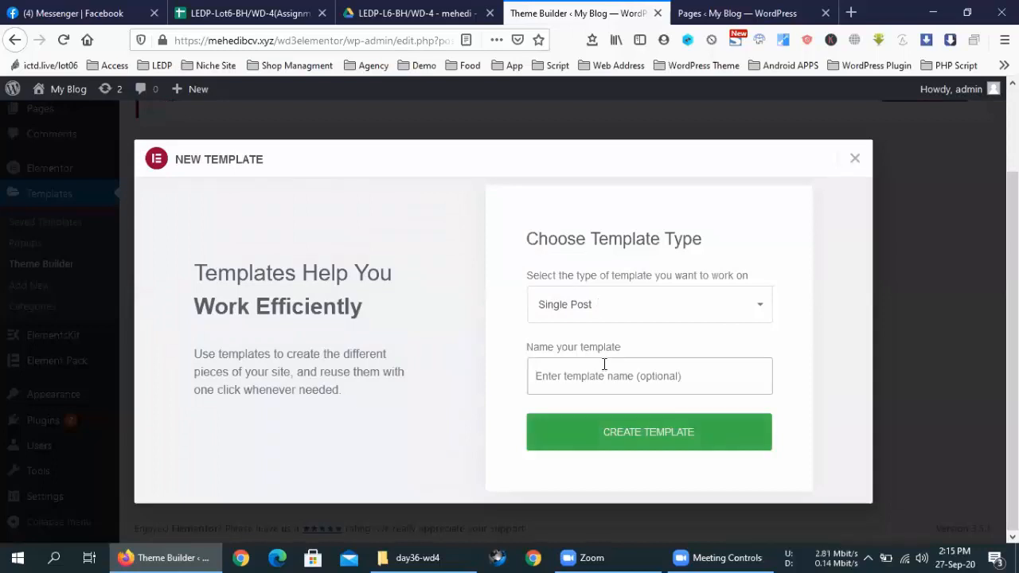
Step: Create an Elementor Single Post template named 'post', then go to the Pages list
type("post")
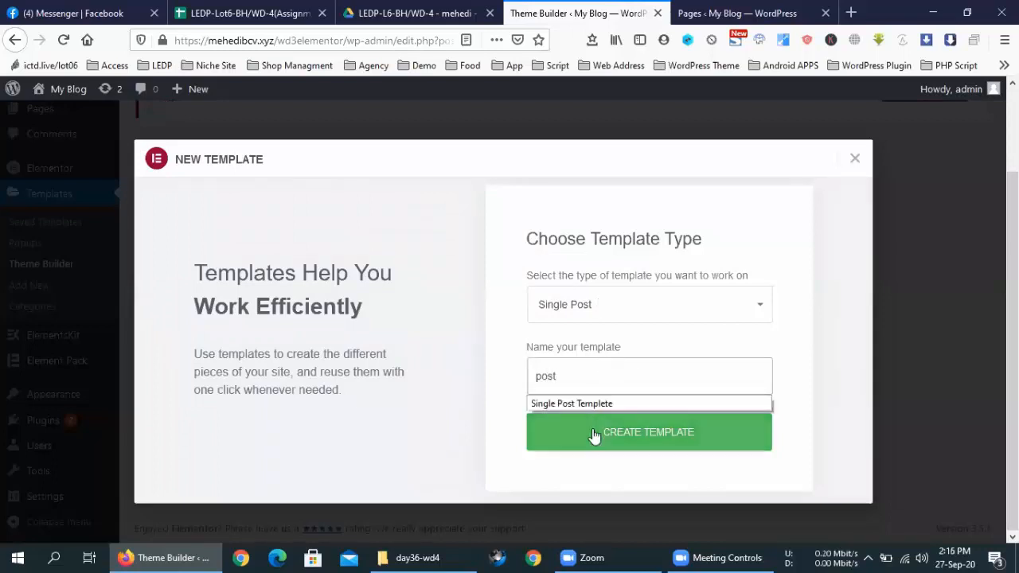
left_click(593, 435)
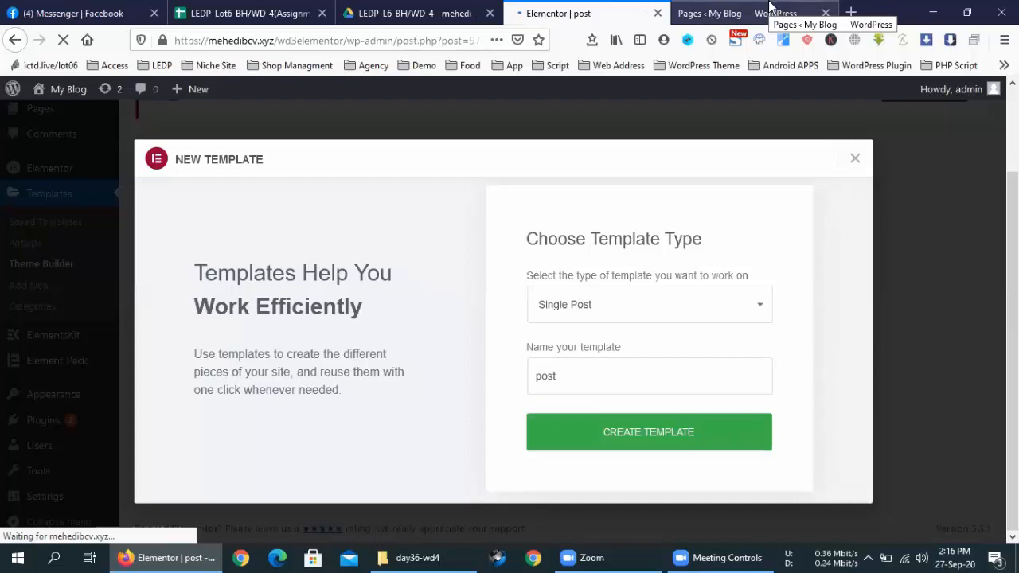
left_click(770, 7)
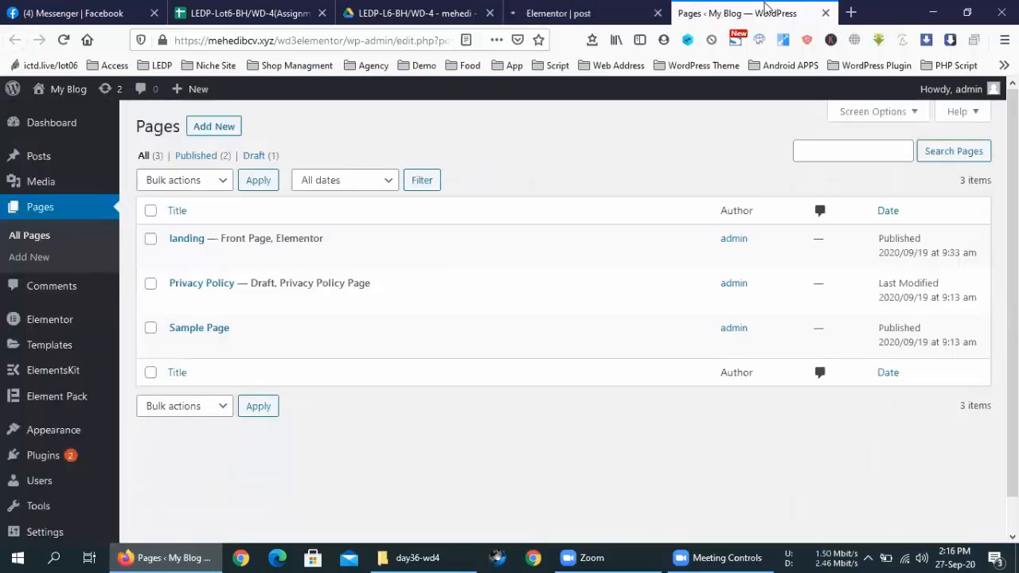
Step: Open the landing page and the Posts list in new tabs, then return to the post template editor
mouse_move(196, 257)
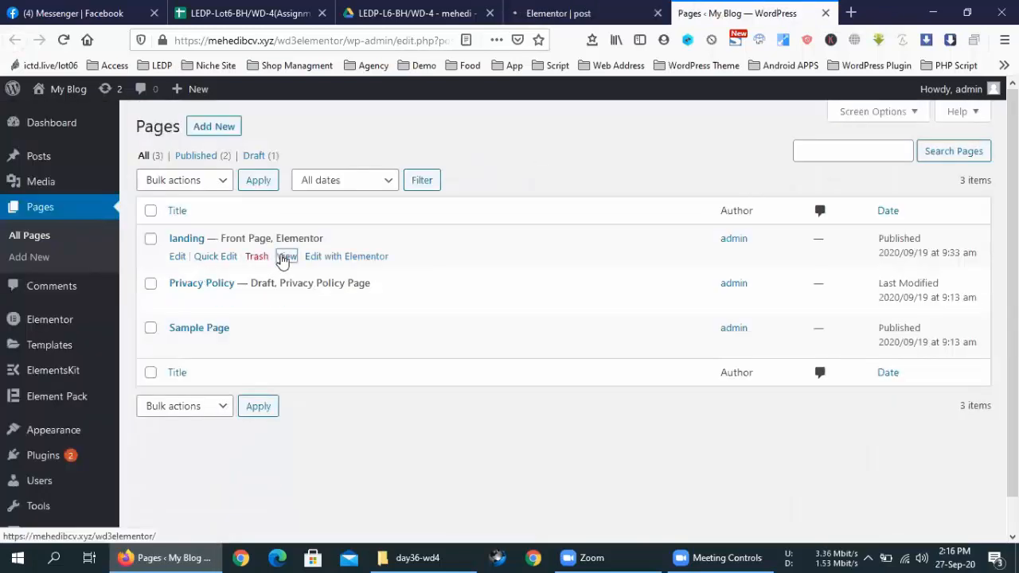
middle_click(282, 261)
left_click(750, 7)
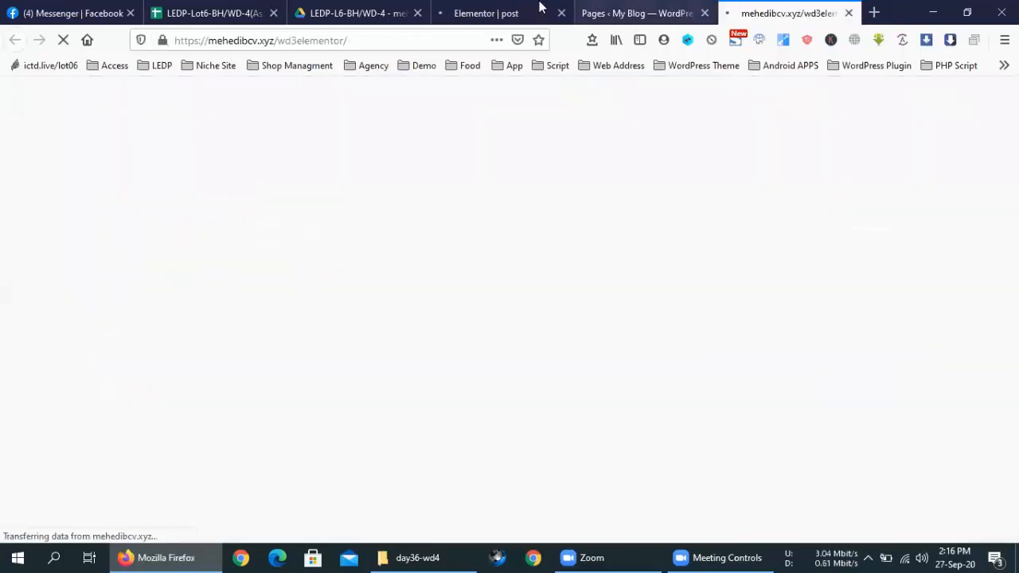
left_click(606, 12)
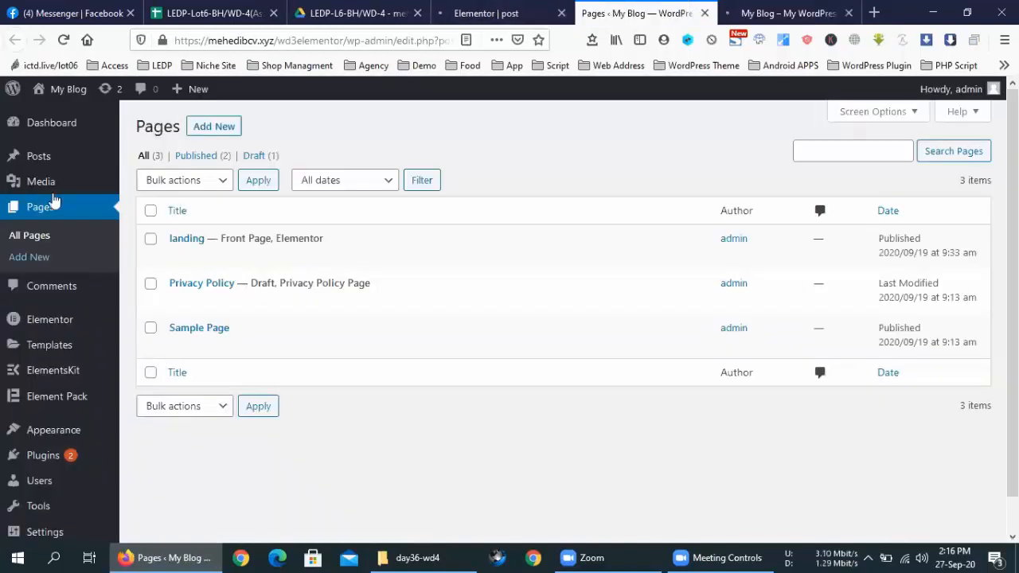
middle_click(48, 158)
left_click(394, 8)
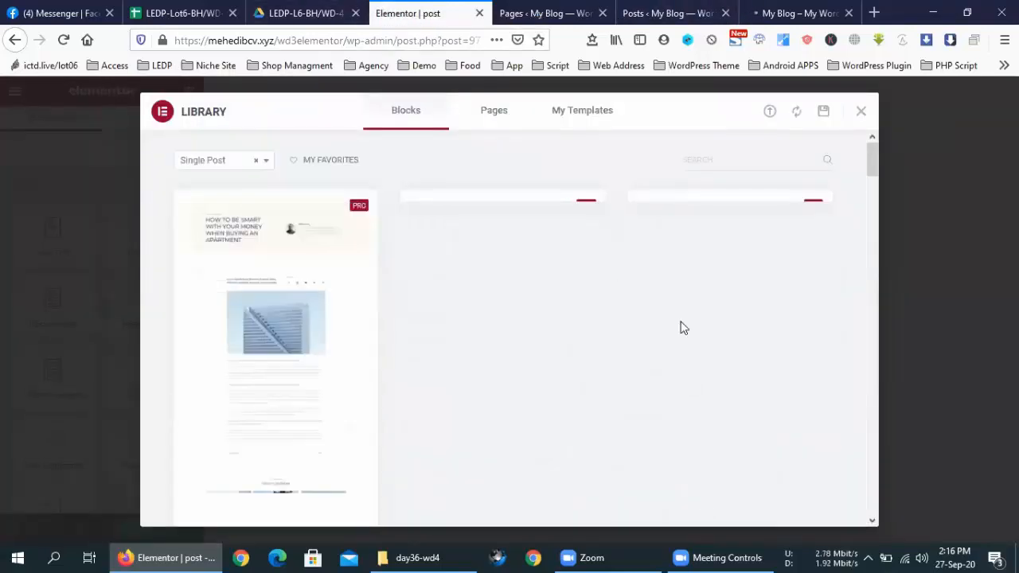
Step: Close the template library and insert an empty two-column section into the post template
left_click(862, 113)
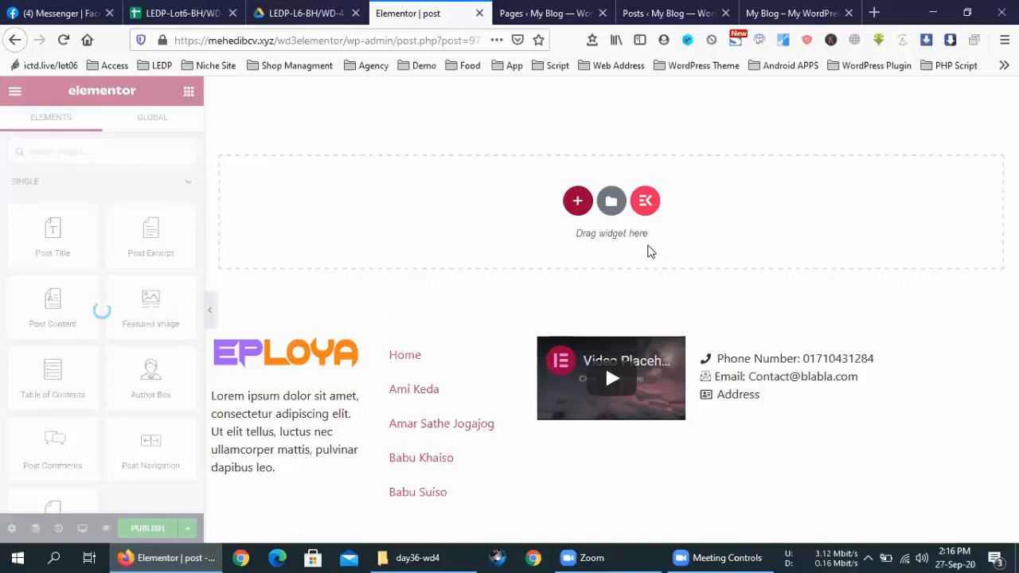
left_click(580, 206)
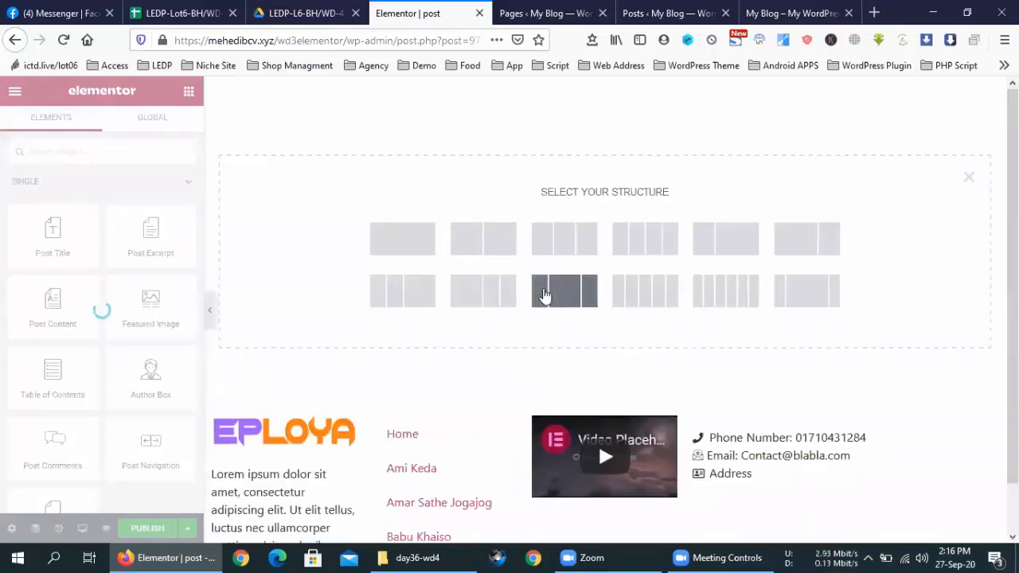
left_click(800, 250)
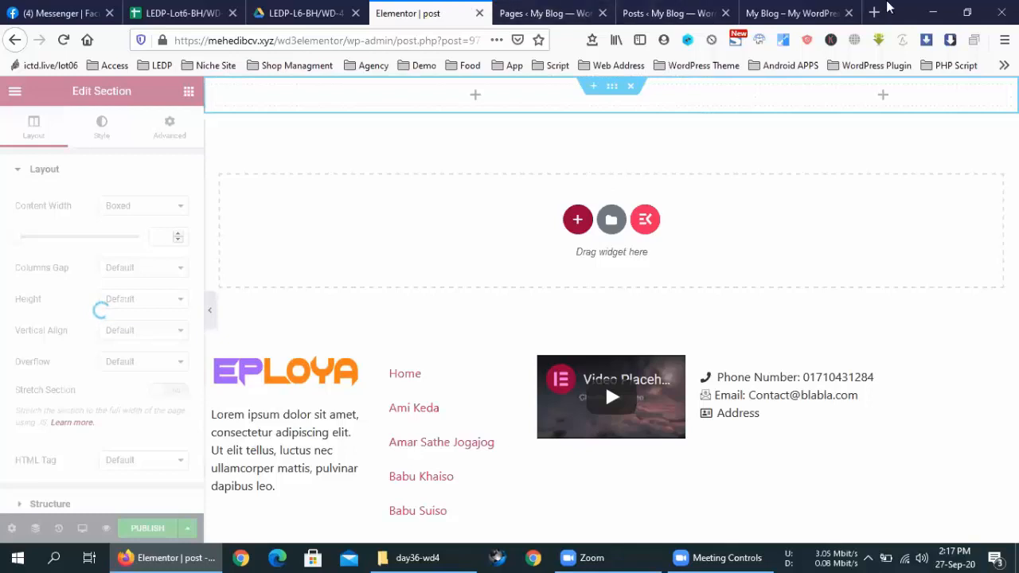
Step: Look over the landing page preview, then close its tab
left_click(792, 12)
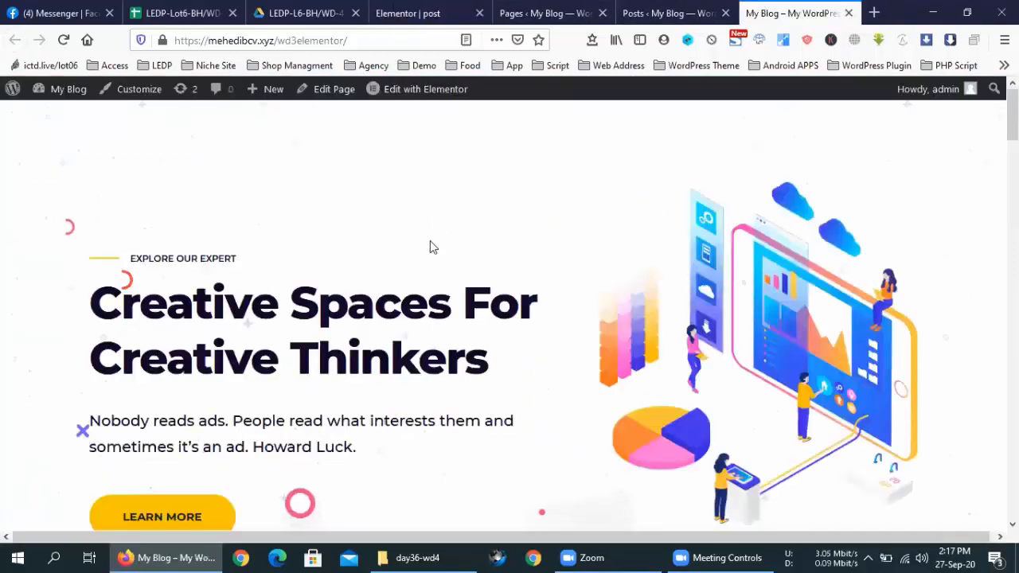
scroll(430, 241, "down", 5)
scroll(423, 255, "down", 2)
scroll(423, 261, "up", 2)
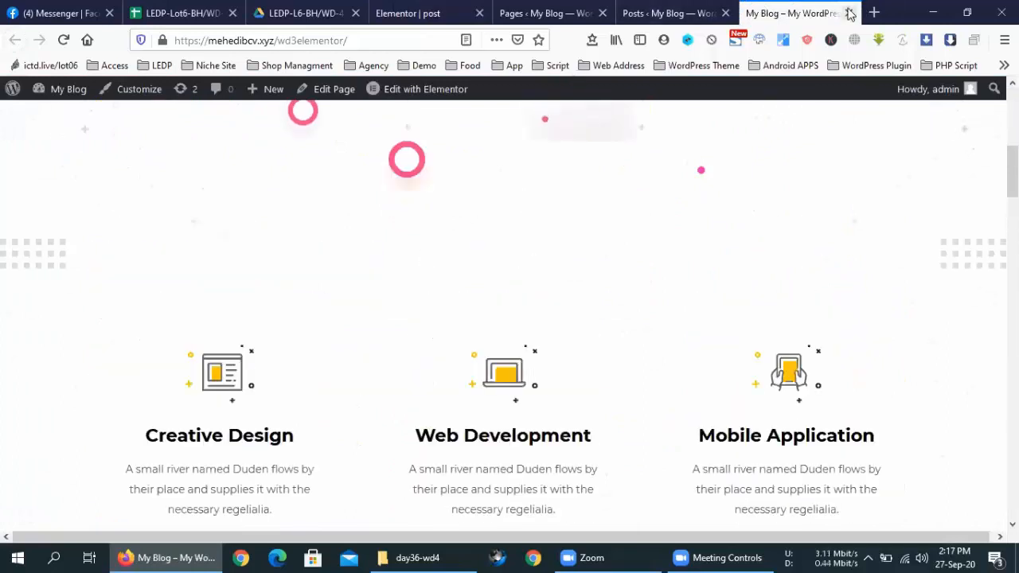
left_click(849, 13)
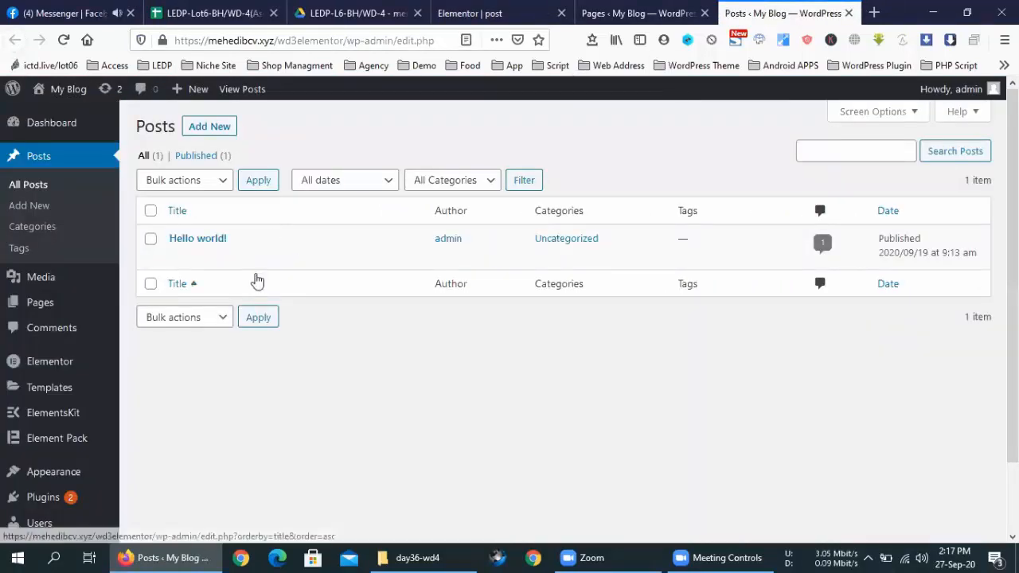
Step: Open the Hello world! post in a new tab and return to the post template editor
middle_click(286, 262)
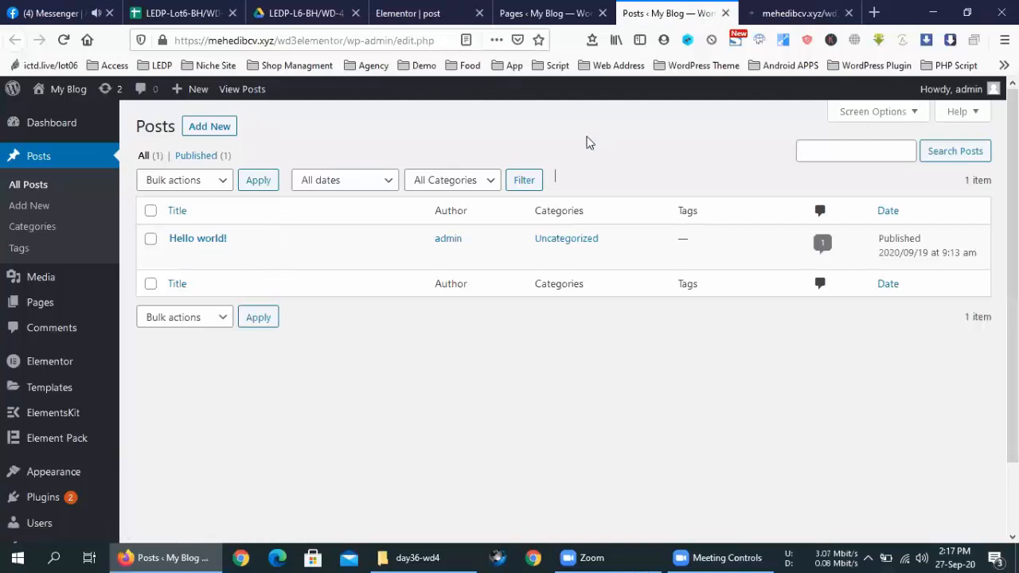
left_click(542, 10)
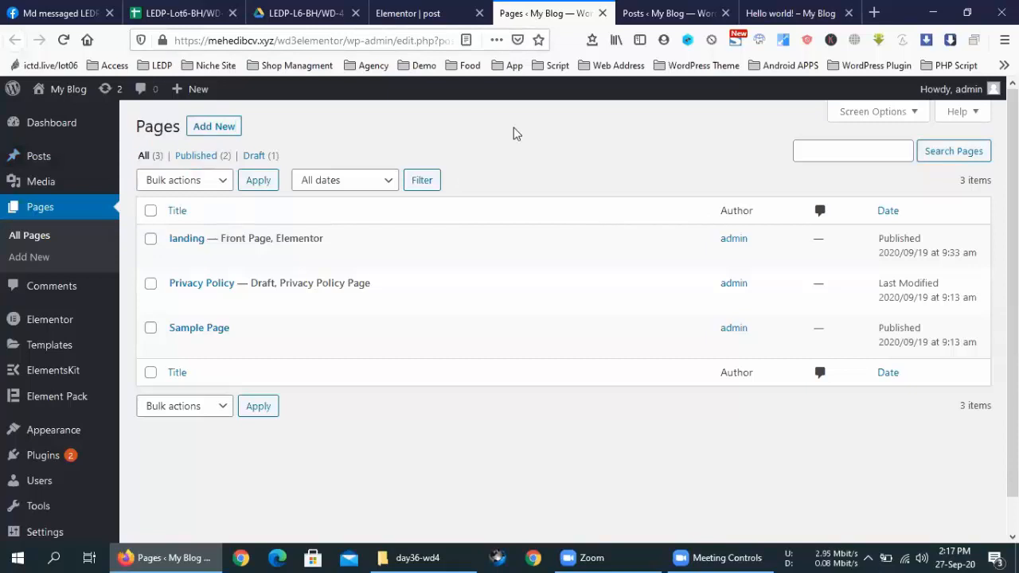
left_click(435, 9)
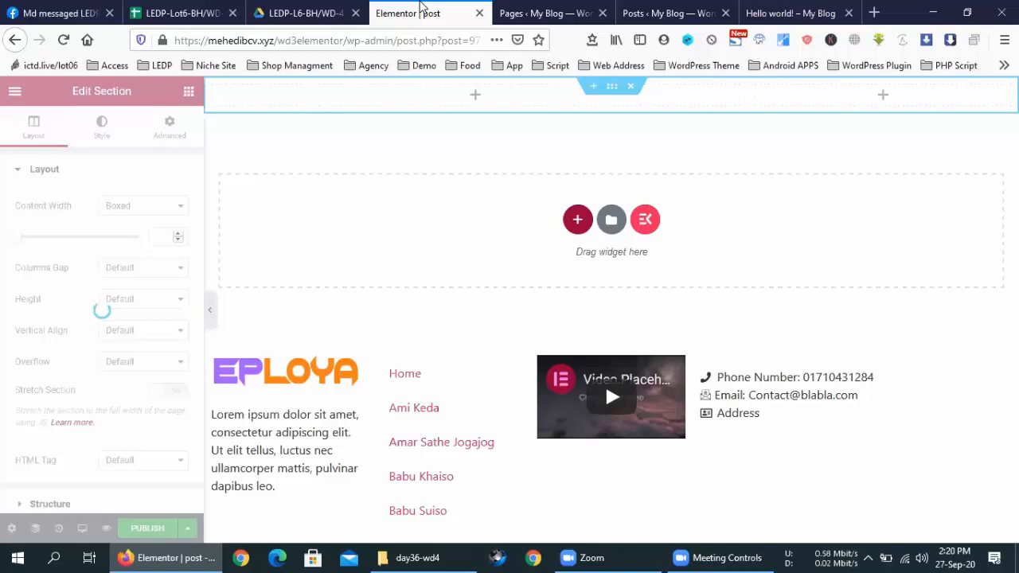
Step: Reload the Elementor editor for the post template, confirming leaving the page
left_click(63, 39)
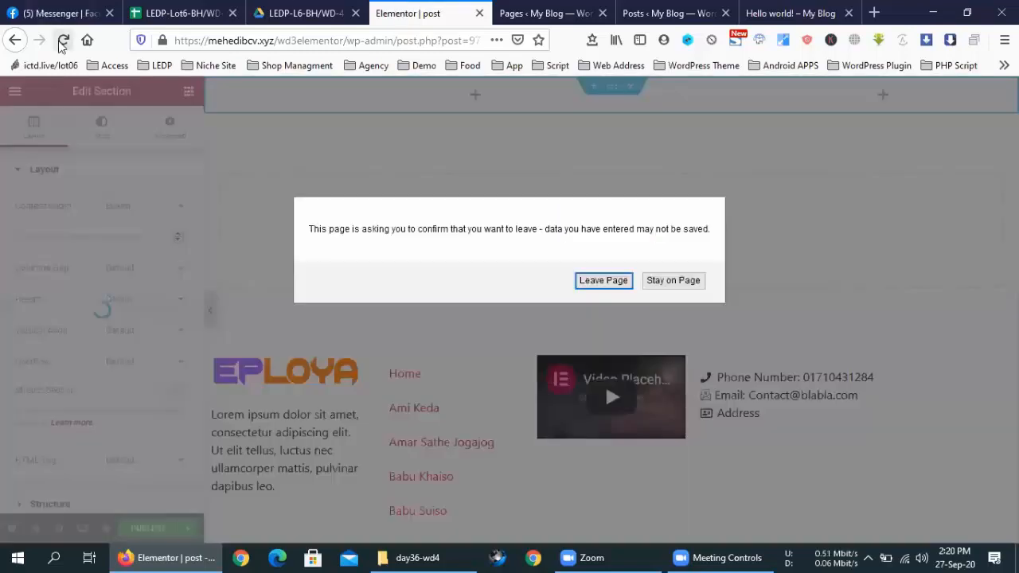
left_click(597, 280)
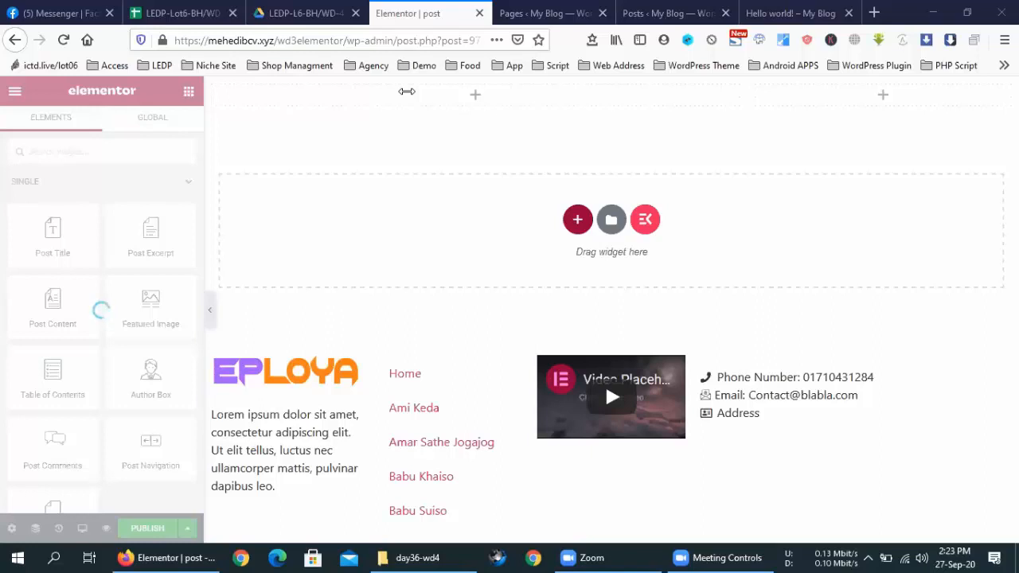
Step: View the Hello world! post on the live site, then open a new Firefox window
left_click(549, 12)
left_click(675, 9)
left_click(787, 10)
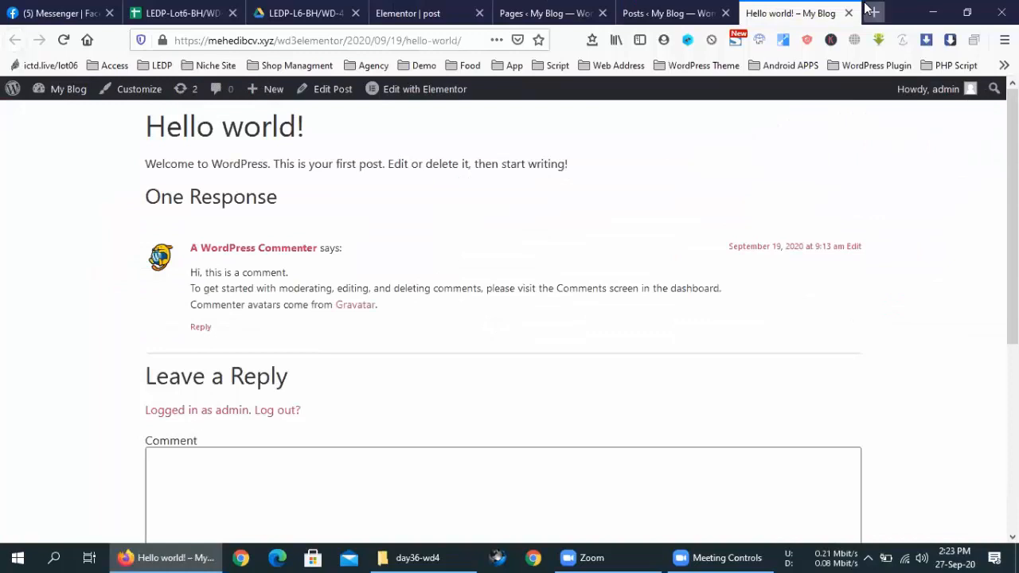
right_click(159, 556)
left_click(157, 479)
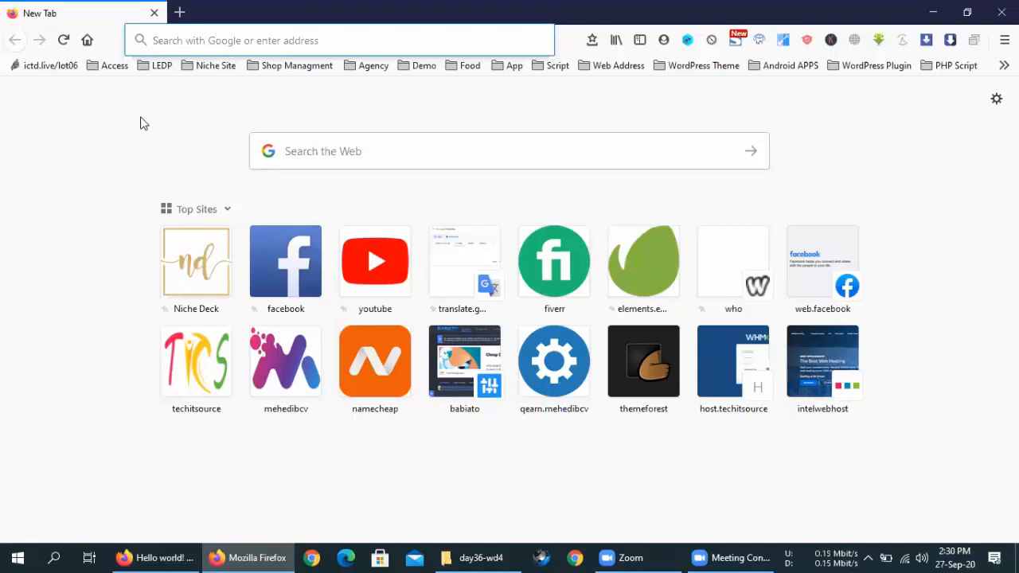
Step: Search Google for 'wix' from the Firefox address bar
left_click(209, 47)
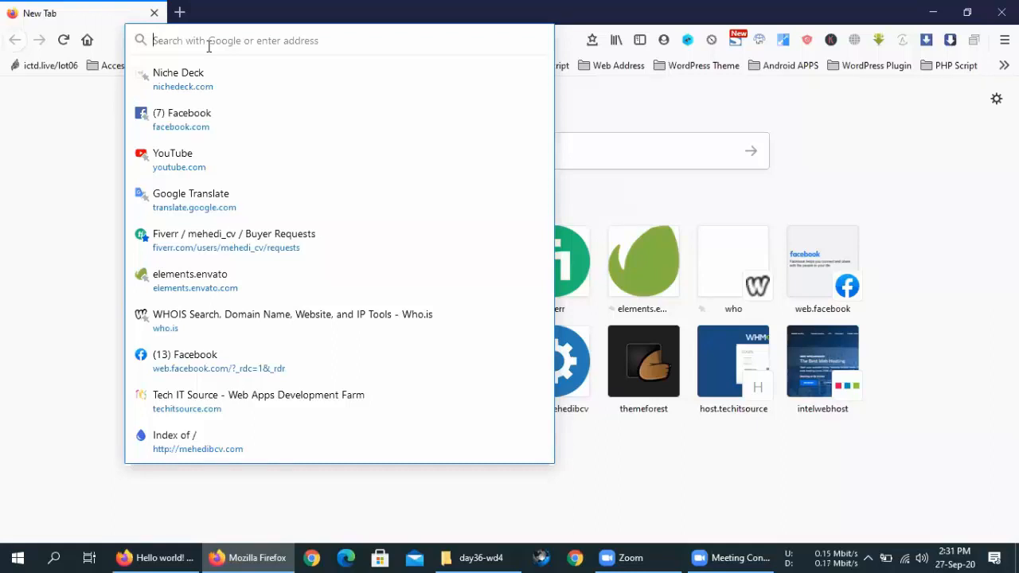
type("wix")
key("Return")
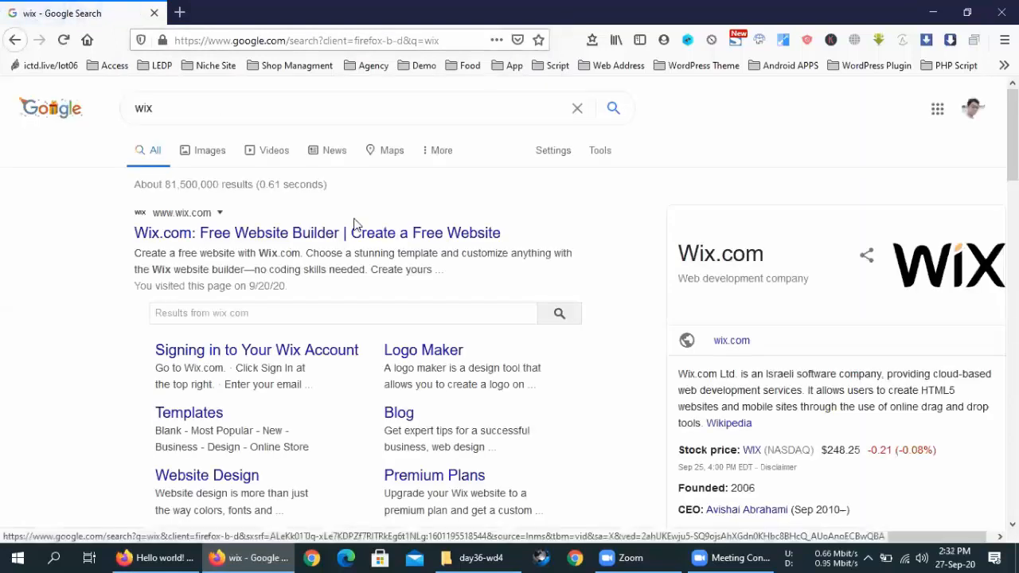
Step: Go to Wix.com from the search results to reach the Mysite dashboard
left_click(362, 238)
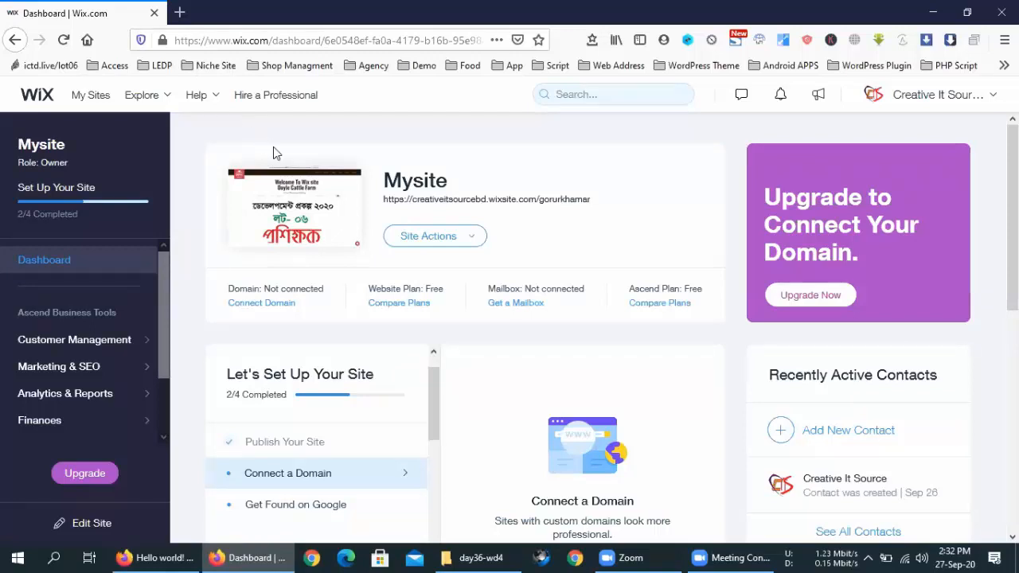
scroll(273, 146, "down", 5)
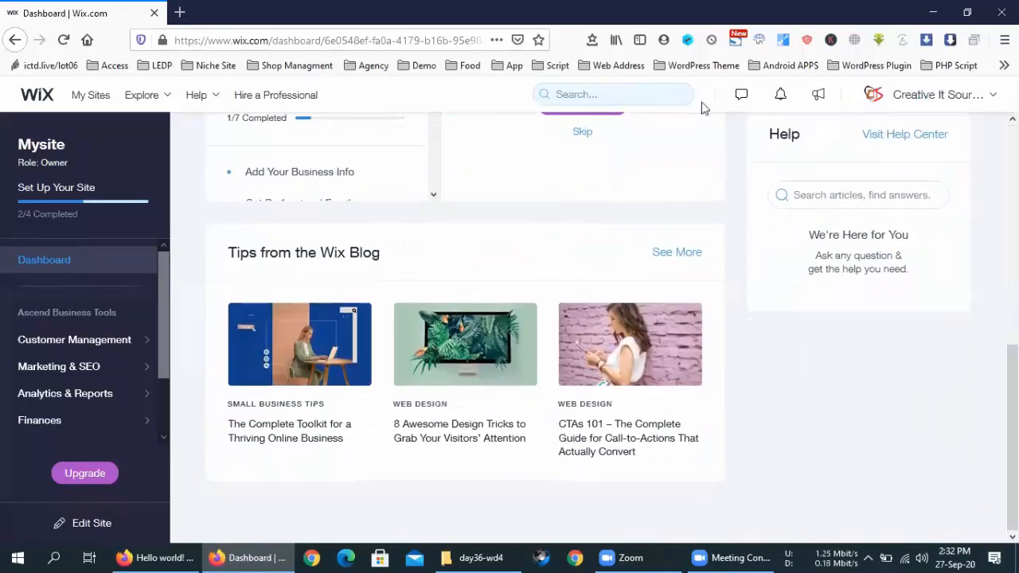
Step: Log out of the Wix account from the account menu
left_click(979, 99)
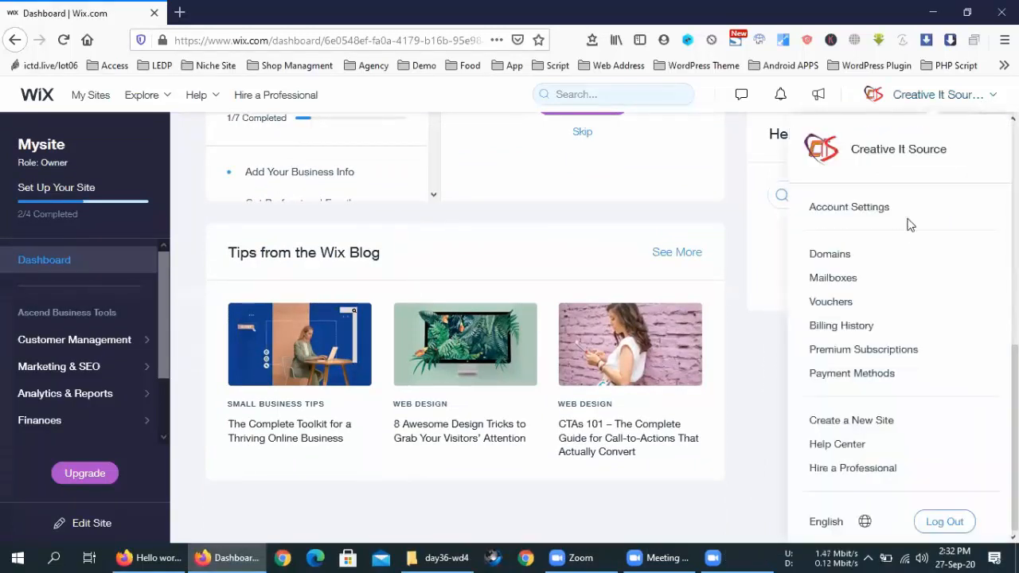
left_click(941, 523)
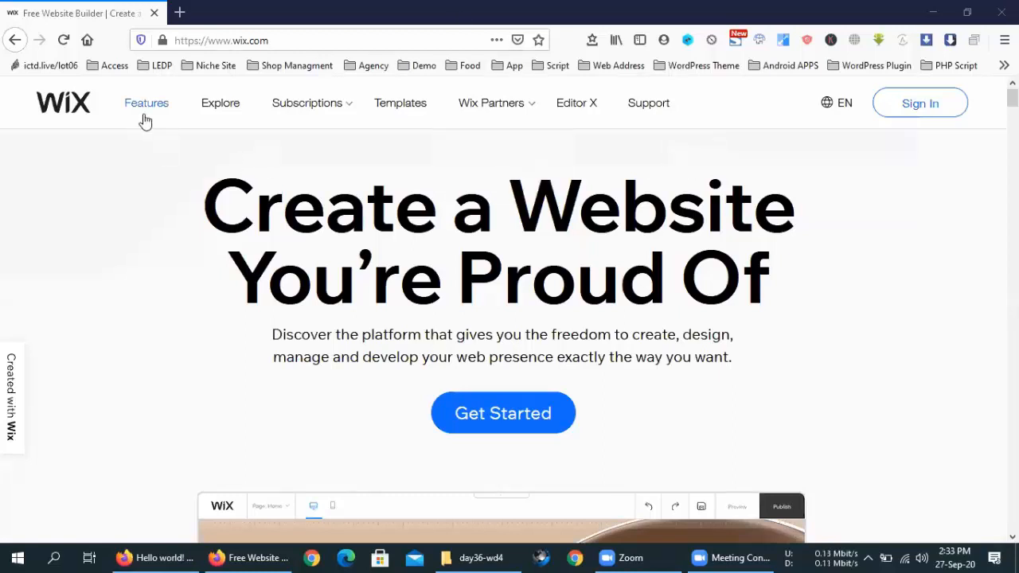
Step: Show the Wix Subscriptions menu, then open and close a spare browser tab
mouse_move(333, 117)
left_click(180, 12)
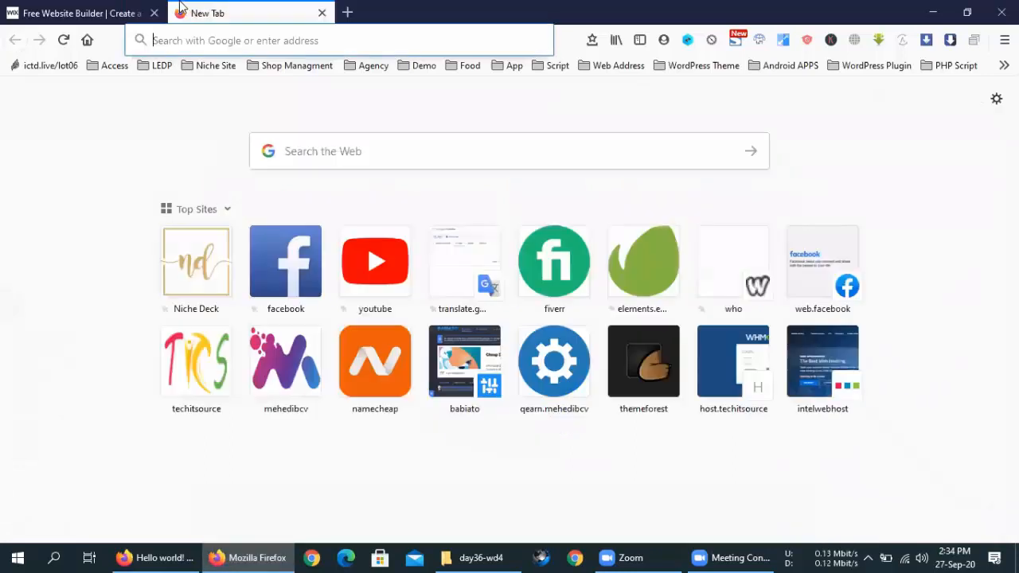
left_click(322, 13)
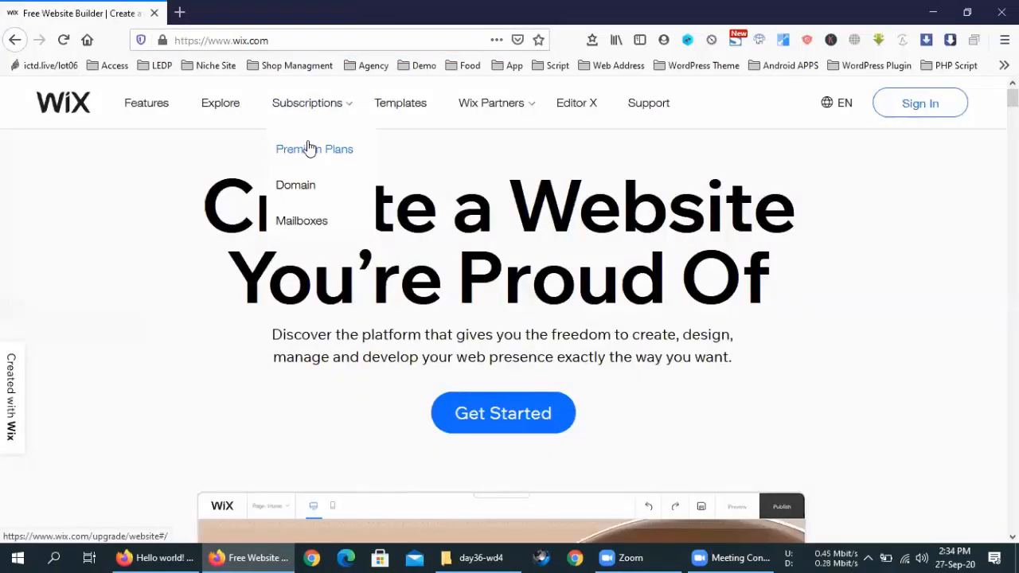
Step: Open the Premium Plans page and scroll to the plan cards at US$24.50, 12.50, 8.50 and 4.50 monthly
left_click(311, 148)
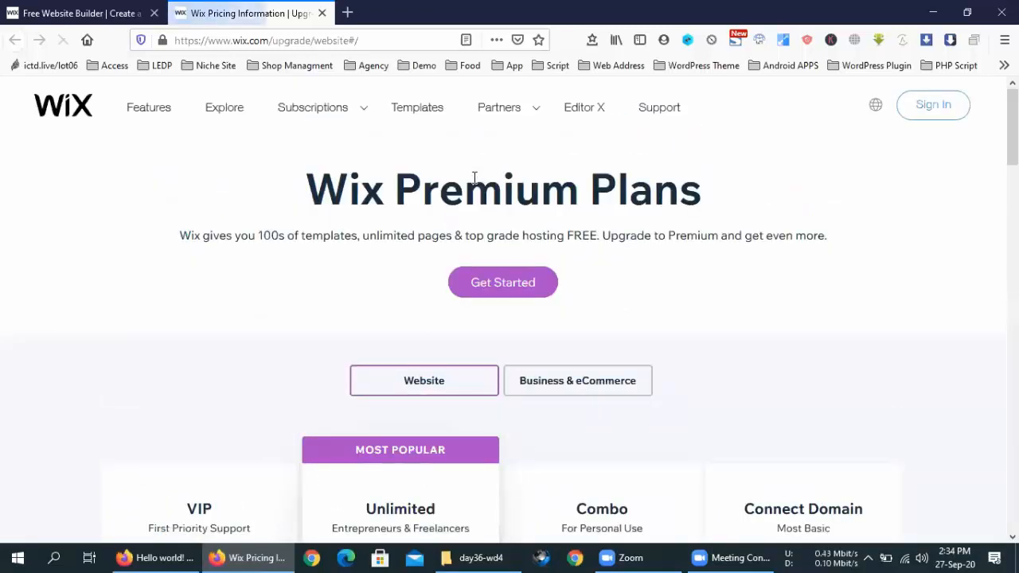
scroll(466, 244, "down", 4)
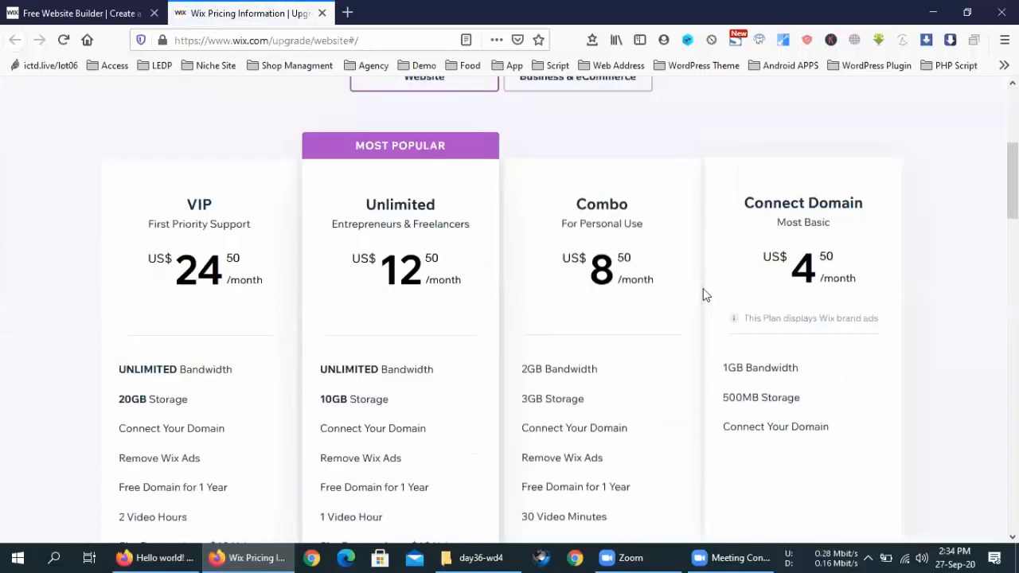
scroll(821, 228, "down", 1)
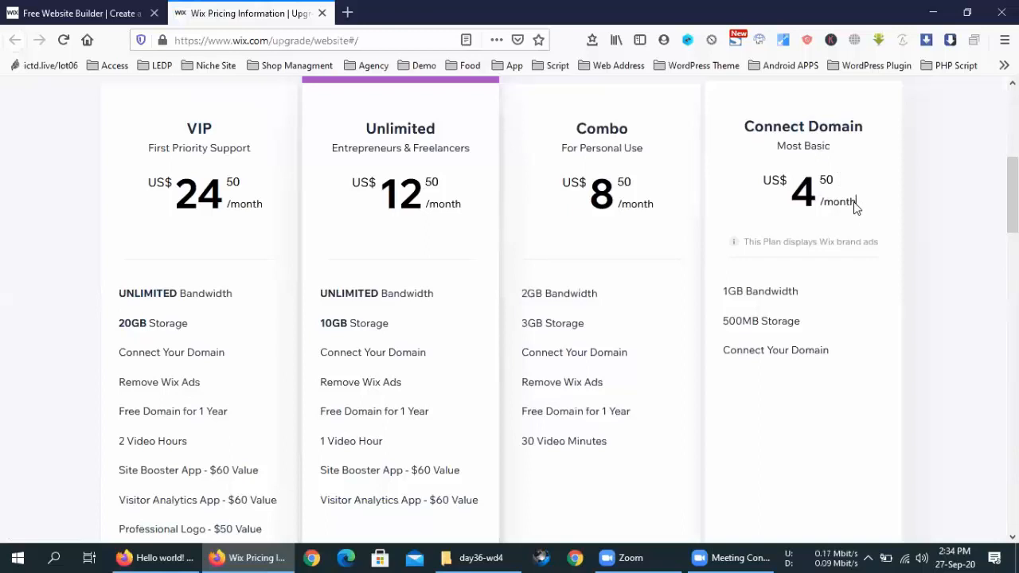
left_click_drag(857, 206, 766, 196)
left_click(826, 196)
scroll(833, 223, "down", 1)
Step: Read the feature tooltips of the VIP, Unlimited, Combo and Connect Domain plans
mouse_move(820, 278)
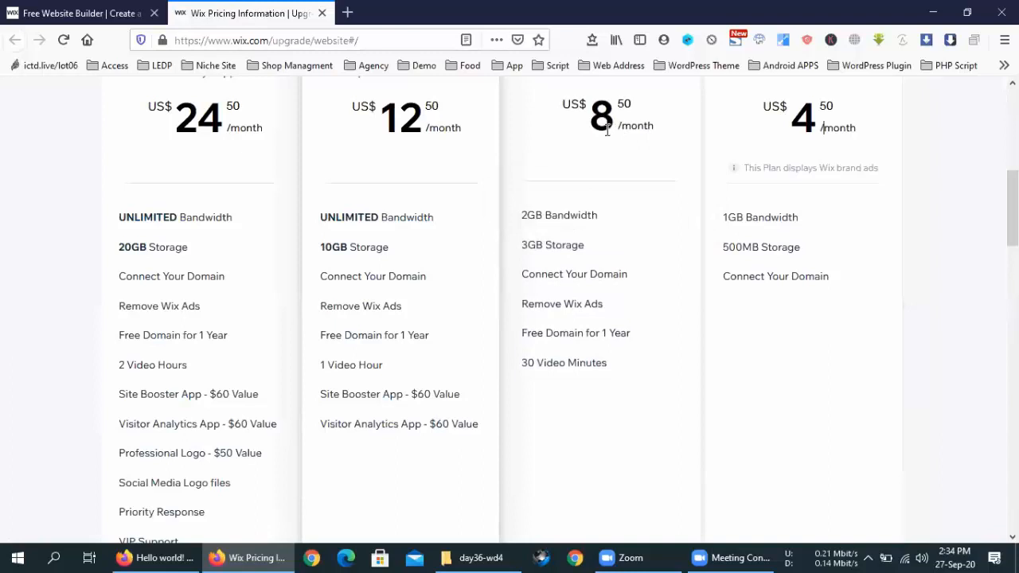
mouse_move(637, 334)
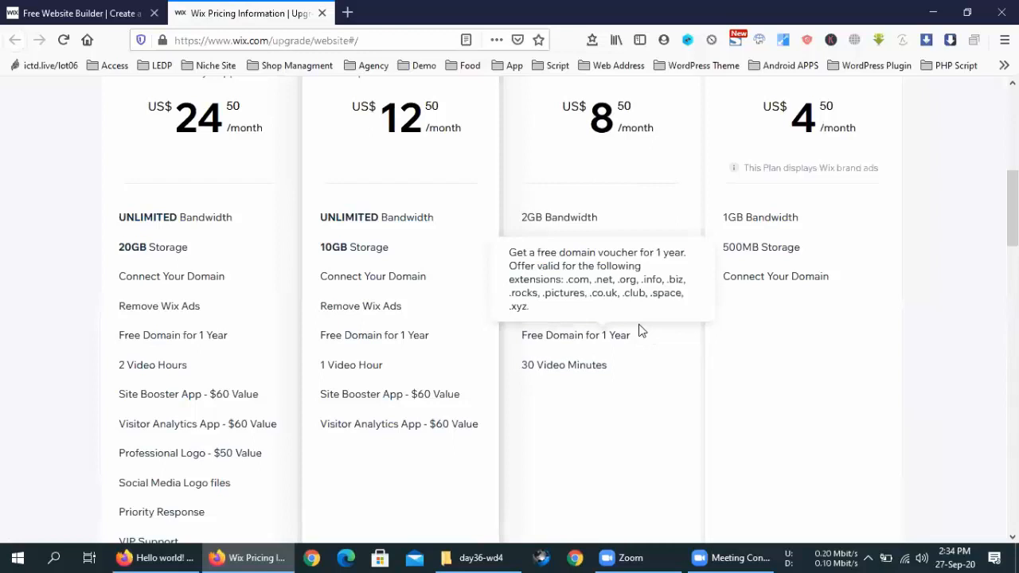
mouse_move(665, 373)
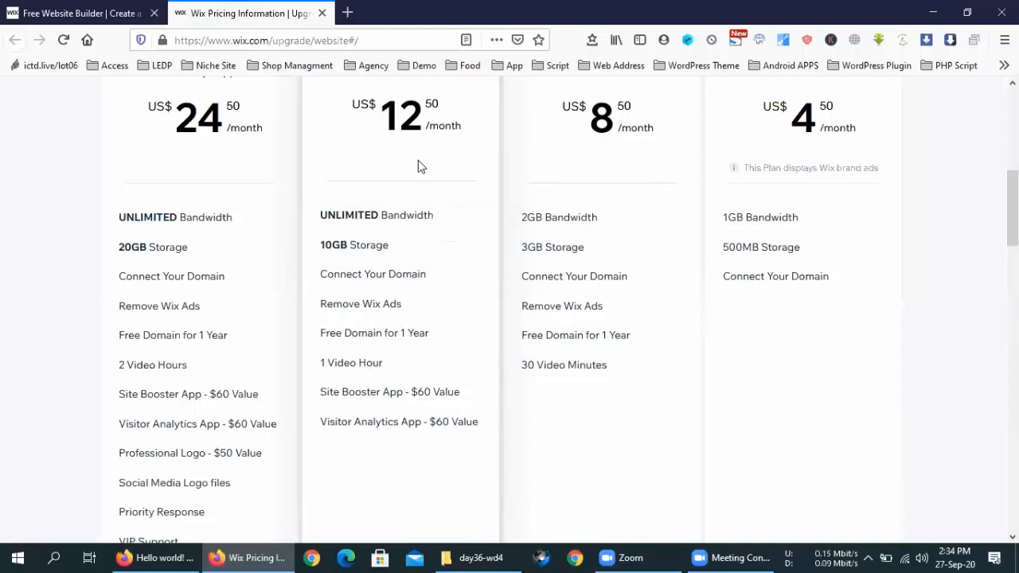
mouse_move(344, 215)
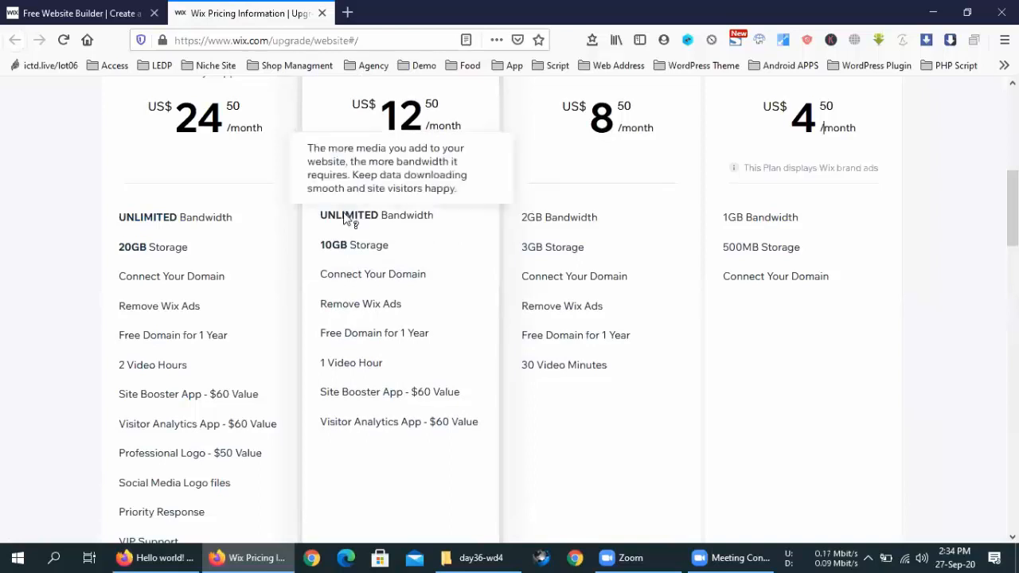
mouse_move(340, 247)
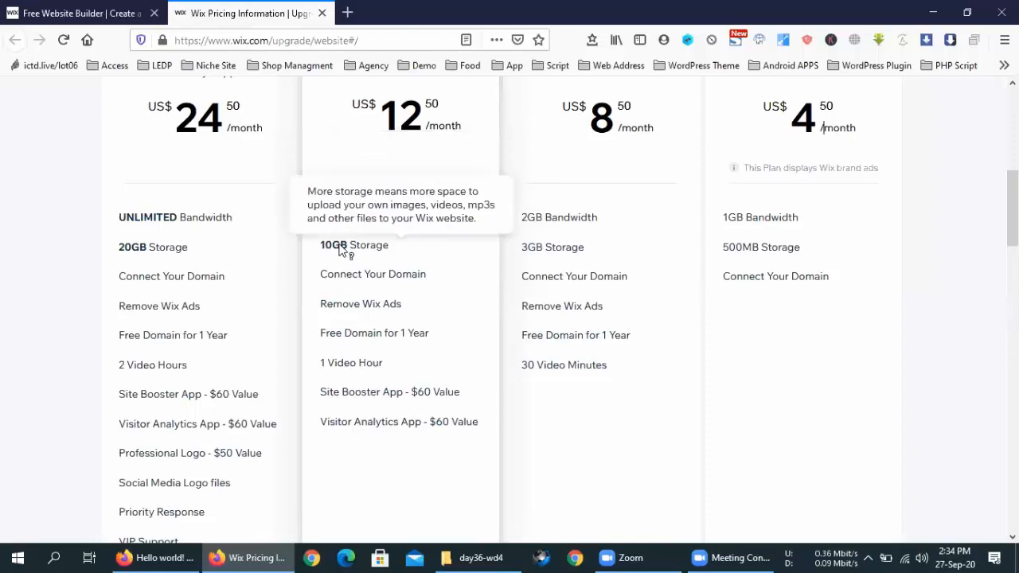
mouse_move(362, 287)
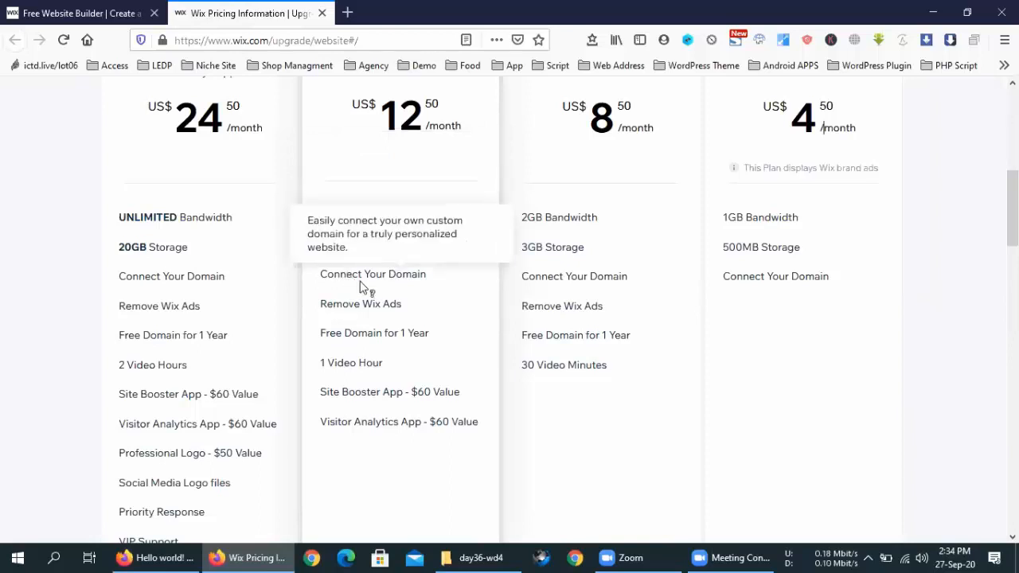
mouse_move(366, 308)
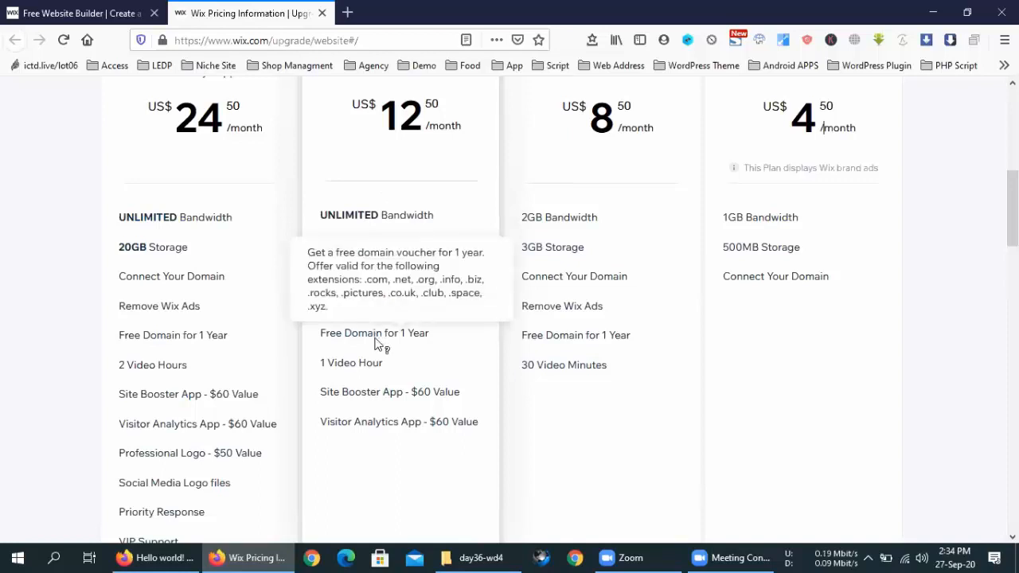
mouse_move(355, 371)
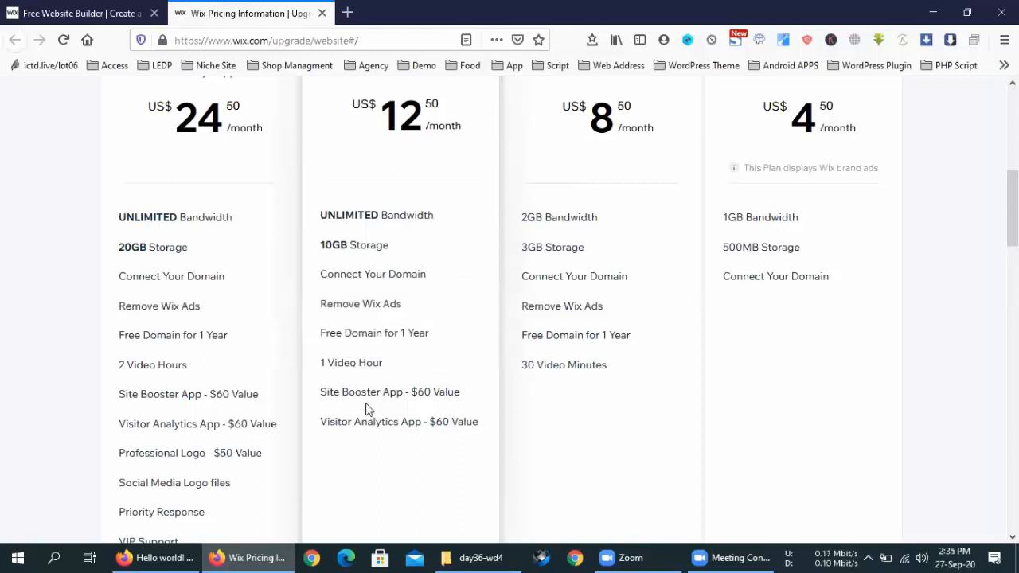
mouse_move(441, 403)
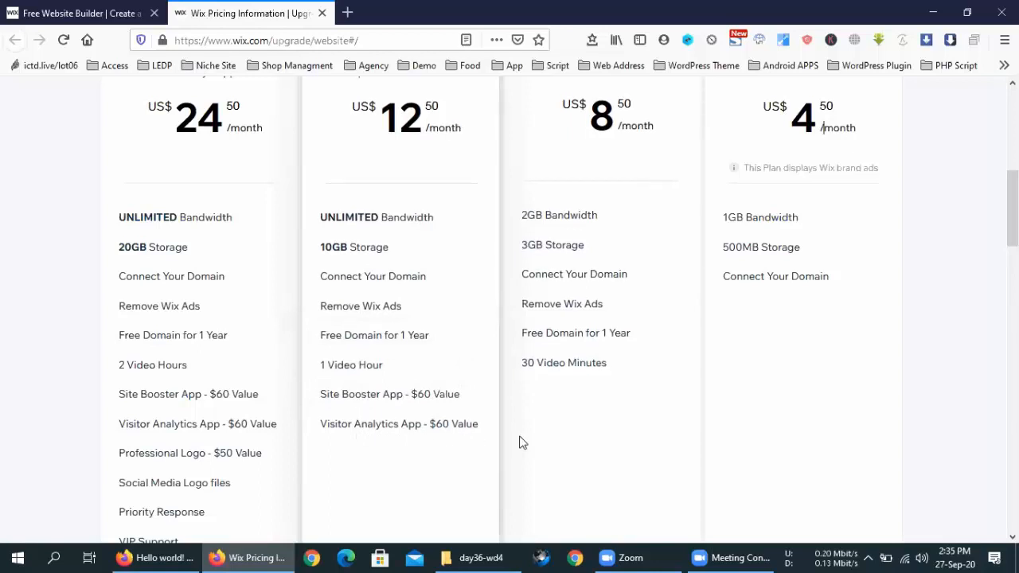
Step: Review the Website premium plans and their features on the pricing page
scroll(519, 443, "up", 5)
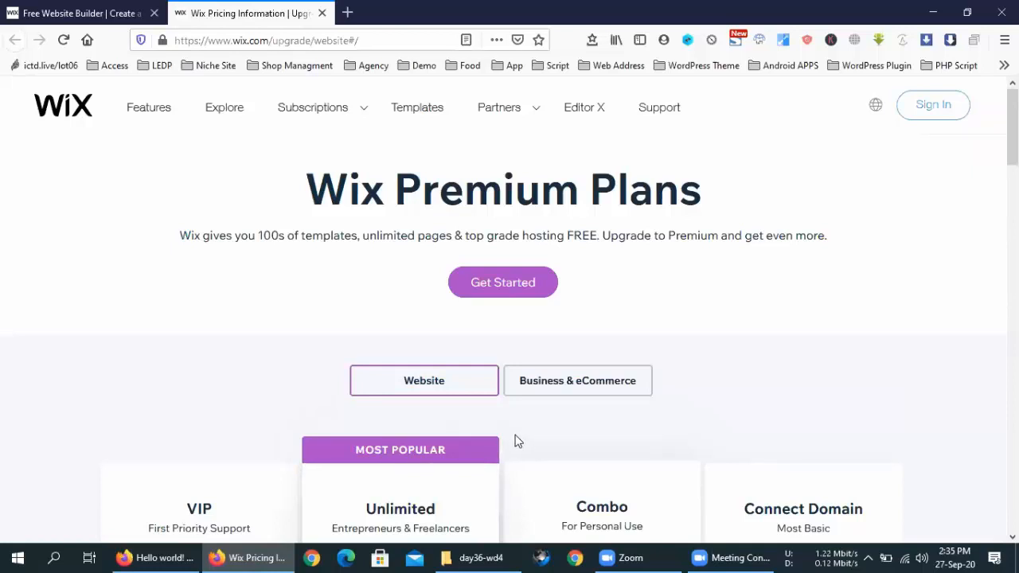
scroll(514, 442, "down", 6)
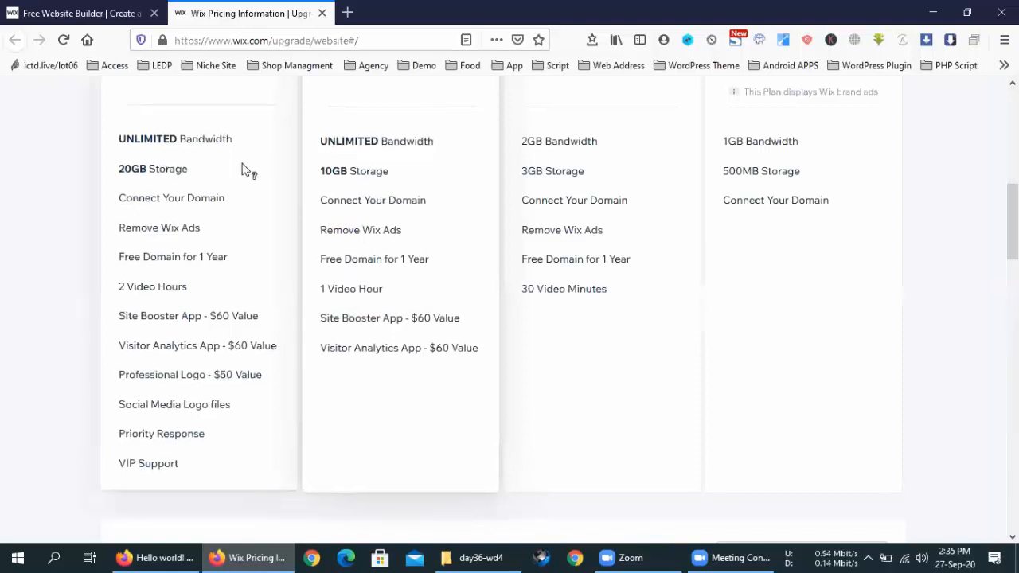
scroll(246, 168, "up", 2)
scroll(243, 183, "down", 2)
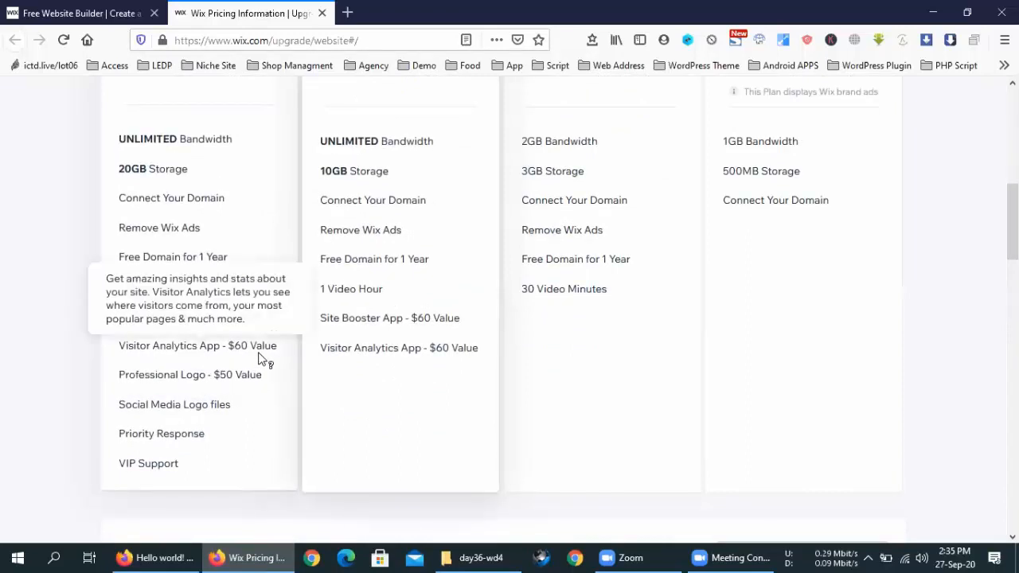
mouse_move(244, 348)
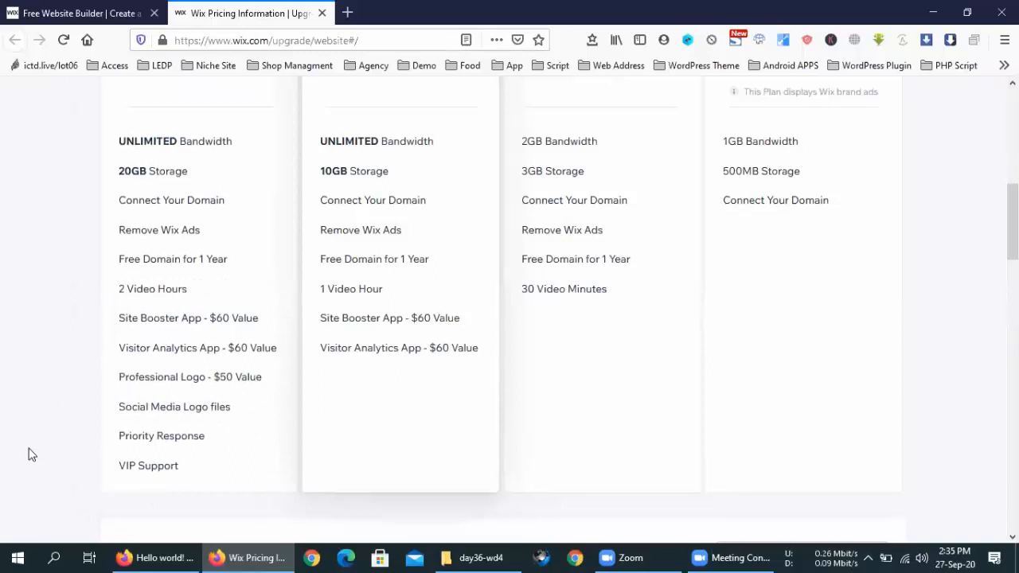
mouse_move(143, 468)
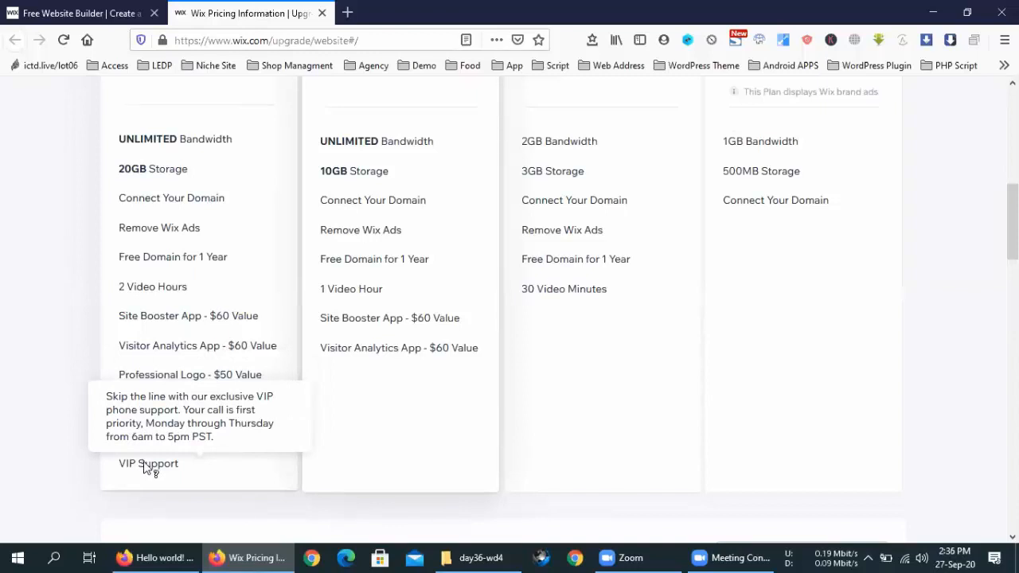
scroll(147, 468, "up", 5)
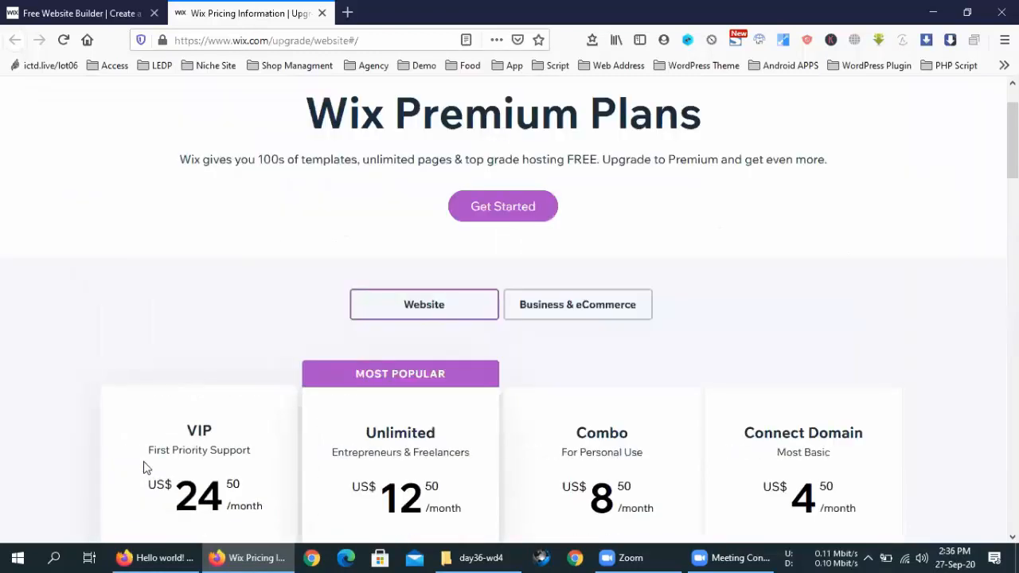
scroll(145, 468, "down", 1)
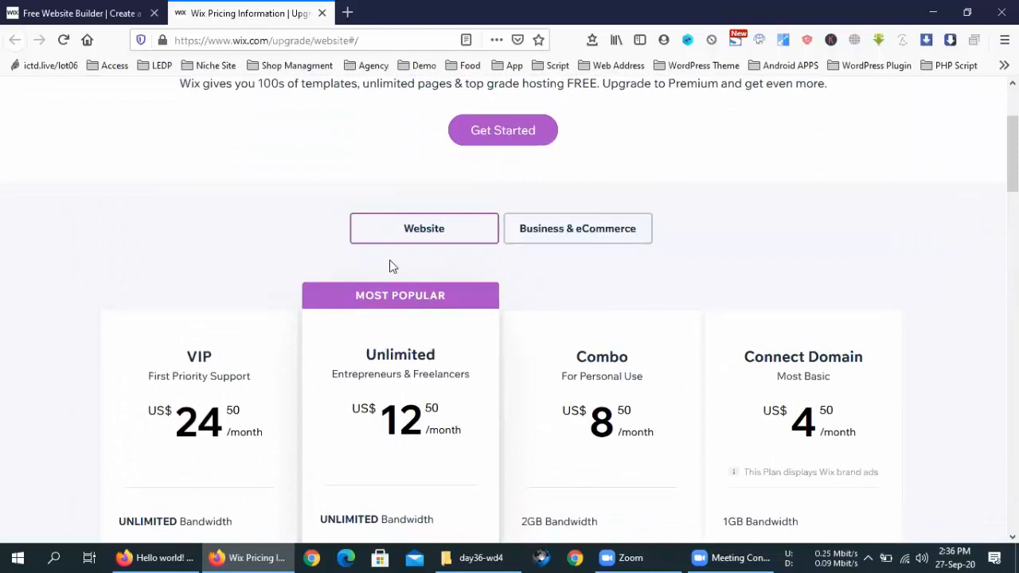
Step: Switch between Business & eCommerce and Website plans, ending on Business & eCommerce
left_click(587, 230)
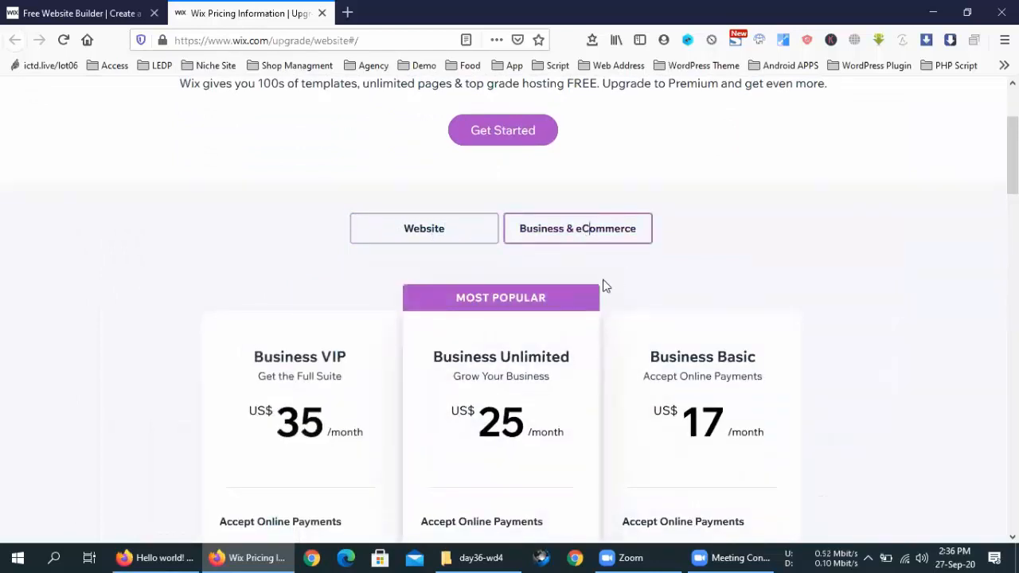
scroll(605, 284, "down", 3)
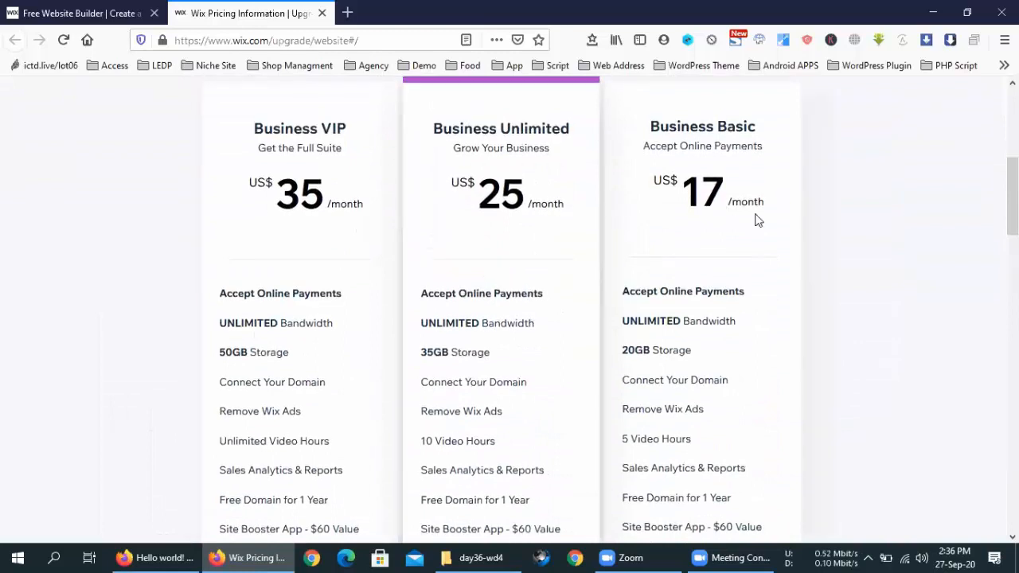
scroll(570, 202, "up", 2)
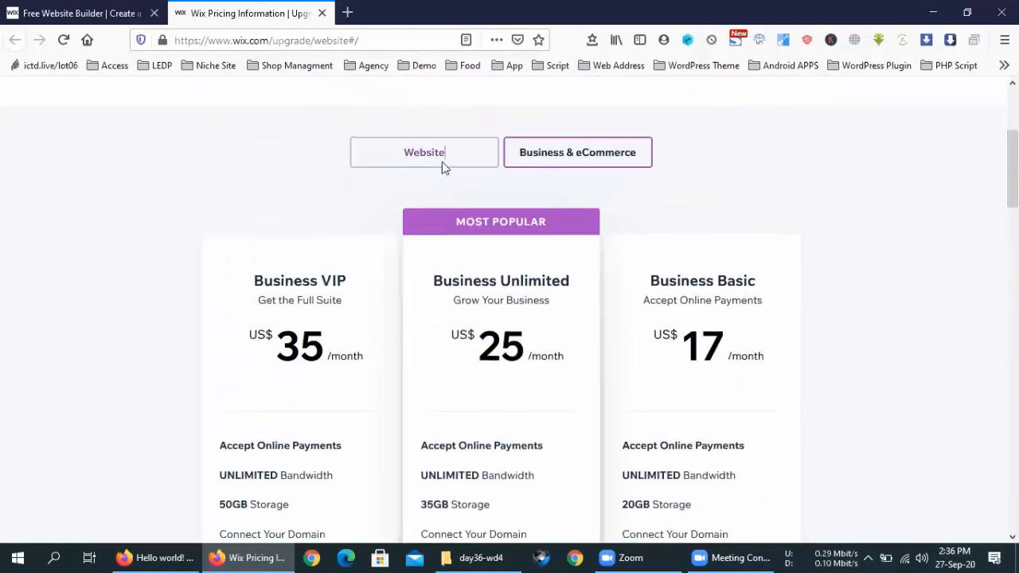
left_click(442, 164)
scroll(280, 307, "down", 1)
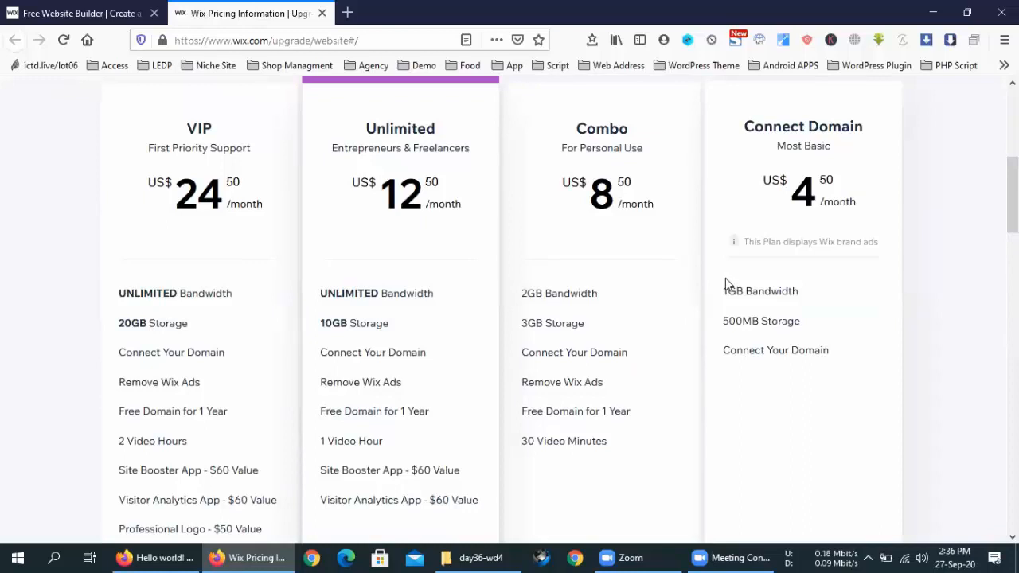
scroll(358, 177, "up", 2)
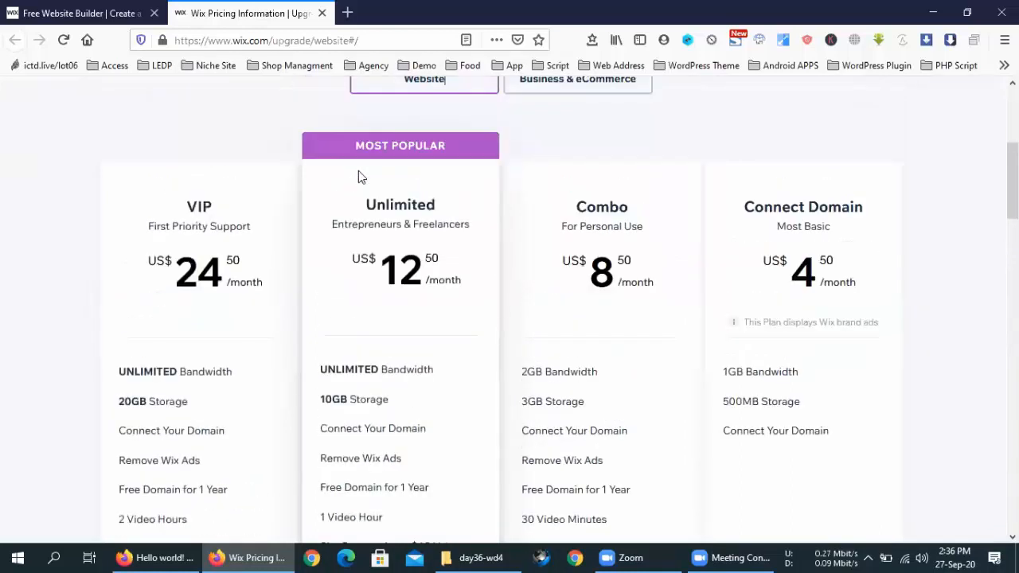
scroll(359, 177, "up", 3)
left_click(587, 299)
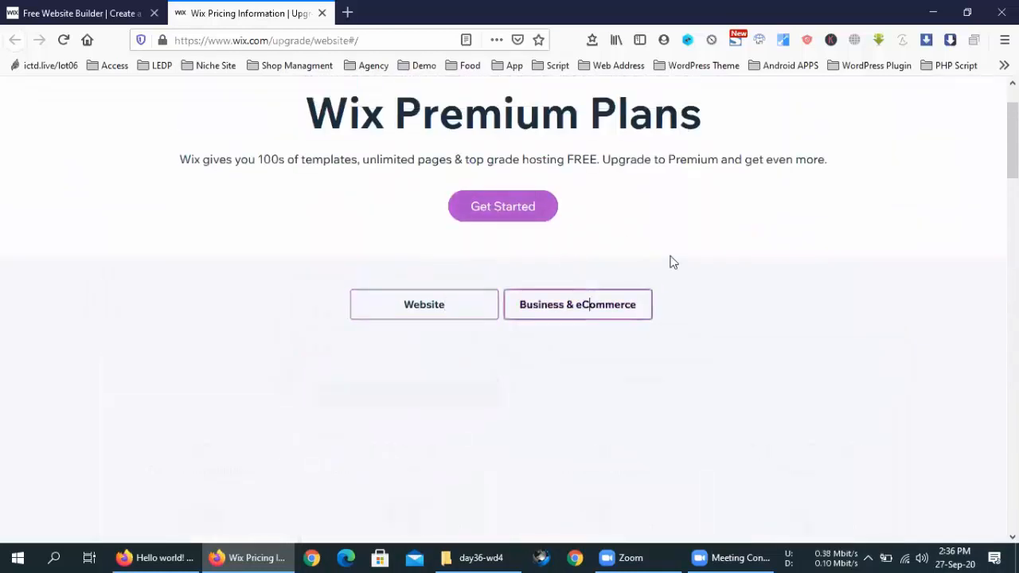
scroll(669, 261, "down", 3)
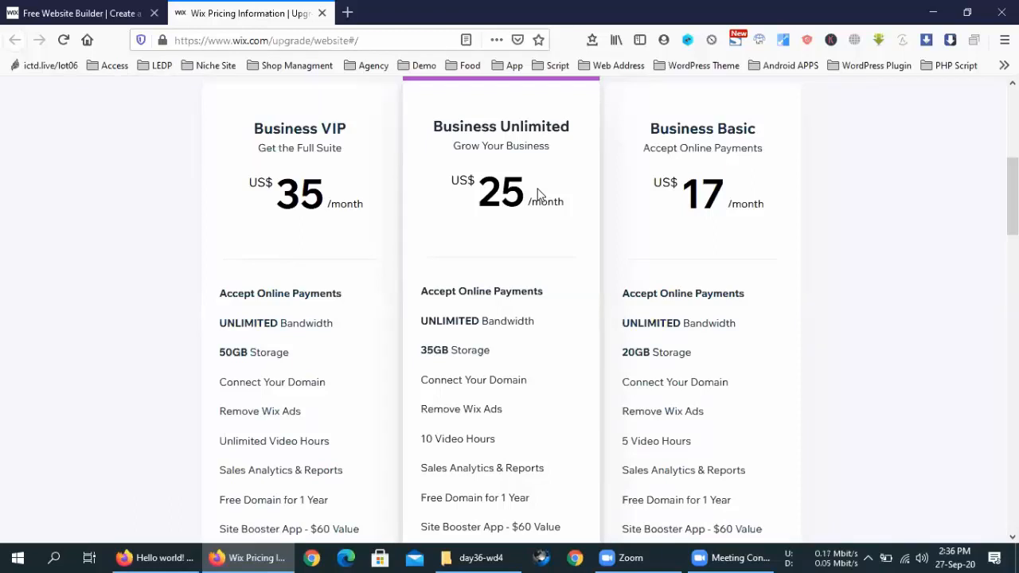
Step: Highlight the Business Unlimited US$25 price, then open a new empty browser tab
double_click(499, 202)
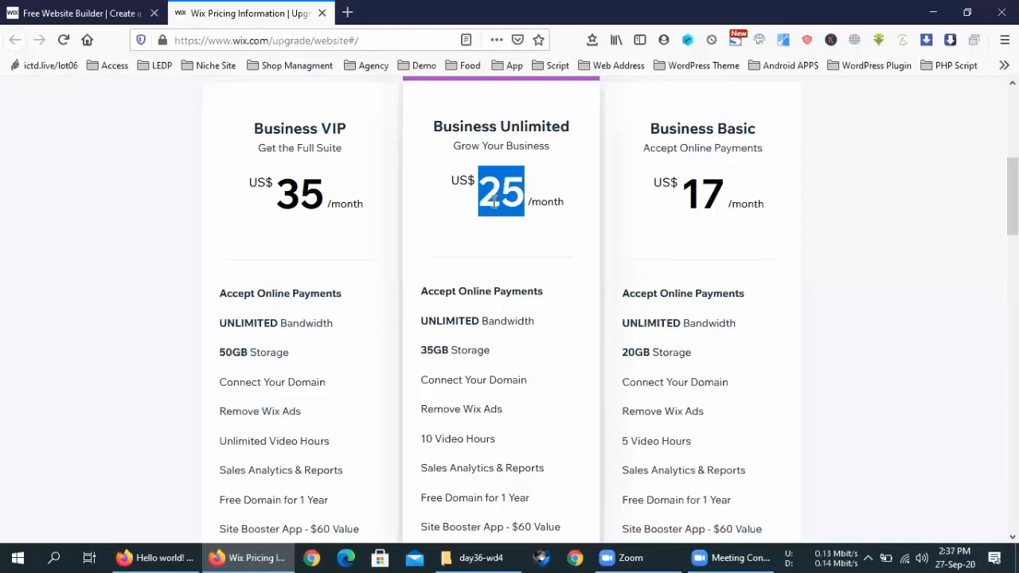
left_click(495, 203)
scroll(496, 202, "up", 3)
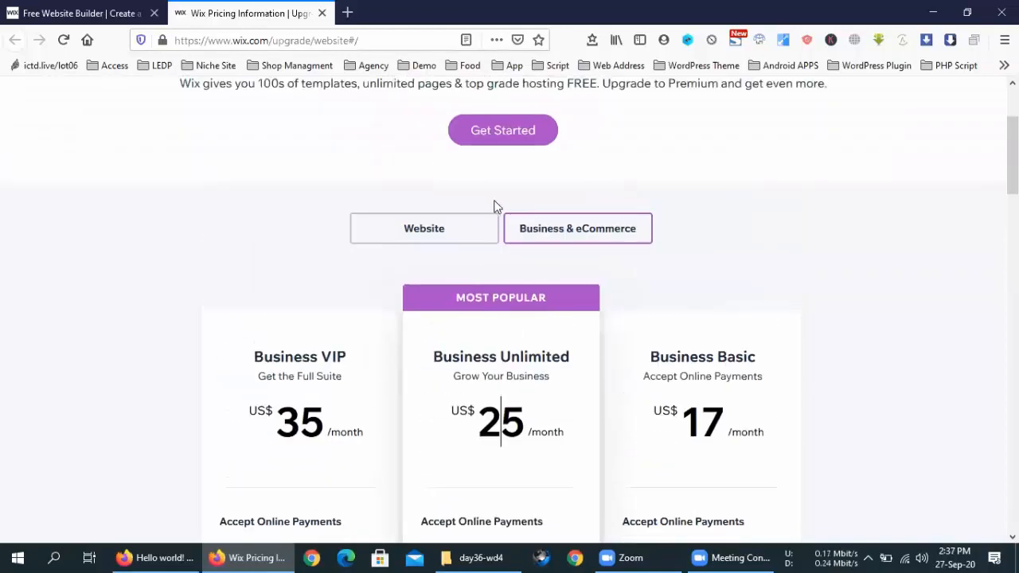
left_click(348, 13)
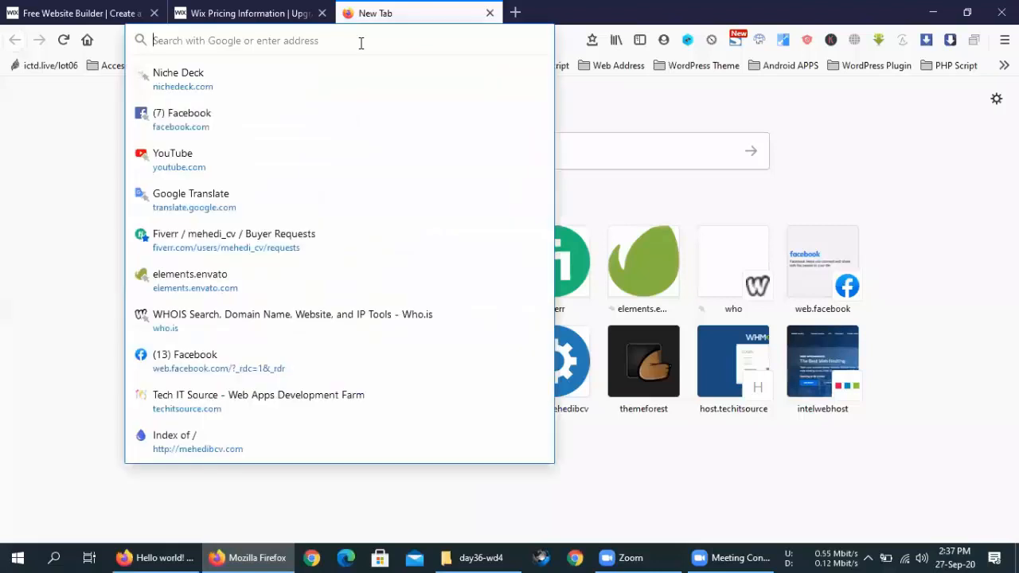
Step: Go to themeforest.net and search the marketplace for 'wic'
type("th")
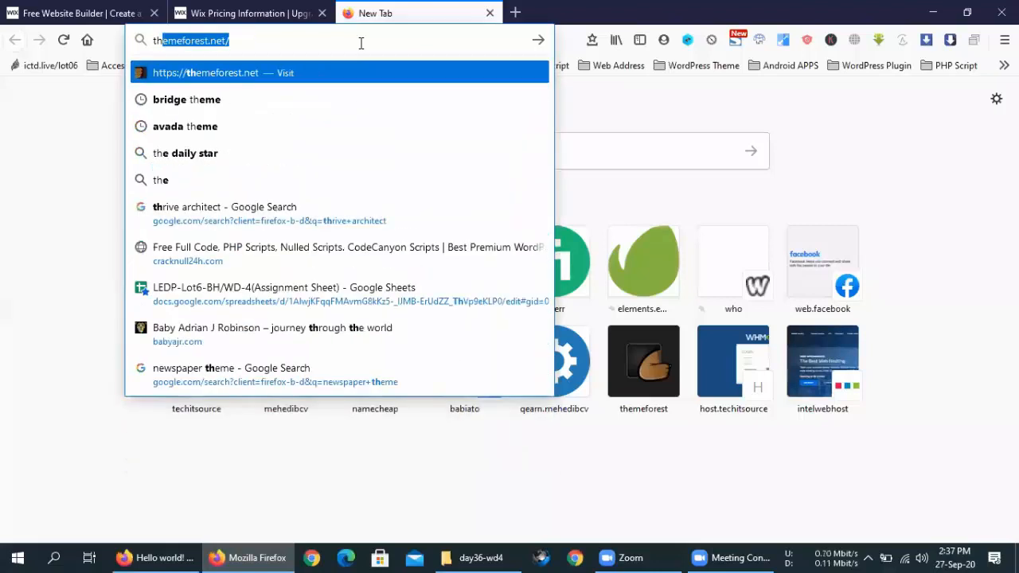
key("Return")
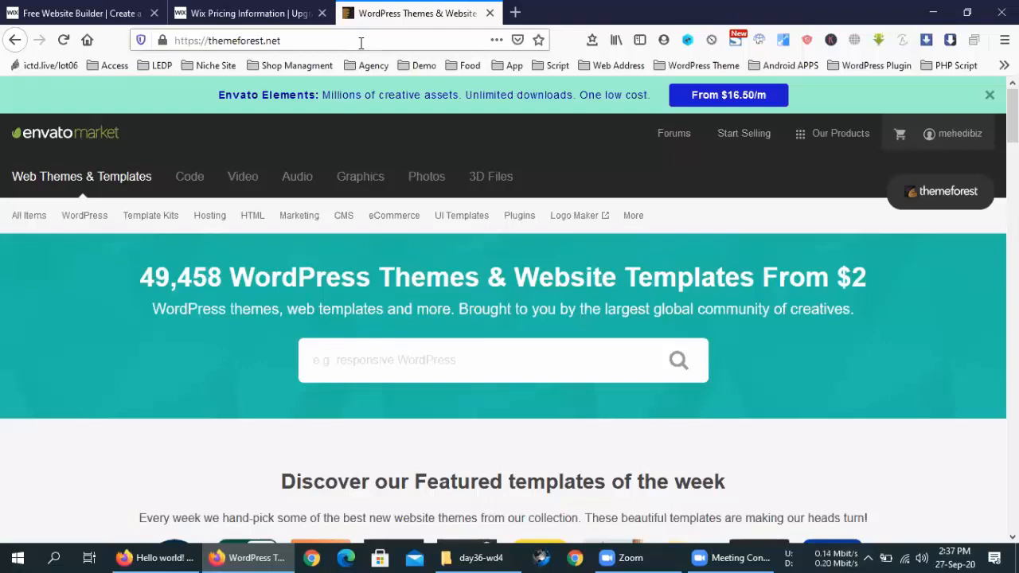
left_click(574, 371)
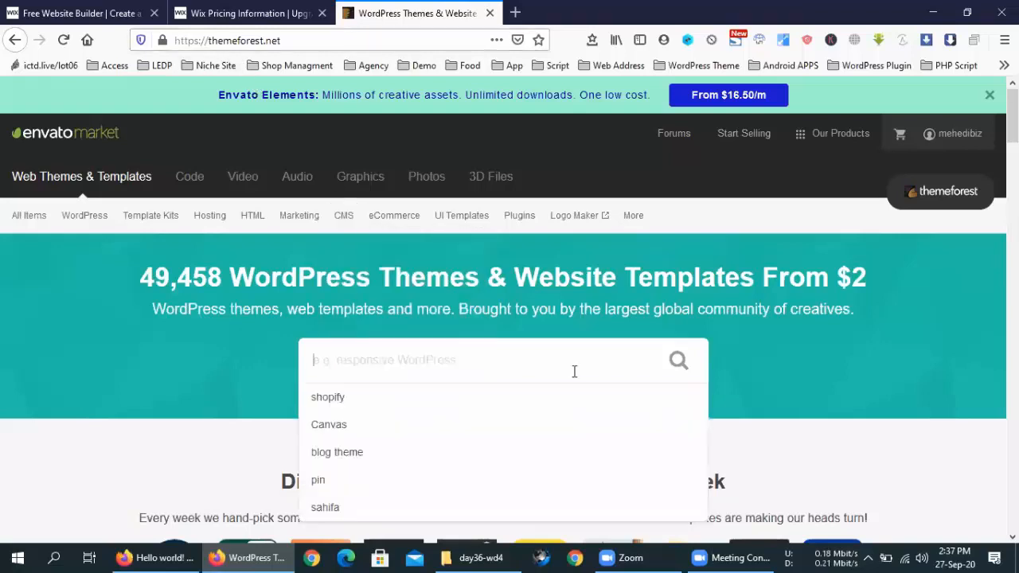
type("wic")
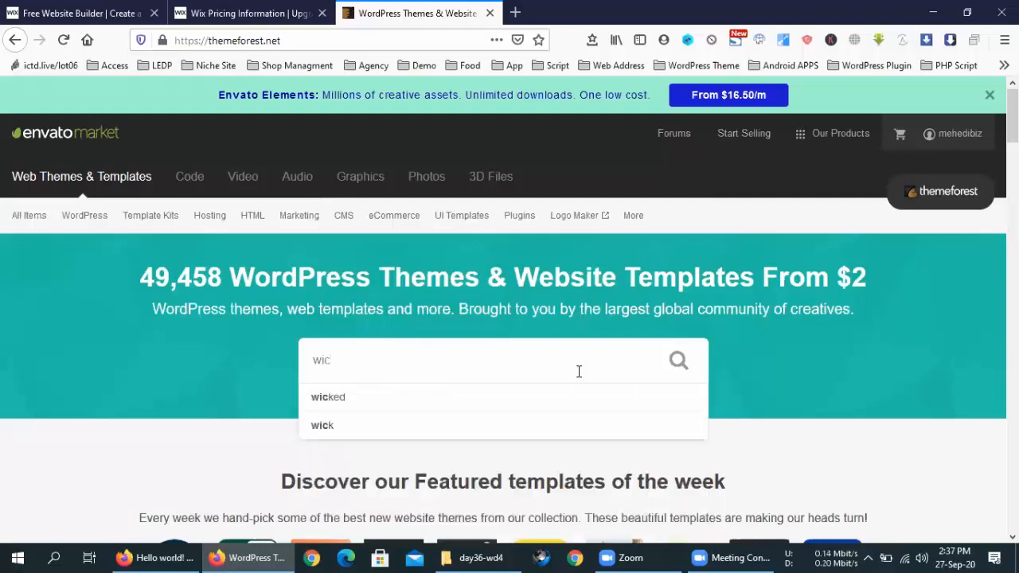
key("Return")
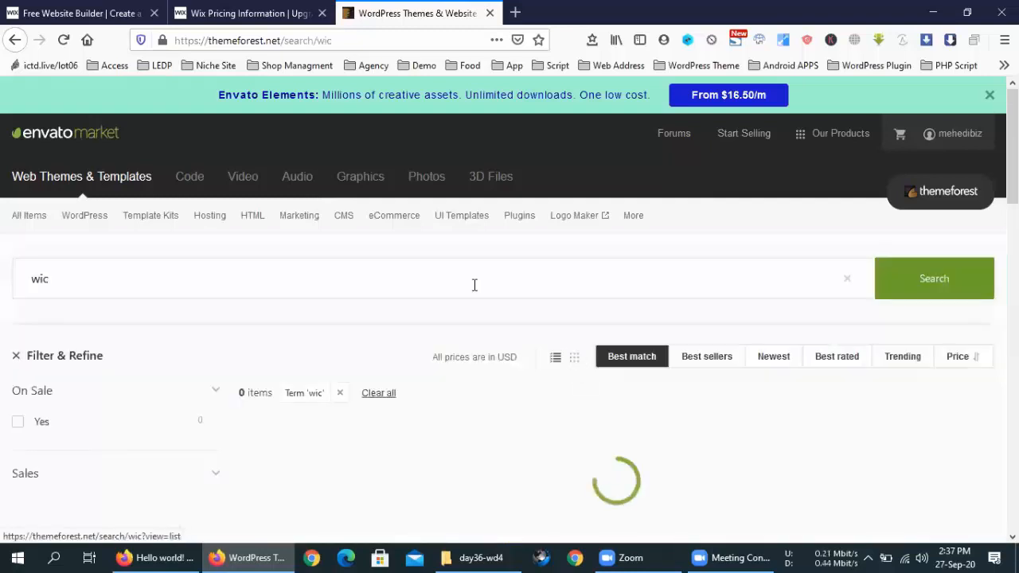
Step: Correct the search to 'wix', see the 0-item 'Nothing exists here' result, and close the tab
left_click(157, 276)
key("BackSpace")
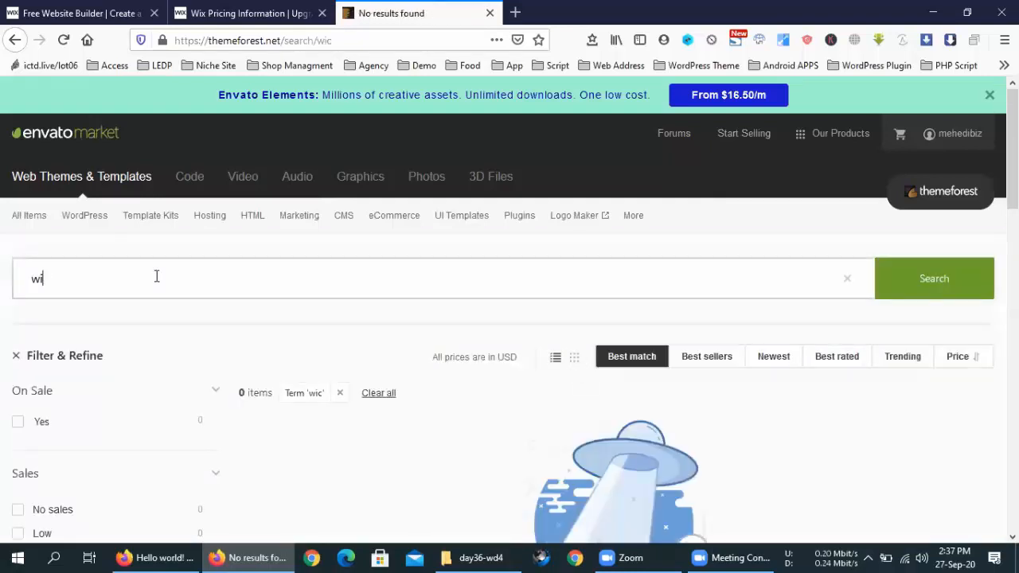
type("x")
key("Return")
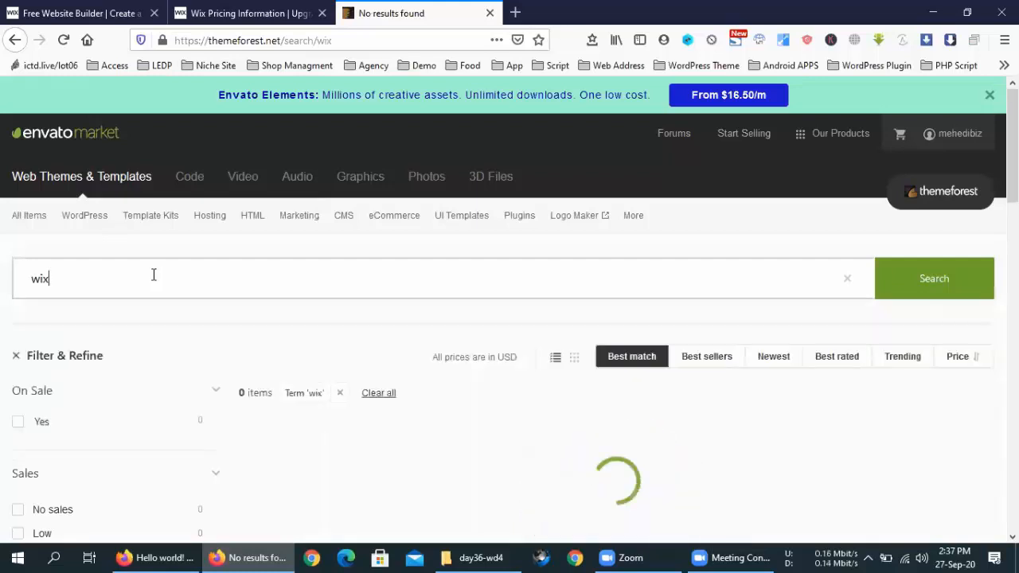
scroll(484, 283, "down", 3)
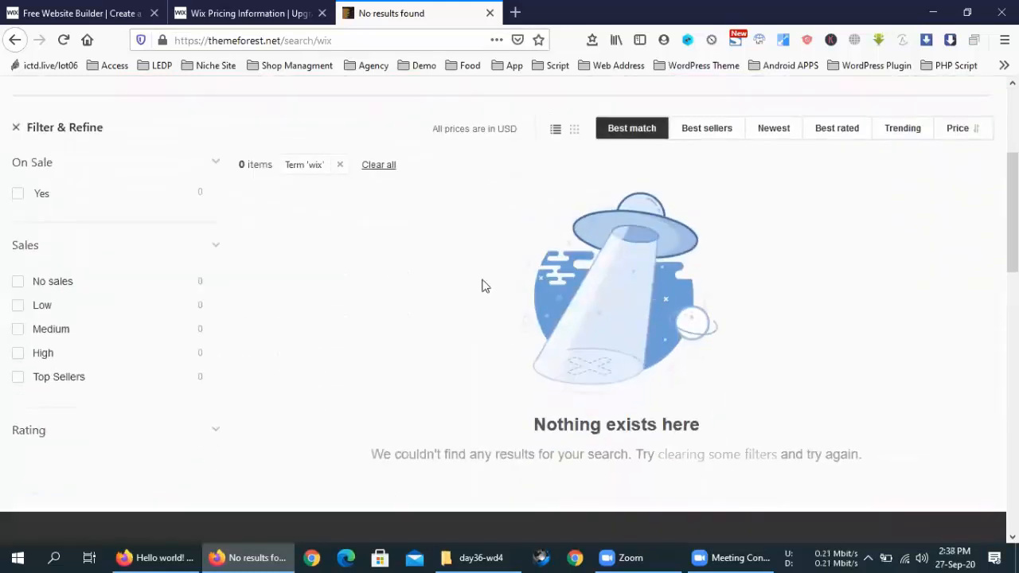
scroll(482, 285, "up", 3)
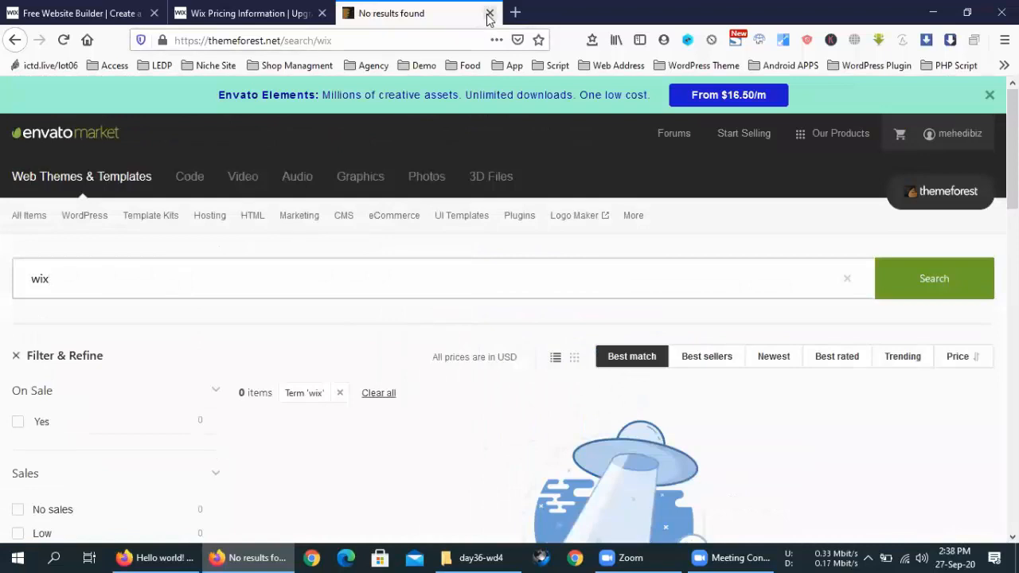
left_click(489, 14)
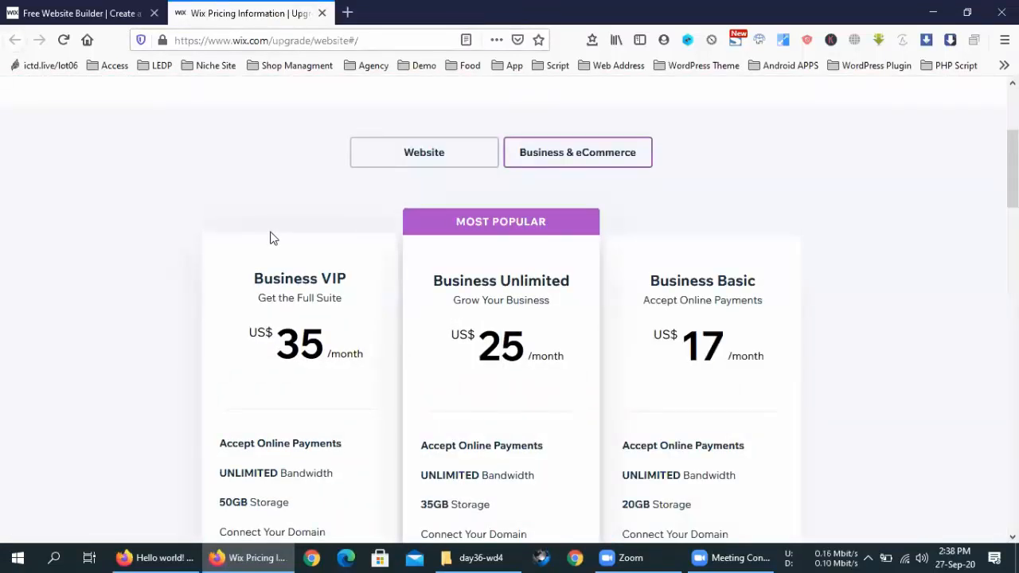
scroll(746, 244, "up", 3)
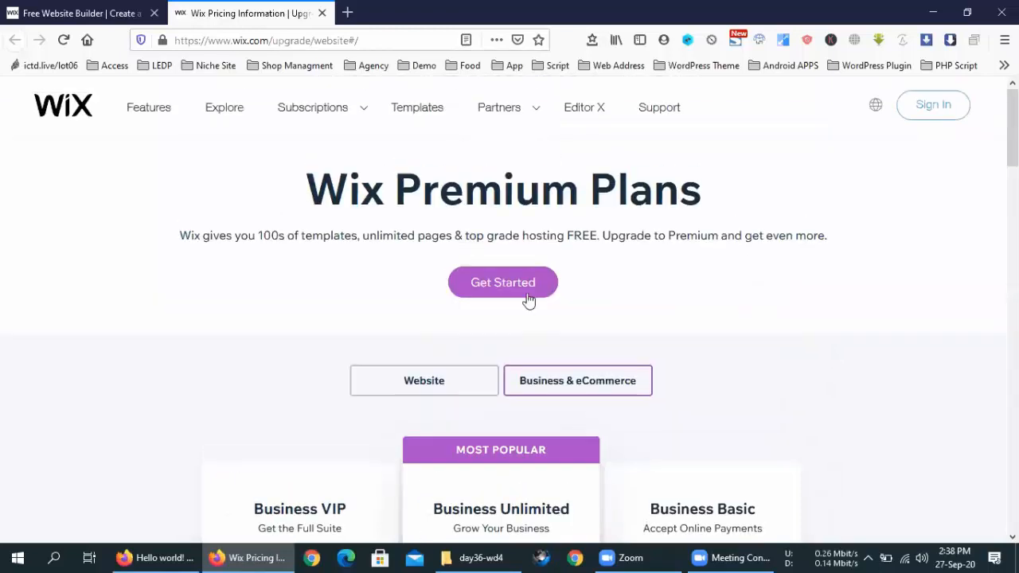
left_click(80, 13)
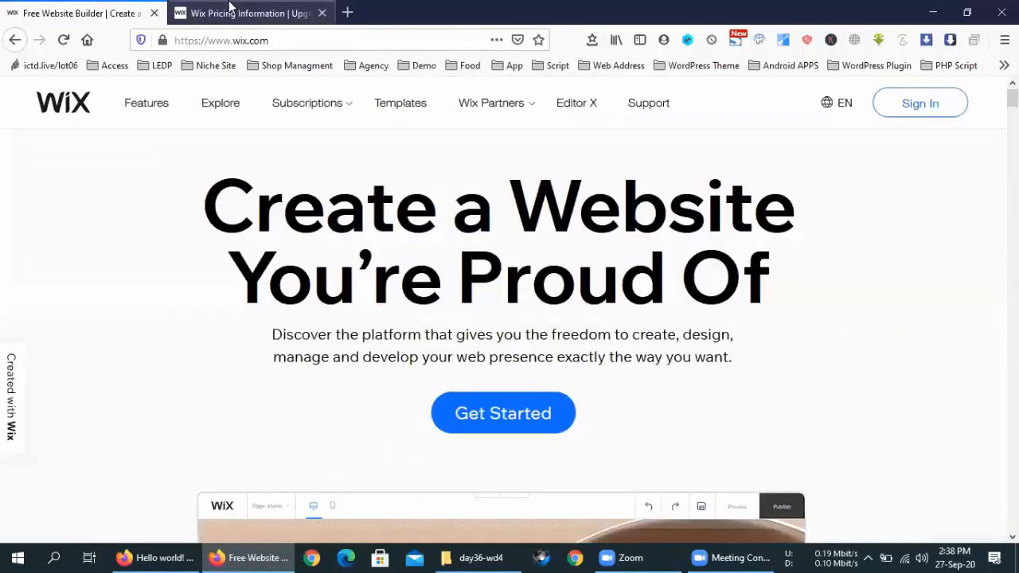
left_click(231, 11)
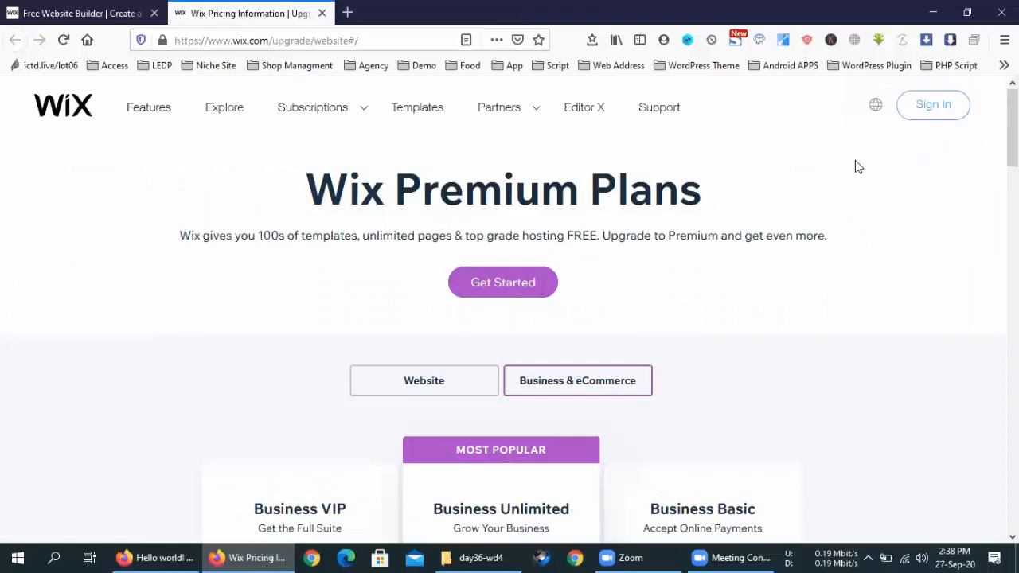
Step: Choose Get Started on the Premium Plans page and select Continue with Google on the Log In page
left_click(499, 287)
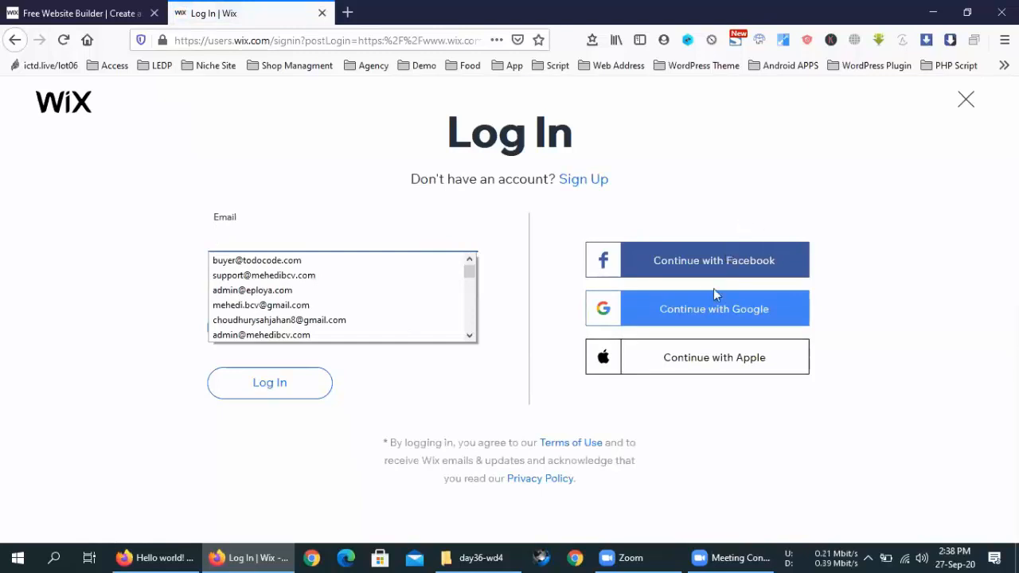
left_click(713, 309)
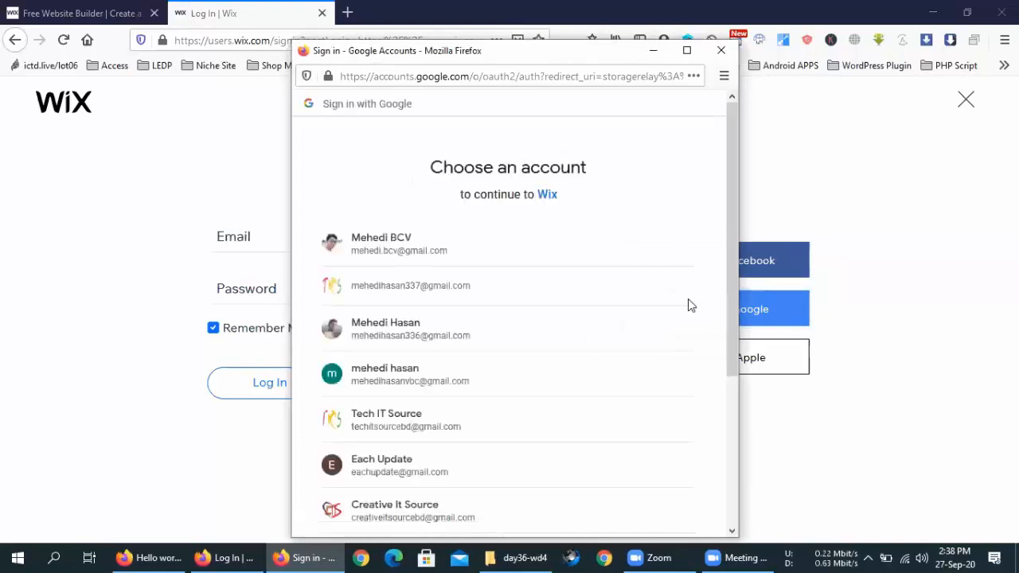
Step: Pick the Google account to sign in with from the account chooser
scroll(680, 335, "down", 3)
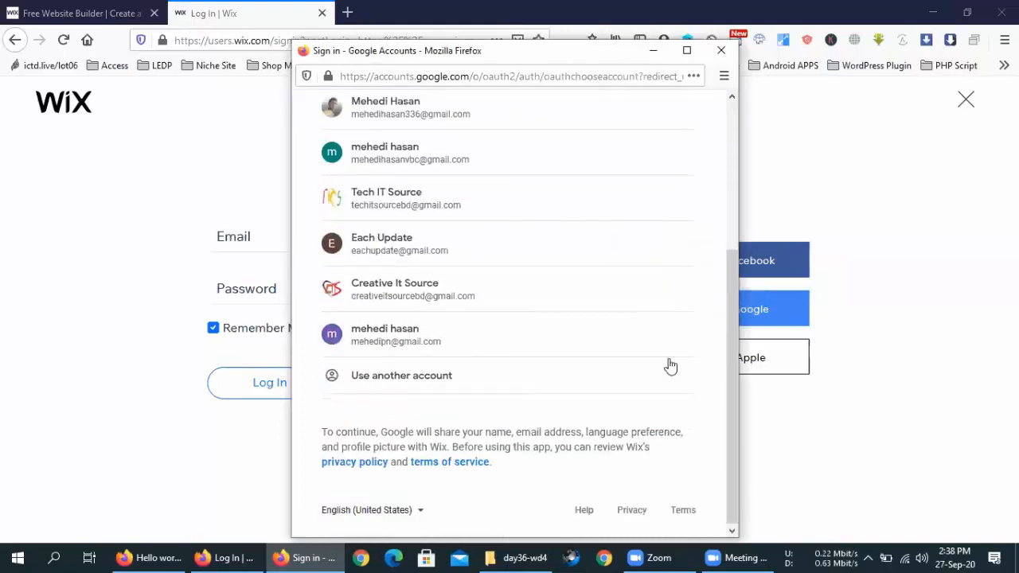
left_click(401, 326)
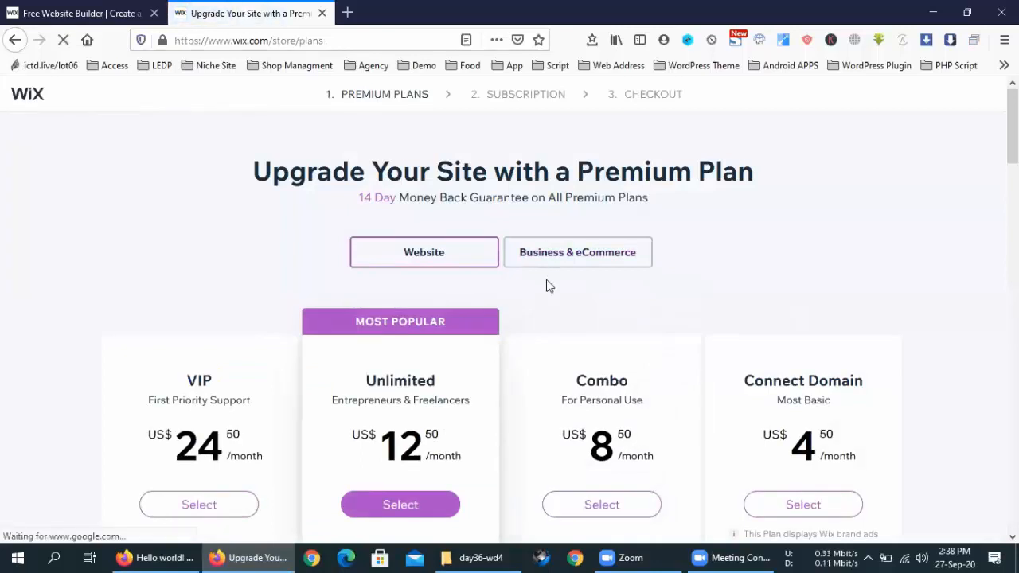
Step: Select Monthly billing at US$30.00 for the VIP plan and confirm it
scroll(549, 278, "down", 5)
scroll(549, 276, "up", 5)
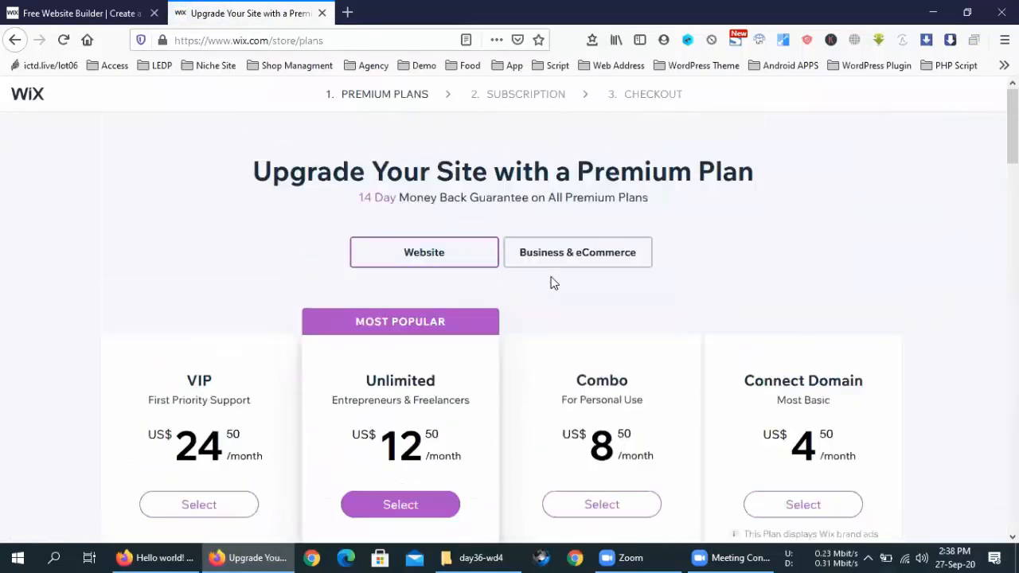
scroll(549, 278, "down", 5)
scroll(551, 280, "up", 5)
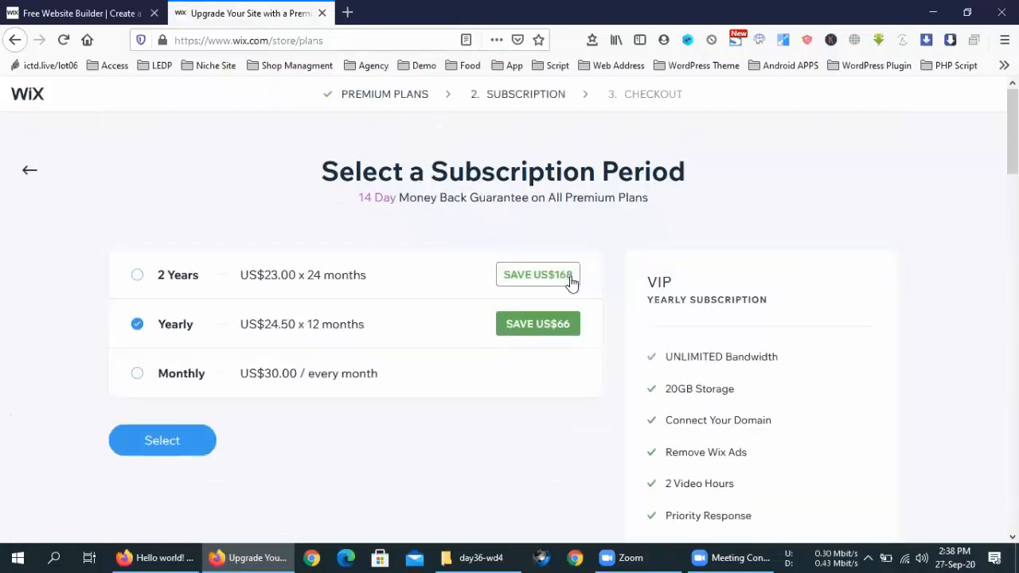
scroll(491, 414, "down", 5)
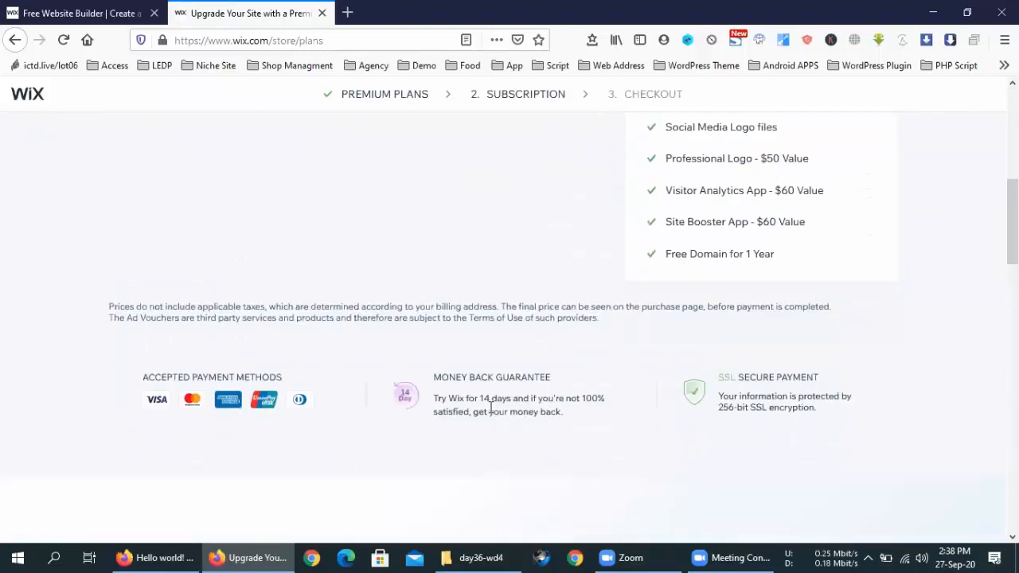
scroll(491, 414, "up", 4)
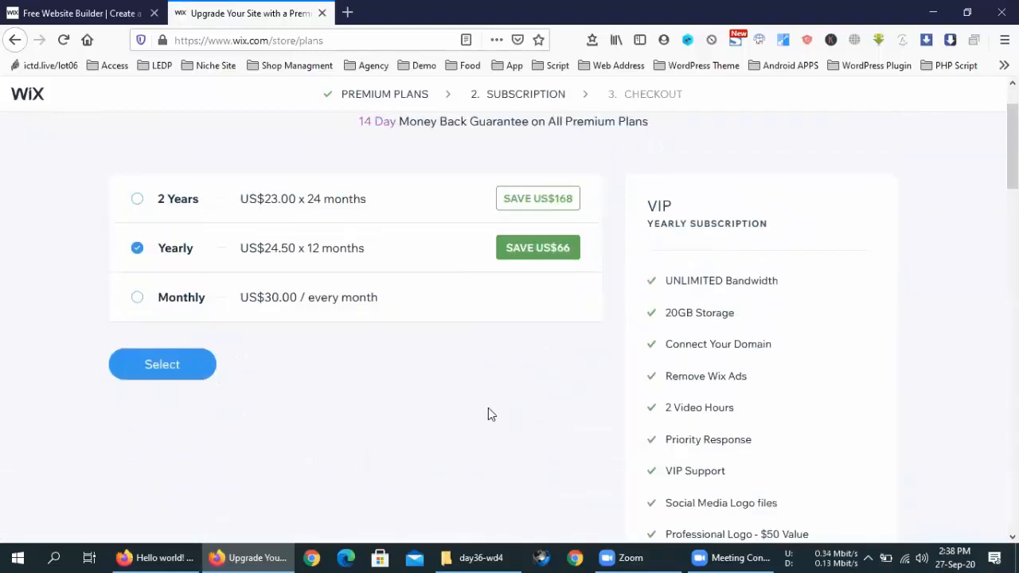
left_click(151, 316)
left_click(152, 446)
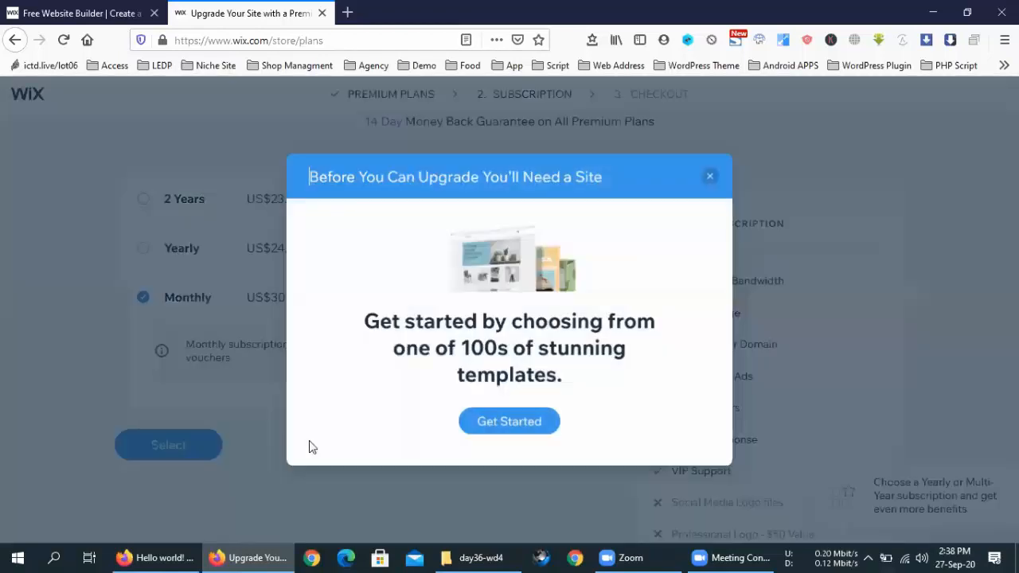
Step: Choose Get Started in the 'You'll Need a Site' dialog to reach the Website Templates page
left_click(508, 436)
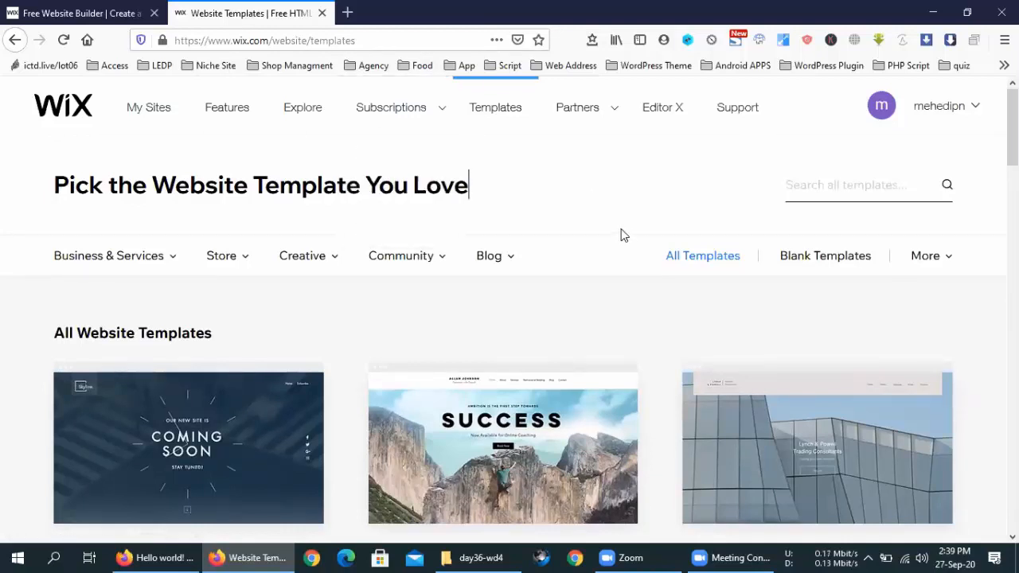
Step: Search templates for 'blog' and scroll through results like Personal, Traveler and Fashion Blog
scroll(614, 235, "down", 3)
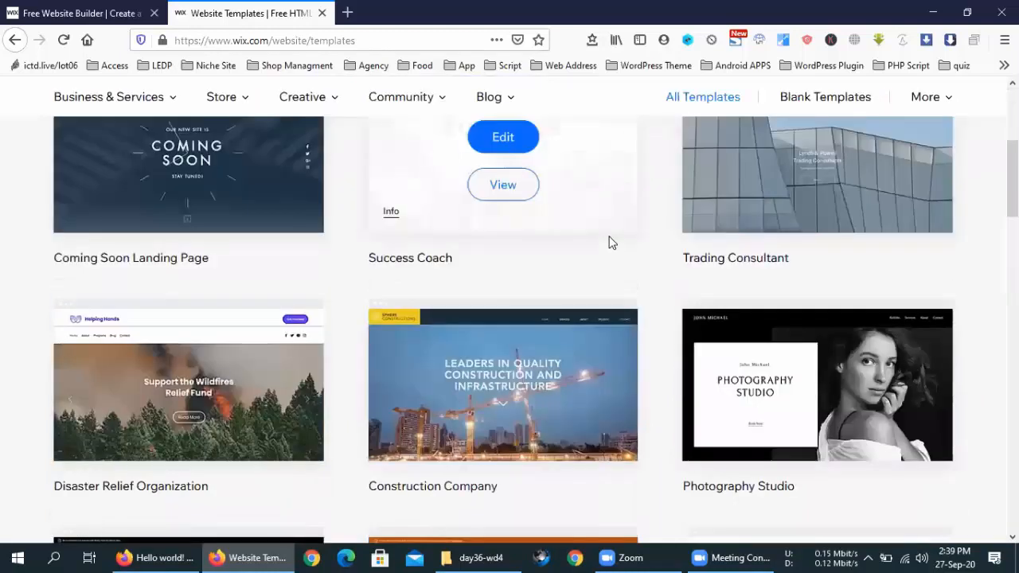
scroll(610, 242, "down", 3)
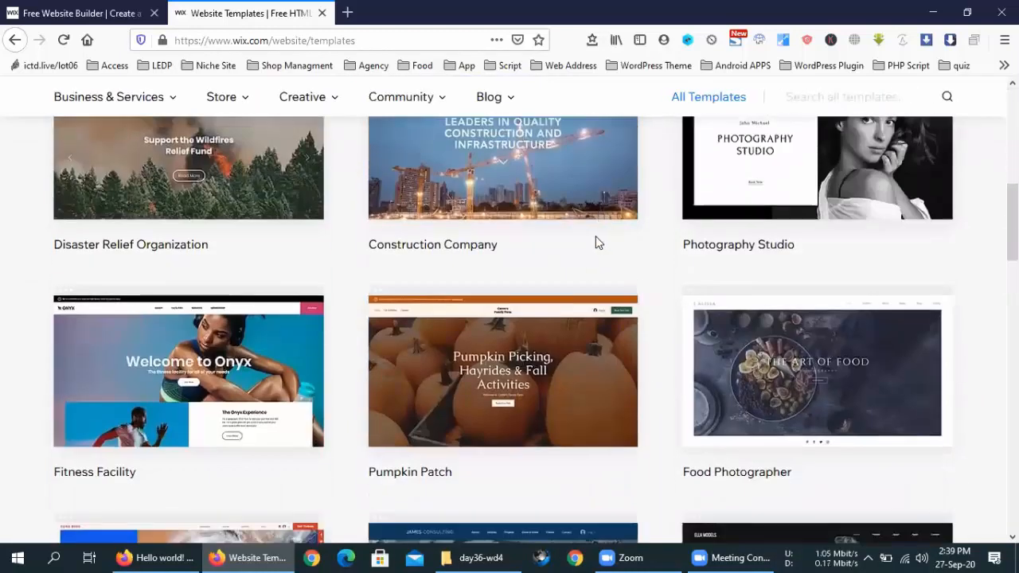
scroll(599, 243, "up", 6)
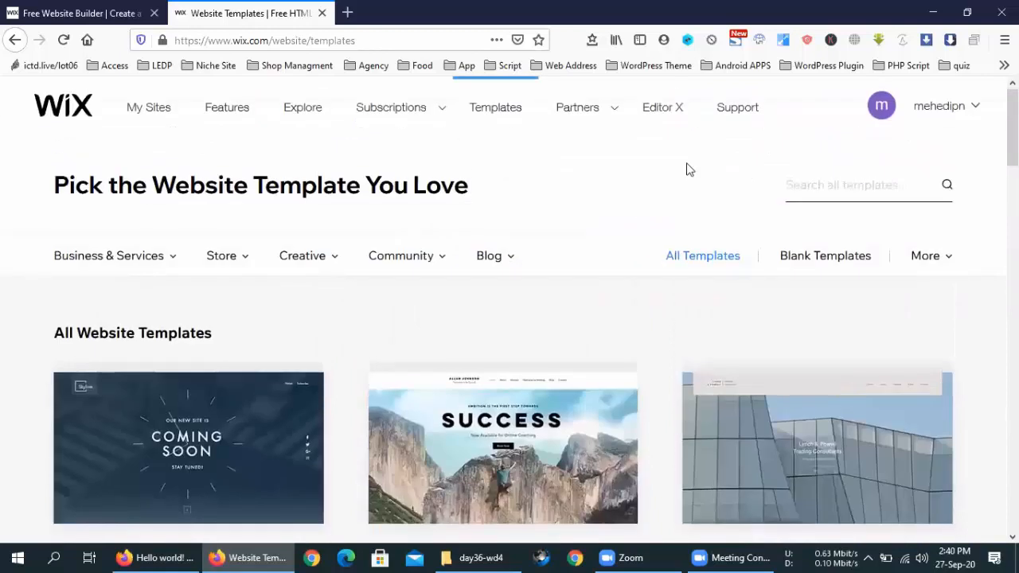
left_click(831, 200)
type("blod")
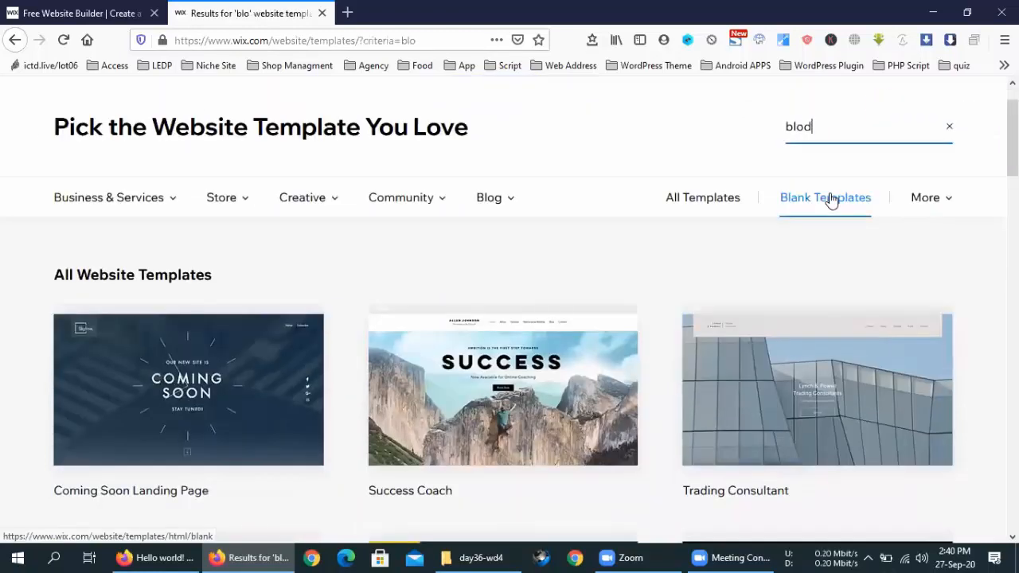
key("BackSpace")
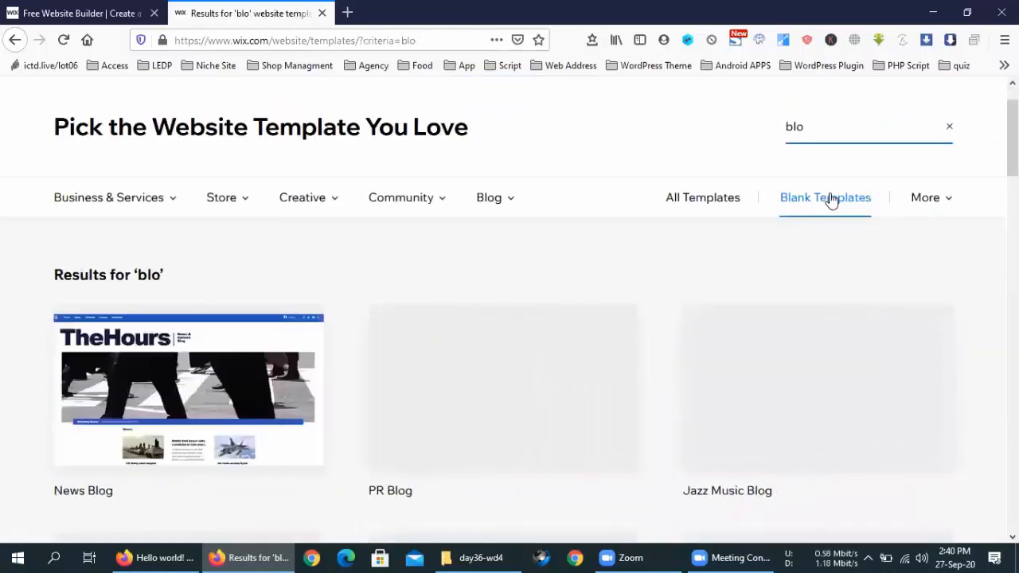
type("g")
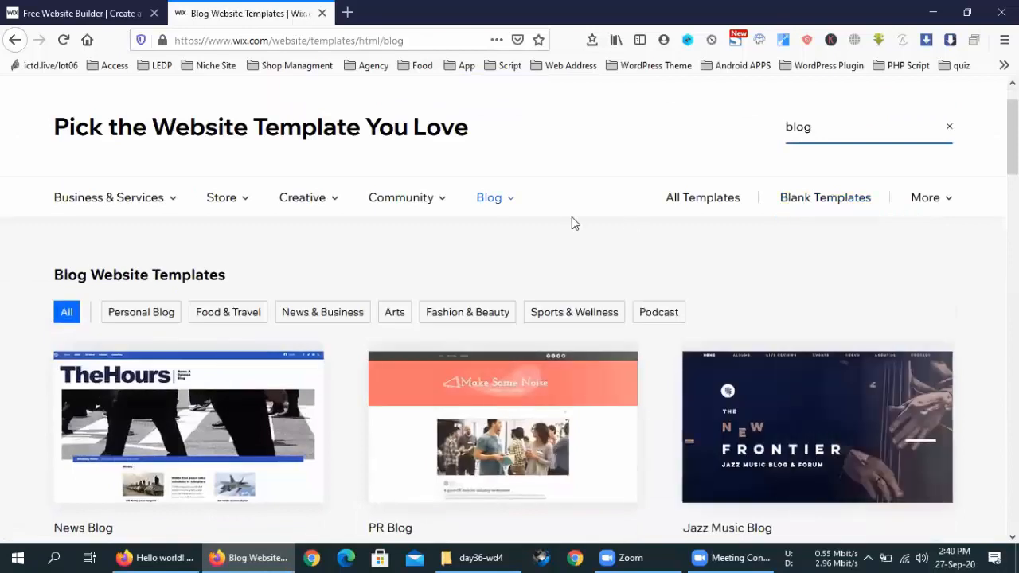
scroll(465, 237, "down", 5)
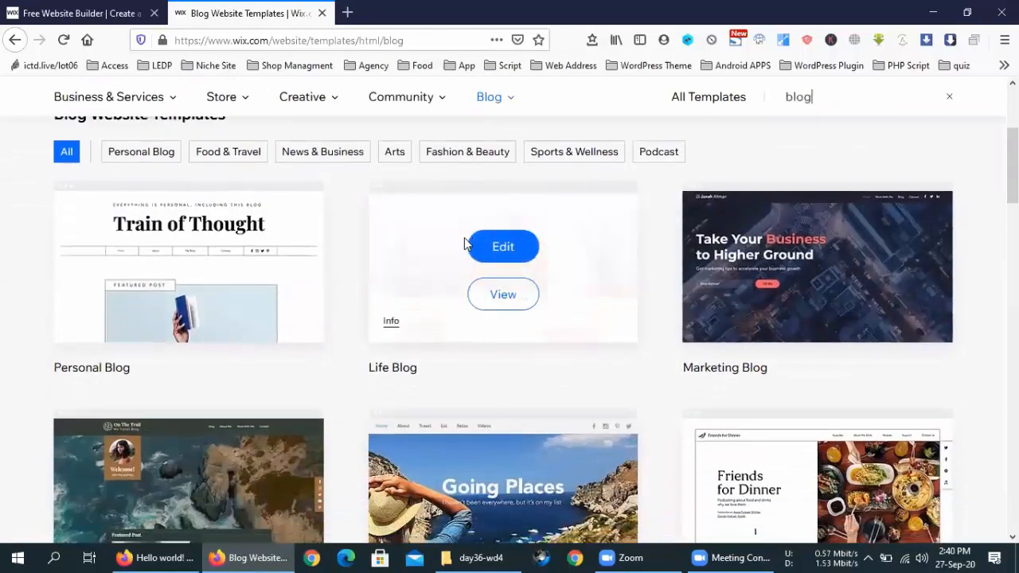
scroll(464, 238, "down", 1)
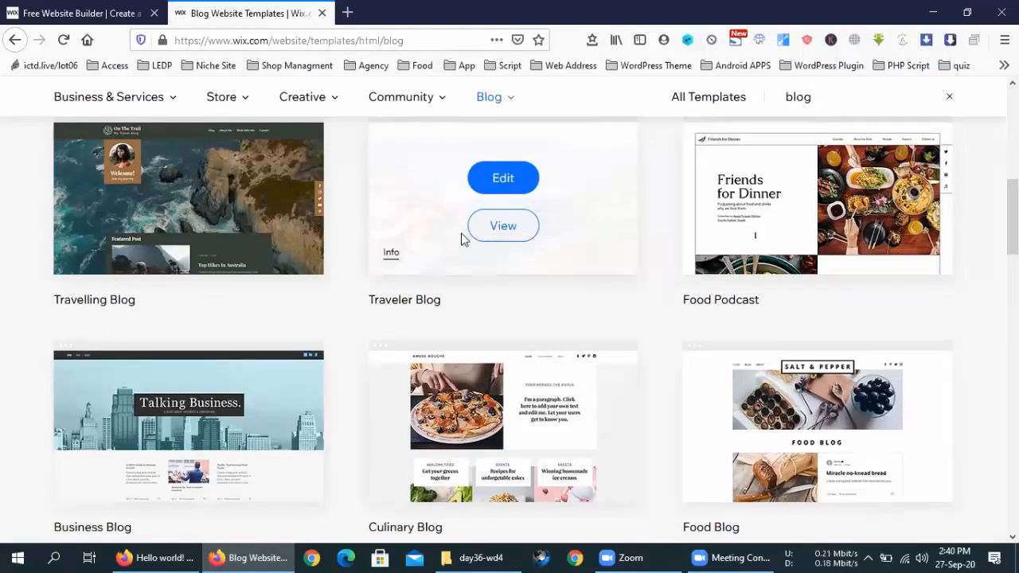
scroll(324, 285, "down", 6)
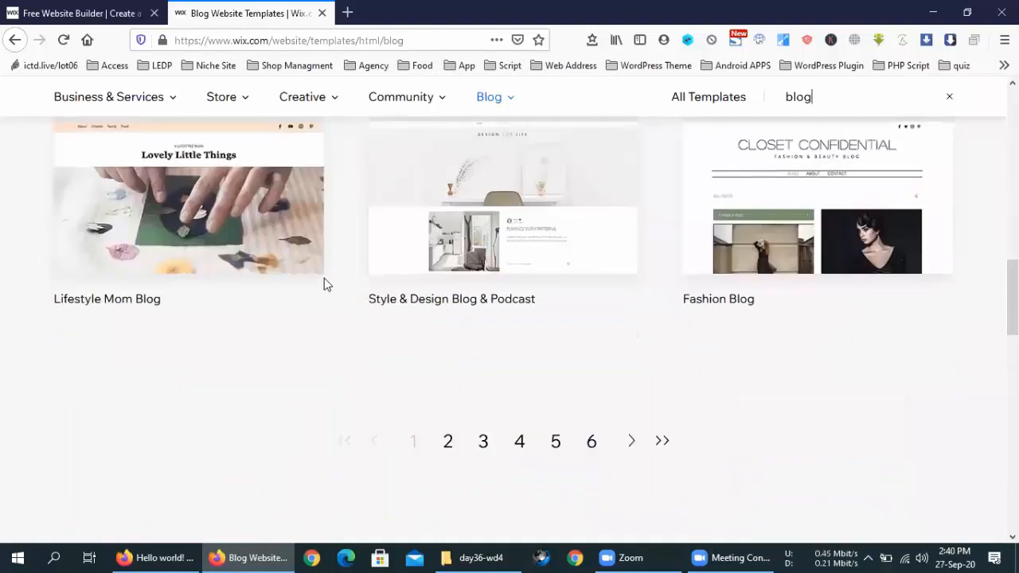
scroll(324, 278, "up", 15)
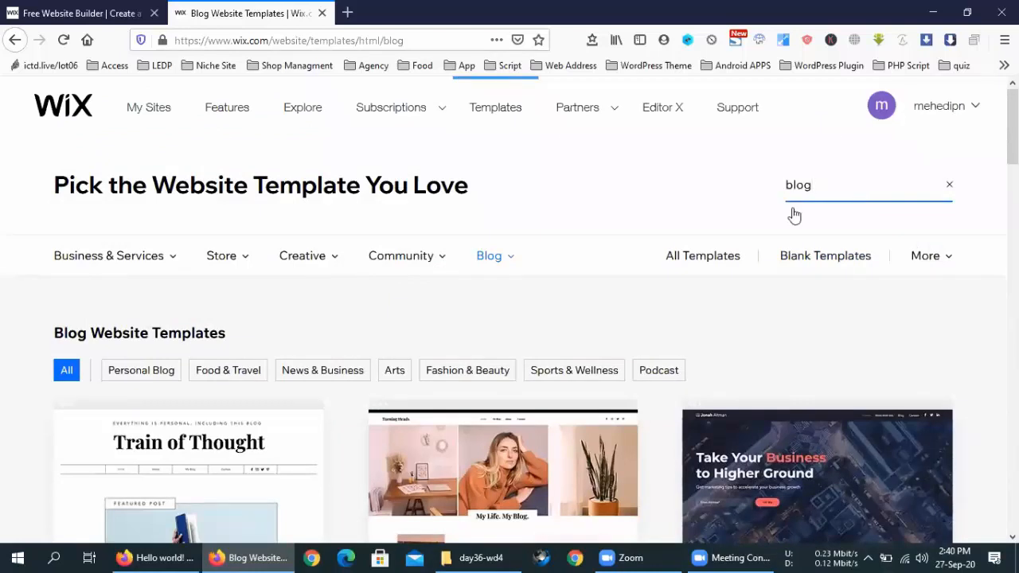
Step: Filter to Blank Templates and open the first blank template for editing
left_click(843, 261)
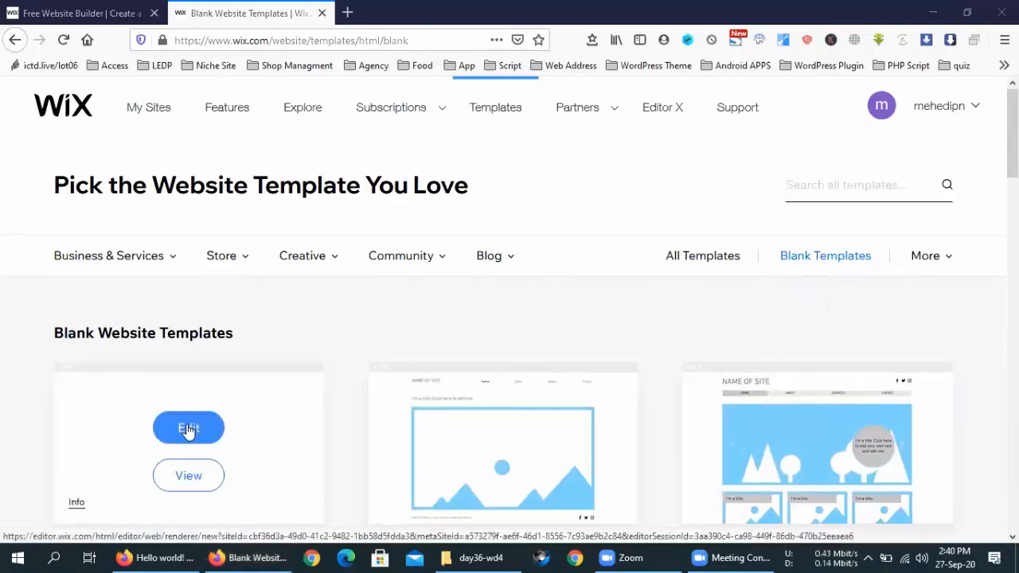
left_click(188, 426)
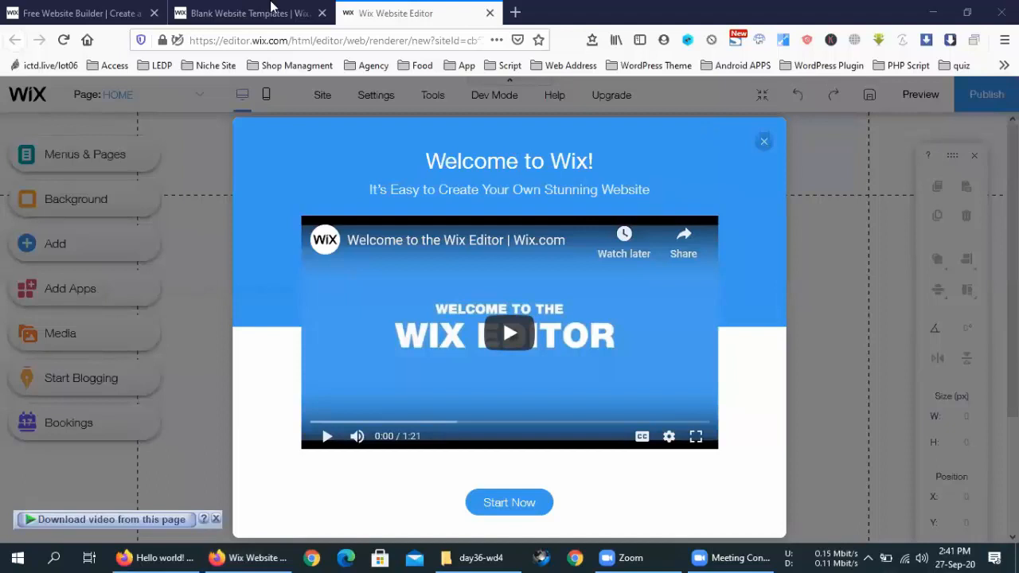
Step: Return to the Wix Editor tab and play the Welcome to Wix video
left_click(224, 9)
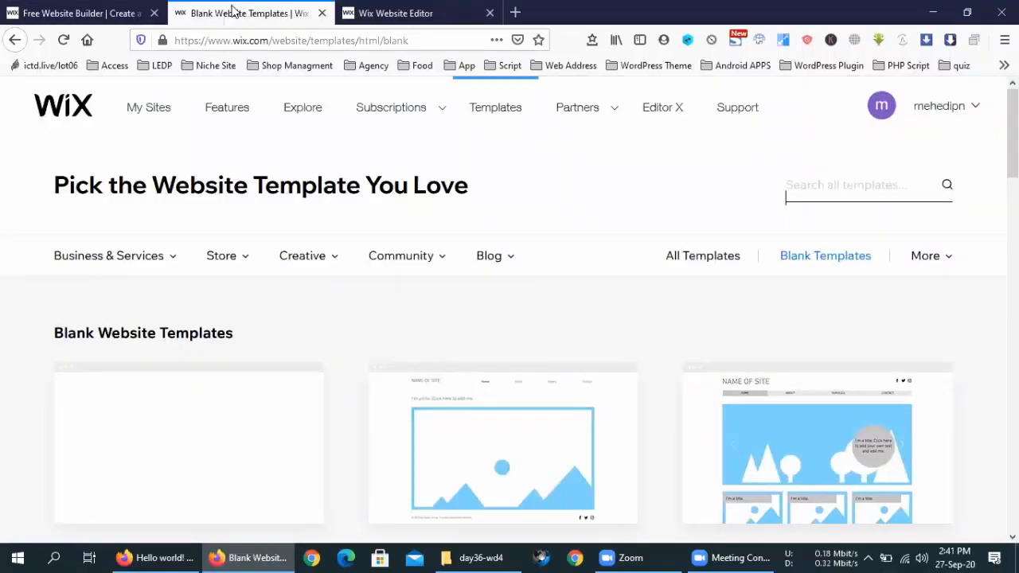
left_click(431, 9)
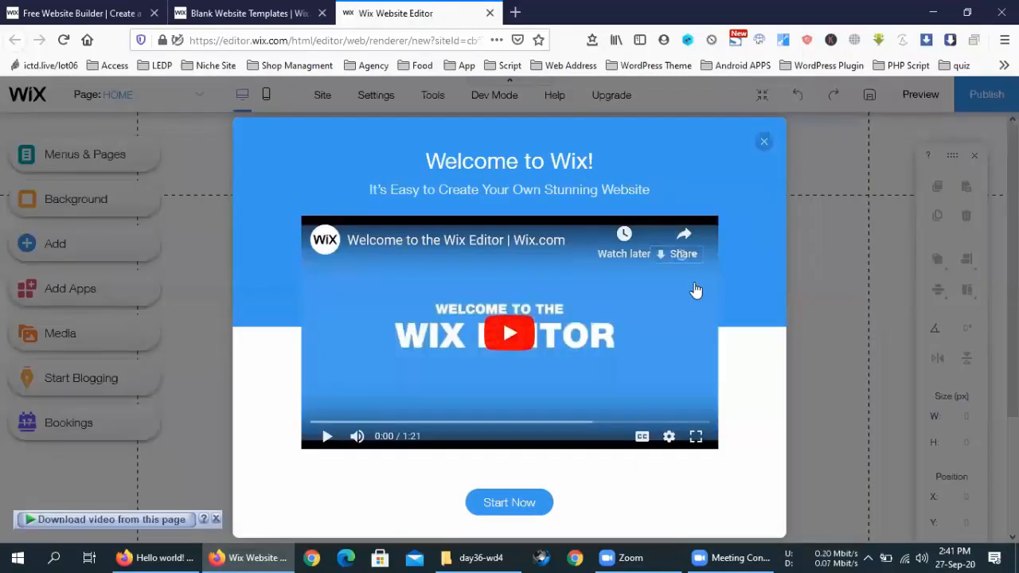
left_click(512, 335)
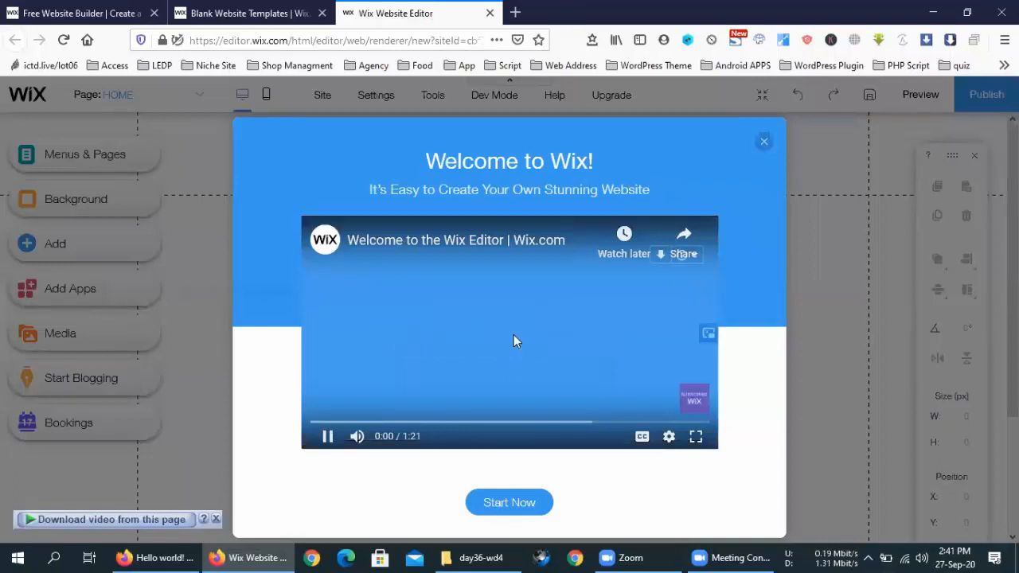
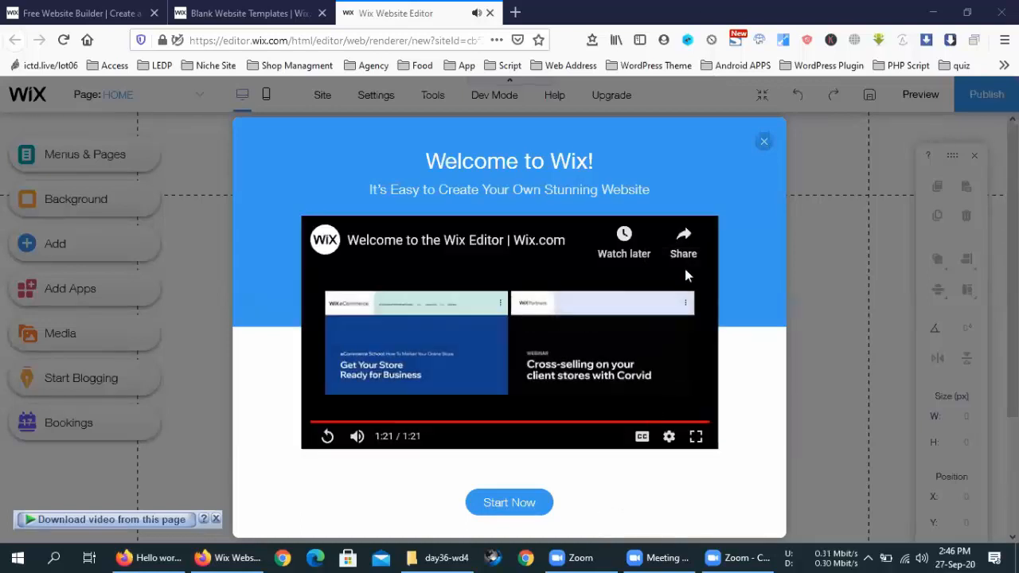
Step: Close the Welcome to Wix video and the folder window that popped up afterward
left_click(764, 143)
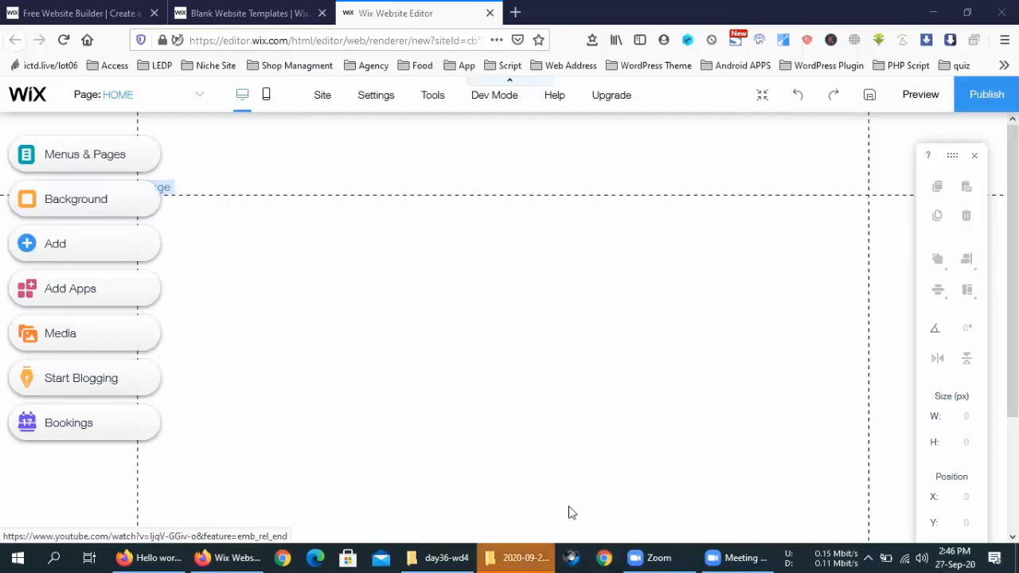
left_click(807, 153)
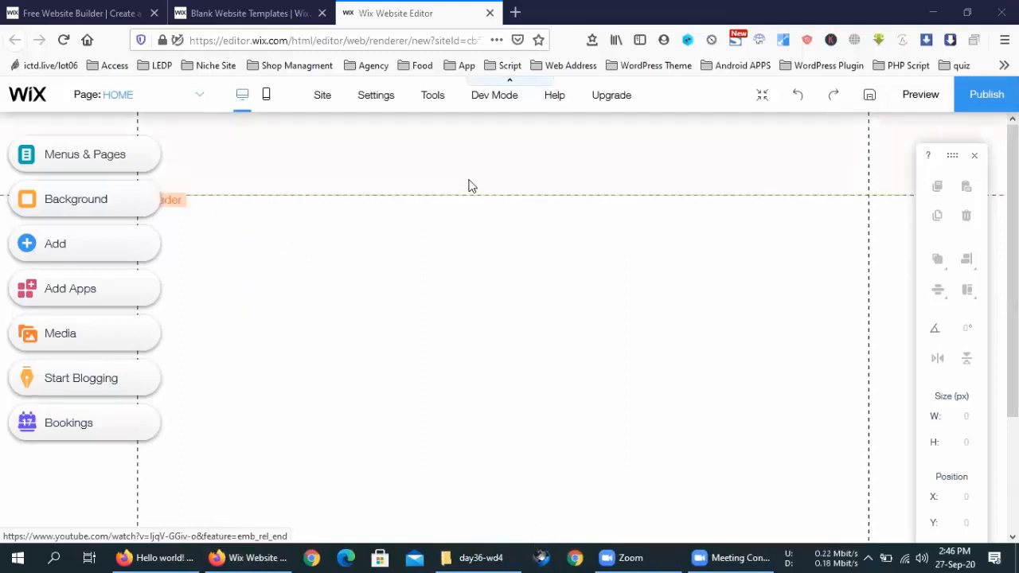
Step: Show the Site Menu page list and drag the HOME page back into its place
left_click(46, 160)
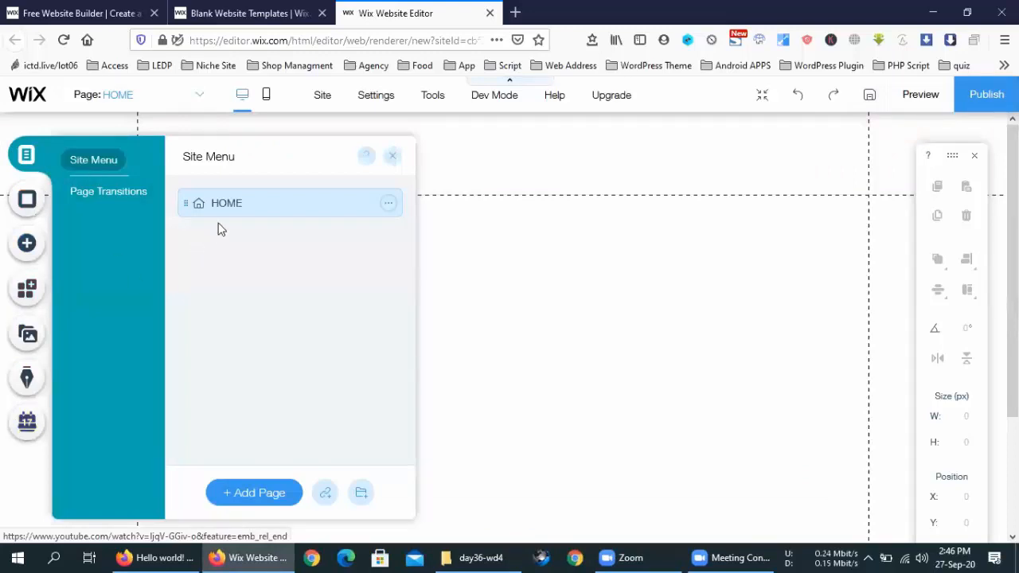
left_click_drag(225, 203, 286, 257)
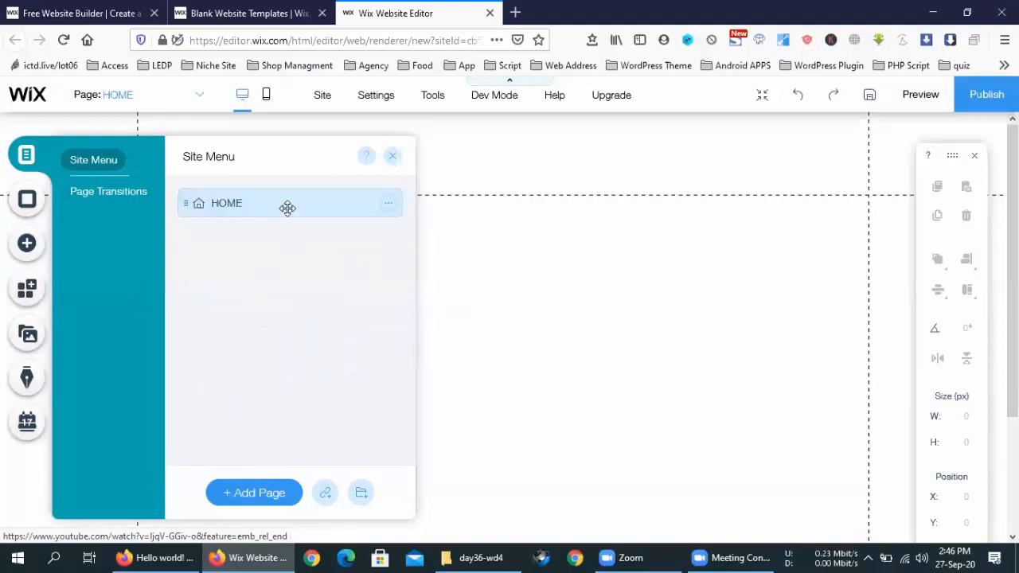
left_click_drag(313, 207, 260, 201)
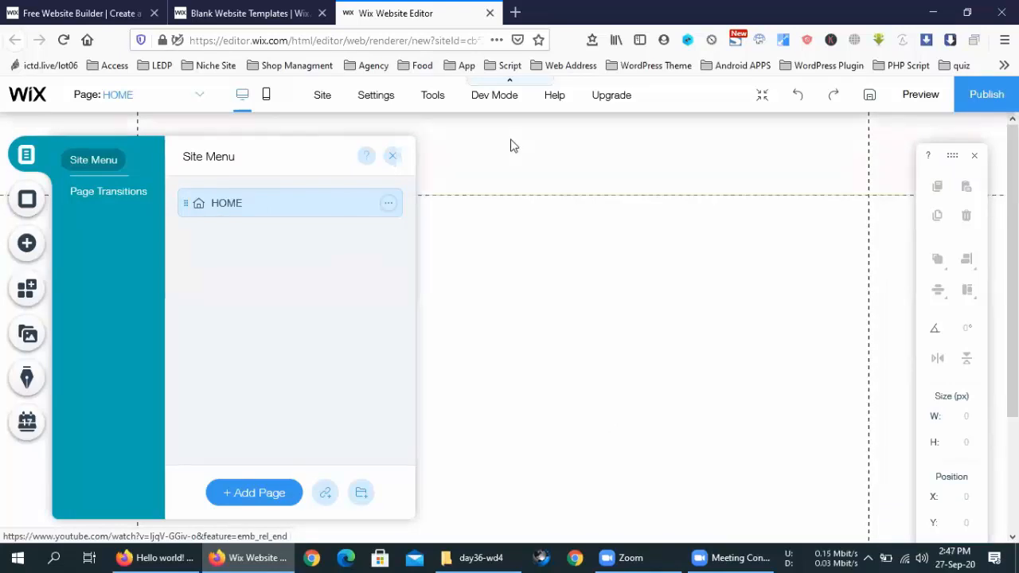
Step: Select the header and drag its bottom edge to shrink its height from 111 to 90 px
right_click(481, 145)
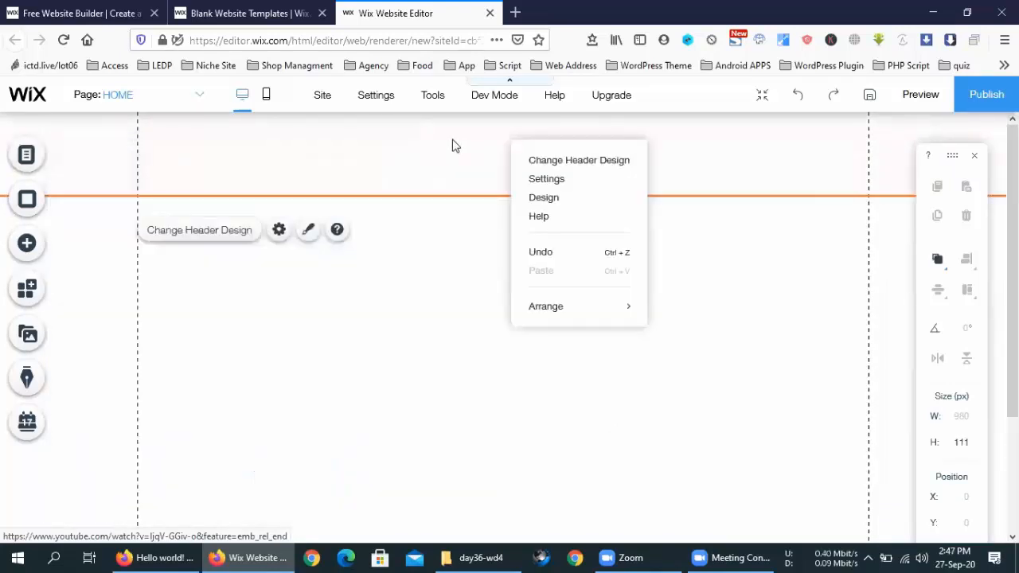
left_click(452, 145)
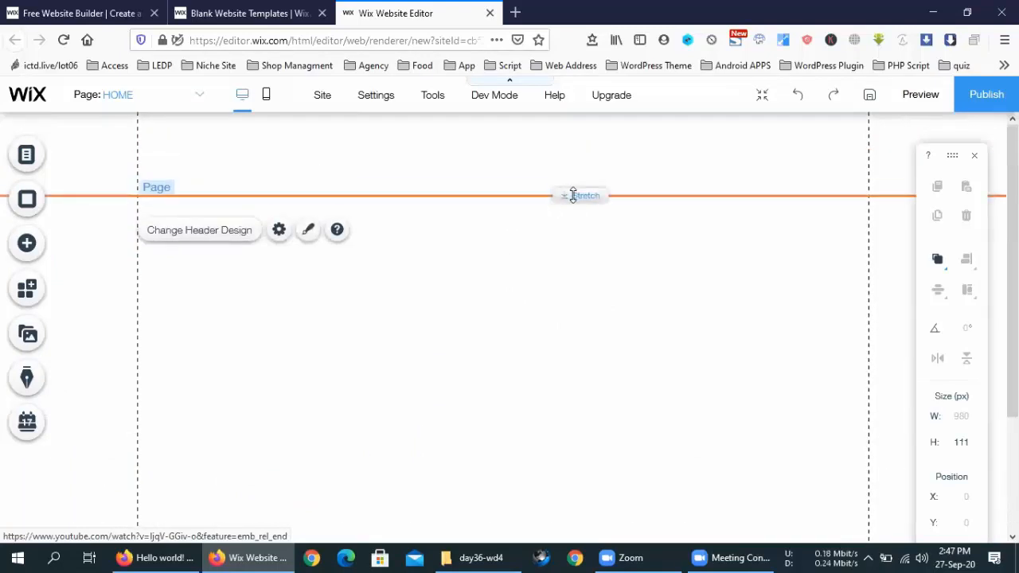
left_click_drag(573, 179, 573, 178)
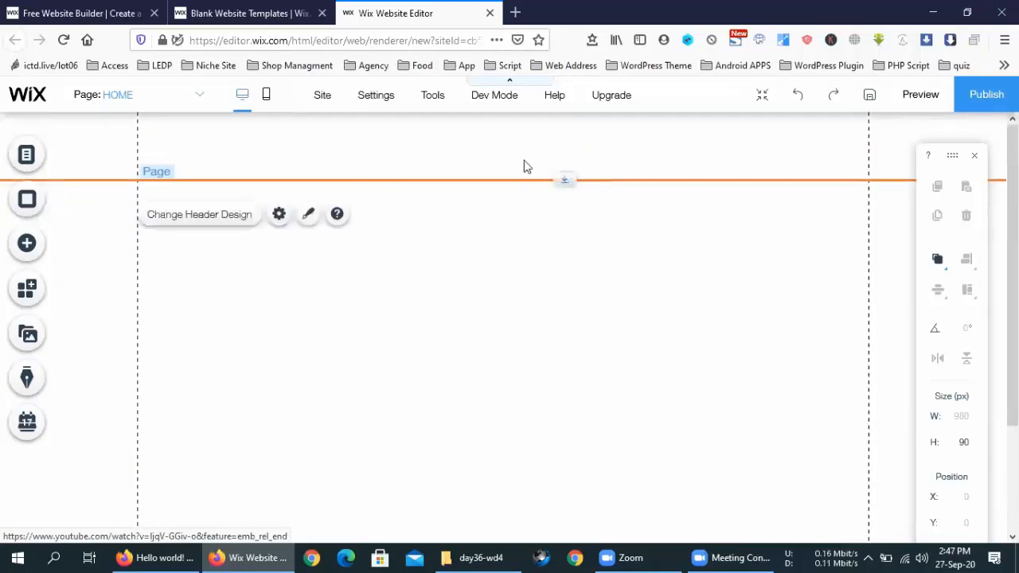
scroll(476, 444, "down", 3)
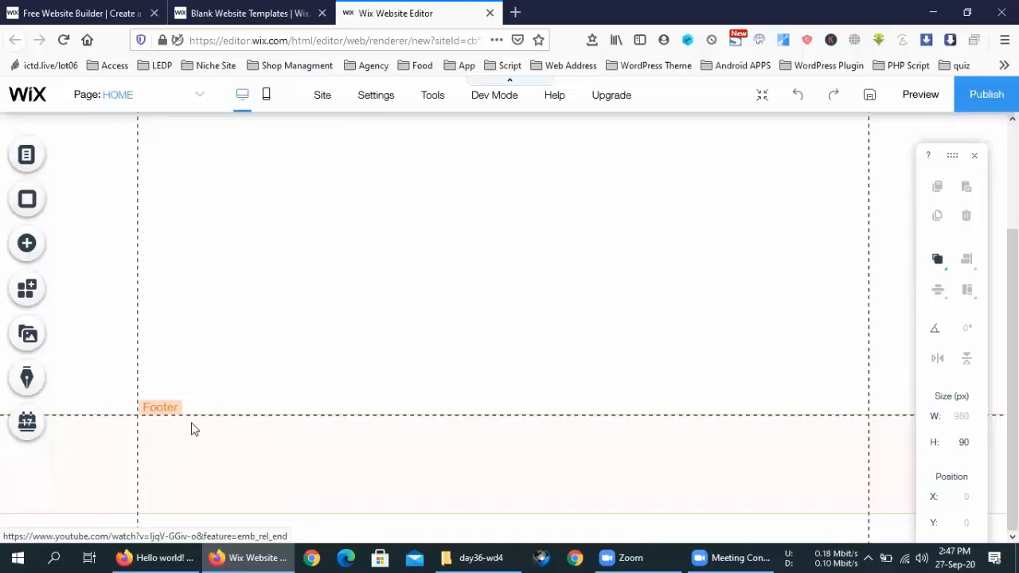
scroll(298, 379, "up", 3)
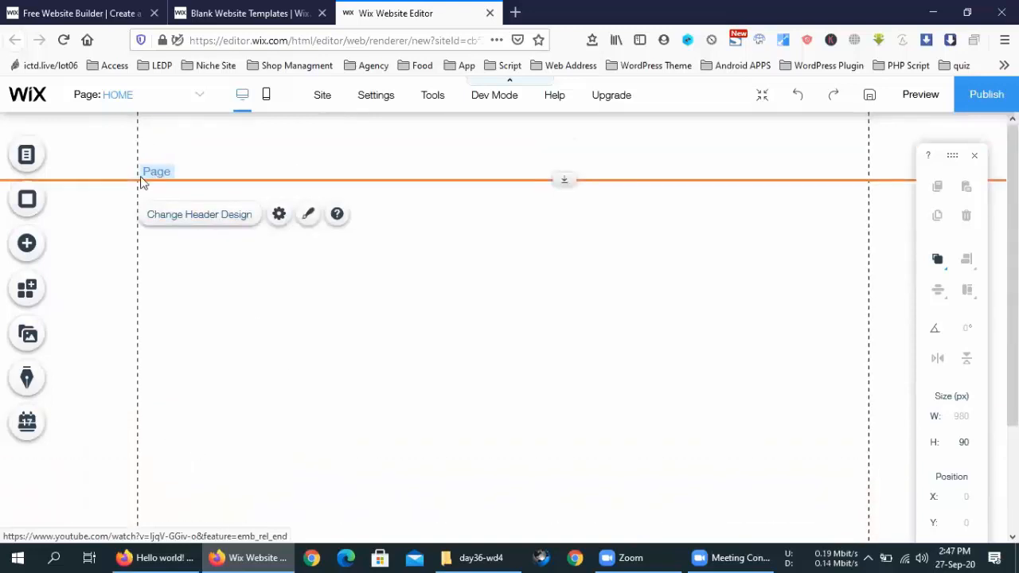
left_click(452, 341)
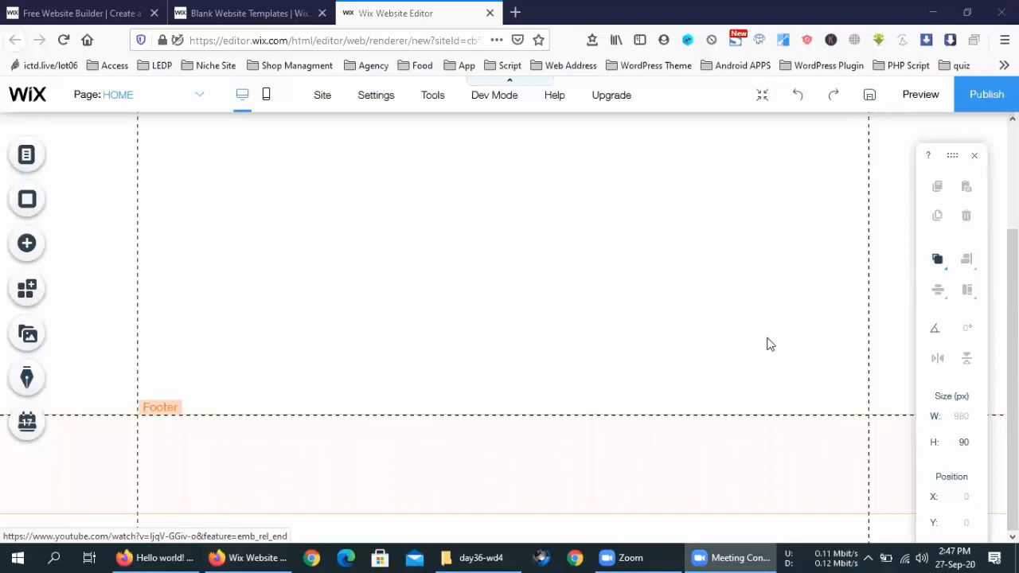
scroll(268, 316, "up", 10)
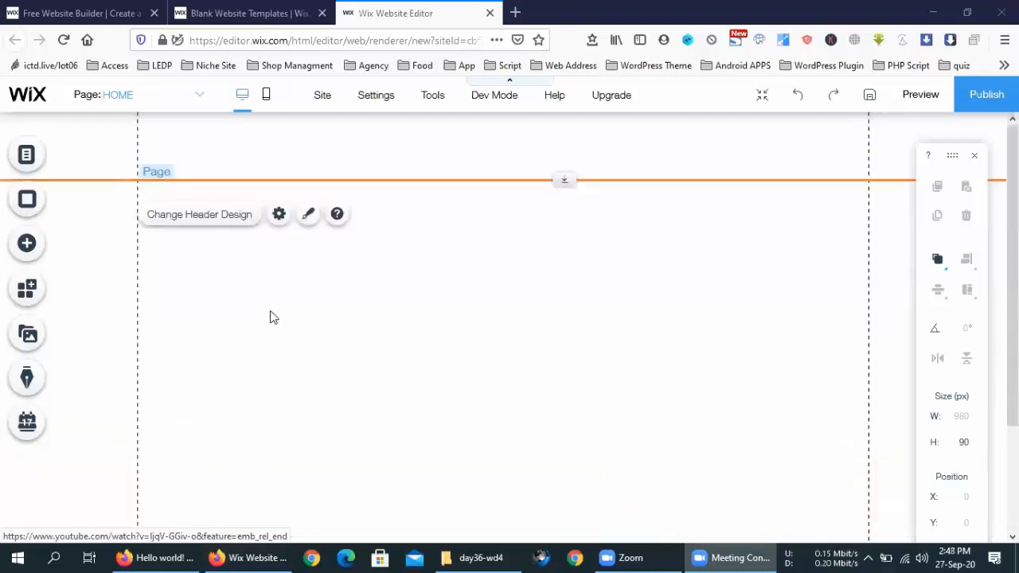
left_click(222, 168)
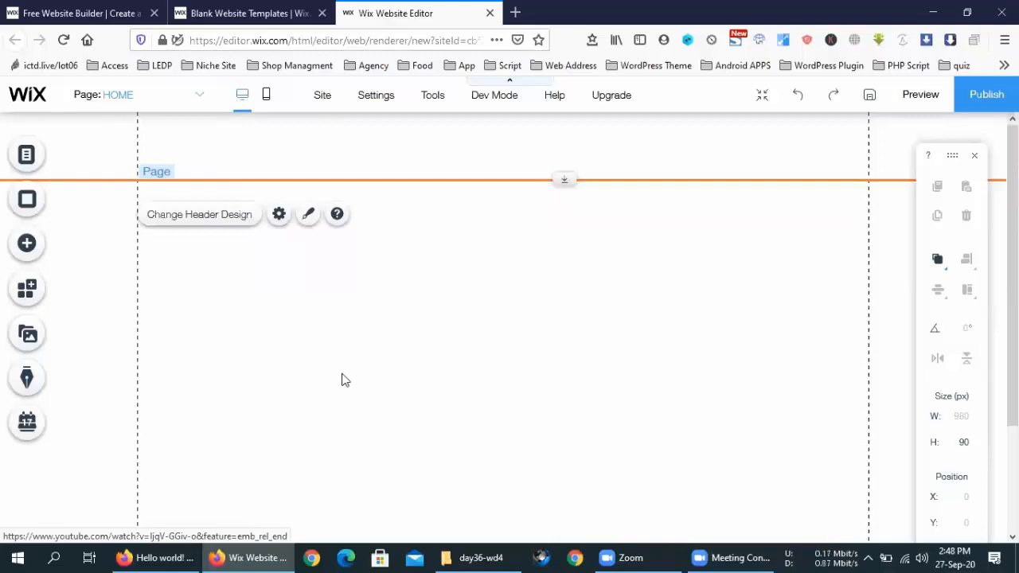
Step: Add a new page named 'Portfolio' from Menus & Pages, then close the page list
left_click(24, 157)
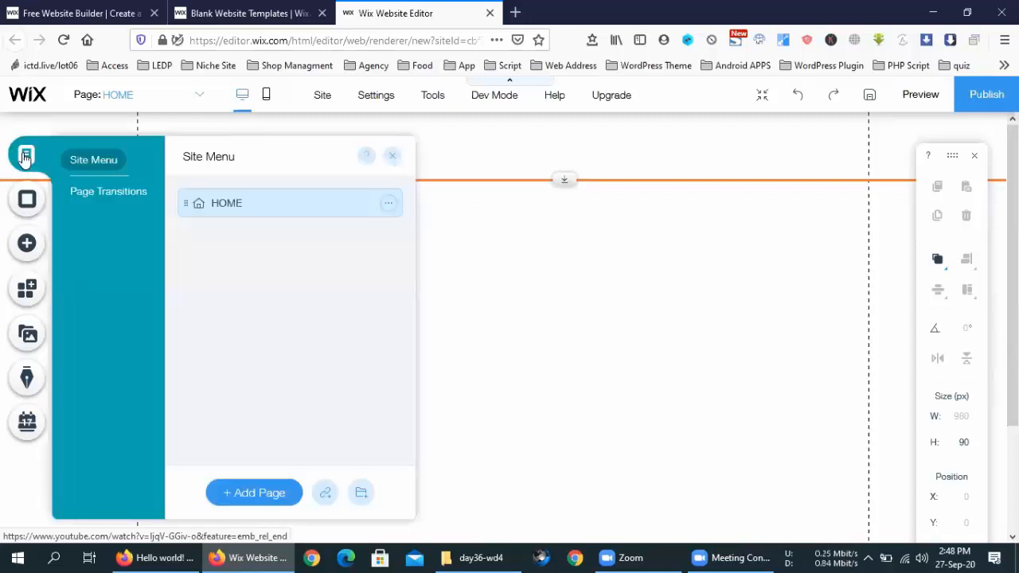
left_click(278, 493)
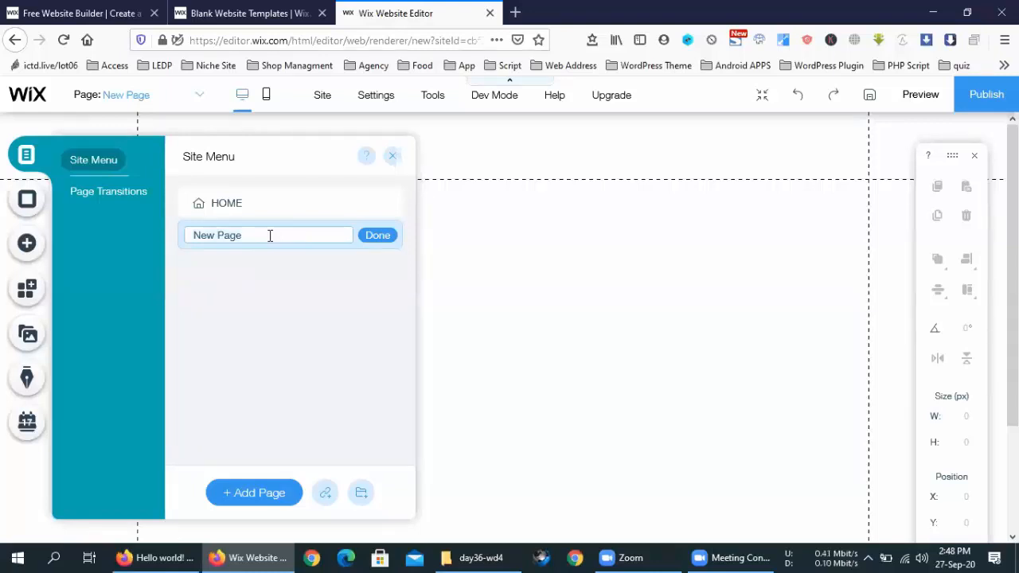
type("Portfolio")
left_click(378, 236)
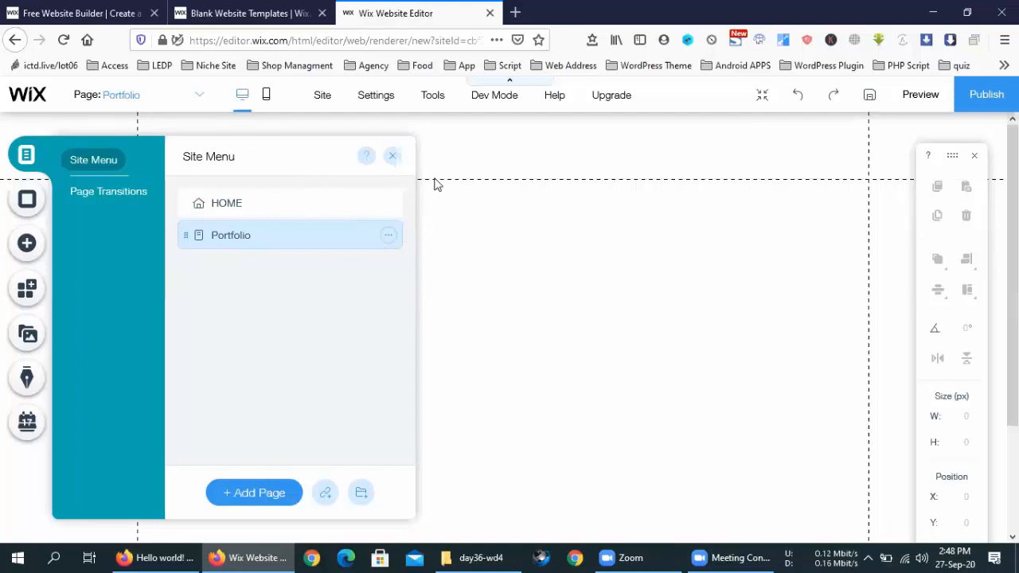
left_click(391, 157)
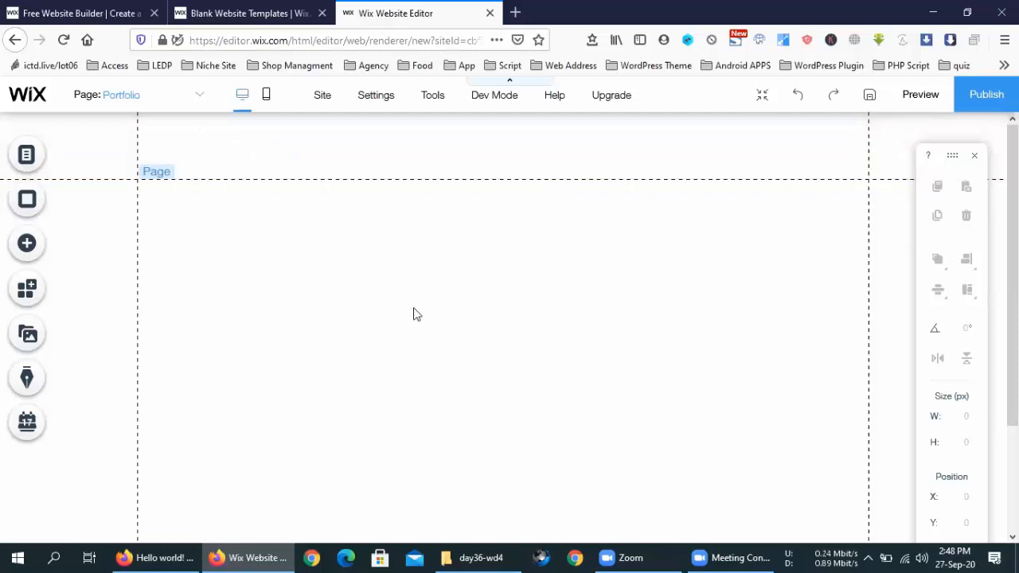
scroll(473, 316, "down", 5)
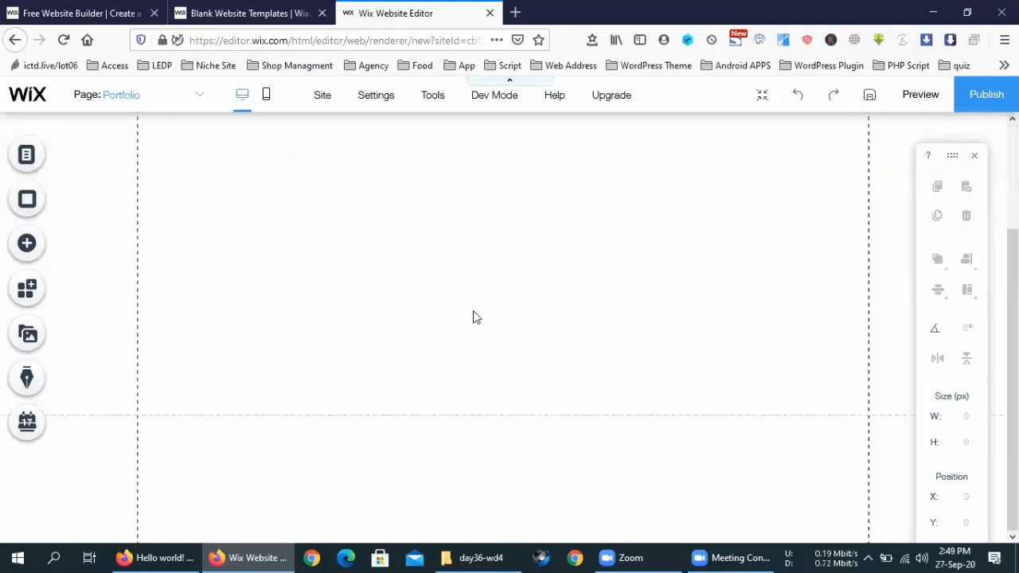
scroll(473, 318, "up", 3)
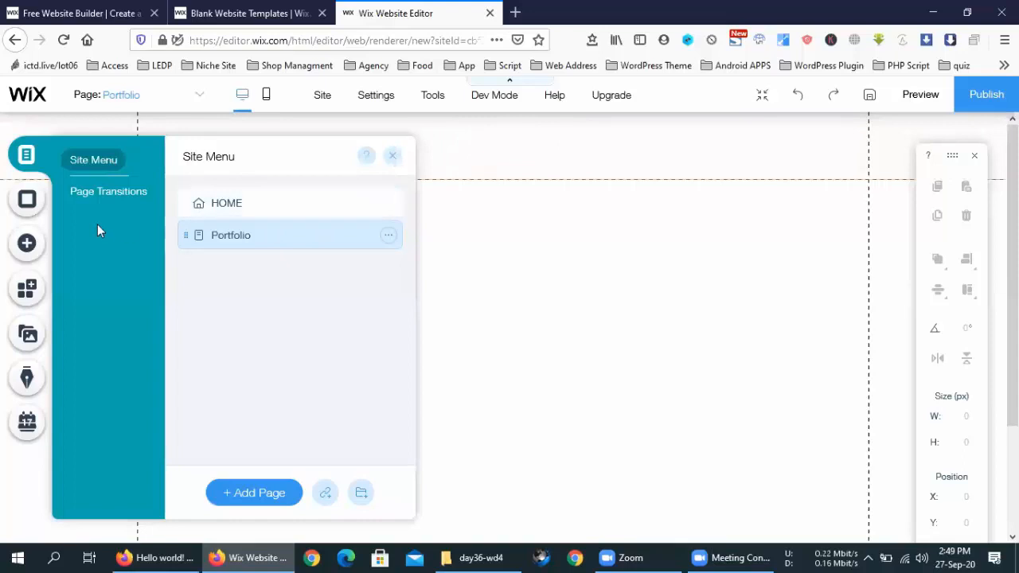
left_click(104, 196)
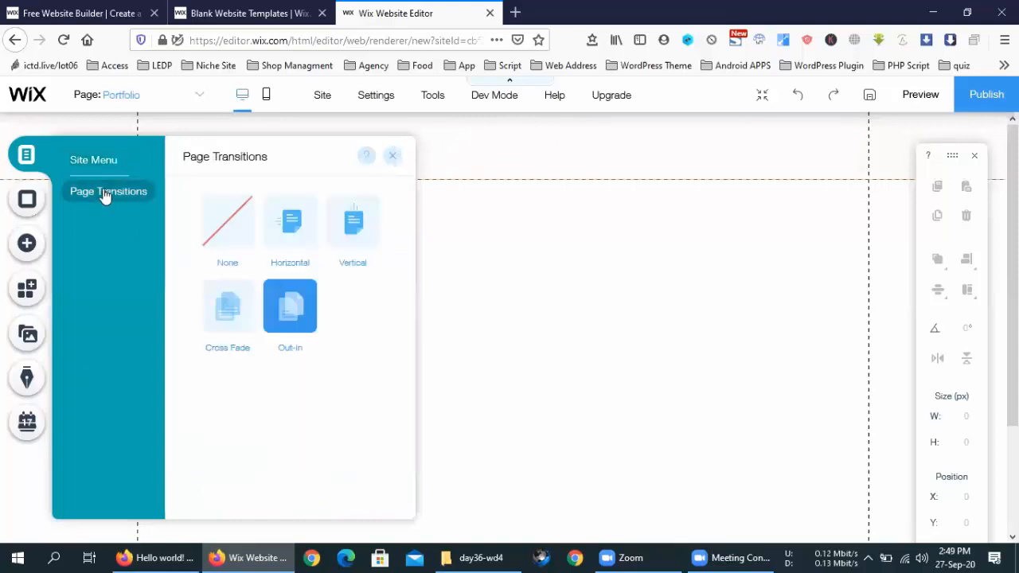
left_click(96, 169)
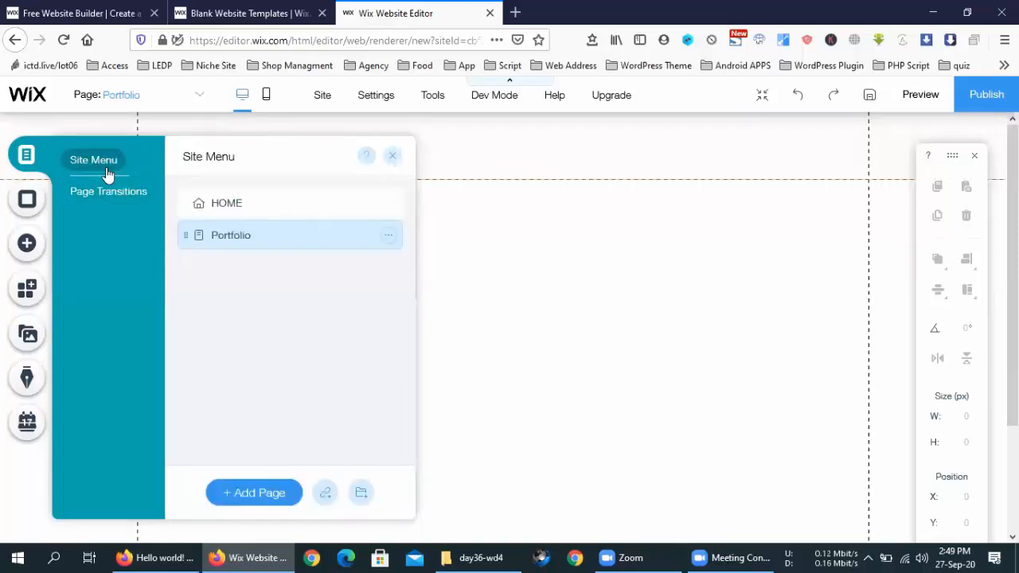
left_click(464, 217)
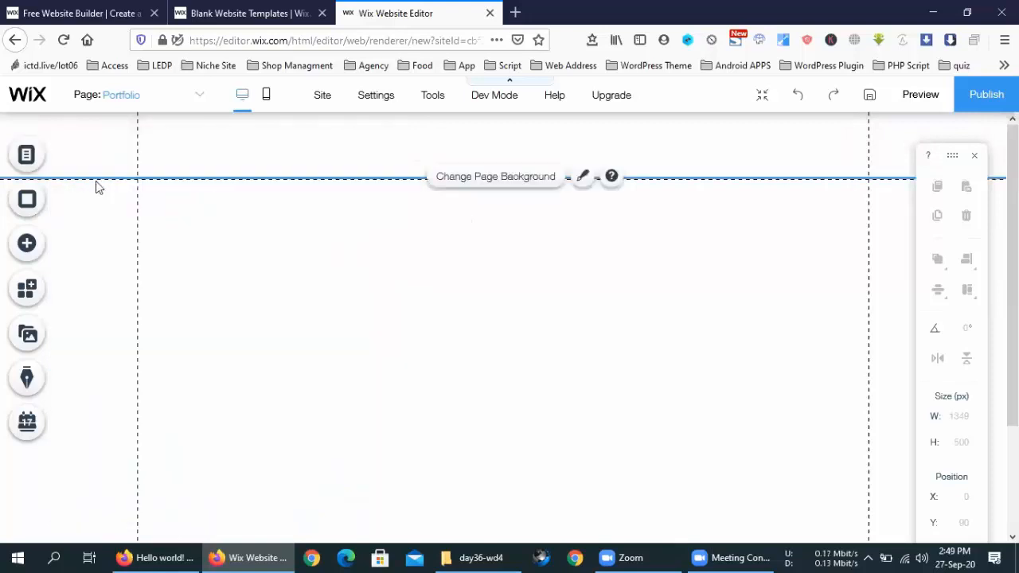
scroll(562, 316, "down", 3)
scroll(563, 316, "up", 3)
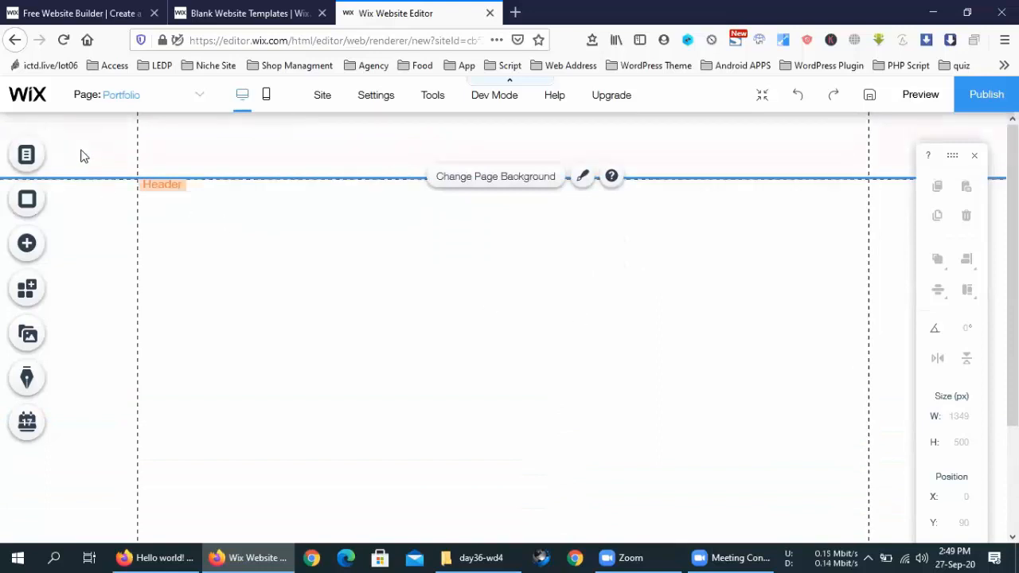
scroll(85, 151, "down", 3)
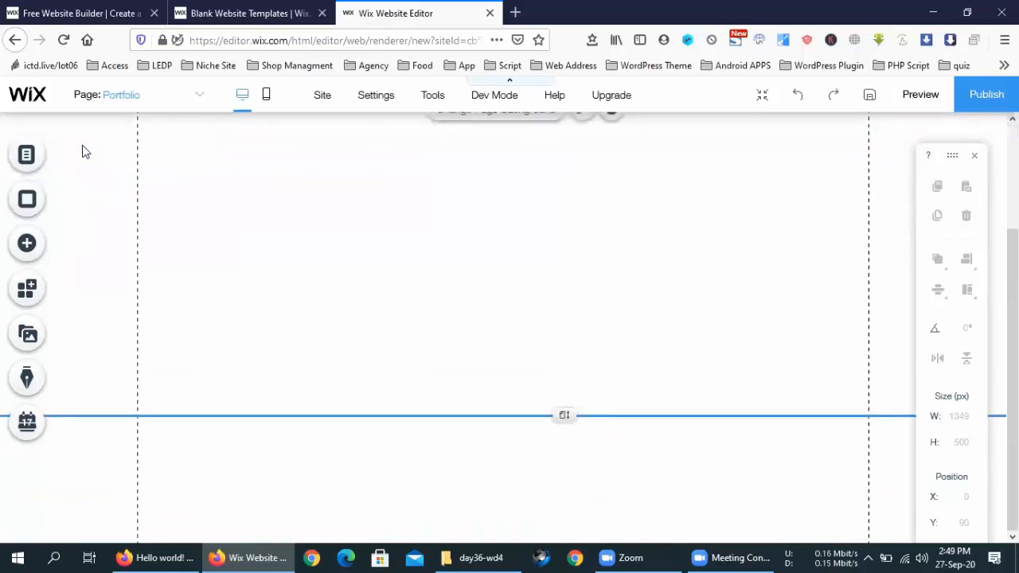
scroll(85, 151, "up", 3)
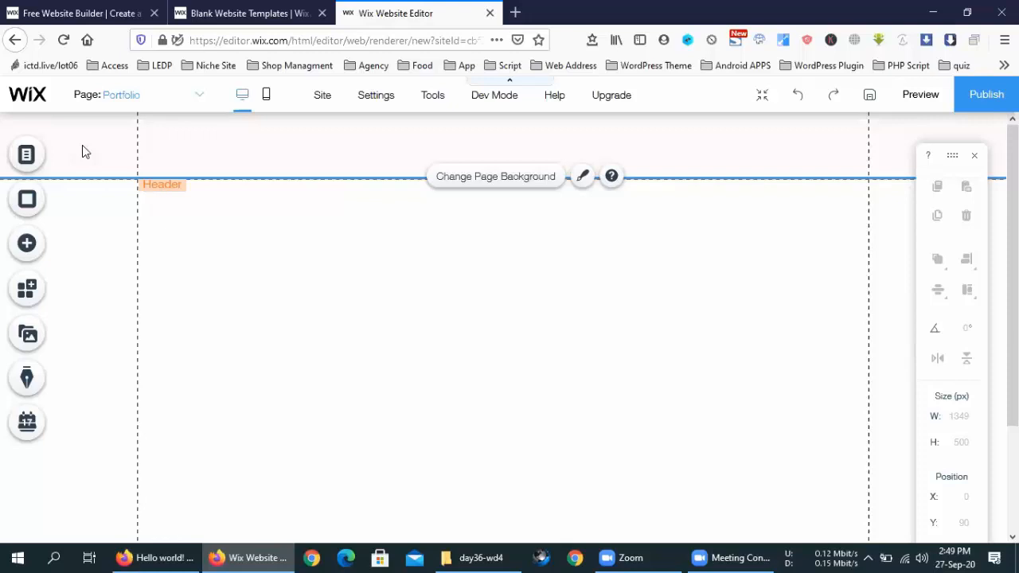
left_click(294, 150)
left_click_drag(294, 150, 167, 148)
left_click(357, 168)
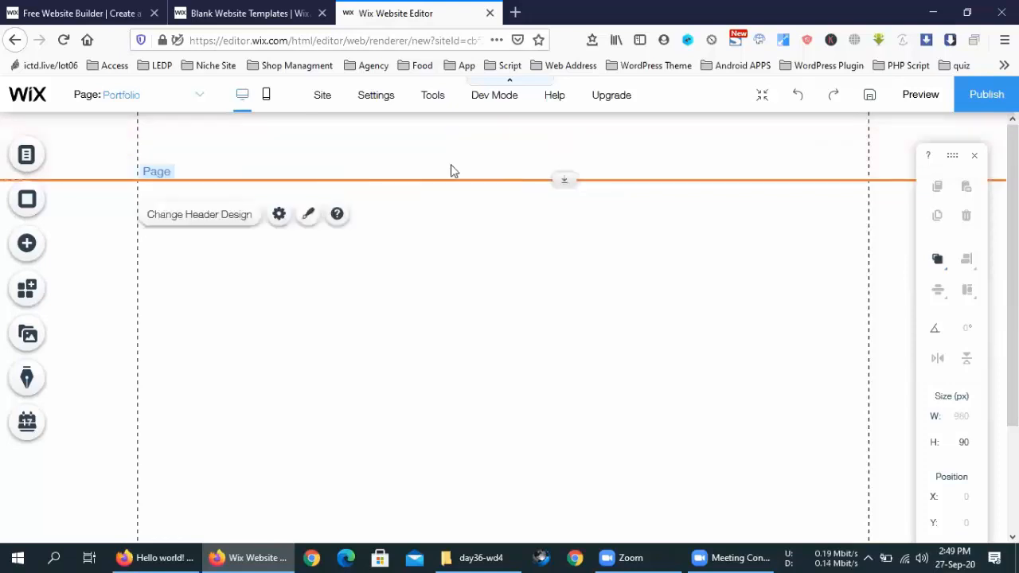
right_click(411, 140)
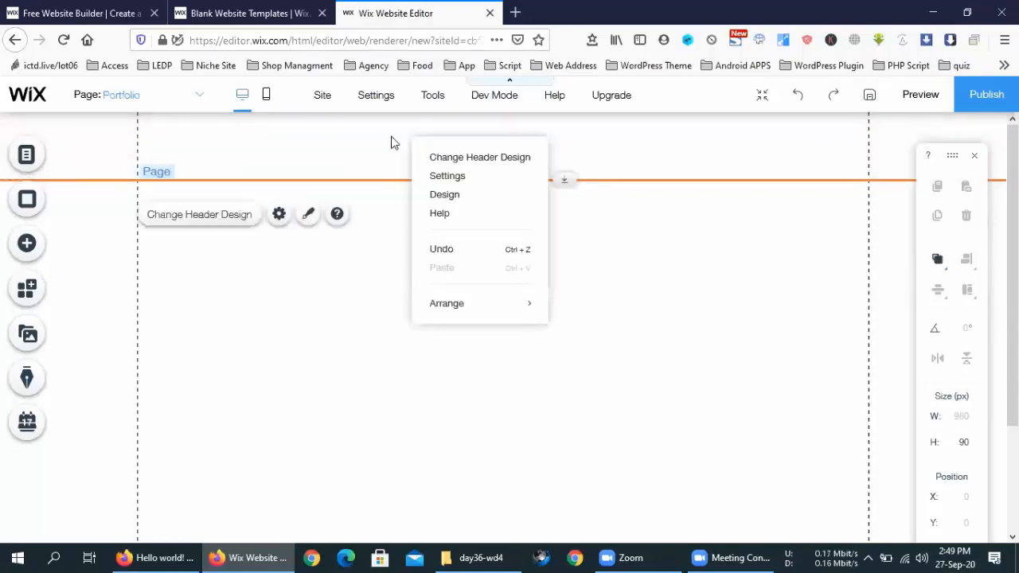
left_click(336, 149)
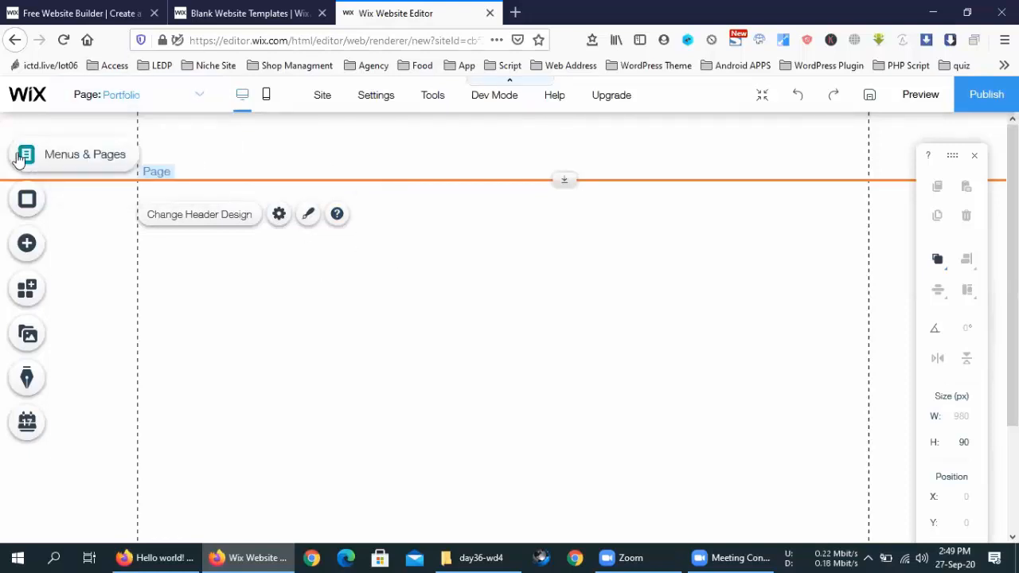
Step: Switch the editor from the HOME page to the empty Portfolio page
left_click(48, 157)
left_click(239, 201)
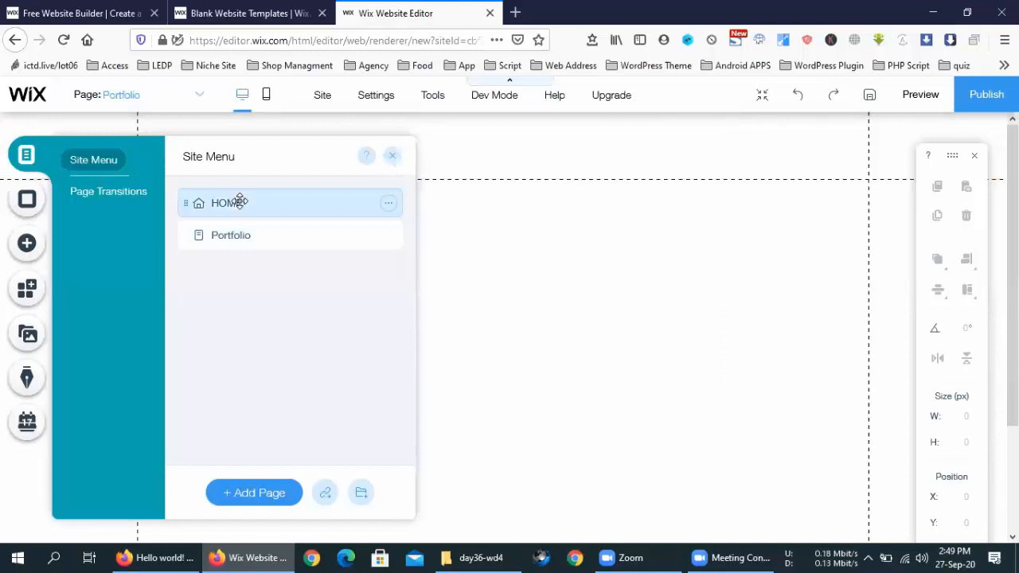
left_click(464, 198)
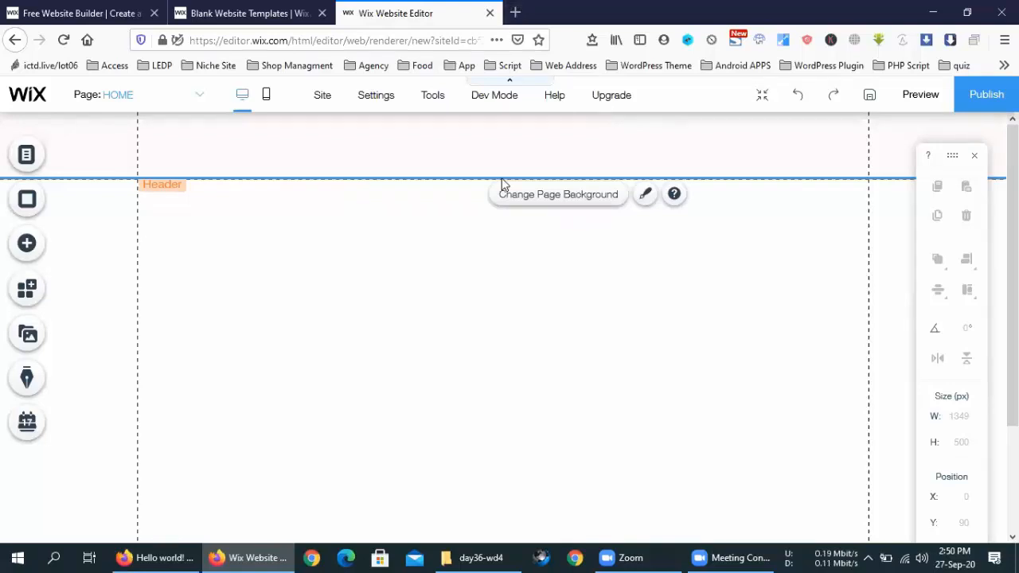
left_click(126, 99)
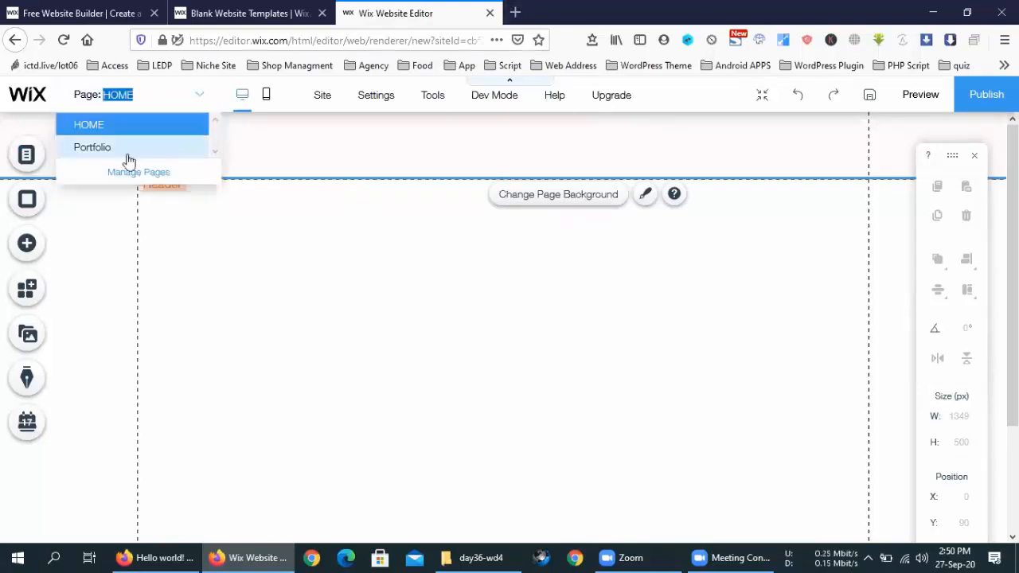
left_click(121, 150)
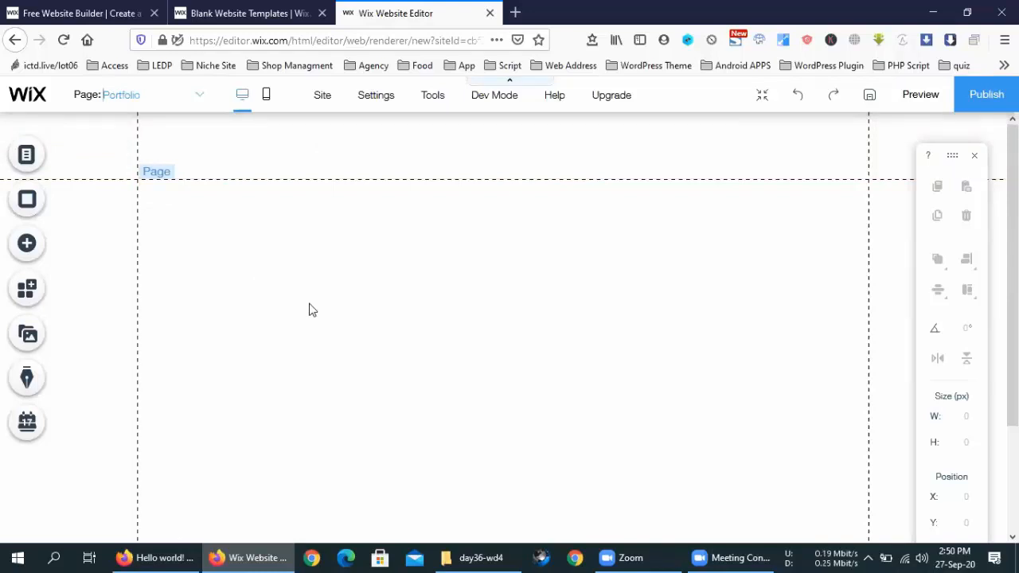
left_click(65, 251)
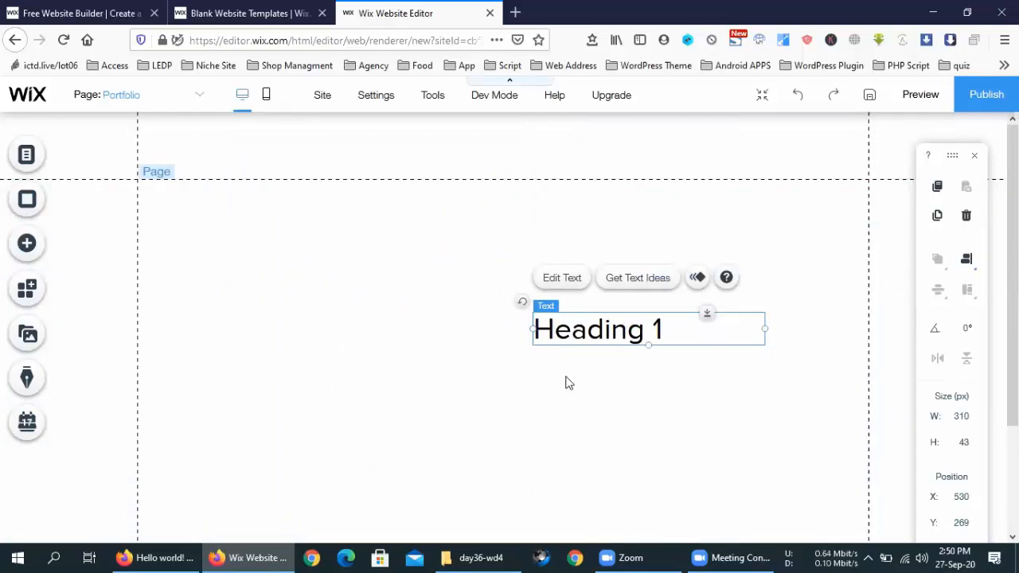
Step: Move the Heading 1 text toward the page centre and start editing it
left_click_drag(622, 328, 458, 343)
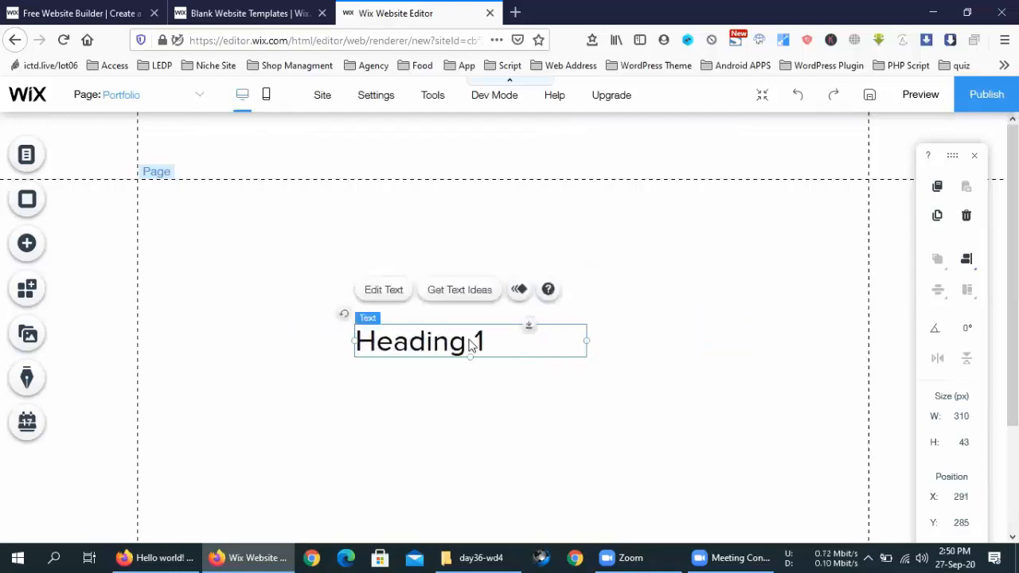
double_click(471, 339)
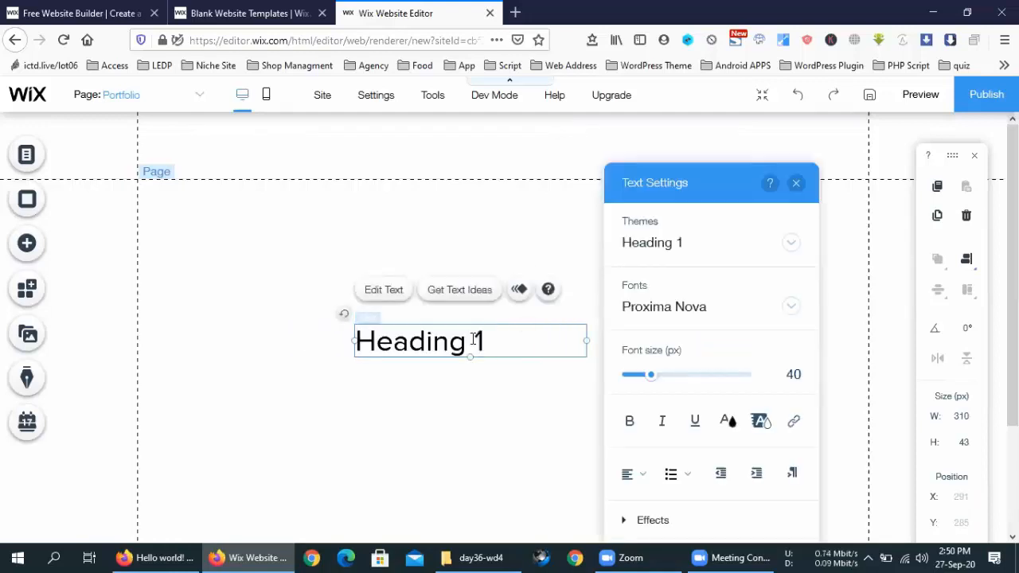
Step: Move the heading to the top-left of the page and select its text for styling
left_click(526, 226)
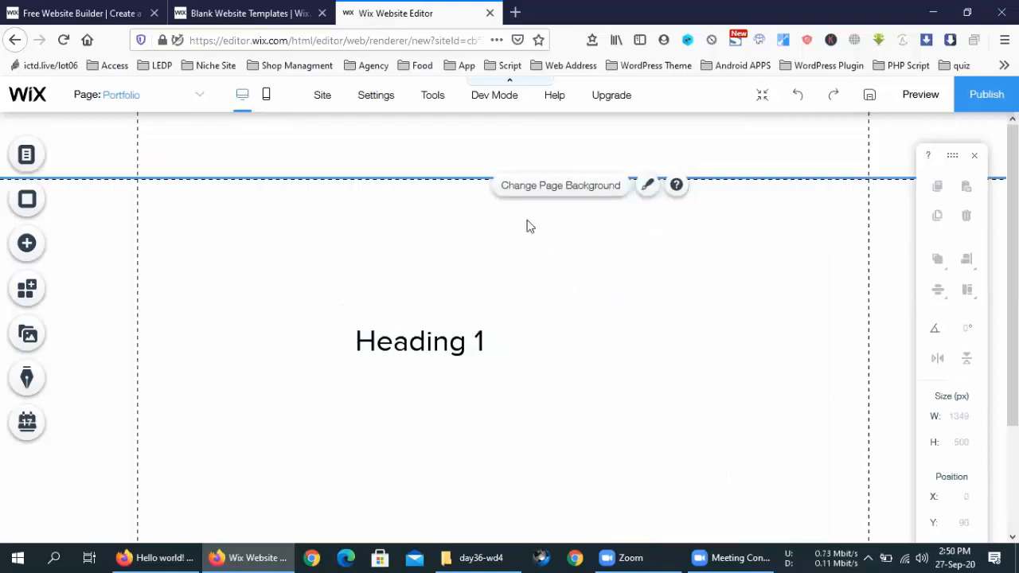
left_click(432, 344)
left_click_drag(432, 344, 304, 253)
double_click(303, 253)
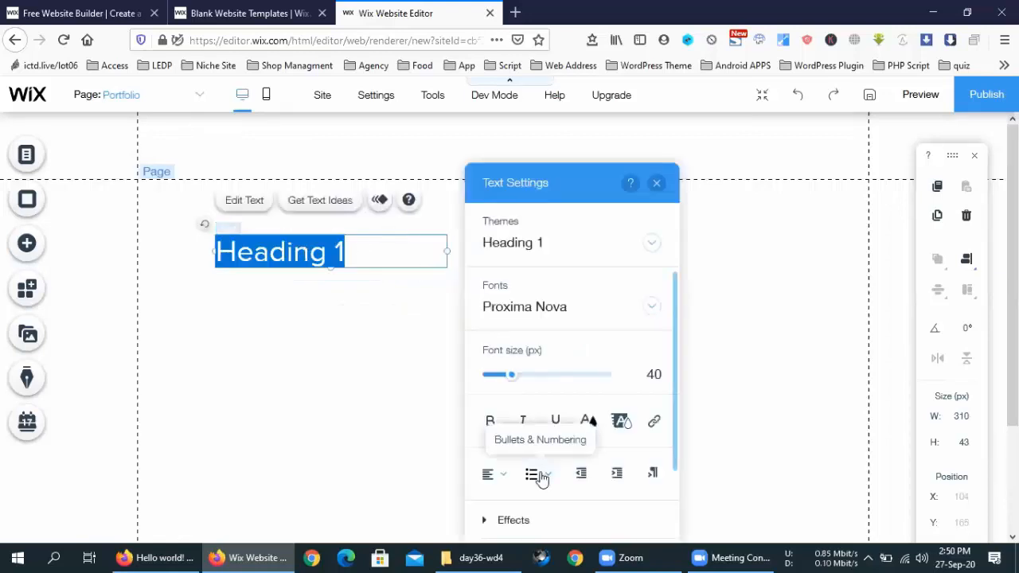
Step: Try a larger size, Reklame Script font and Heading 5 theme, then restore Heading 1
mouse_move(513, 376)
left_mouse_down()
mouse_move(601, 384)
mouse_move(495, 378)
mouse_move(514, 380)
left_mouse_up()
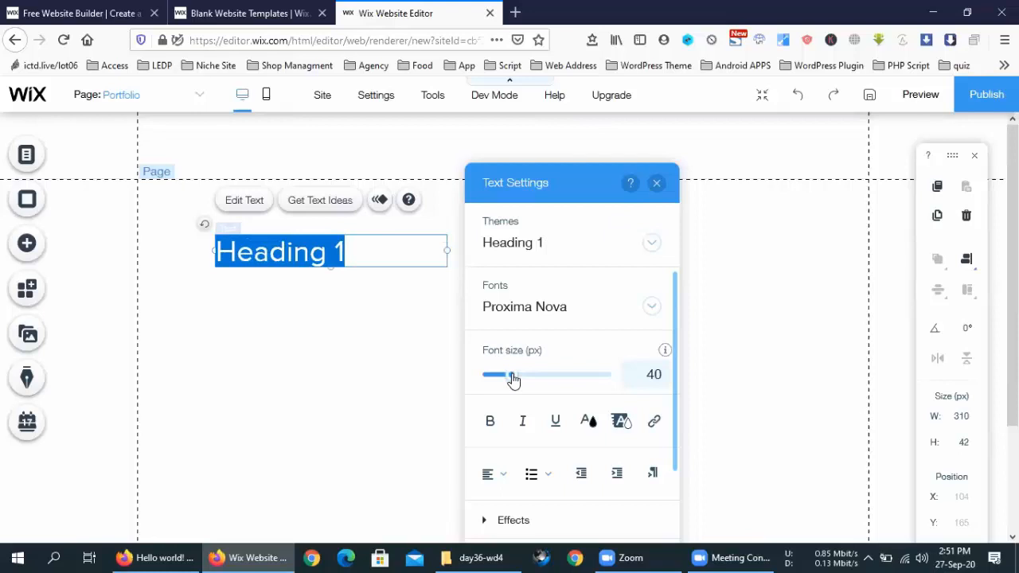
left_click(650, 309)
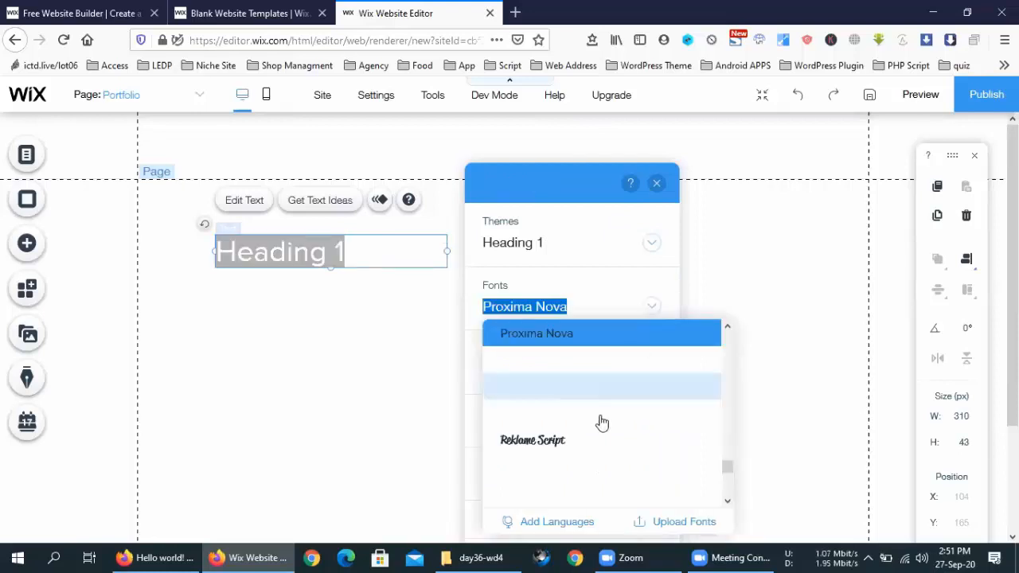
left_click(562, 442)
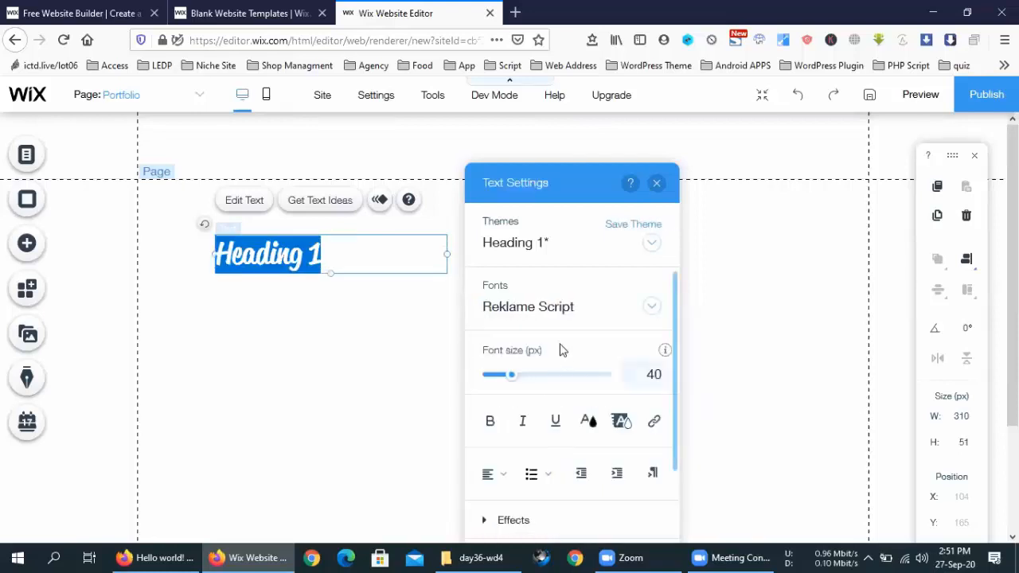
left_click(652, 244)
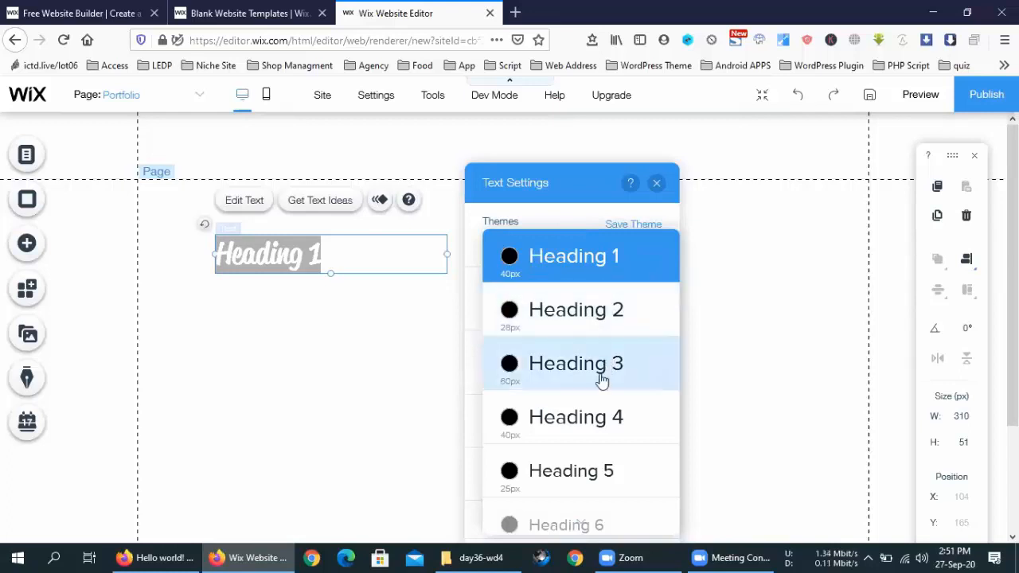
left_click(596, 472)
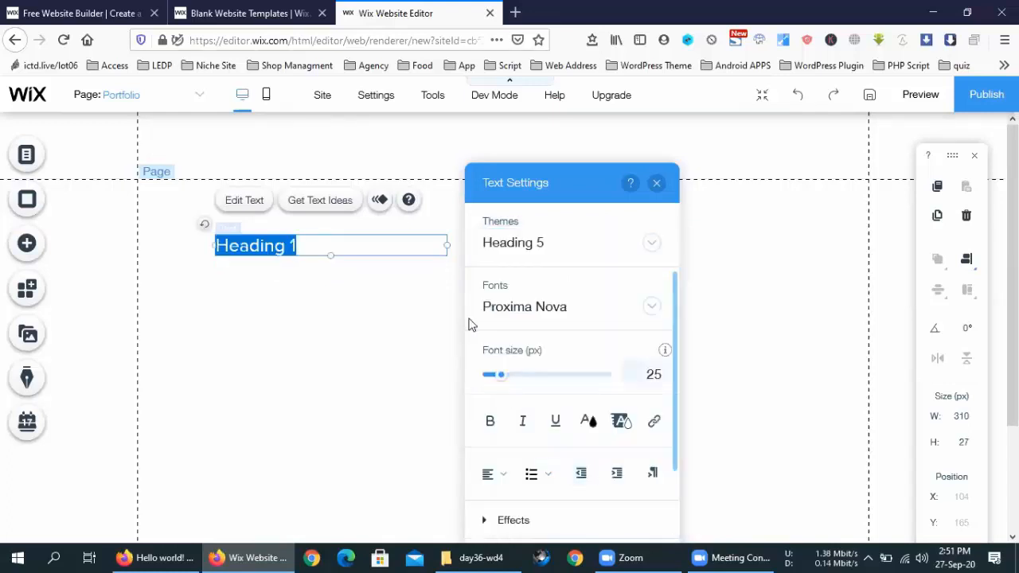
left_click(603, 250)
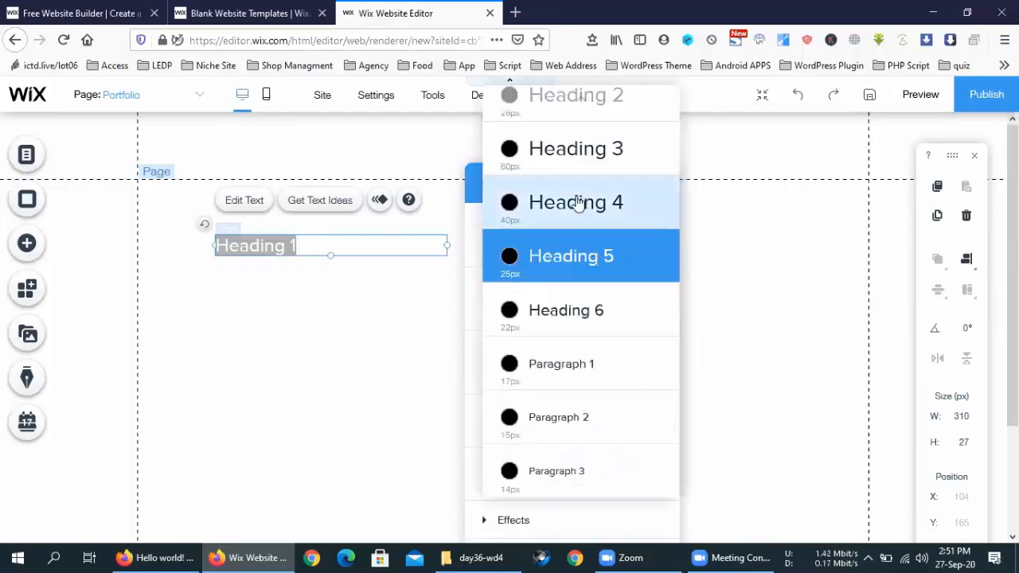
scroll(575, 118, "up", 2)
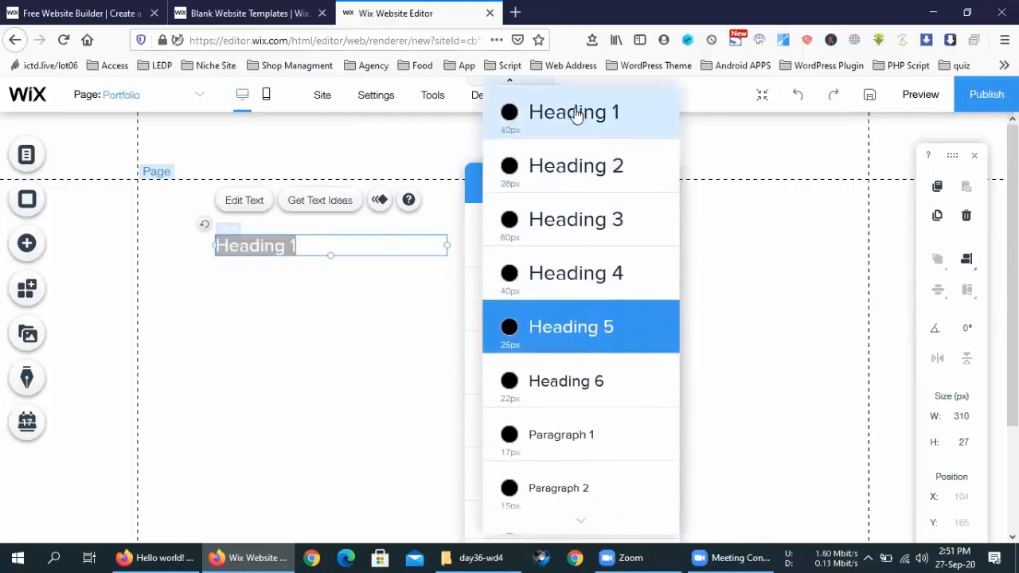
left_click(577, 115)
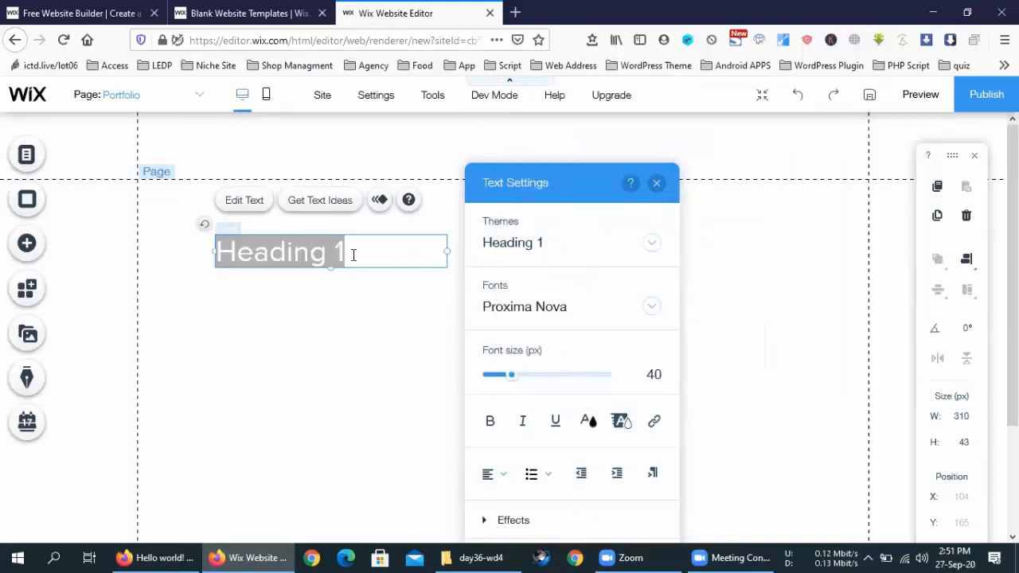
Step: Move the Heading 1 text to the right side of the page
left_click(387, 303)
left_click(387, 301)
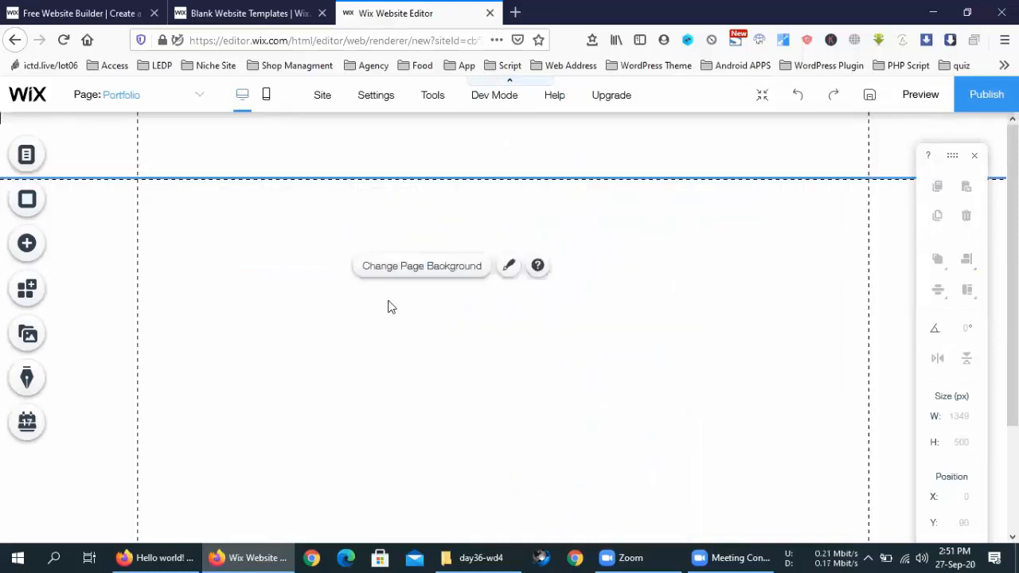
left_click(258, 253)
left_click_drag(248, 252, 719, 339)
left_click(421, 325)
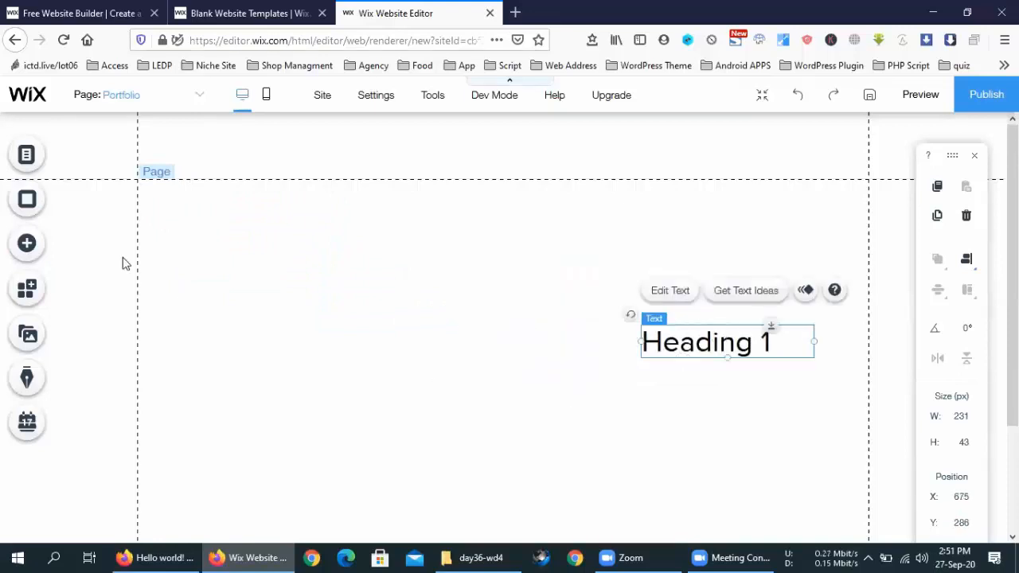
Step: Place a themed blue button below the heading
left_click(26, 243)
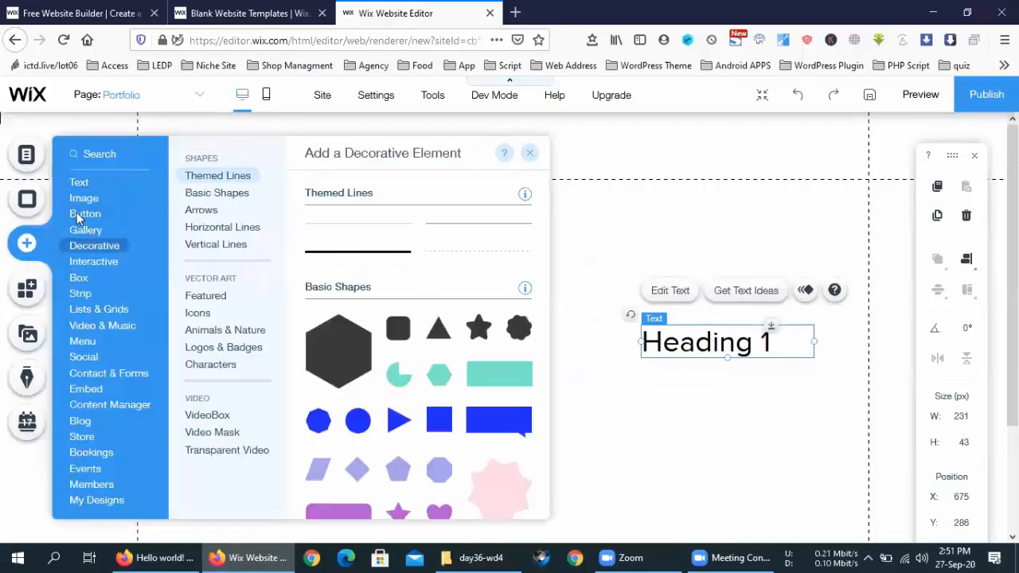
mouse_move(76, 212)
left_click_drag(391, 257, 674, 465)
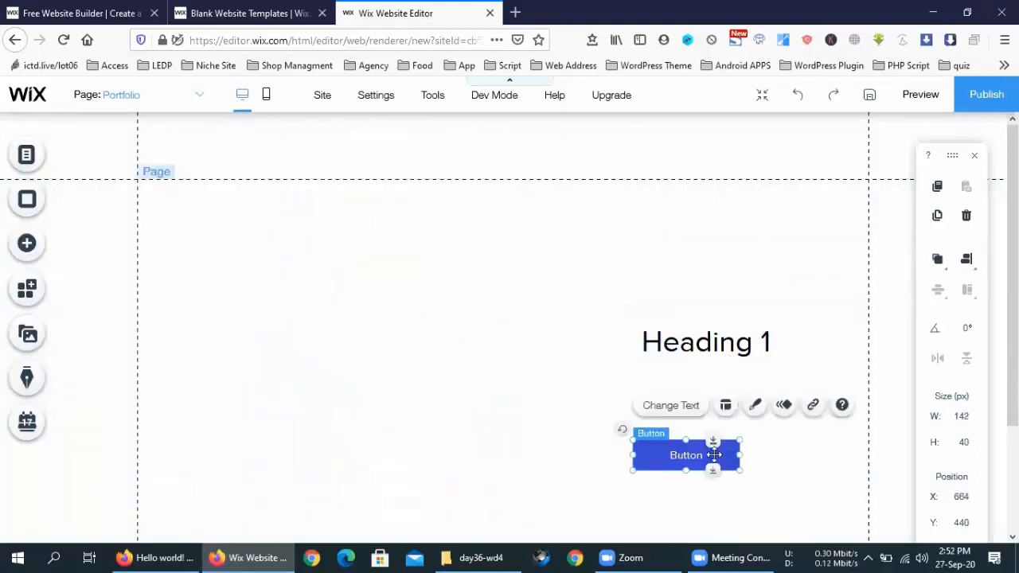
Step: Preview Bounce-In, Float-In, Fly-In and Slide-In animations, then set the button to Expand-In
left_click(785, 406)
left_click(510, 263)
left_click(516, 323)
left_click(509, 409)
scroll(581, 402, "down", 2)
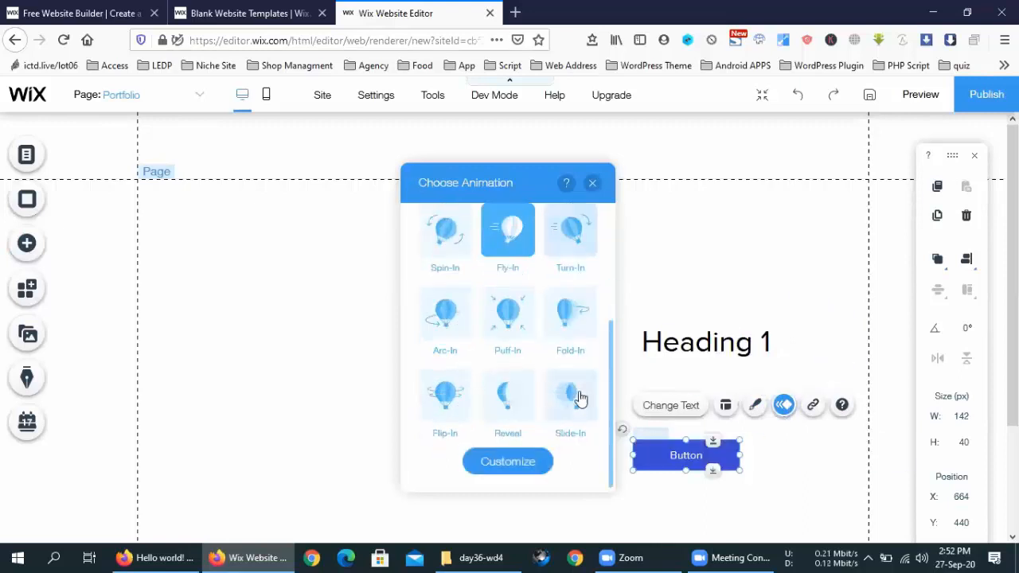
left_click(579, 398)
left_click(516, 262)
scroll(516, 262, "up", 2)
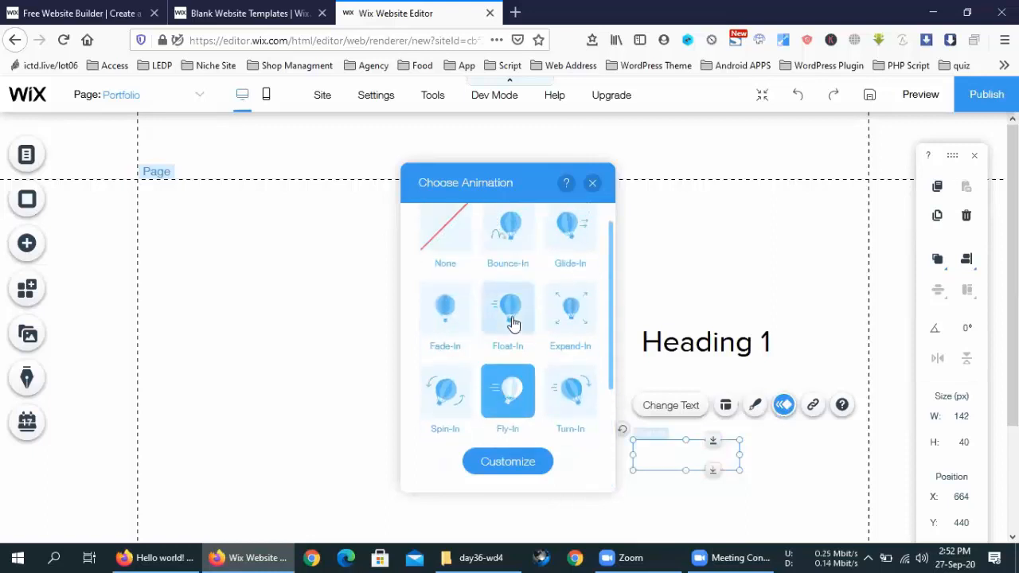
left_click(515, 320)
left_click(521, 380)
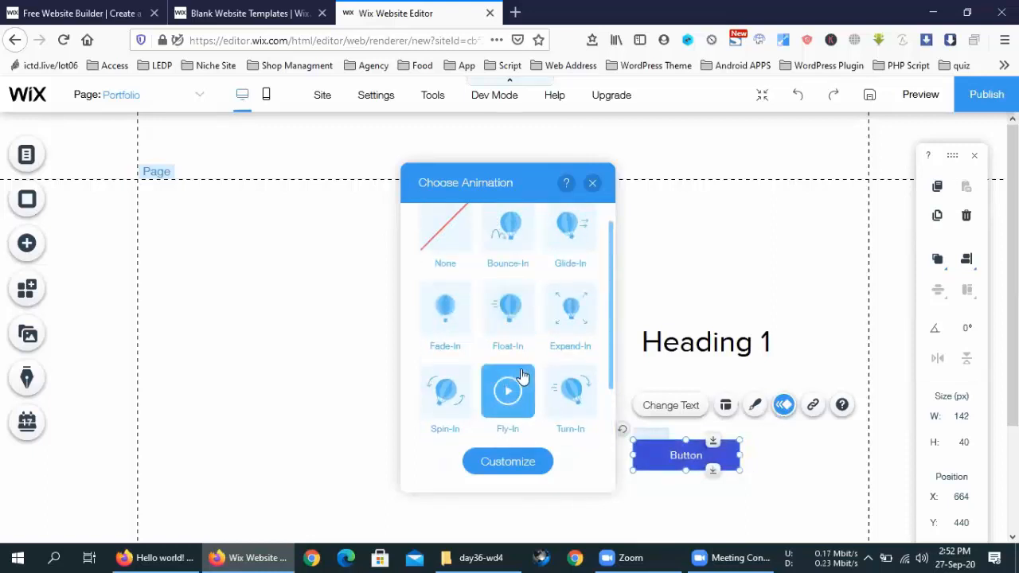
left_click(569, 312)
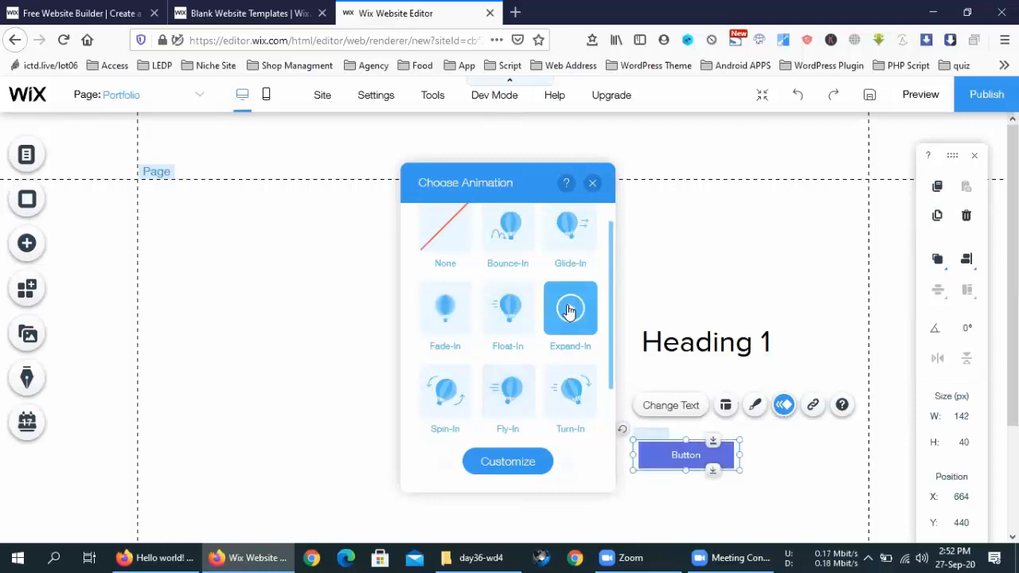
left_click(235, 281)
left_click(26, 243)
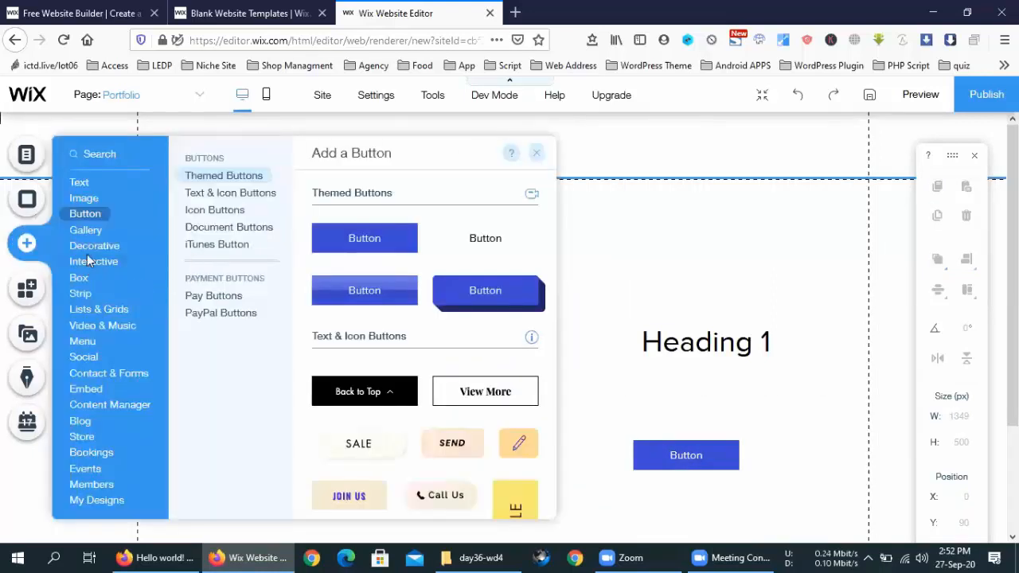
Step: Add a recommended image gallery to the Portfolio page
mouse_move(85, 232)
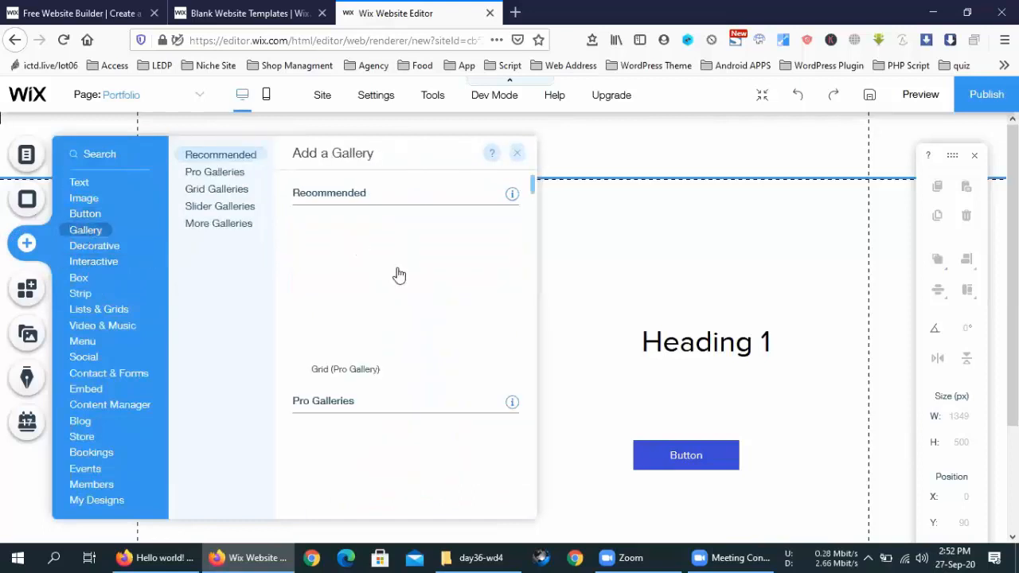
scroll(398, 321, "down", 5)
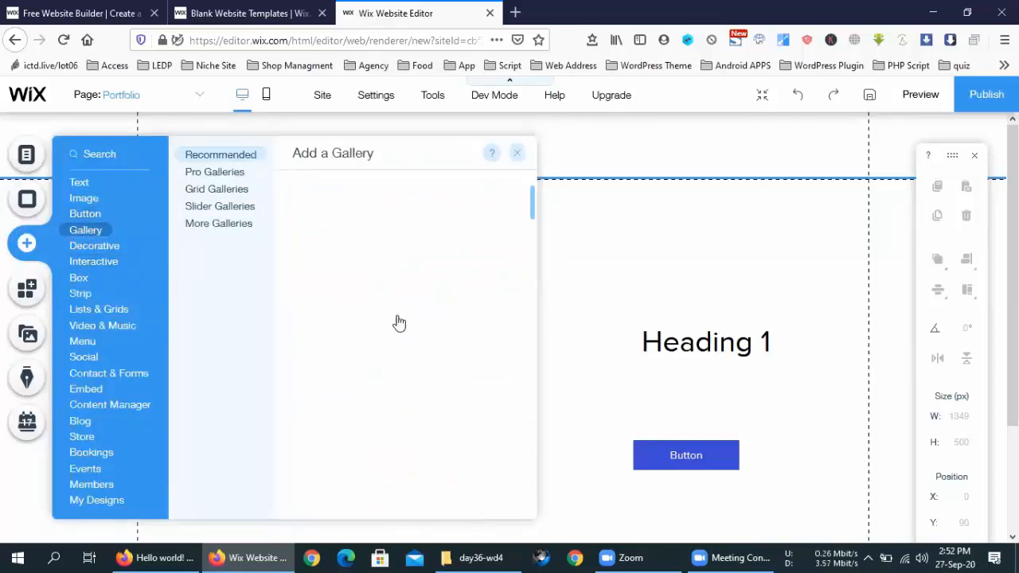
scroll(398, 321, "up", 5)
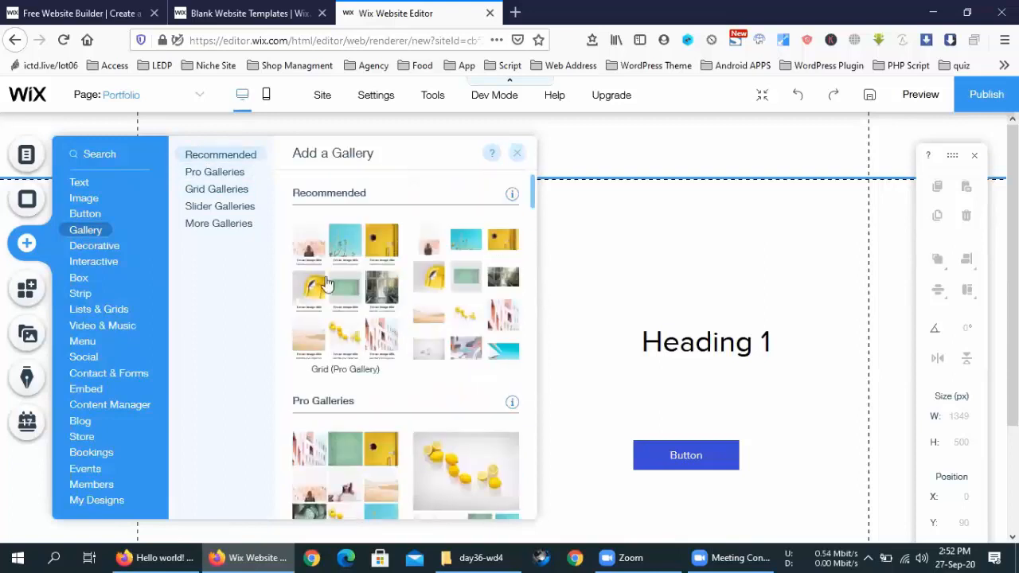
left_click_drag(469, 288, 568, 301)
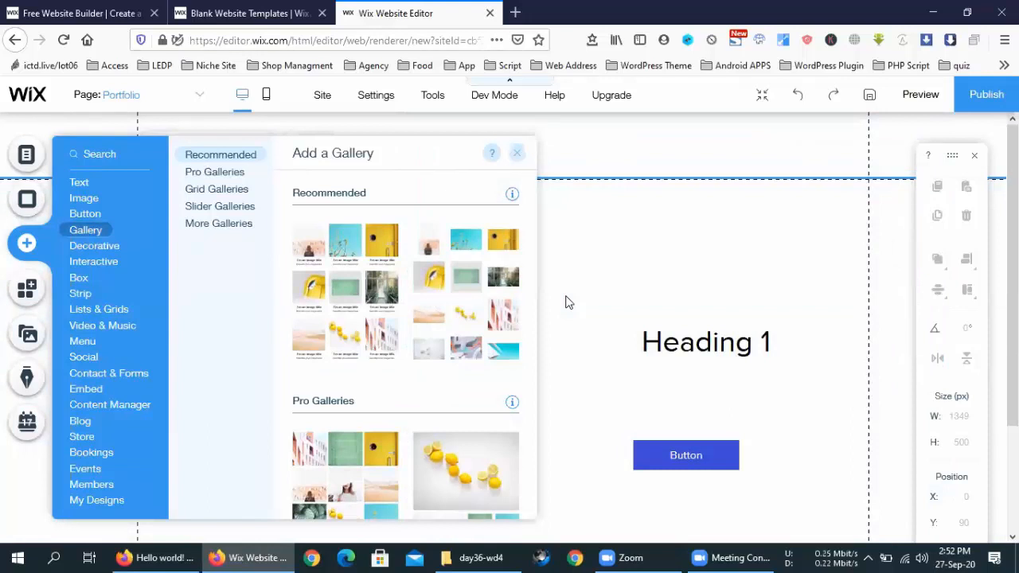
left_click(630, 183)
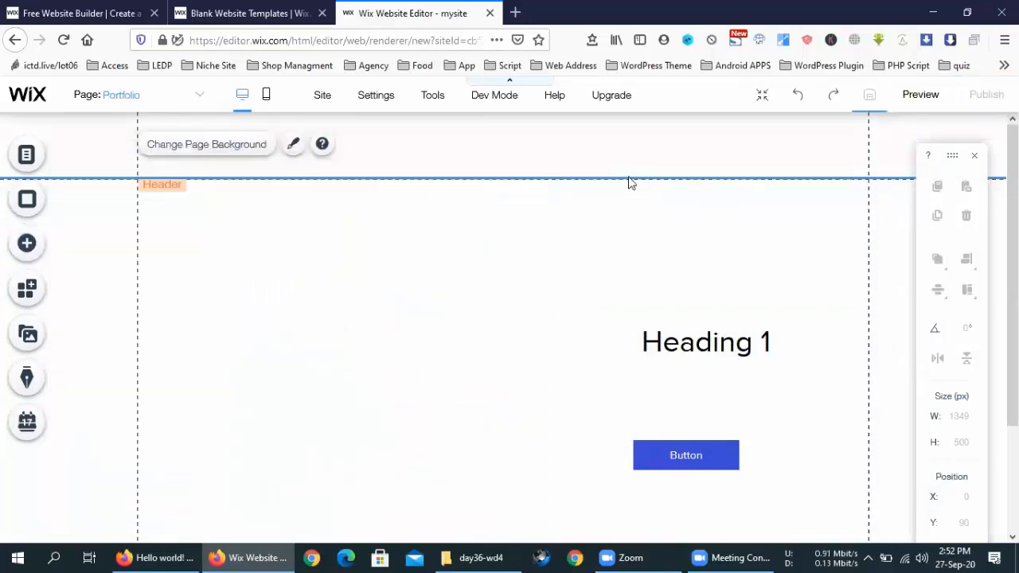
Step: Move Heading 1 to the top-left and the Button beneath it on the left
left_click(728, 342)
left_click_drag(728, 342, 237, 228)
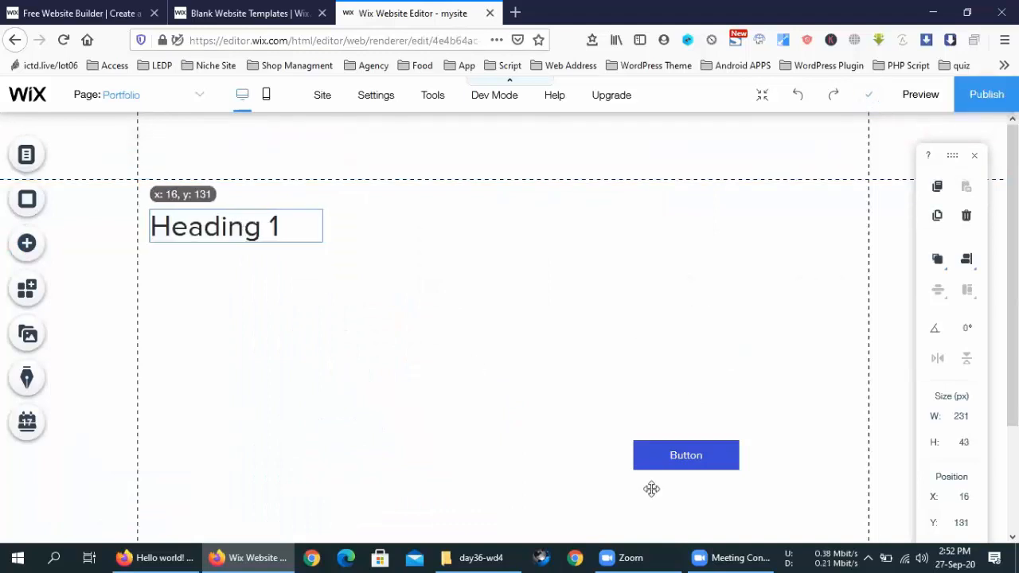
left_click(235, 332)
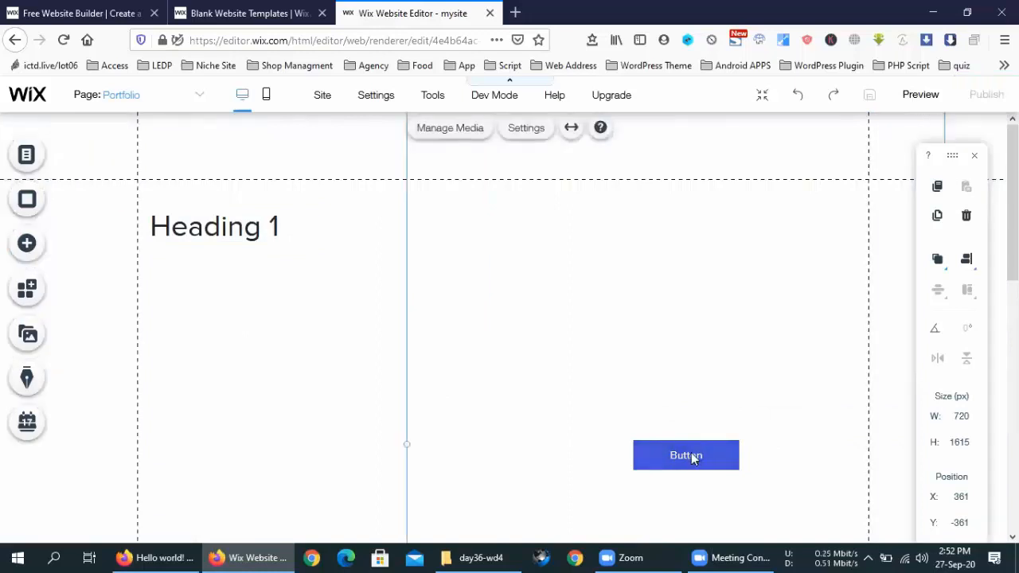
left_click(691, 456)
left_click_drag(687, 454, 221, 357)
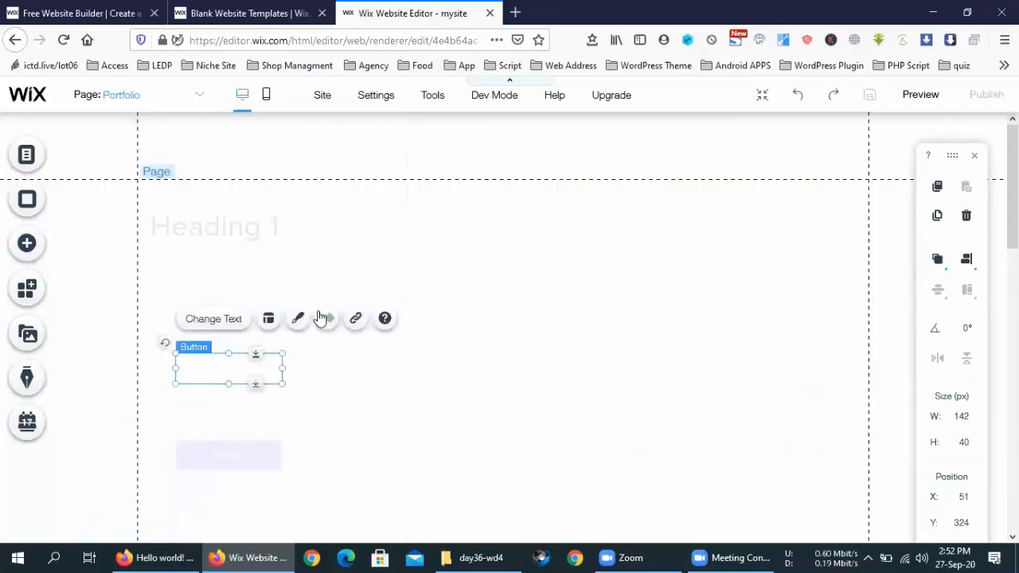
left_click(470, 282)
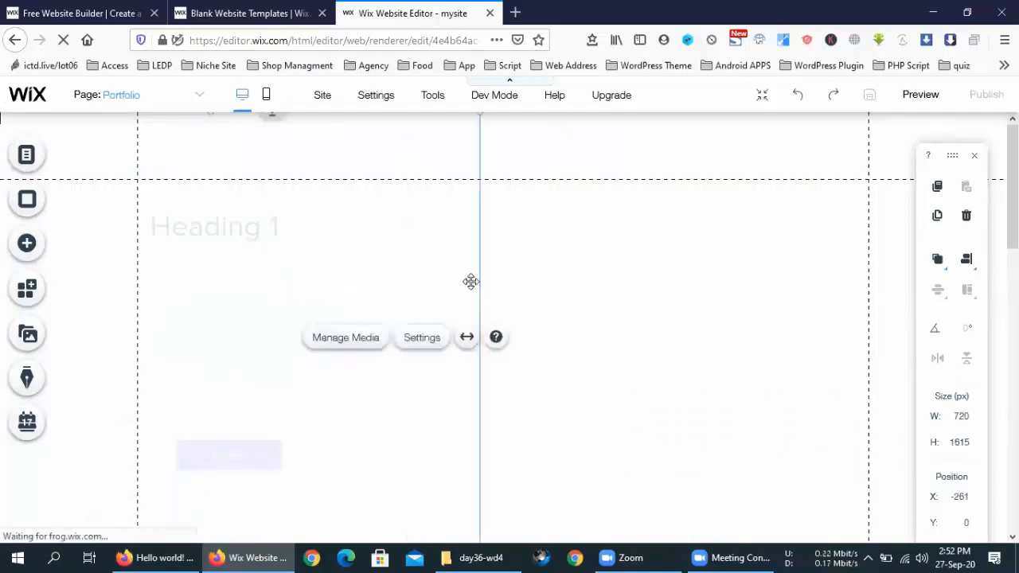
left_click(581, 332)
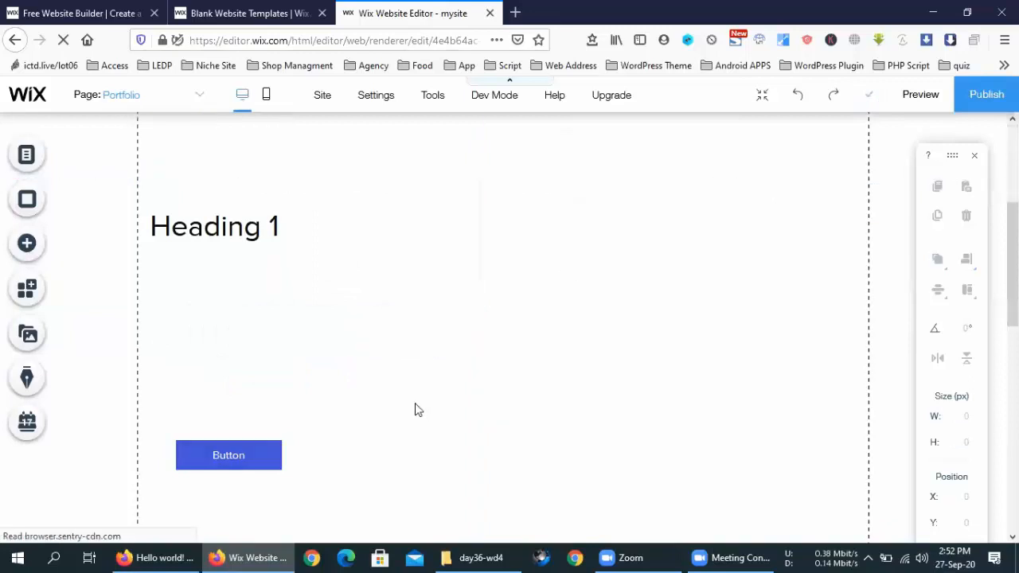
scroll(417, 410, "down", 5)
scroll(415, 403, "down", 3)
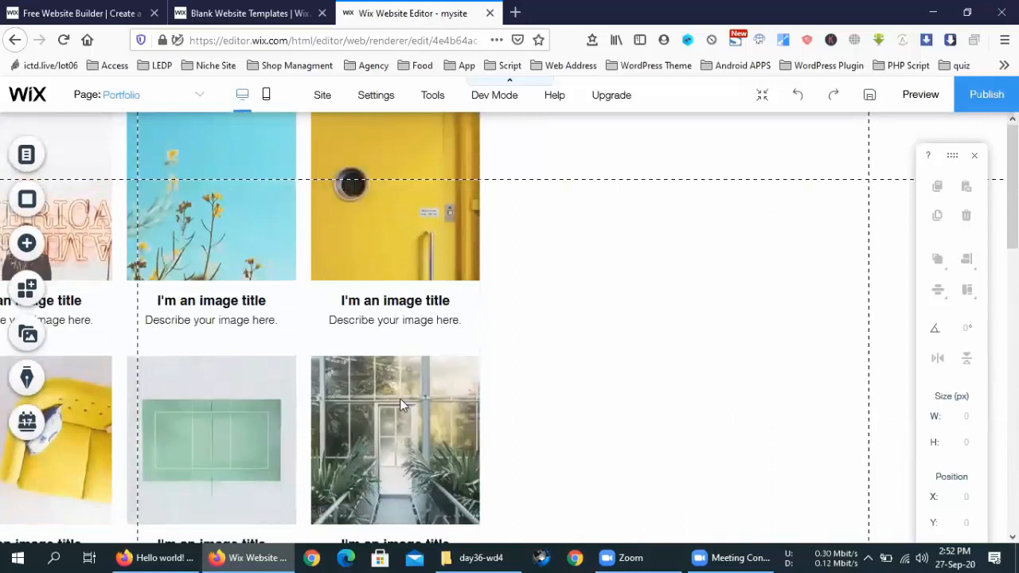
Step: Move the pro gallery right of the heading and resize it to 579 px wide
left_click(610, 371)
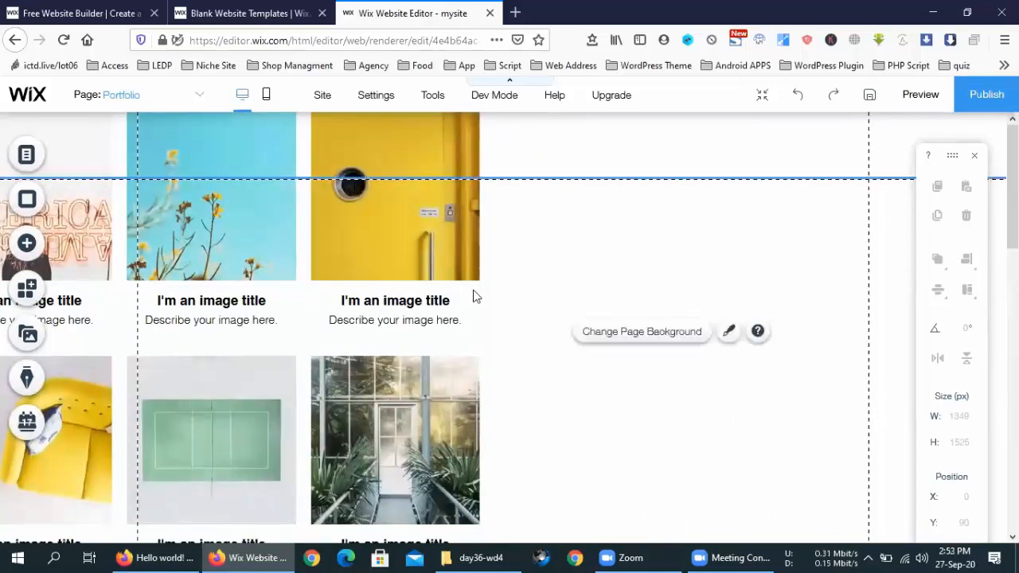
left_click(352, 248)
left_click_drag(487, 265, 699, 227)
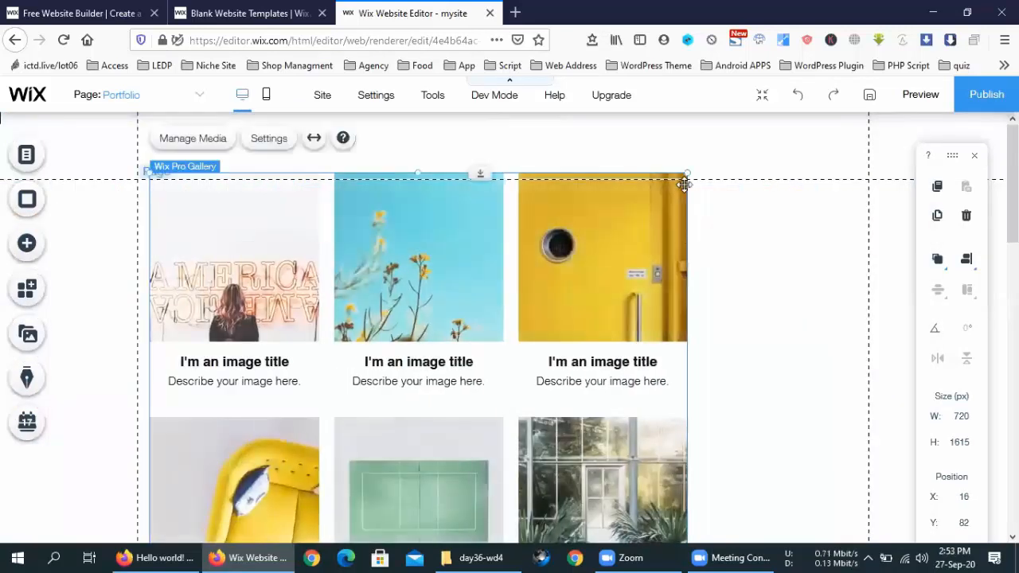
left_click_drag(684, 185, 313, 439)
left_click_drag(326, 477, 729, 279)
scroll(810, 358, "down", 3)
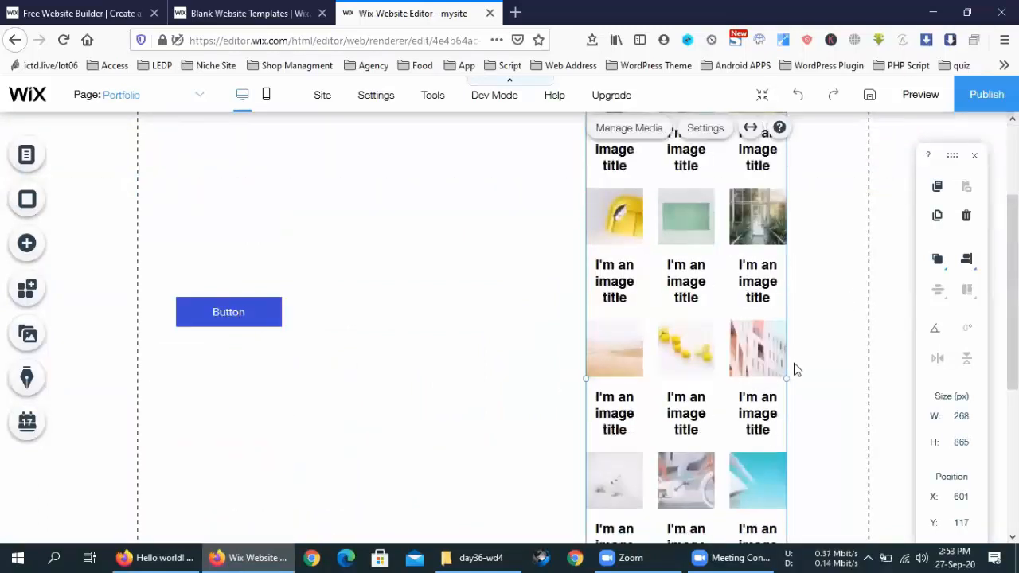
left_click_drag(796, 377, 862, 377)
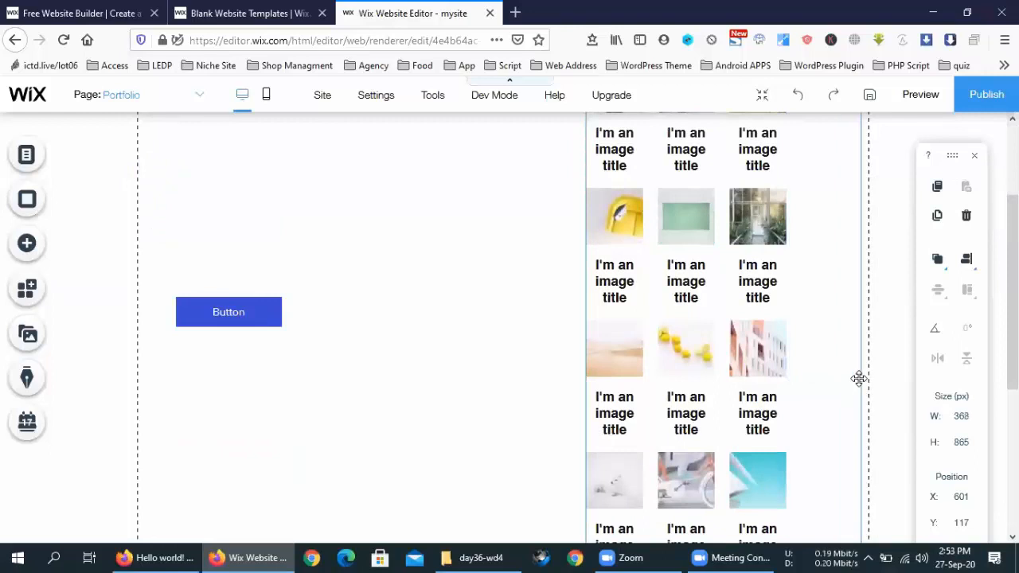
left_click_drag(587, 384, 427, 380)
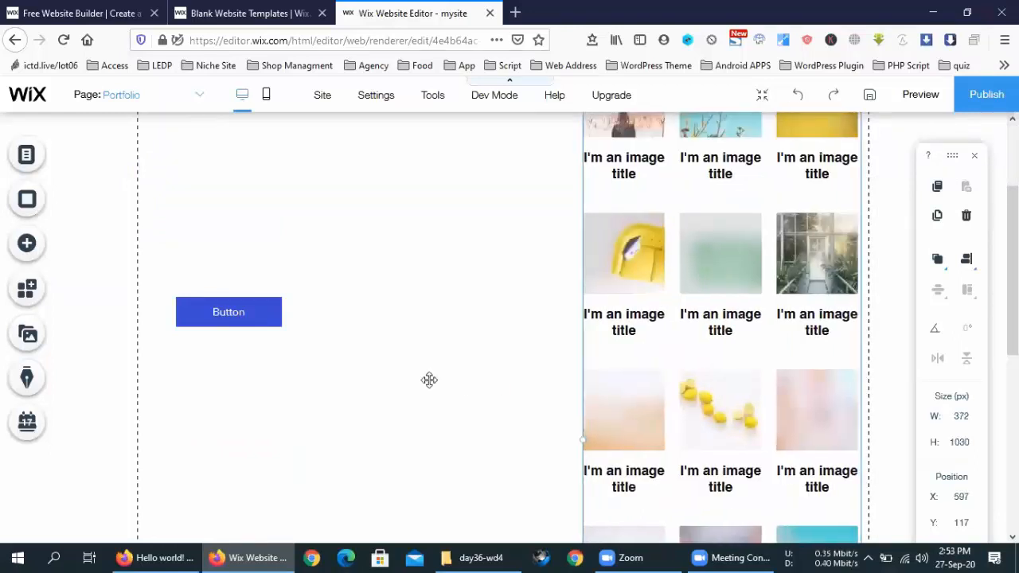
scroll(340, 310, "up", 3)
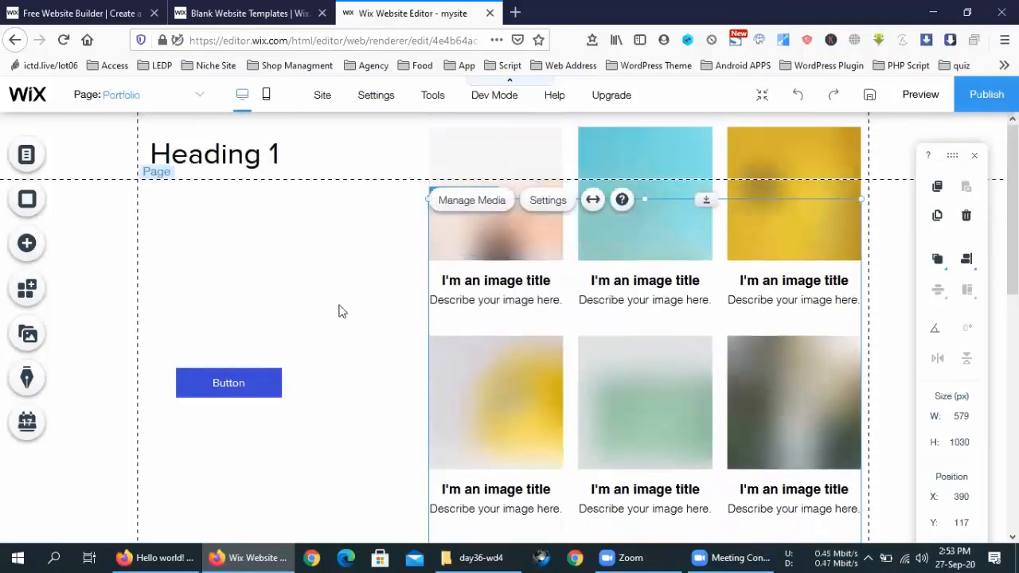
Step: Nudge Heading 1 slightly right and align the Button under it
left_click(223, 231)
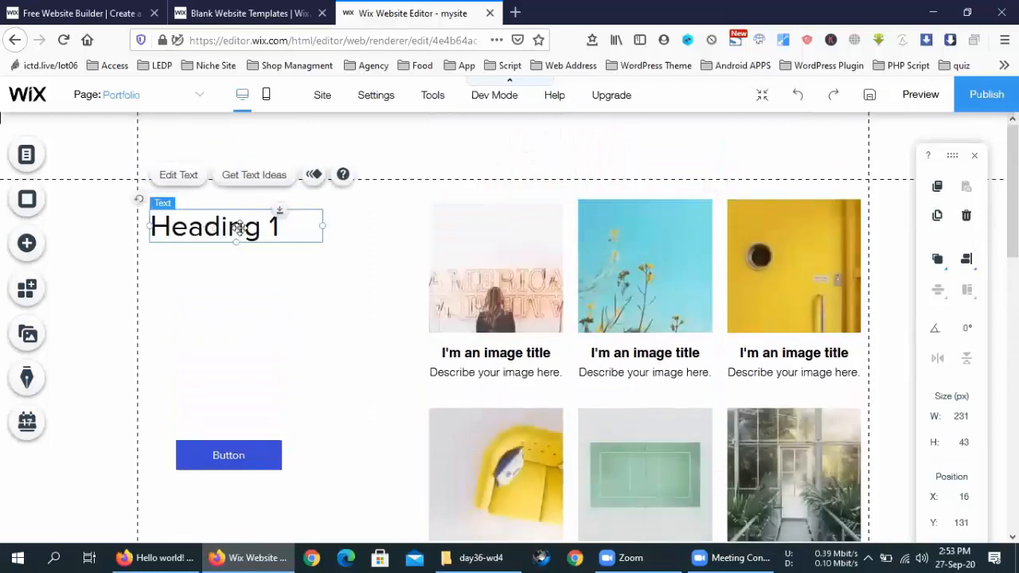
left_click_drag(223, 231, 254, 233)
left_click_drag(239, 454, 238, 418)
Step: Open the Pro Gallery's settings panel
left_click(534, 258)
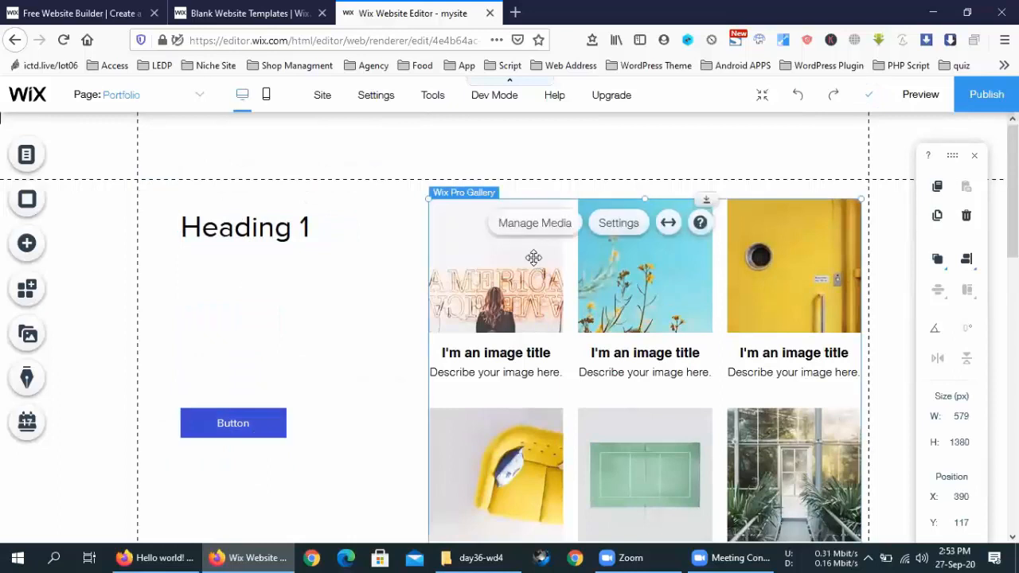
scroll(653, 360, "down", 10)
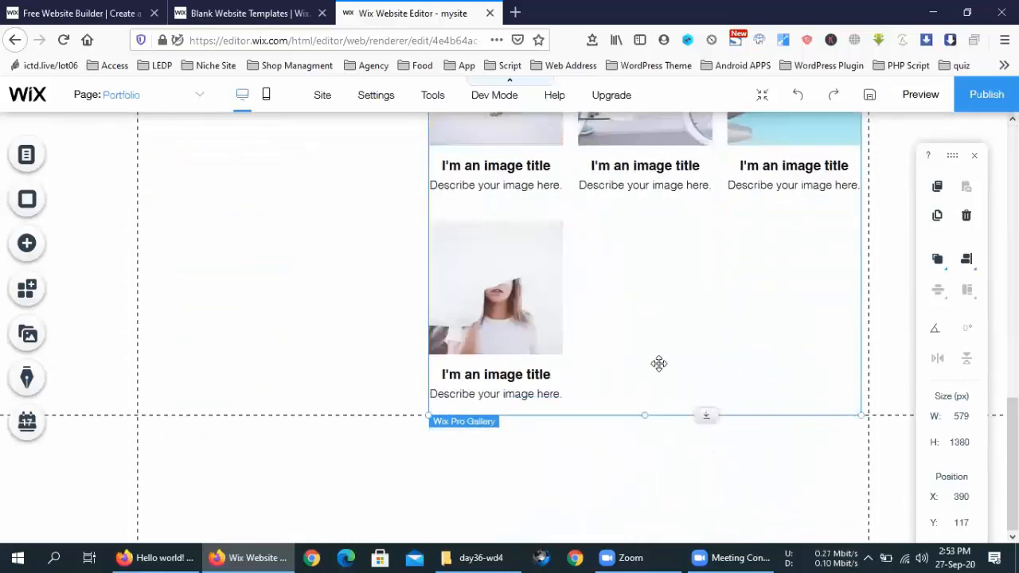
left_click(351, 305)
scroll(527, 313, "up", 4)
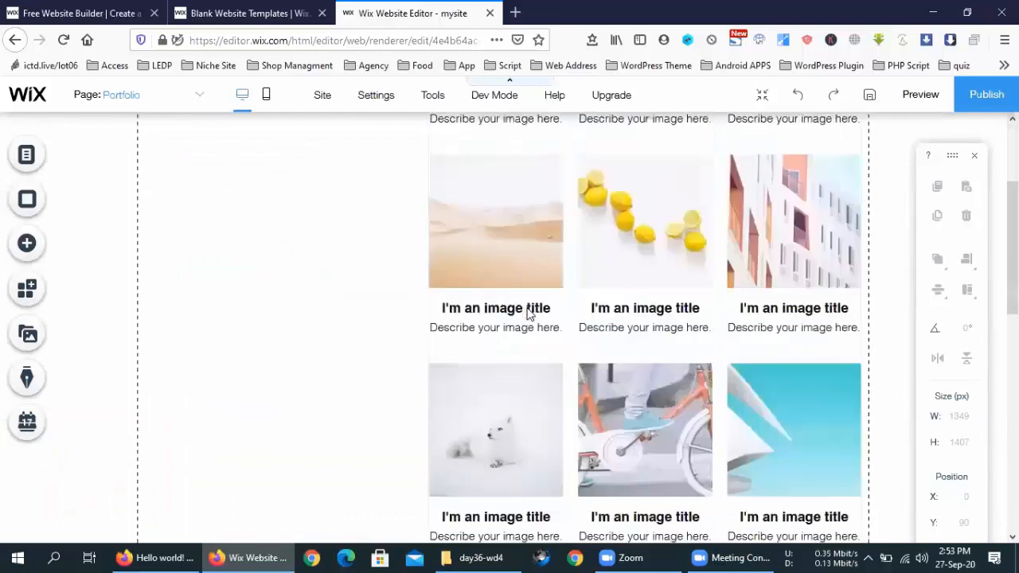
scroll(528, 312, "up", 4)
scroll(527, 312, "up", 2)
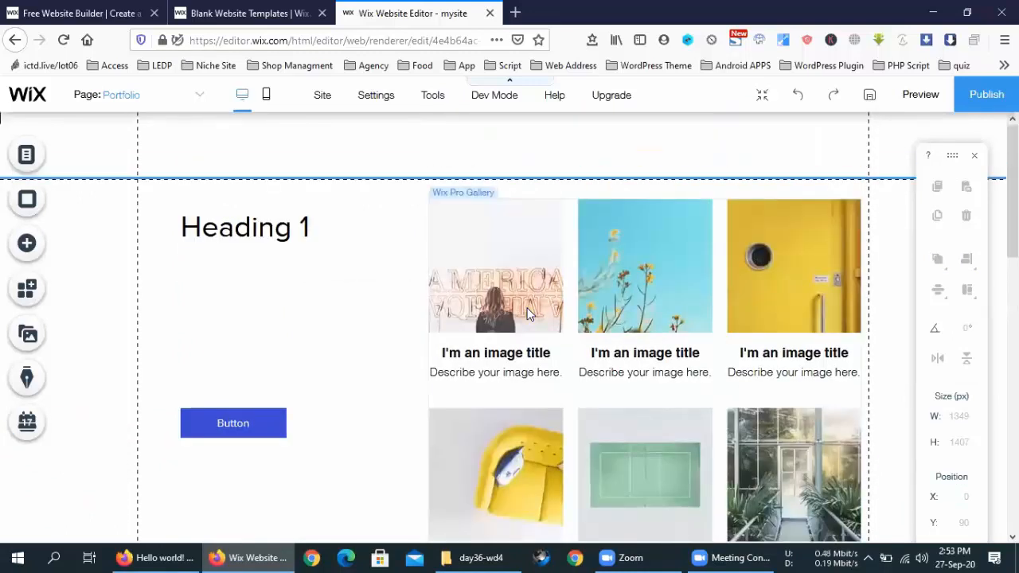
scroll(528, 312, "down", 3)
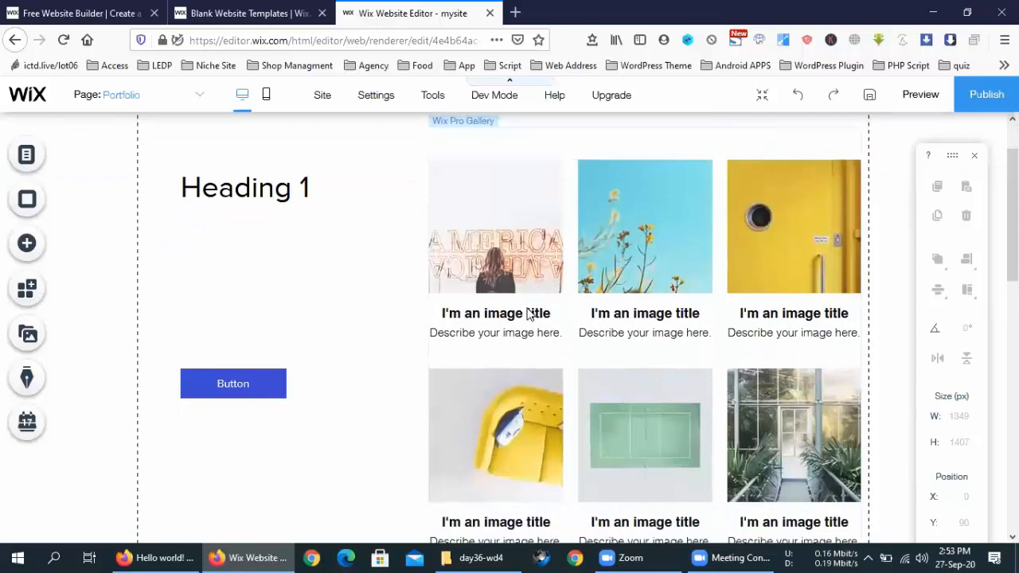
scroll(526, 307, "up", 3)
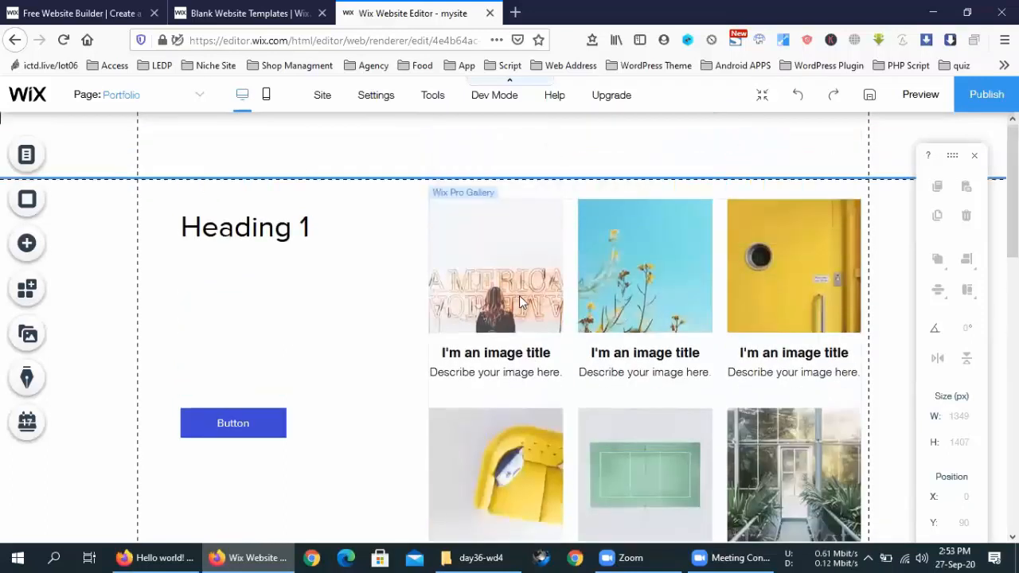
double_click(517, 295)
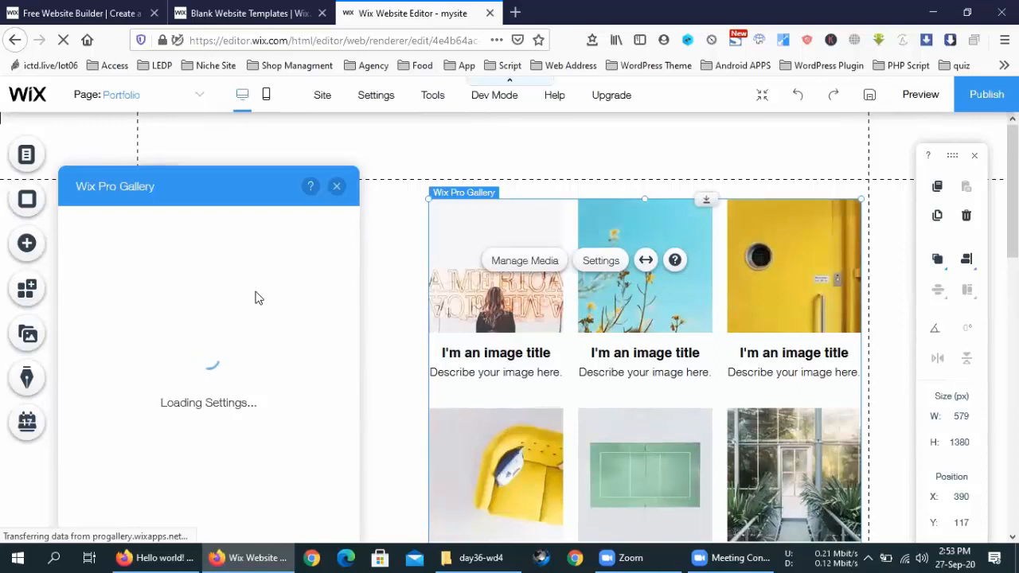
left_click(337, 188)
double_click(492, 368)
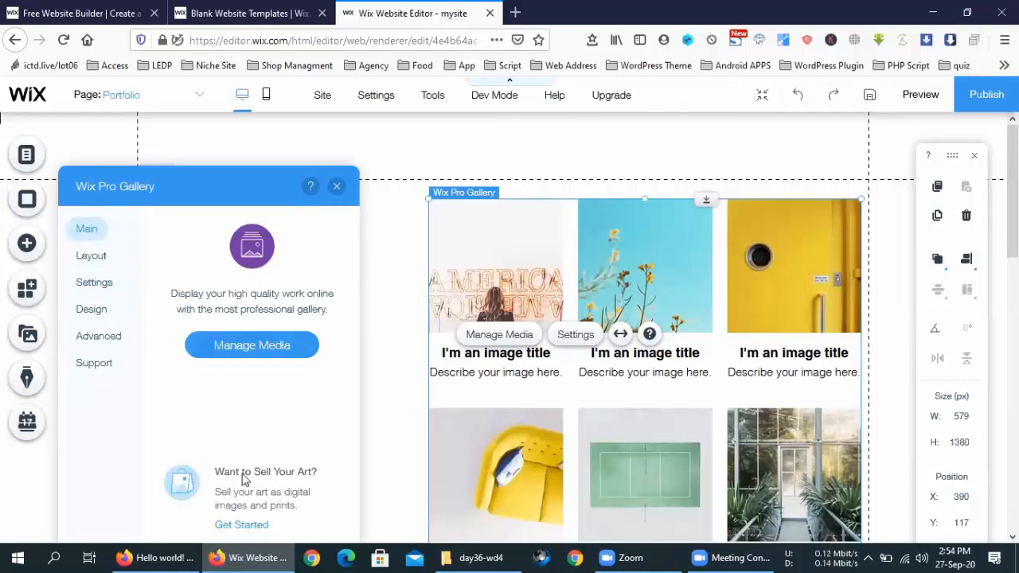
left_click(91, 257)
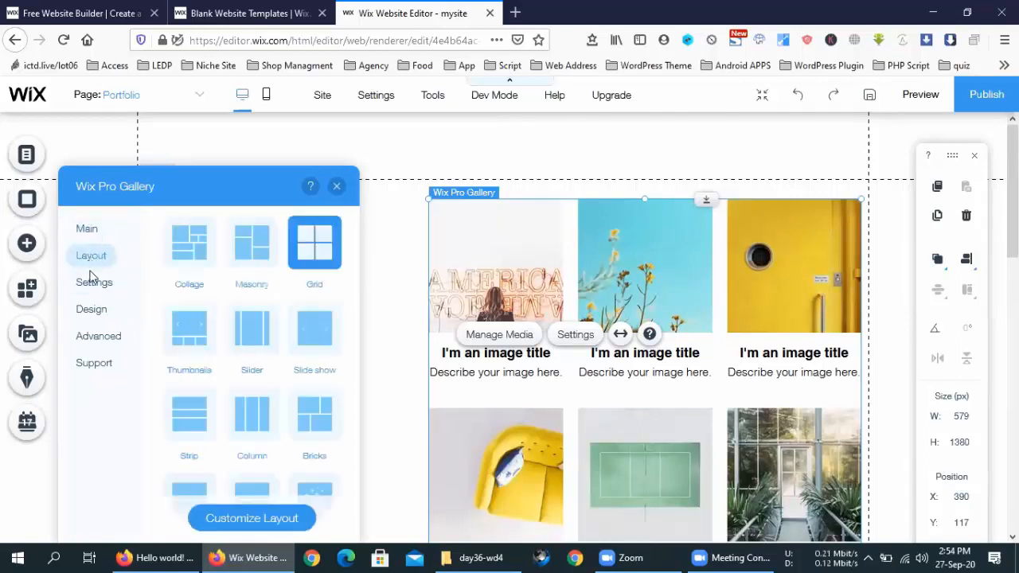
left_click(93, 286)
left_click(89, 309)
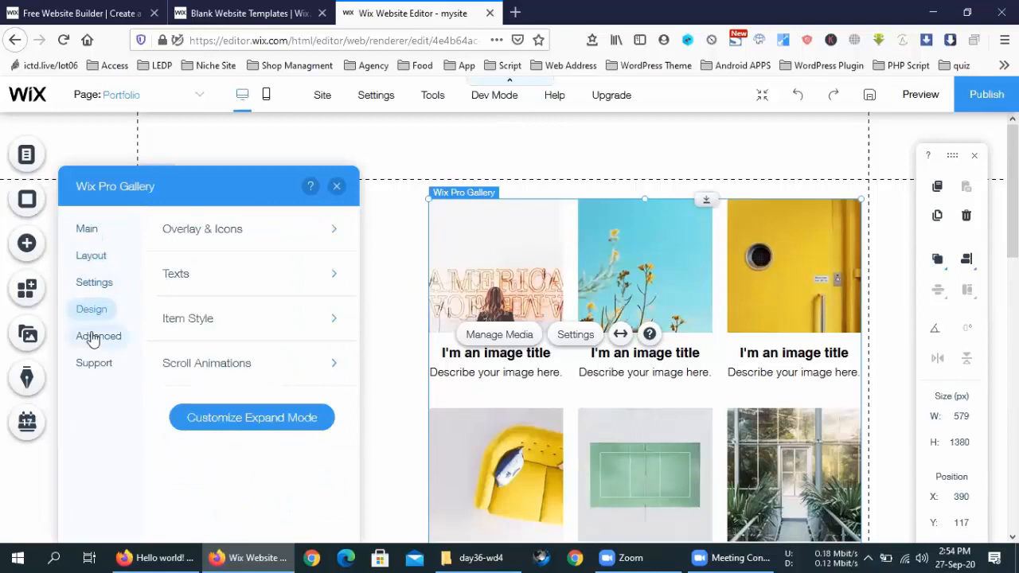
left_click(90, 336)
left_click(91, 364)
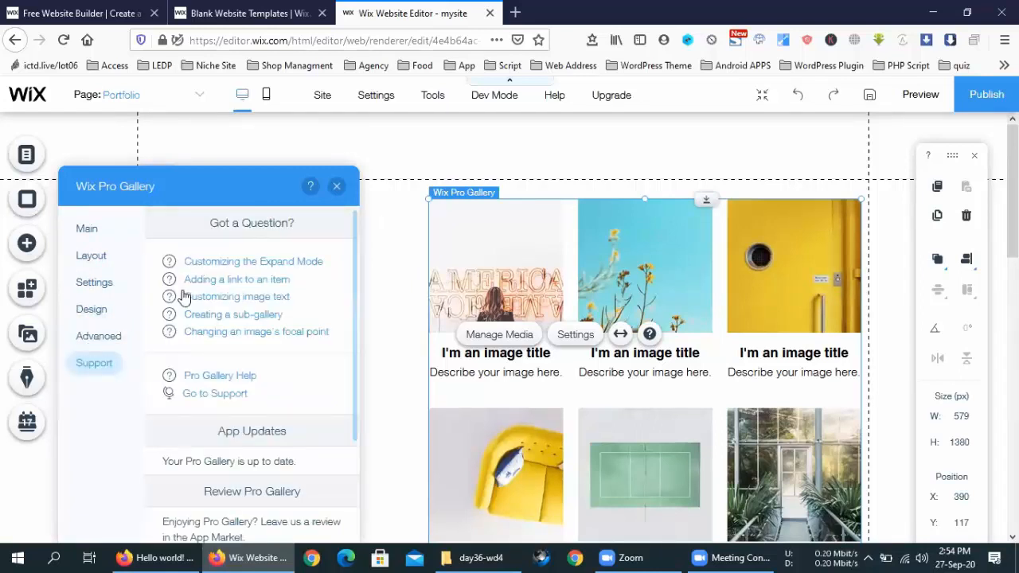
scroll(248, 338, "down", 2)
scroll(298, 341, "up", 3)
left_click(92, 233)
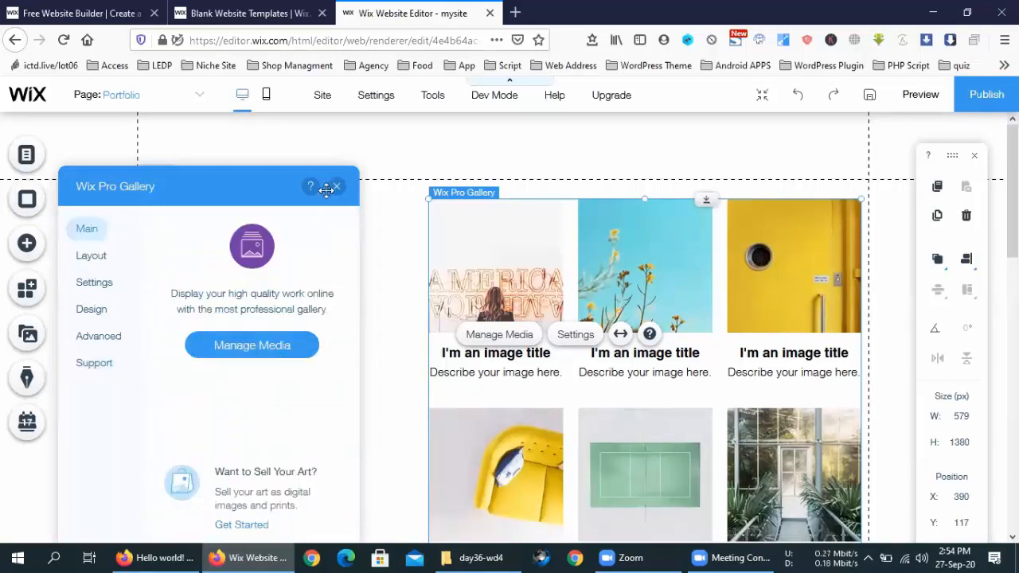
Step: In the media organizer, clear the America photo's Title and Description fields
left_click(228, 358)
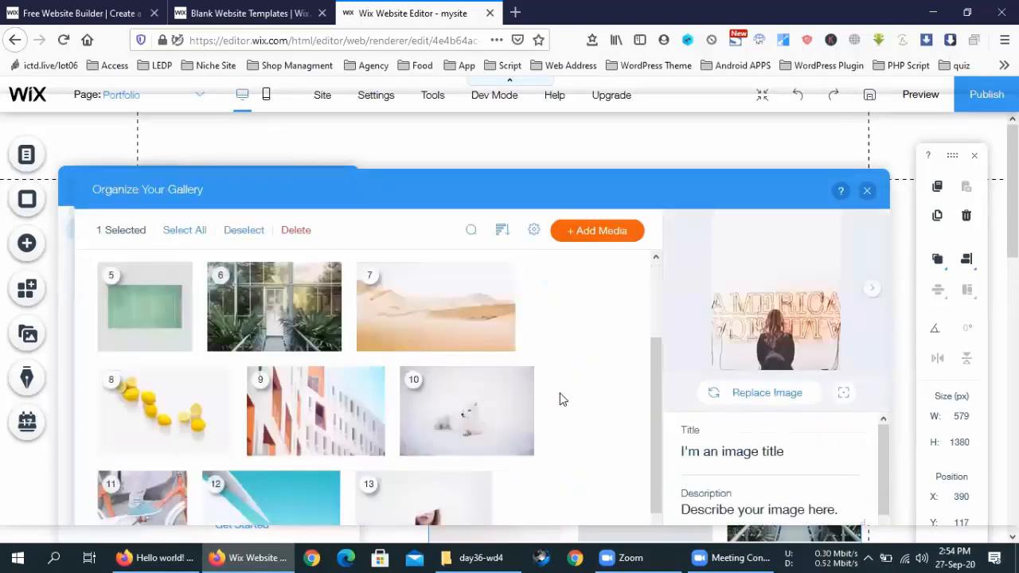
scroll(560, 398, "down", 2)
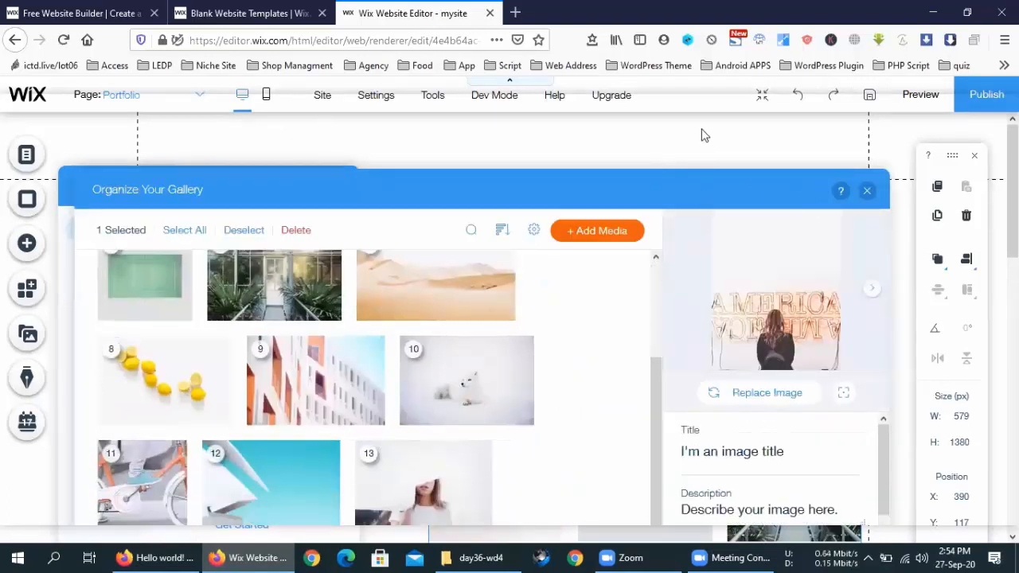
scroll(568, 348, "up", 3)
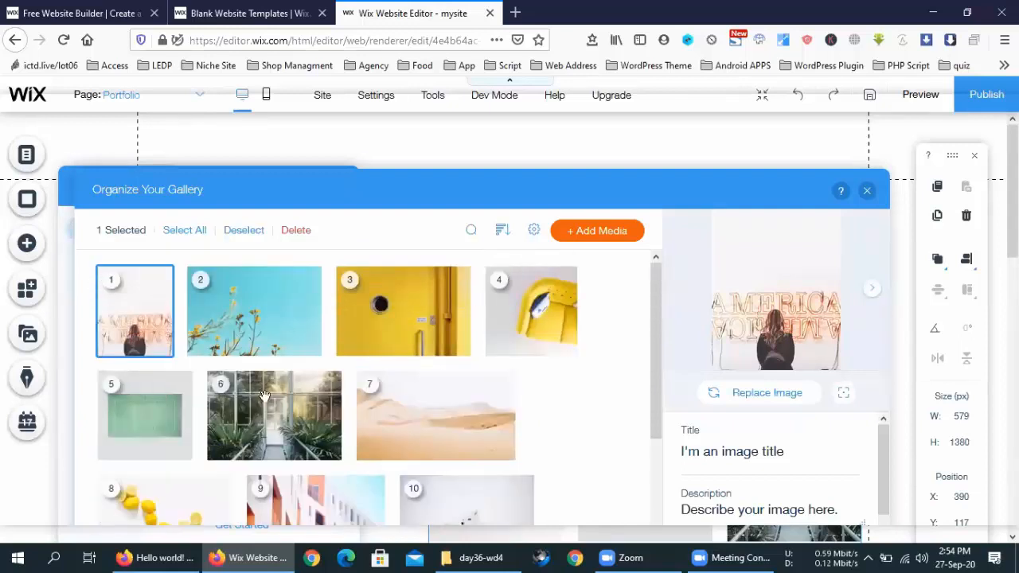
scroll(589, 401, "down", 2)
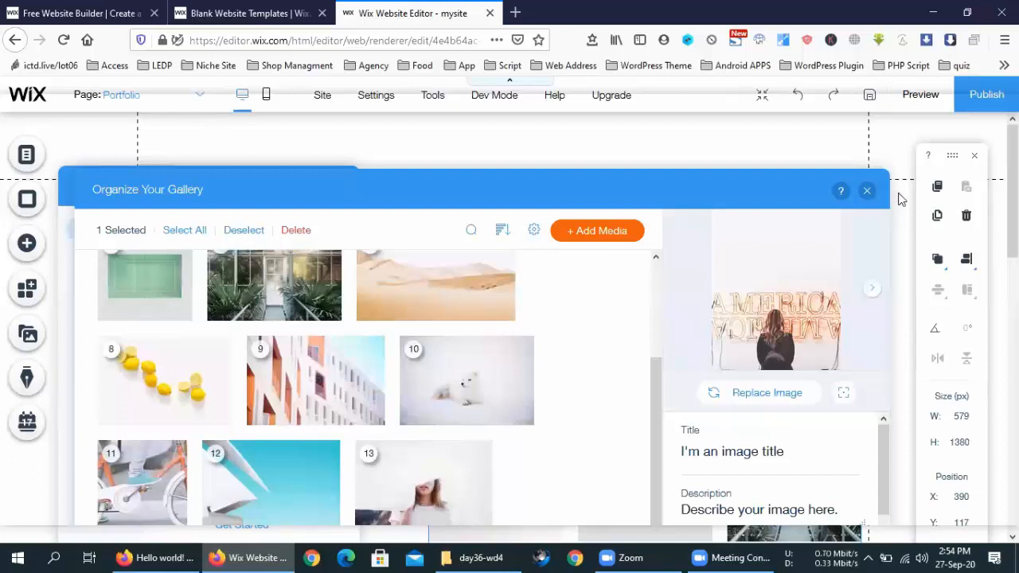
left_click(793, 456)
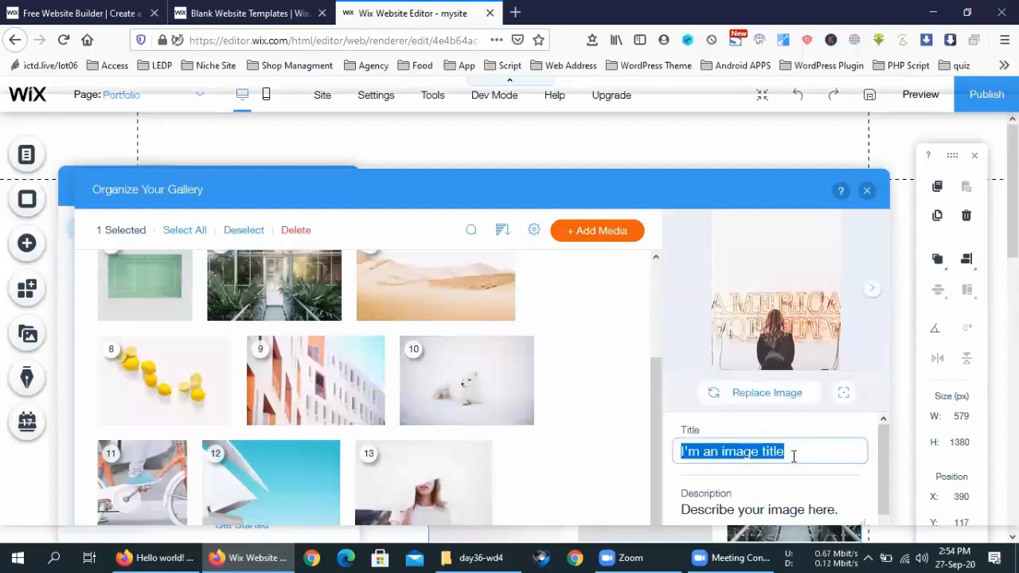
key("BackSpace")
key("Tab")
key("BackSpace")
left_click(625, 350)
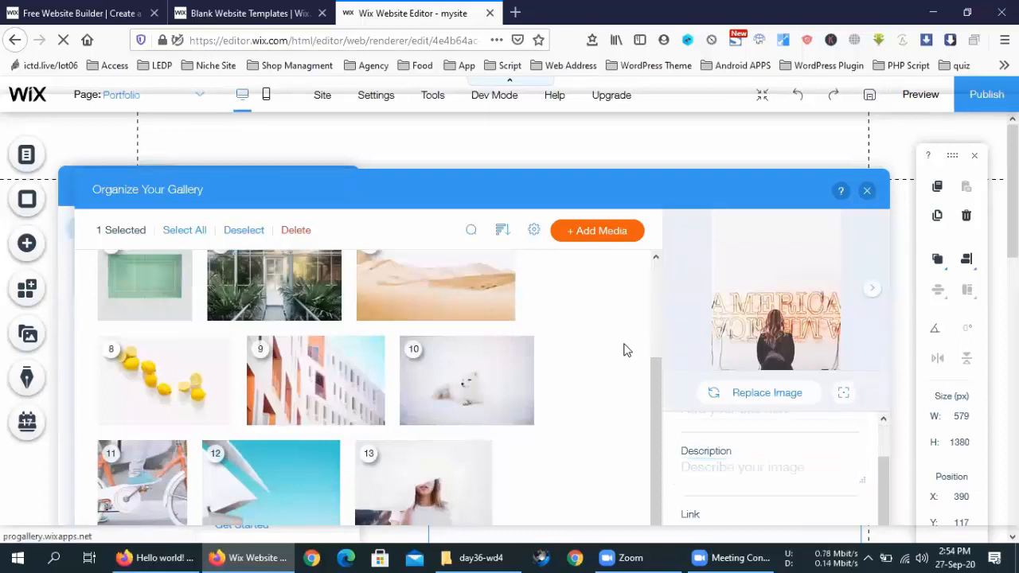
Step: Move the organizer window and choose to add images via + Add Media
left_click_drag(603, 195, 562, 127)
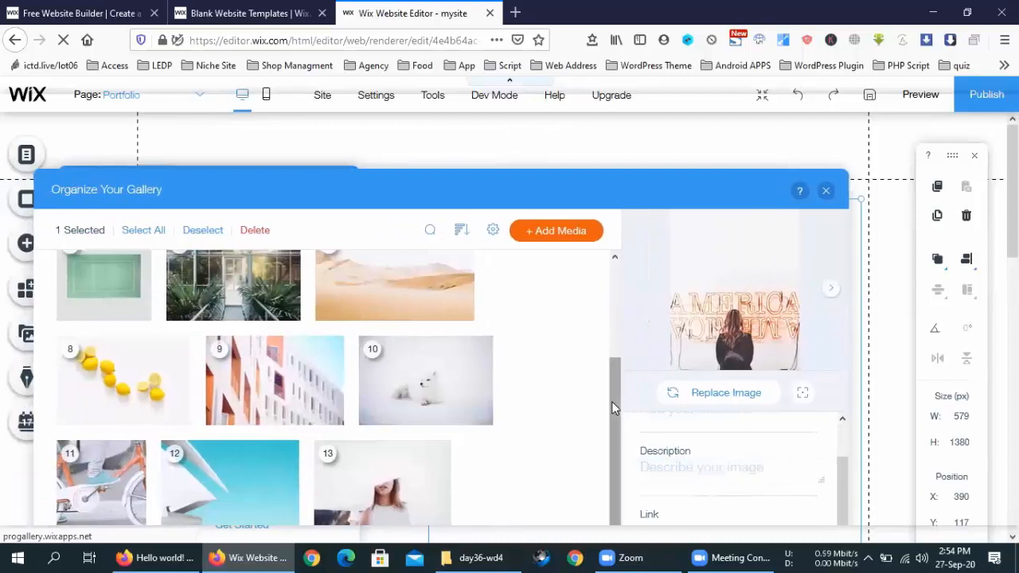
left_click_drag(614, 406, 605, 297)
scroll(602, 459, "down", 3)
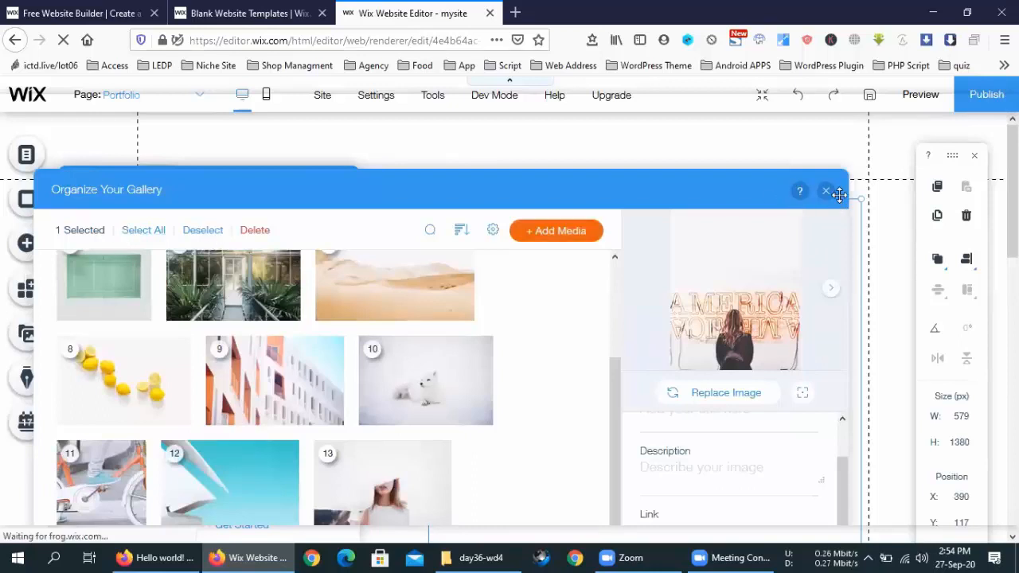
scroll(518, 385, "up", 3)
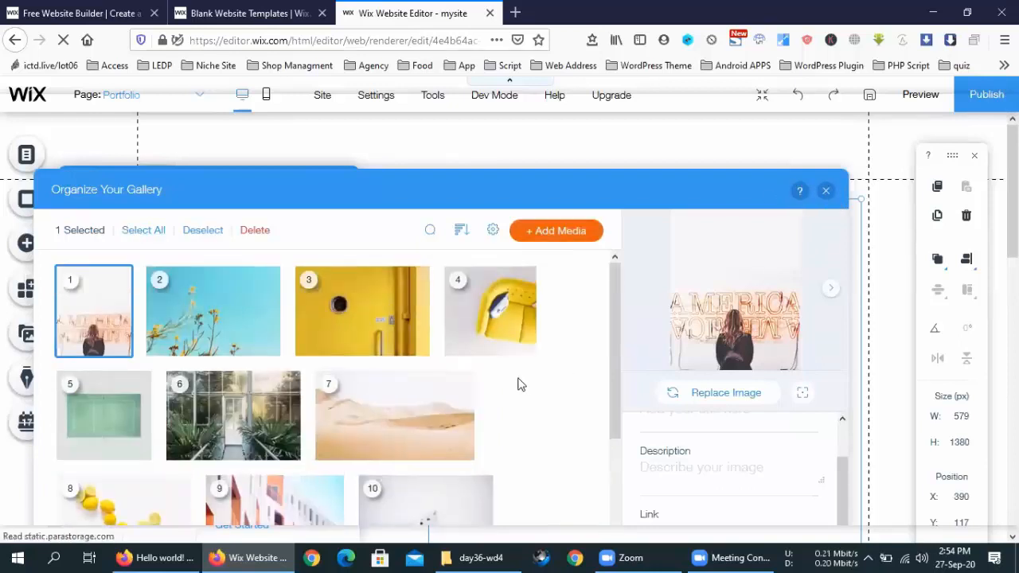
left_click(580, 239)
left_click(541, 271)
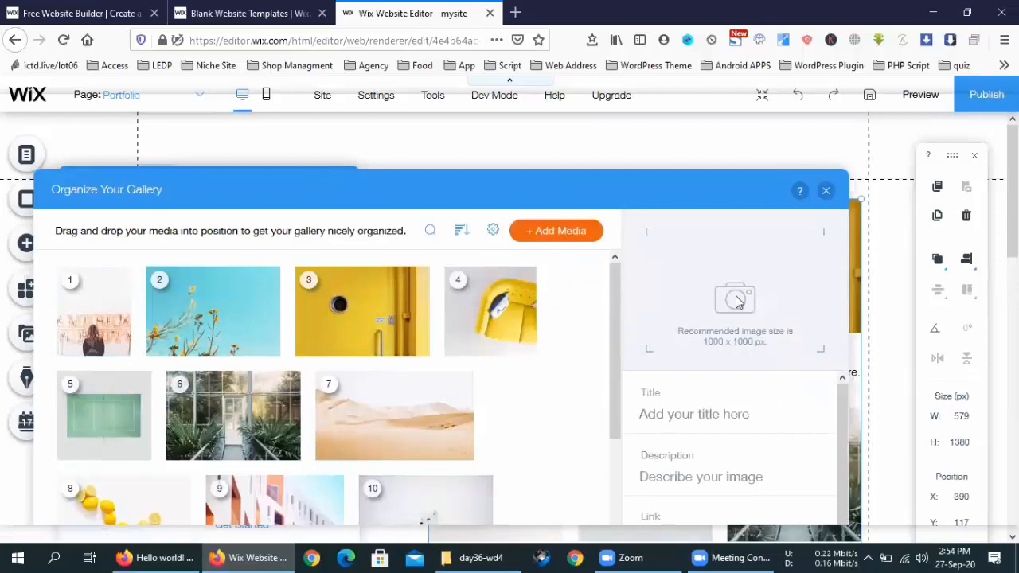
Step: Start a new upload from the computer in the media manager
left_click(717, 347)
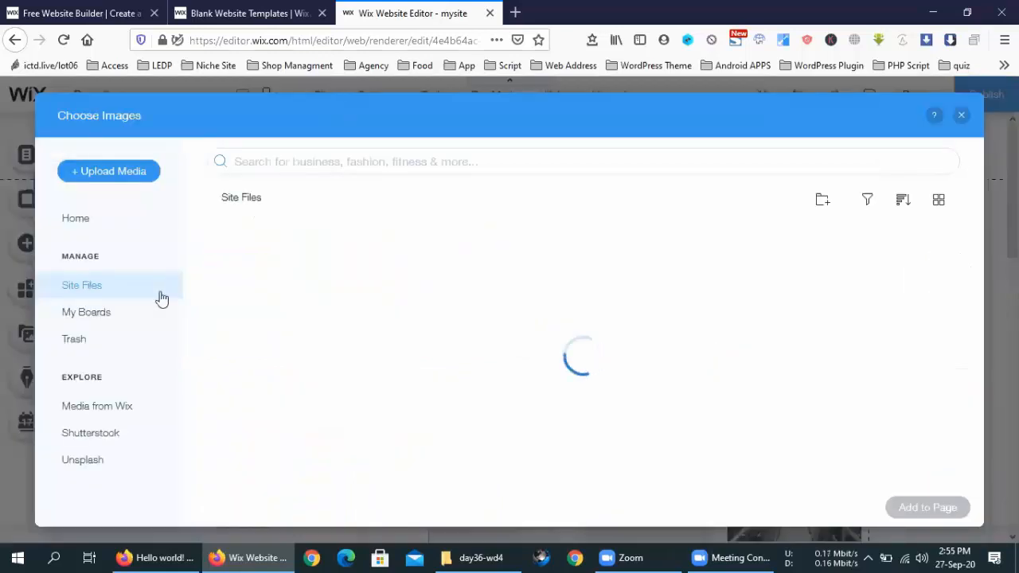
left_click(115, 171)
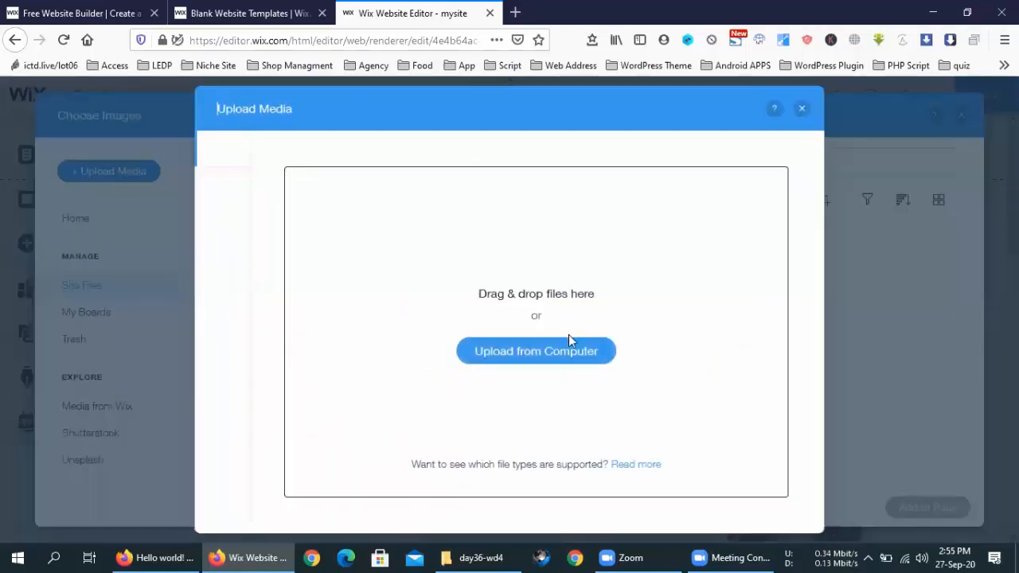
left_click(571, 363)
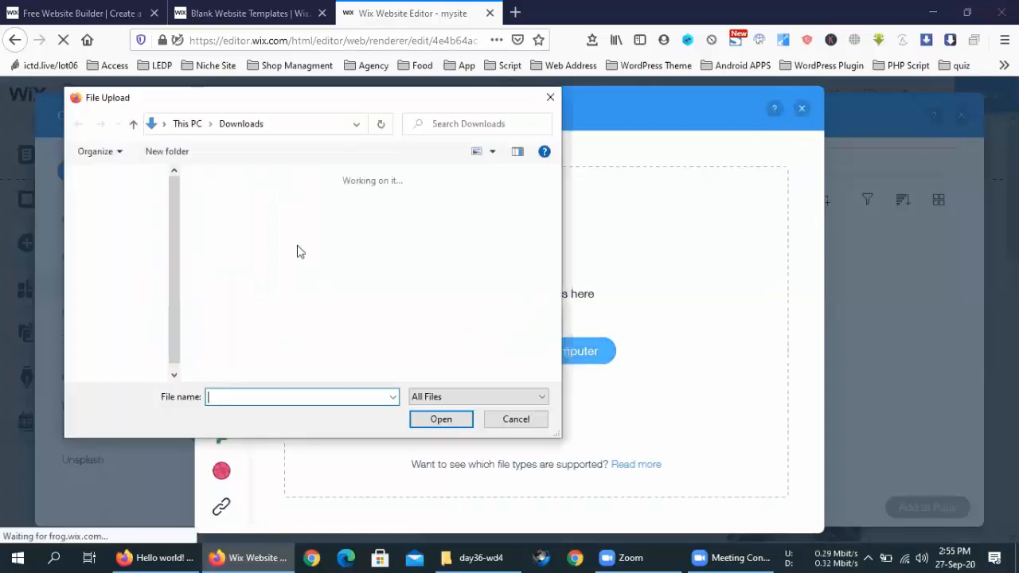
scroll(287, 258, "down", 6)
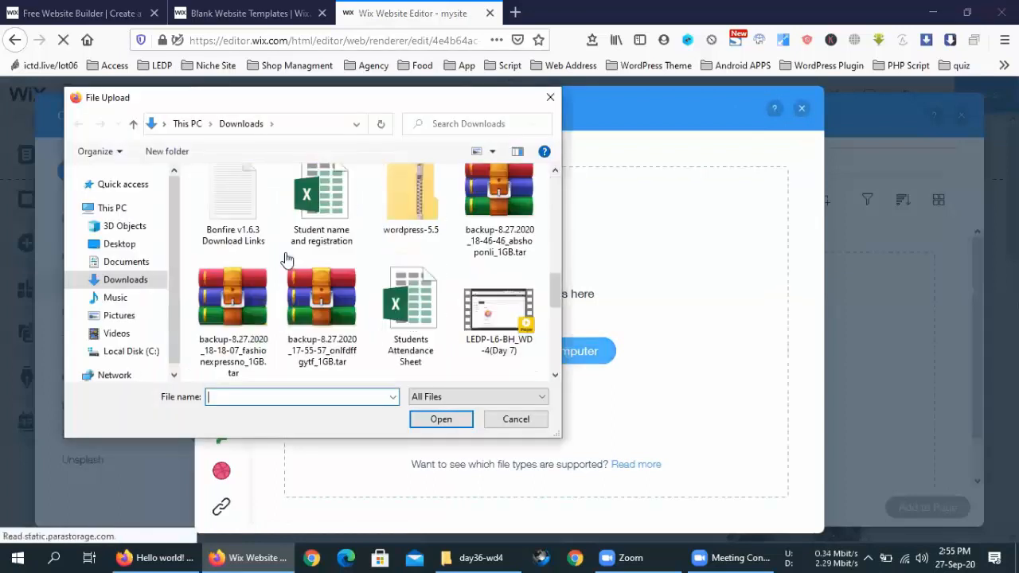
scroll(290, 259, "up", 4)
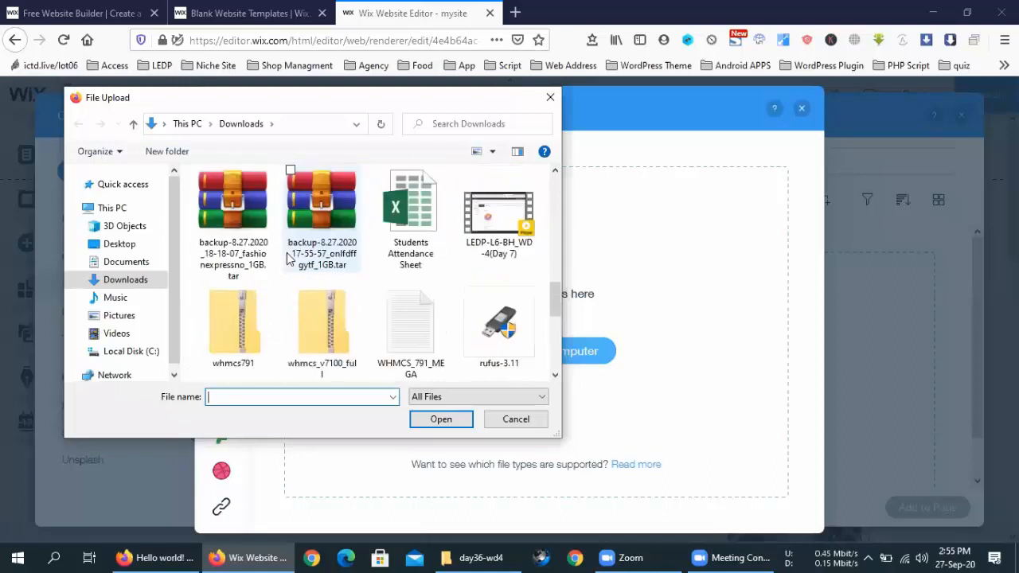
scroll(292, 256, "down", 8)
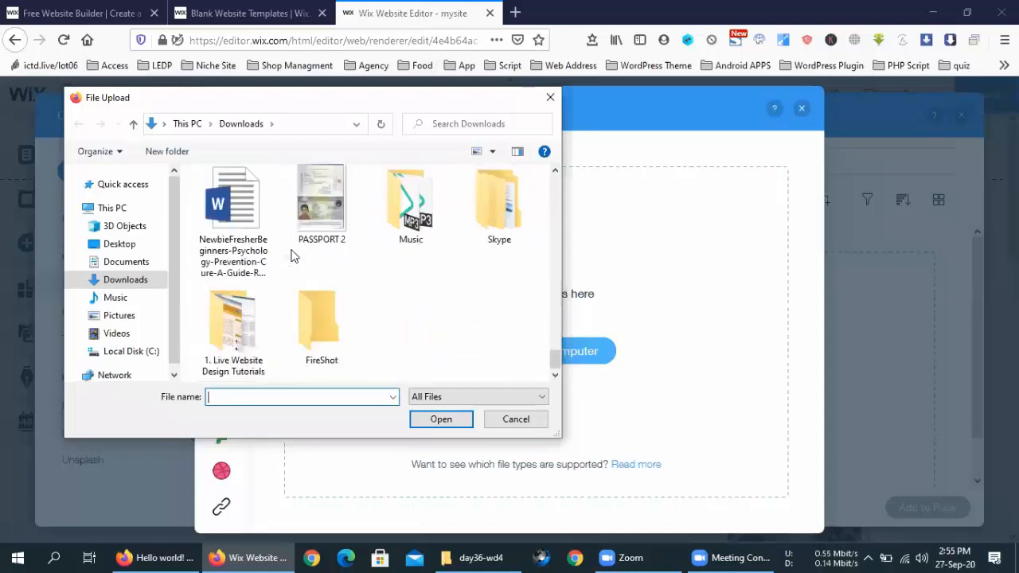
scroll(292, 255, "up", 8)
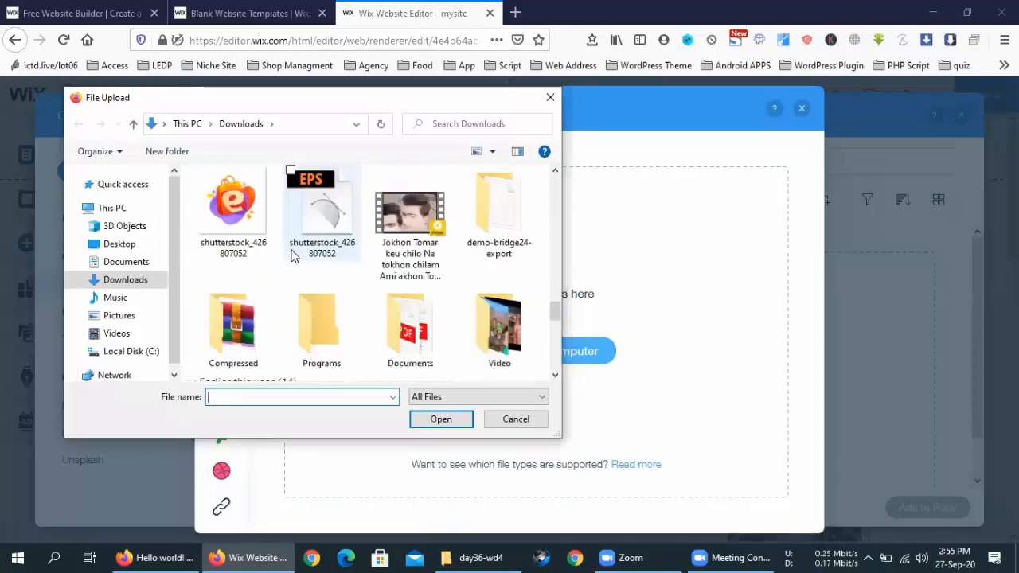
Step: Upload the portrait photo from the Desktop folder
left_click(125, 227)
left_click(121, 243)
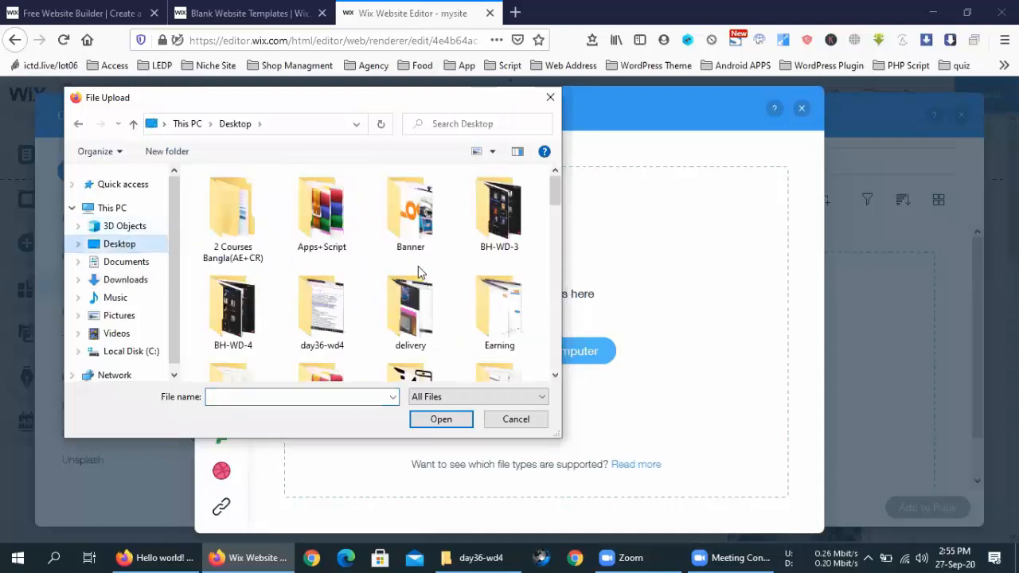
scroll(419, 273, "down", 1)
scroll(420, 273, "down", 6)
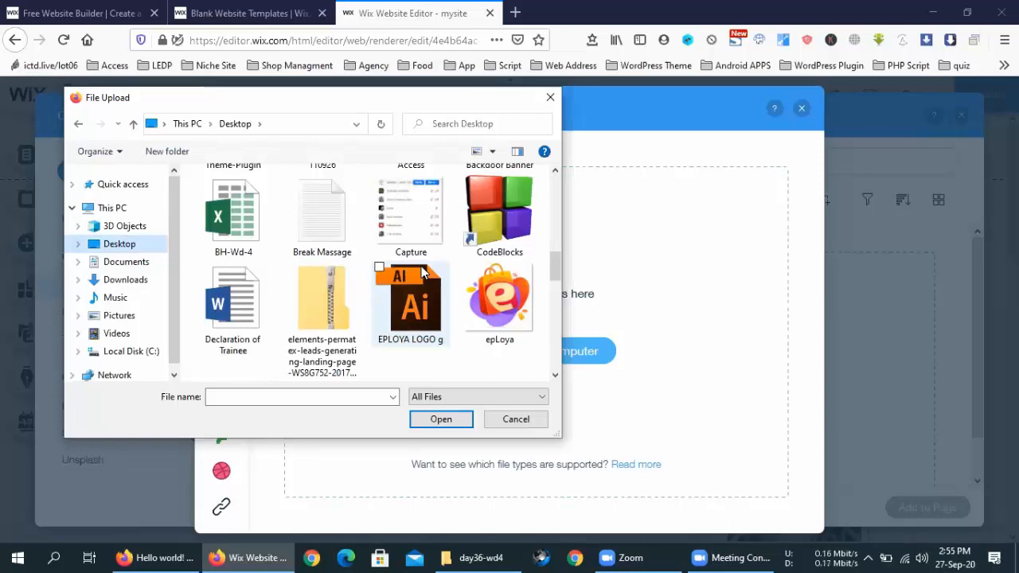
scroll(422, 273, "down", 8)
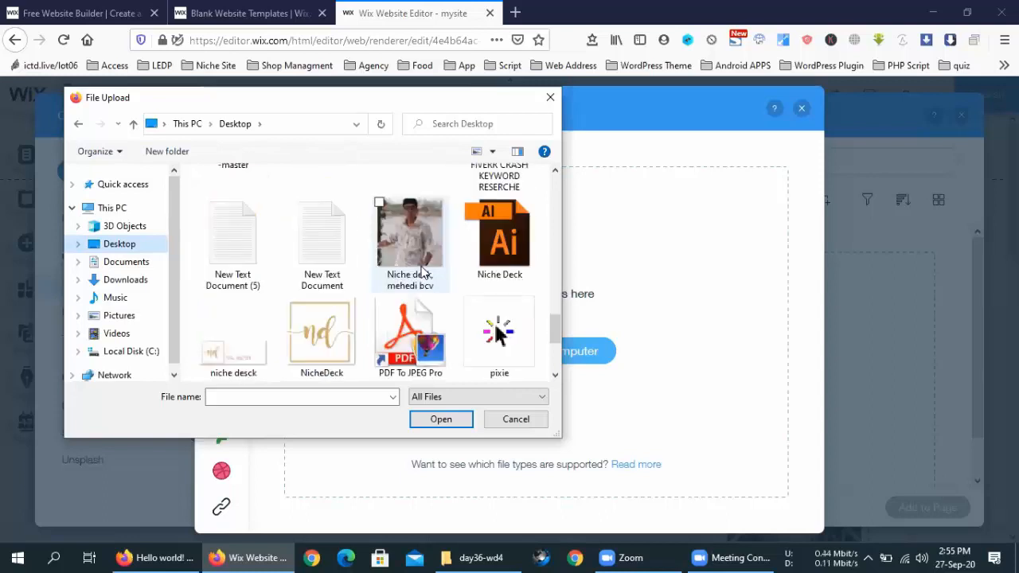
double_click(423, 270)
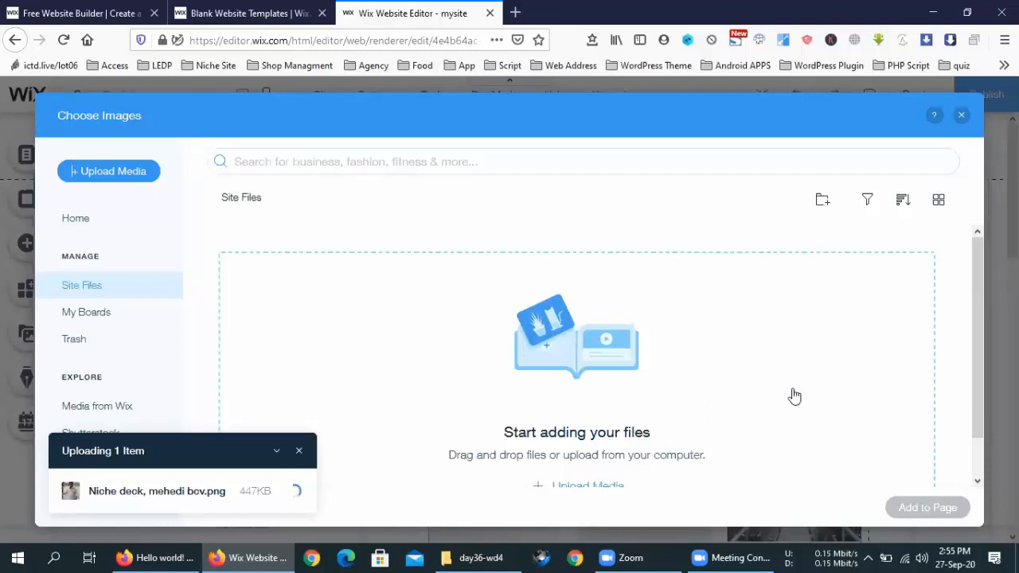
Step: Add the uploaded portrait to the gallery and delete images 13, 12 and the bicycle photo
left_click(910, 513)
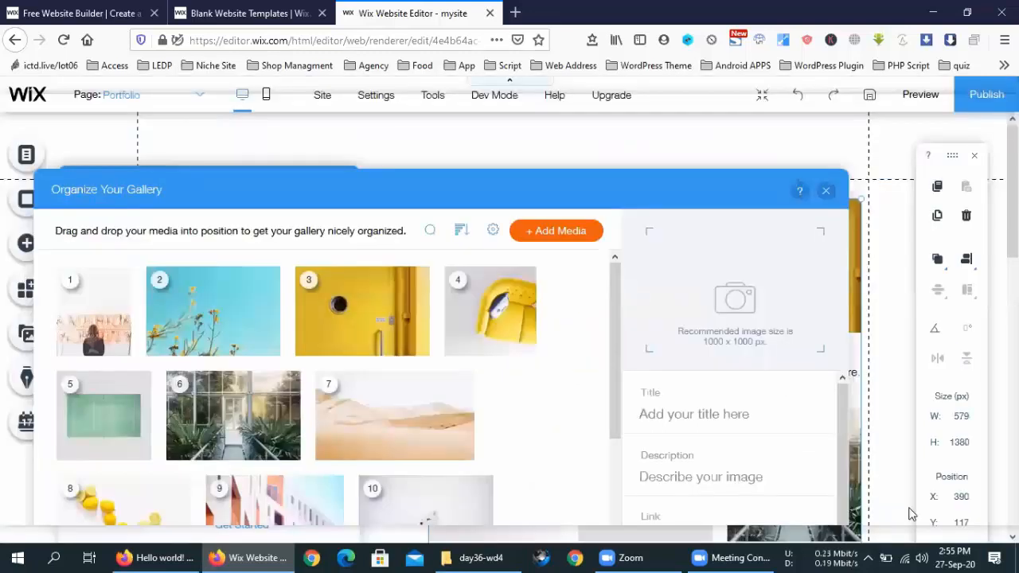
left_click(91, 328)
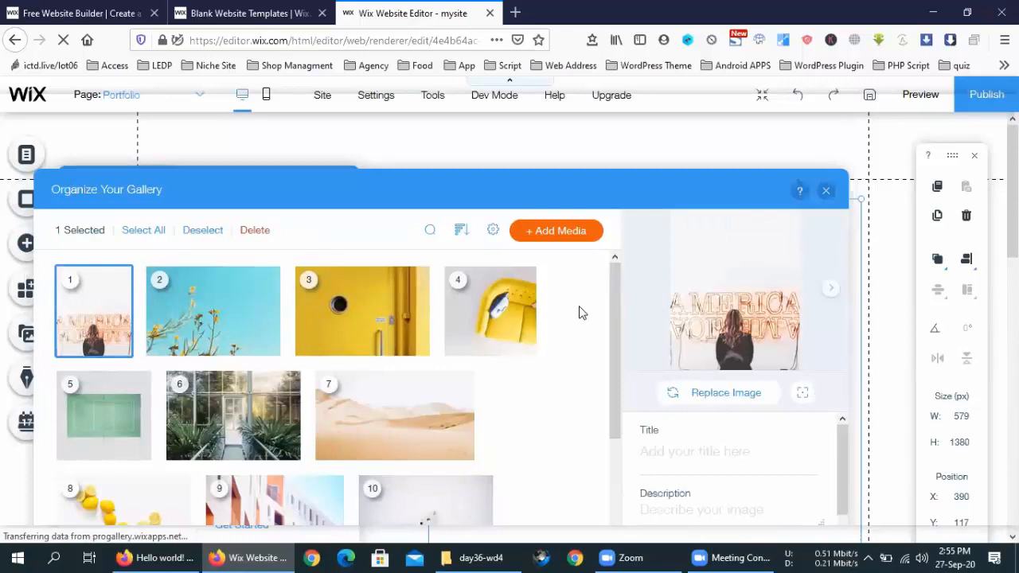
scroll(580, 313, "down", 2)
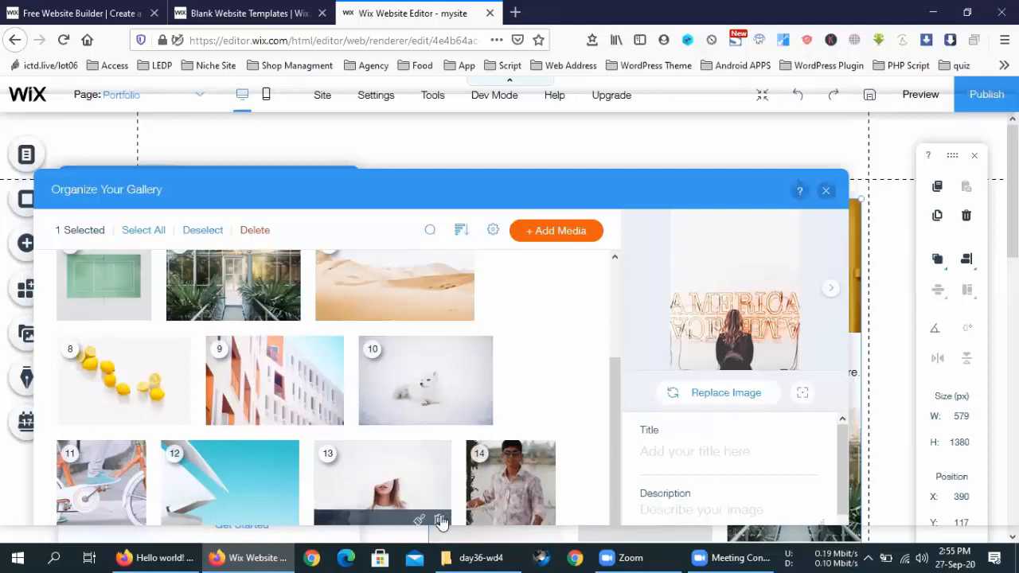
left_click(440, 521)
left_click(289, 520)
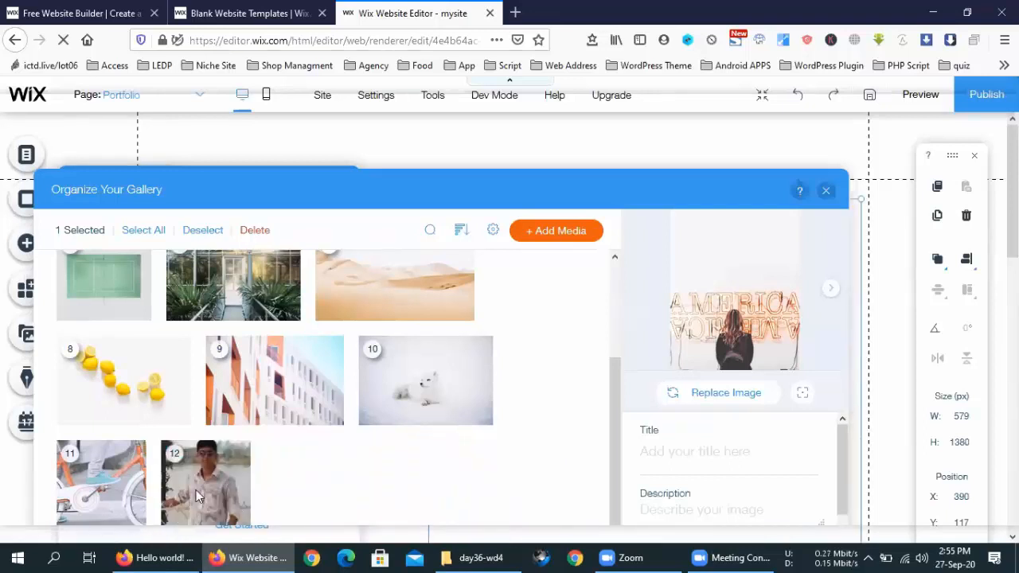
left_click(132, 521)
Step: Delete the remaining sample photos, including flowers, desert, lemons, white dog and America
scroll(482, 391, "up", 2)
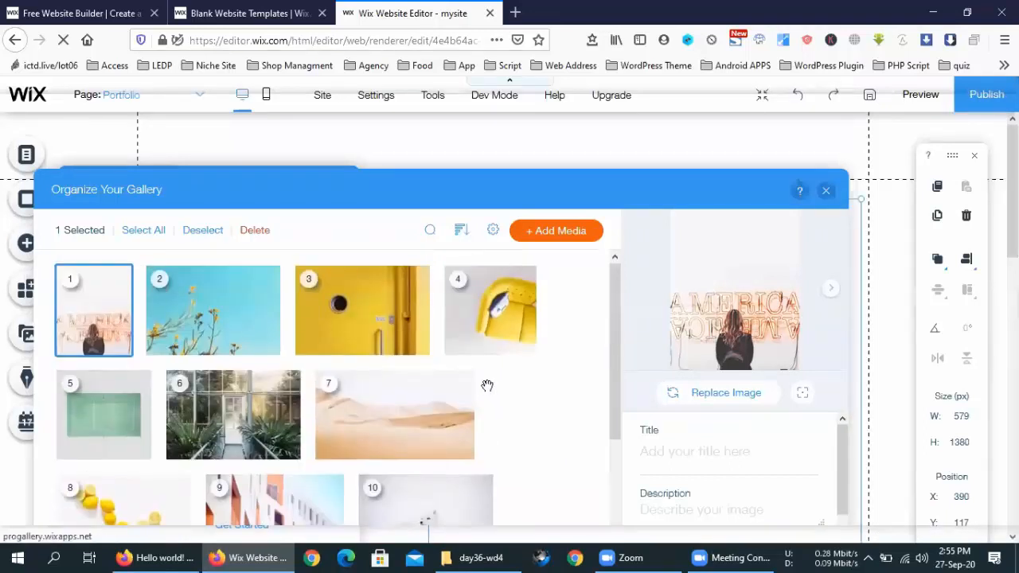
left_click(267, 347)
left_click(267, 348)
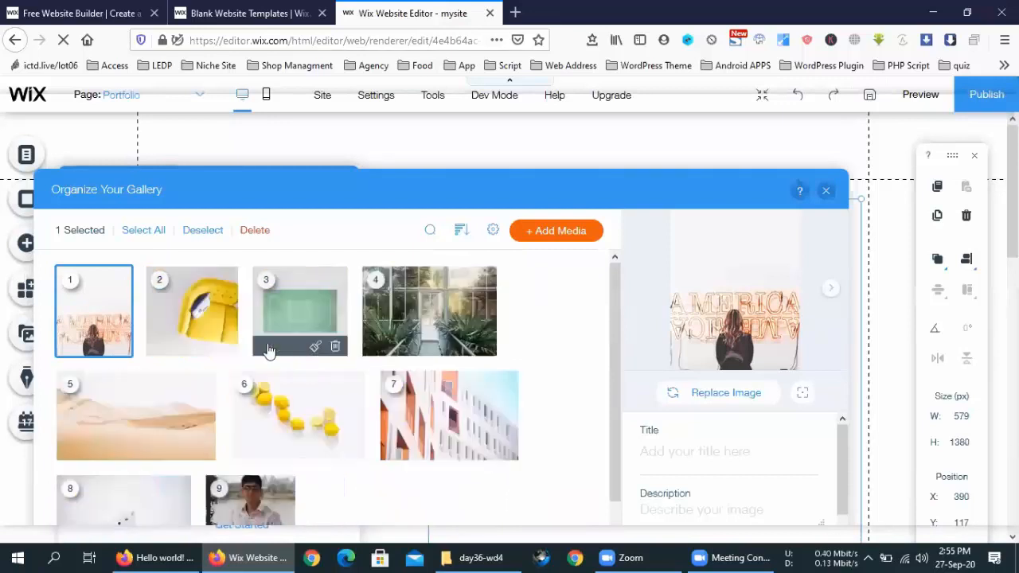
left_click(335, 347)
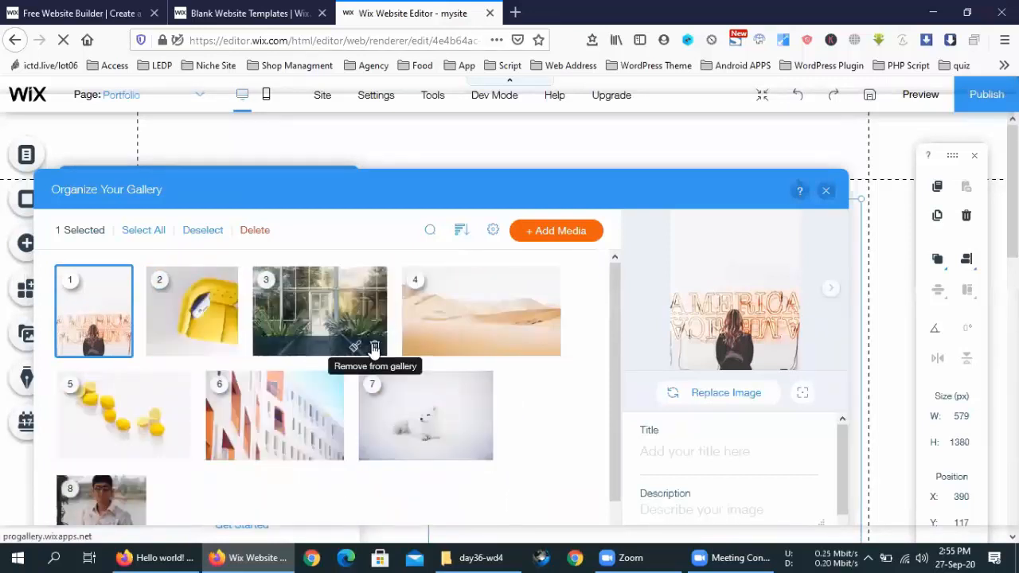
left_click(374, 348)
left_click(398, 348)
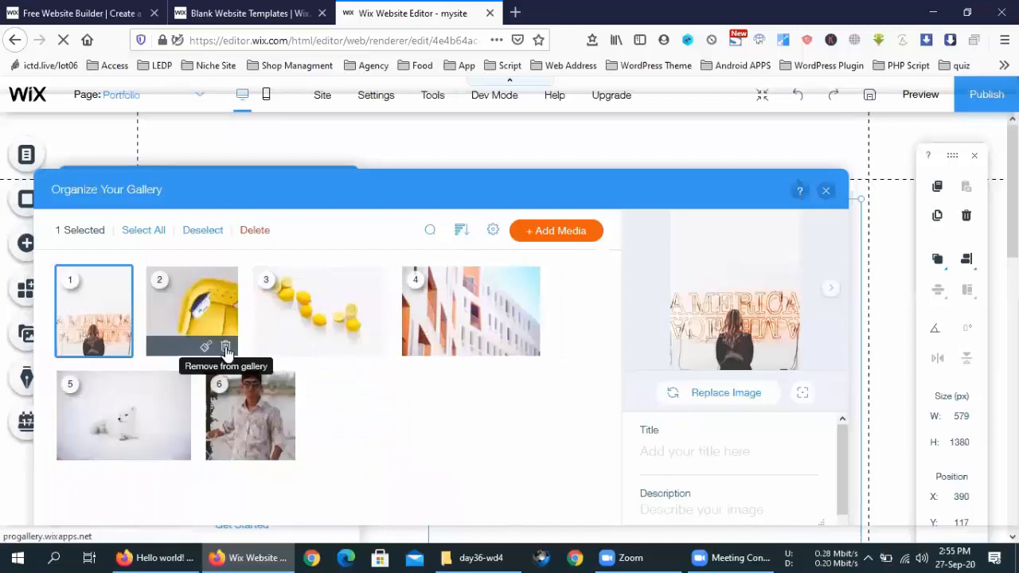
left_click(226, 348)
left_click(272, 348)
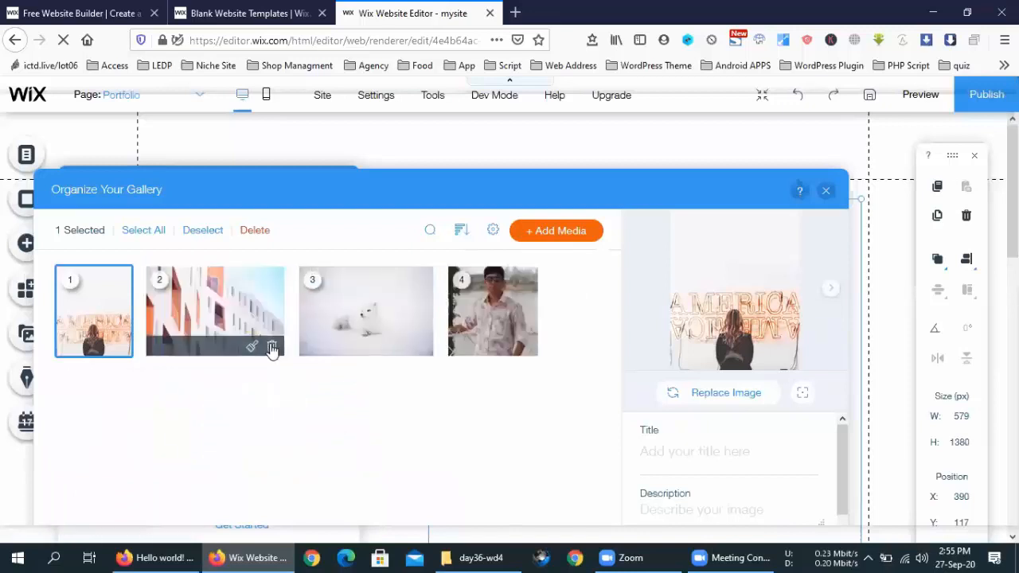
left_click(272, 348)
left_click(270, 348)
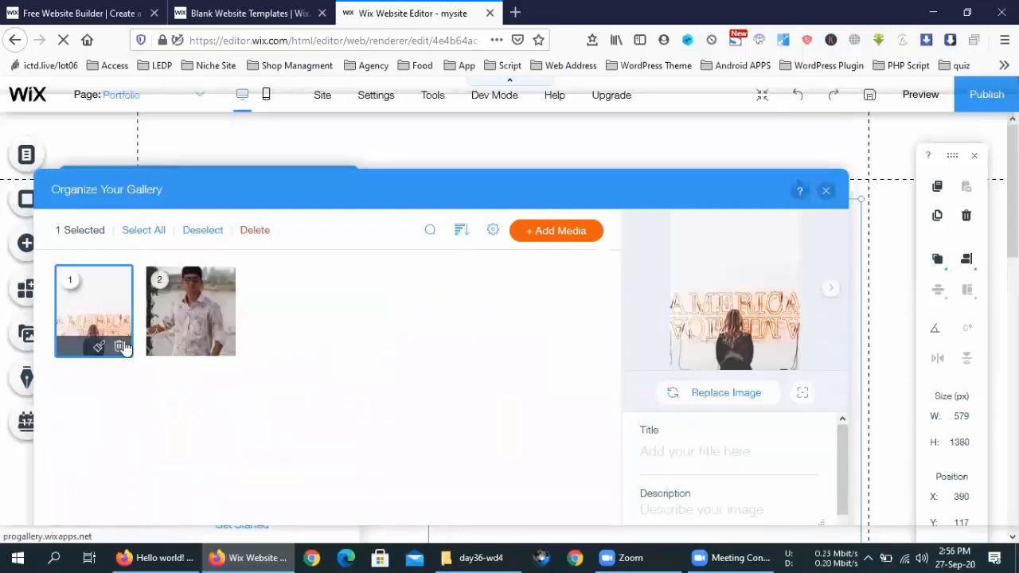
left_click(120, 346)
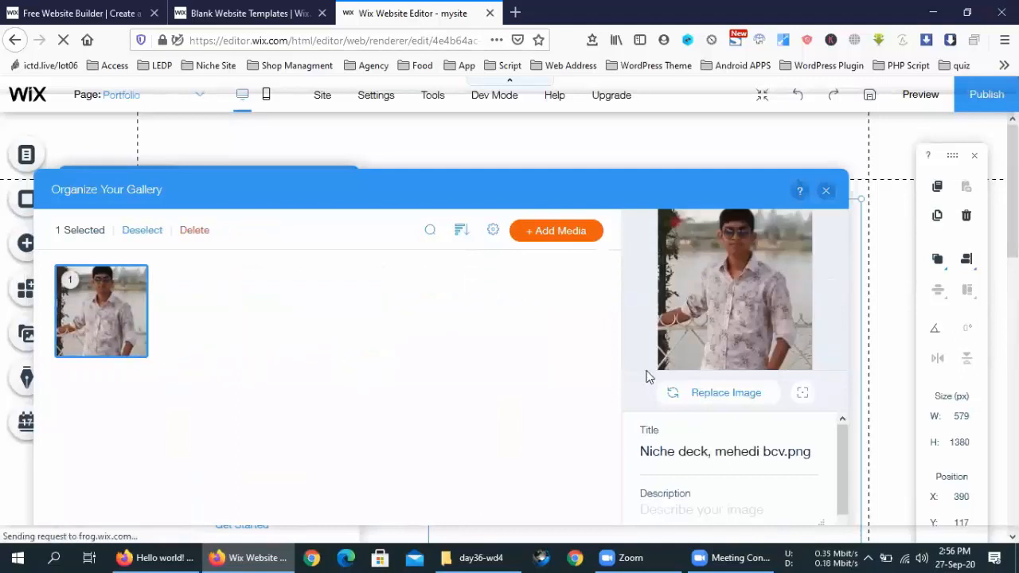
Step: Clear the portrait photo's title so it is blank
left_click(699, 450)
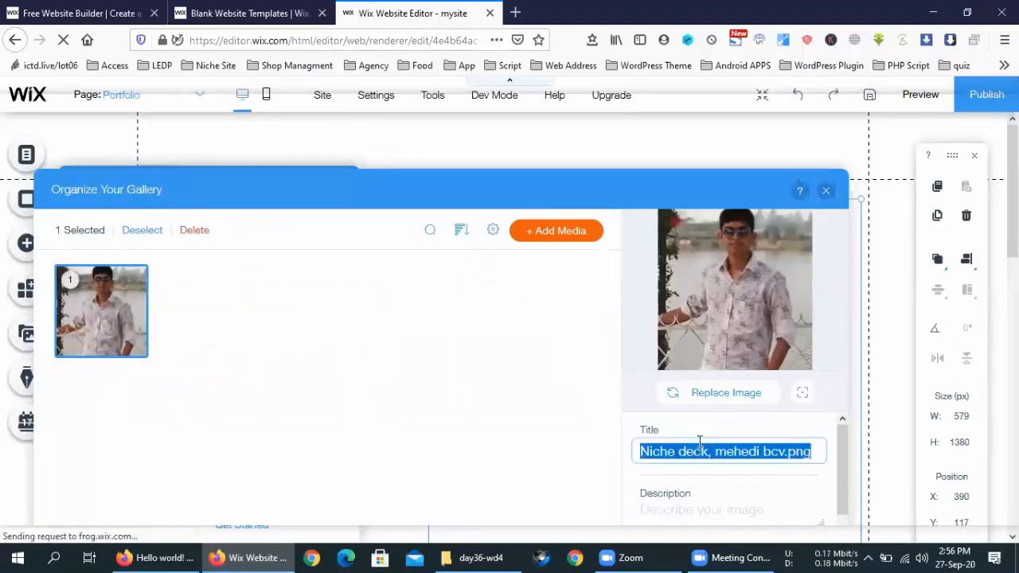
left_click_drag(816, 452, 904, 449)
left_click(643, 449)
key("BackSpace")
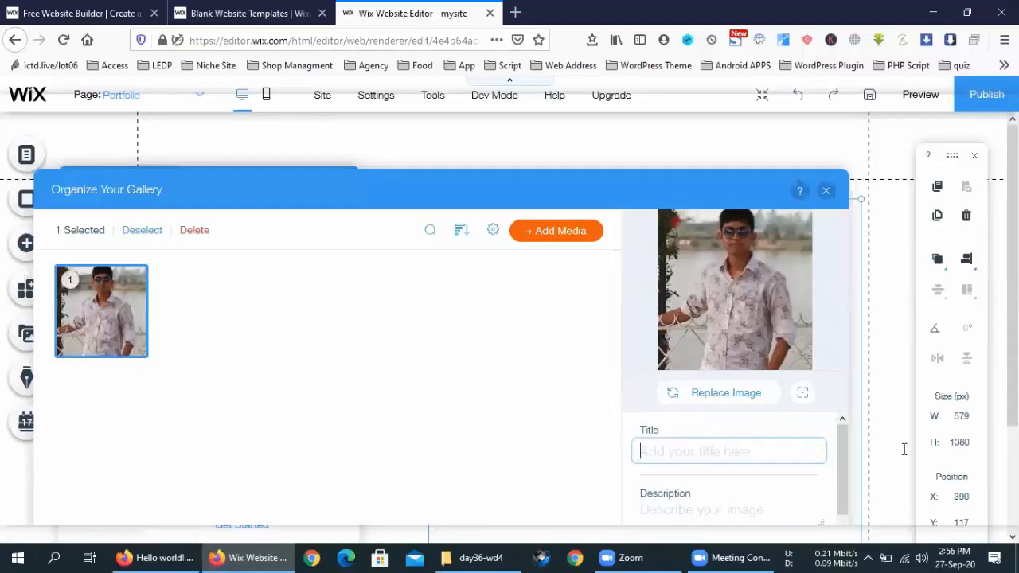
left_click(506, 360)
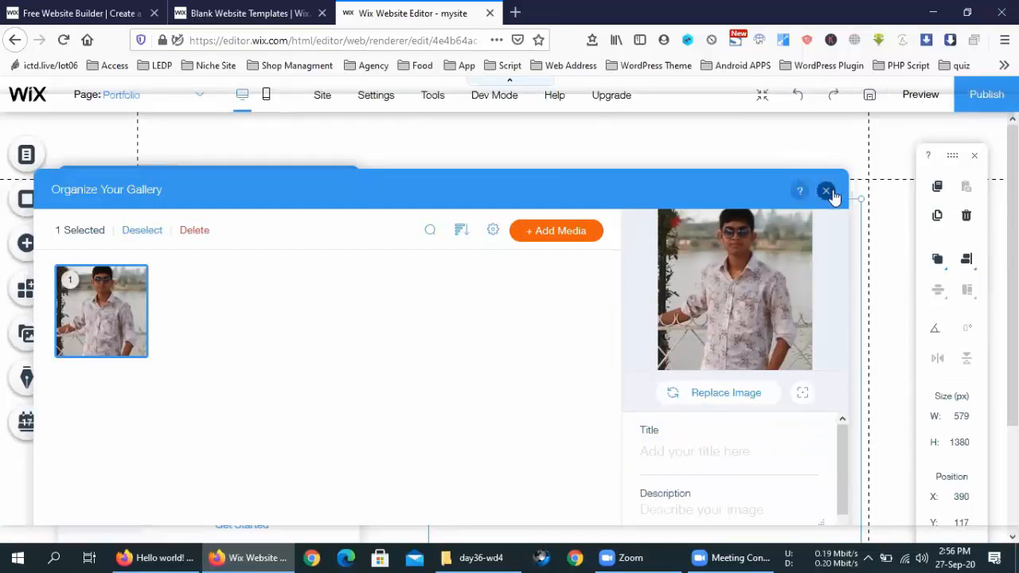
Step: Close the Organize Your Gallery window and the gallery settings panel
left_click_drag(487, 188, 651, 306)
left_click_drag(374, 294, 569, 383)
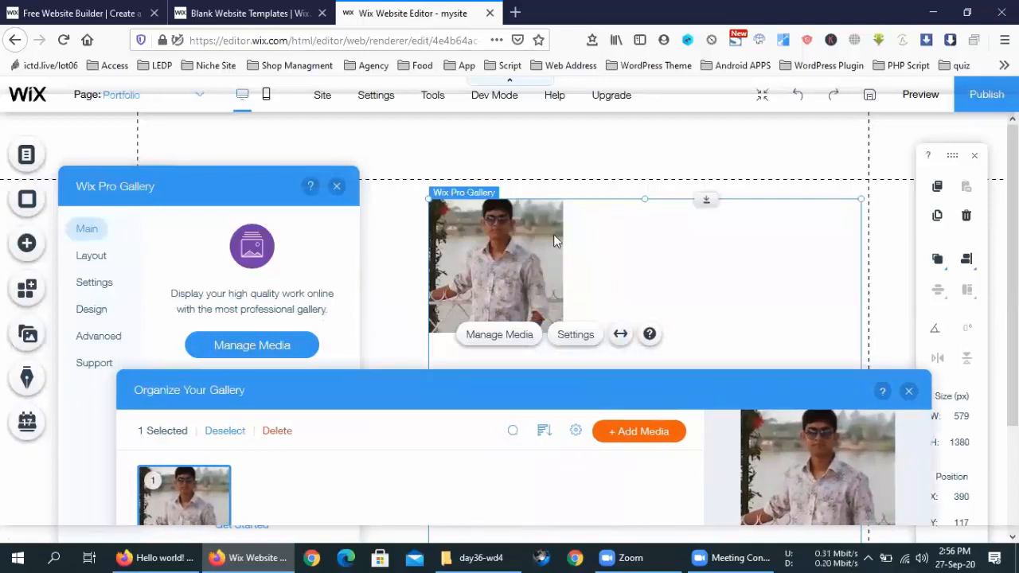
left_click(599, 357)
left_click(337, 186)
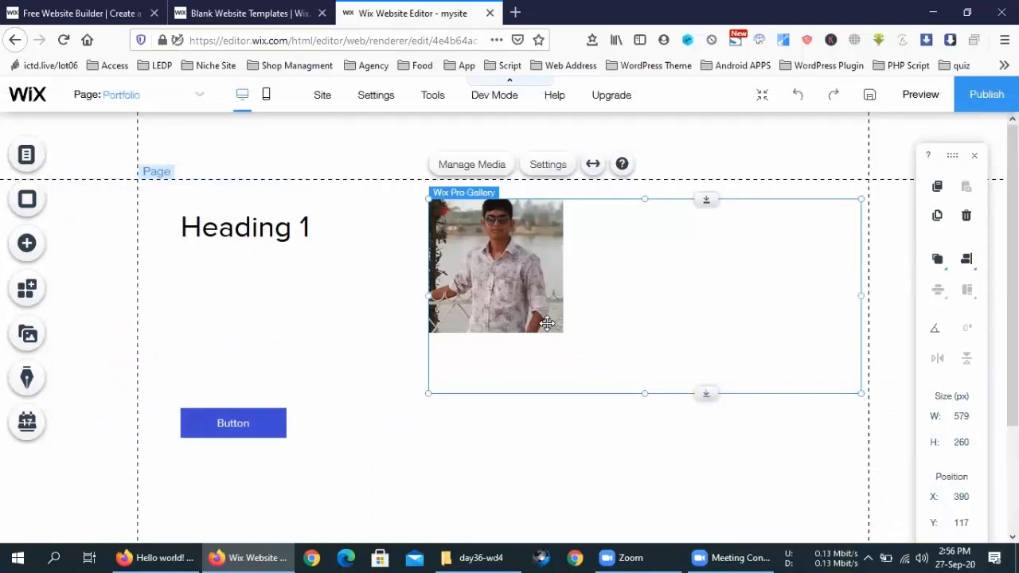
Step: Drag the gallery to position 356, 122 and reopen Manage Media
left_click(532, 485)
left_click(501, 247)
left_click_drag(643, 252, 430, 227)
left_click_drag(523, 270, 577, 280)
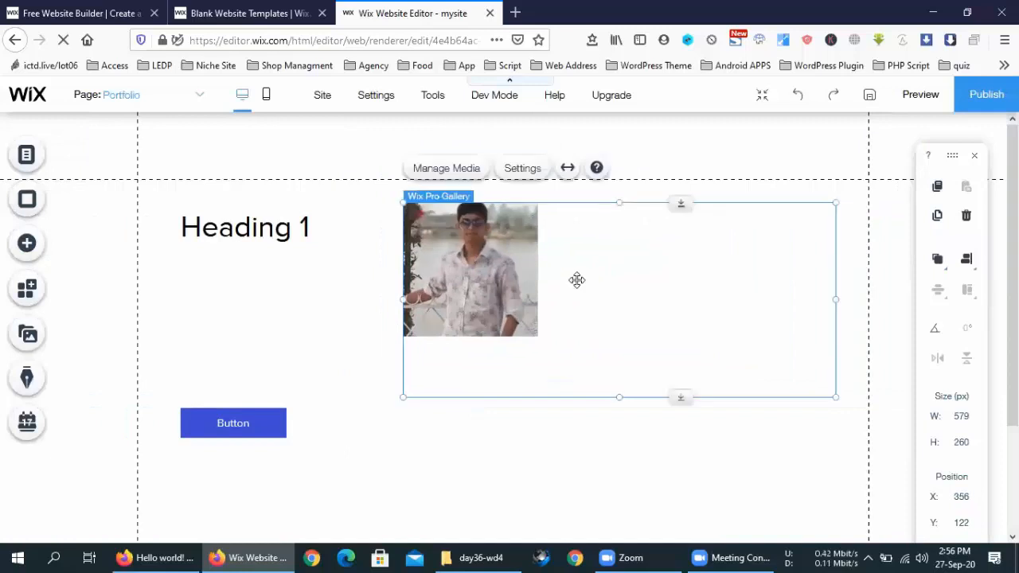
double_click(577, 279)
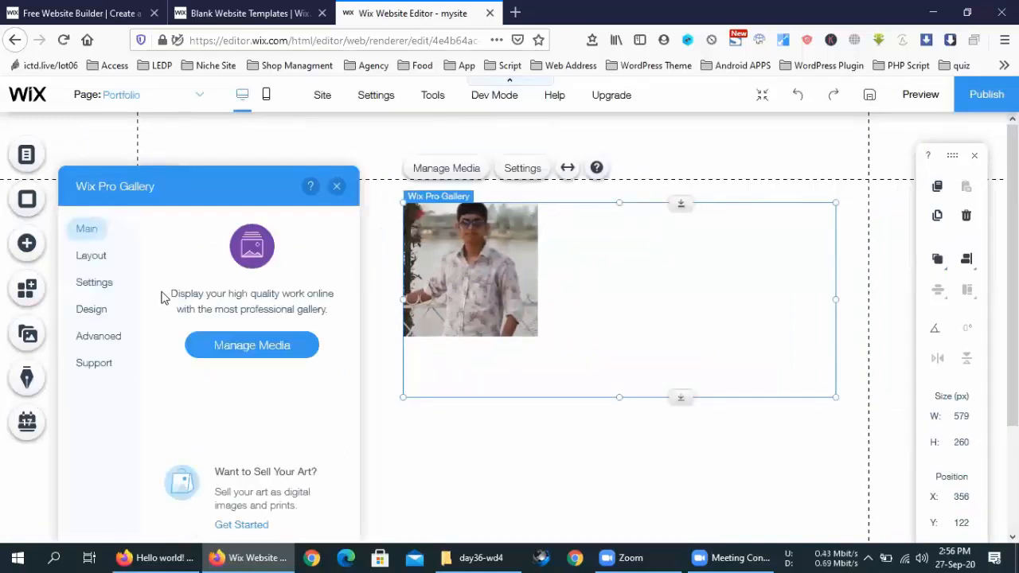
left_click(236, 348)
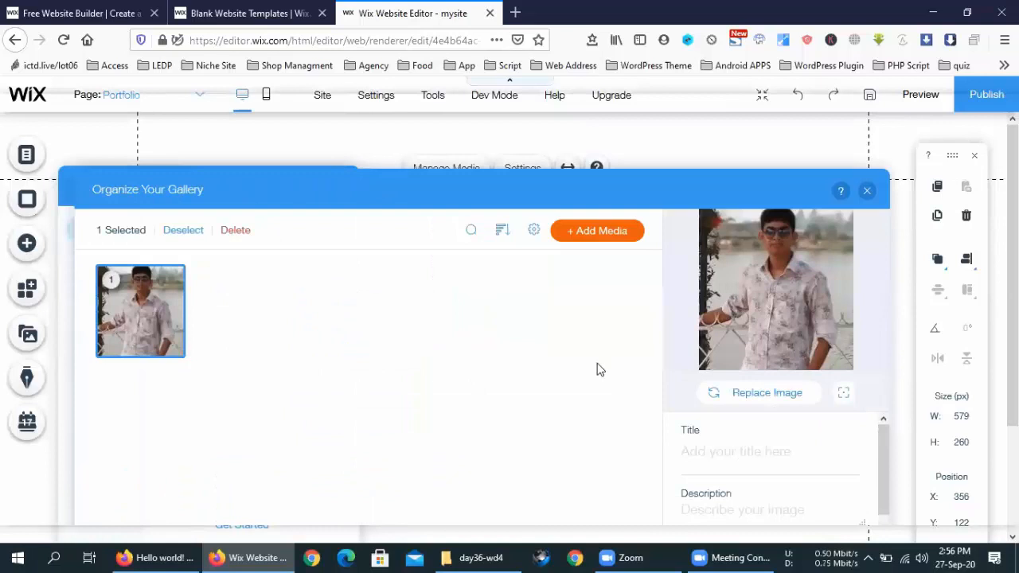
Step: Choose Video > Add from YouTube, then open YouTube in a new tab
left_click(617, 241)
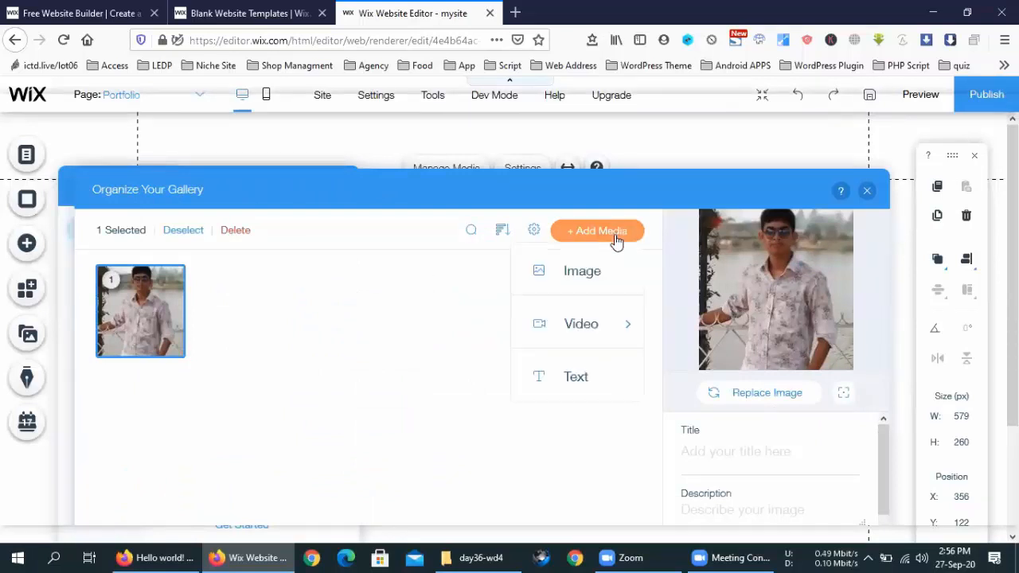
mouse_move(599, 322)
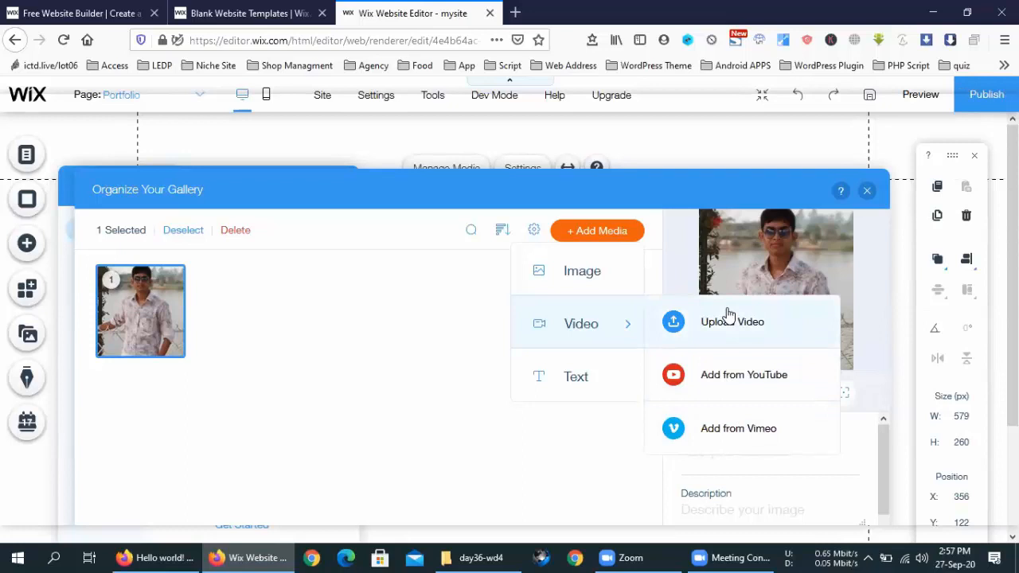
left_click(719, 375)
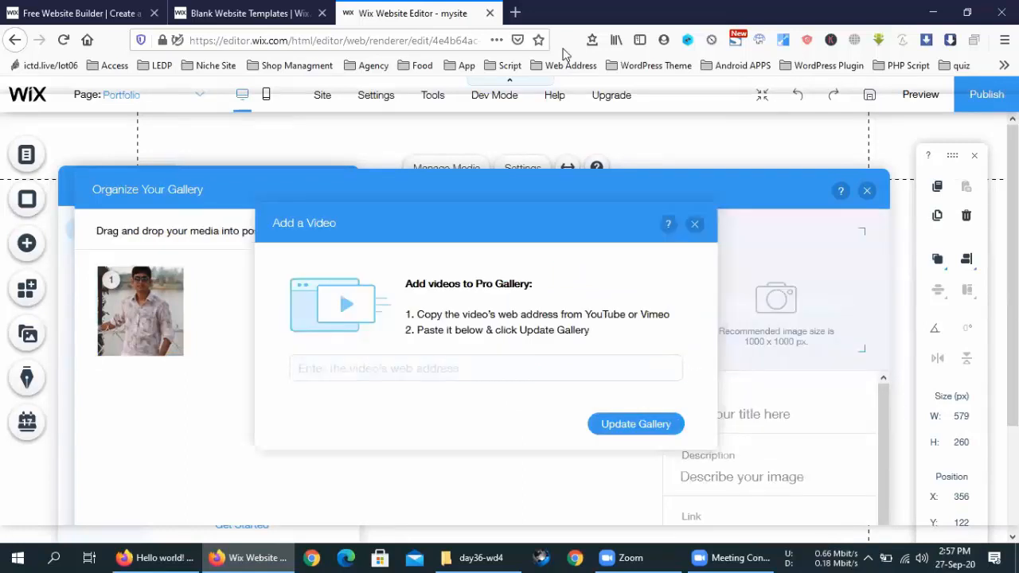
left_click(515, 13)
left_click(375, 261)
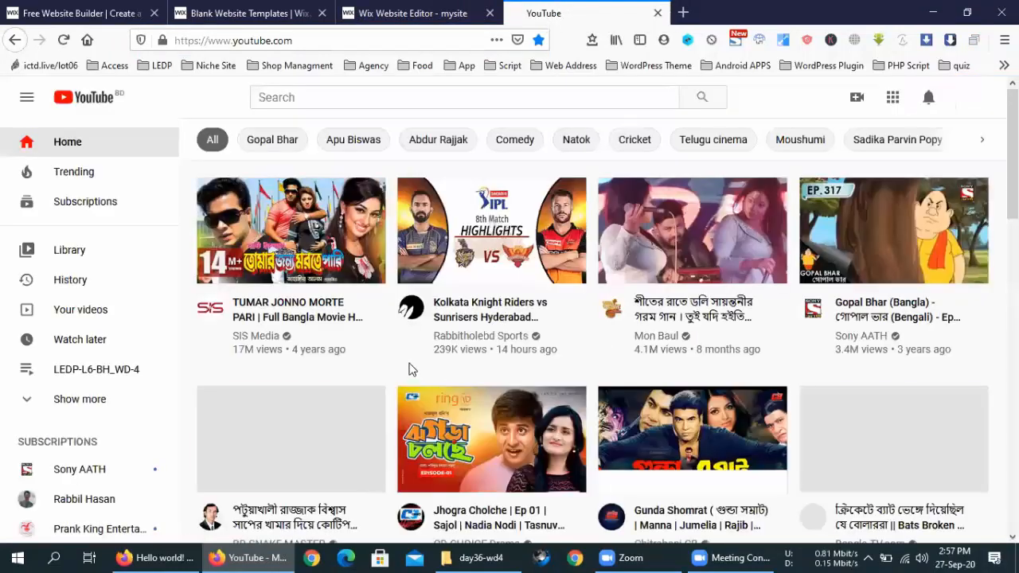
Step: Find the Sunn Raha Hai Rozana video on YouTube and open it in its own tab
scroll(408, 369, "down", 3)
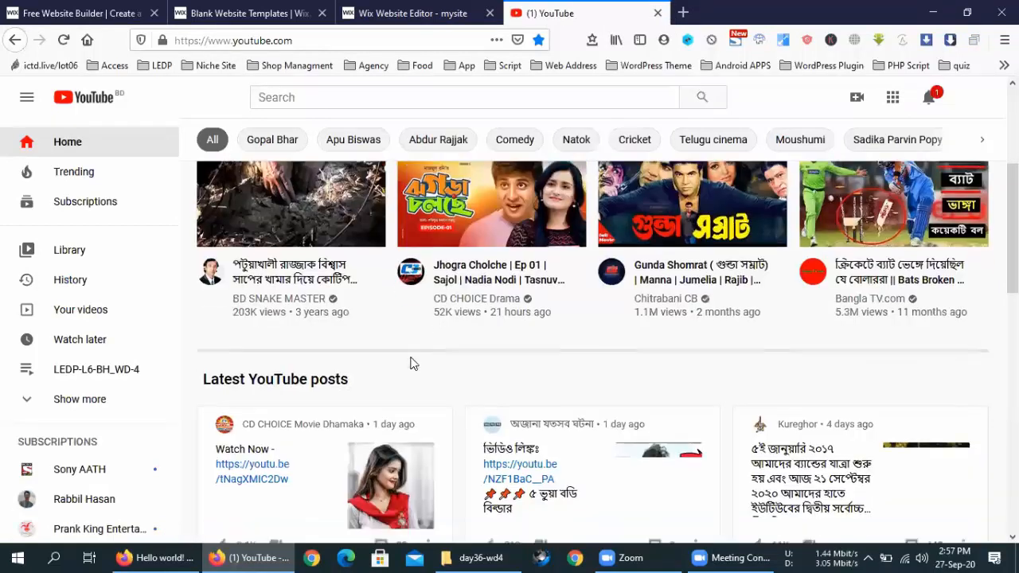
scroll(410, 364, "down", 6)
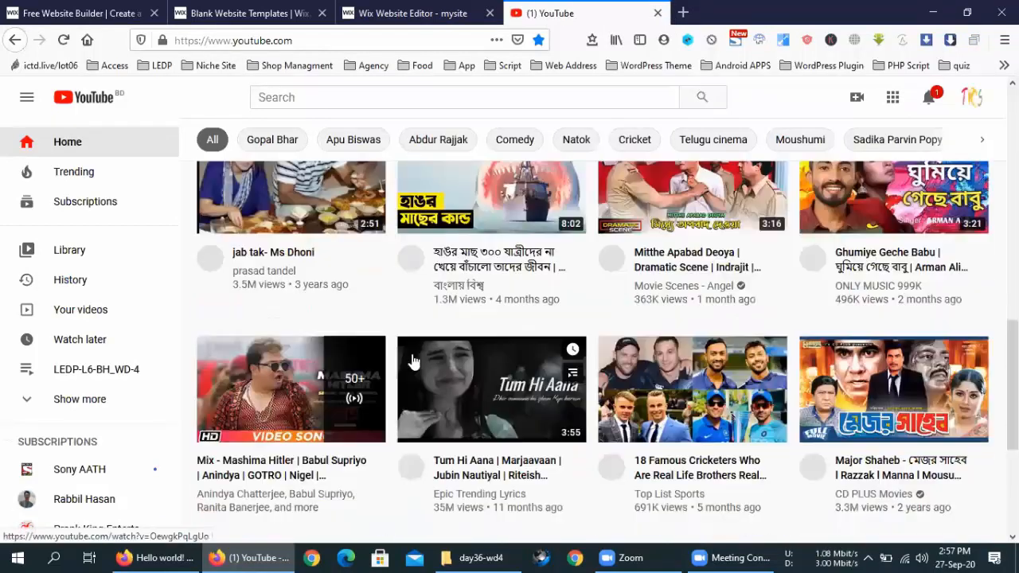
scroll(410, 362, "up", 2)
scroll(414, 361, "down", 5)
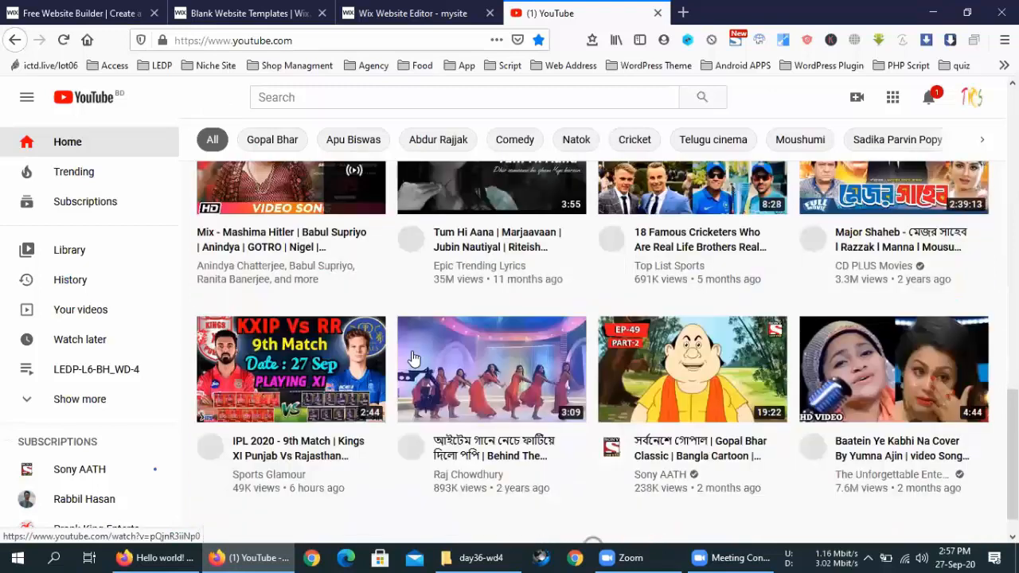
scroll(408, 354, "down", 5)
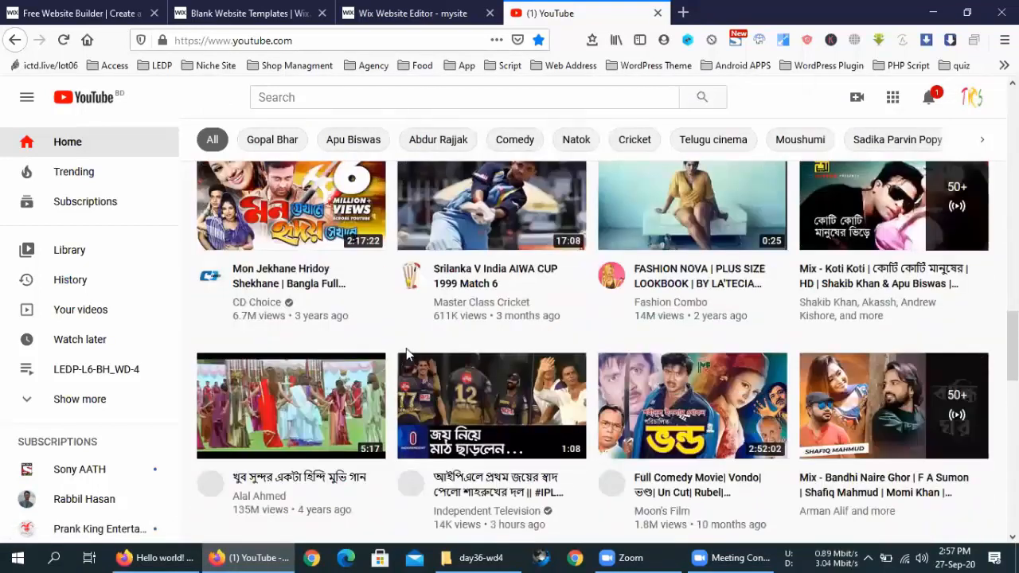
scroll(406, 348, "down", 5)
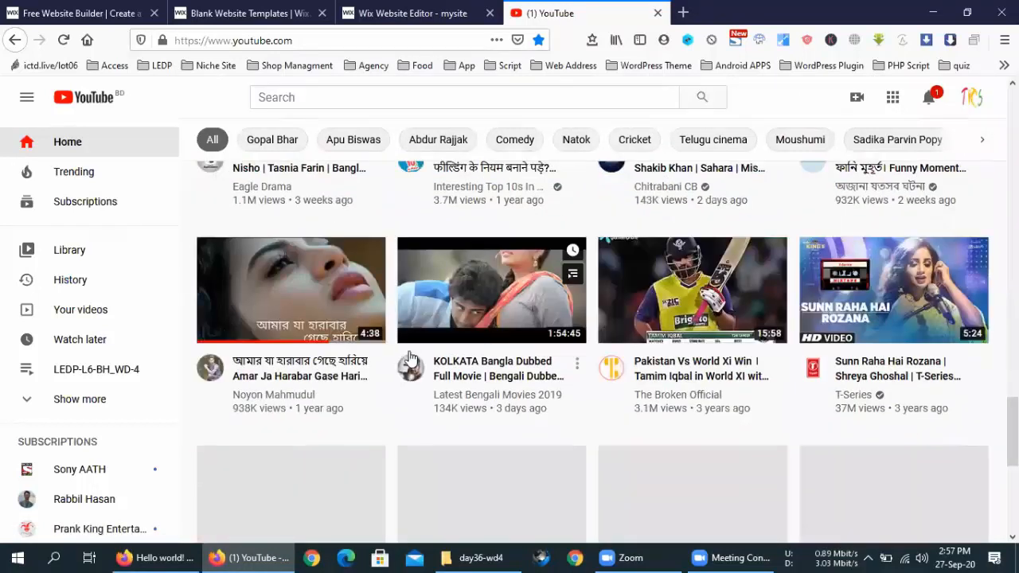
middle_click(875, 379)
Step: Copy the video's URL, close its tab and return to the Wix editor
scroll(673, 265, "up", 5)
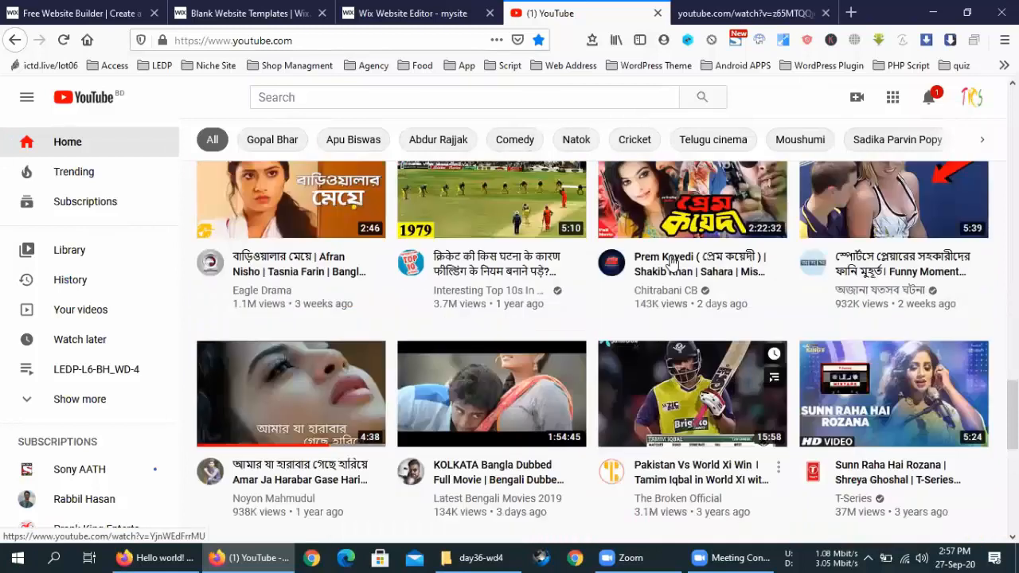
key("ctrl+Tab")
right_click(402, 42)
key("ctrl+c")
left_click(435, 87)
left_click(826, 13)
left_click(282, 6)
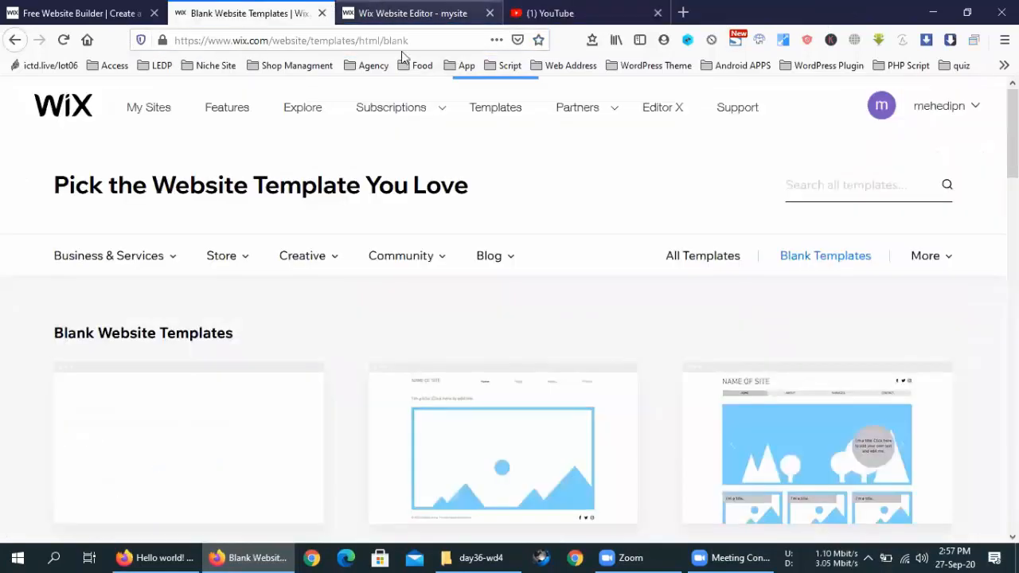
left_click(406, 13)
Step: Paste the copied YouTube URL into Add a Video and update the gallery
left_click(455, 366)
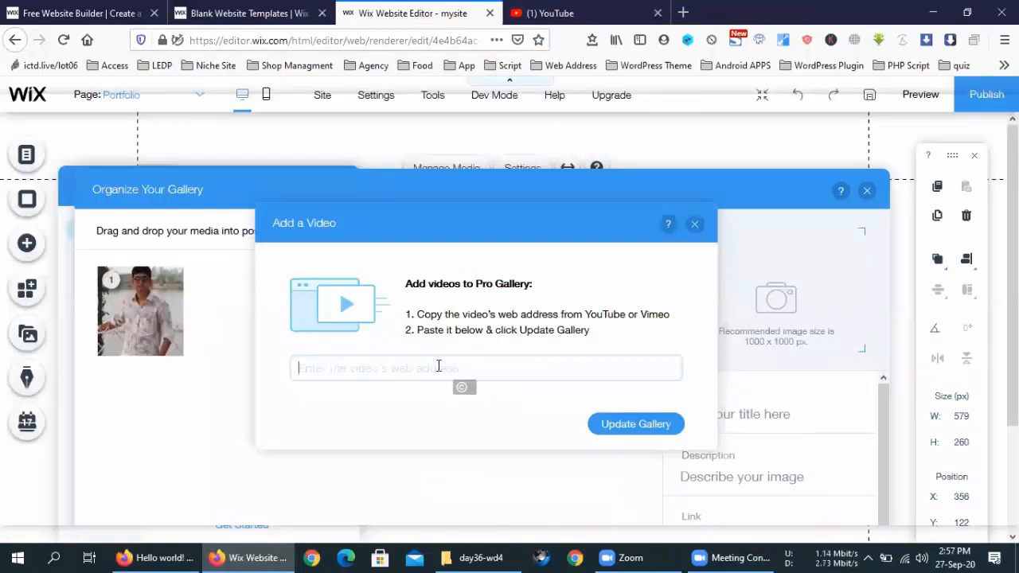
key("ctrl+v")
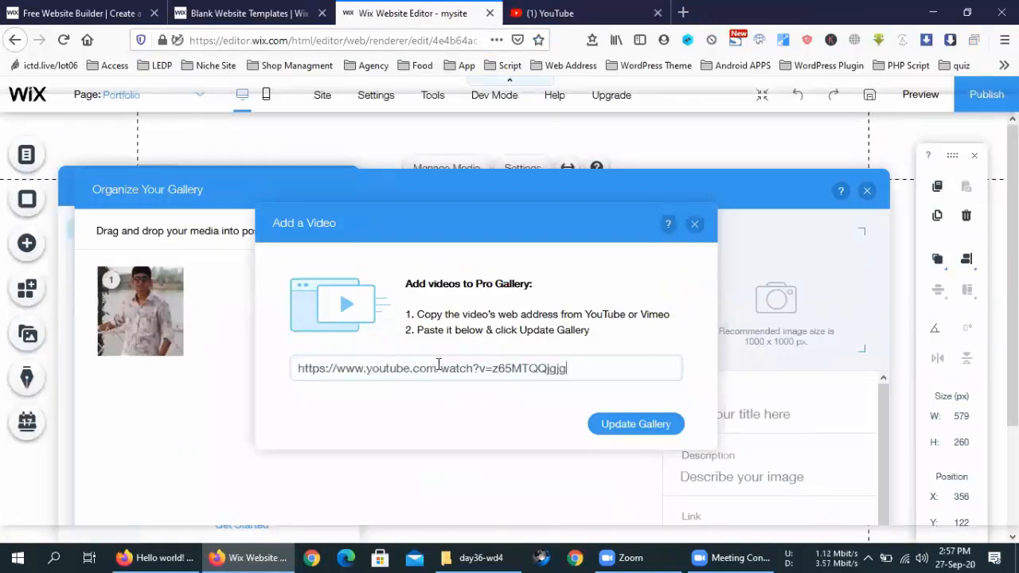
left_click(624, 430)
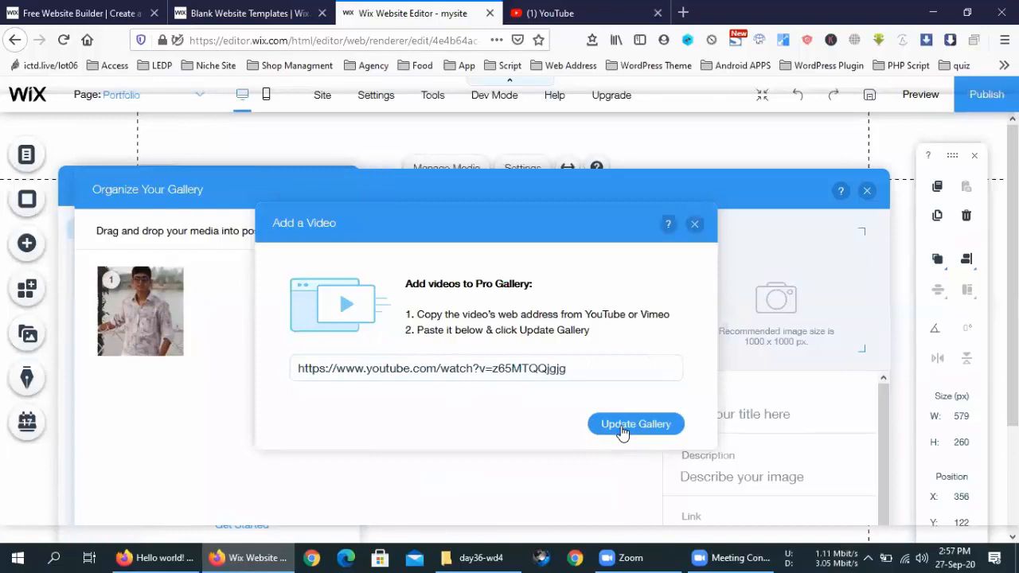
left_click(623, 429)
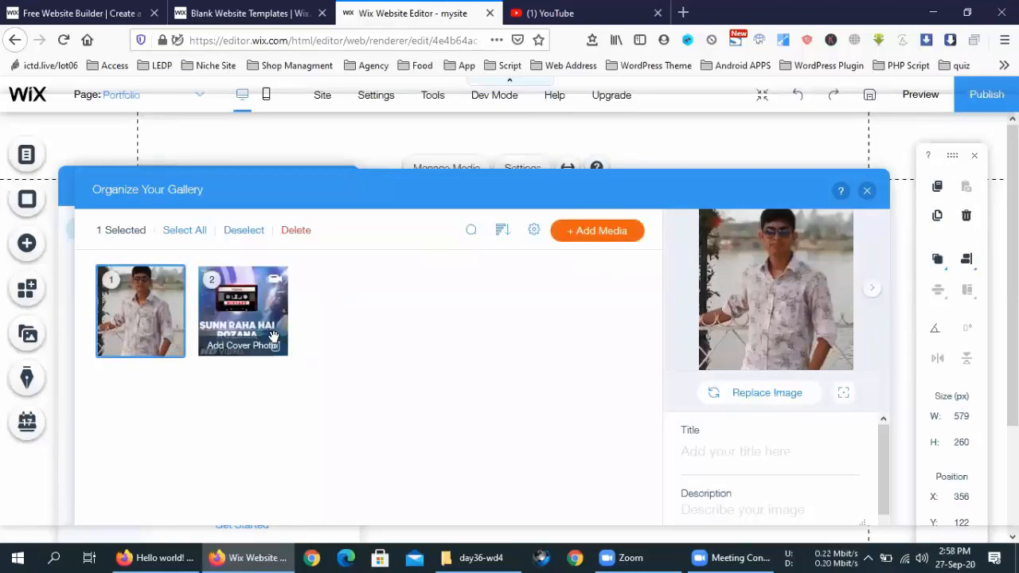
Step: Close the organizer, nudge the gallery slightly right, and reopen Manage Media
left_click(273, 336)
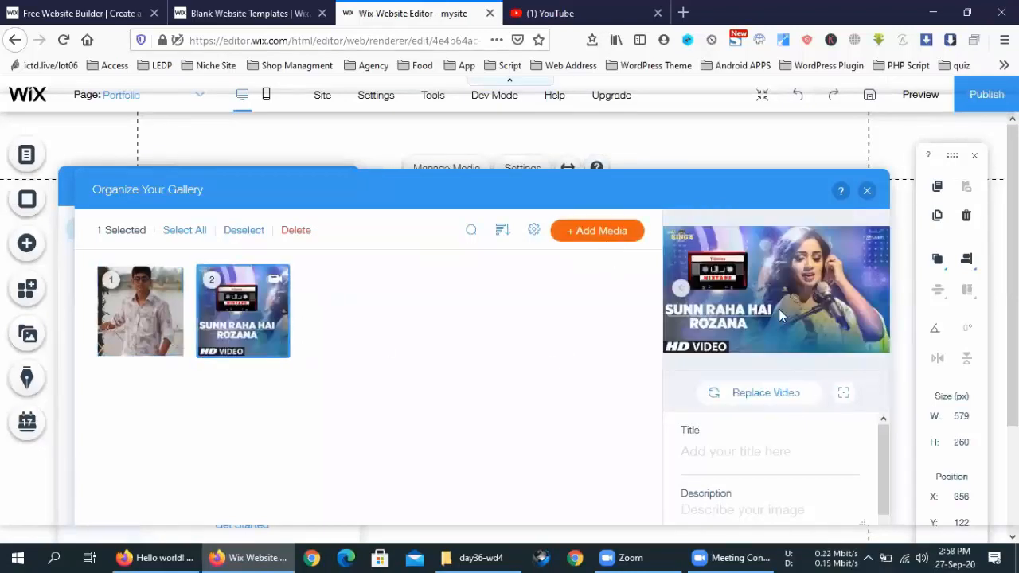
left_click_drag(719, 191, 577, 424)
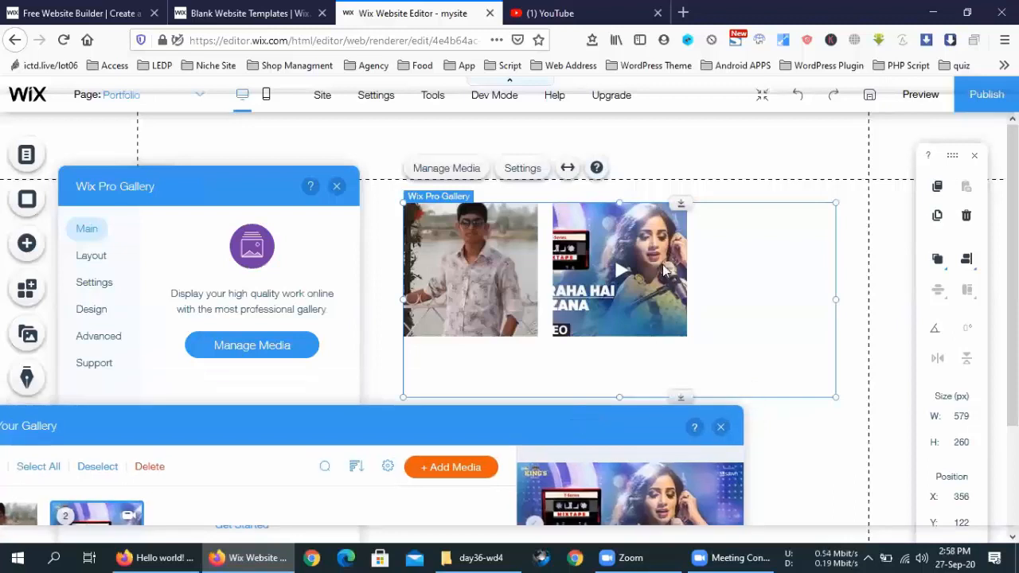
left_click(720, 427)
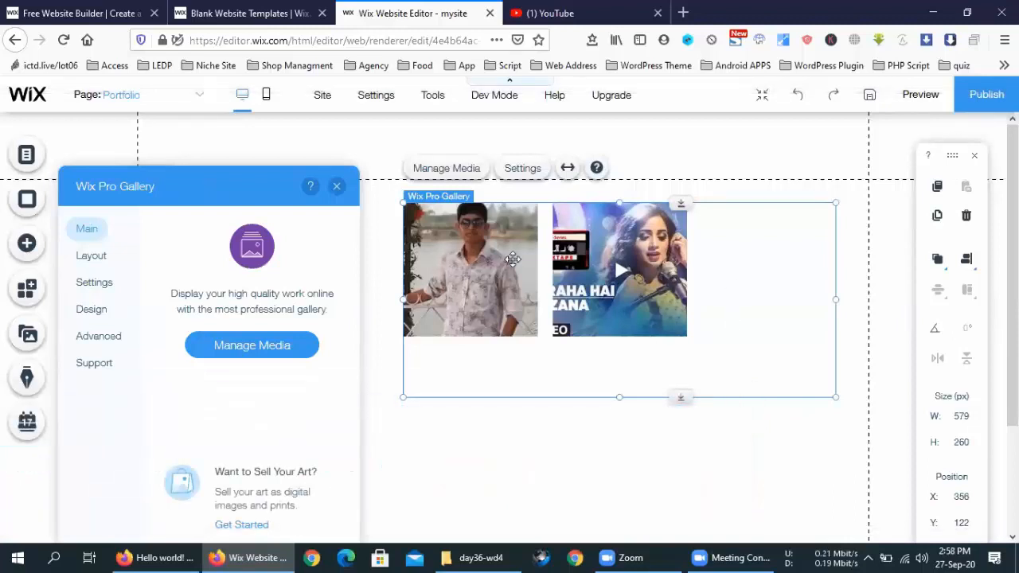
left_click(337, 186)
left_click_drag(463, 281, 491, 265)
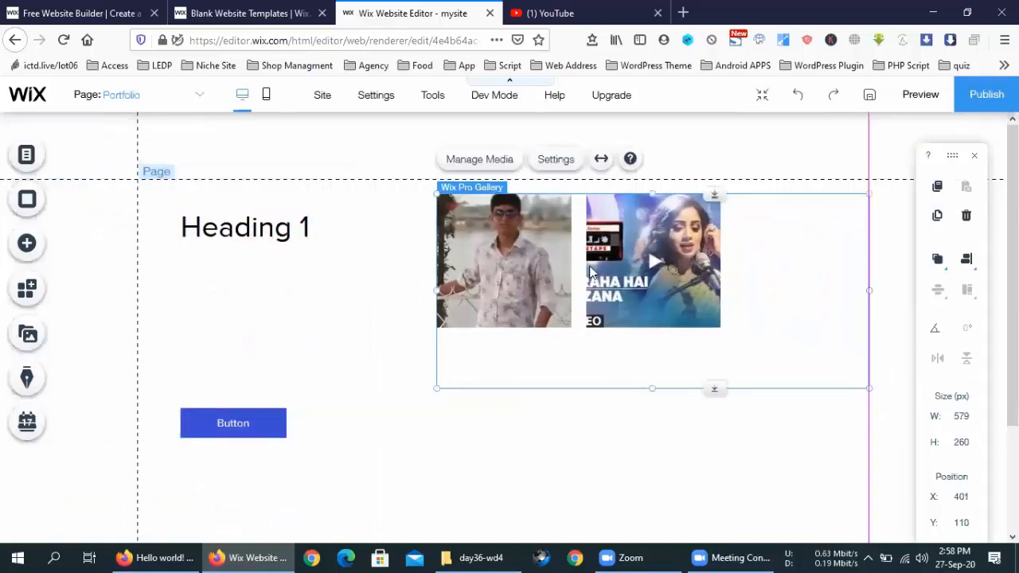
double_click(551, 251)
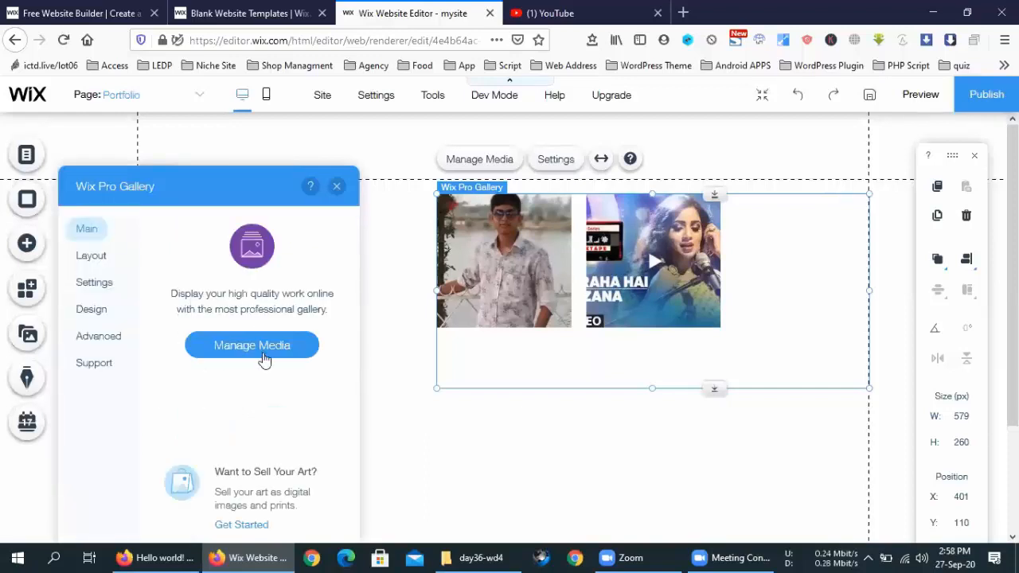
left_click(264, 360)
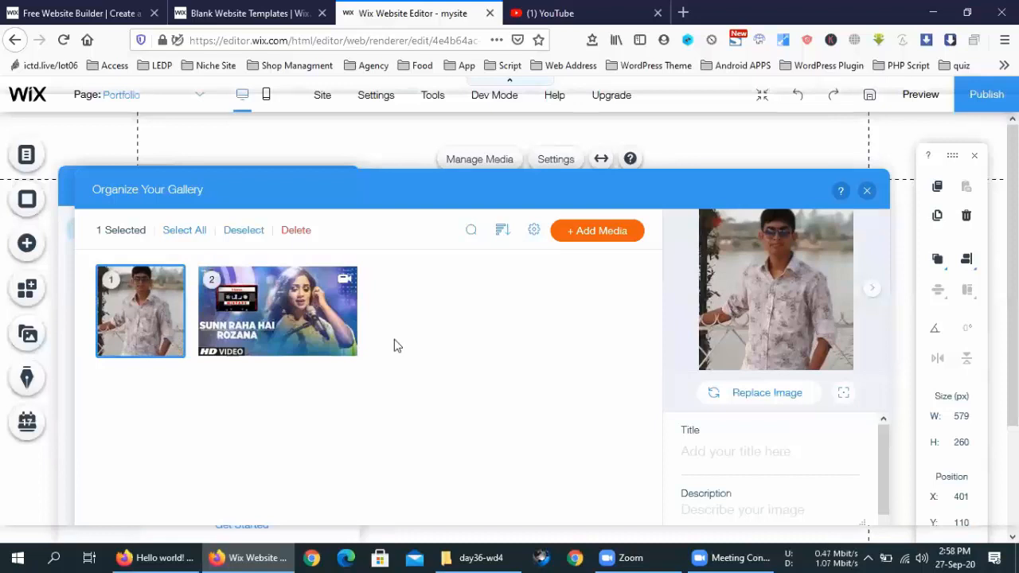
Step: Reorder the items so the YouTube video comes first, then close the organizer
left_click_drag(154, 299, 354, 311)
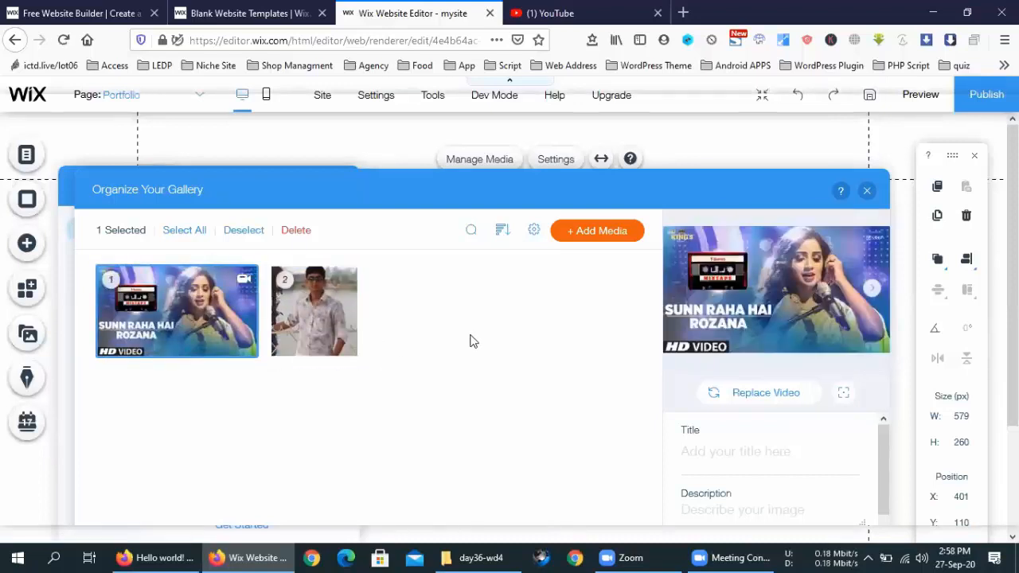
left_click_drag(501, 187, 483, 243)
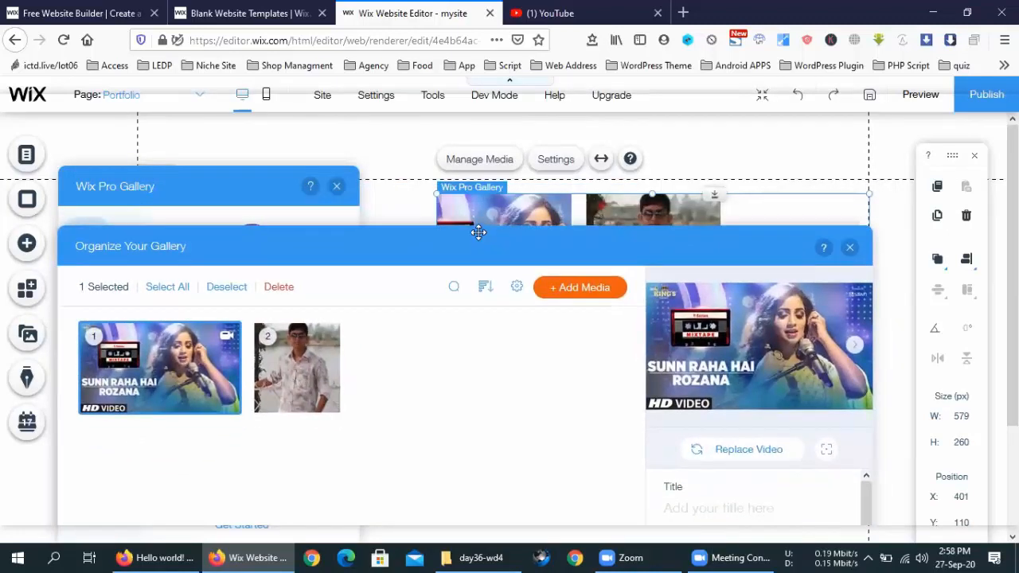
left_click_drag(291, 362, 132, 360)
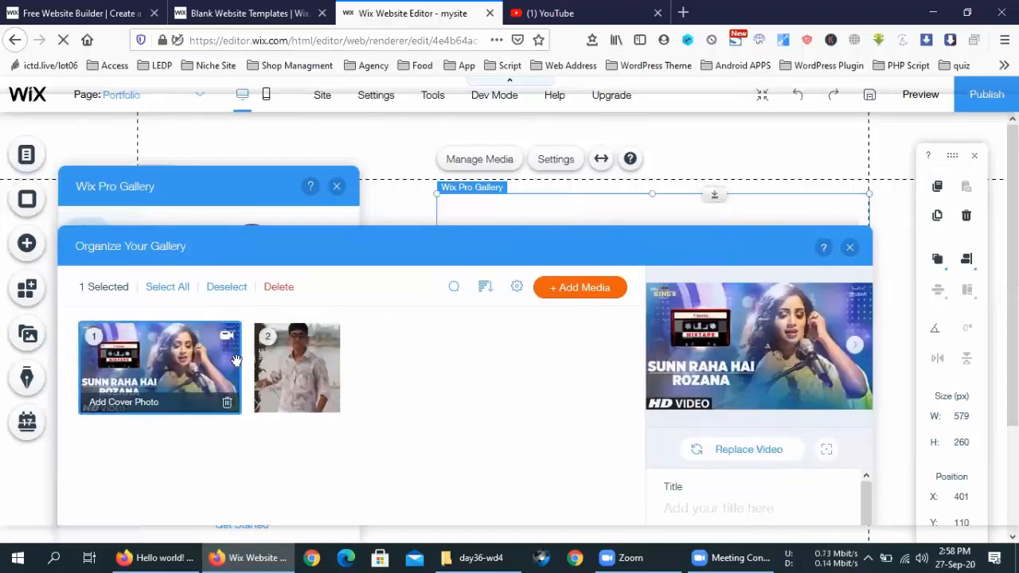
left_click_drag(353, 365, 155, 368)
left_click_drag(223, 372, 143, 368)
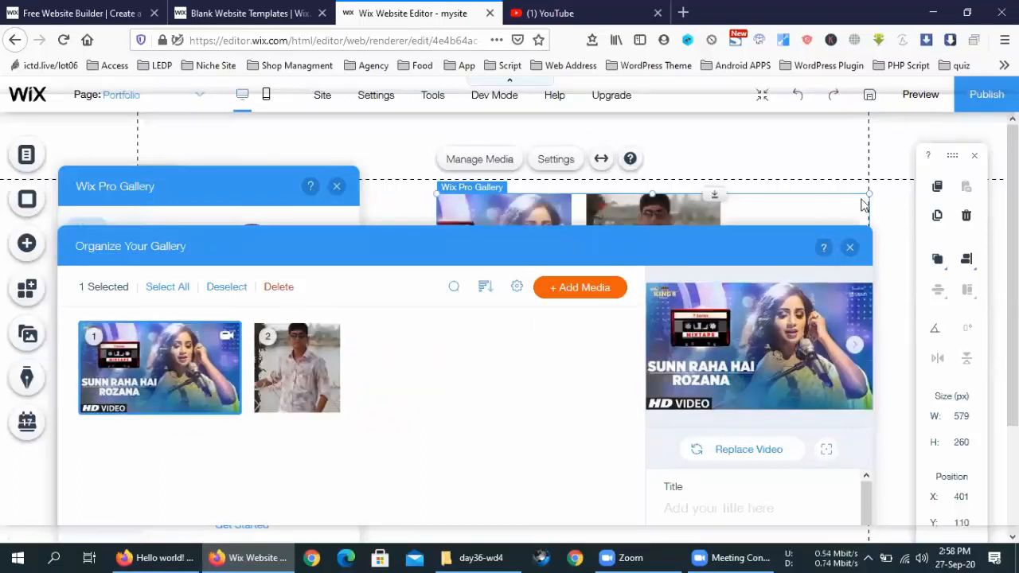
left_click(849, 247)
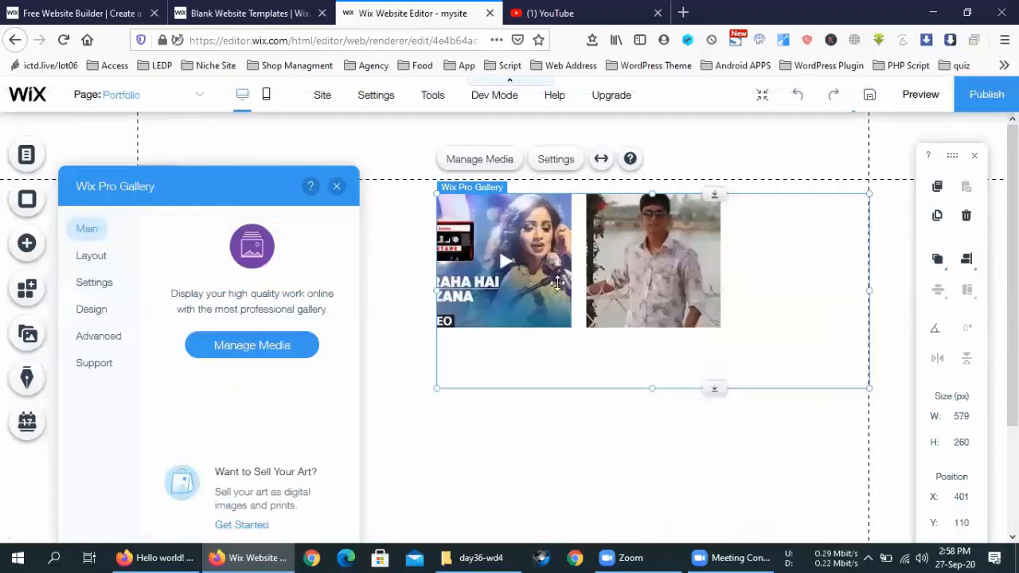
Step: Drag the Button up to sit just below Heading 1 at position 57, 251
left_click(741, 446)
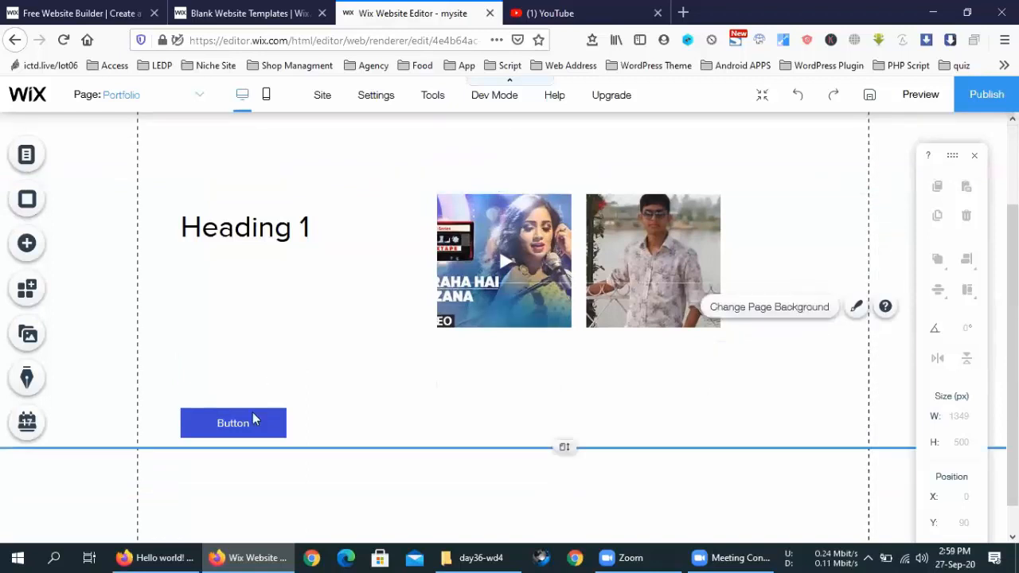
scroll(246, 360, "down", 2)
scroll(246, 380, "up", 2)
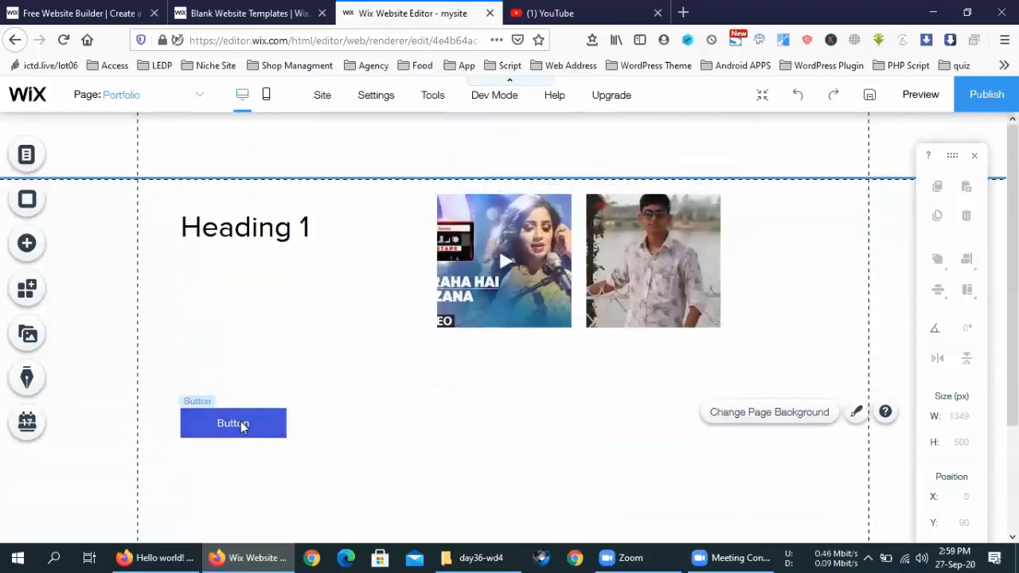
left_click(241, 421)
left_click_drag(228, 422, 227, 285)
left_click_drag(225, 316, 225, 330)
left_click(500, 438)
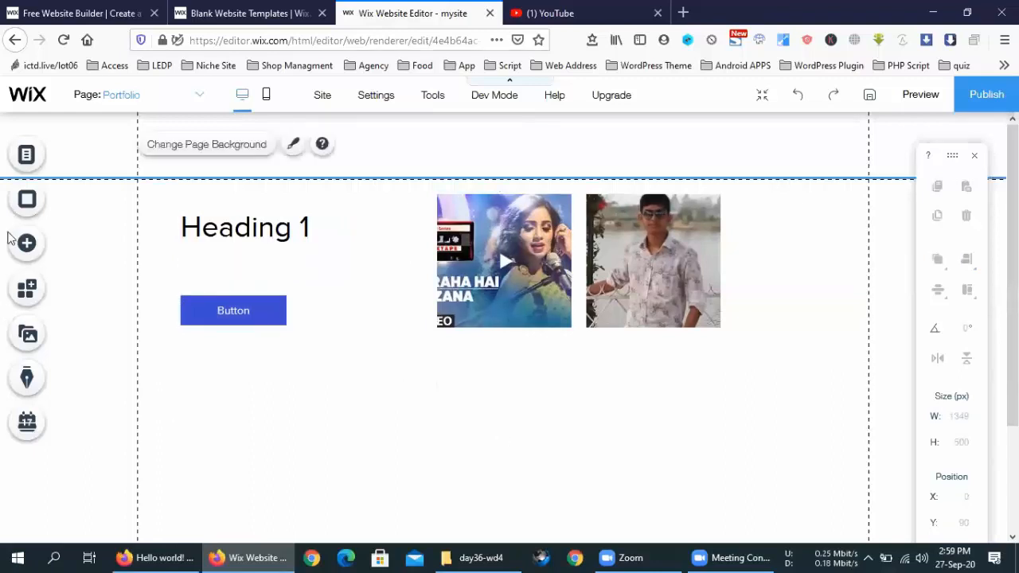
Step: In the Add panel's Blog category, choose to add a blog to the site
left_click(26, 243)
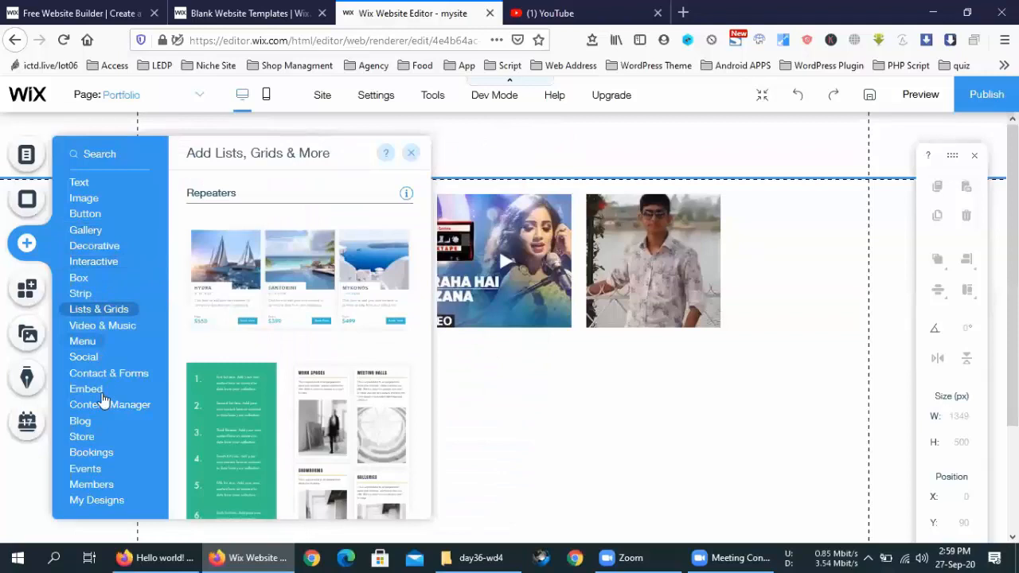
mouse_move(83, 422)
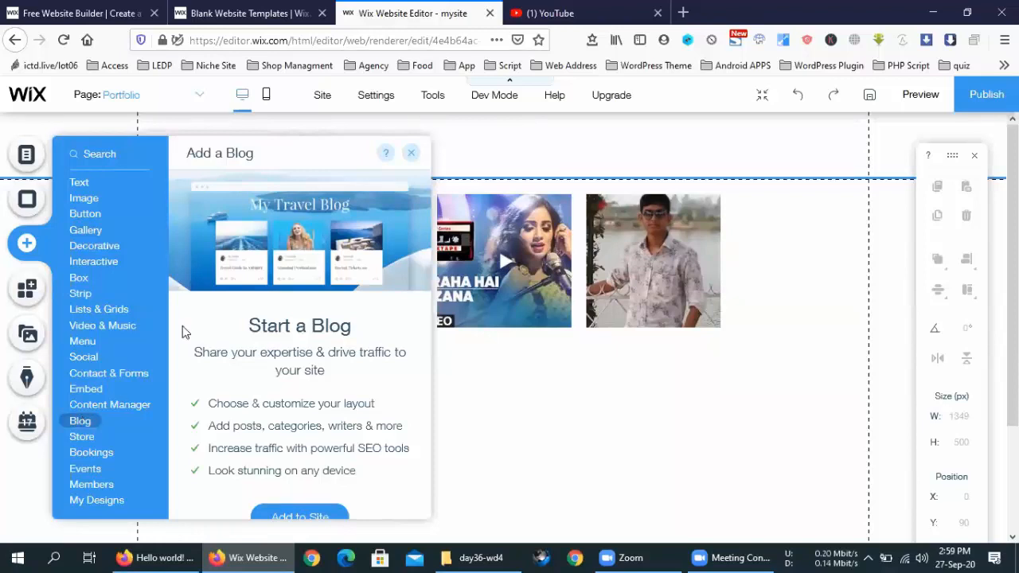
scroll(274, 293, "down", 2)
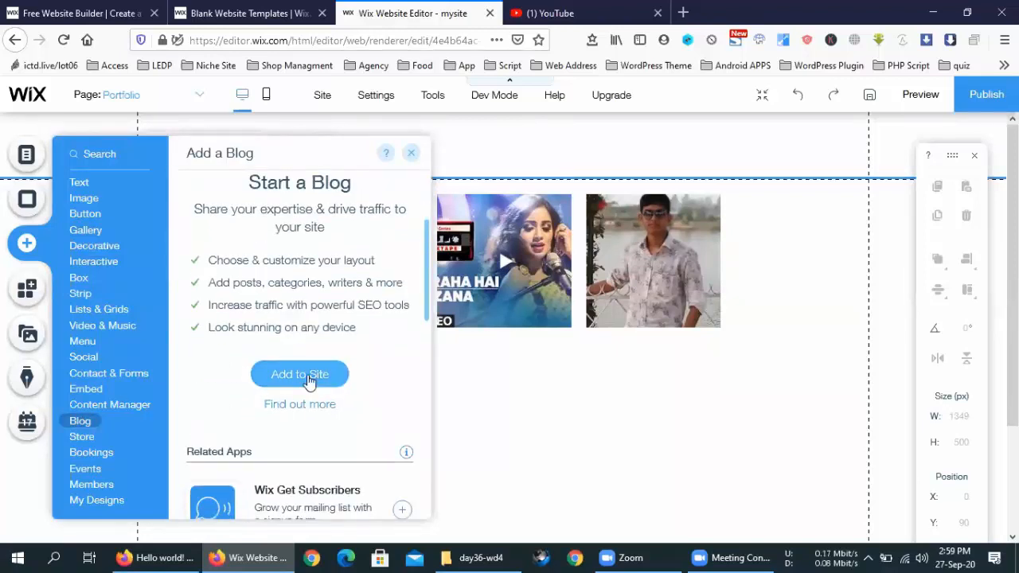
scroll(309, 380, "down", 3)
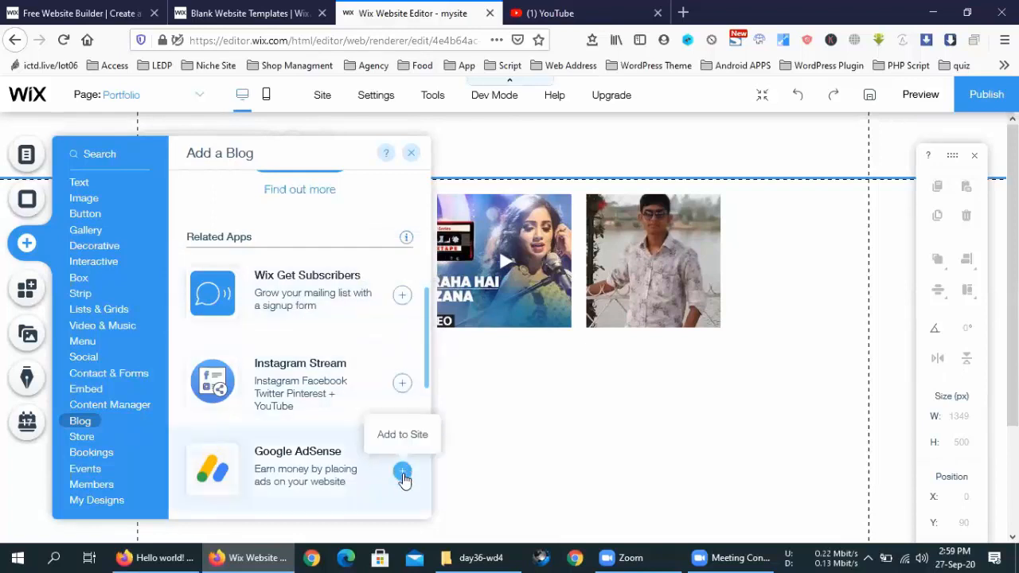
scroll(404, 478, "down", 2)
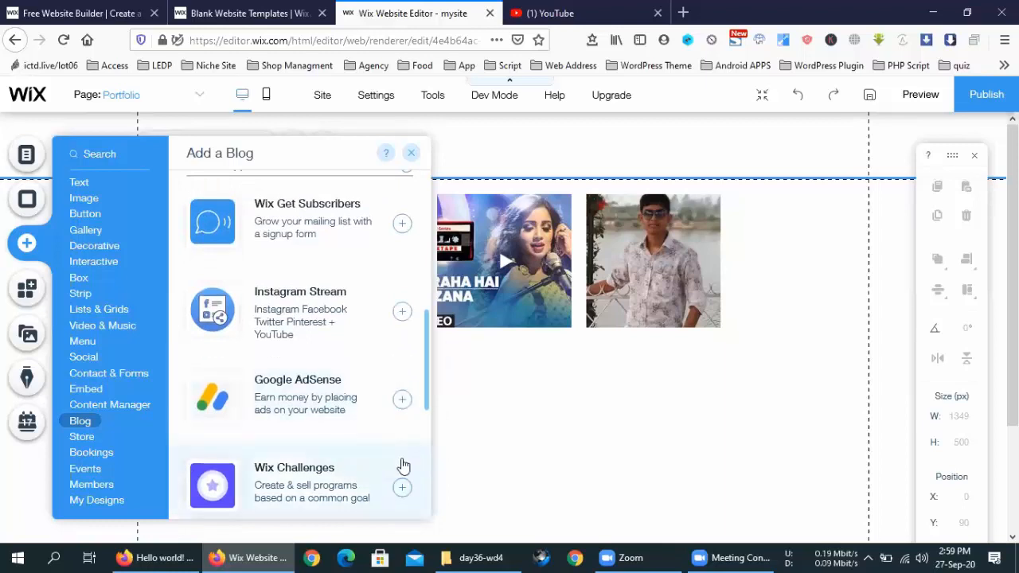
scroll(352, 442, "up", 10)
scroll(315, 395, "down", 3)
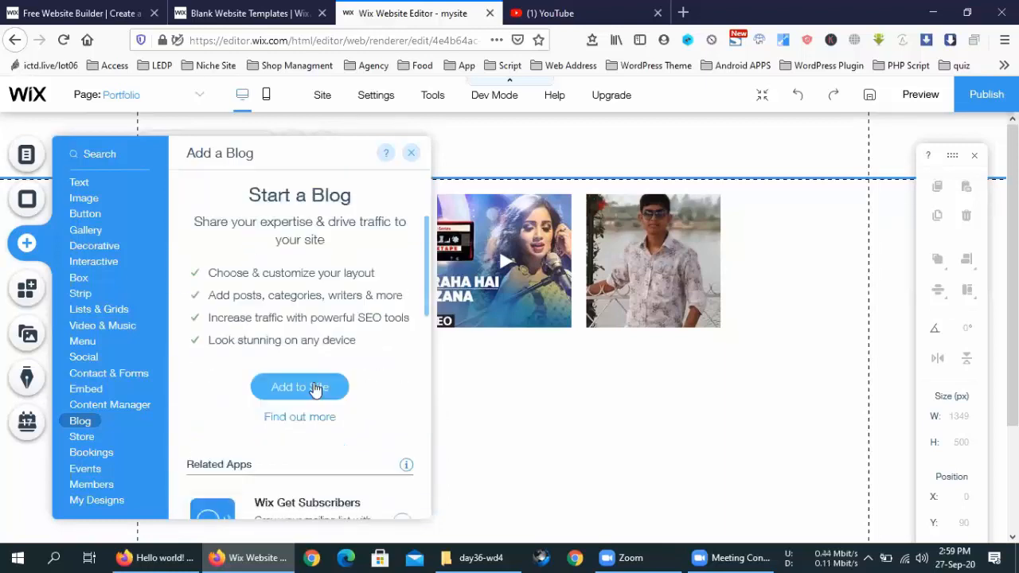
left_click(315, 375)
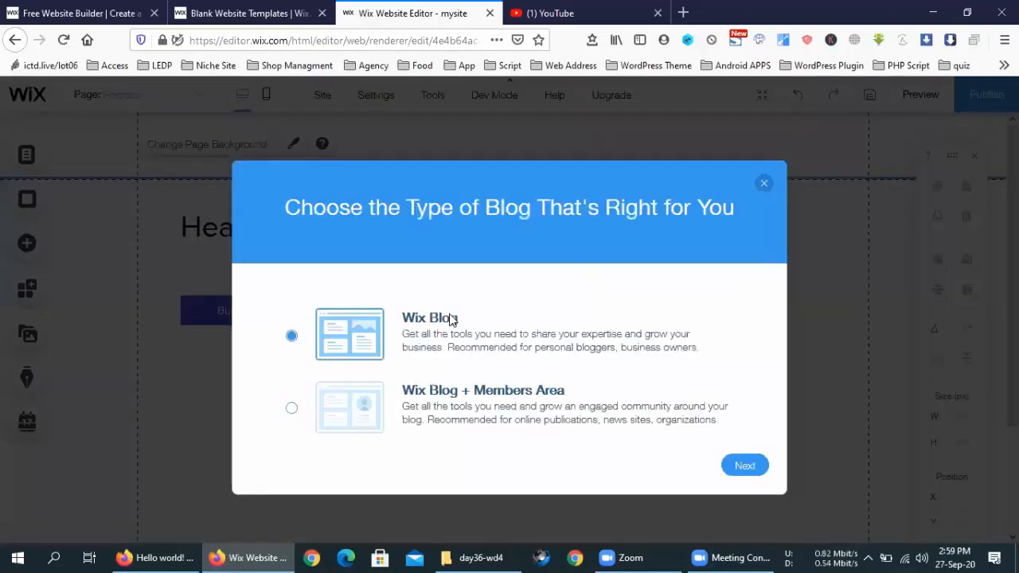
Step: Continue with the plain Wix Blog, then open Manage Posts for the new blog feed
left_click(746, 466)
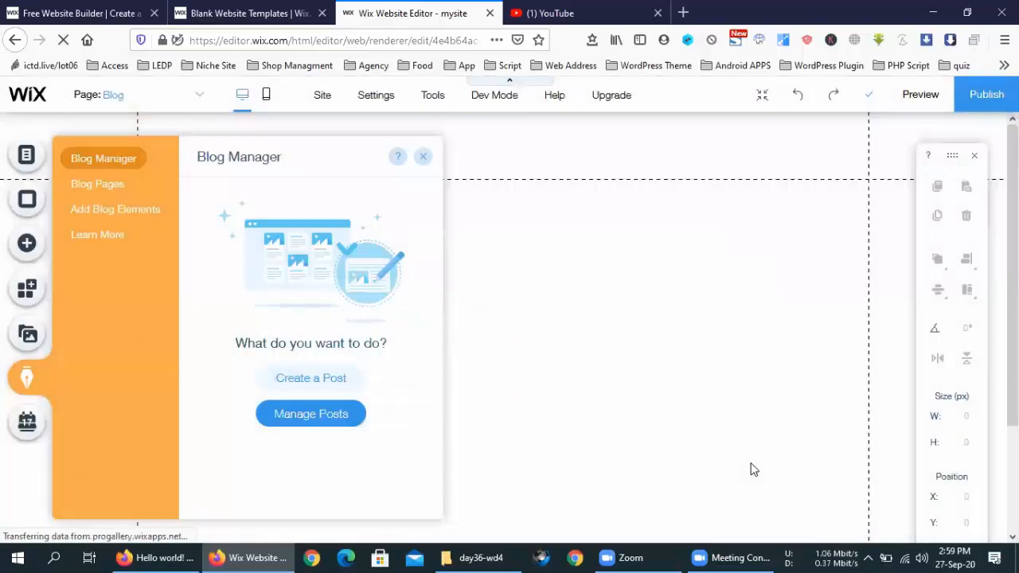
left_click(538, 310)
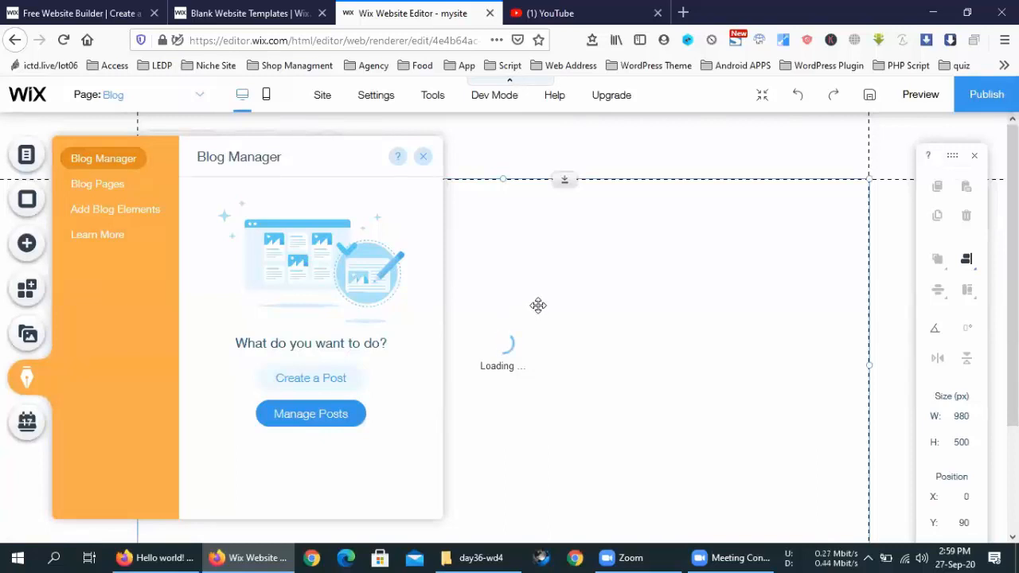
scroll(538, 306, "down", 3)
scroll(538, 306, "down", 3)
left_click(324, 416)
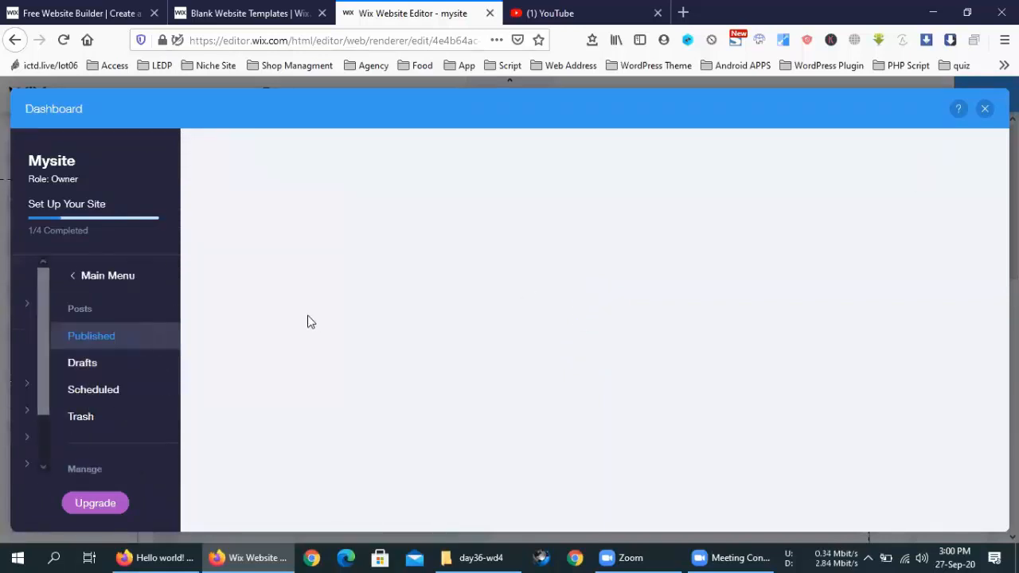
Step: Create and save a new blog category named 'Untitled Category'
scroll(97, 395, "down", 1)
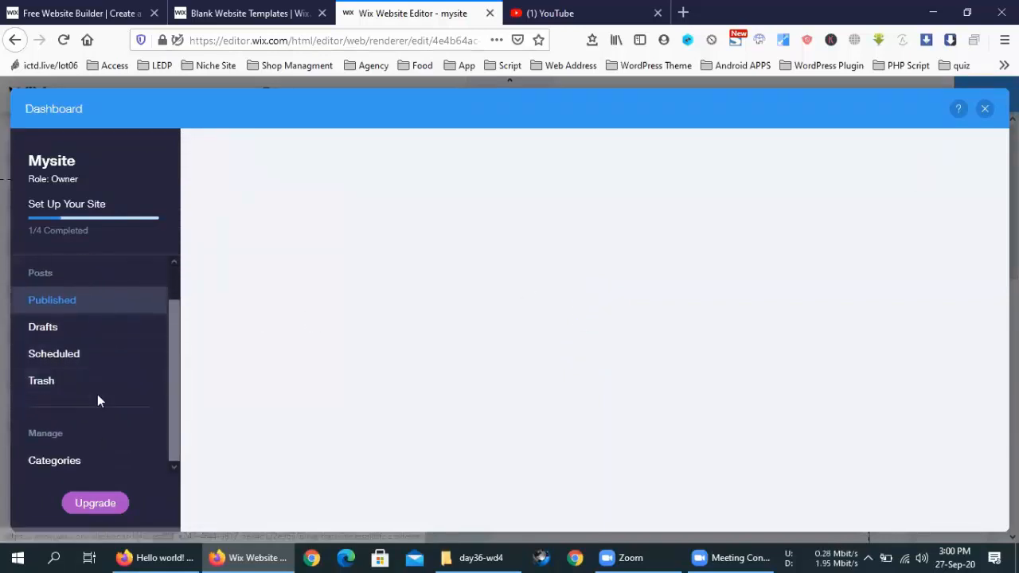
scroll(97, 395, "up", 1)
scroll(88, 404, "down", 1)
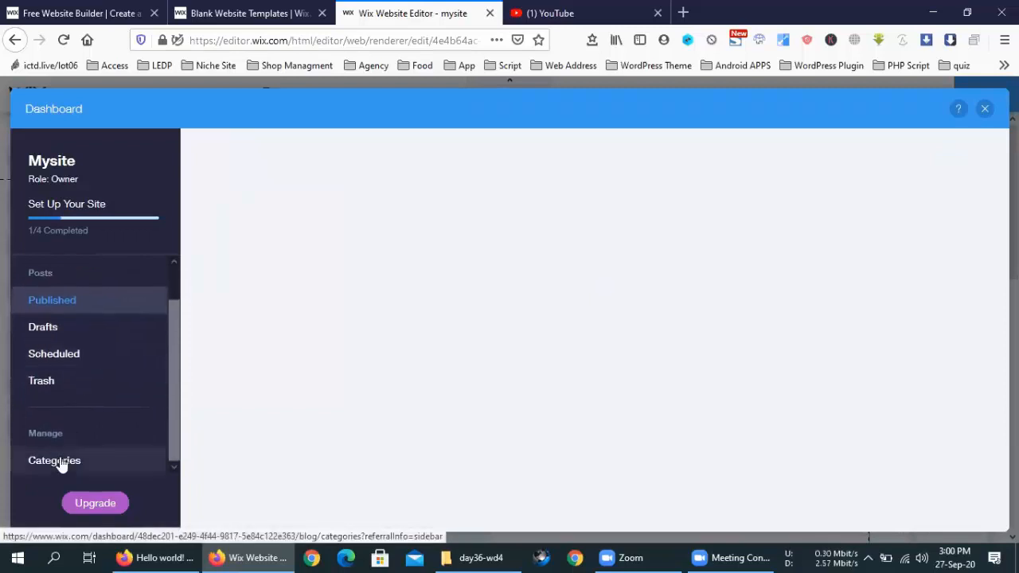
left_click(54, 461)
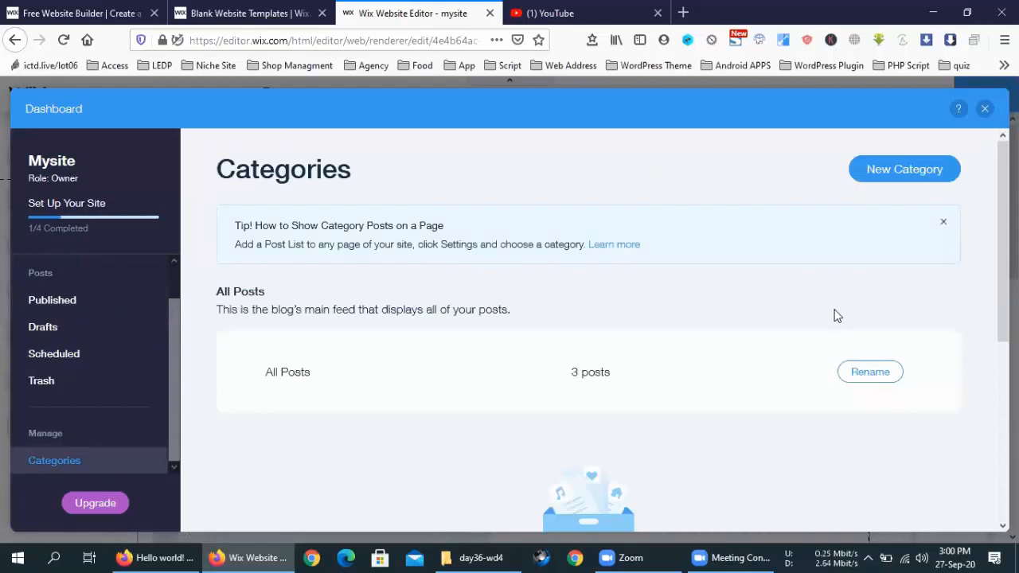
left_click(906, 171)
double_click(404, 341)
scroll(569, 266, "down", 2)
scroll(568, 266, "up", 2)
left_click(911, 199)
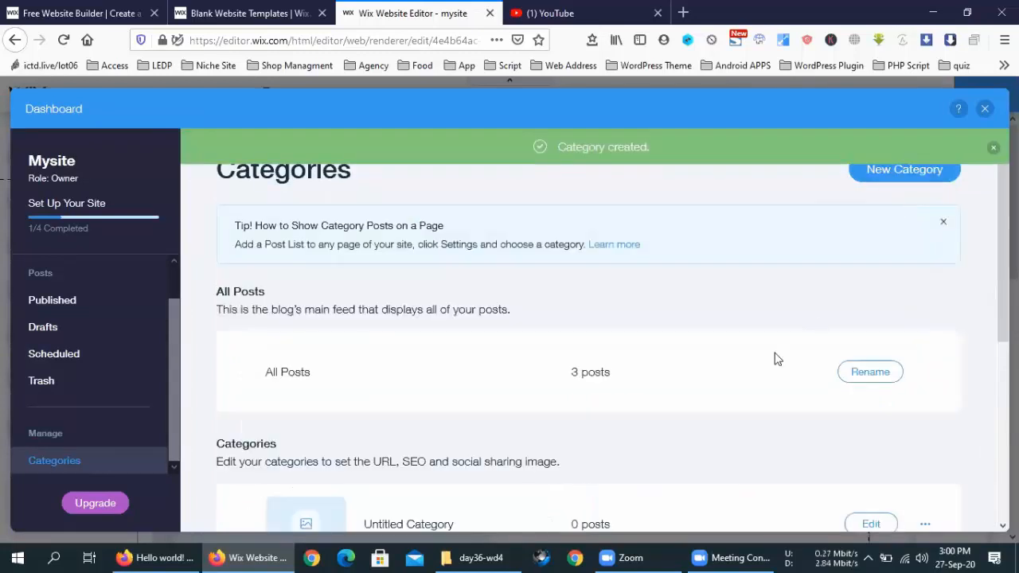
Step: Add and save a second category labelled 'Untitled Categoryty', then return to the editor
scroll(778, 375, "down", 3)
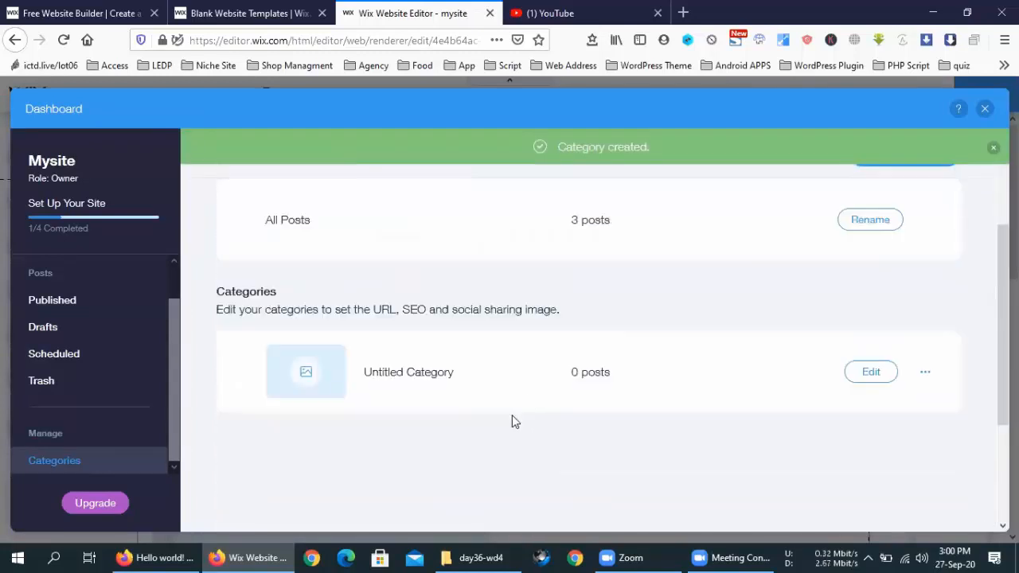
scroll(789, 377, "up", 3)
left_click(904, 171)
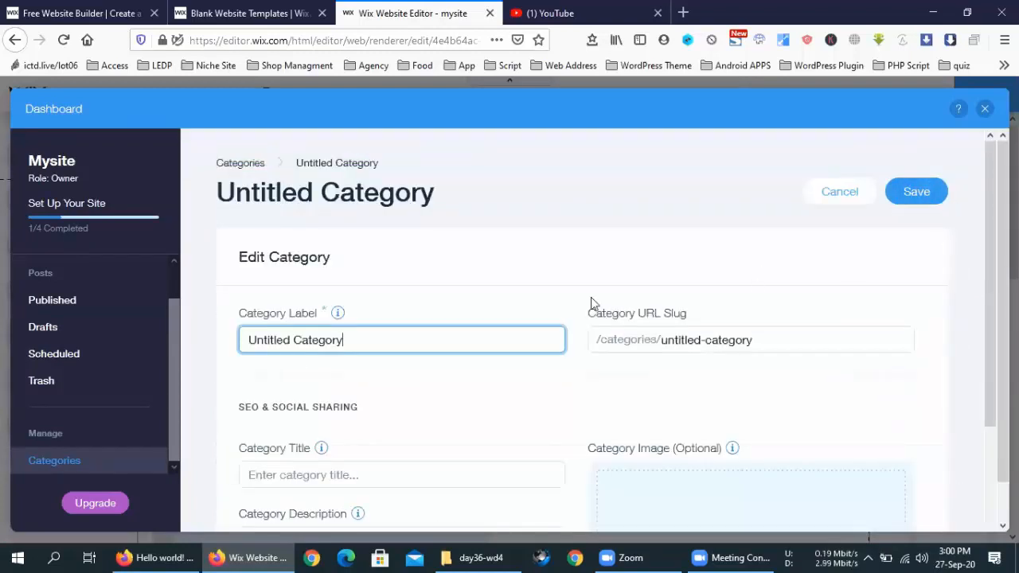
type("ty")
left_click(925, 203)
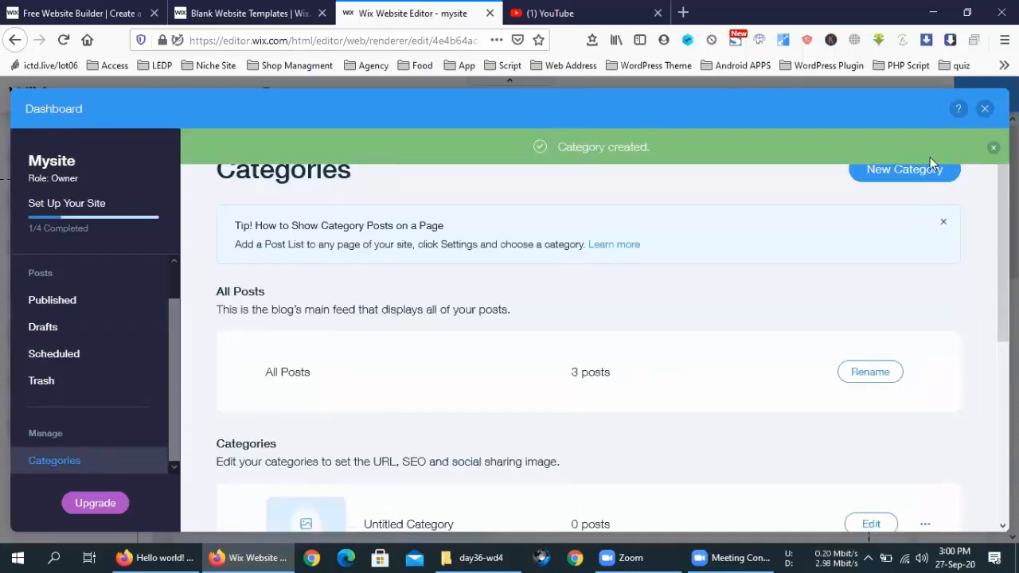
scroll(796, 274, "down", 2)
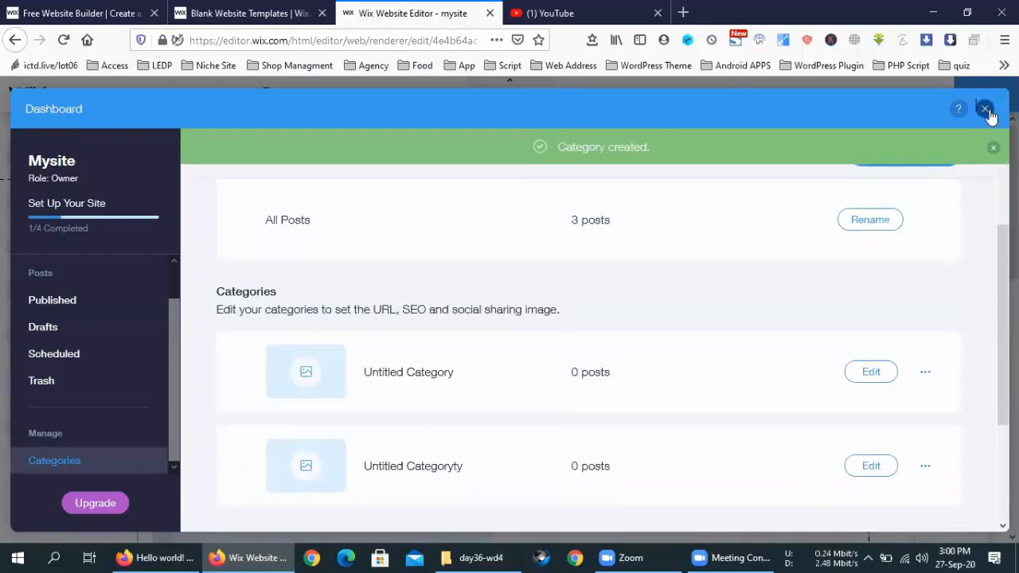
left_click(986, 109)
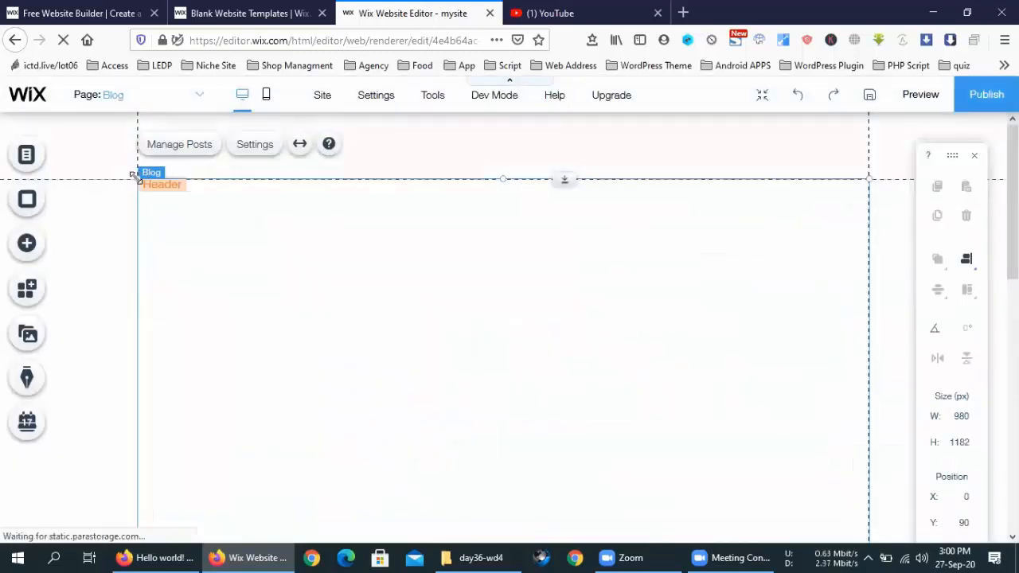
left_click_drag(132, 175, 551, 404)
scroll(353, 294, "down", 3)
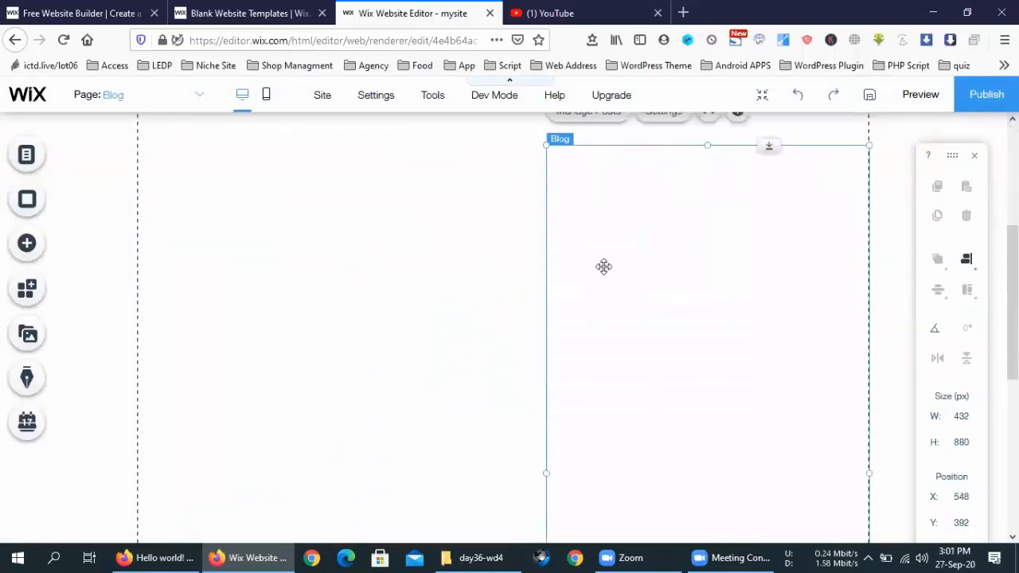
scroll(603, 266, "down", 5)
left_click_drag(710, 416, 709, 199)
scroll(481, 297, "up", 4)
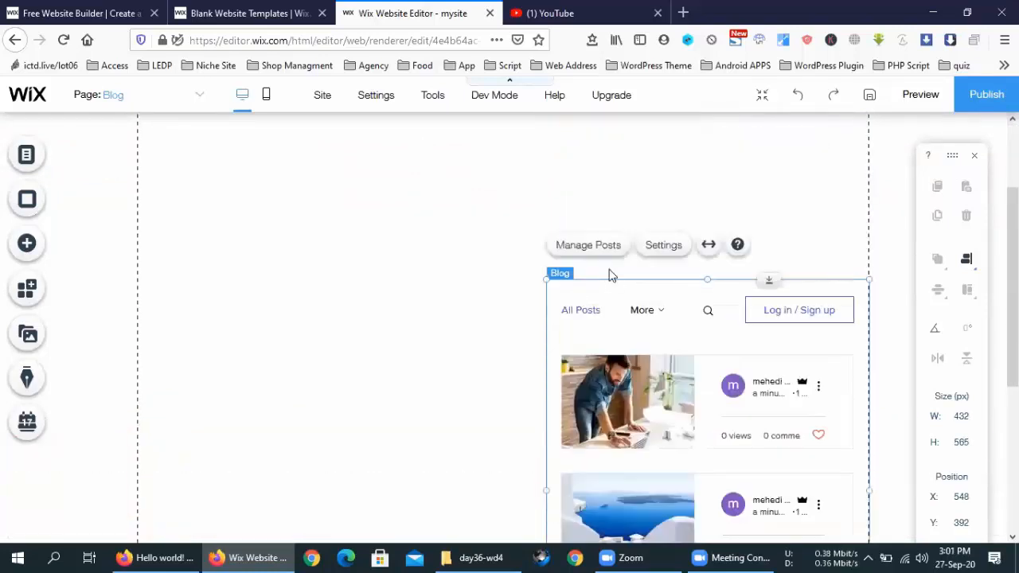
left_click_drag(542, 277, 395, 387)
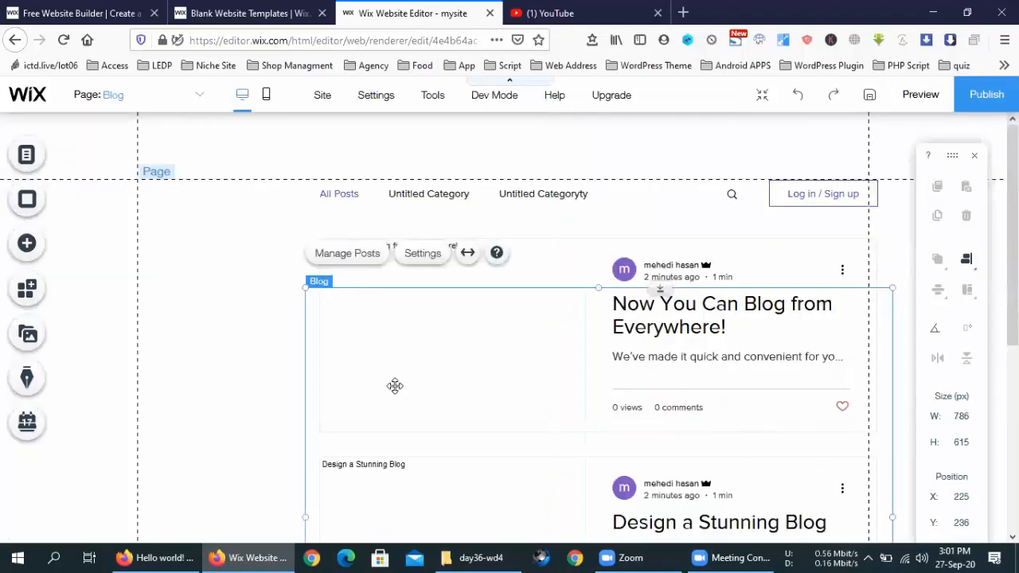
right_click(395, 386)
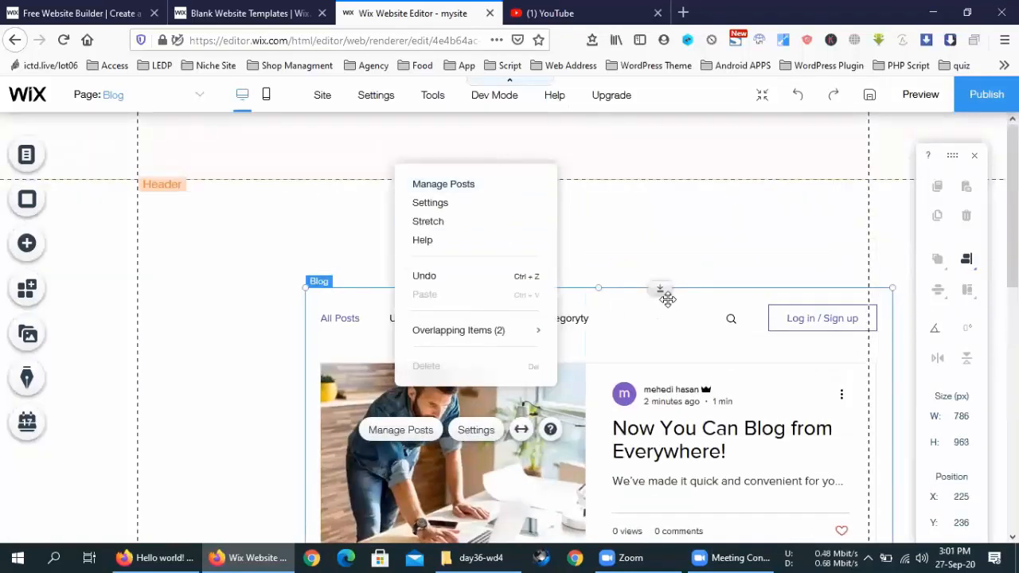
left_click_drag(661, 290, 530, 191)
left_click_drag(291, 173, 155, 144)
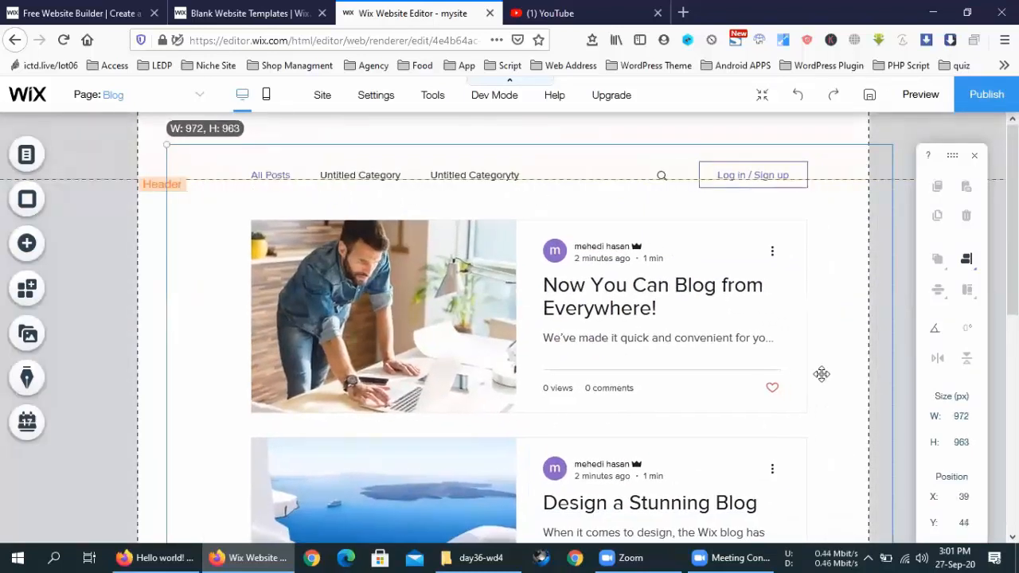
left_click(659, 330)
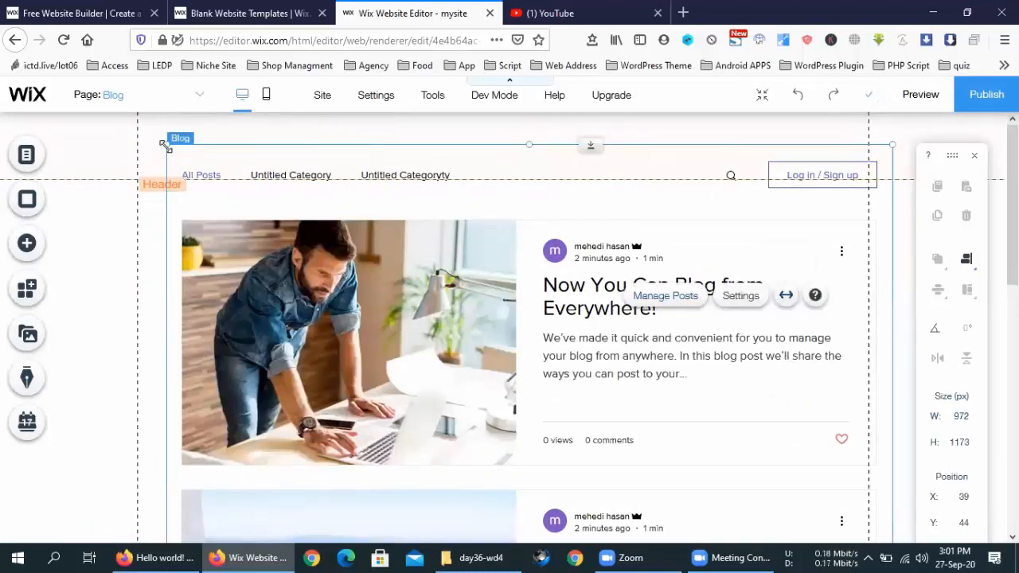
left_click_drag(250, 187, 253, 181)
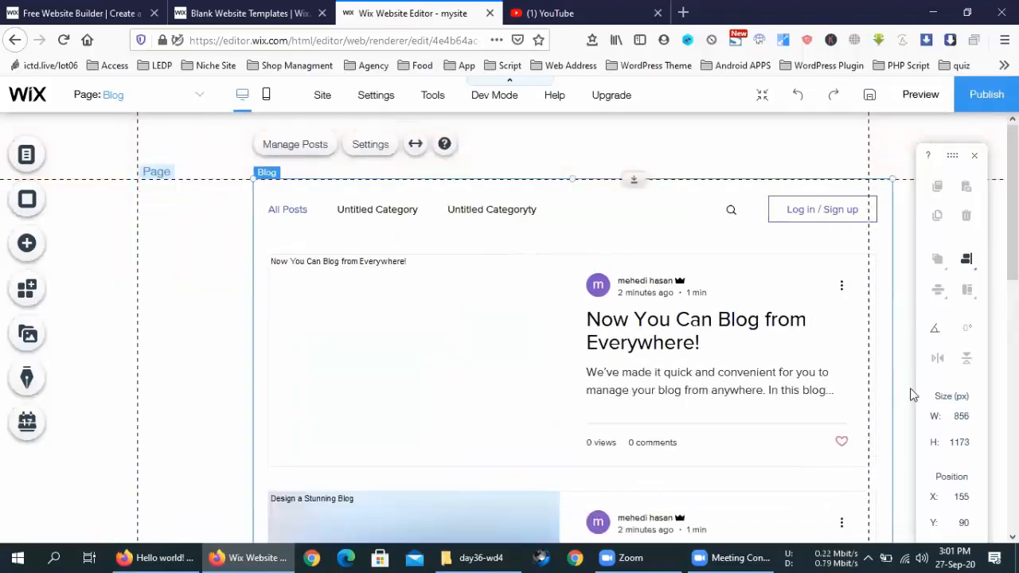
left_click_drag(891, 384, 852, 379)
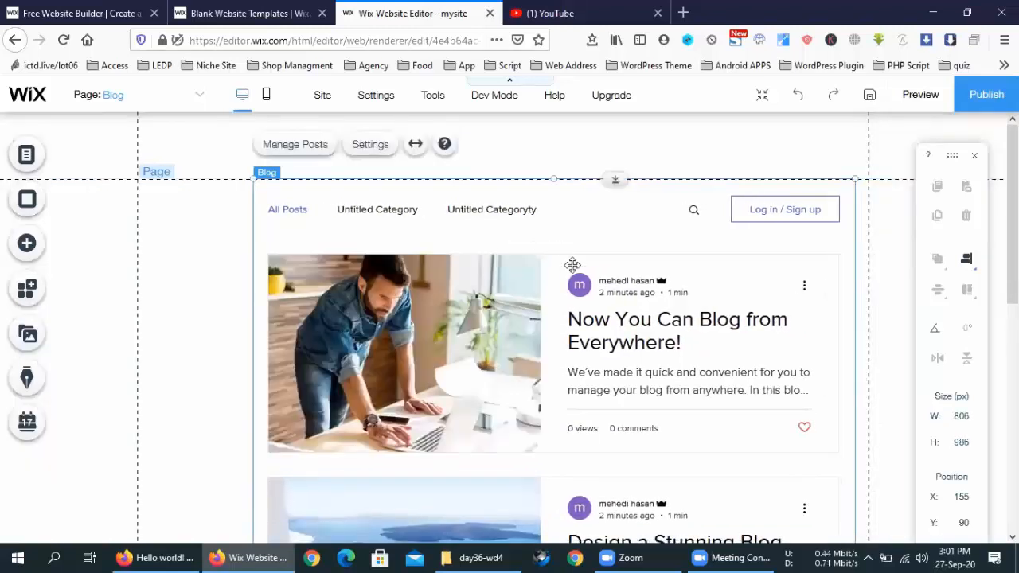
scroll(682, 406, "down", 5)
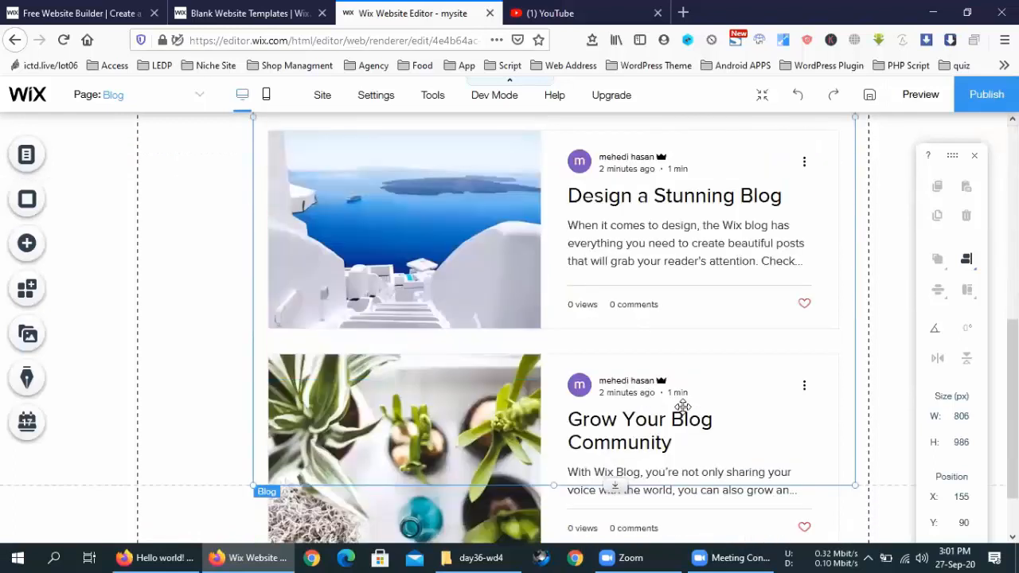
scroll(683, 406, "down", 2)
scroll(648, 378, "up", 5)
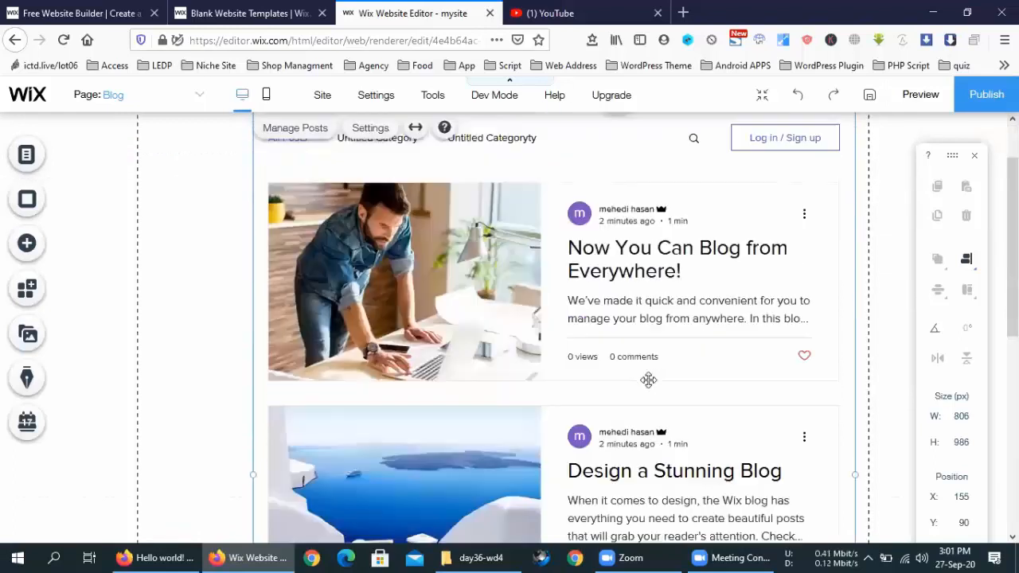
double_click(564, 300)
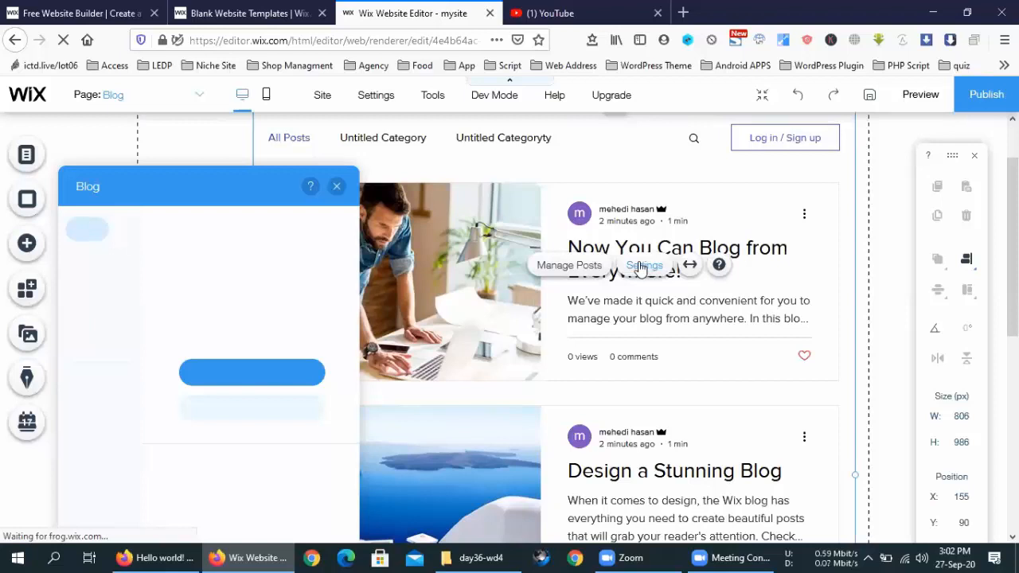
left_click(338, 188)
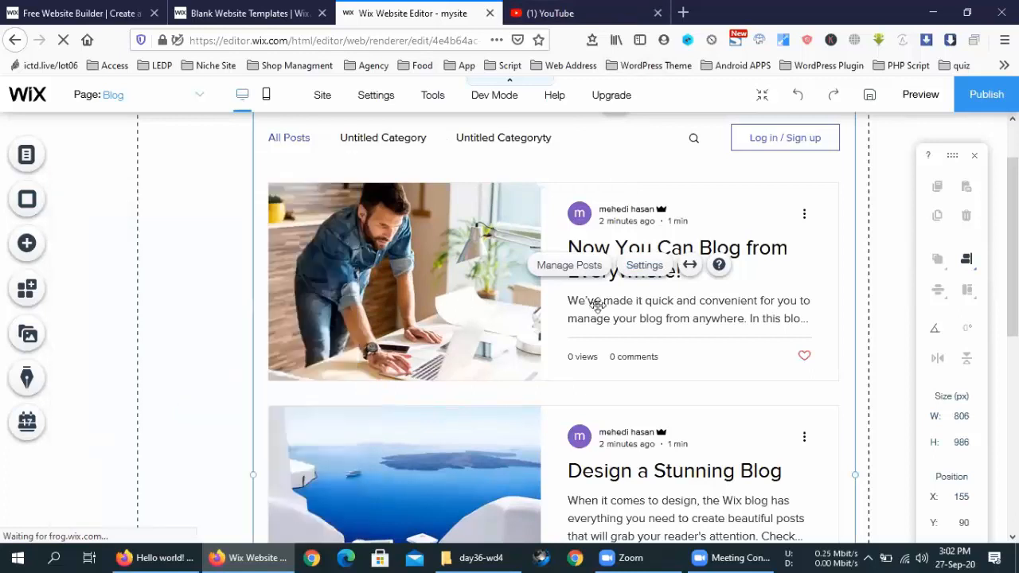
left_click(645, 269)
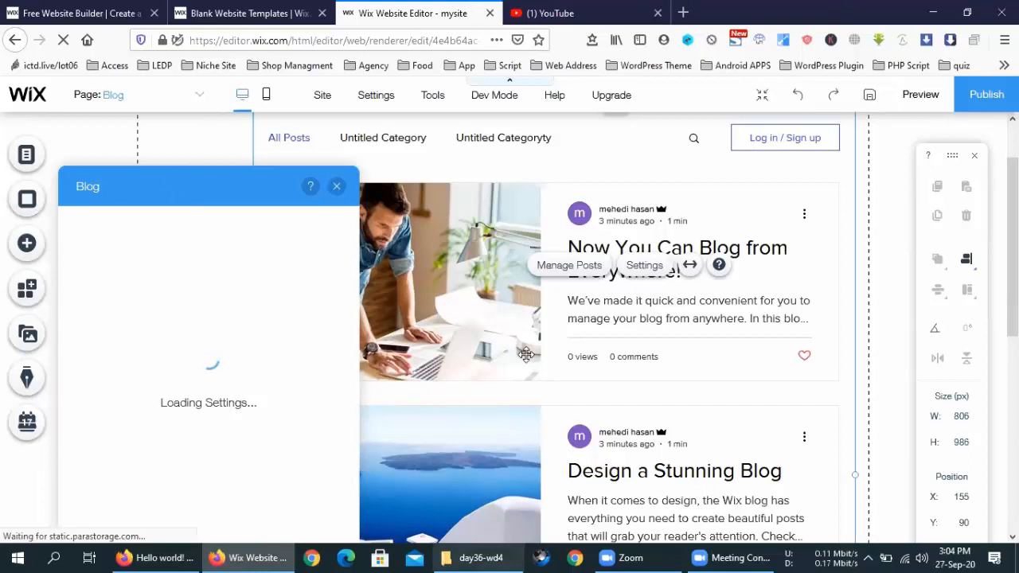
left_click(337, 187)
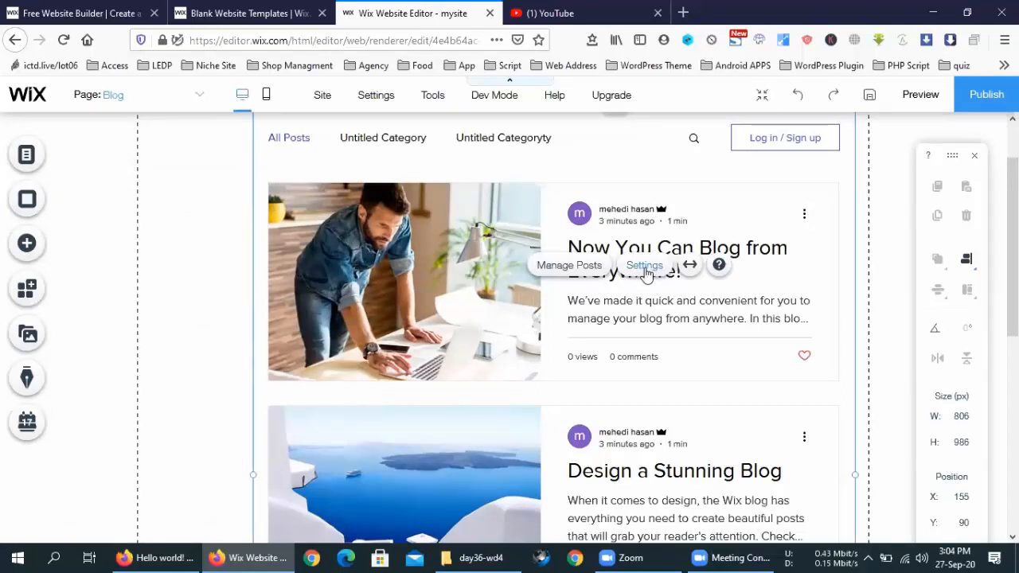
Step: Narrow the blog feed to 798 px wide with its corner handle
scroll(645, 327, "down", 1)
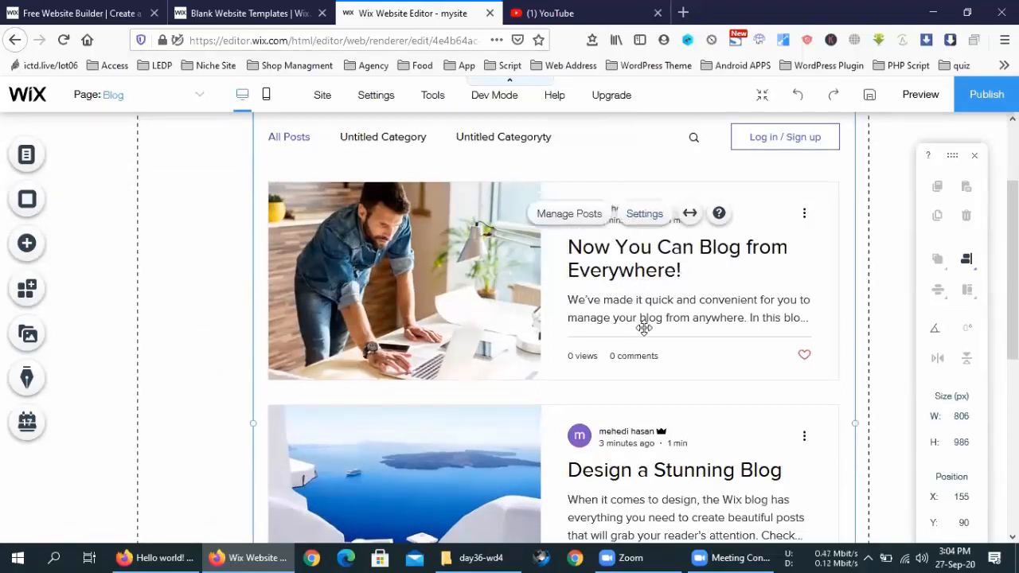
scroll(644, 327, "up", 2)
scroll(644, 327, "up", 2)
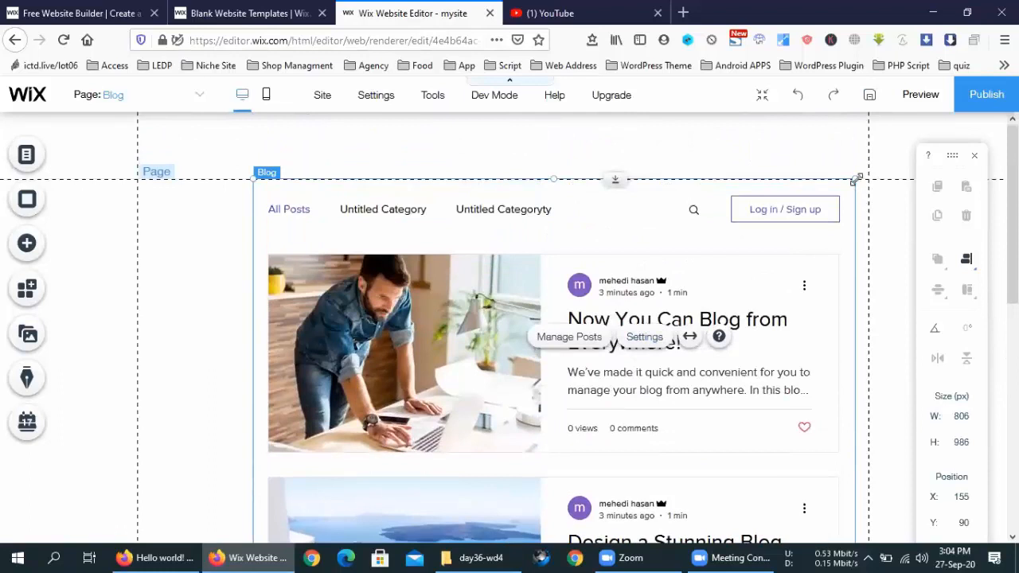
left_click_drag(851, 187, 632, 446)
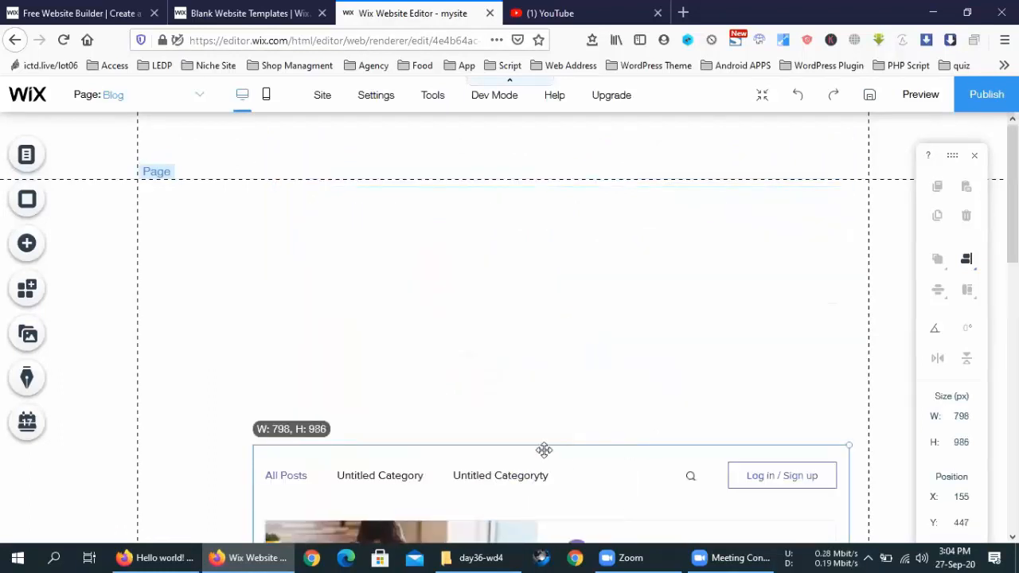
Step: Move the blog feed up to position X 119, Y 138 near the page top
scroll(546, 438, "down", 3)
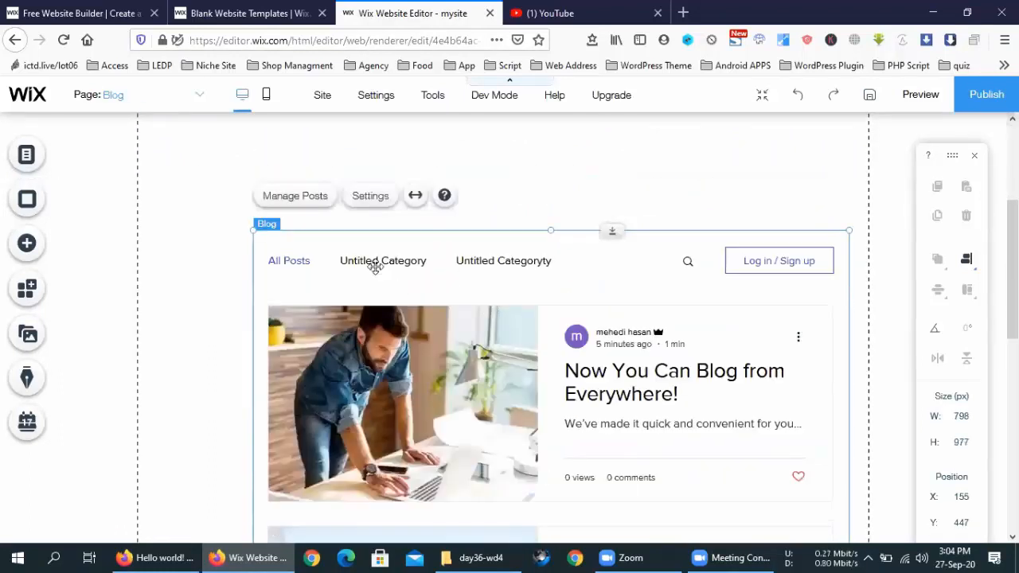
left_click_drag(514, 257, 514, 217)
scroll(582, 319, "up", 2)
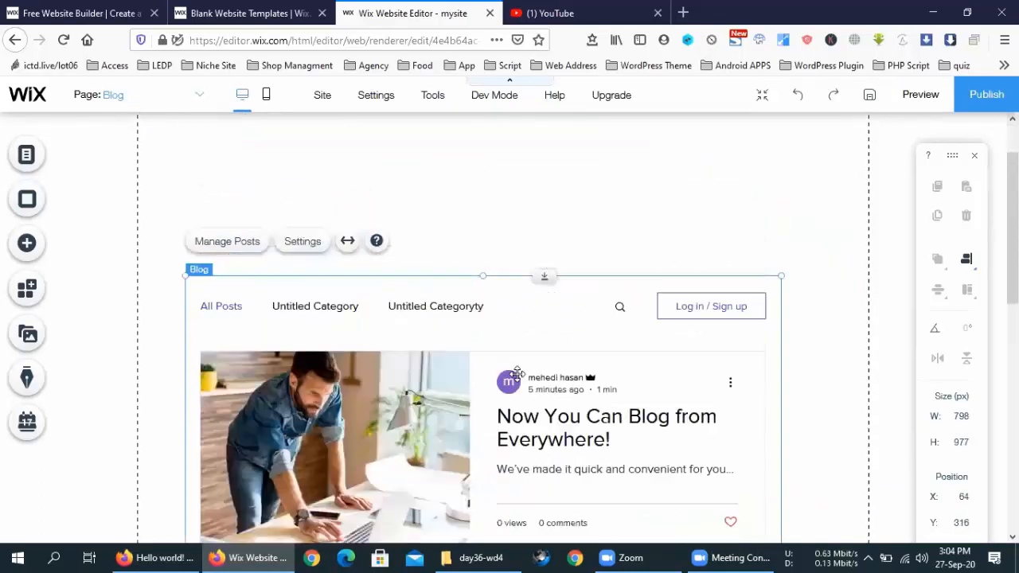
left_click_drag(466, 341, 510, 200)
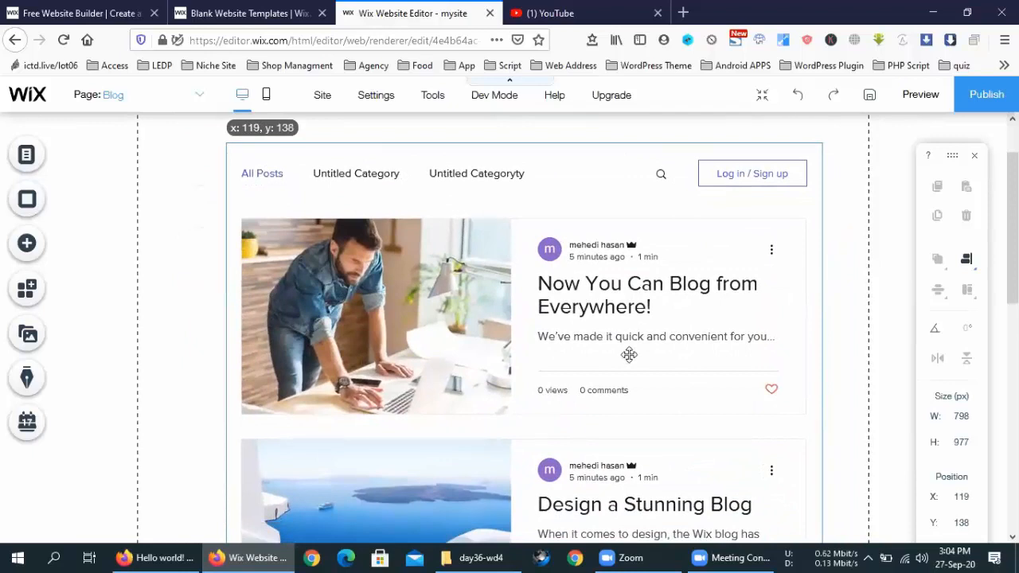
scroll(637, 334, "up", 1)
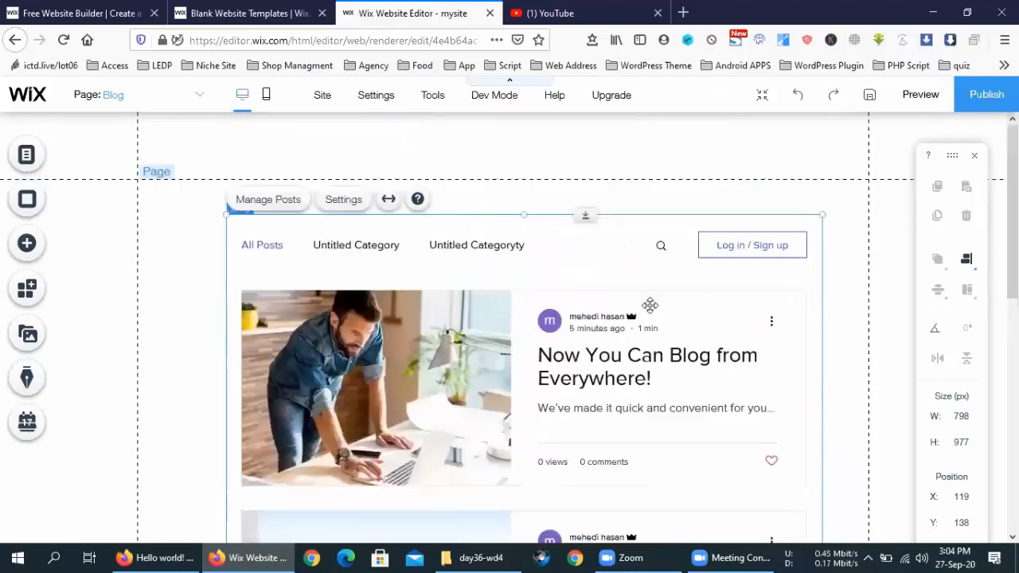
left_click(851, 291)
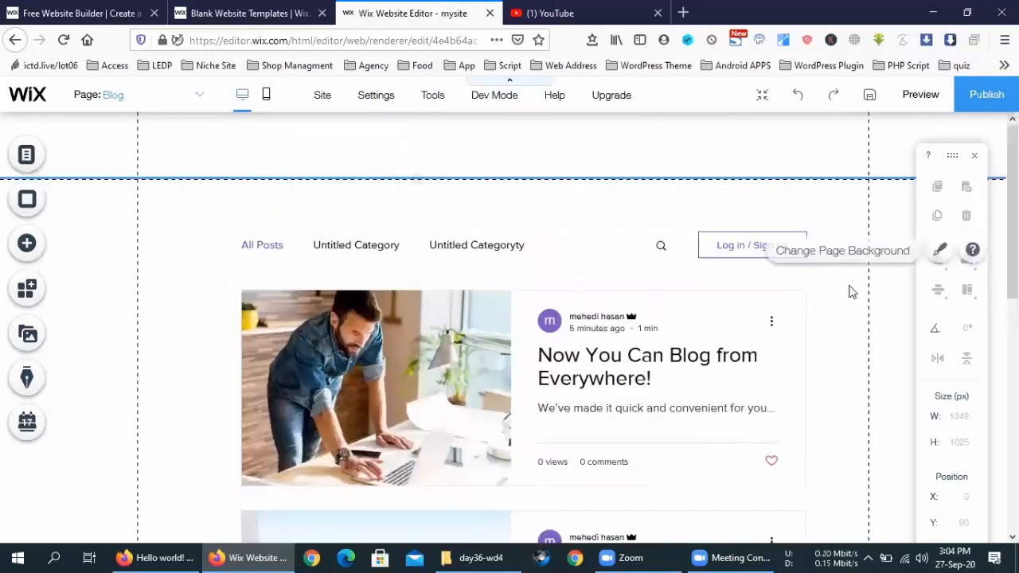
Step: Switch pages via the Page dropdown, checking Portfolio, and settle on the empty HOME page
left_click(182, 96)
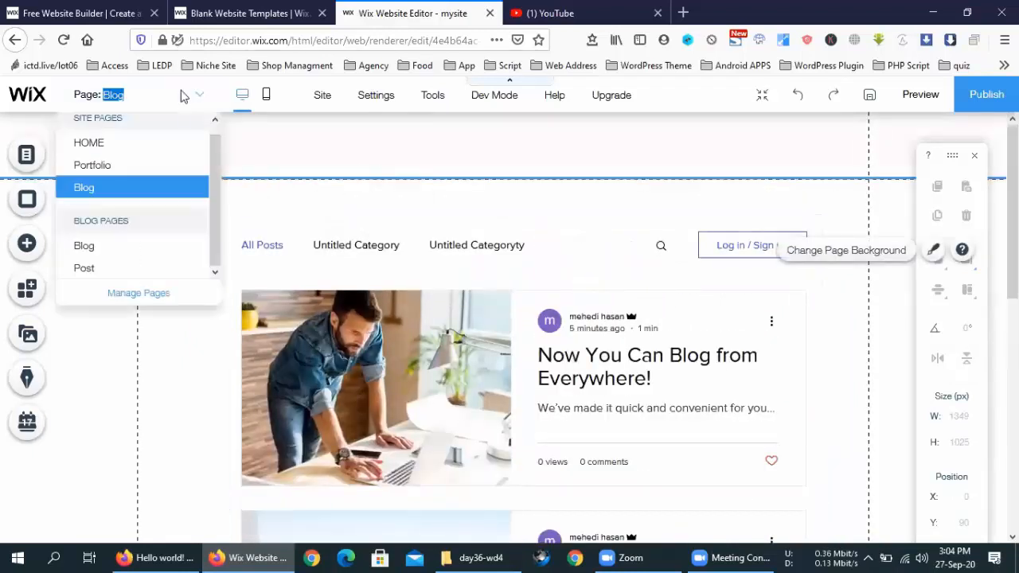
left_click(130, 93)
left_click(137, 152)
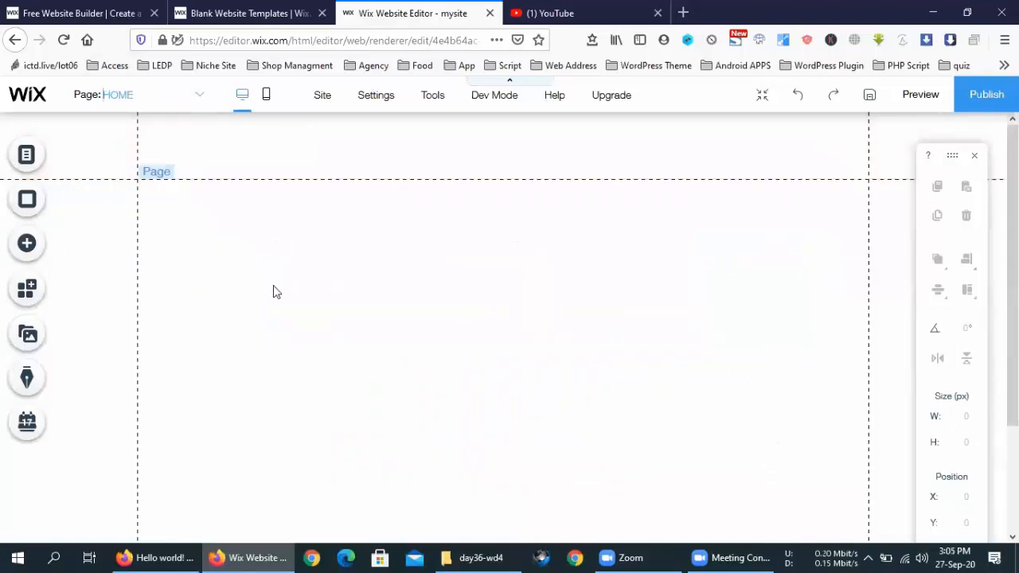
left_click(163, 98)
left_click(109, 171)
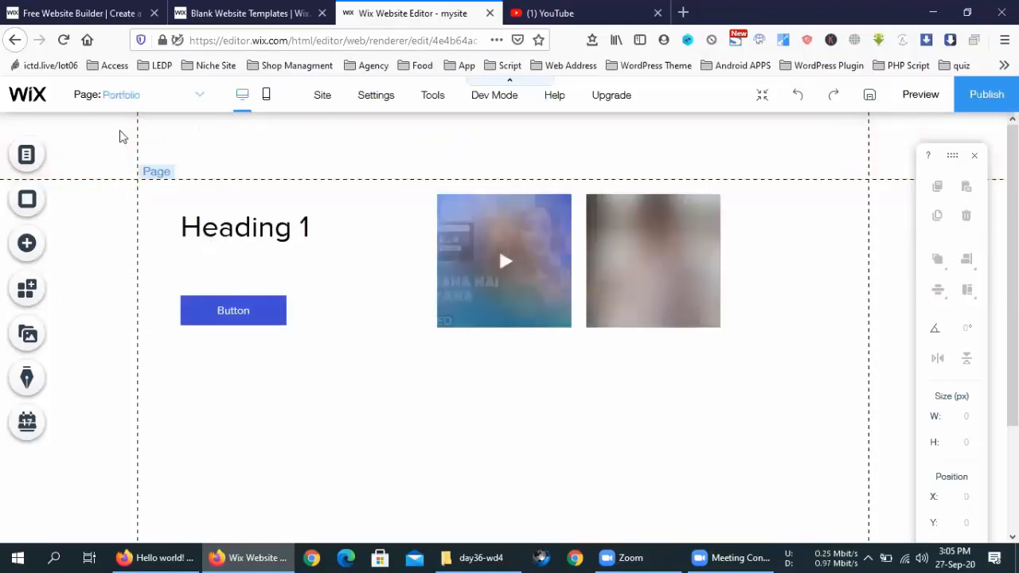
left_click(147, 102)
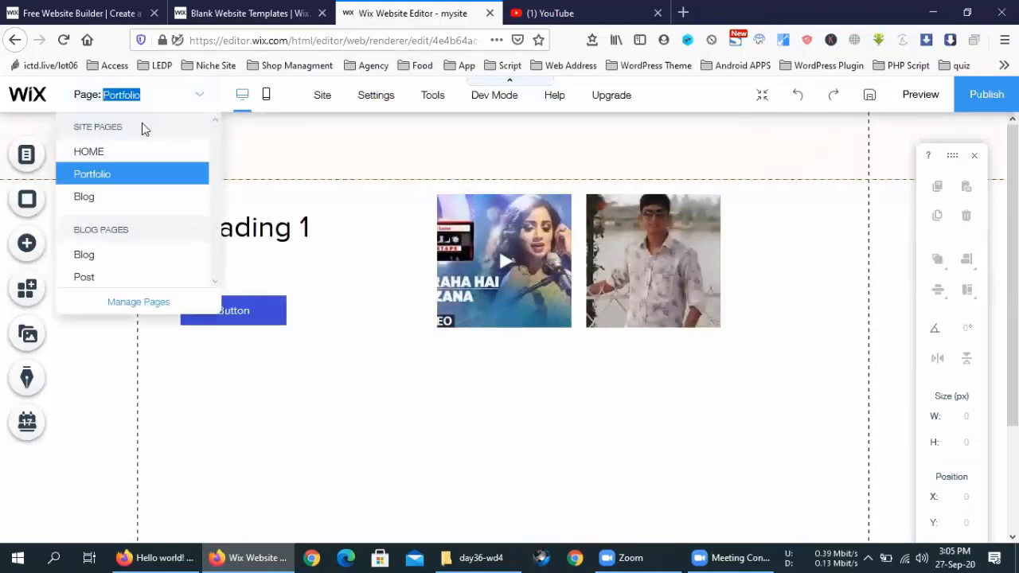
left_click(108, 152)
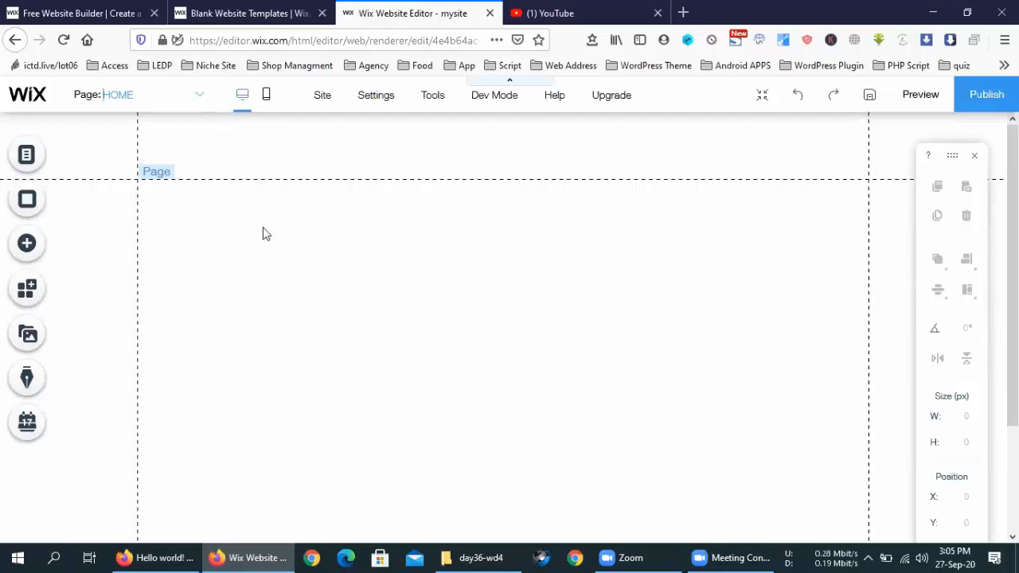
left_click(28, 246)
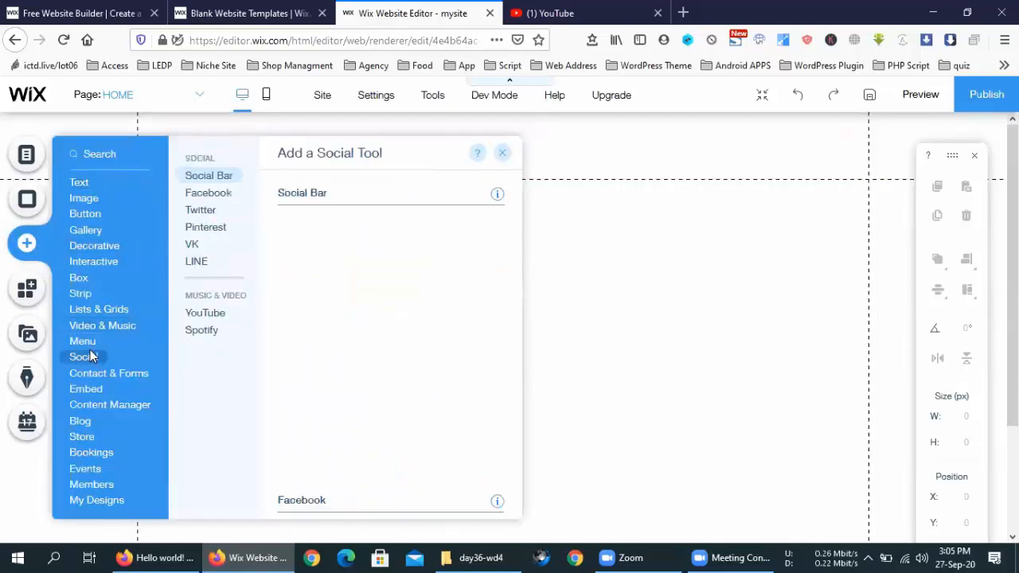
Step: Add a themed horizontal menu with HOME, Portfolio and Blog links to the header
mouse_move(83, 343)
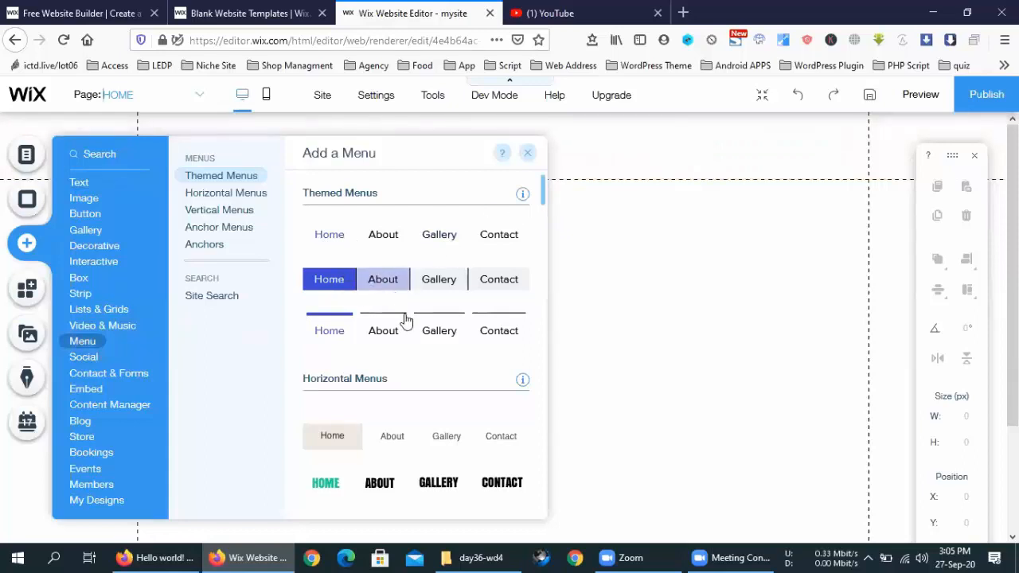
scroll(402, 364, "down", 10)
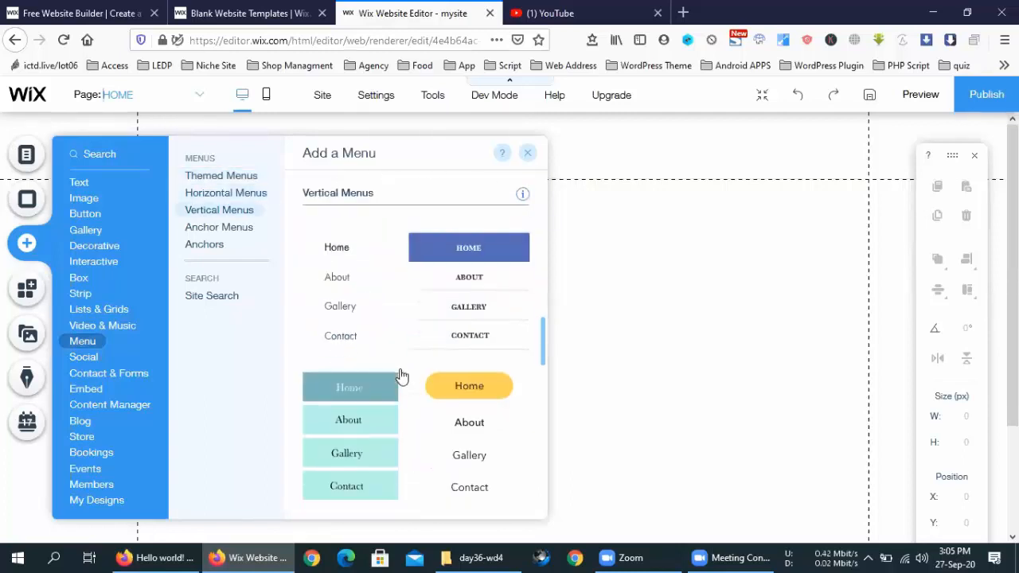
scroll(402, 376, "down", 4)
scroll(402, 376, "up", 6)
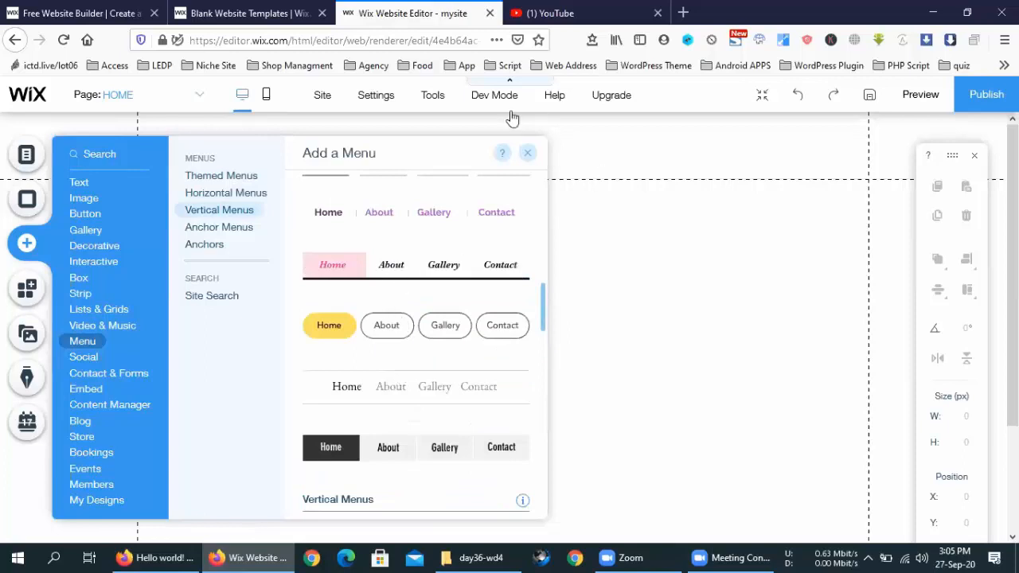
left_click(566, 380)
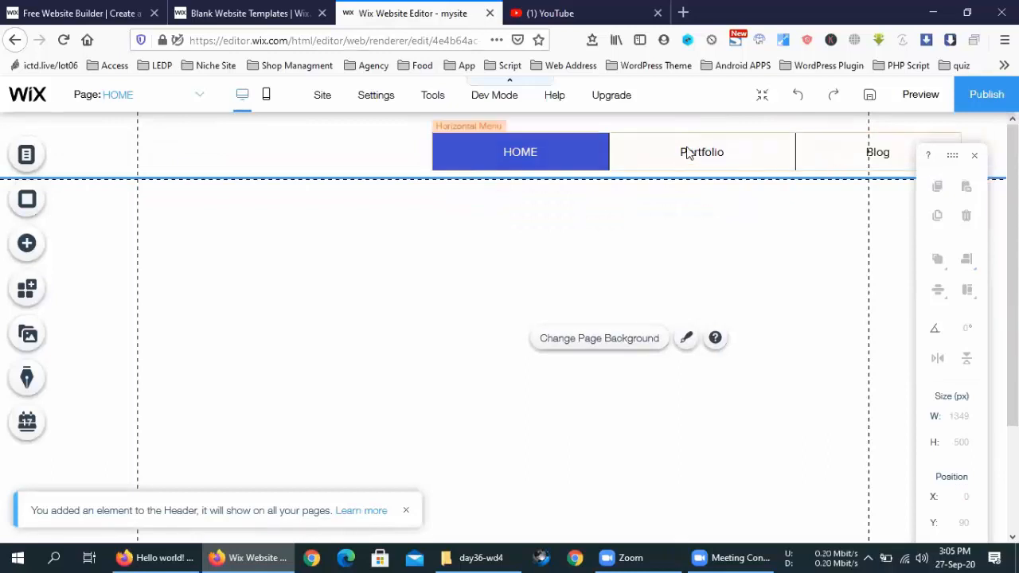
Step: Place a Pro Gallery grid on HOME and position it below the header menu
left_click(24, 248)
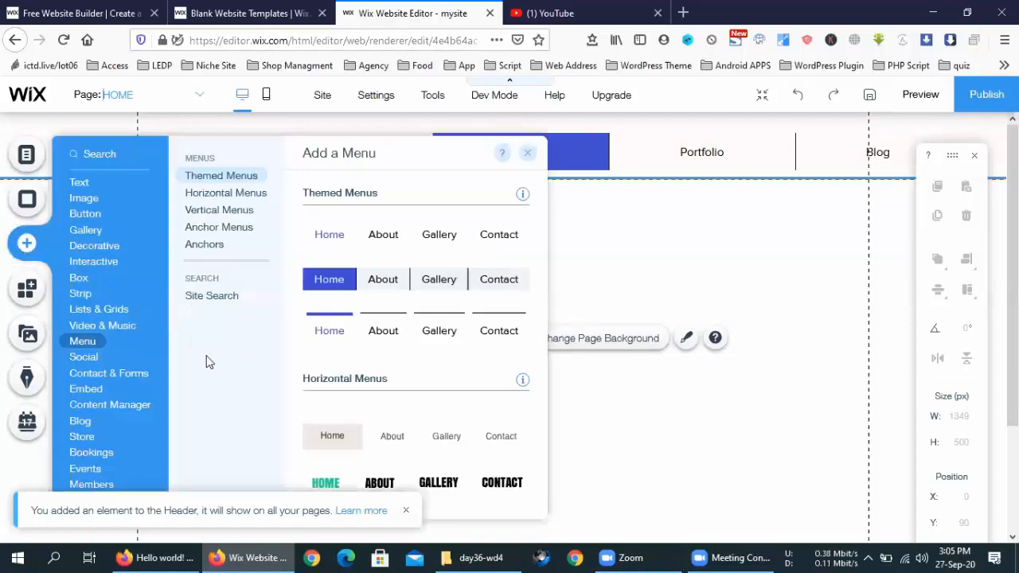
left_click(79, 213)
left_click(86, 231)
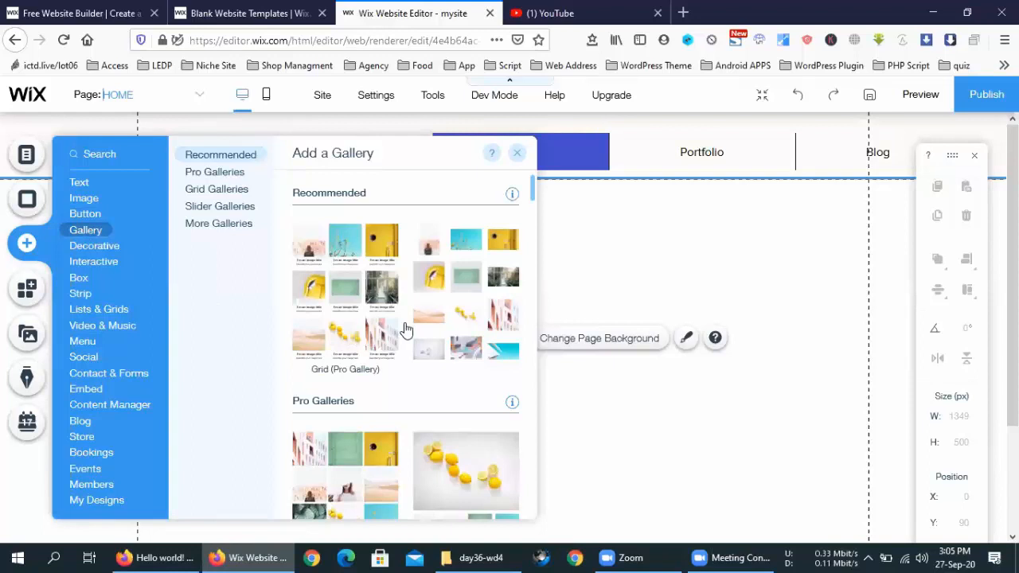
scroll(405, 330, "down", 5)
left_click_drag(450, 218, 648, 425)
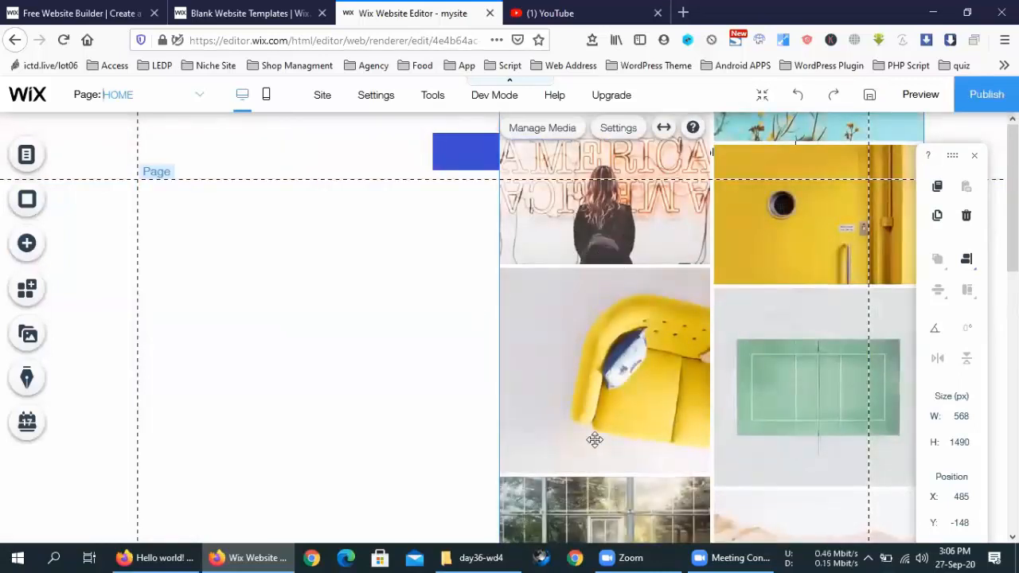
left_click_drag(631, 233, 595, 440)
left_click_drag(627, 298, 471, 278)
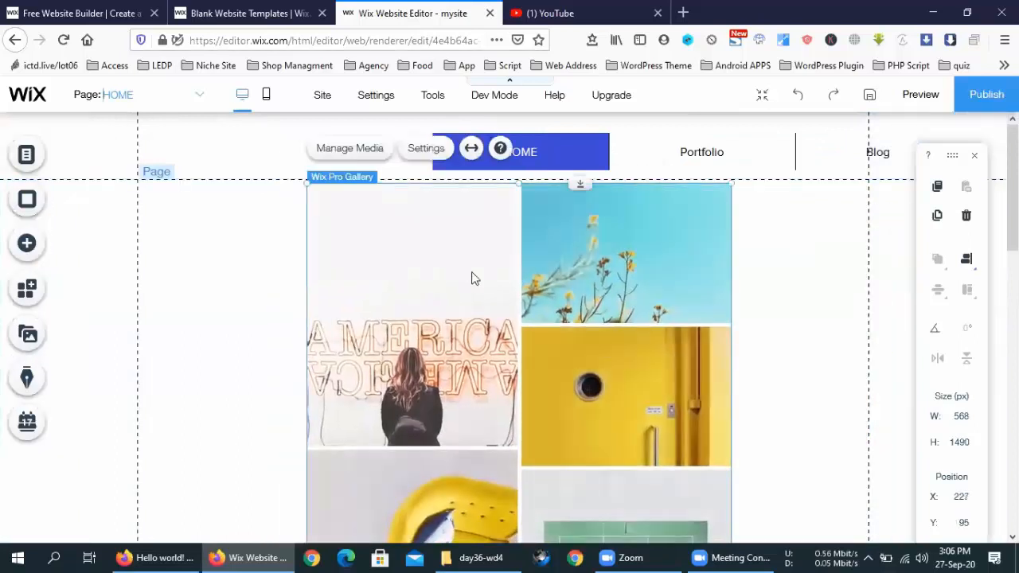
Step: Stretch the gallery to the full page width, 974 px wide at X 6
scroll(776, 414, "down", 5)
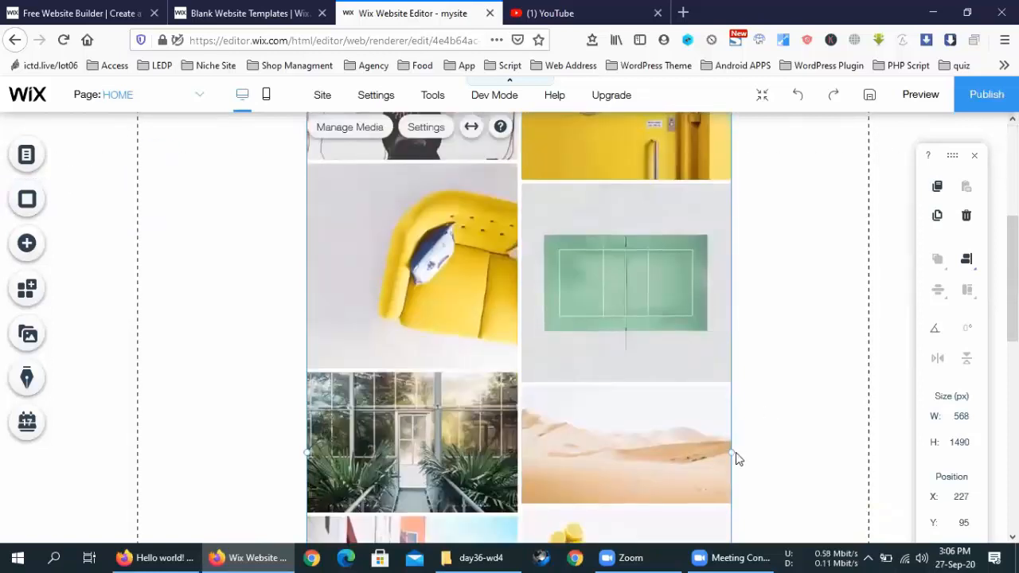
left_click_drag(733, 452, 844, 454)
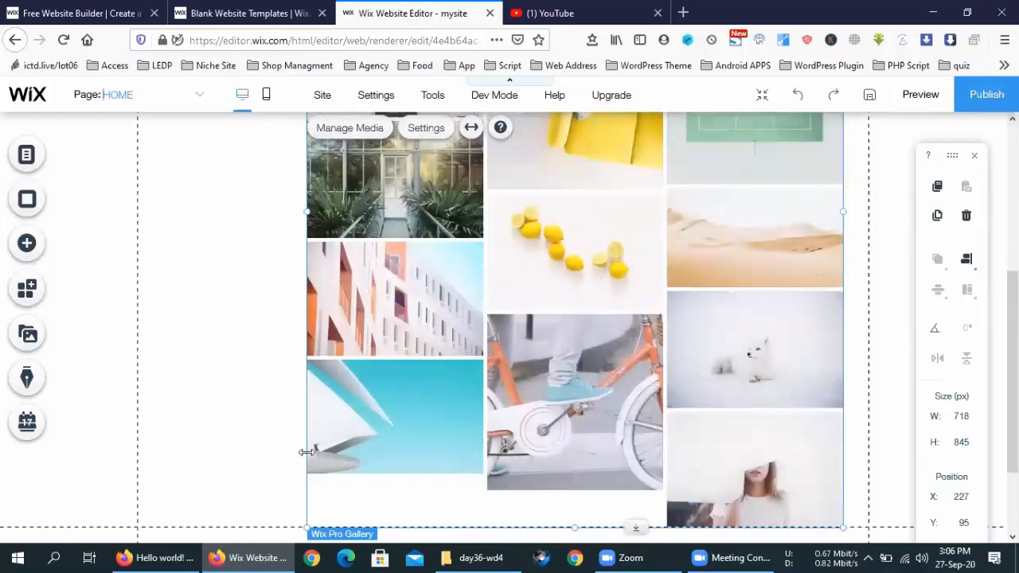
left_click_drag(307, 452, 140, 440)
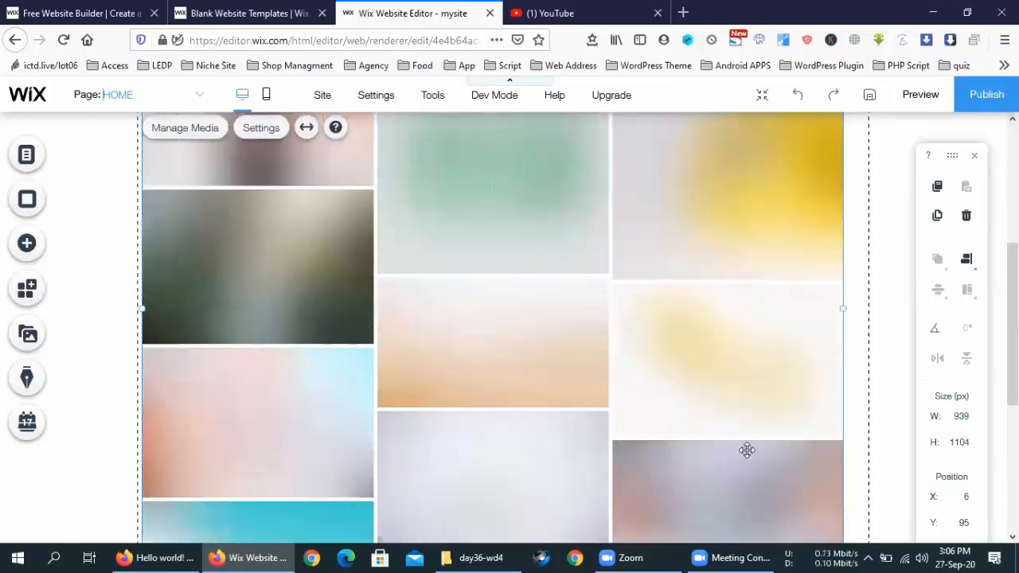
left_click_drag(862, 305, 870, 305)
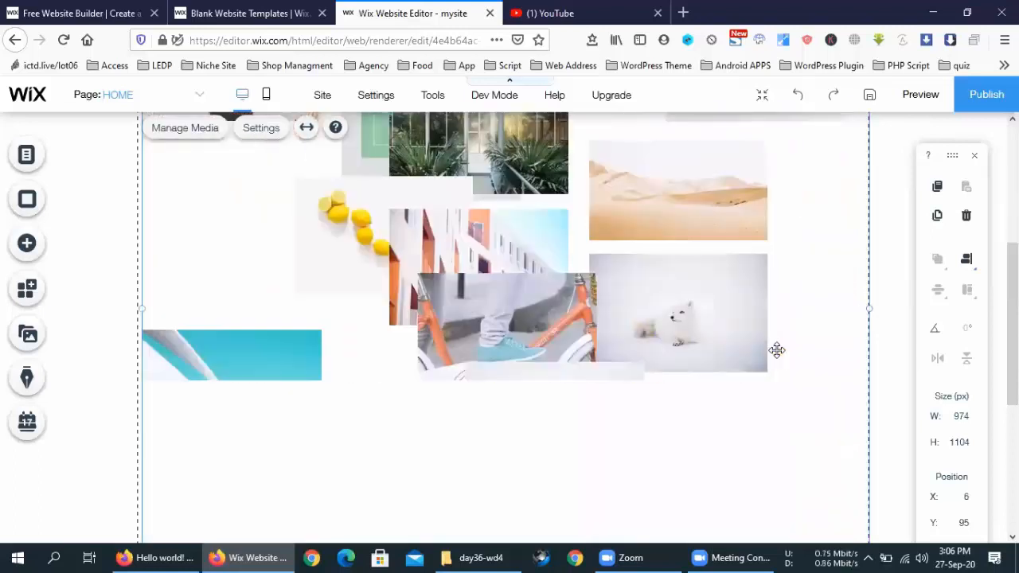
scroll(776, 351, "up", 5)
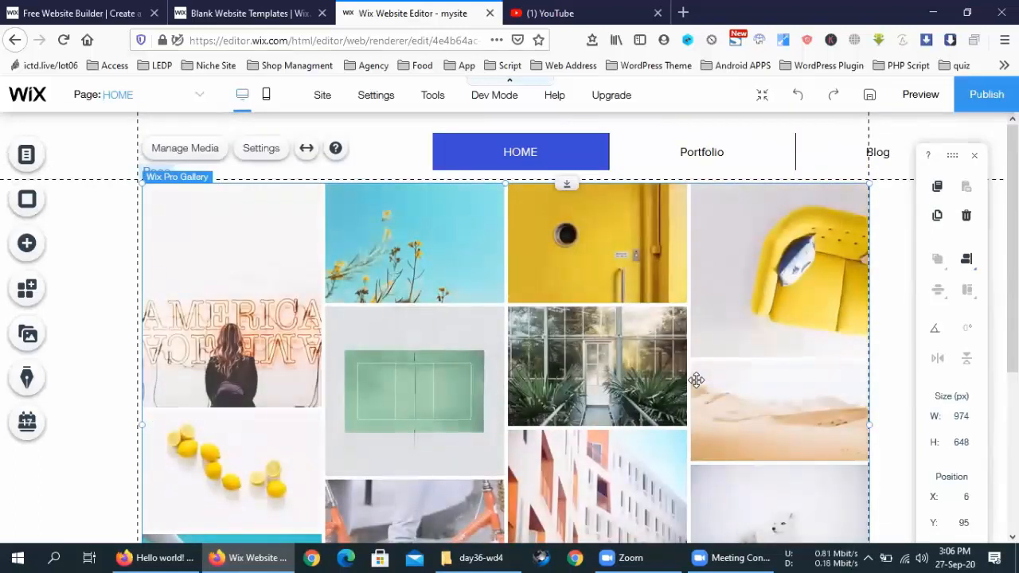
scroll(696, 380, "down", 3)
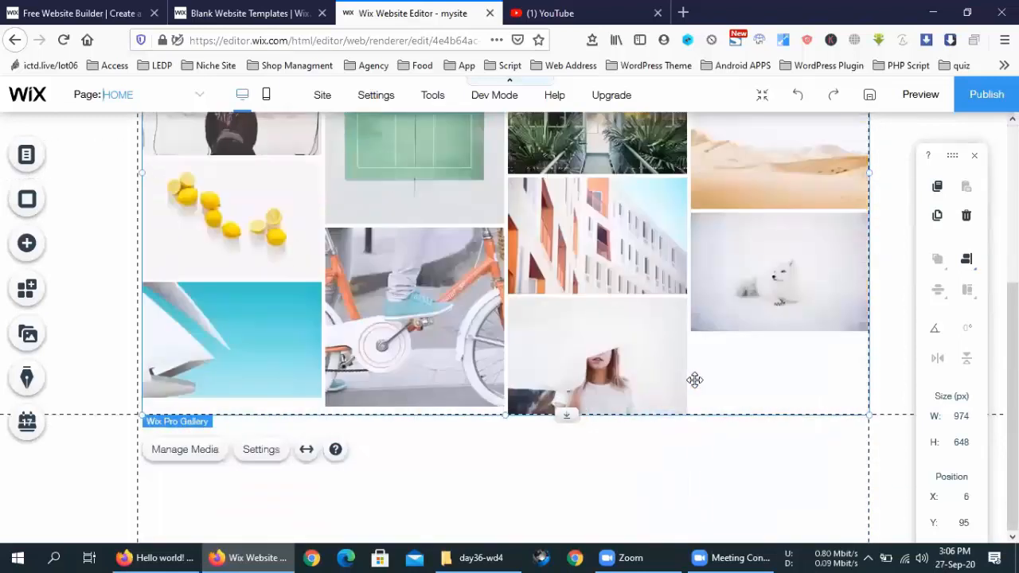
Step: Select the footer and browse the Menu section's vertical menu styles in the Add panel
left_click(694, 470)
scroll(693, 471, "up", 3)
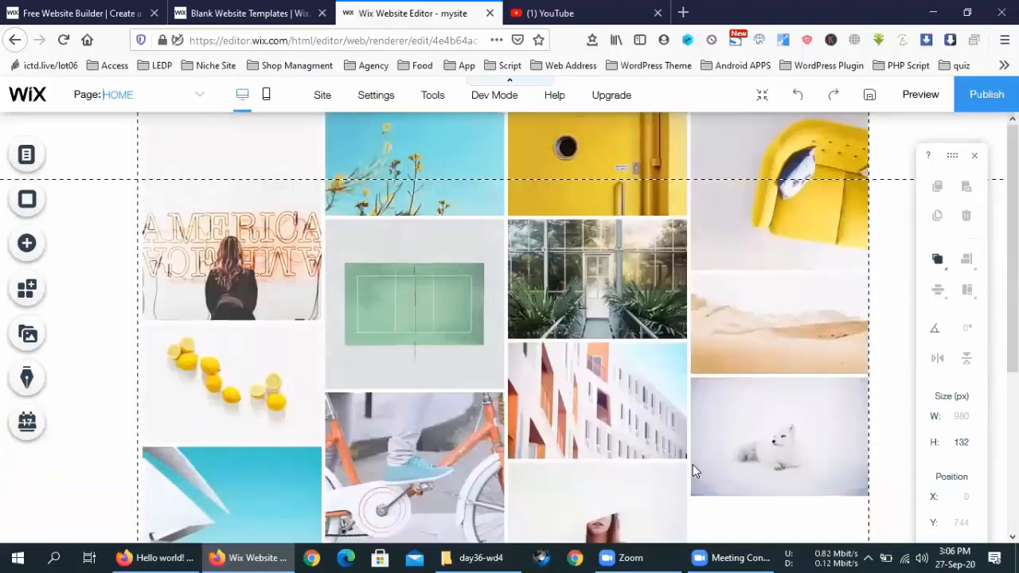
scroll(693, 470, "down", 3)
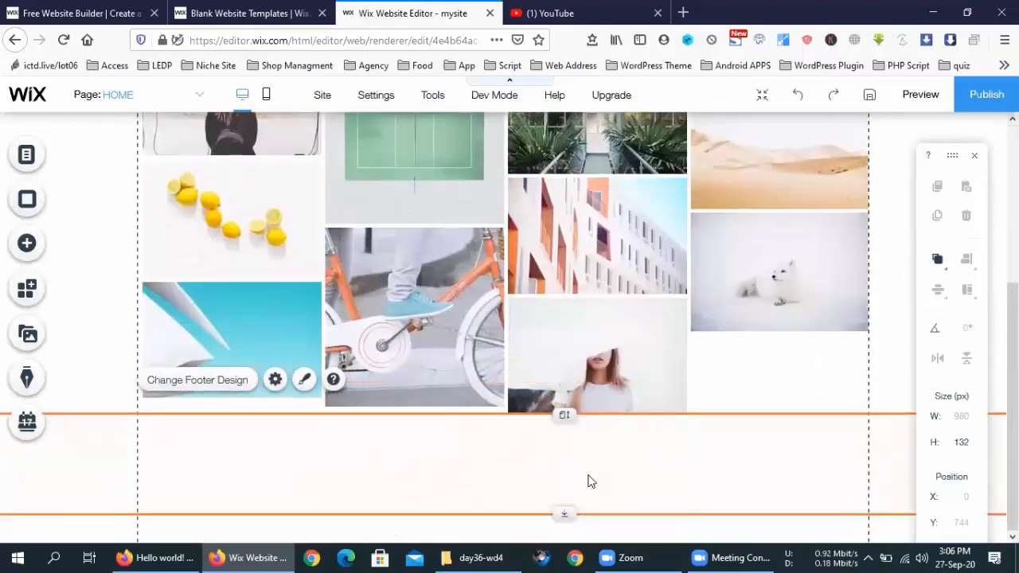
left_click(28, 243)
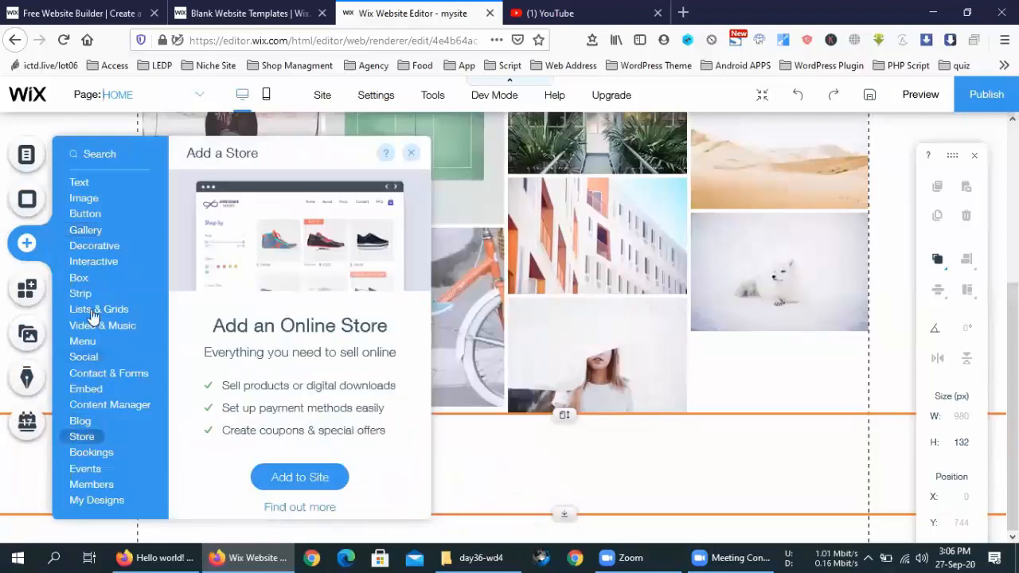
mouse_move(84, 294)
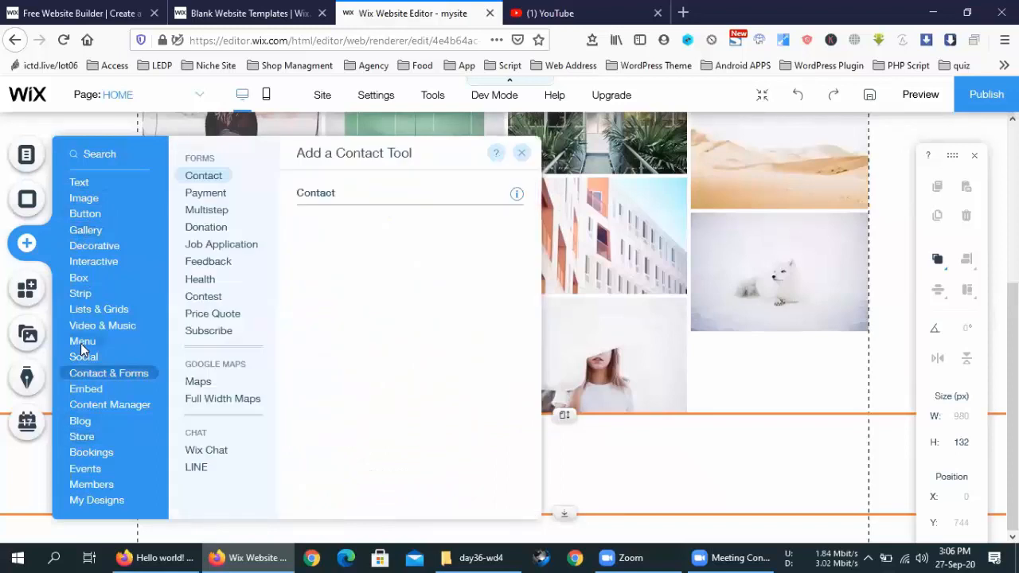
mouse_move(81, 343)
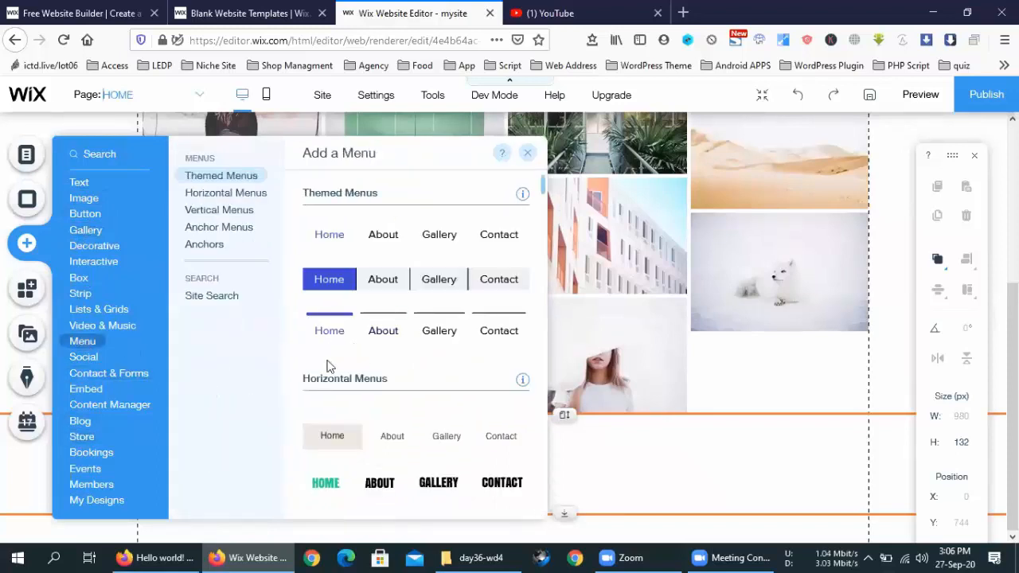
left_click(237, 212)
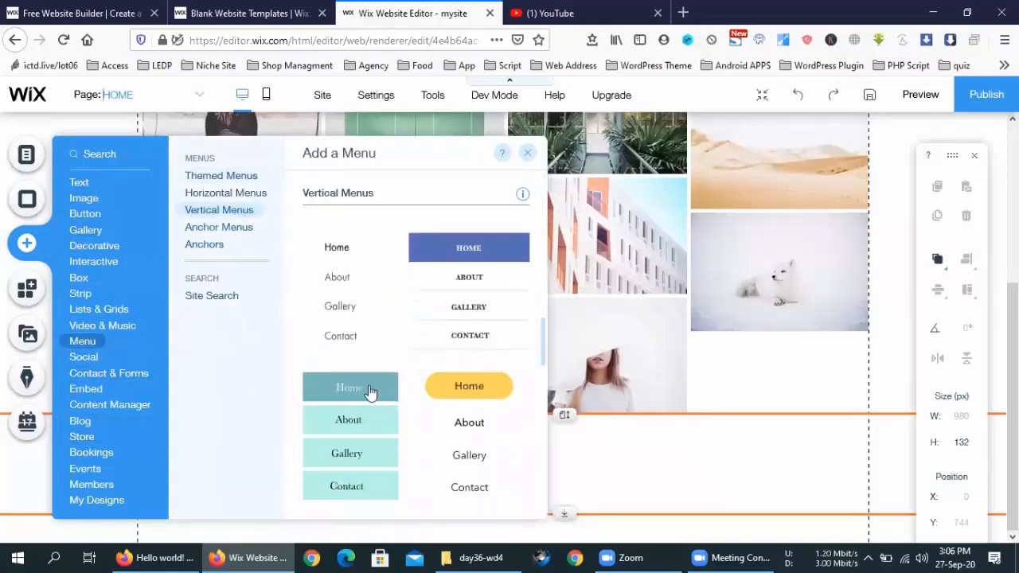
scroll(371, 394, "down", 4)
scroll(375, 398, "down", 4)
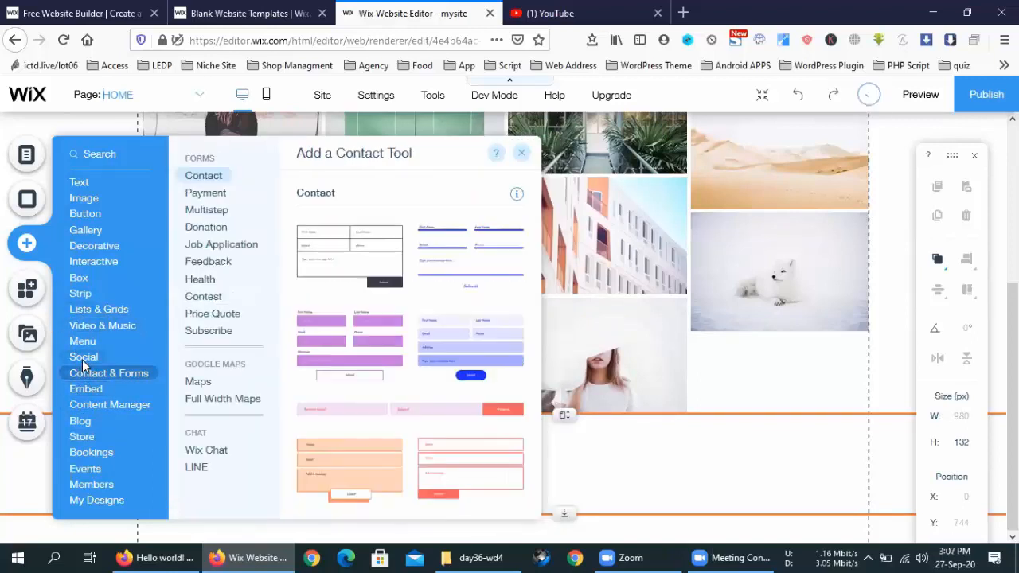
Step: Browse Contact & Forms payment form styles and jump to the Wix Chat widgets
mouse_move(84, 356)
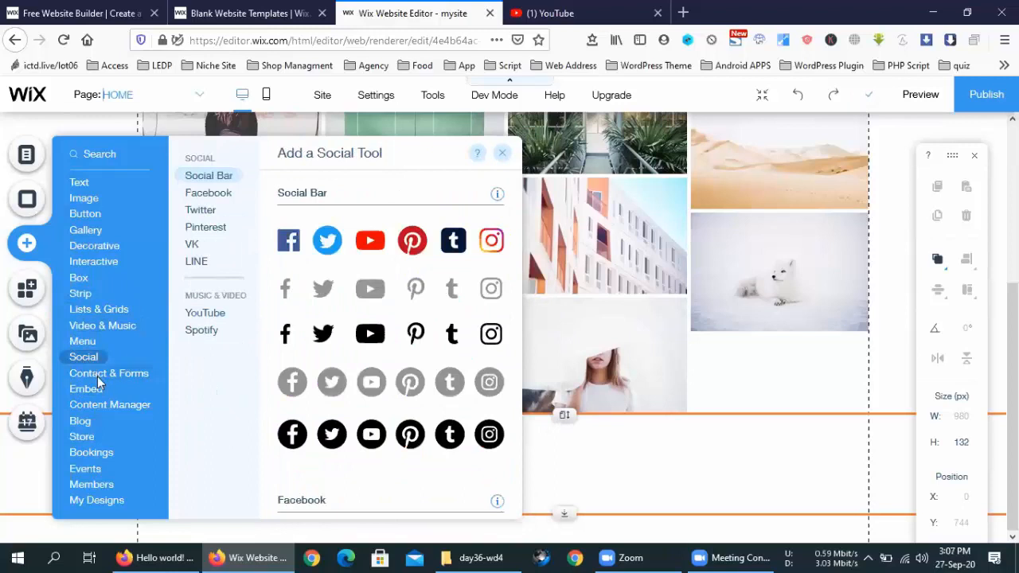
mouse_move(97, 376)
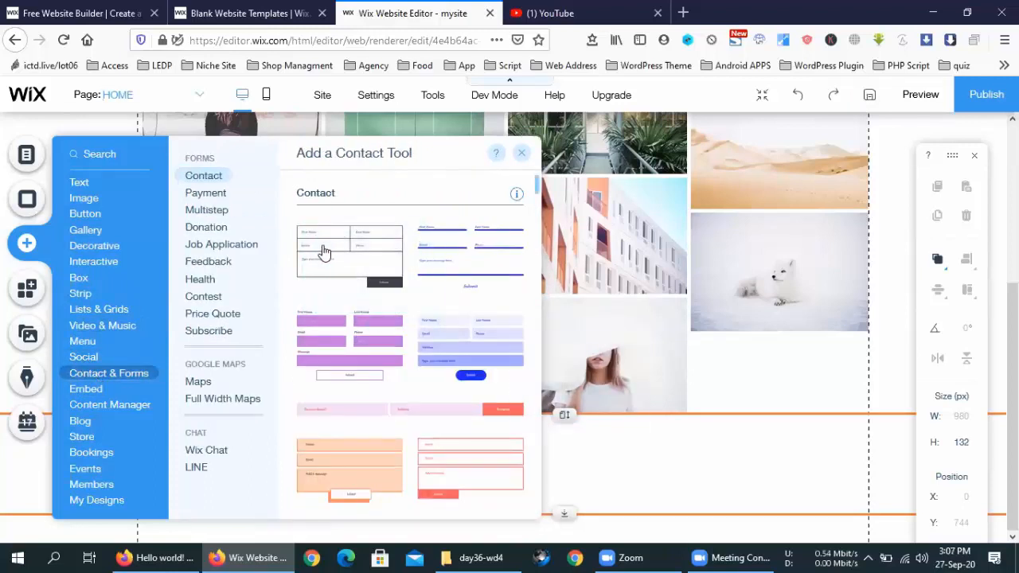
left_click(214, 195)
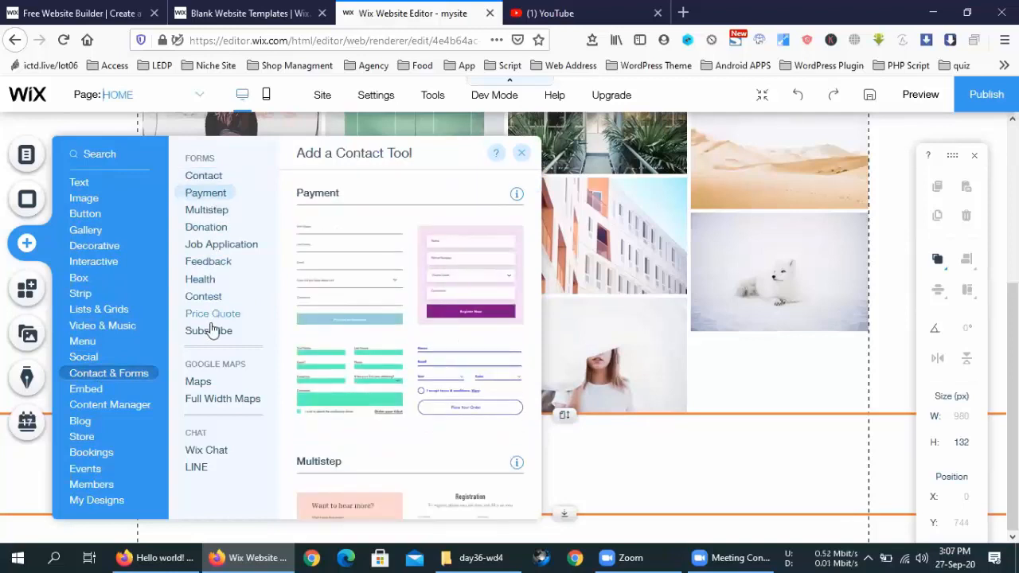
left_click(203, 452)
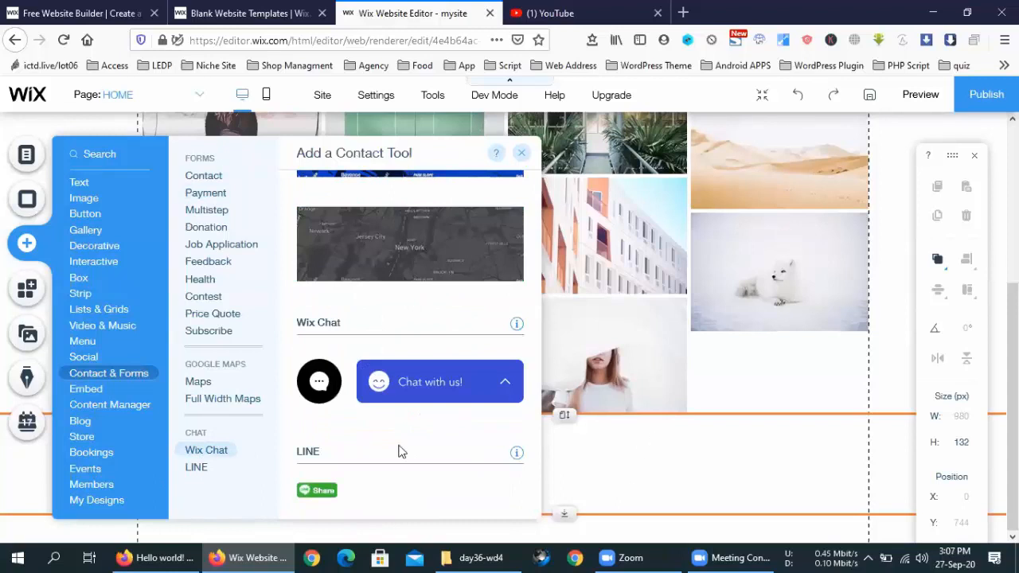
Step: Drop the 'Chat with us' Wix Chat widget into the footer at 788, 508
left_click_drag(410, 391, 725, 491)
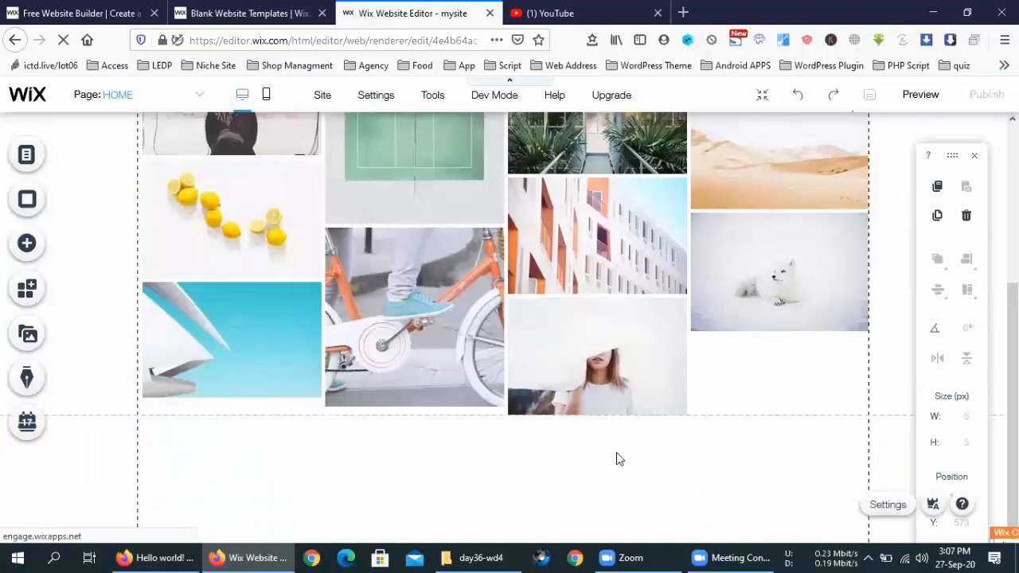
scroll(620, 459, "up", 3)
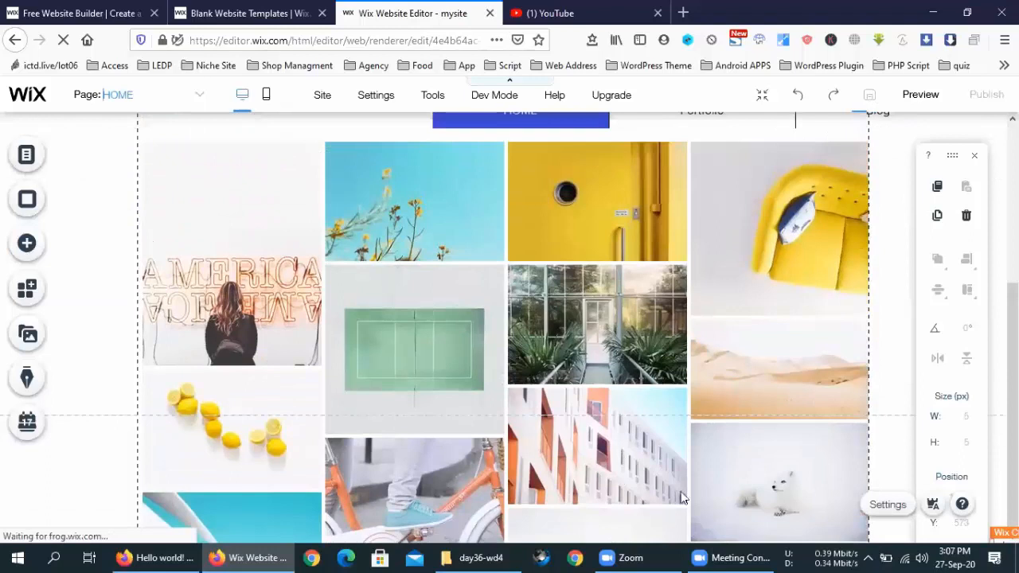
scroll(682, 498, "down", 3)
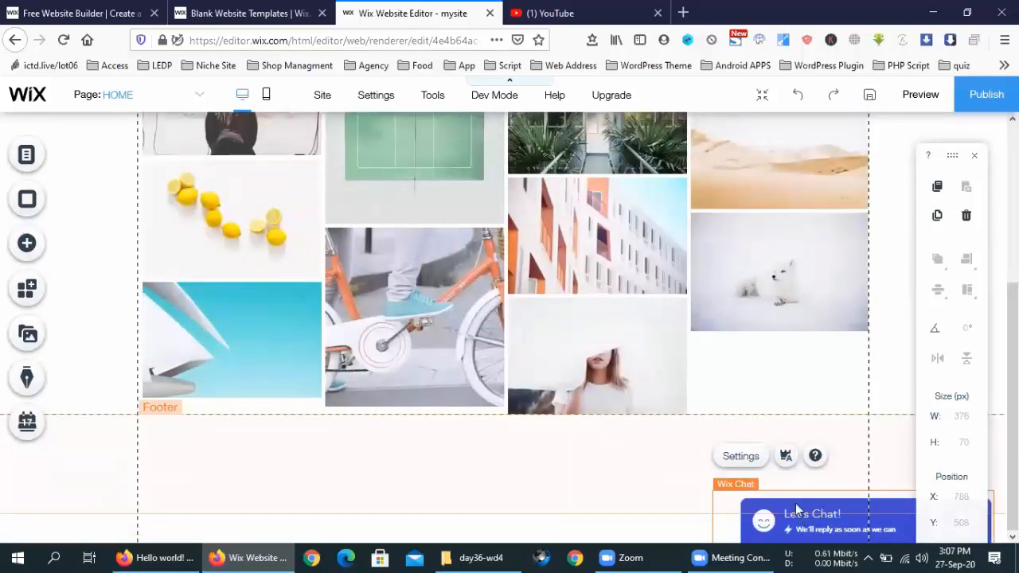
left_click(617, 479)
left_click(821, 517)
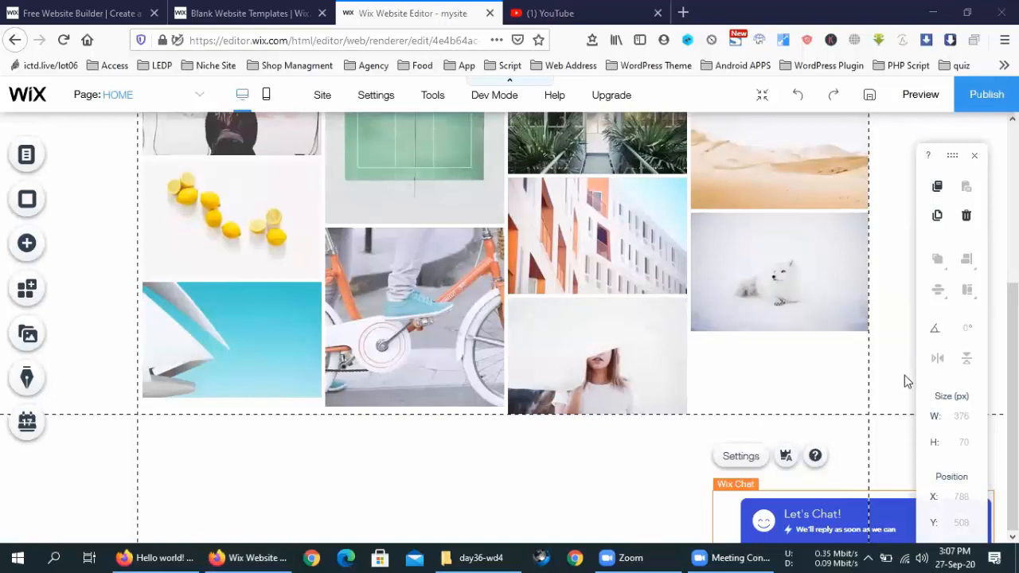
left_click(476, 6)
left_click(949, 154)
mouse_move(952, 155)
left_mouse_down()
mouse_move(683, 155)
mouse_move(903, 146)
mouse_move(950, 155)
left_mouse_up()
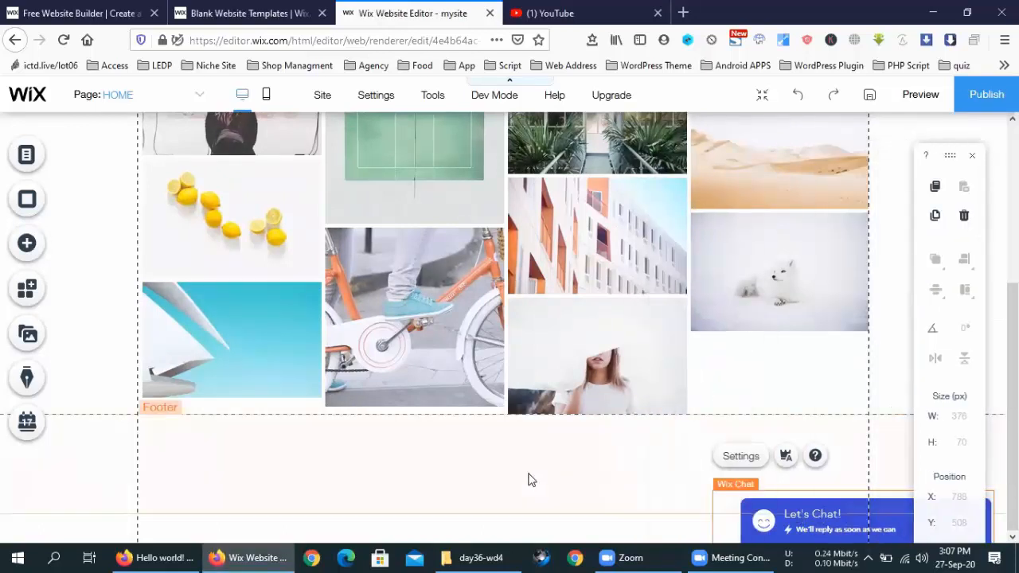
left_click(215, 434)
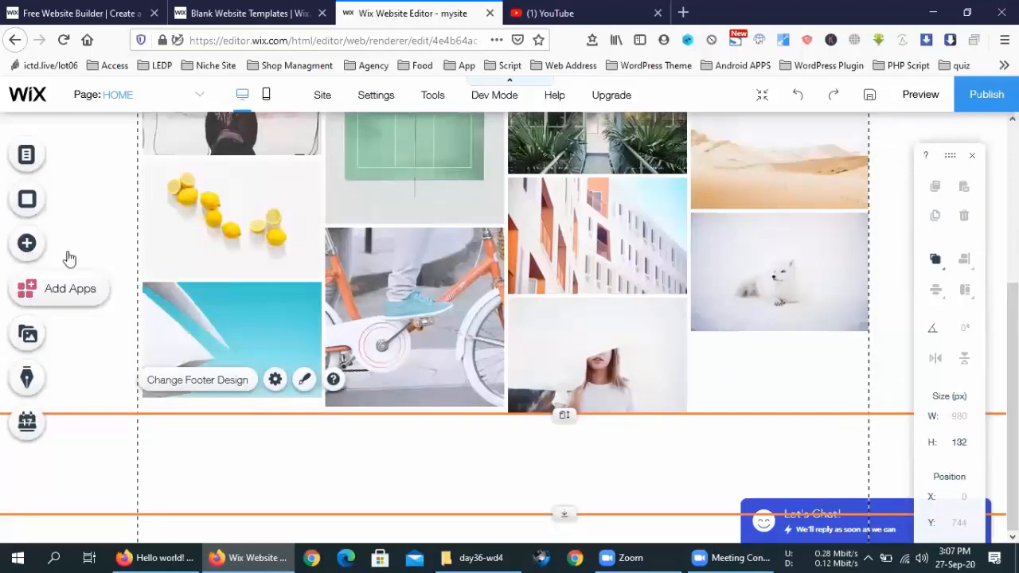
Step: Browse contact form, multistep form and full-width map elements in the Add panel
left_click(32, 243)
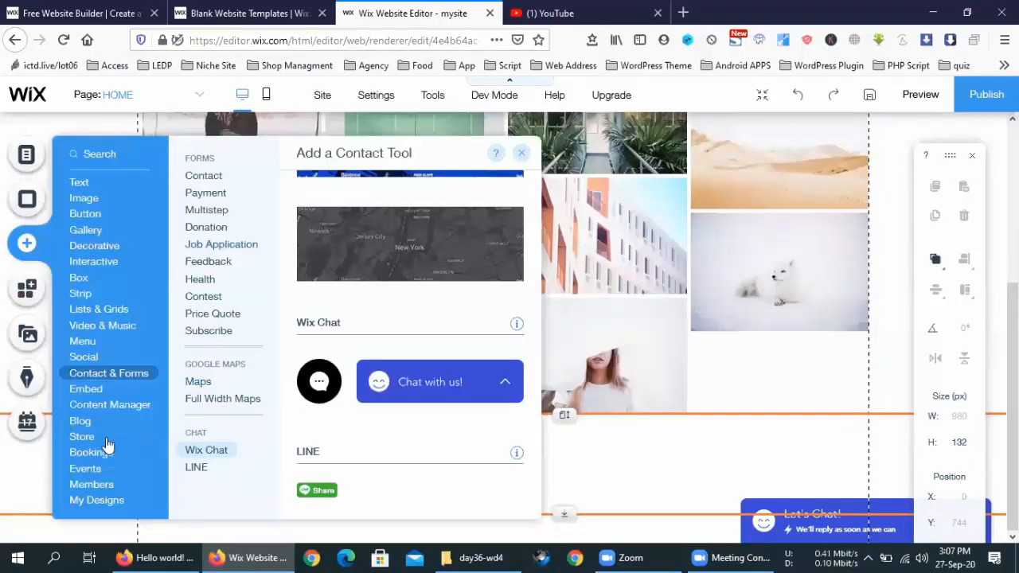
mouse_move(92, 438)
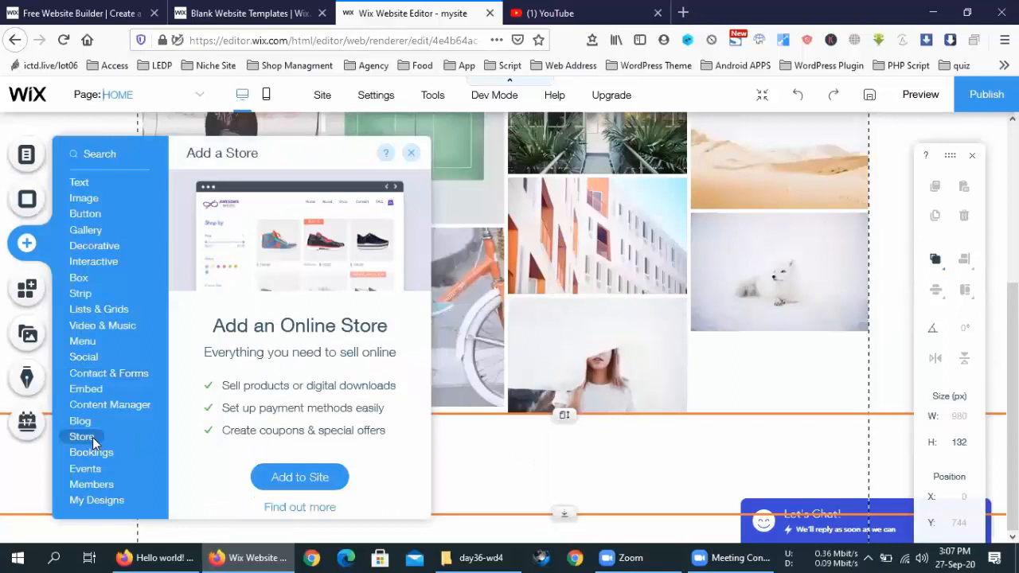
mouse_move(68, 405)
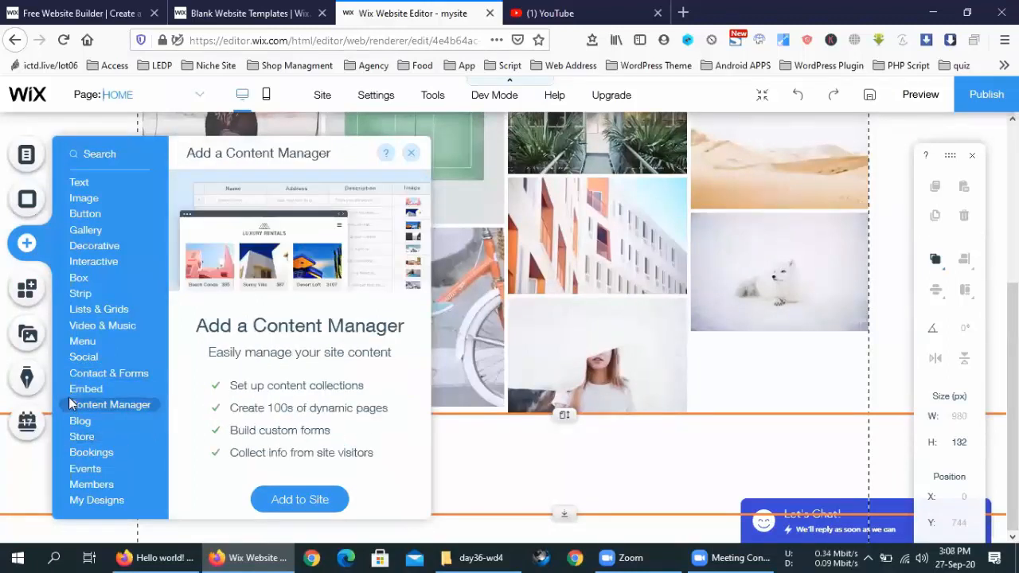
mouse_move(98, 377)
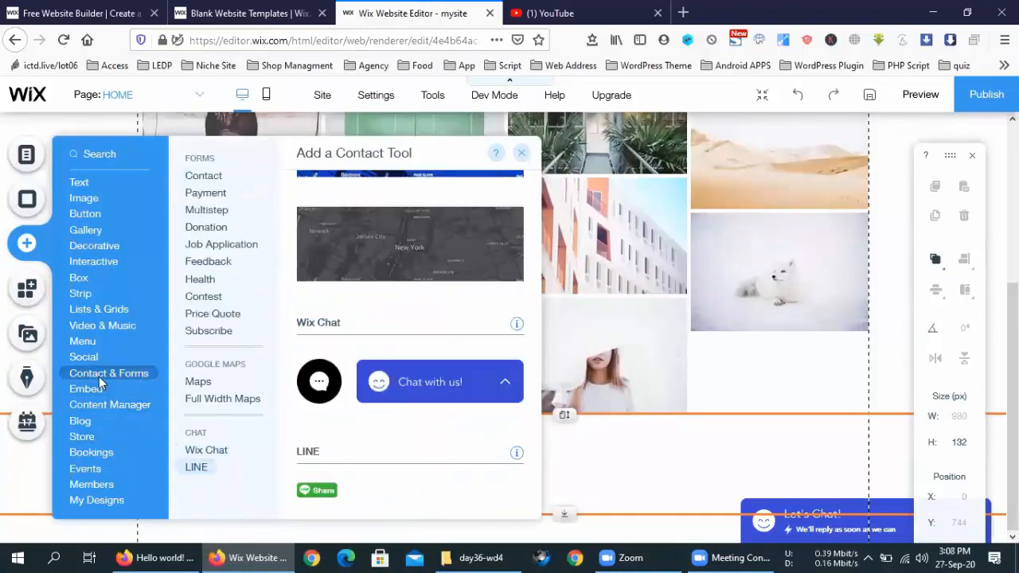
scroll(340, 382, "up", 3)
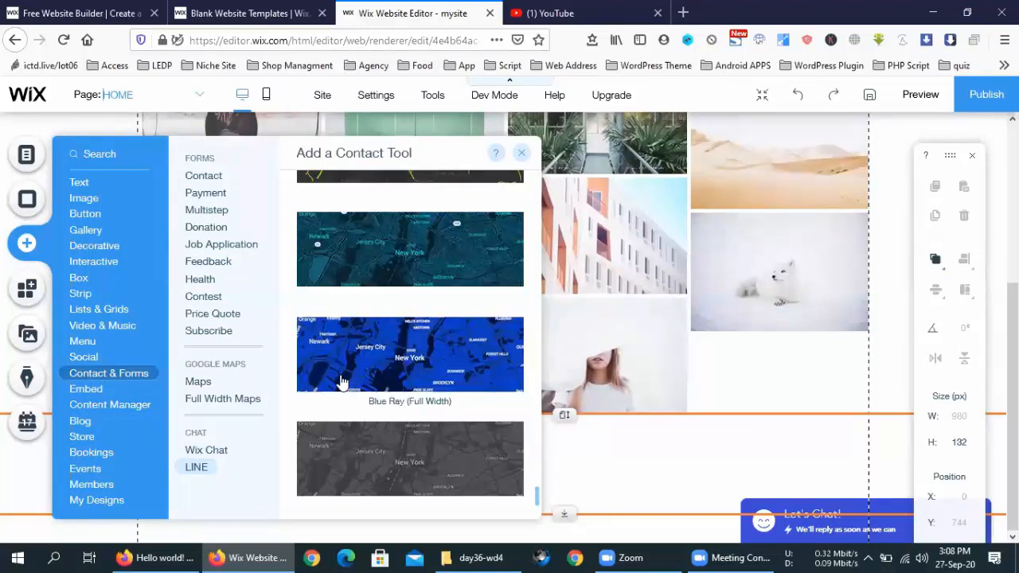
scroll(350, 381, "up", 3)
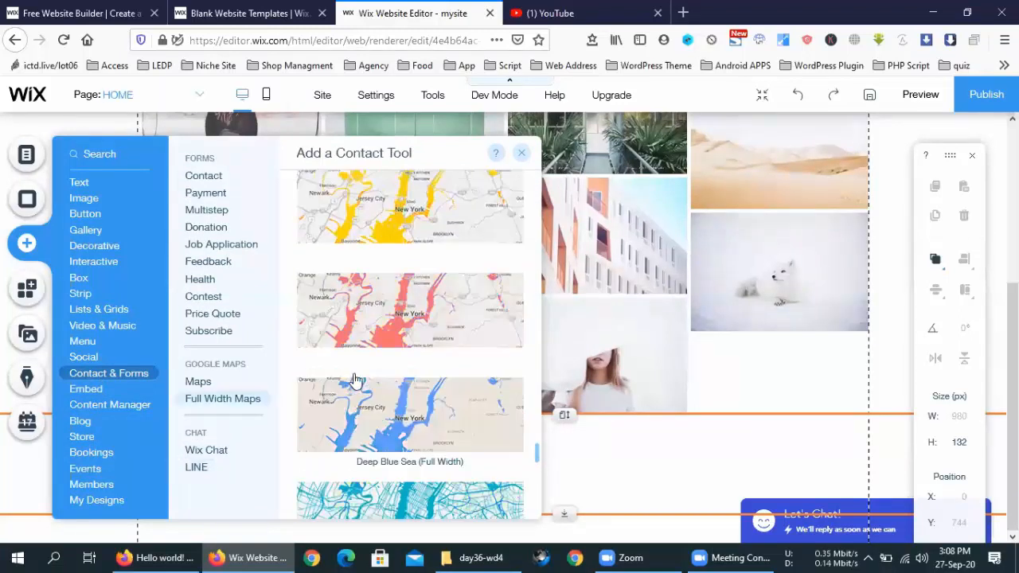
left_click(200, 177)
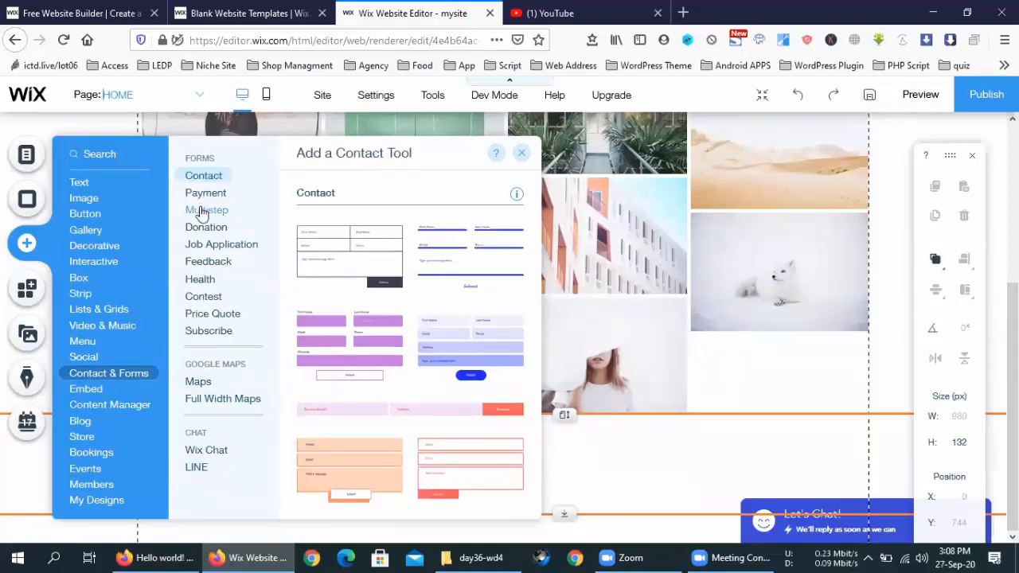
left_click(202, 211)
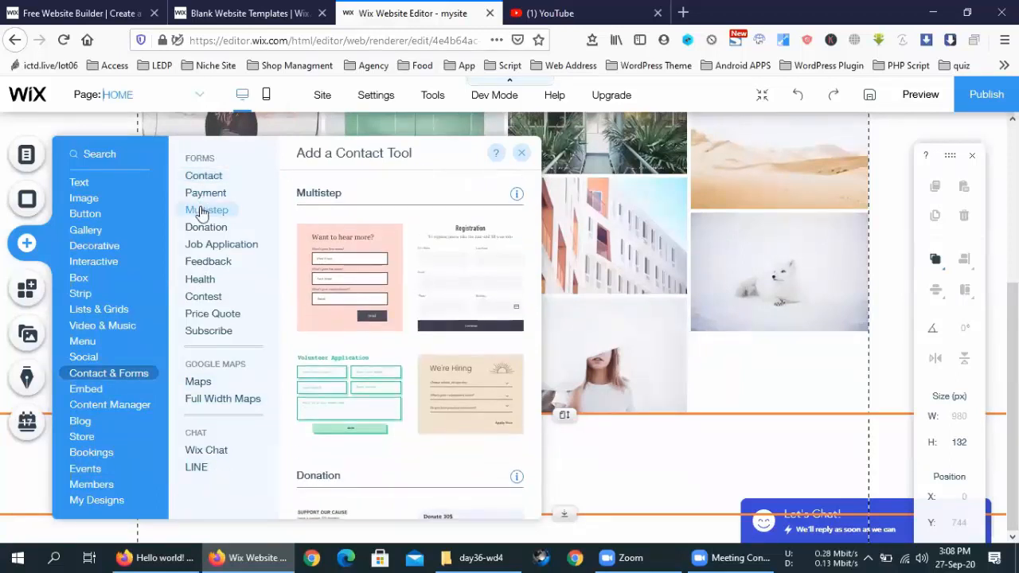
left_click(223, 399)
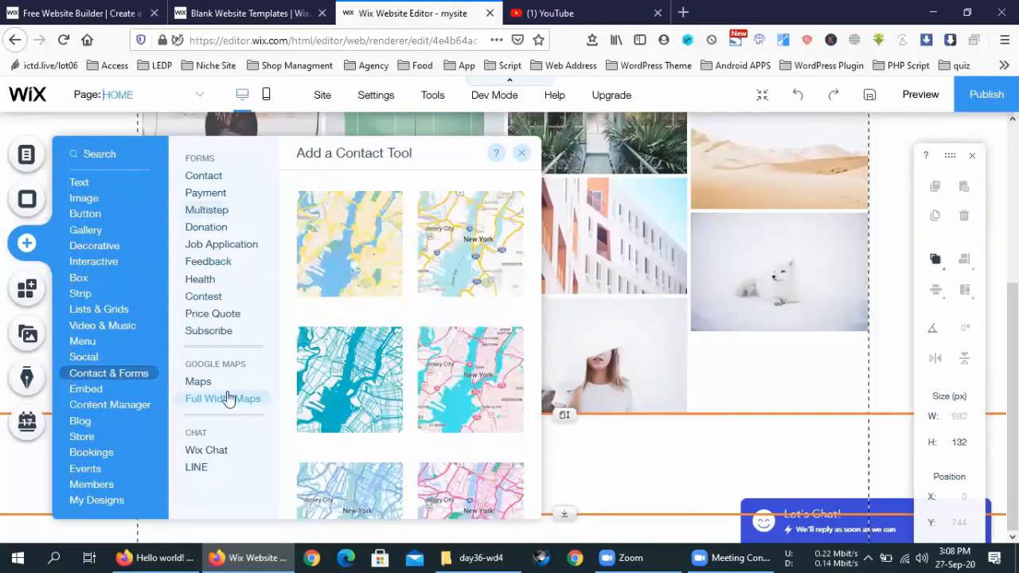
Step: Browse Social and themed, horizontal, vertical and anchor menu designs, then close the panel unchanged
left_click(88, 345)
left_click(85, 358)
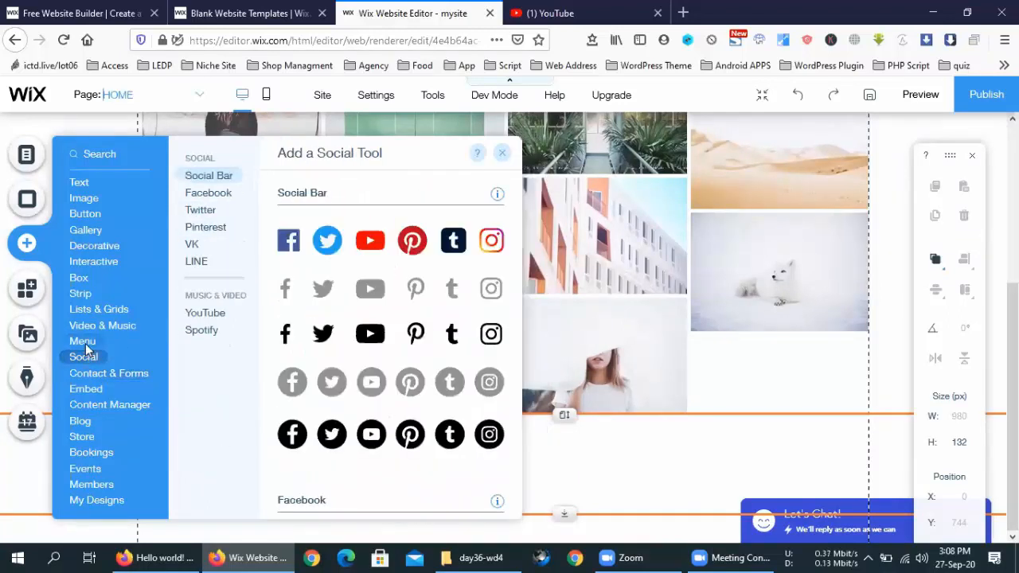
left_click(83, 342)
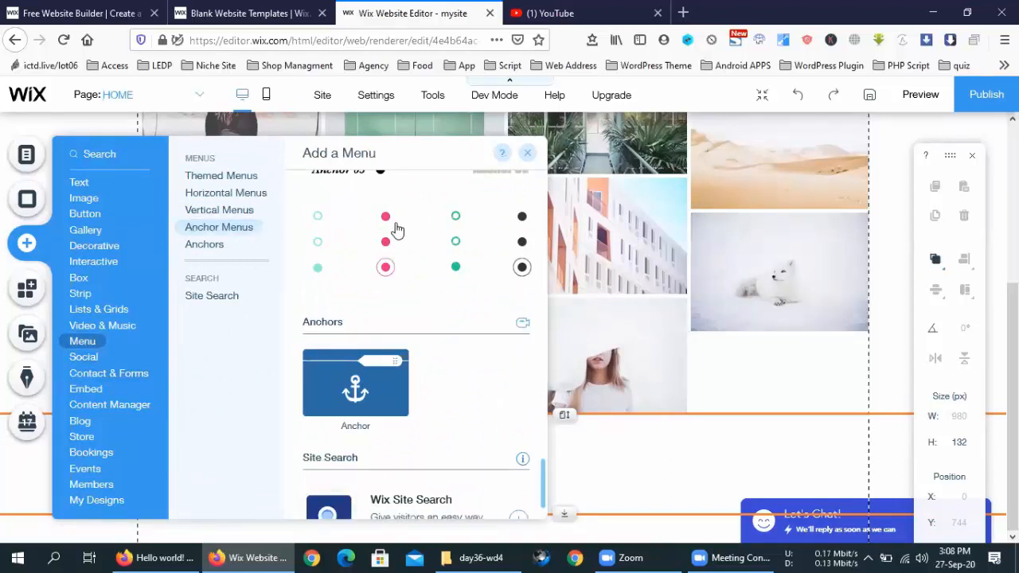
scroll(425, 346, "down", 1)
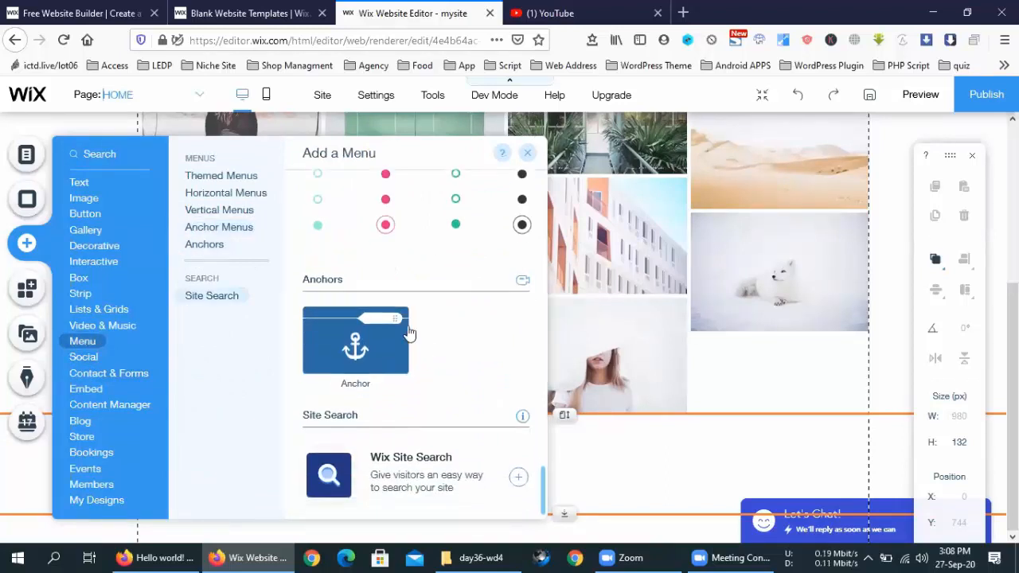
left_click(226, 177)
left_click(227, 195)
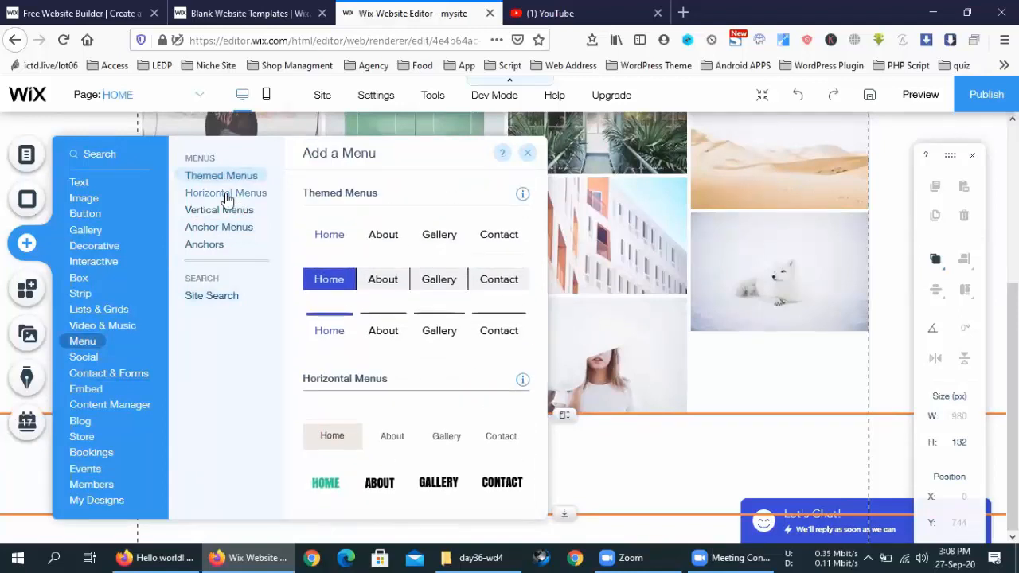
left_click(227, 211)
left_click(225, 229)
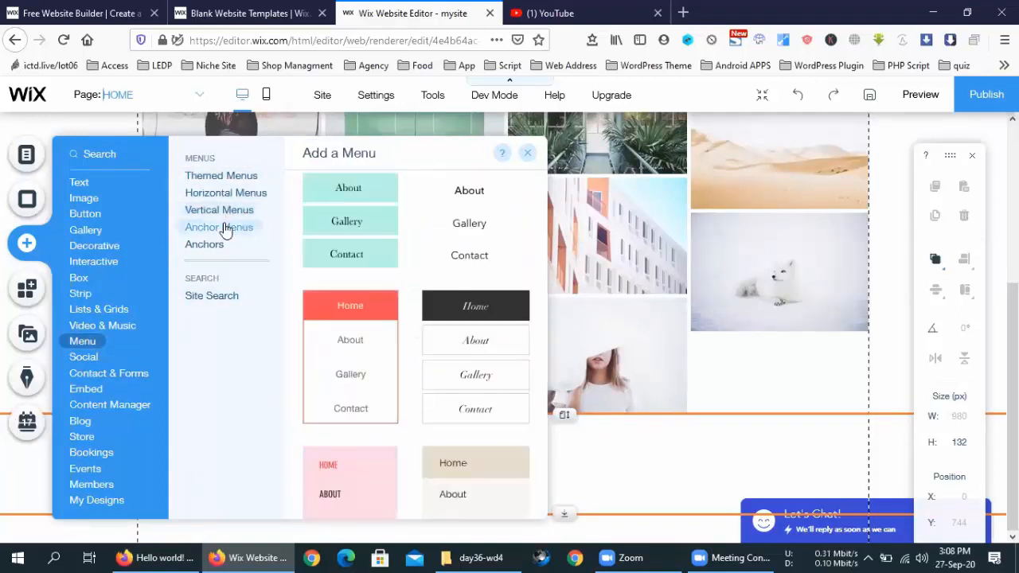
left_click(218, 246)
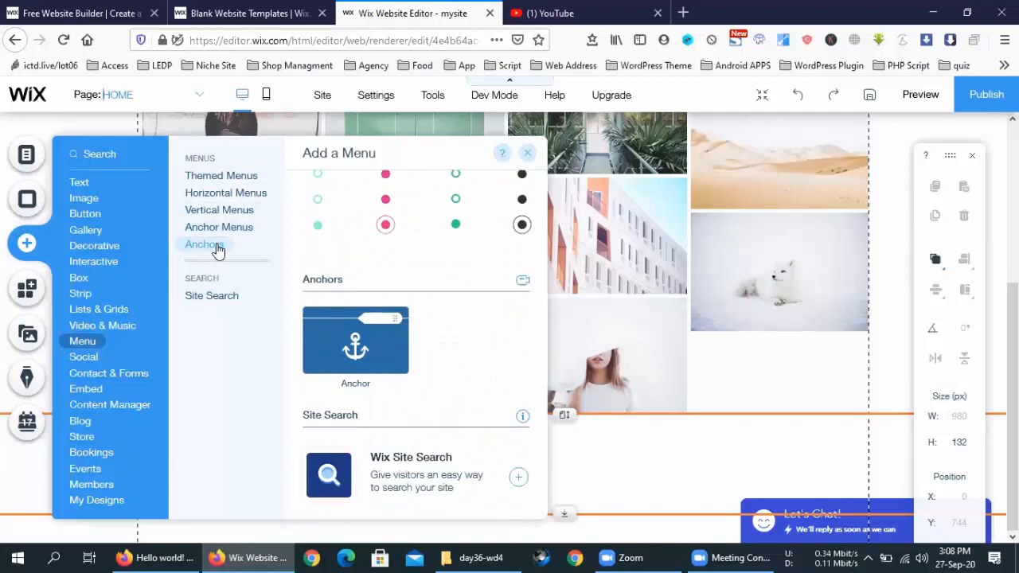
left_click(202, 176)
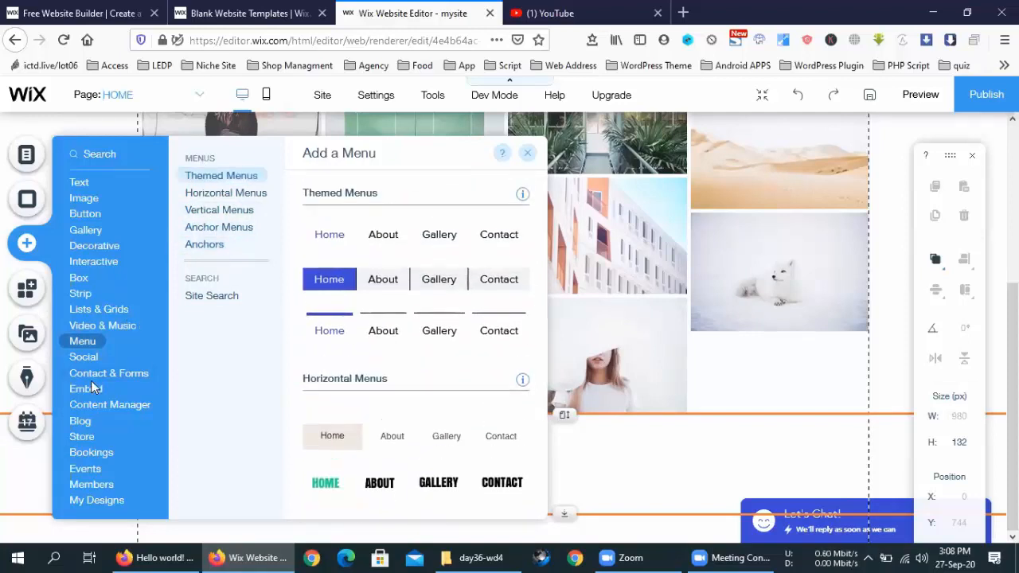
mouse_move(91, 244)
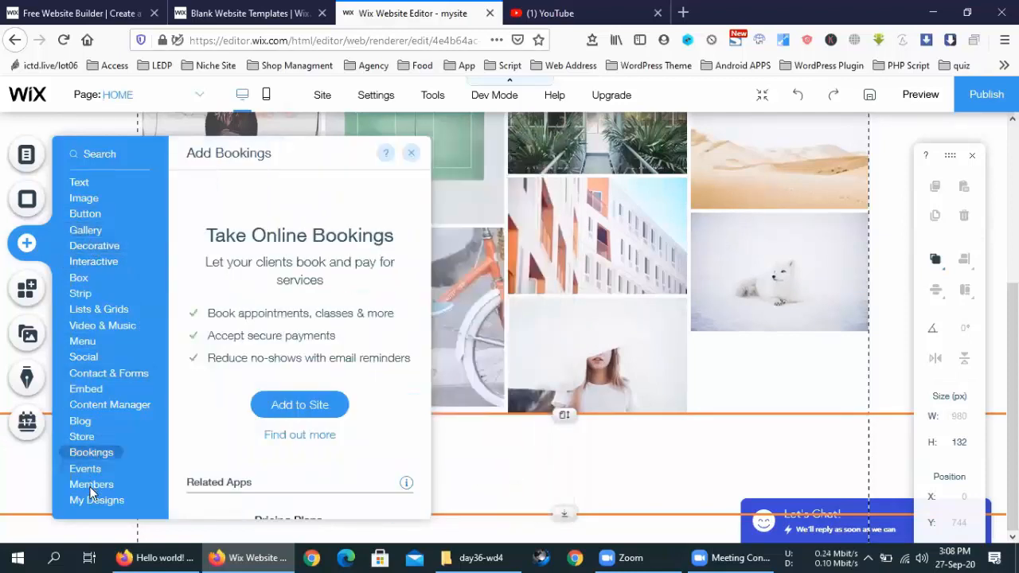
mouse_move(90, 488)
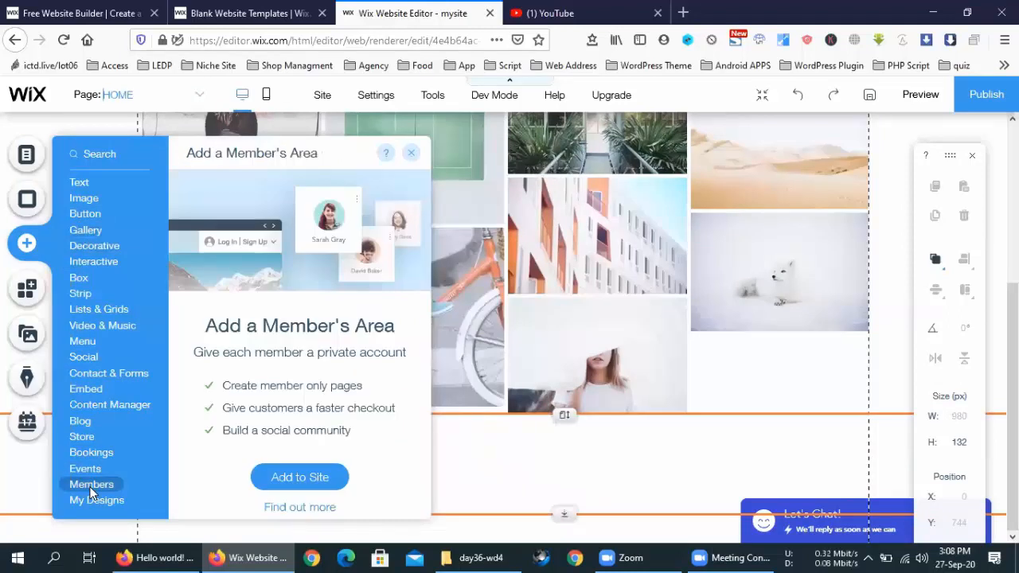
left_click(610, 471)
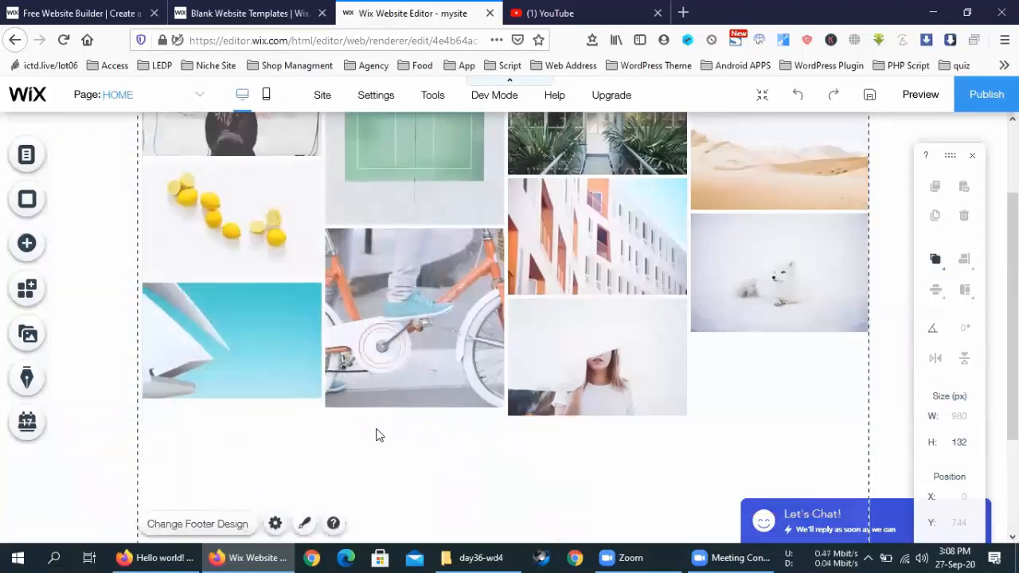
Step: Publish the site and view the live HOME page in a new tab
scroll(379, 435, "up", 2)
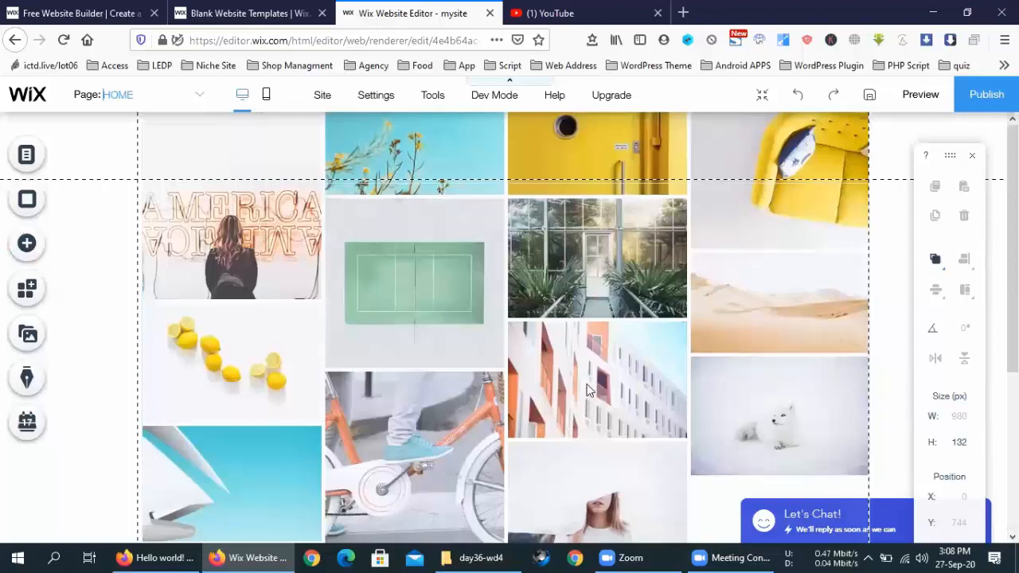
scroll(587, 384, "down", 3)
scroll(587, 384, "up", 3)
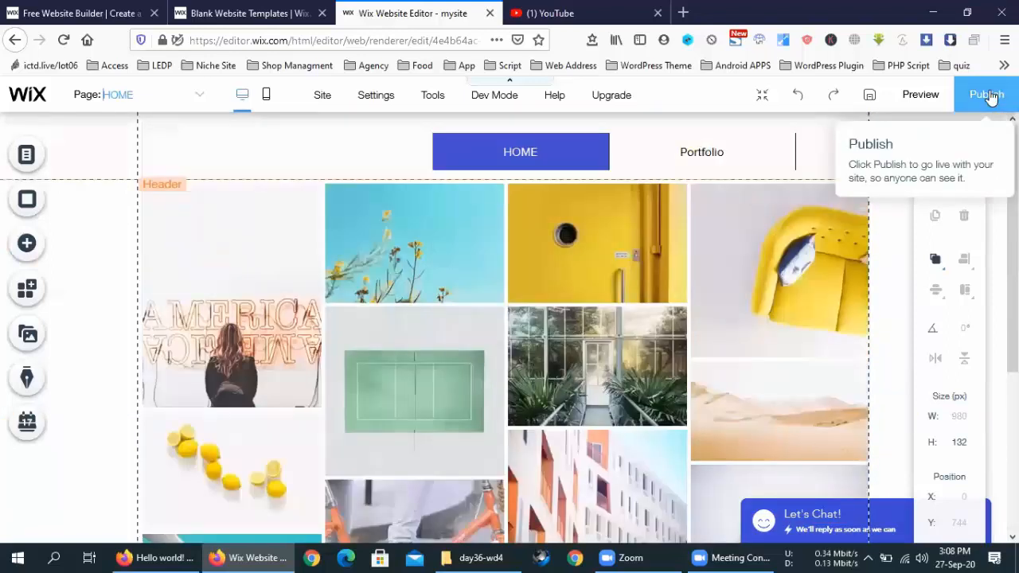
left_click(992, 95)
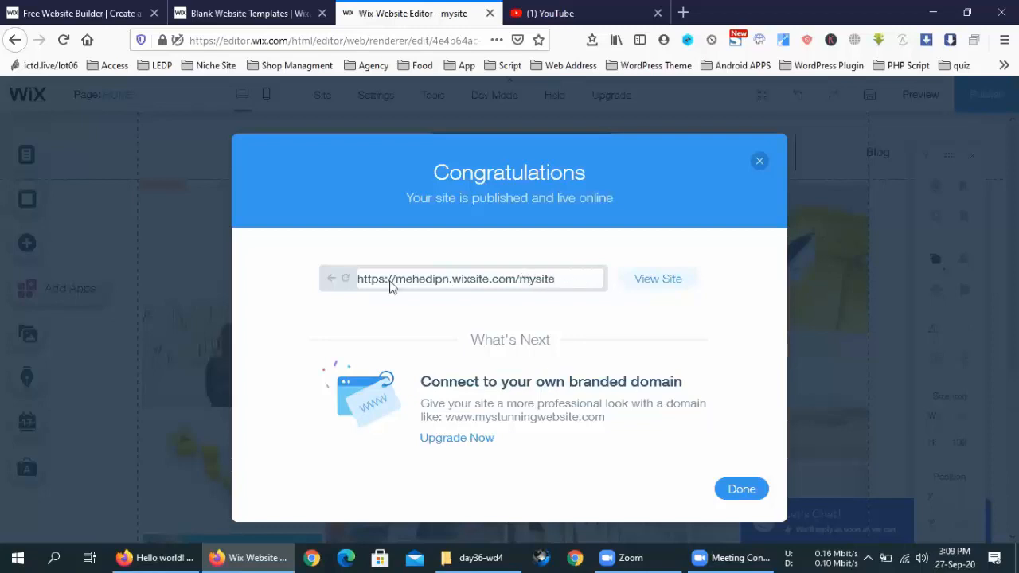
left_click(653, 280)
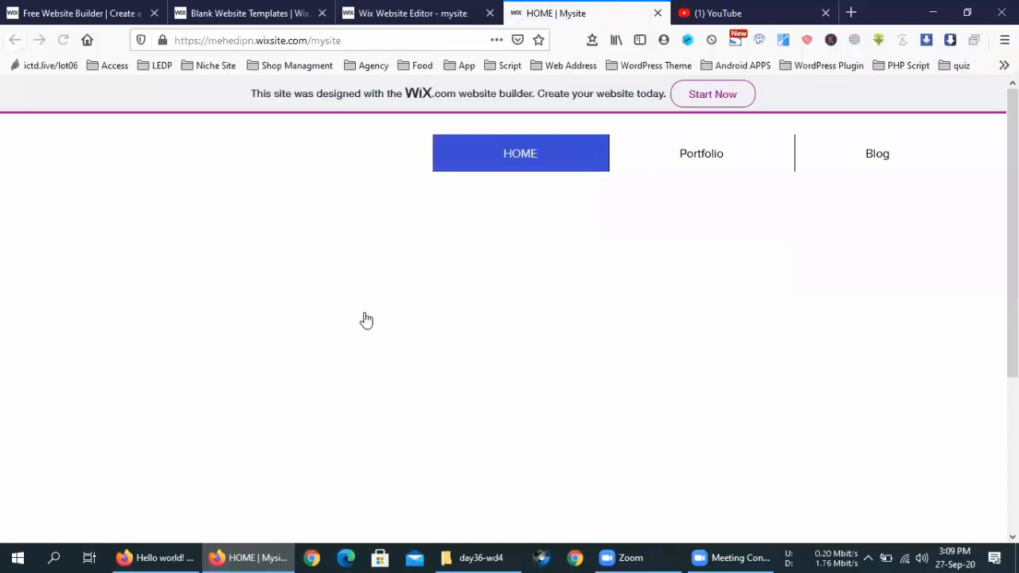
Step: Browse the live site's Portfolio page, then go back to the HOME page
scroll(426, 351, "down", 5)
scroll(427, 351, "up", 5)
left_click(691, 159)
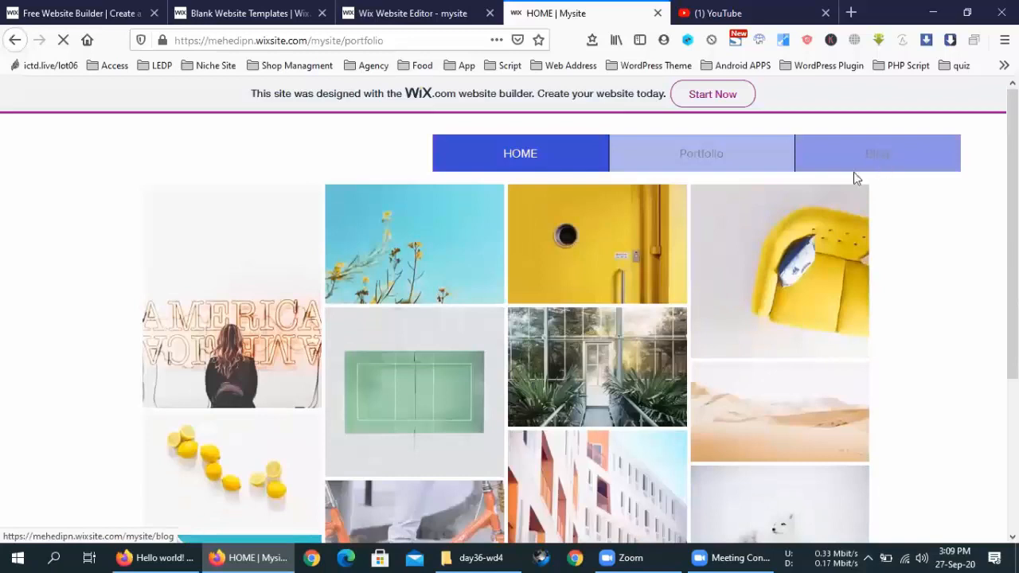
left_click(501, 166)
Step: Reload the live home page and reload the site's web address to confirm it loads
scroll(712, 389, "down", 2)
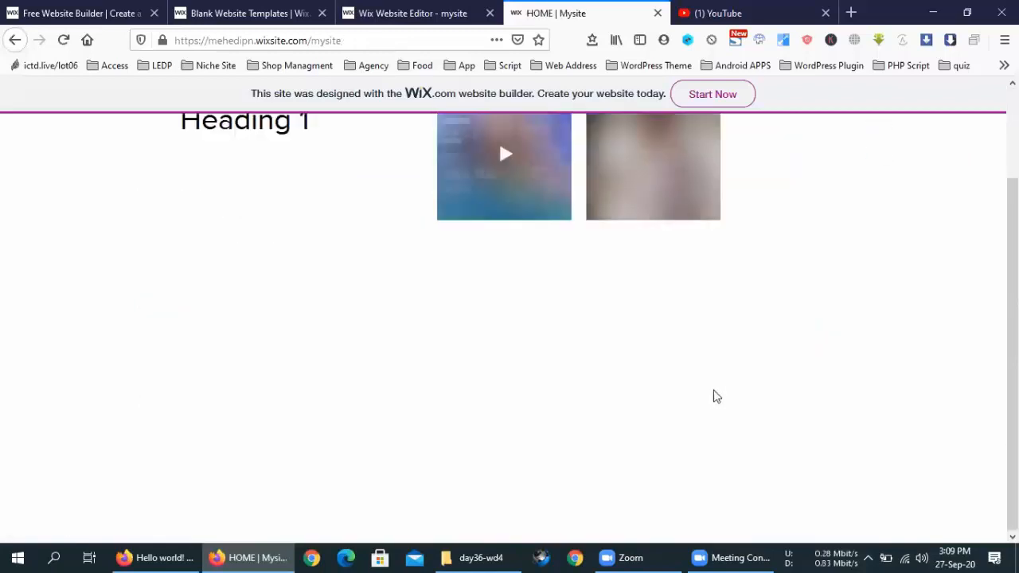
key("F5")
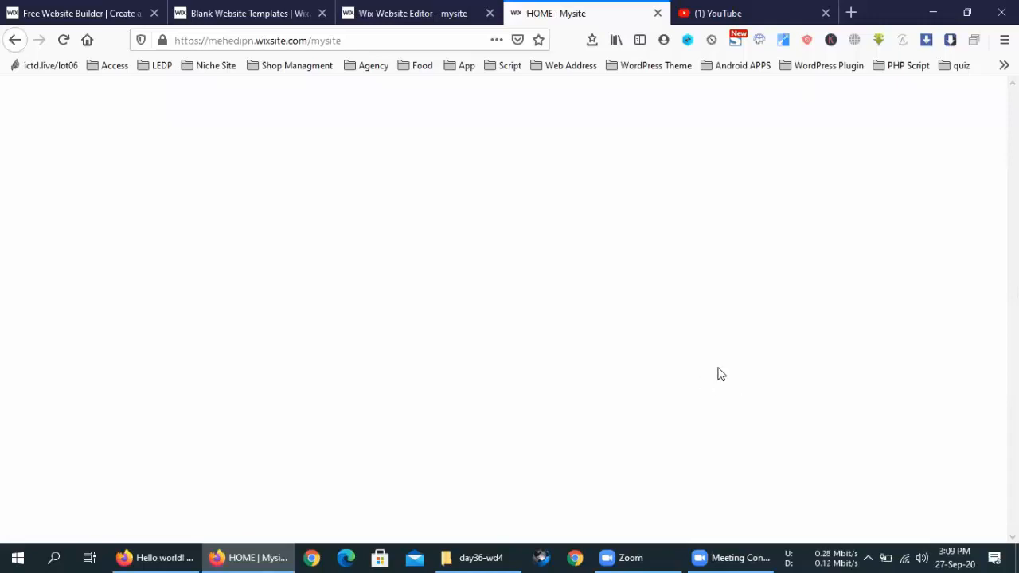
left_click(381, 41)
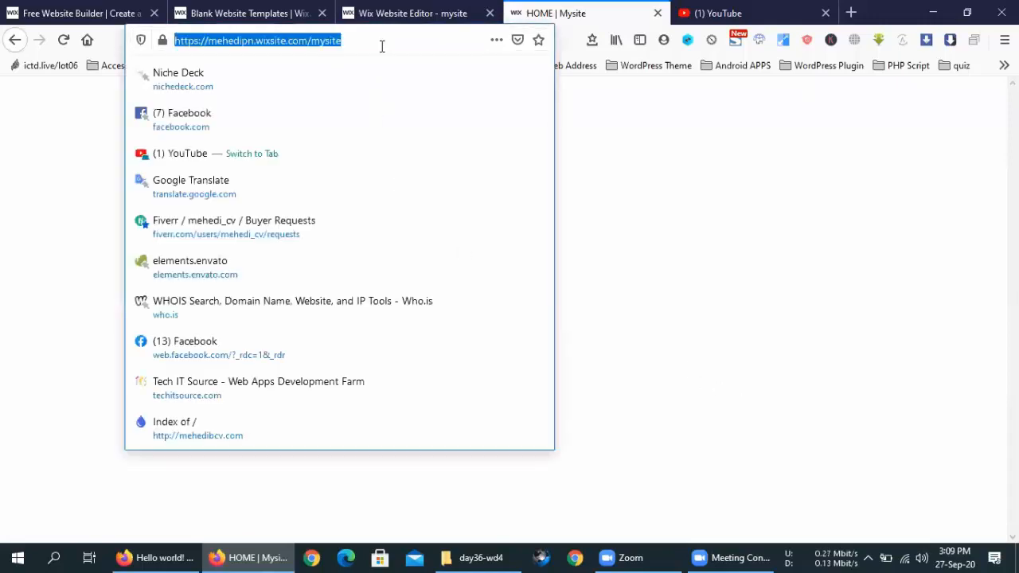
key("Return")
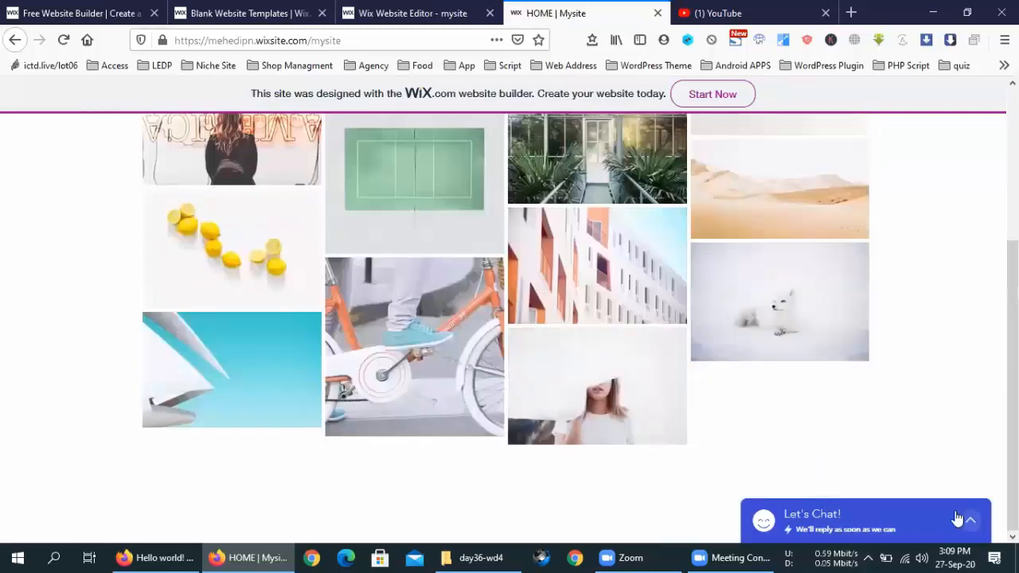
scroll(589, 428, "up", 1)
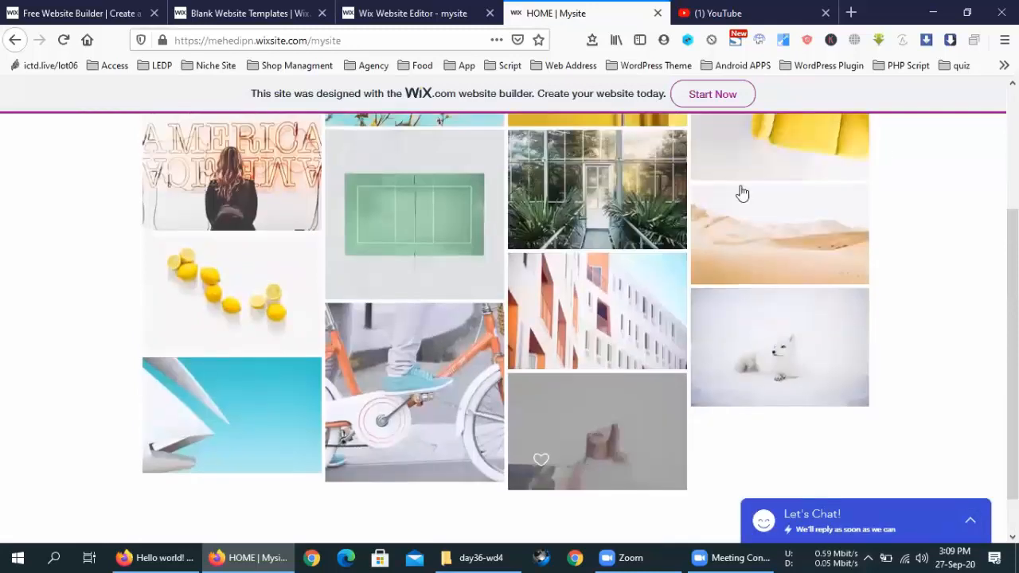
scroll(914, 317, "up", 4)
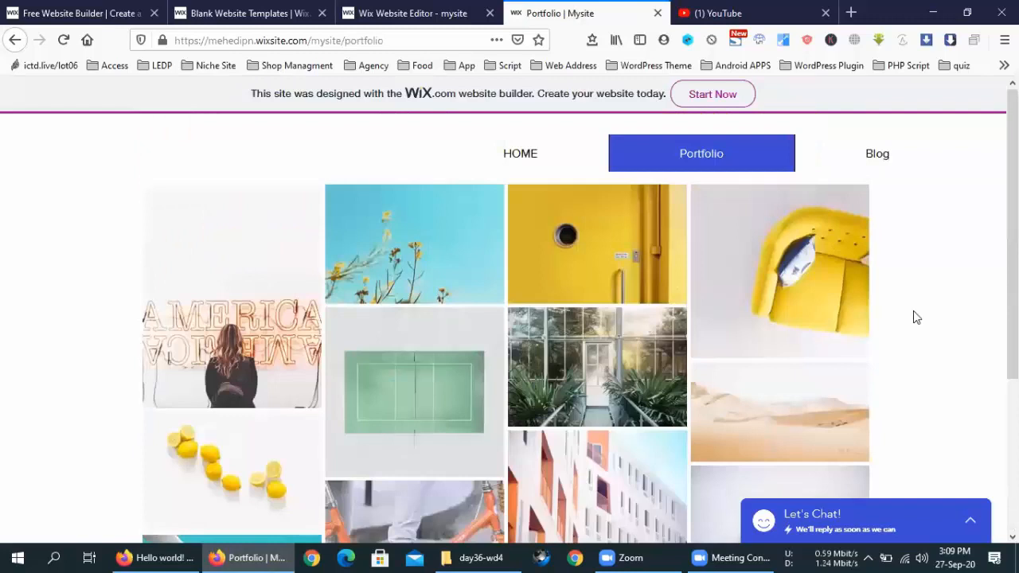
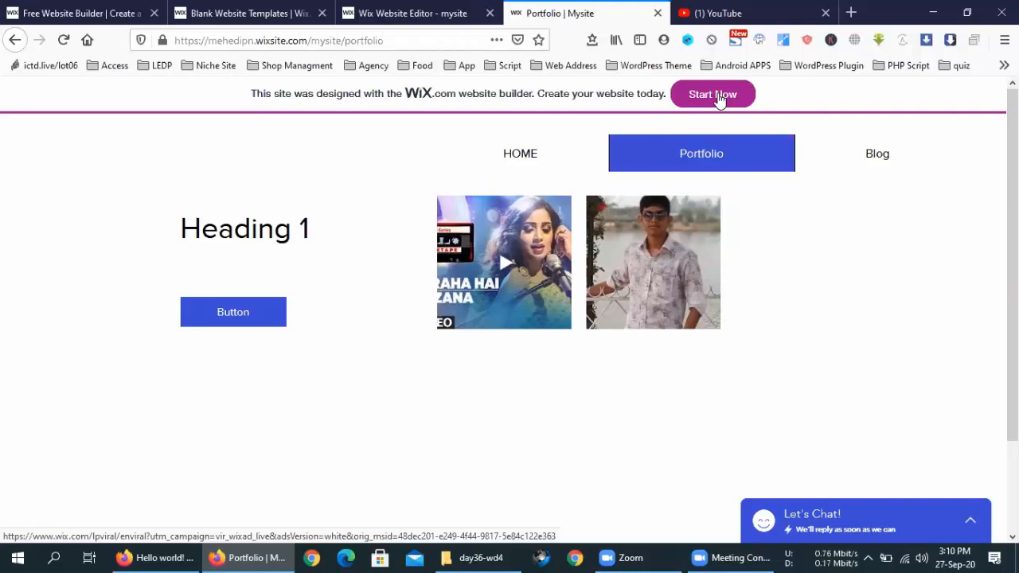
Step: Leave the live Portfolio page and return to the 'Wix Website Editor - mysite' tab
scroll(587, 230, "down", 3)
scroll(590, 232, "up", 3)
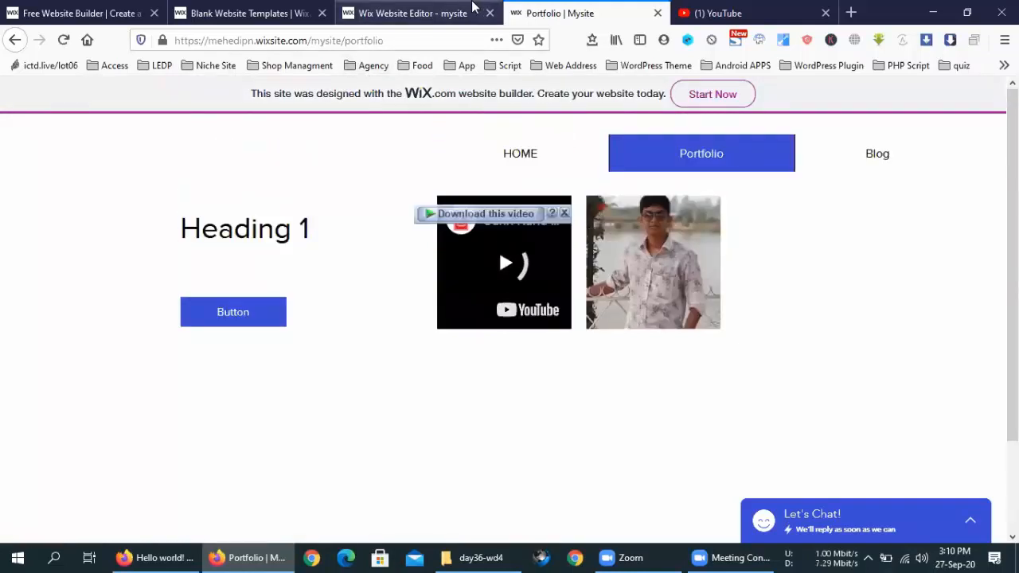
left_click(476, 11)
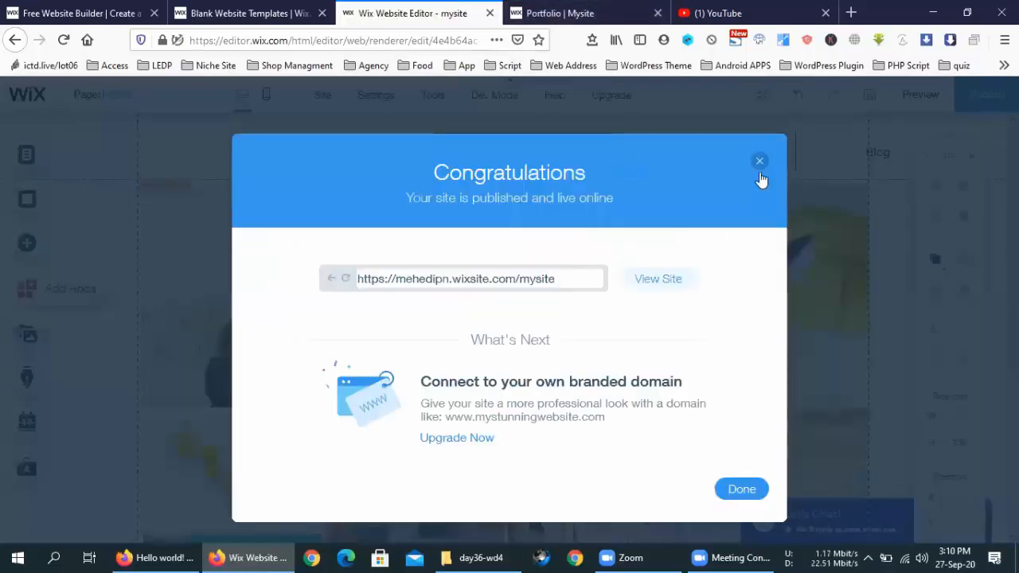
Step: Close the Congratulations dialog, check the live portfolio tab, and dismiss the 'Check Your Site On Mobile' prompt
left_click(743, 489)
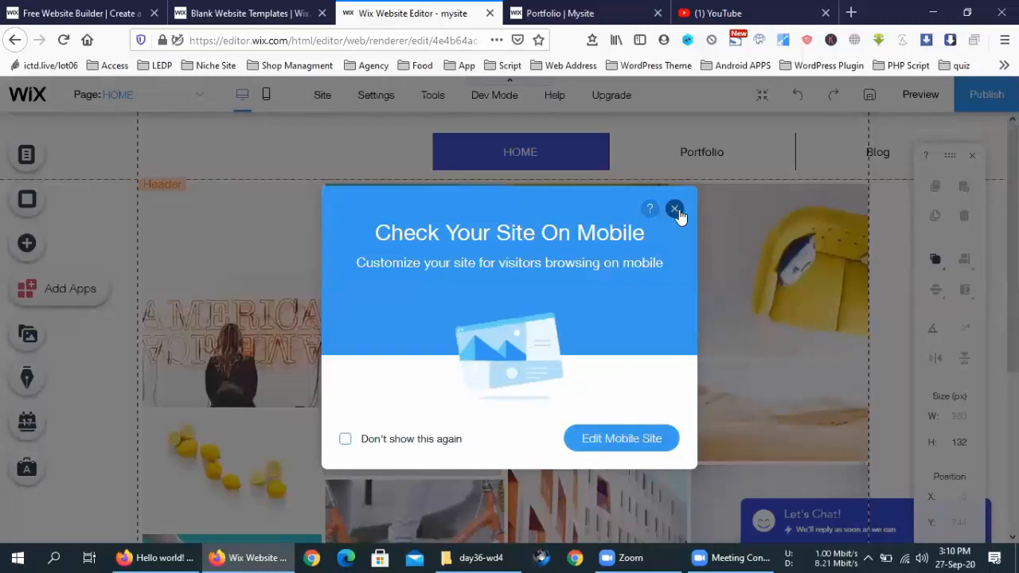
left_click(543, 10)
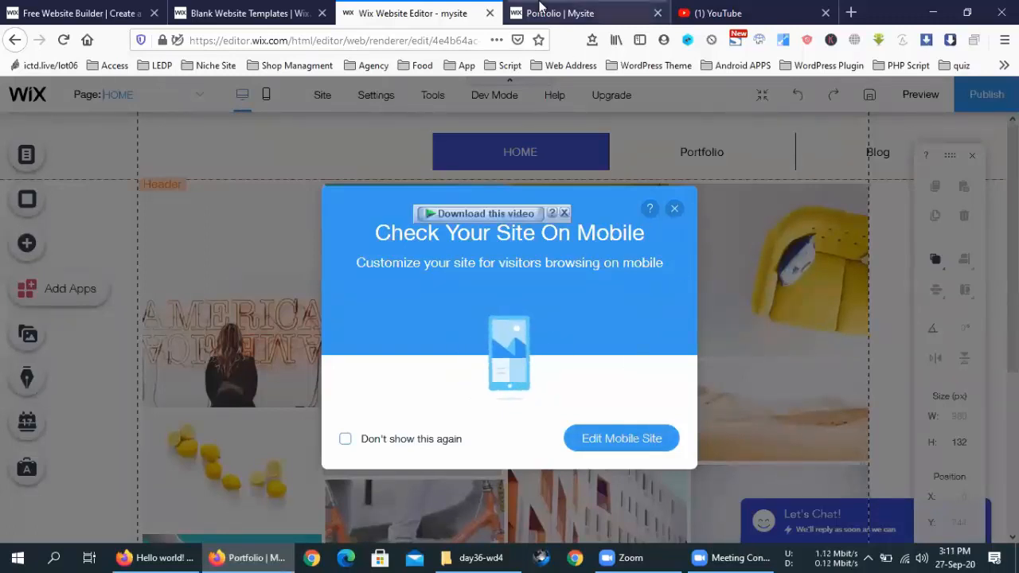
left_click(396, 8)
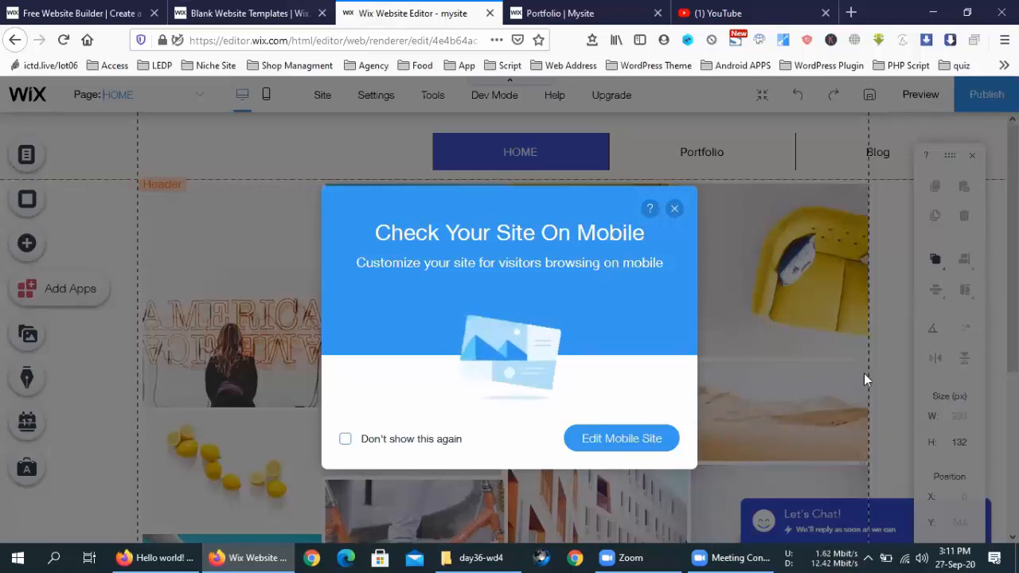
left_click(674, 209)
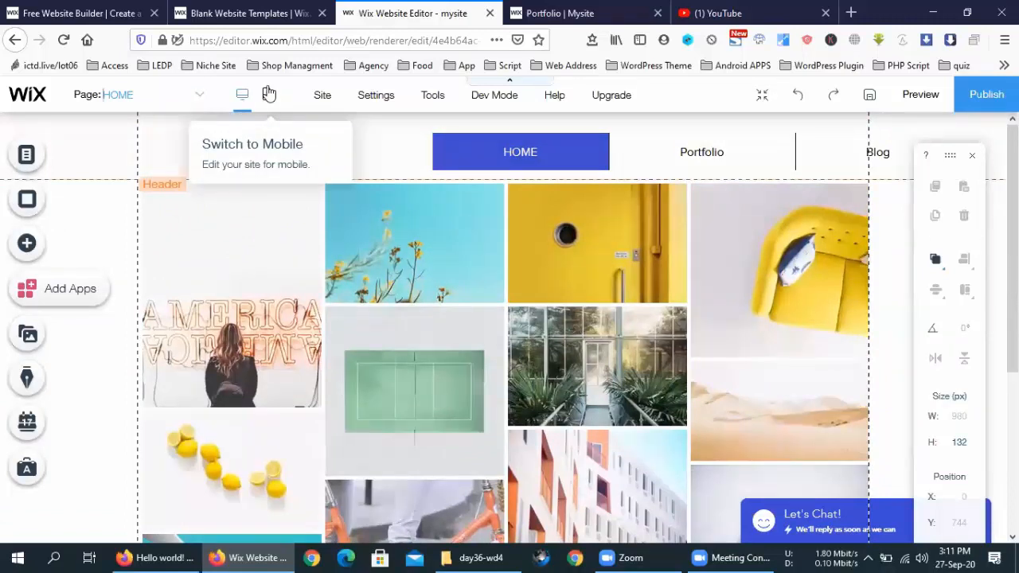
Step: Switch the Home page to the mobile editor and scroll through its layout
left_click(269, 94)
left_click(270, 94)
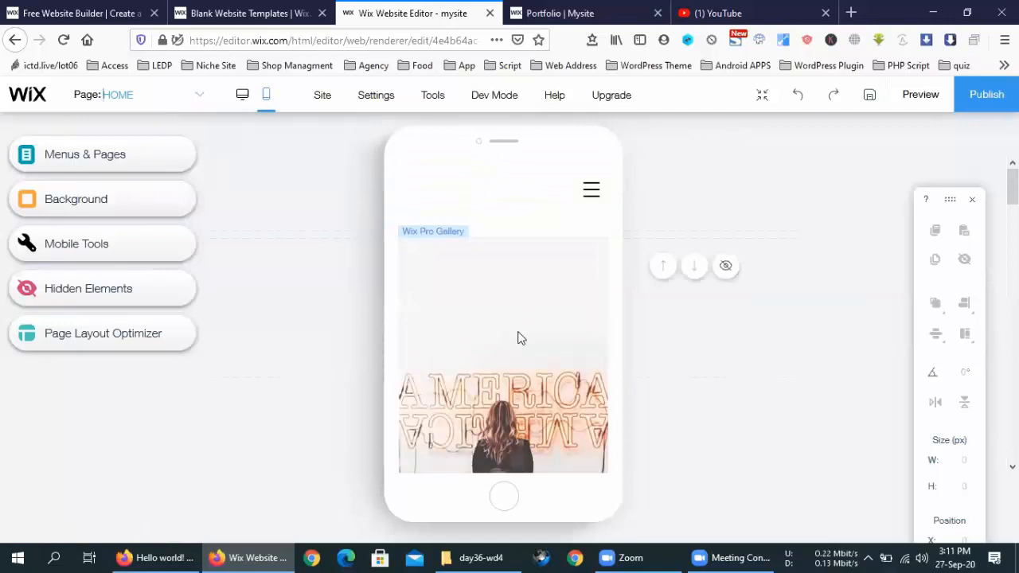
scroll(518, 338, "down", 10)
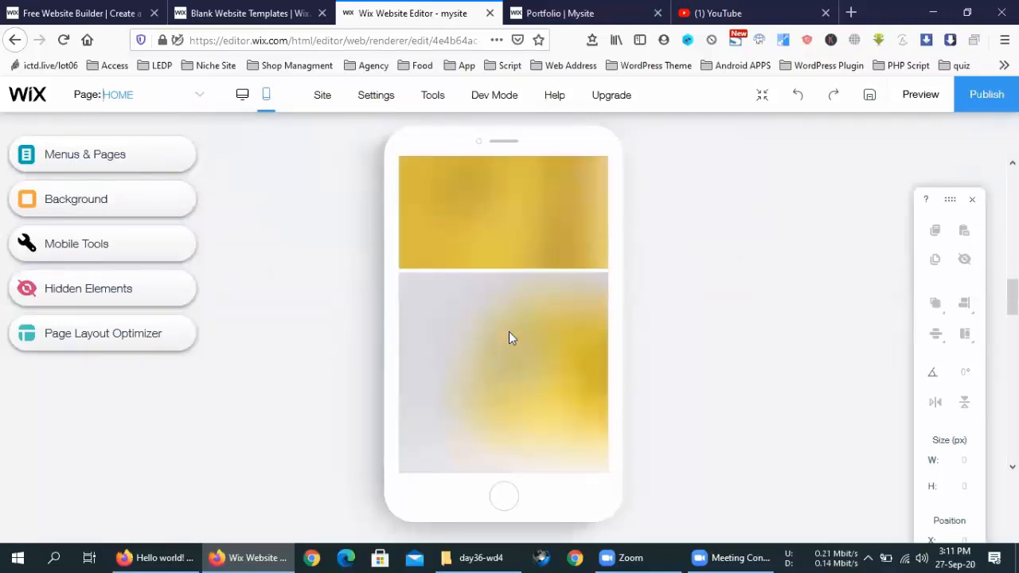
scroll(509, 332, "down", 5)
scroll(505, 342, "down", 10)
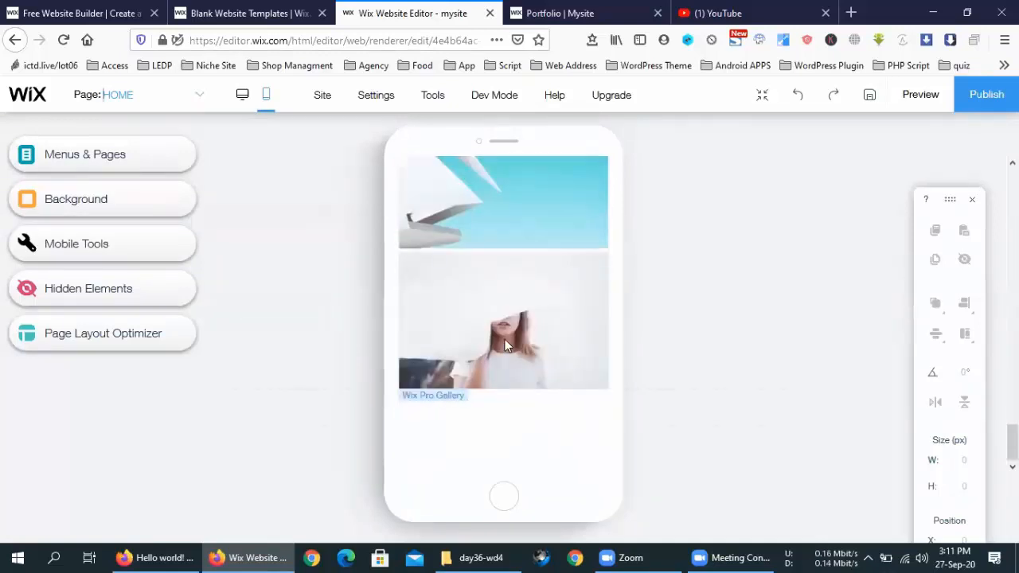
scroll(505, 339, "up", 10)
scroll(505, 340, "up", 8)
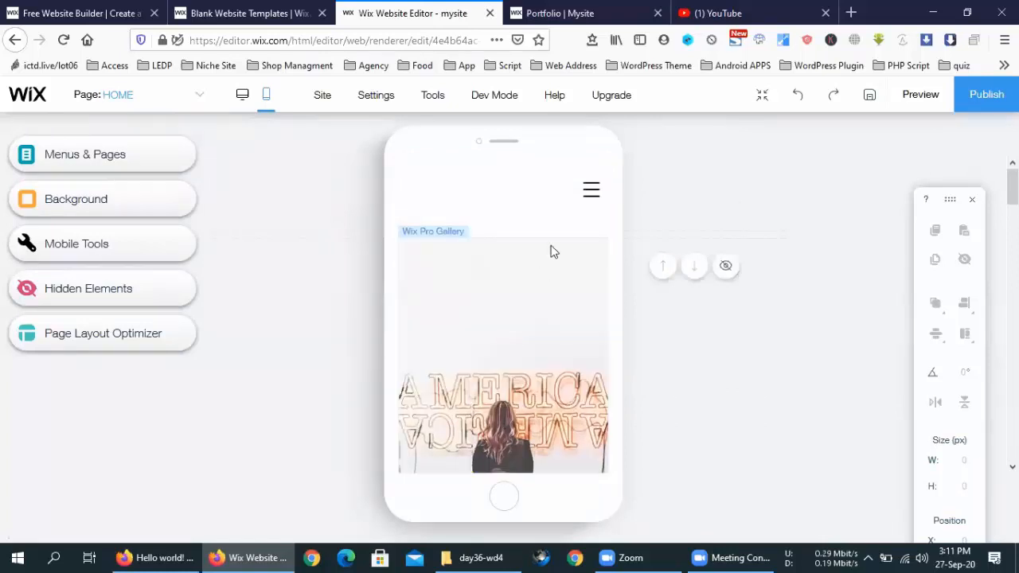
Step: Inspect the mobile elements: menu icon, header section, Pro Gallery and the page
left_click(589, 188)
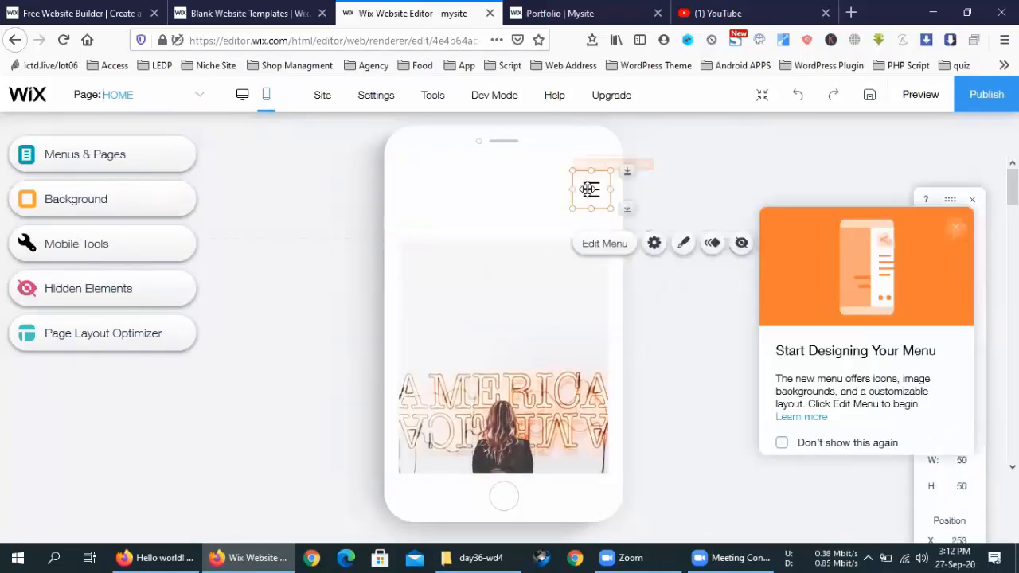
left_click(485, 224)
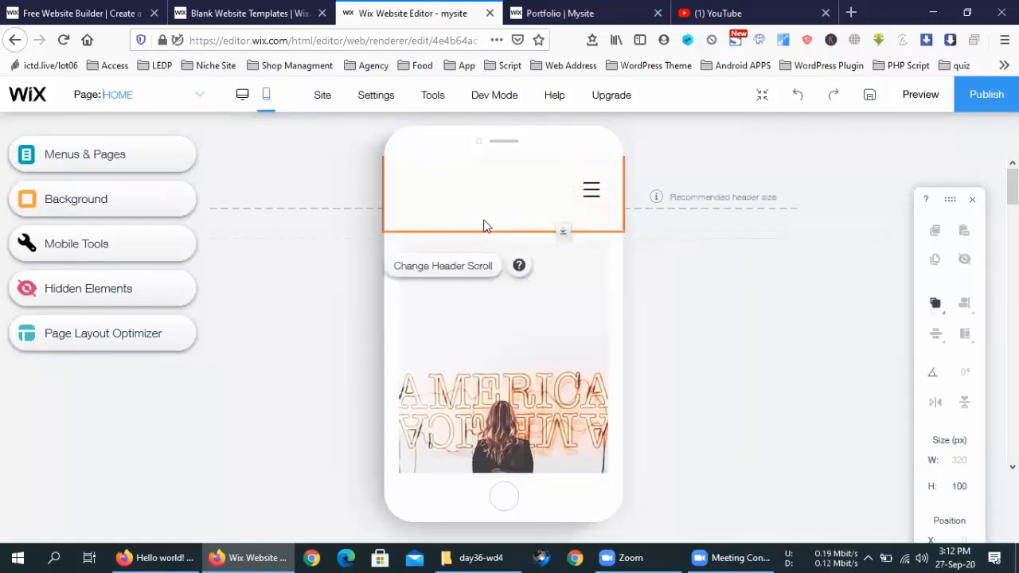
scroll(543, 354, "down", 10)
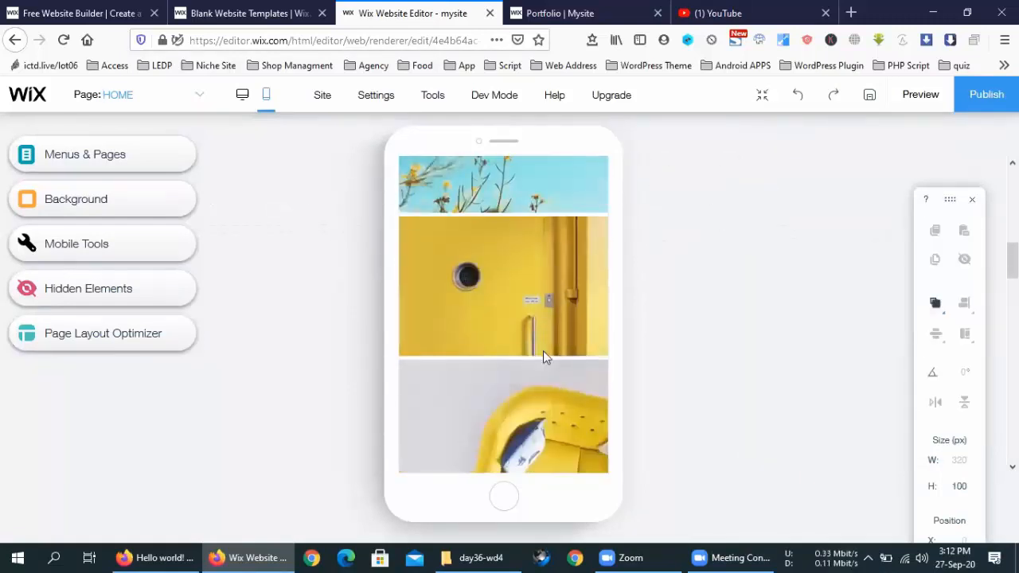
scroll(543, 352, "down", 8)
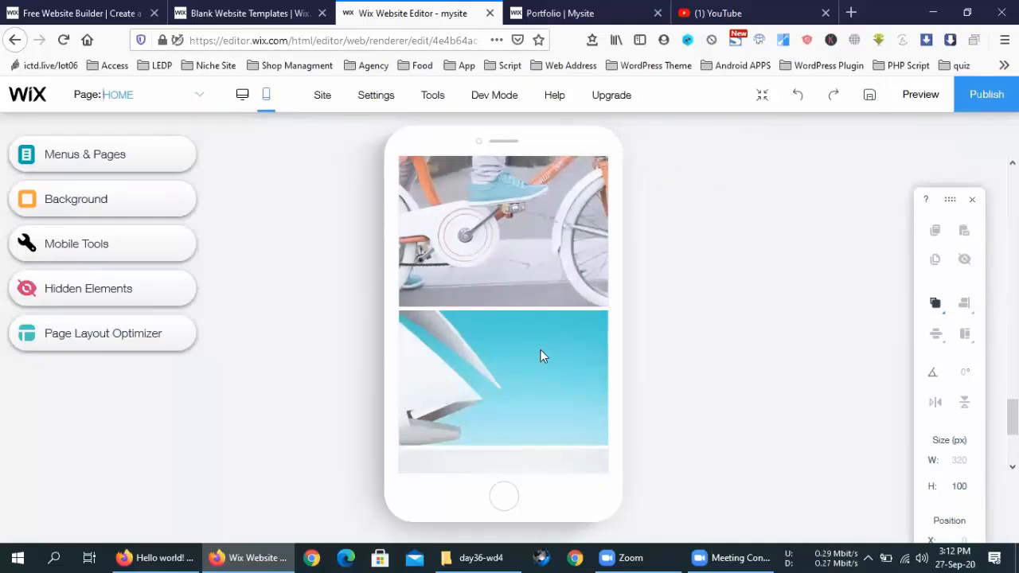
scroll(536, 348, "down", 2)
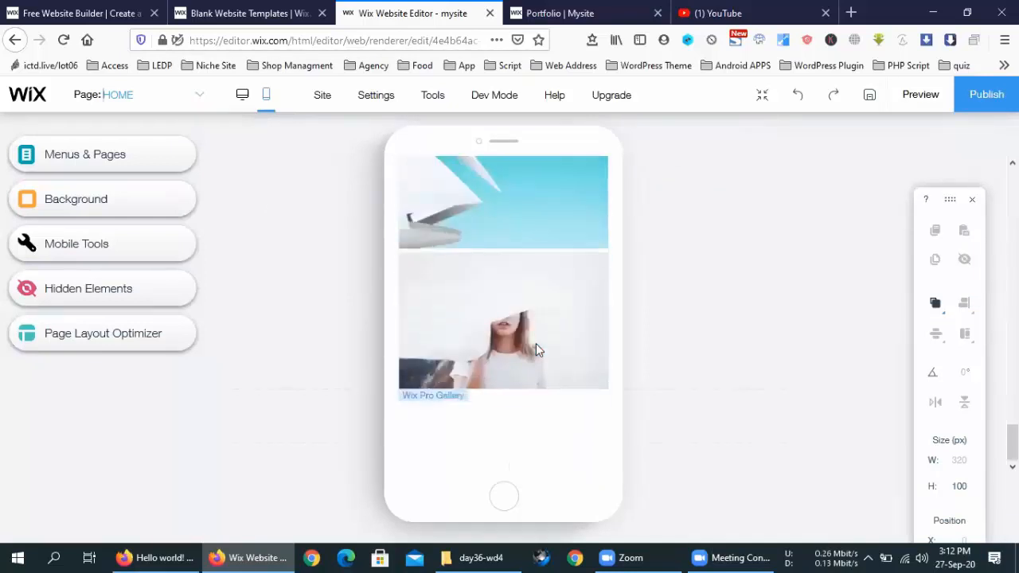
scroll(536, 343, "up", 20)
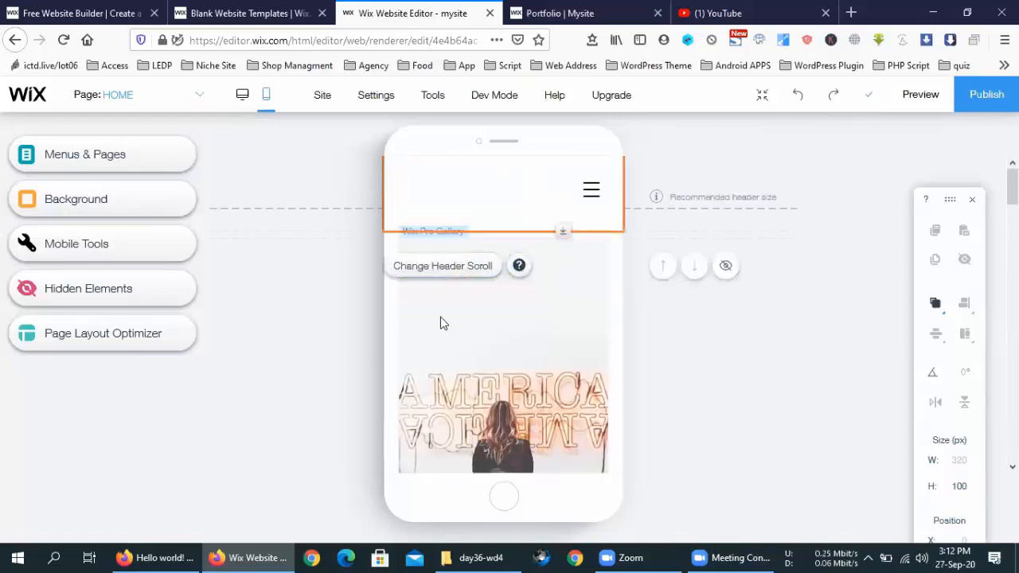
left_click(443, 321)
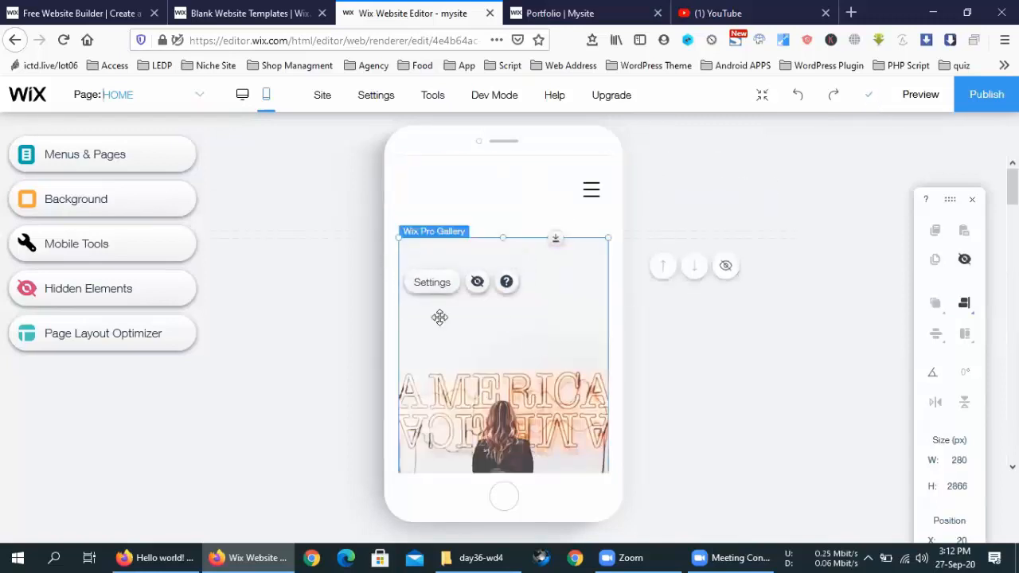
left_click(390, 292)
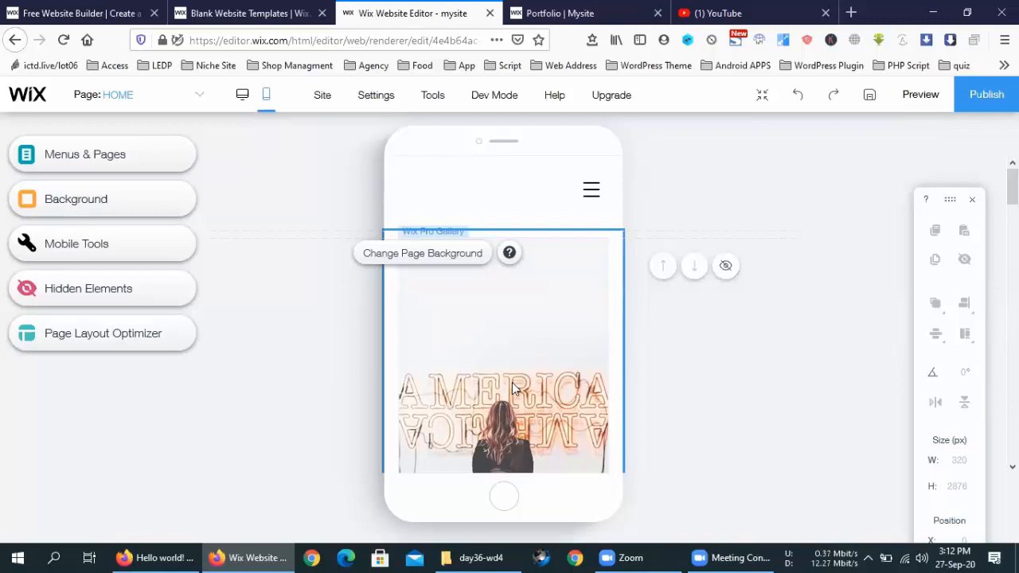
Step: Resize the mobile header from 100 px down to 61 px tall
left_click(423, 195)
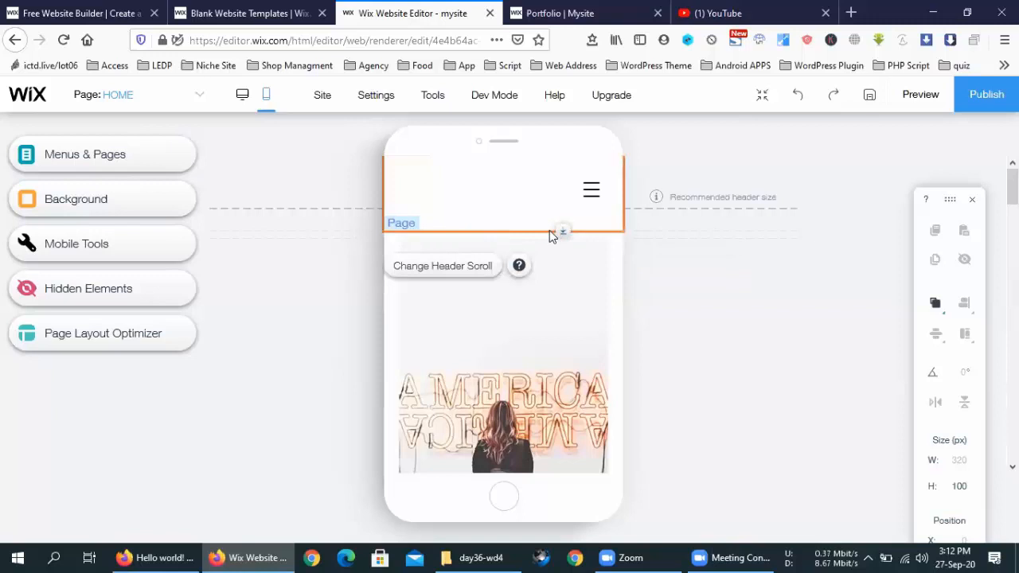
left_click_drag(558, 228, 557, 188)
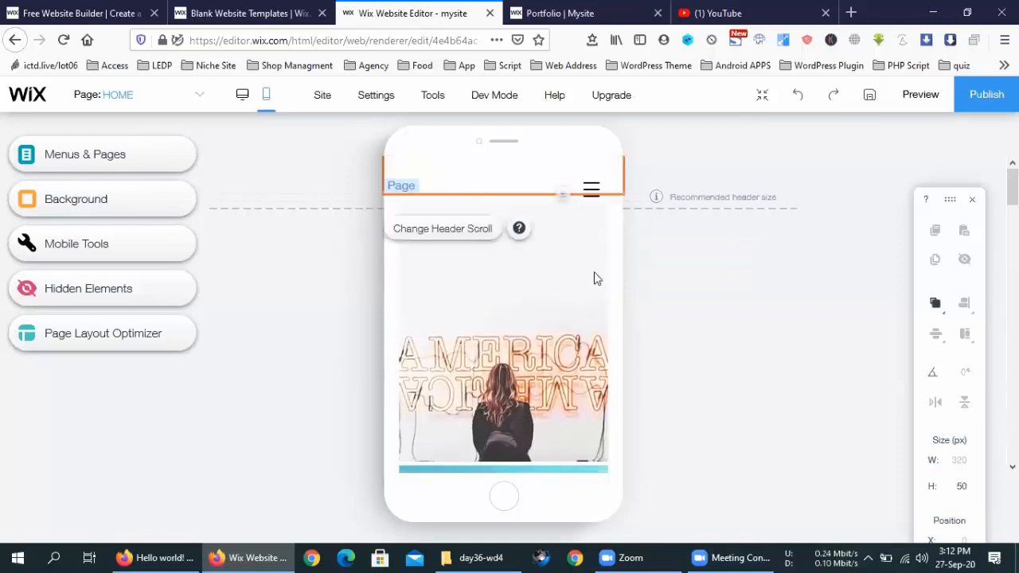
left_click(649, 294)
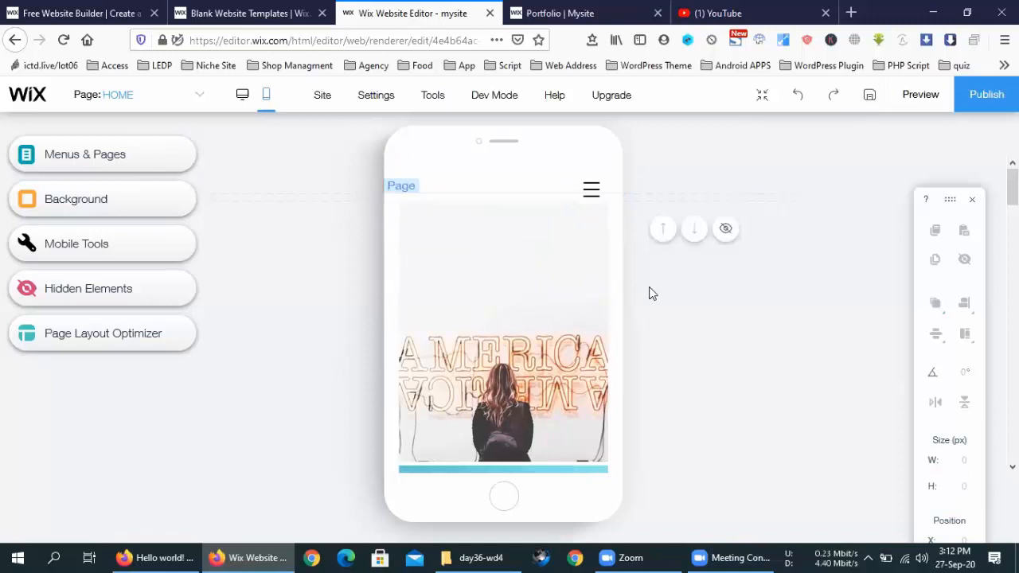
left_click(537, 188)
left_click_drag(557, 205, 559, 205)
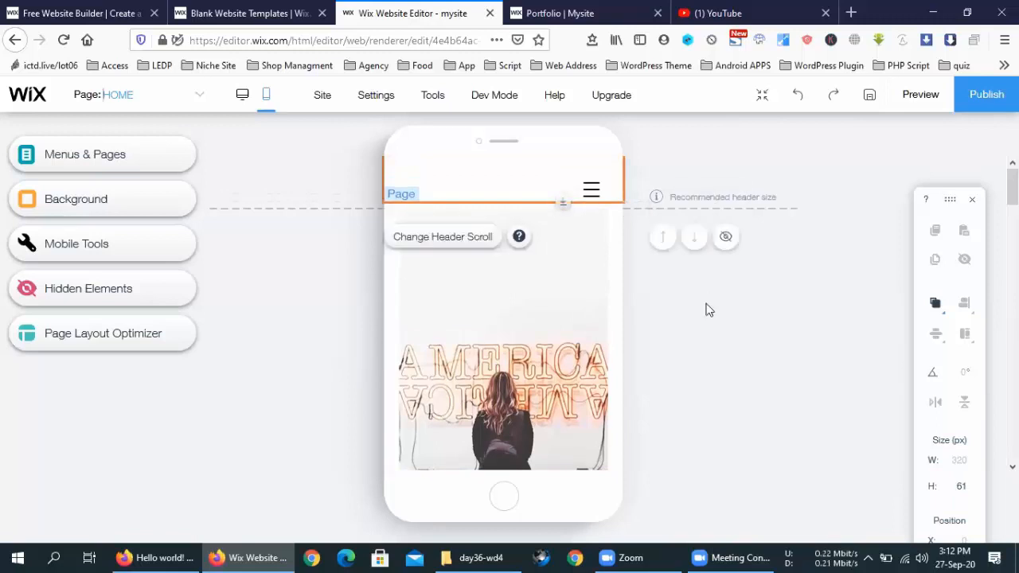
left_click(705, 310)
scroll(510, 299, "down", 5)
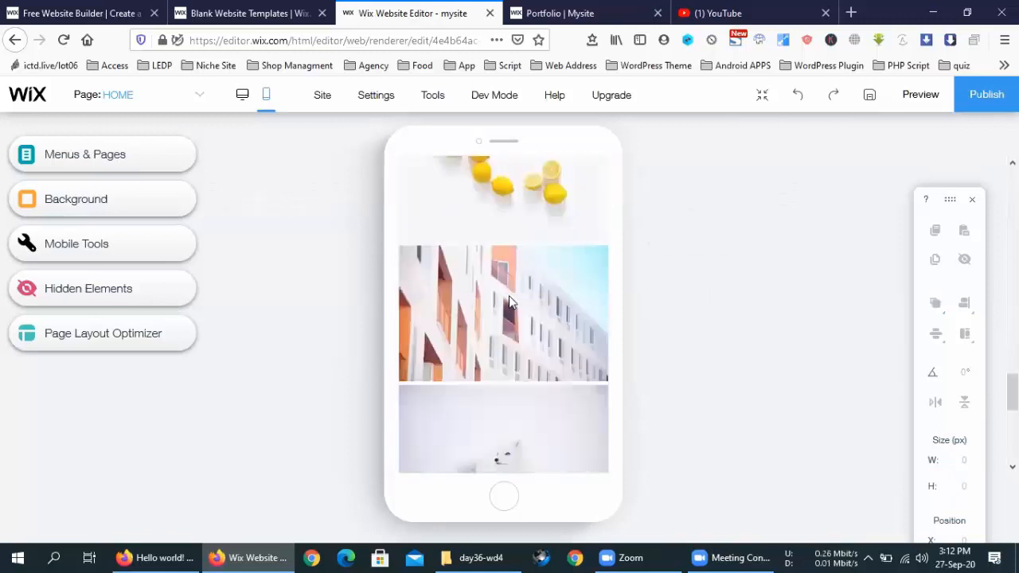
scroll(510, 301, "down", 3)
scroll(509, 302, "up", 10)
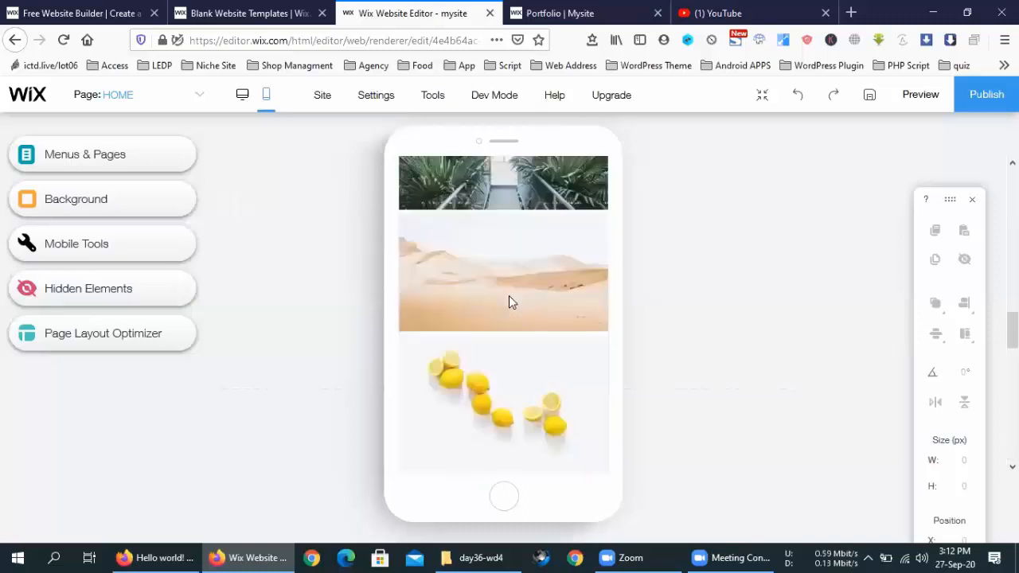
scroll(510, 302, "up", 2)
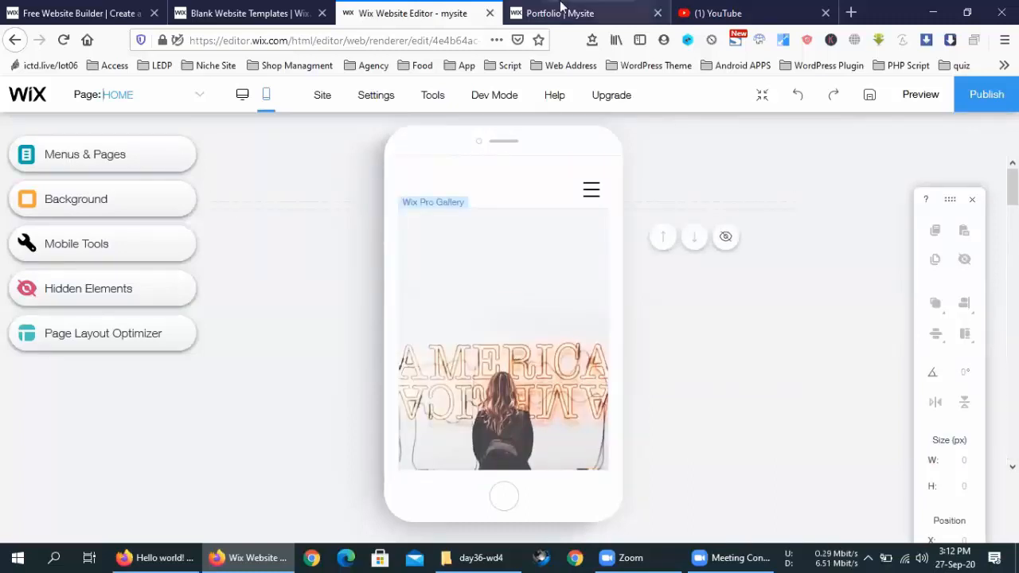
Step: Publish the mobile header change and save the site
left_click(975, 97)
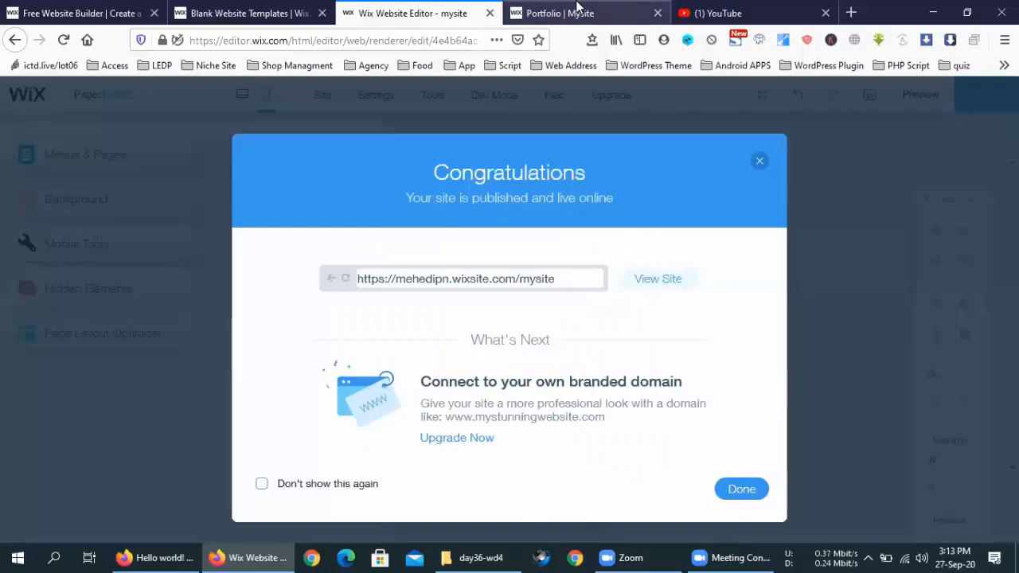
left_click(742, 488)
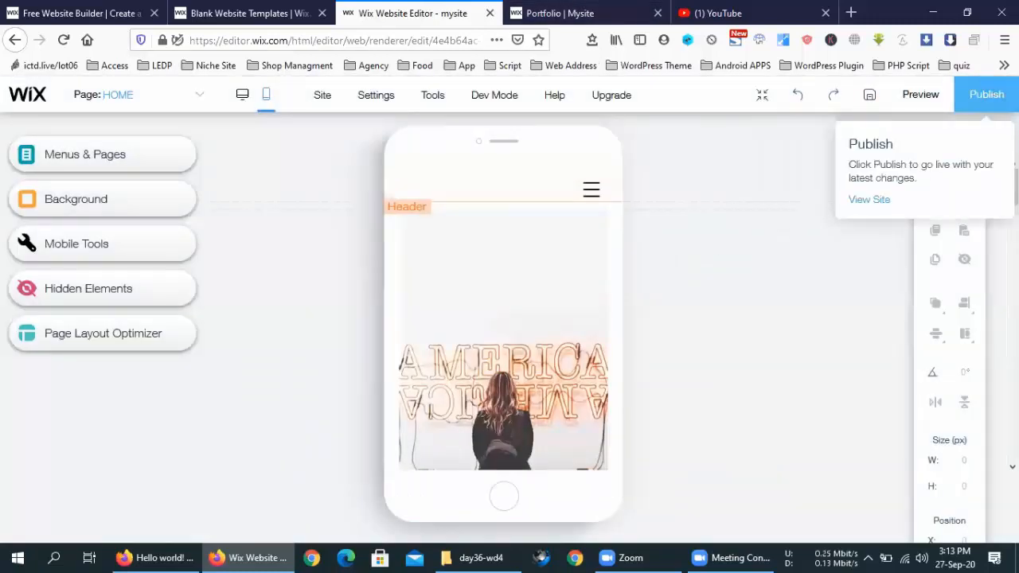
left_click(872, 96)
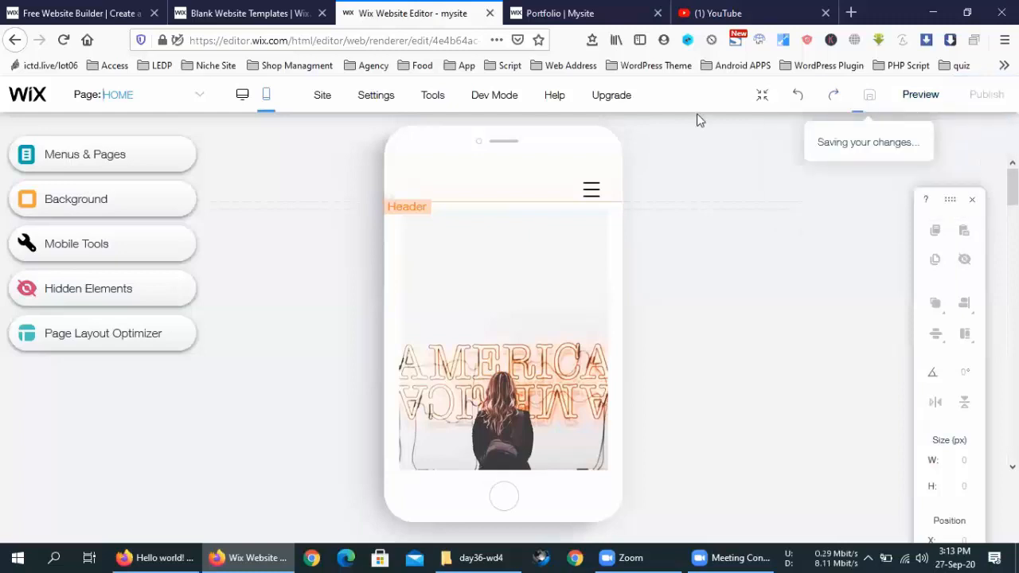
left_click(532, 8)
left_click(381, 9)
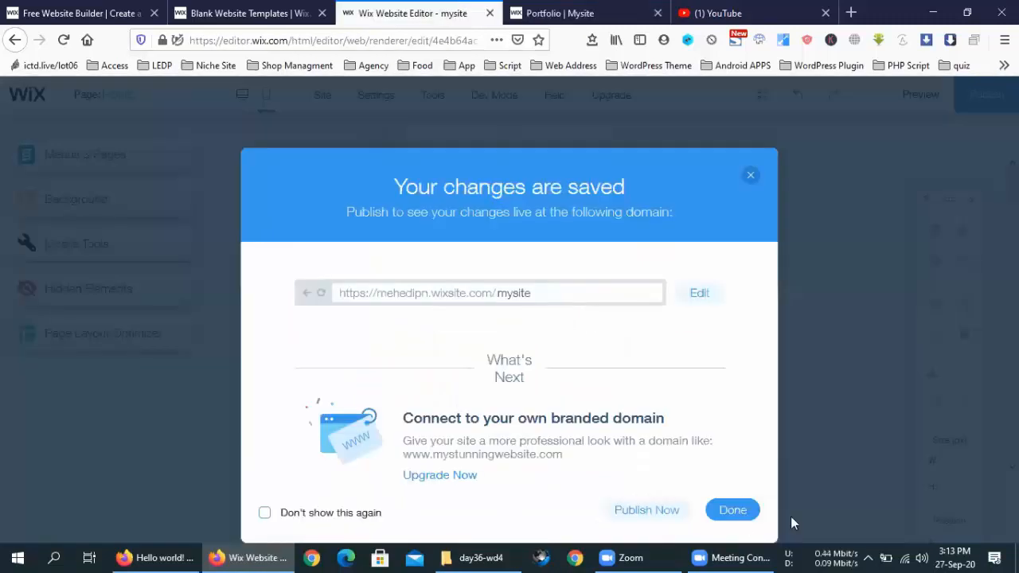
left_click(732, 509)
Step: Reload the live Portfolio page in a restored-down window, maximize it, then return to the editor
left_click(591, 8)
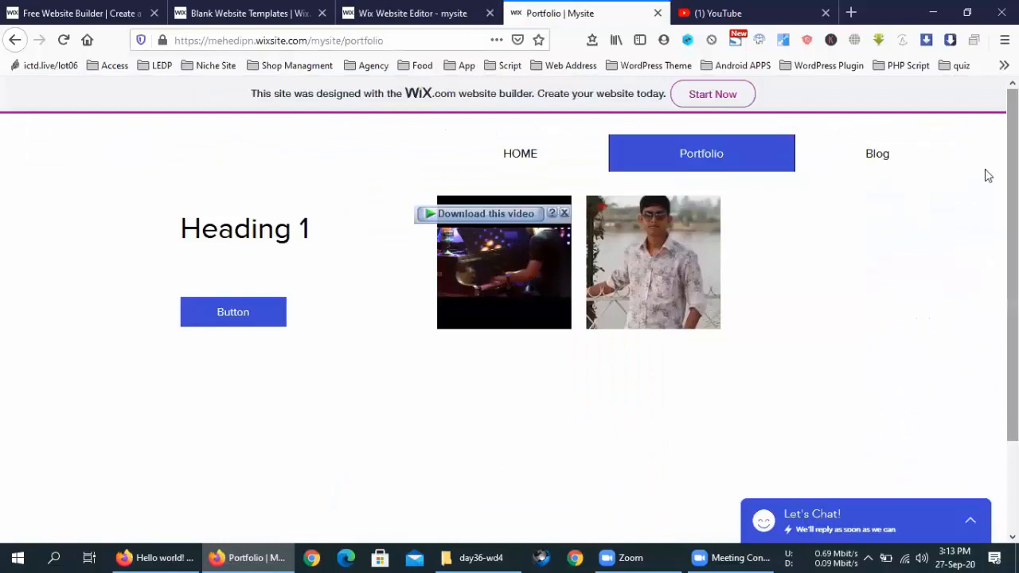
left_click(62, 40)
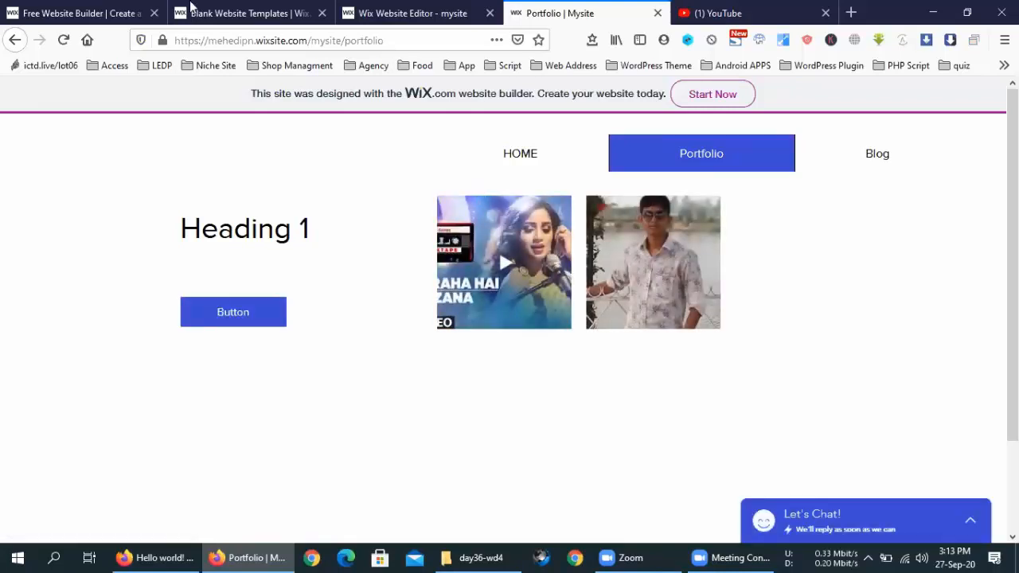
left_click(968, 12)
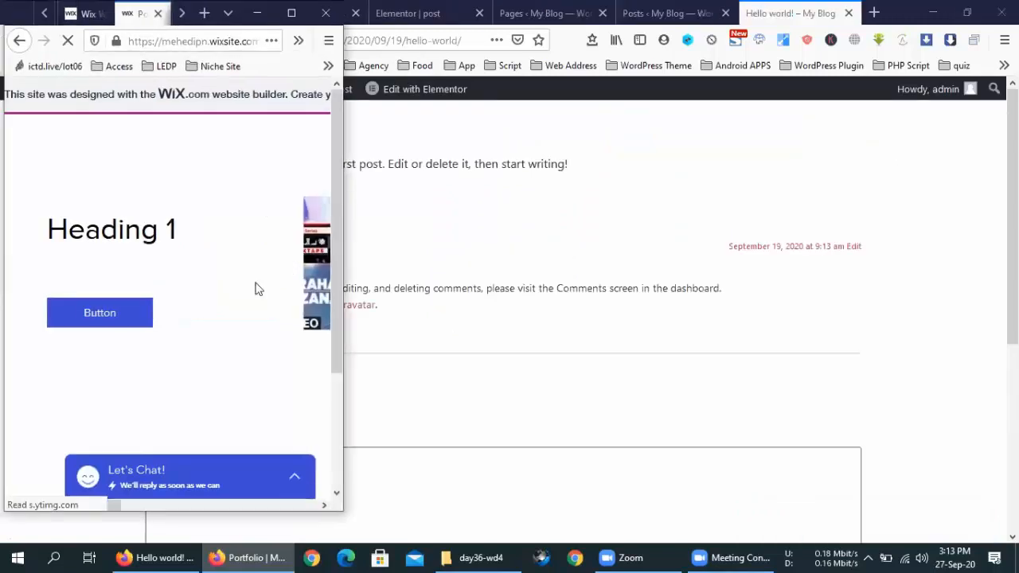
scroll(196, 273, "down", 3)
scroll(199, 274, "up", 3)
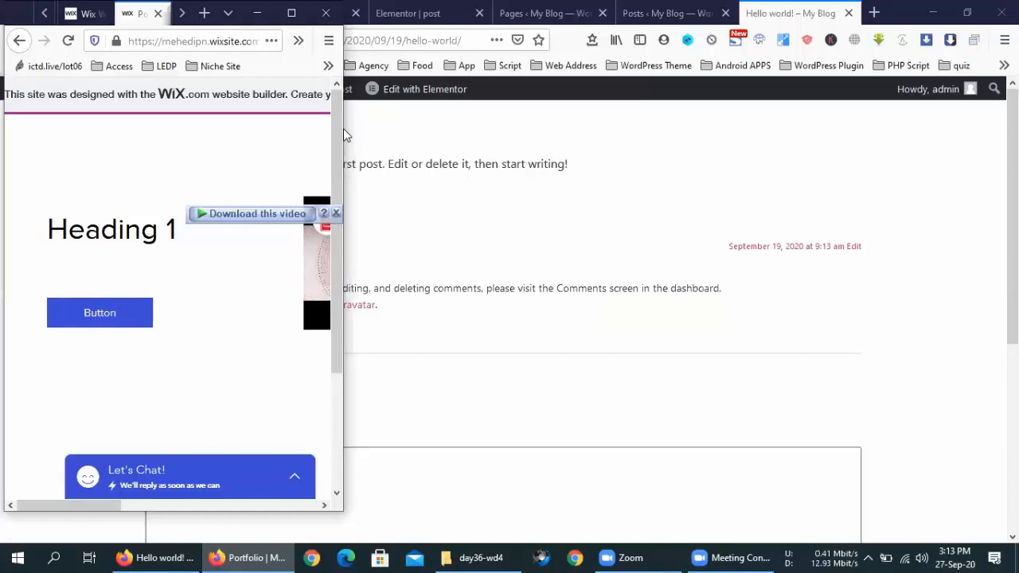
left_click(68, 41)
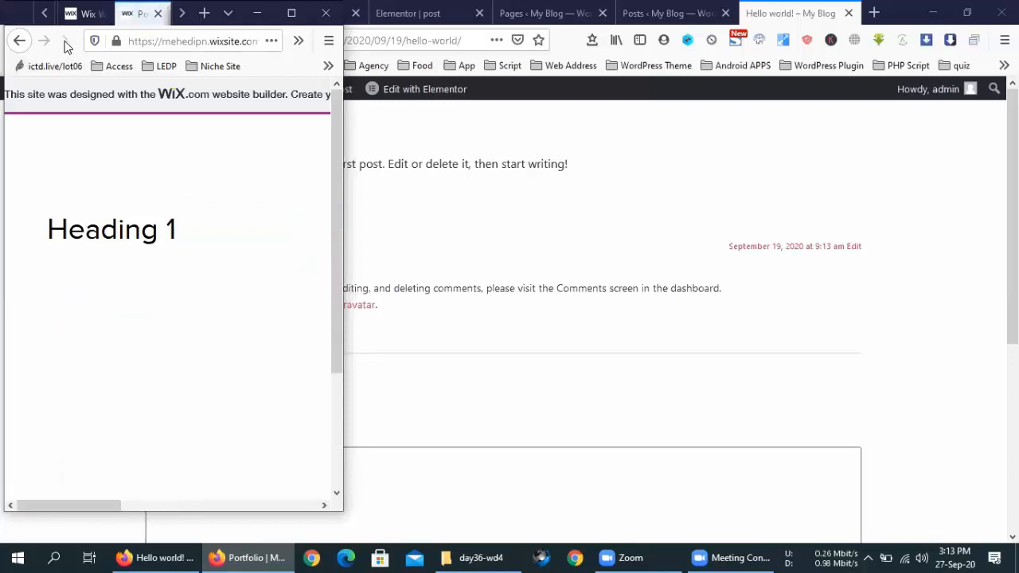
left_click(68, 41)
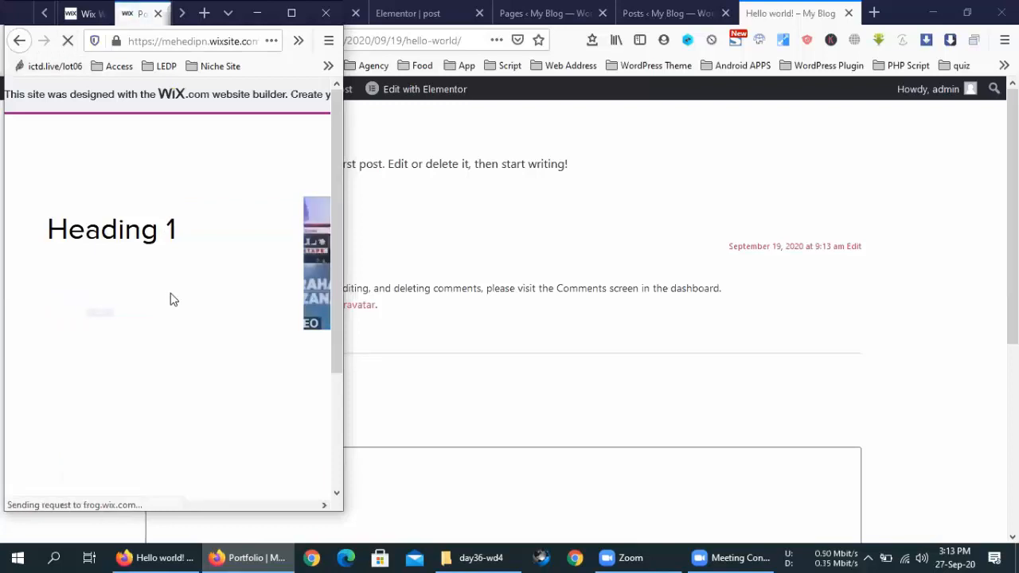
left_click(291, 12)
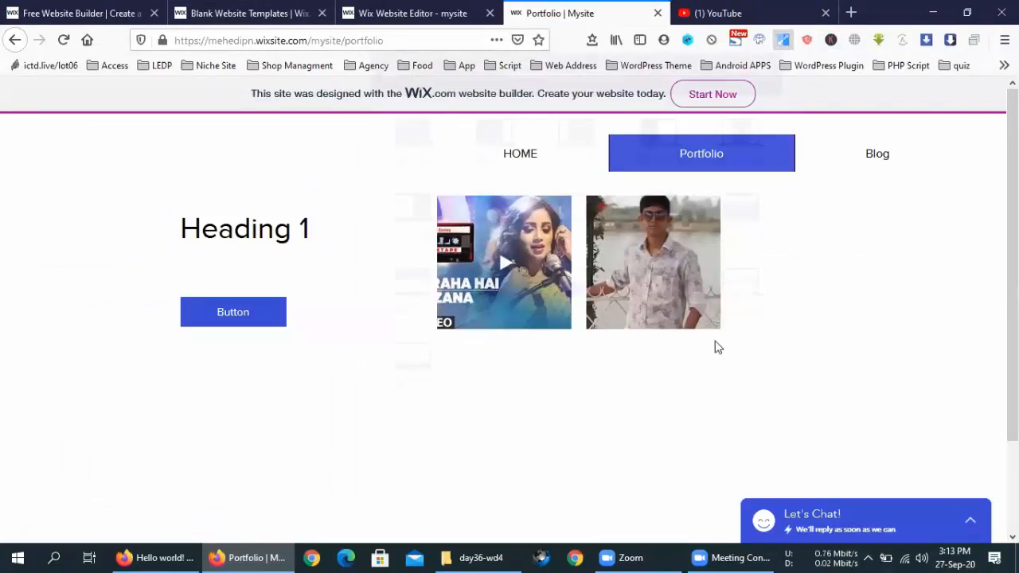
left_click(473, 10)
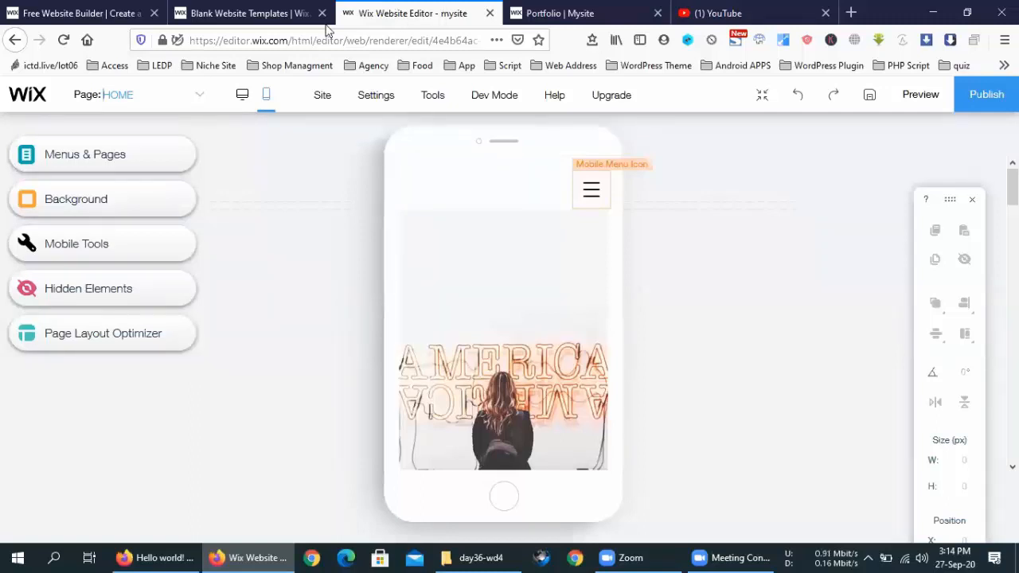
left_click(433, 99)
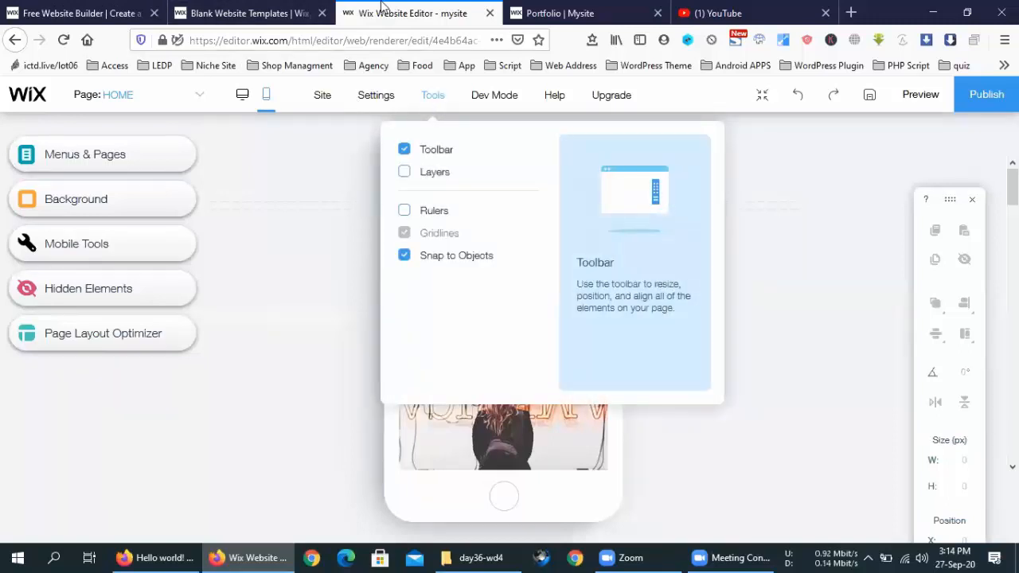
left_click(200, 101)
left_click(201, 101)
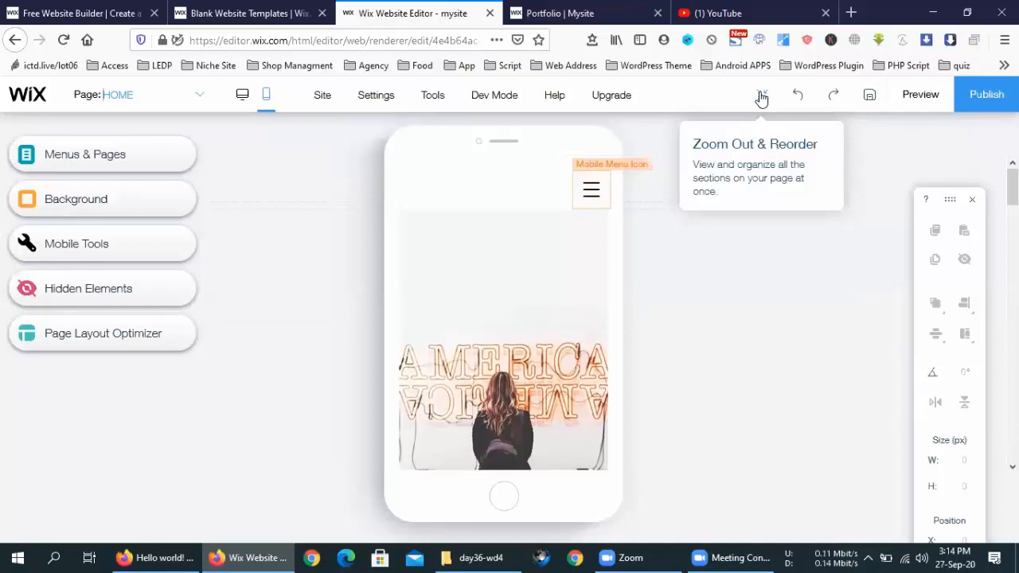
scroll(707, 440, "down", 10)
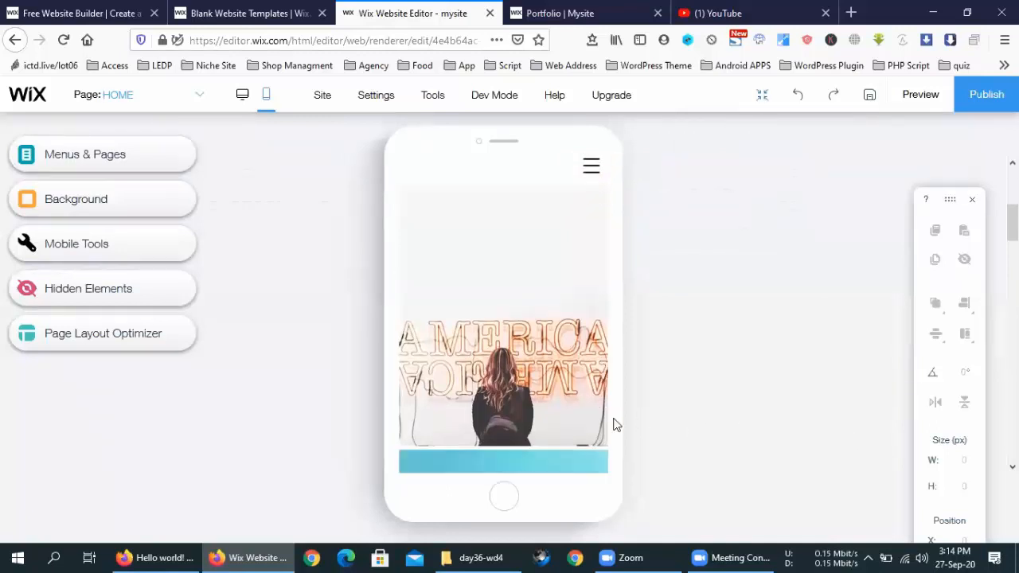
Step: Switch to the desktop layout and look at the Page dropdown and Site Menu panel
left_click(241, 94)
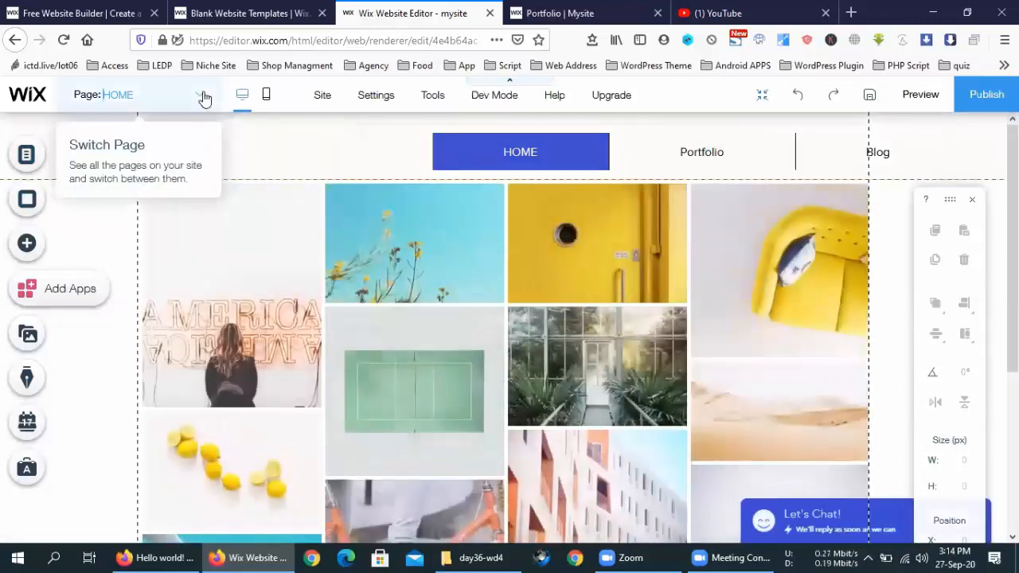
left_click(203, 96)
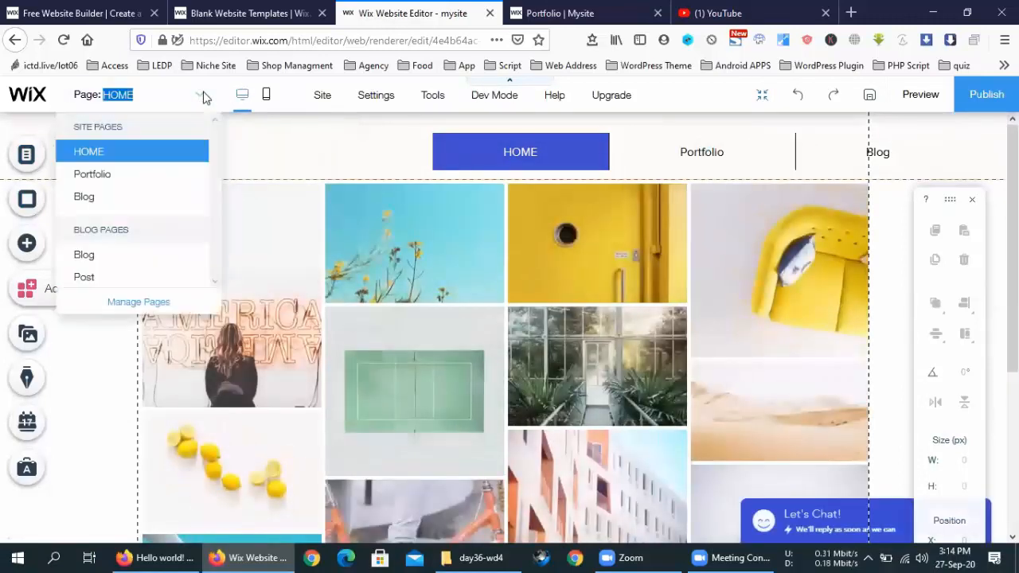
left_click(138, 303)
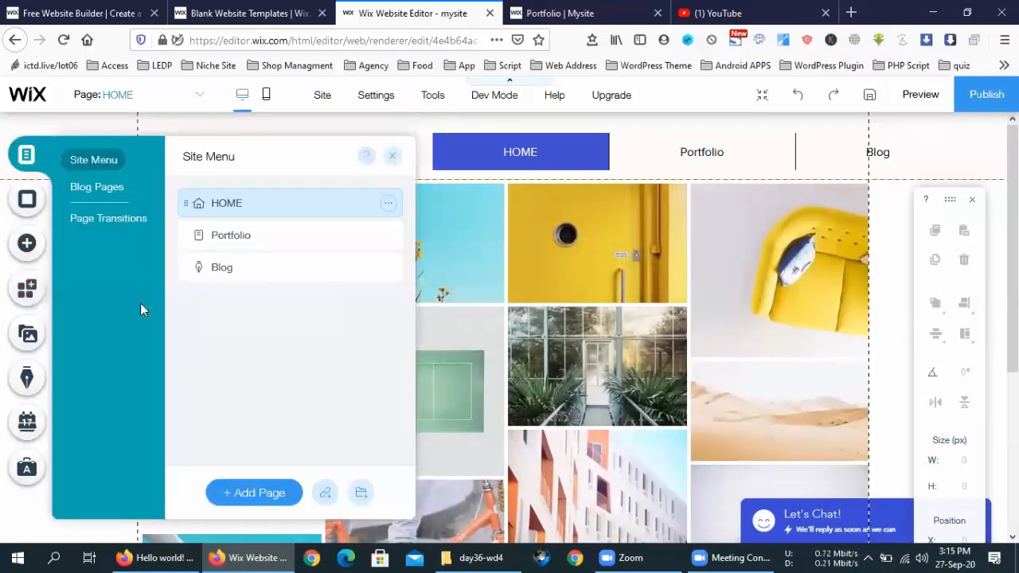
left_click(393, 158)
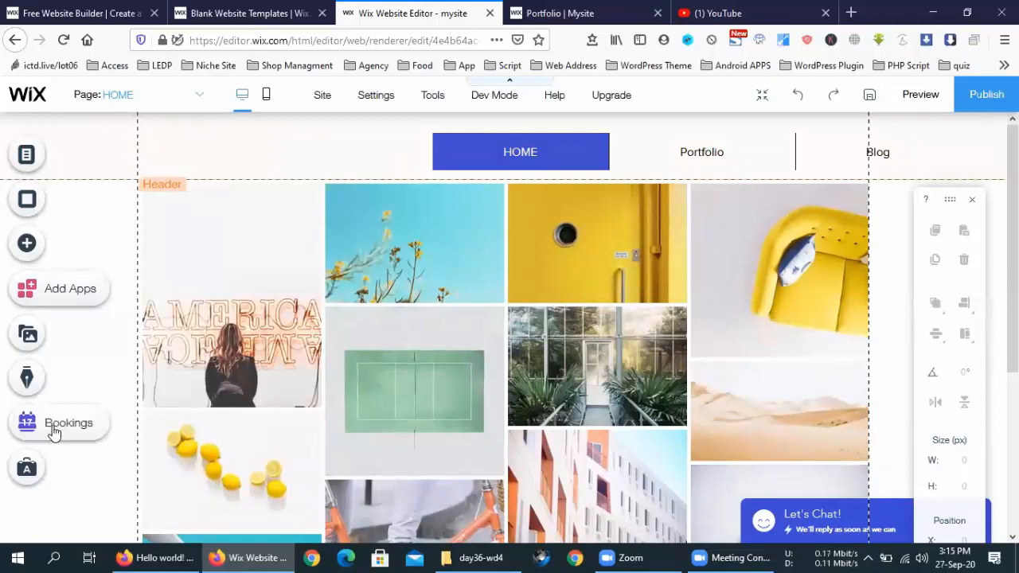
Step: Toggle Hide Controls on and off to preview the Home page without editor controls
mouse_move(605, 112)
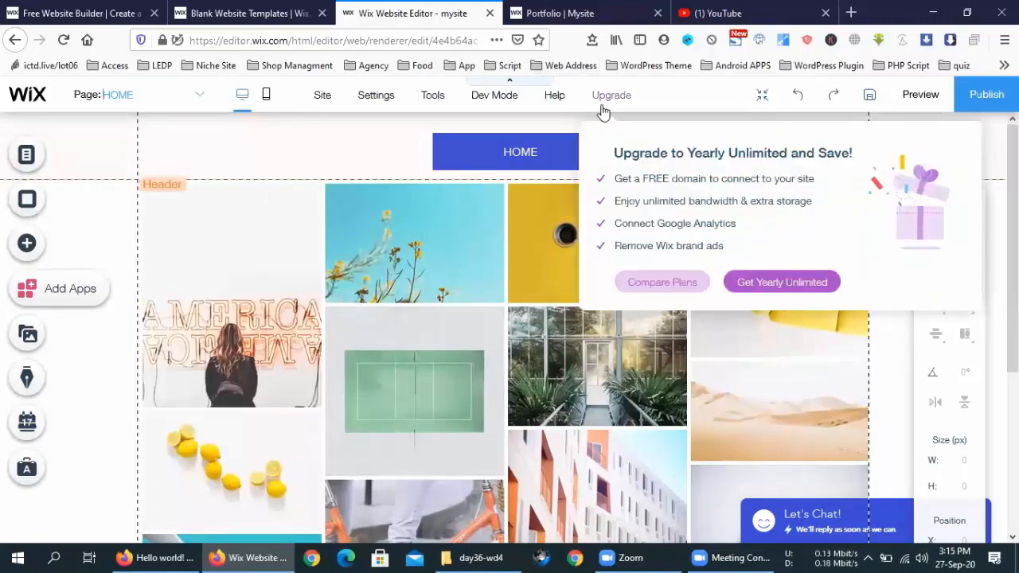
left_click(514, 83)
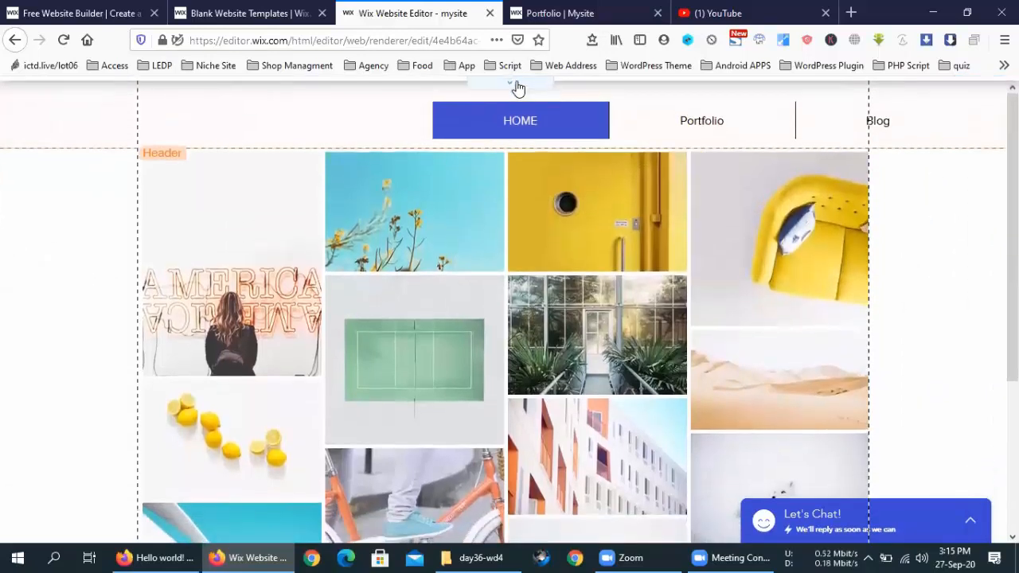
left_click(514, 85)
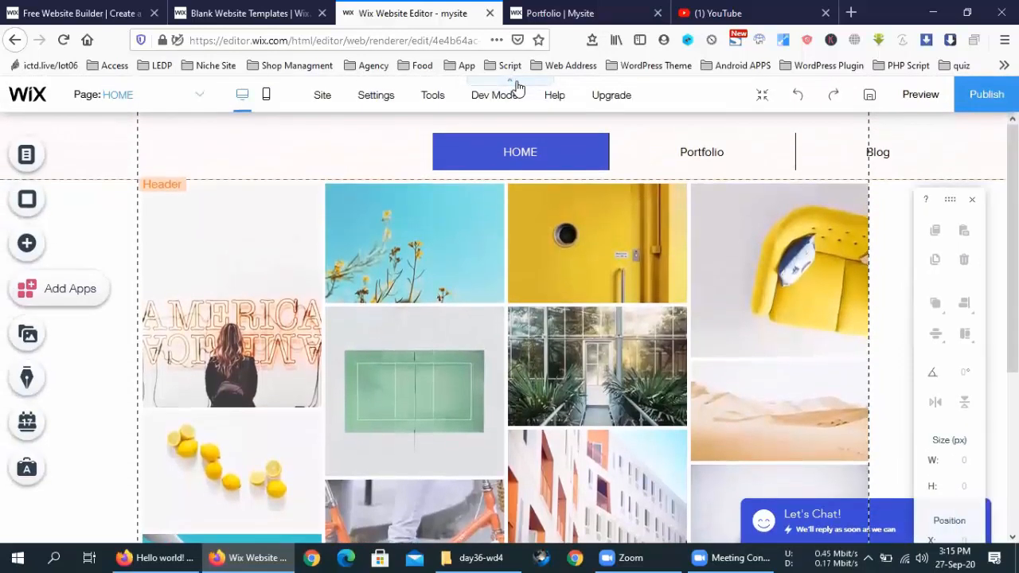
left_click(515, 85)
left_click(516, 84)
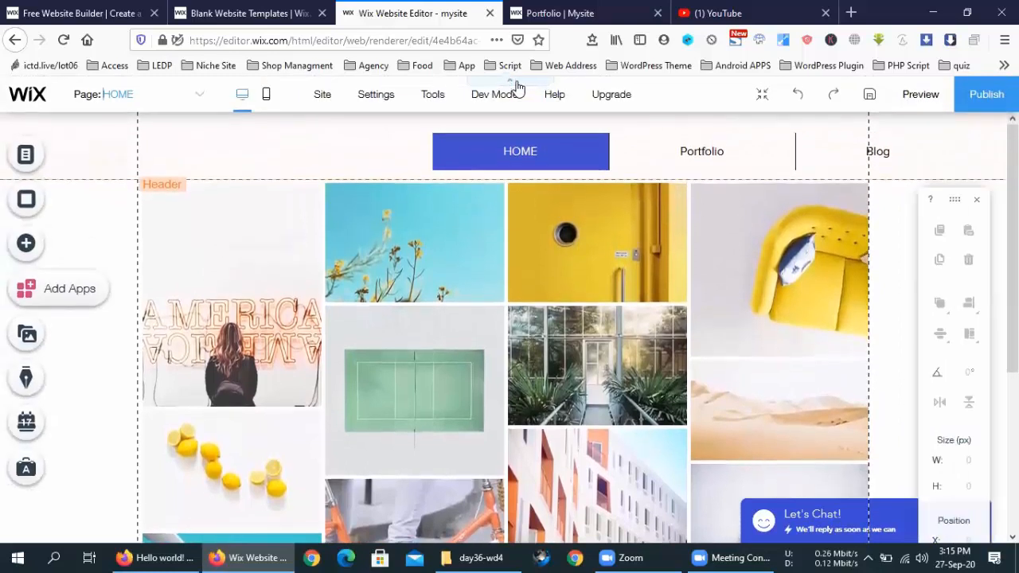
mouse_move(508, 106)
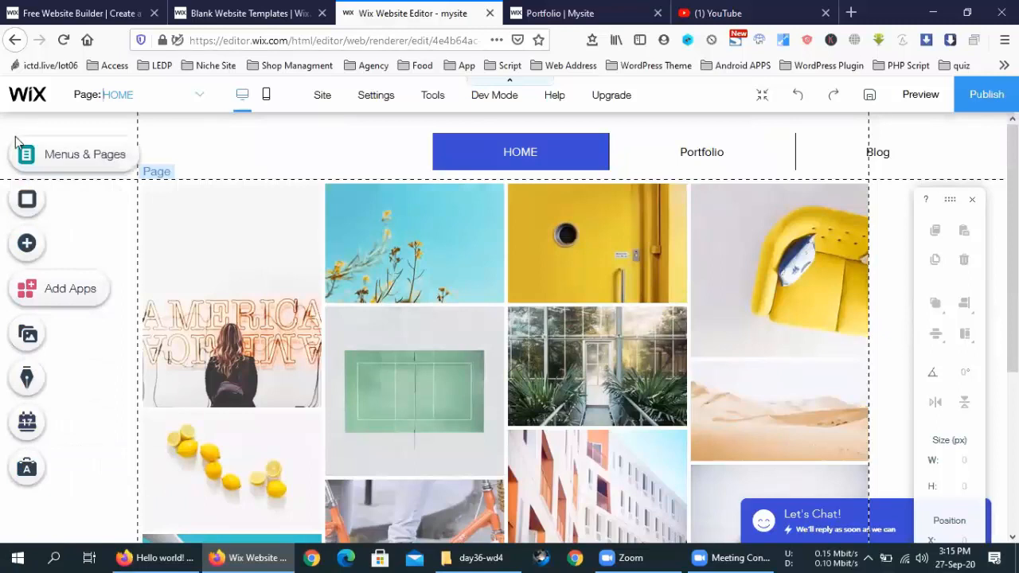
Step: Reopen the page list and browse the Help and Site menus
left_click(194, 96)
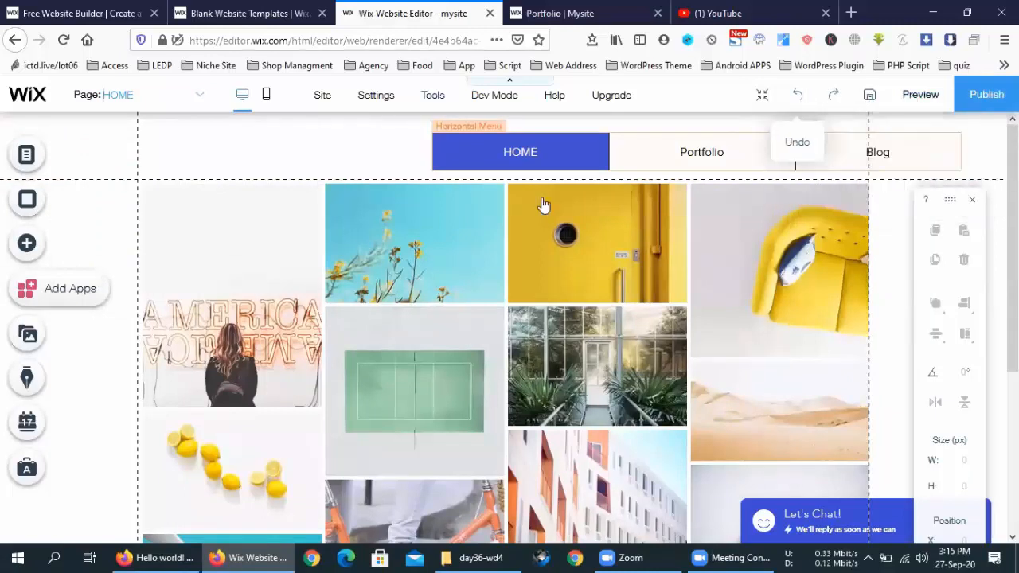
scroll(177, 368, "down", 3)
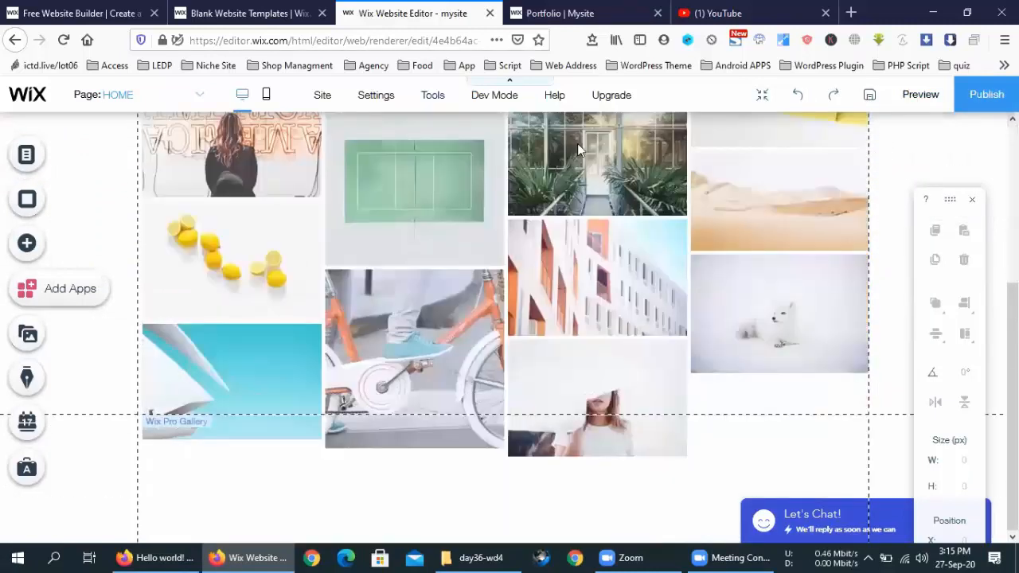
scroll(686, 162, "up", 3)
scroll(558, 167, "down", 5)
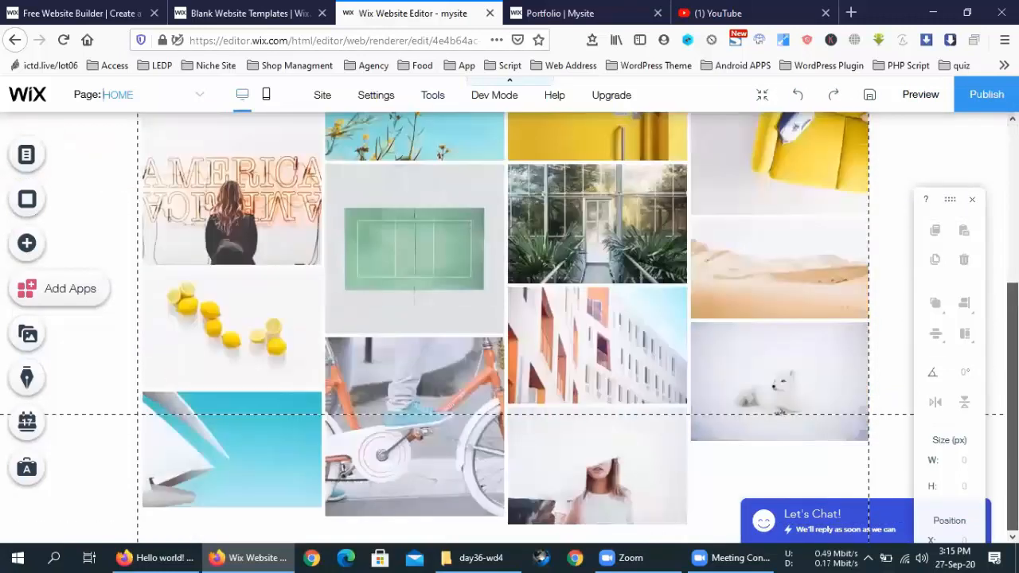
scroll(557, 168, "up", 5)
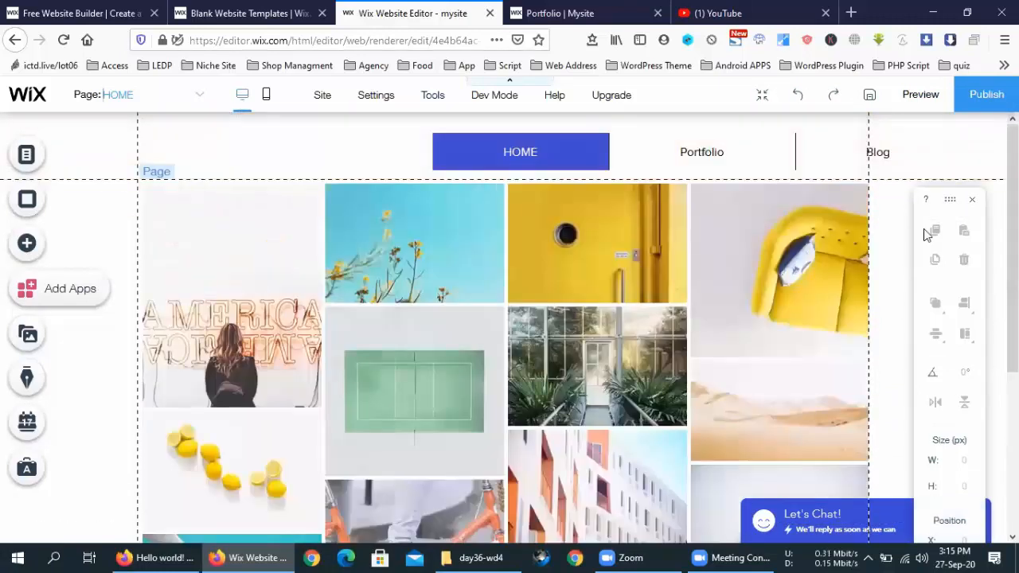
mouse_move(555, 96)
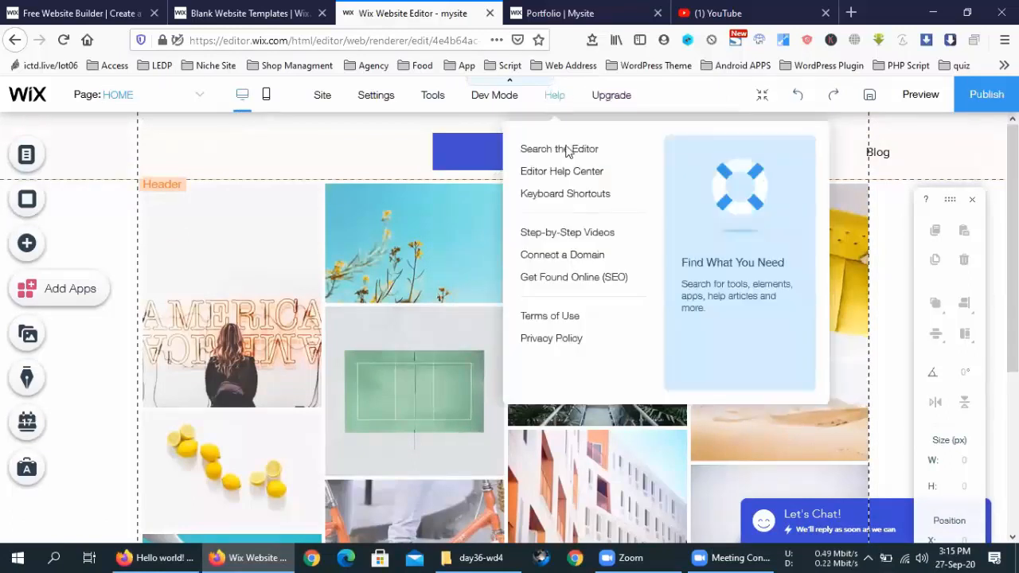
mouse_move(306, 93)
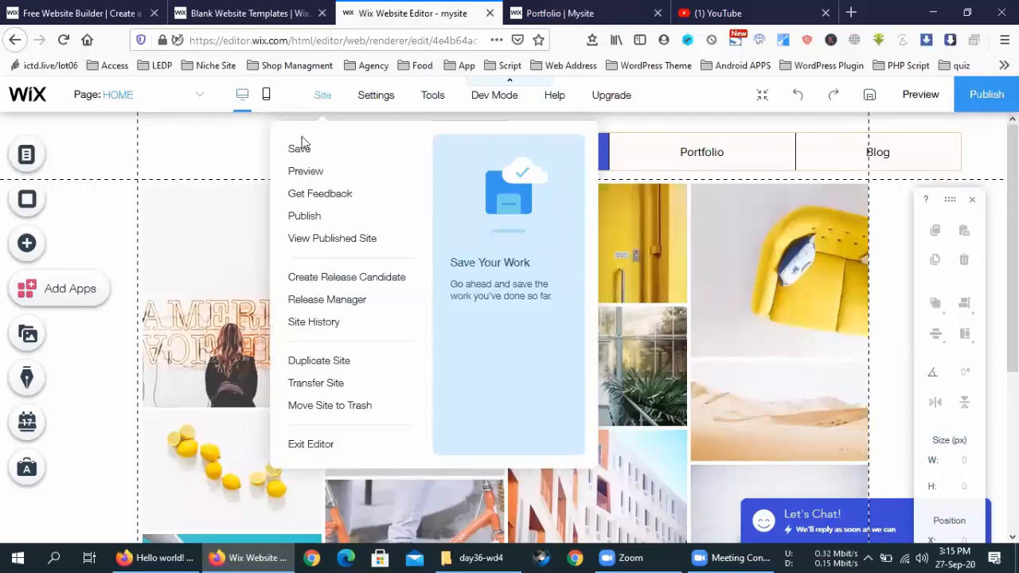
Step: Exit the editor to the Mysite dashboard via Site > Exit Editor
left_click(317, 446)
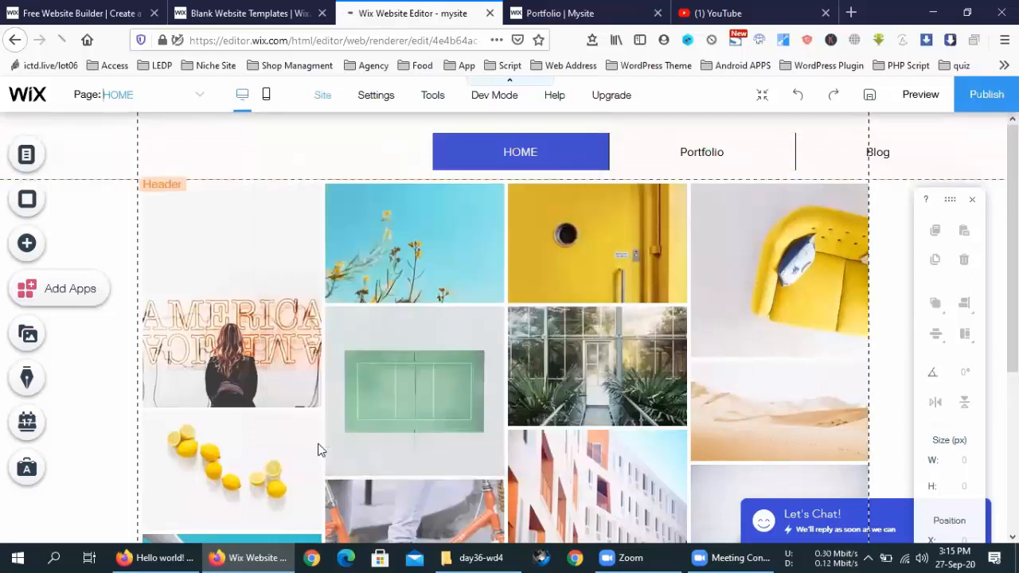
mouse_move(330, 93)
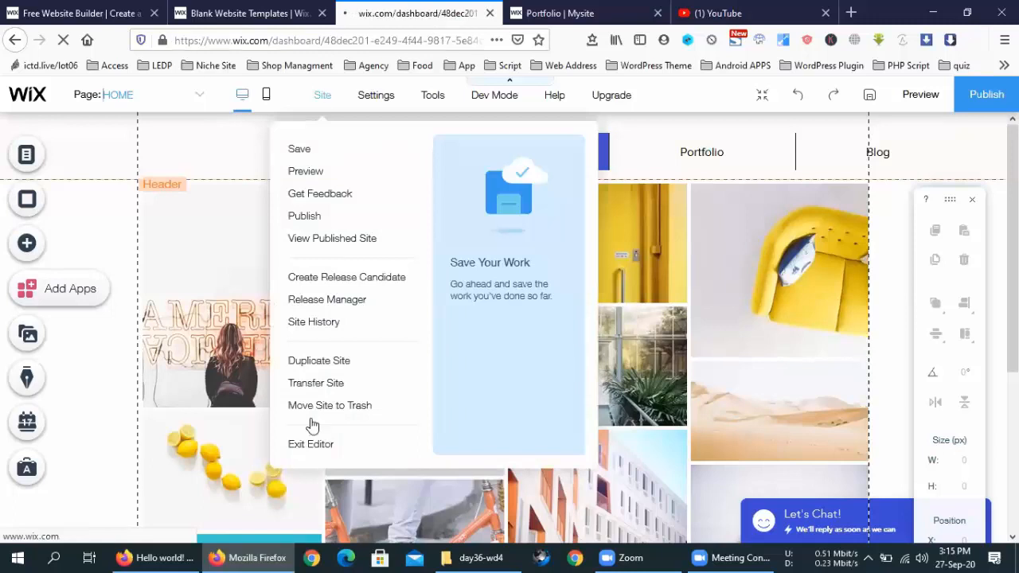
left_click(310, 446)
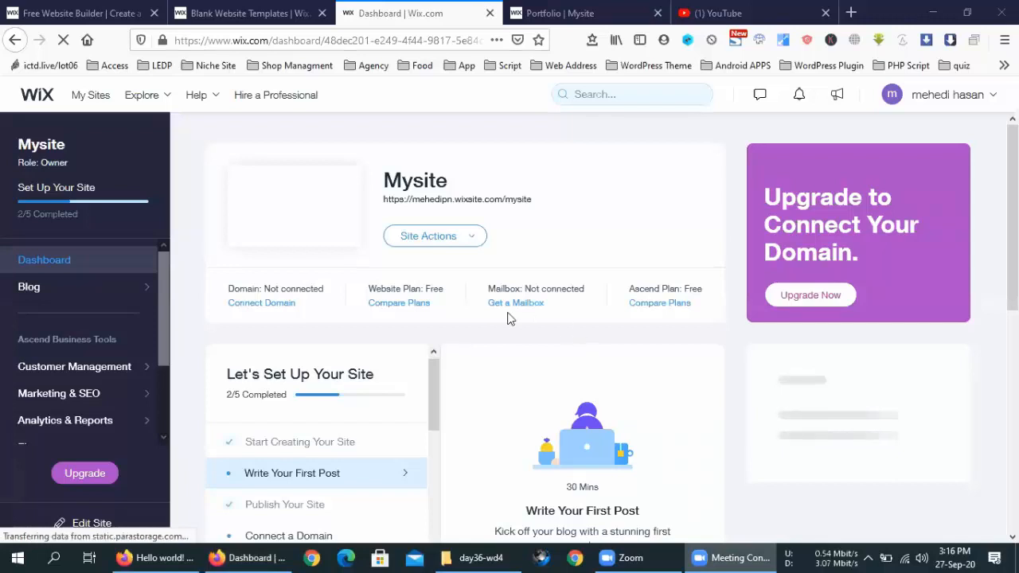
Step: Open the Site Actions for Mysite, then go to the My Sites list
scroll(498, 335, "down", 4)
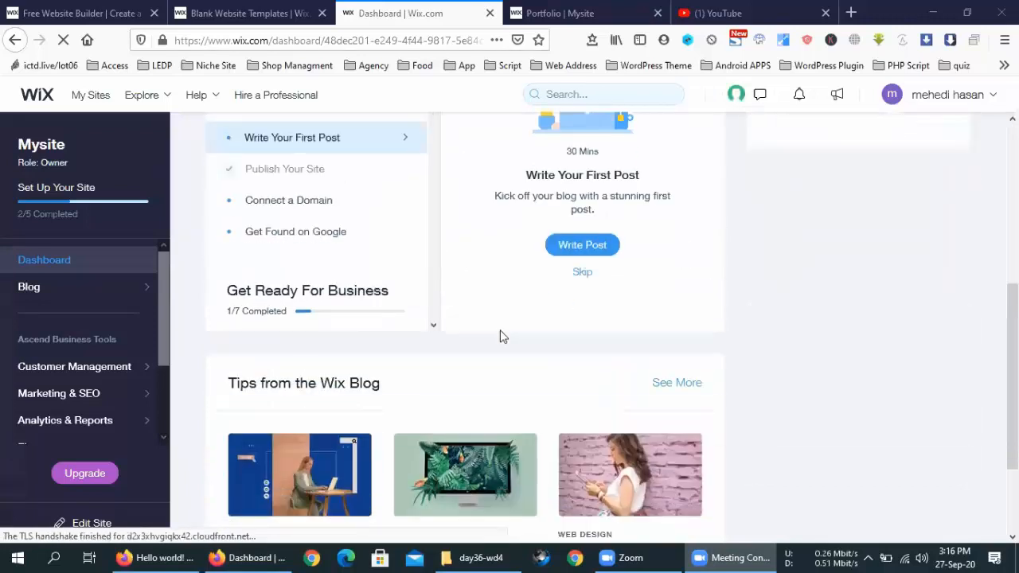
scroll(500, 336, "down", 2)
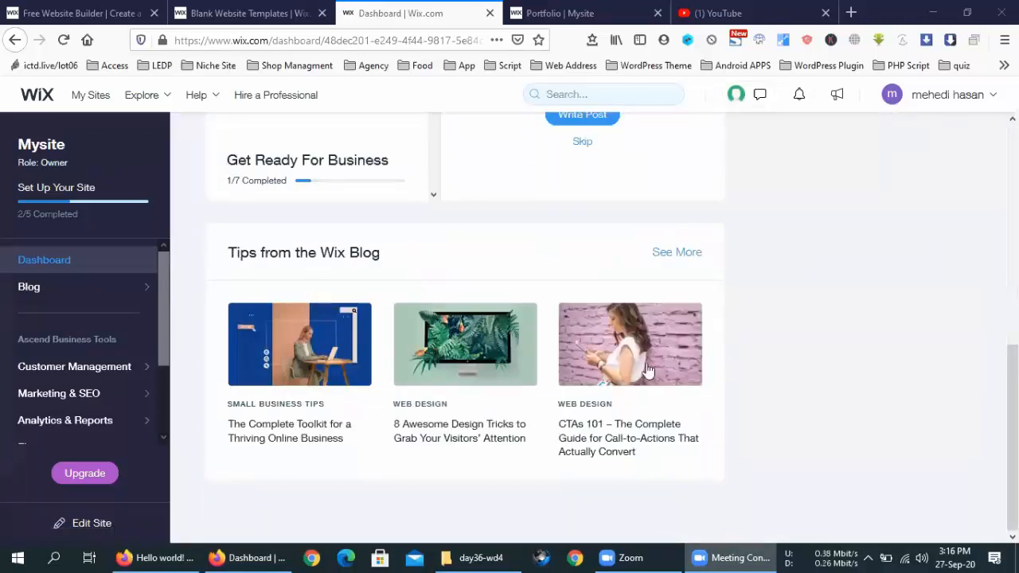
scroll(825, 338, "up", 6)
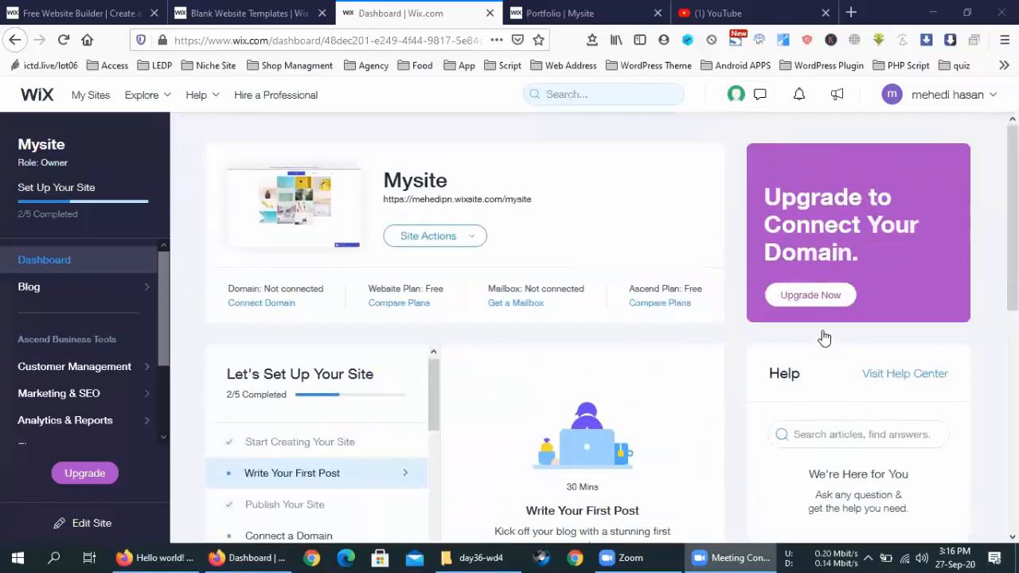
left_click(475, 242)
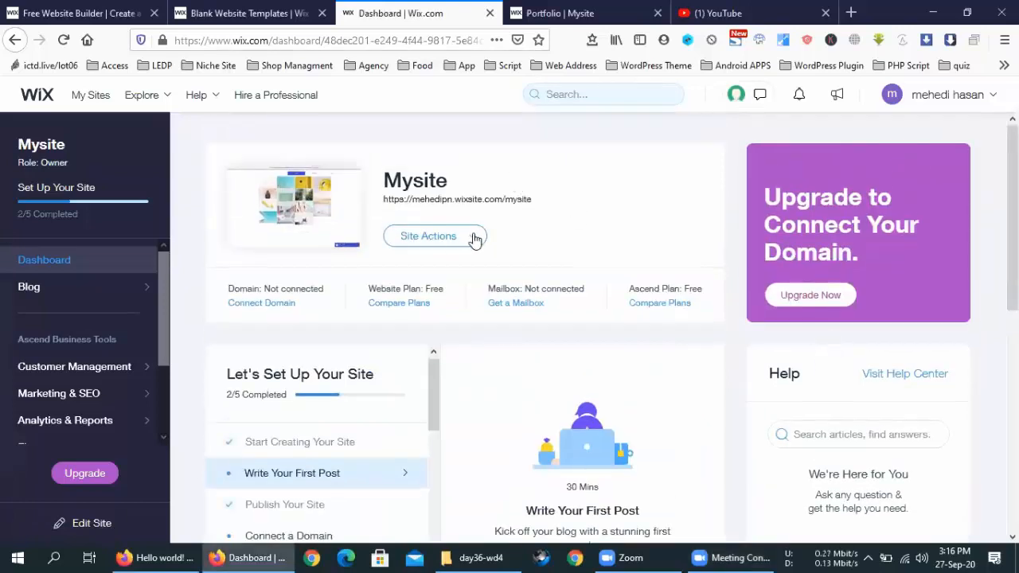
left_click(476, 240)
left_click(102, 96)
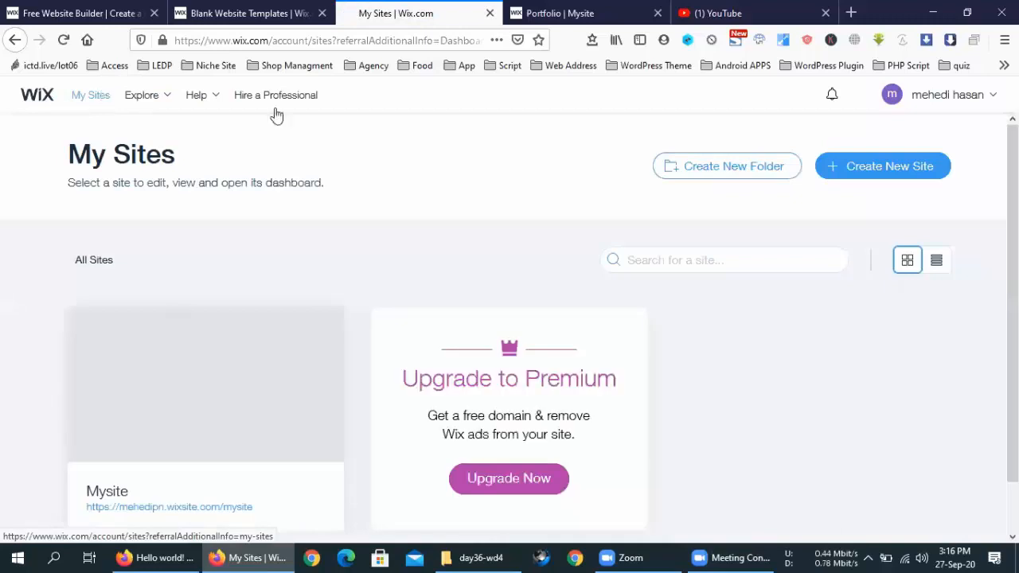
Step: Create a new Portfolio & CV site and choose to let Wix ADI build it
mouse_move(266, 351)
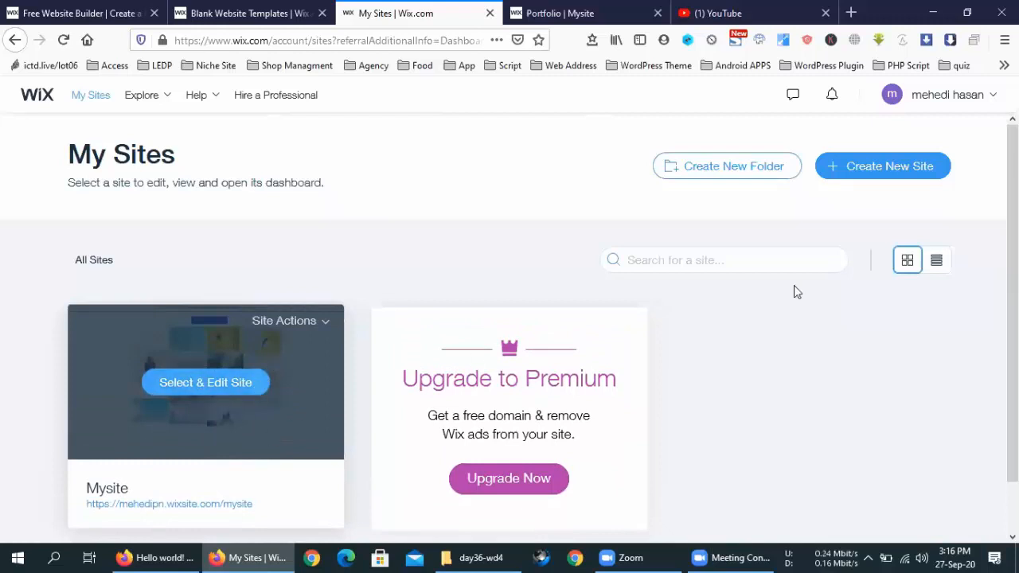
left_click(892, 171)
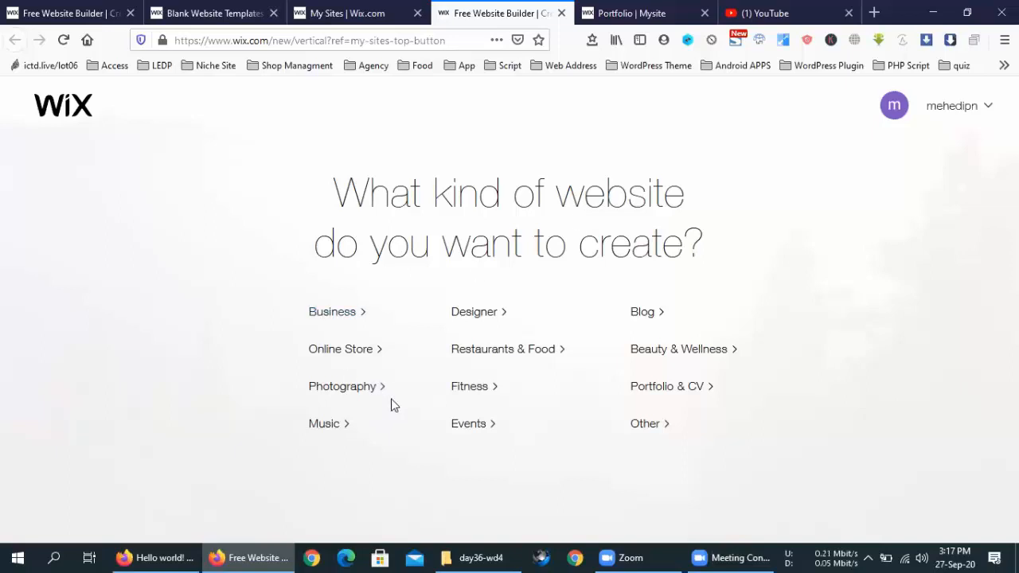
left_click(705, 392)
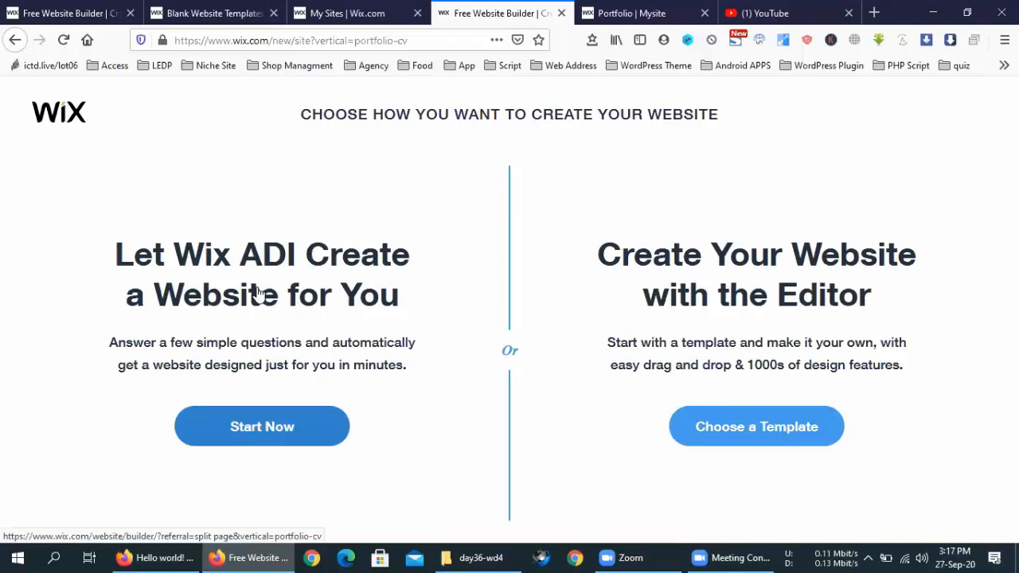
left_click(277, 428)
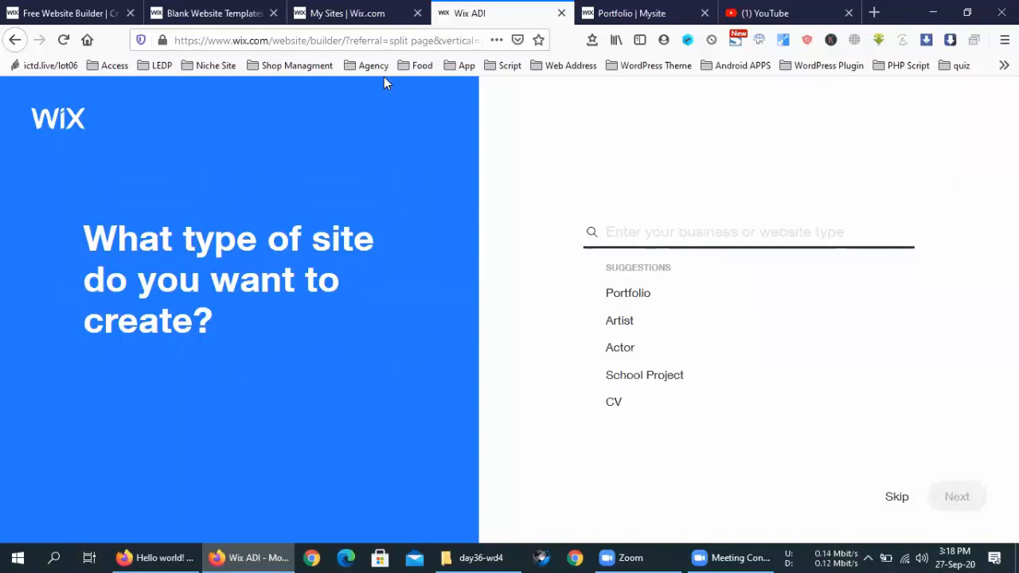
Step: Search 'Data Entry Developer' as the site type, pick Web Developer, and continue
left_click(628, 293)
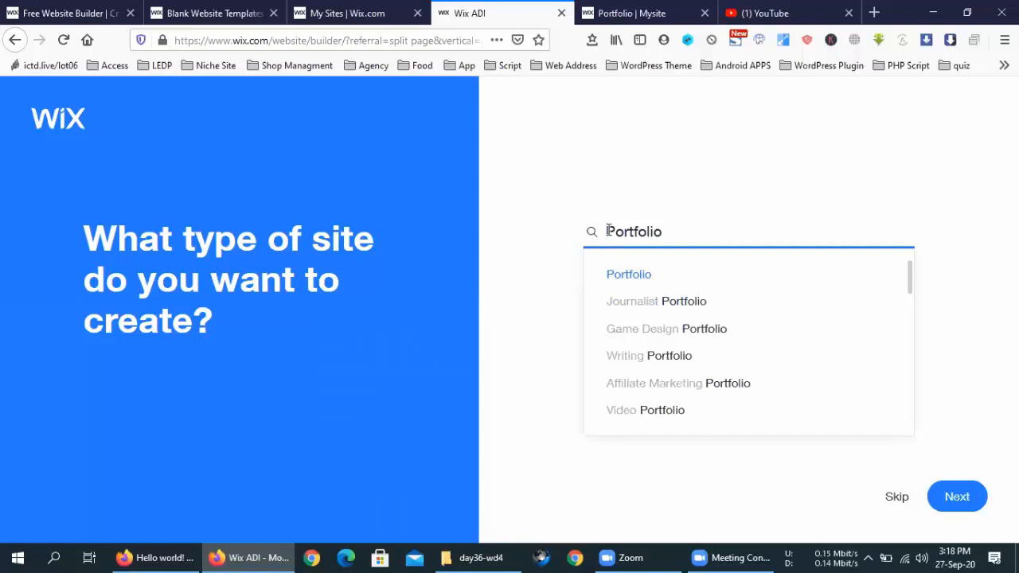
type("Data ")
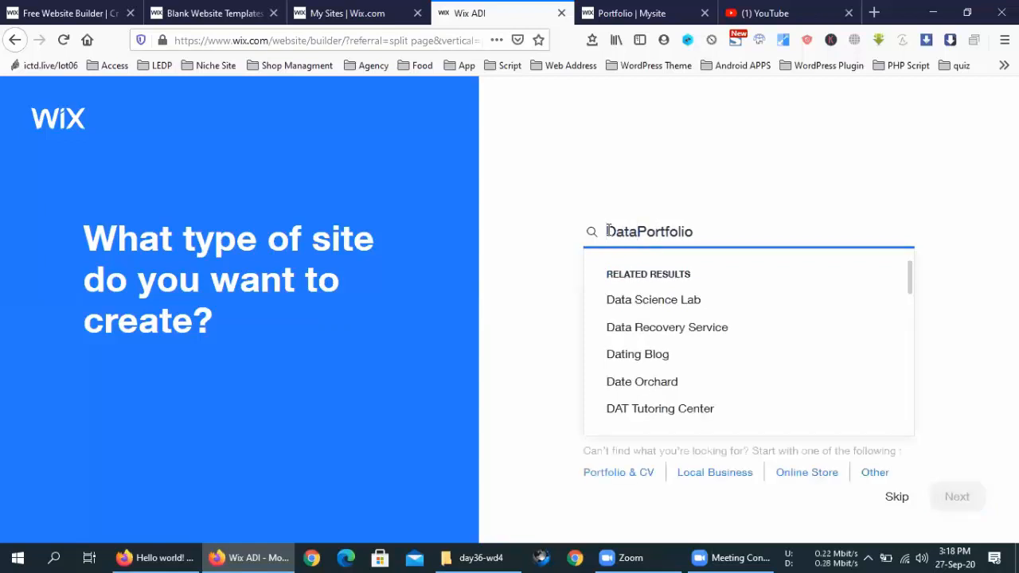
type("Entry ")
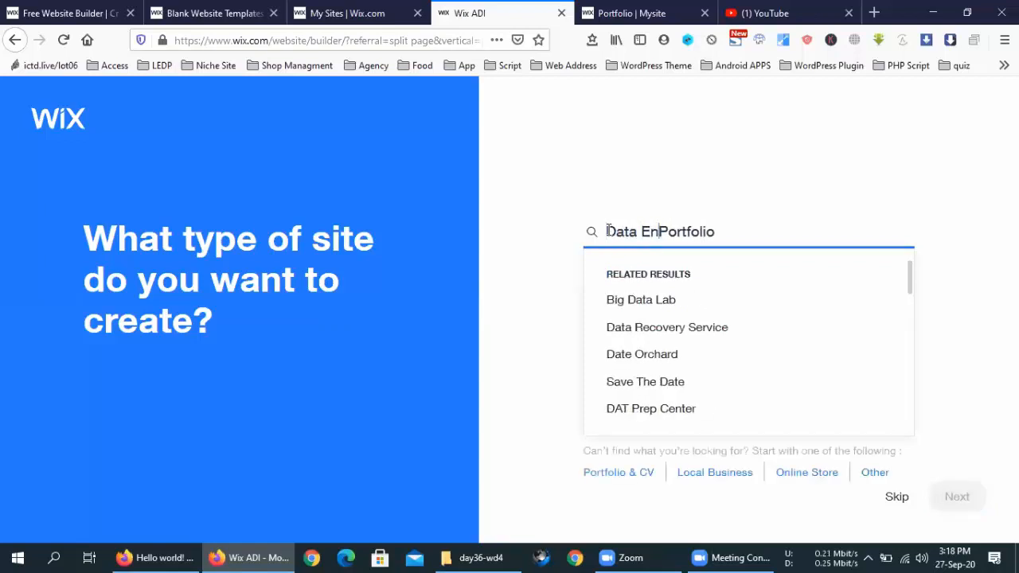
type("Developer")
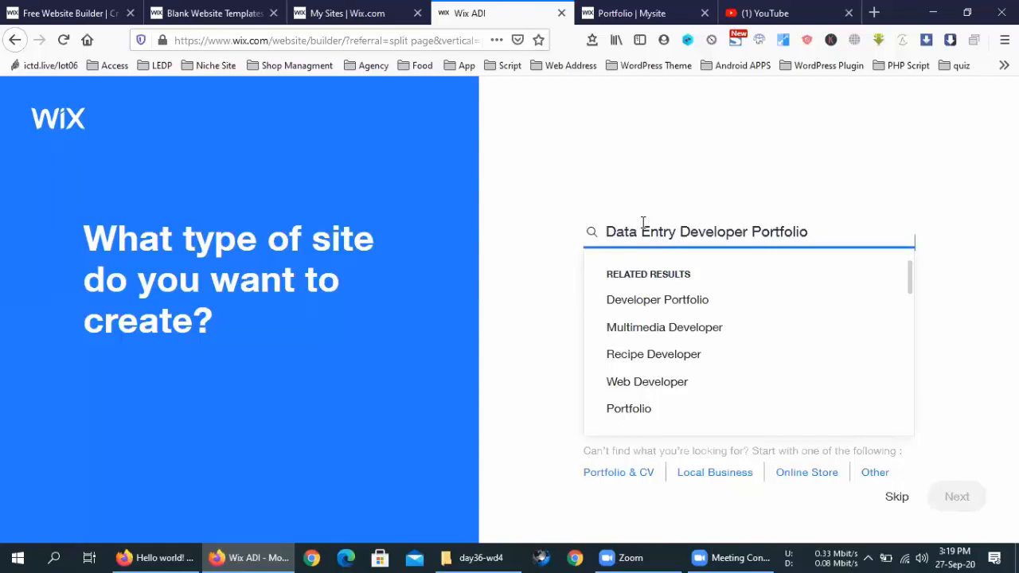
left_click(629, 386)
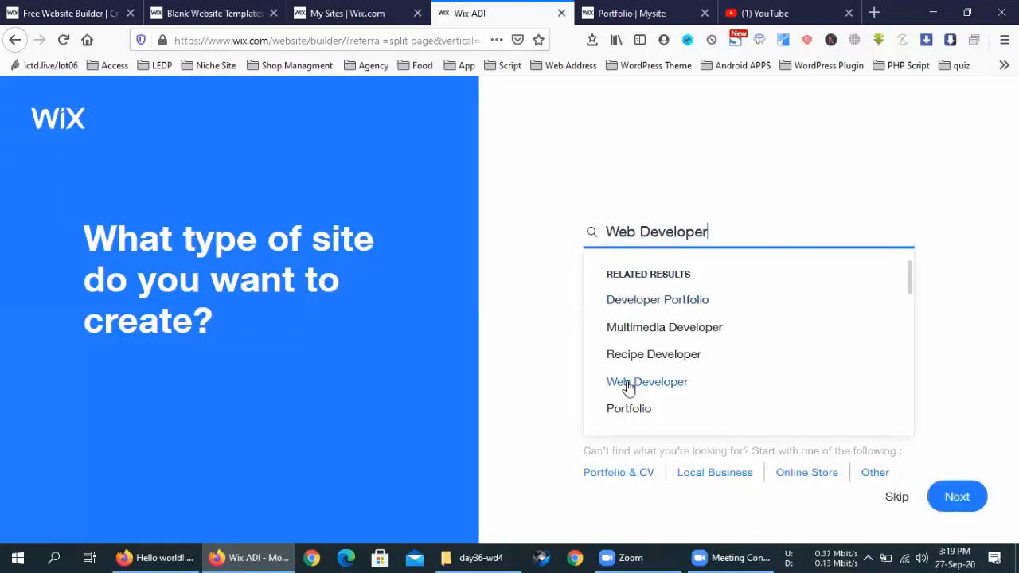
left_click(959, 497)
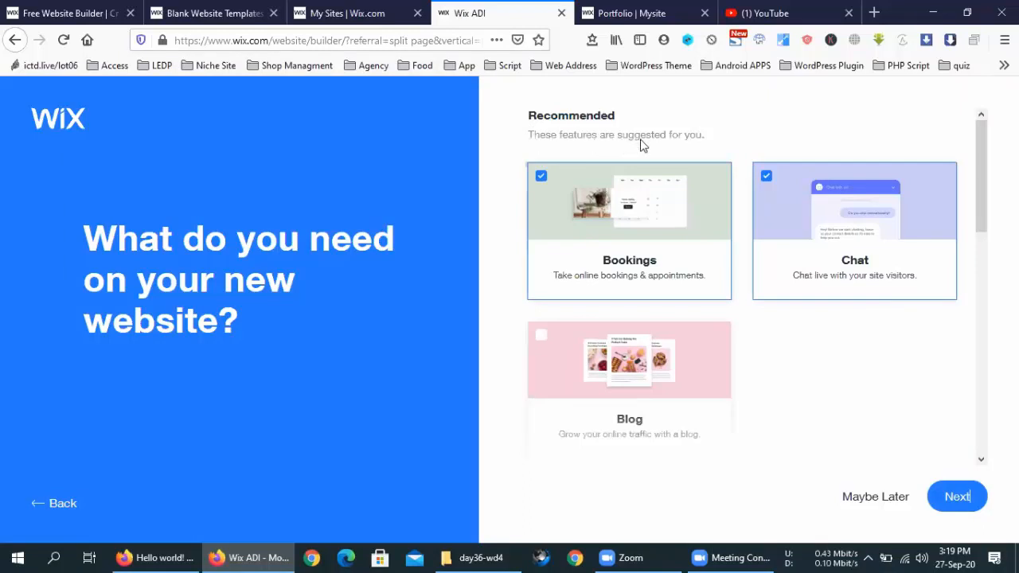
Step: Add Blog to the features and enter 'Data Entry Developer' as the business name
left_click(542, 335)
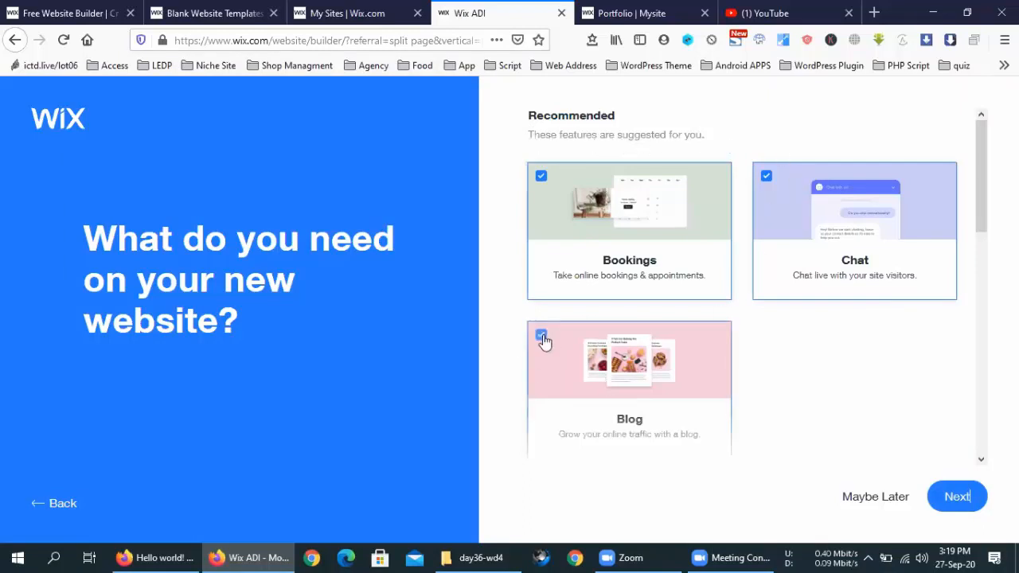
left_click(956, 496)
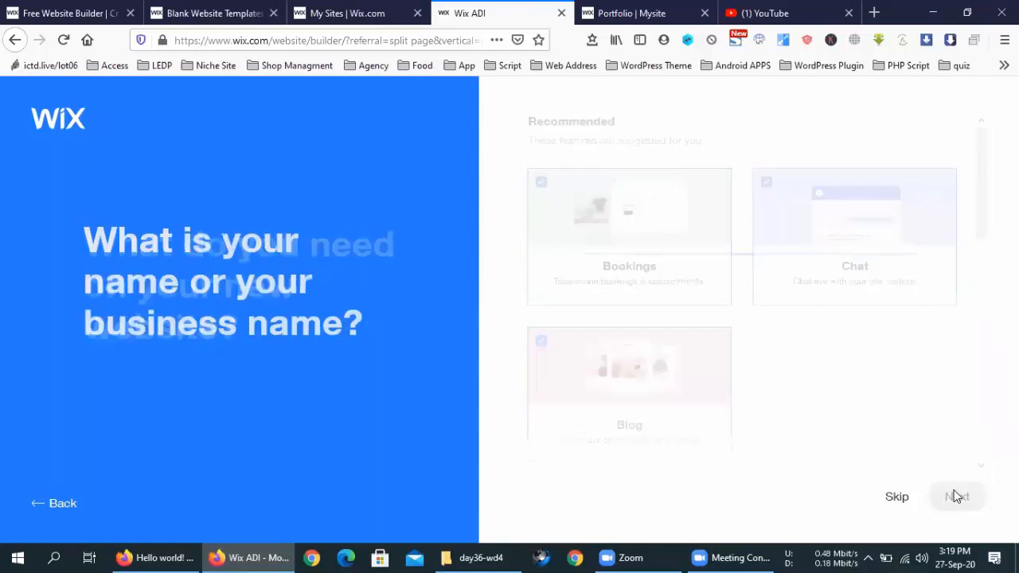
left_click(724, 240)
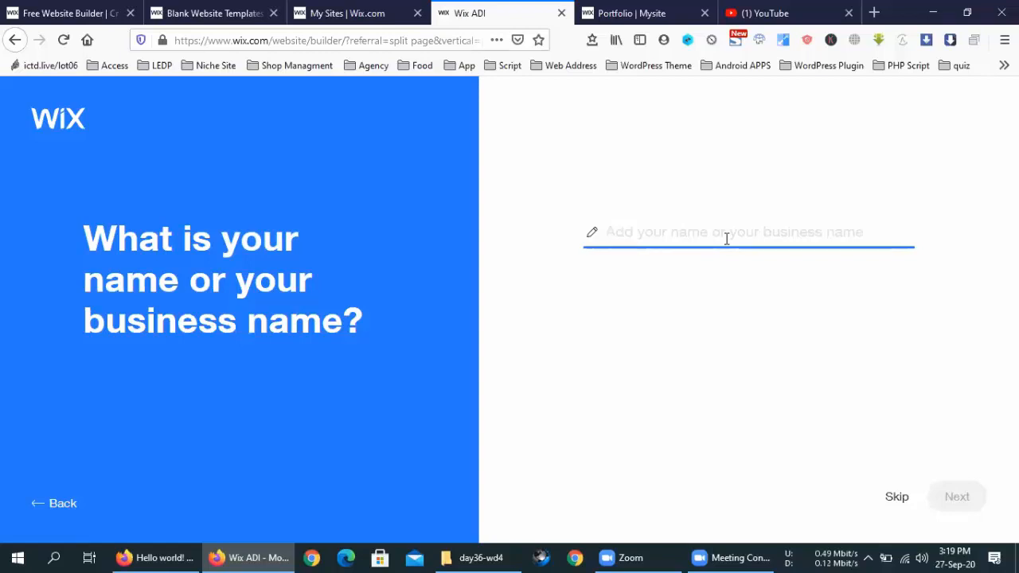
type("D")
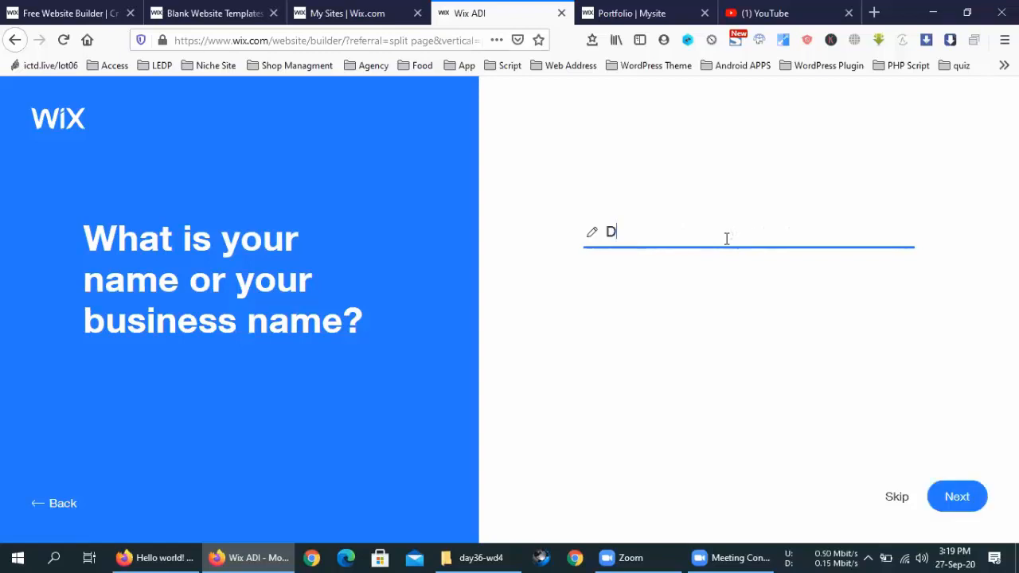
type("ata En")
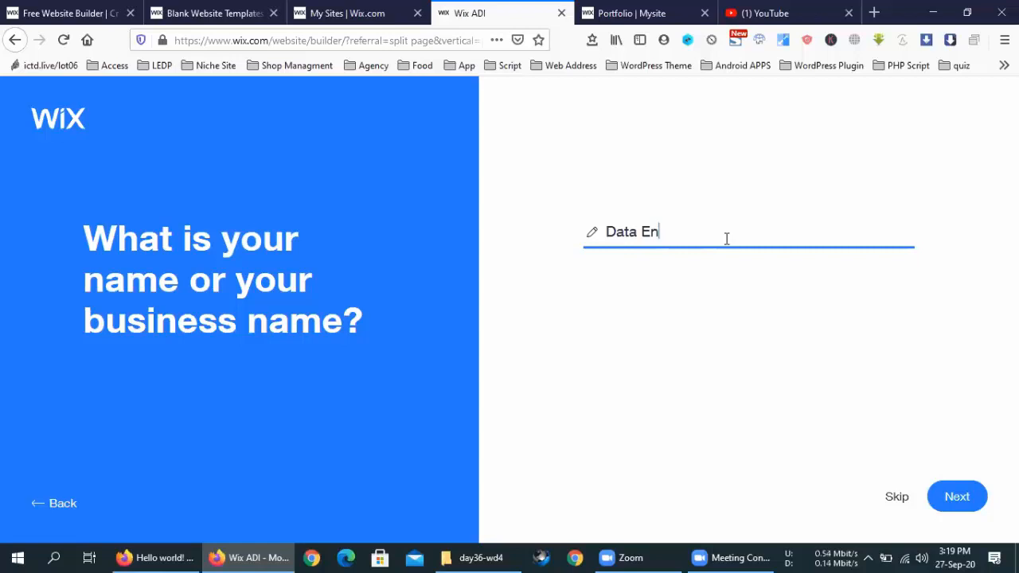
type("try Developer")
left_click(964, 496)
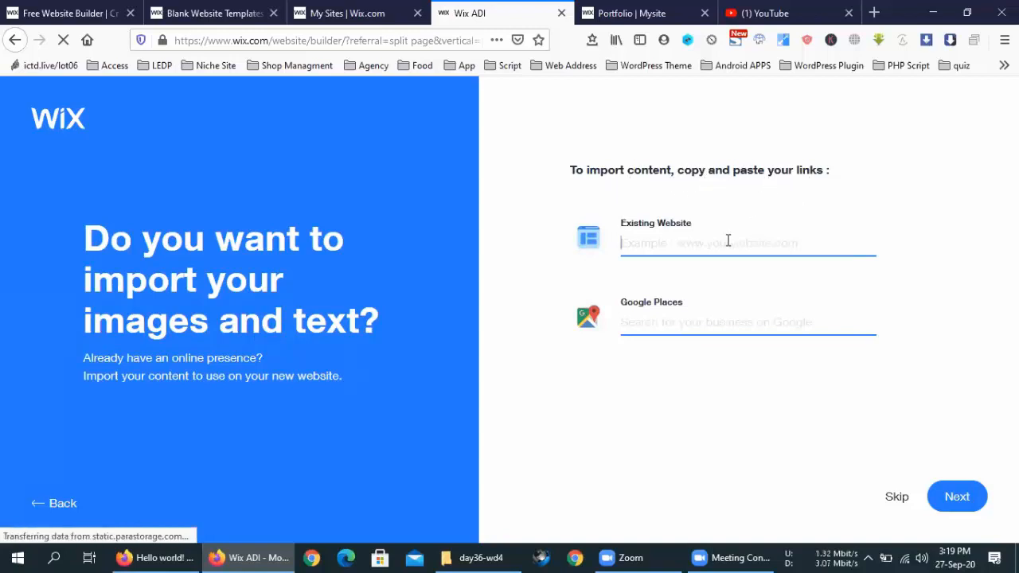
Step: Copy the existing portfolio site's address from a new tab and paste it into Existing Website
left_click(874, 13)
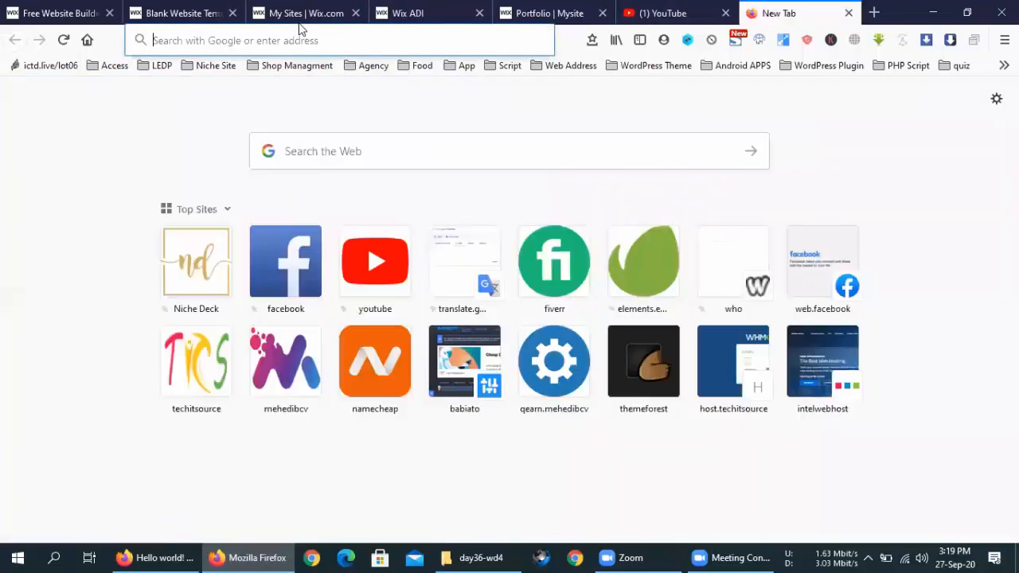
left_click(296, 38)
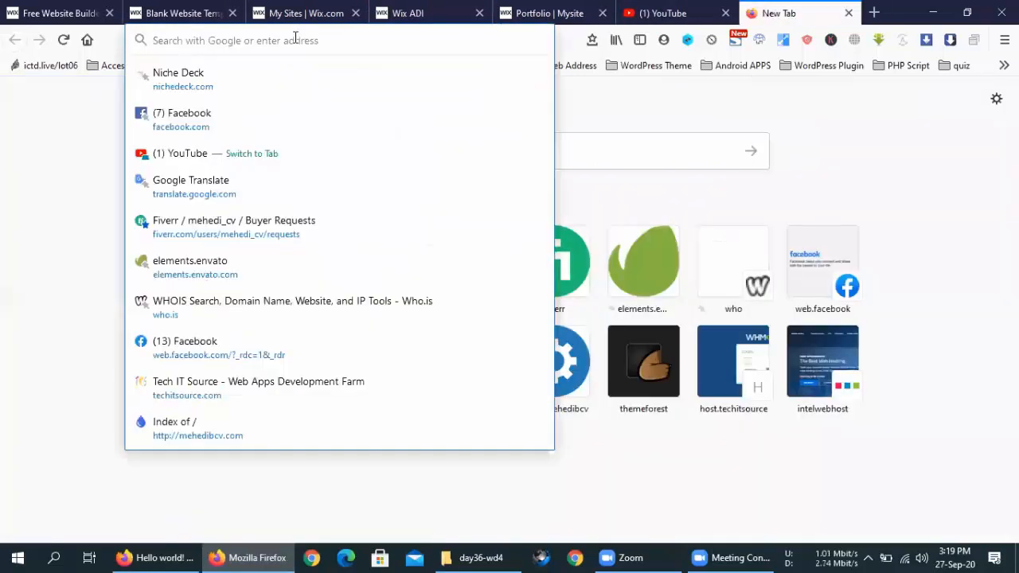
type("mehedibcv.com/")
key("ctrl+a")
key("ctrl+c")
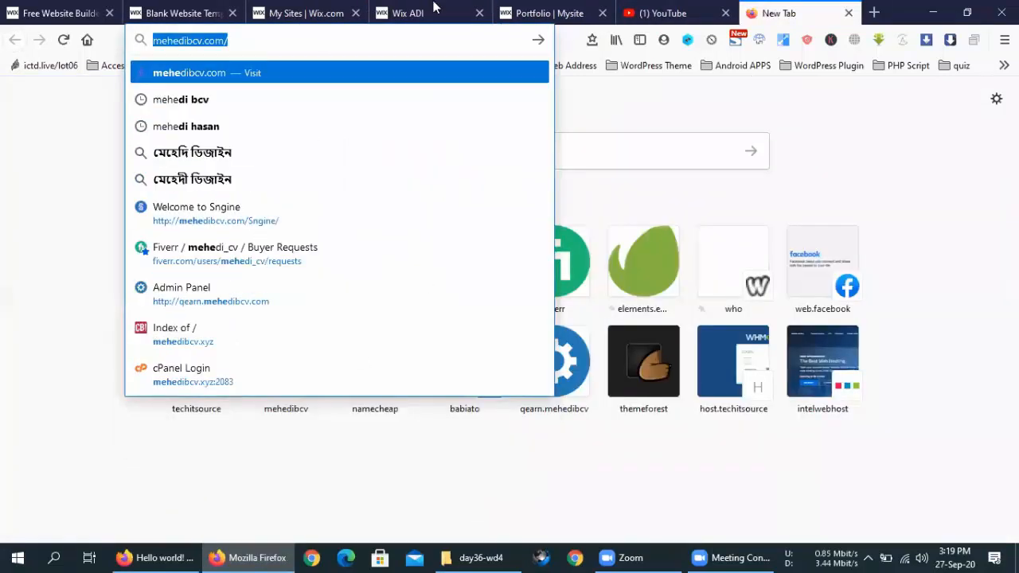
left_click(539, 10)
left_click(419, 9)
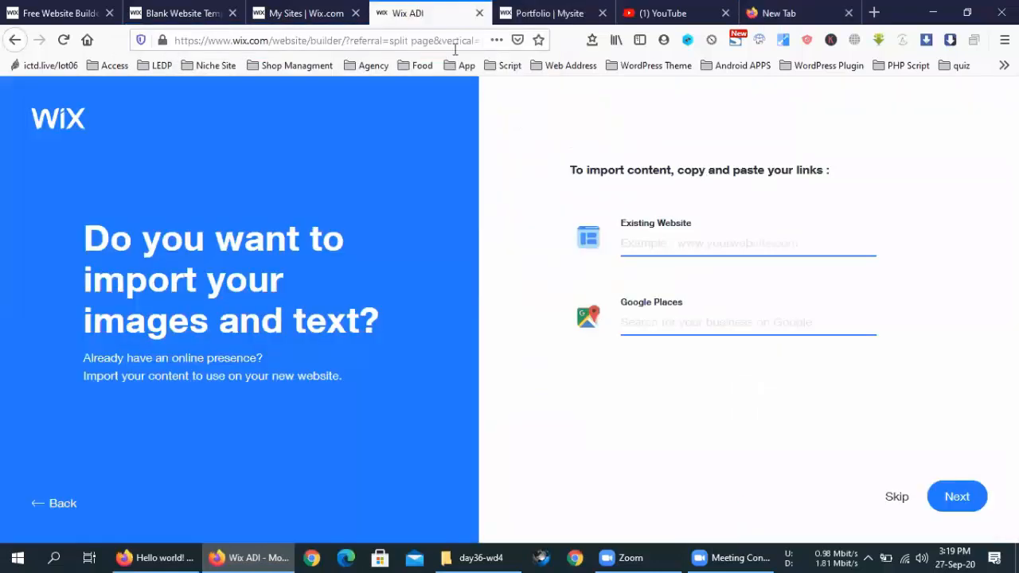
left_click(682, 242)
key("ctrl+v")
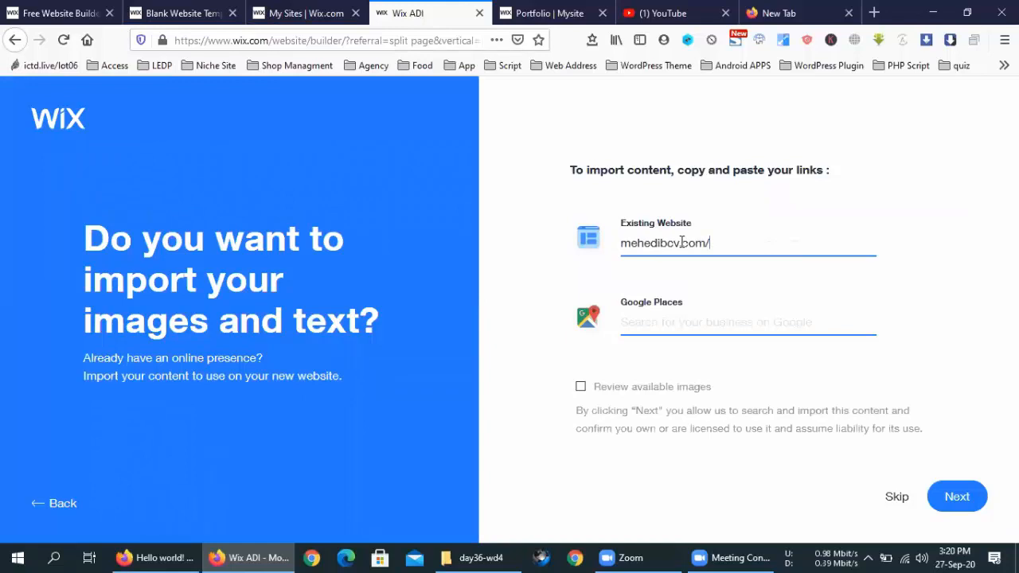
Step: Tick Review available images, select the 'Elephant Road Resort' Google Places listing, and continue
left_click(581, 386)
type("elk")
key("BackSpace")
key("BackSpace")
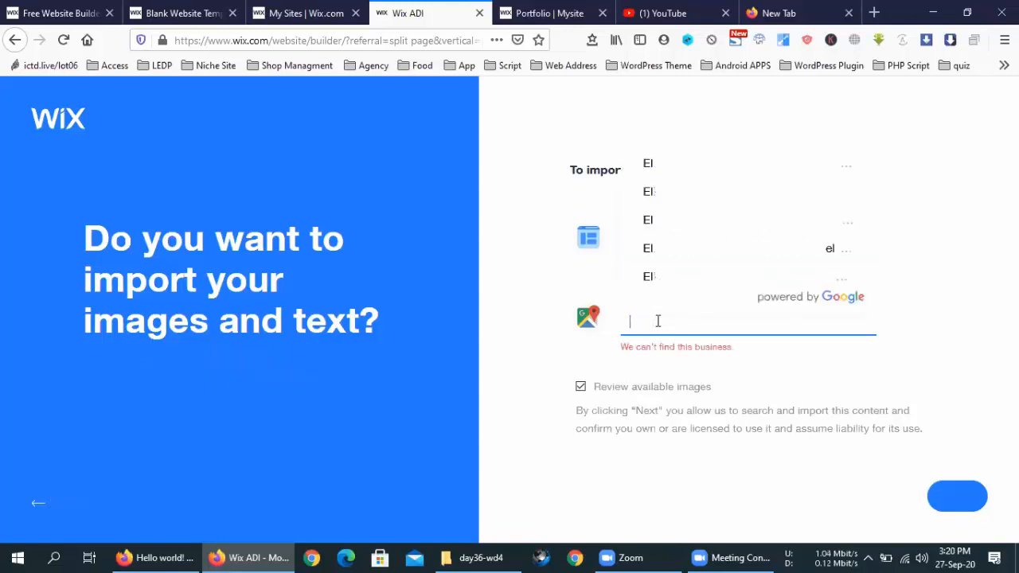
type("ele")
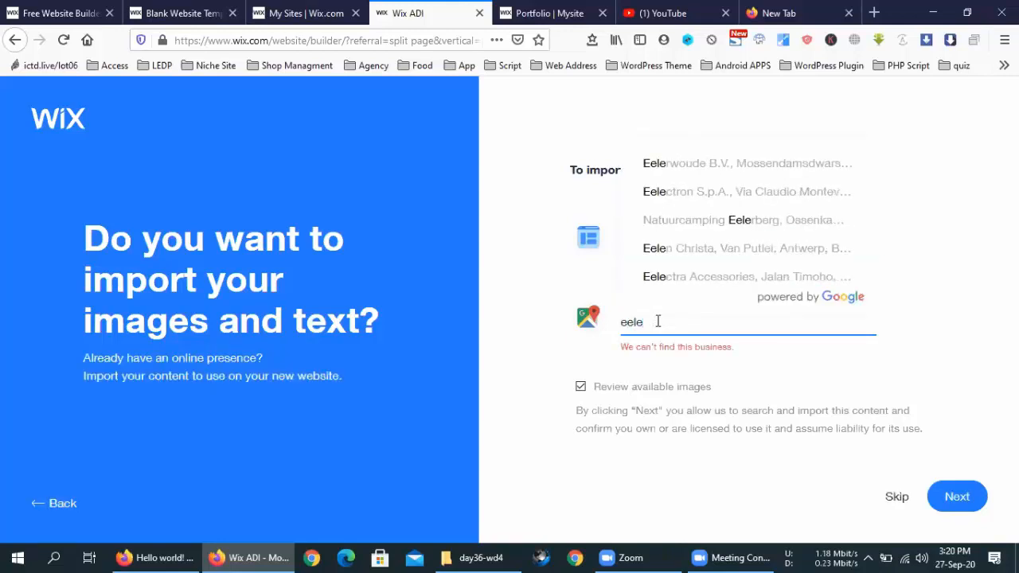
key("BackSpace")
key("BackSpace")
key("BackSpace")
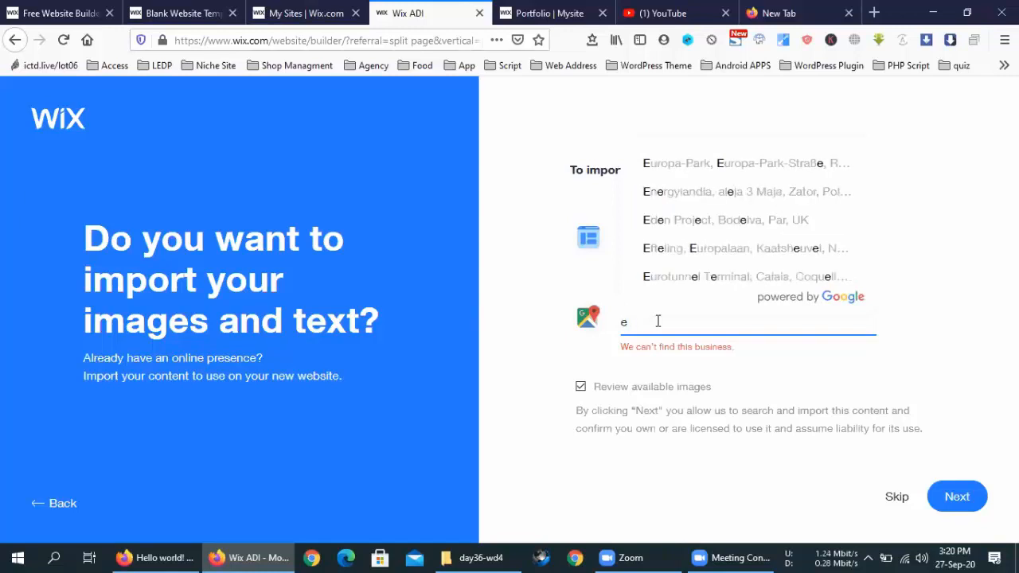
type("lephant")
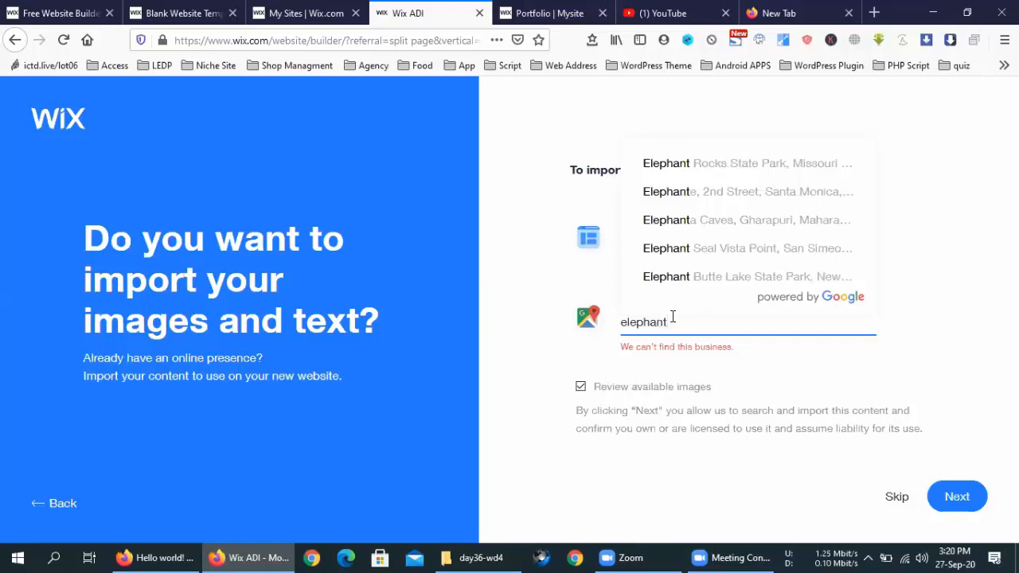
type("ro")
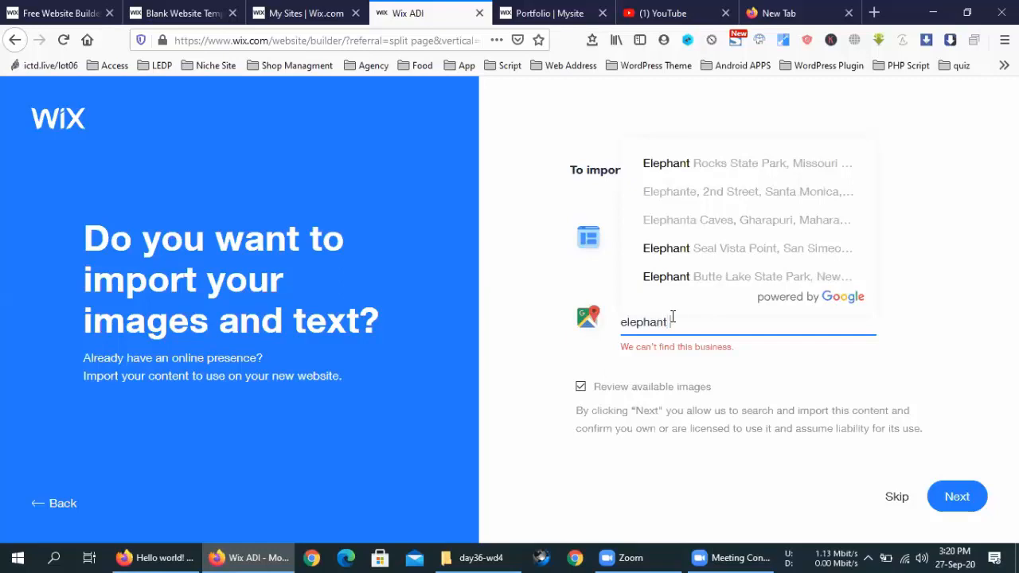
type("ad")
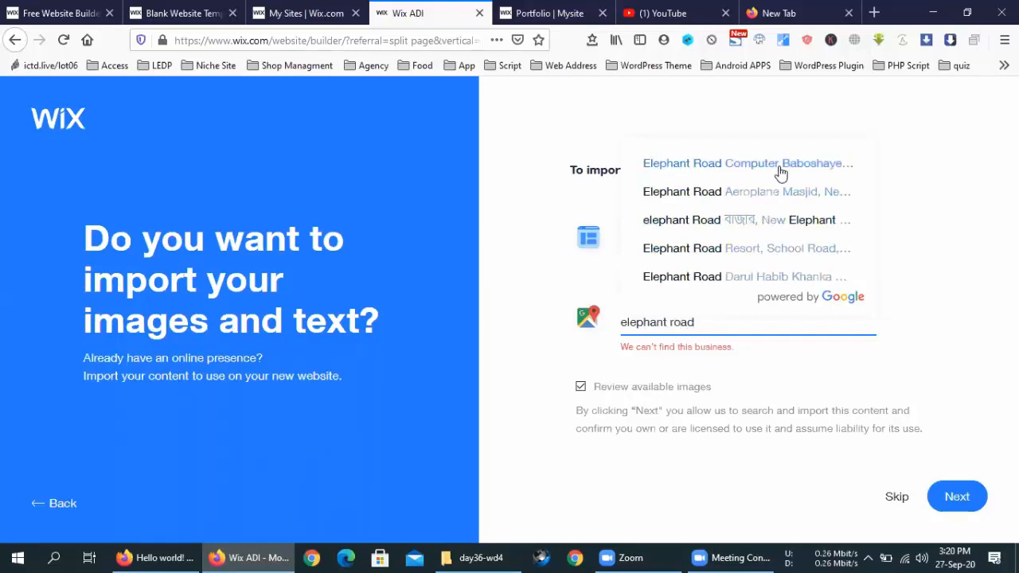
left_click(774, 257)
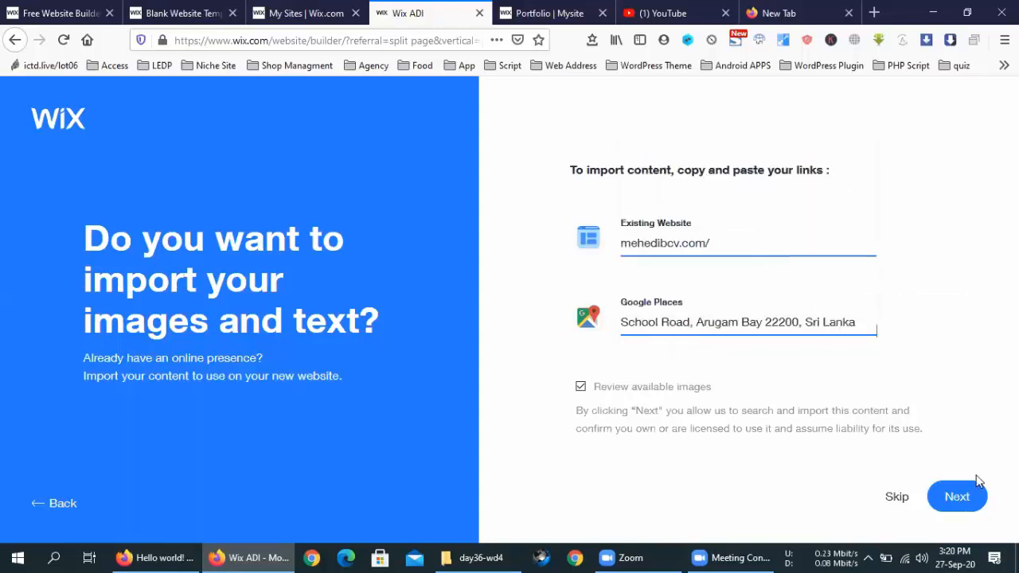
left_click(957, 498)
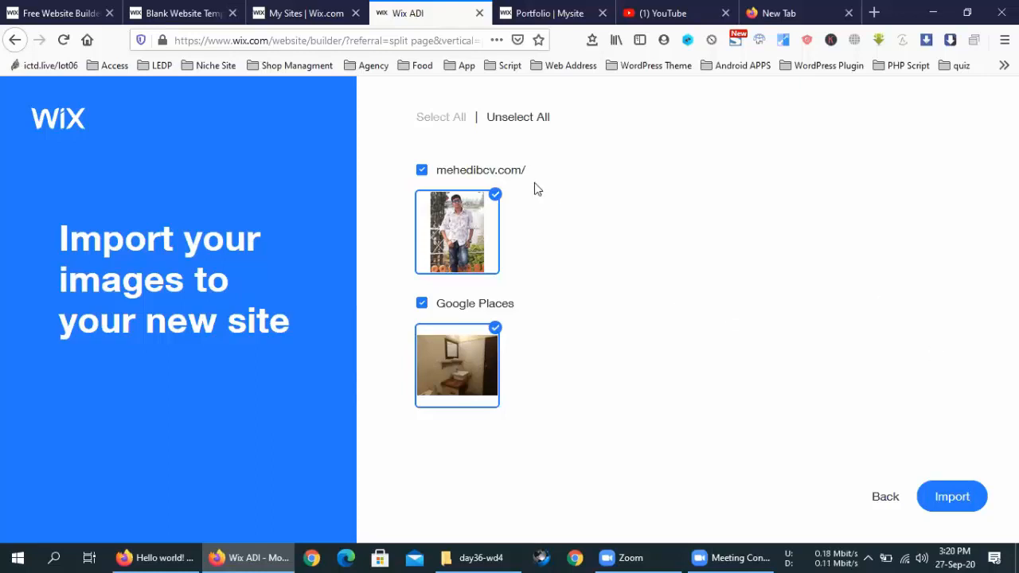
Step: Import both images, then confirm the reviewed business info to reach the theme choices
left_click(953, 496)
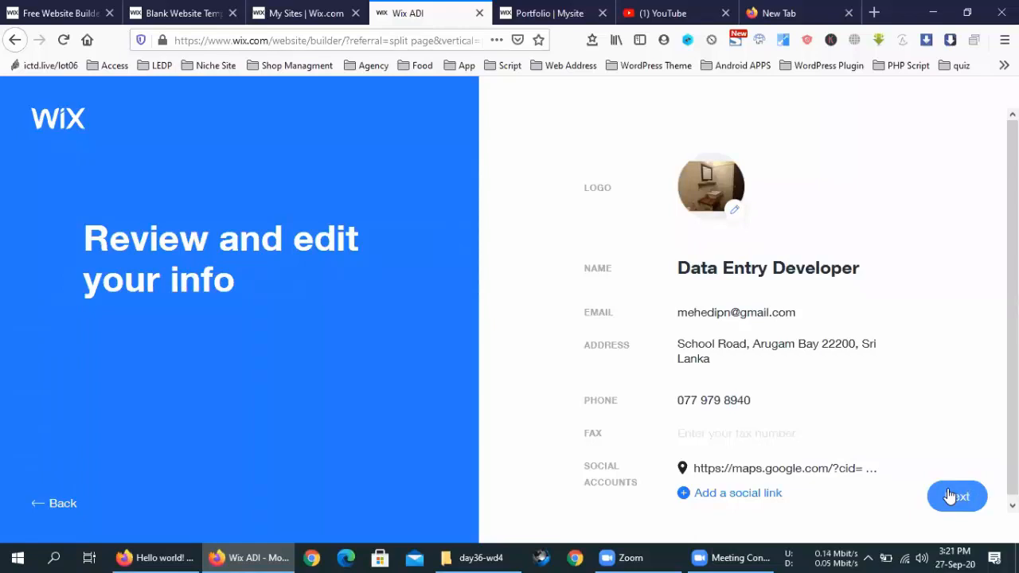
left_click(950, 496)
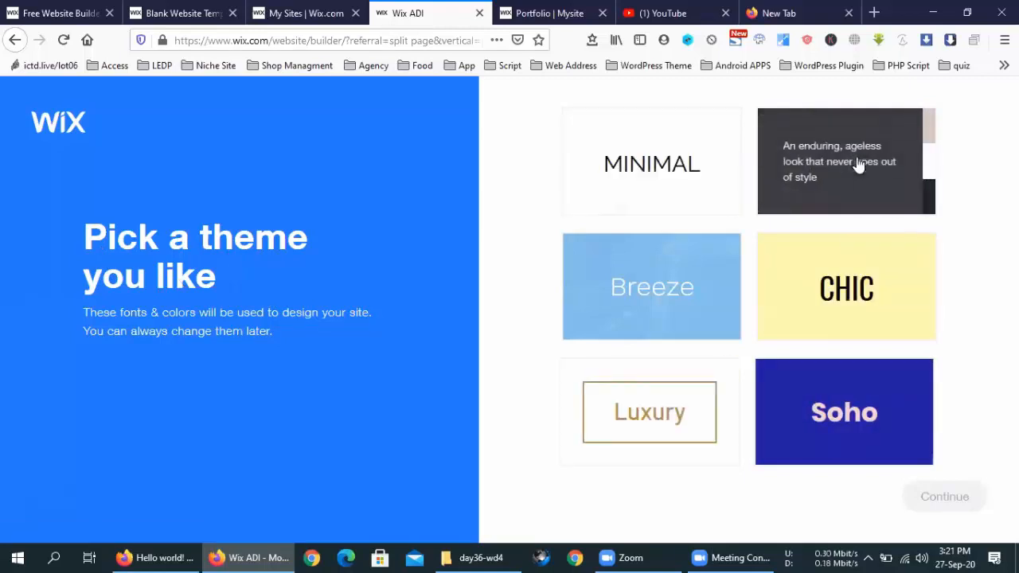
Step: Choose the Breeze theme and generate a colour palette from the logo
left_click(641, 293)
left_click(959, 504)
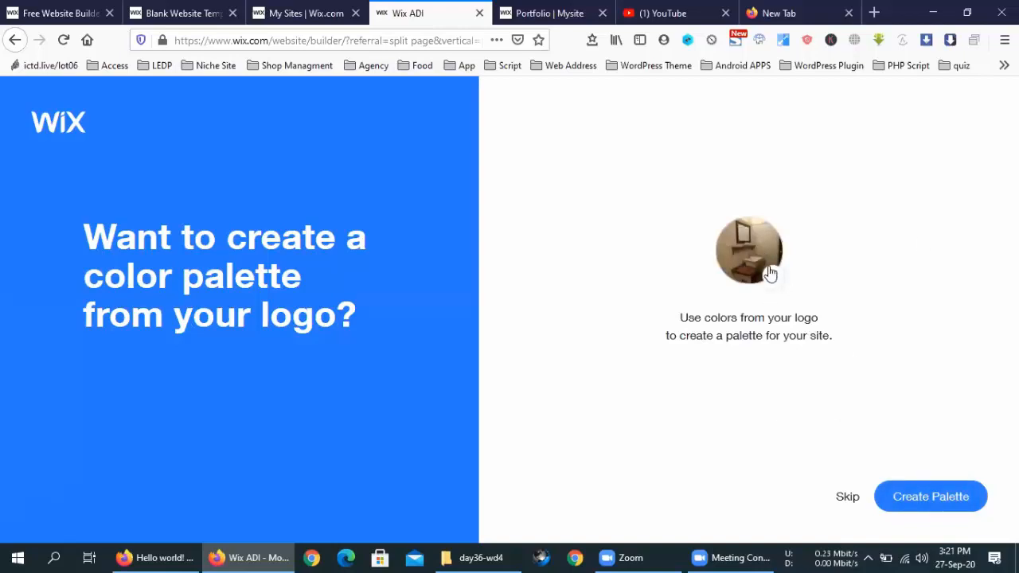
left_click(924, 500)
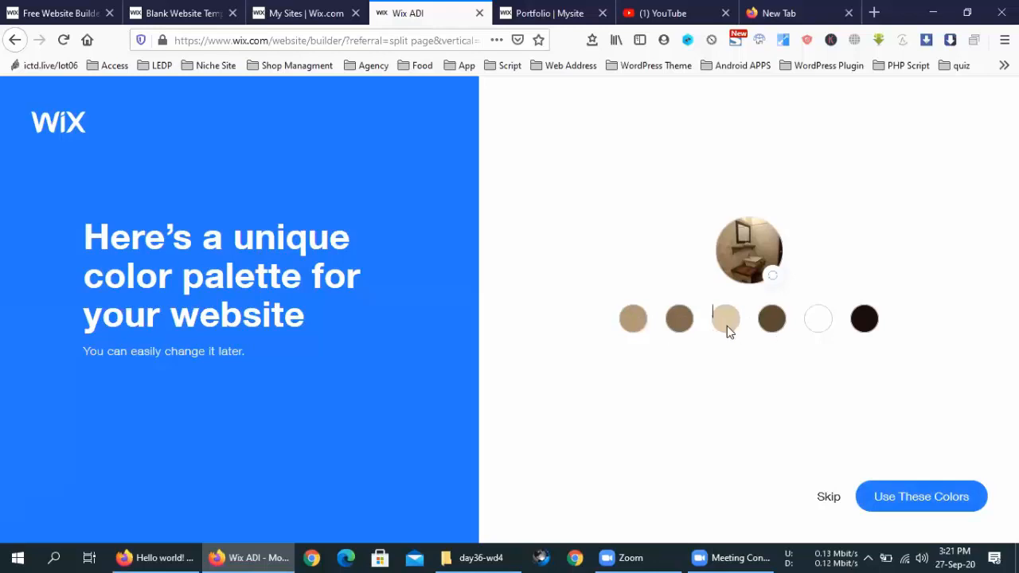
Step: Accept the suggested colour palette, then start entering the Fiverr requests address in another tab
left_click(952, 504)
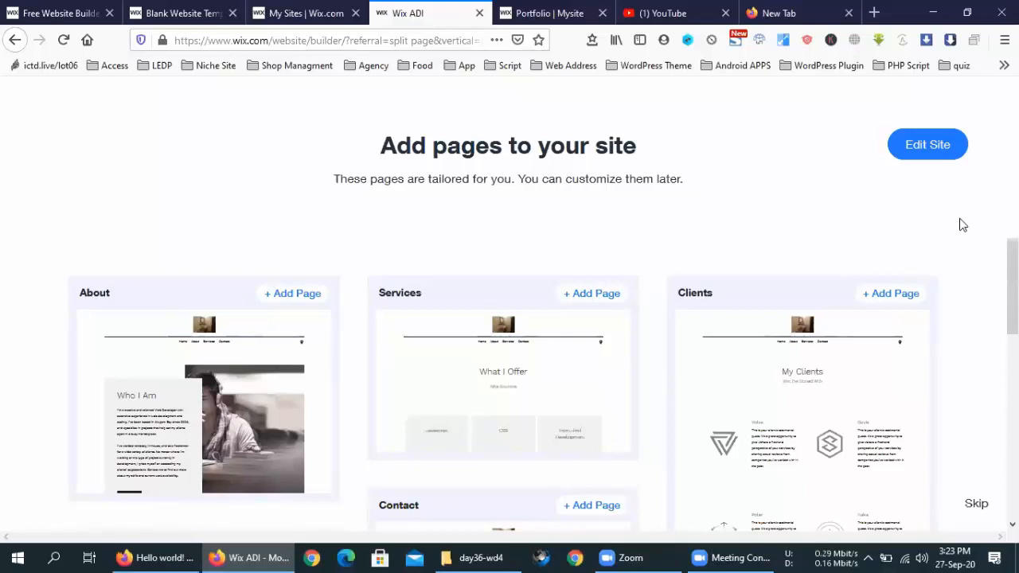
left_click(812, 11)
type("mehedi_cv/requests")
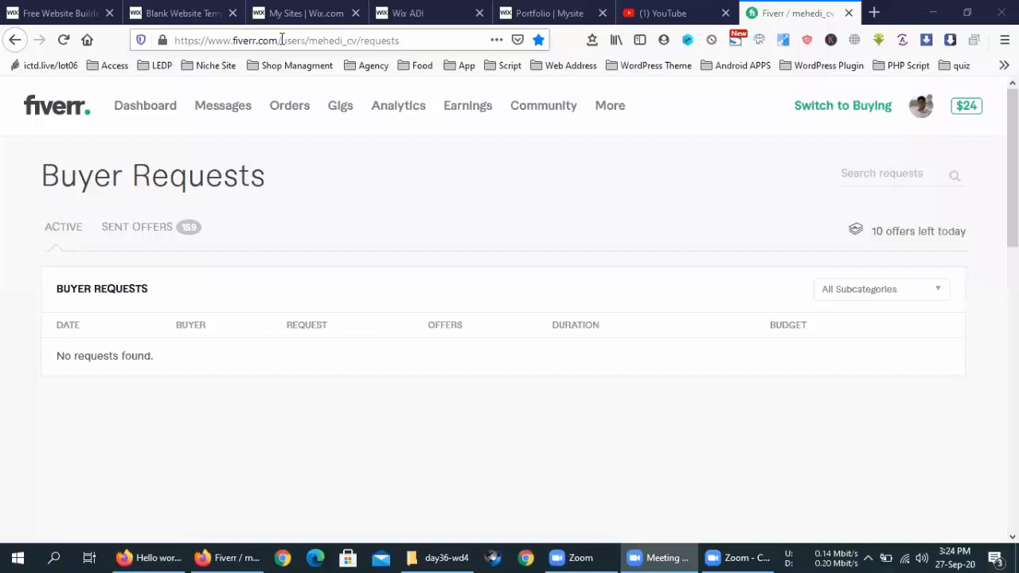
Step: Trim the address to fiverr.com to load the Fiverr home page
left_click_drag(281, 40, 760, 46)
key("BackSpace")
key("Return")
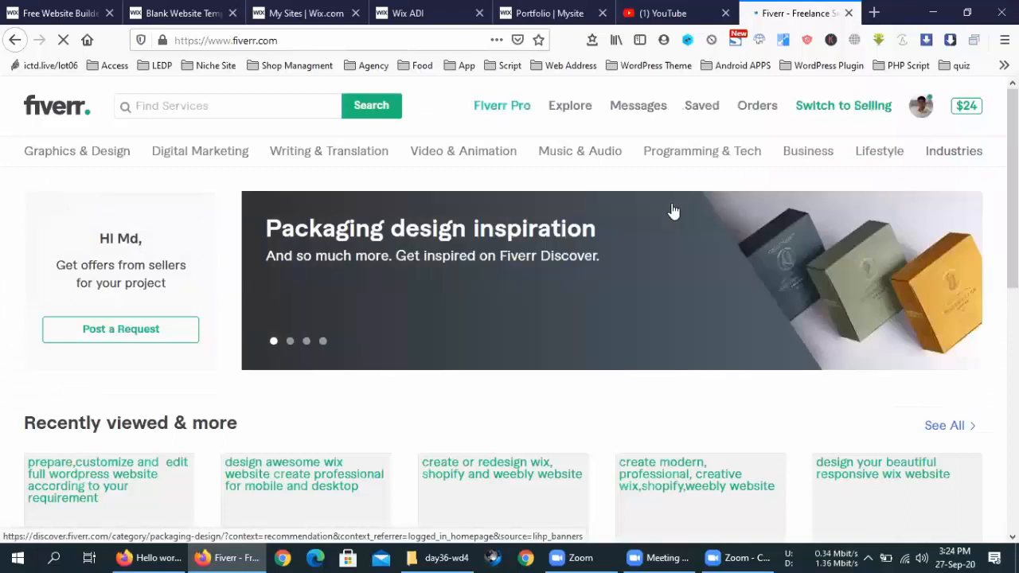
Step: Search Fiverr services for 'wix'
left_click(229, 105)
type("wix")
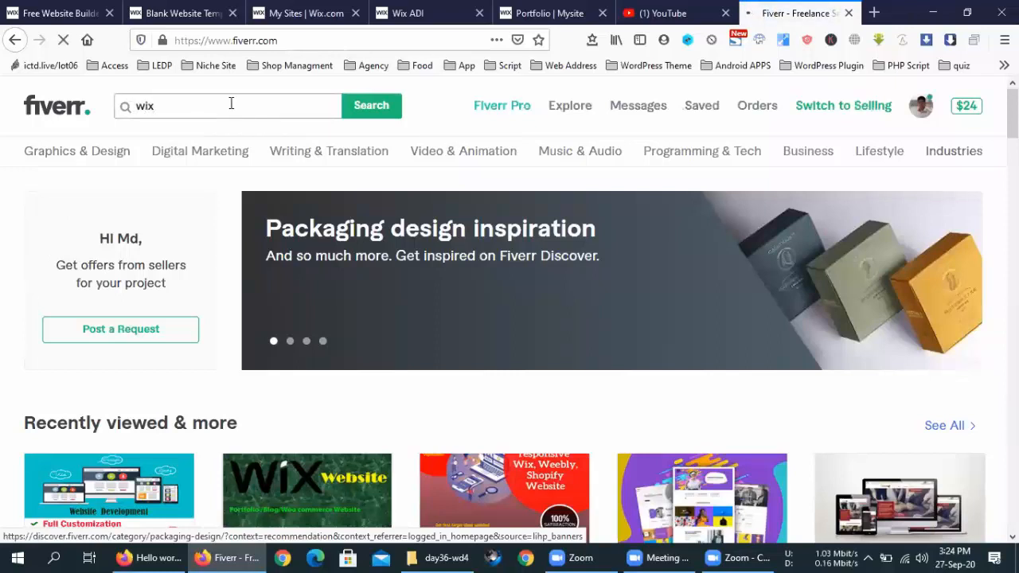
key("Return")
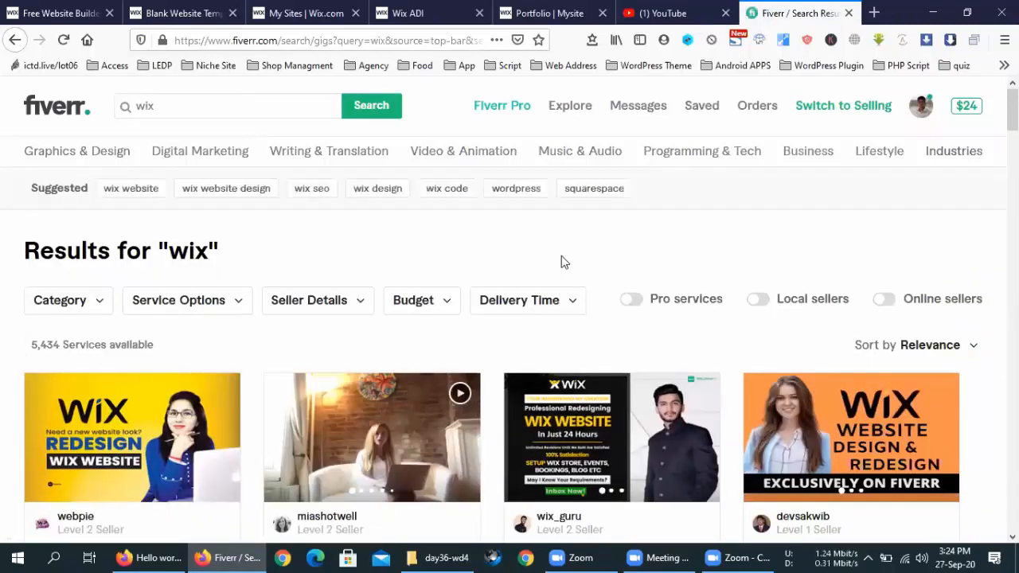
scroll(561, 255, "down", 2)
scroll(556, 263, "down", 2)
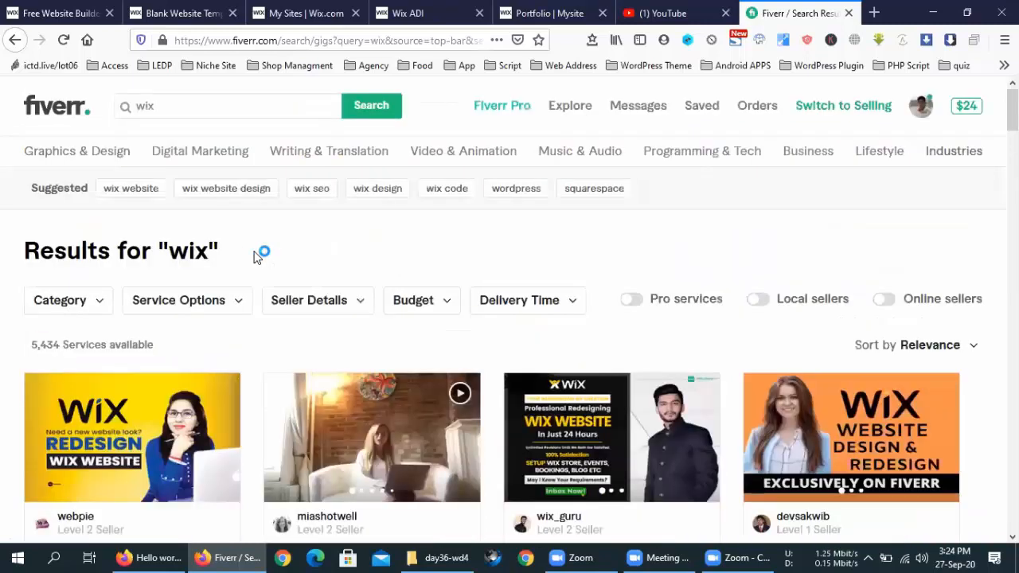
left_click_drag(220, 252, 246, 257)
left_click(24, 252)
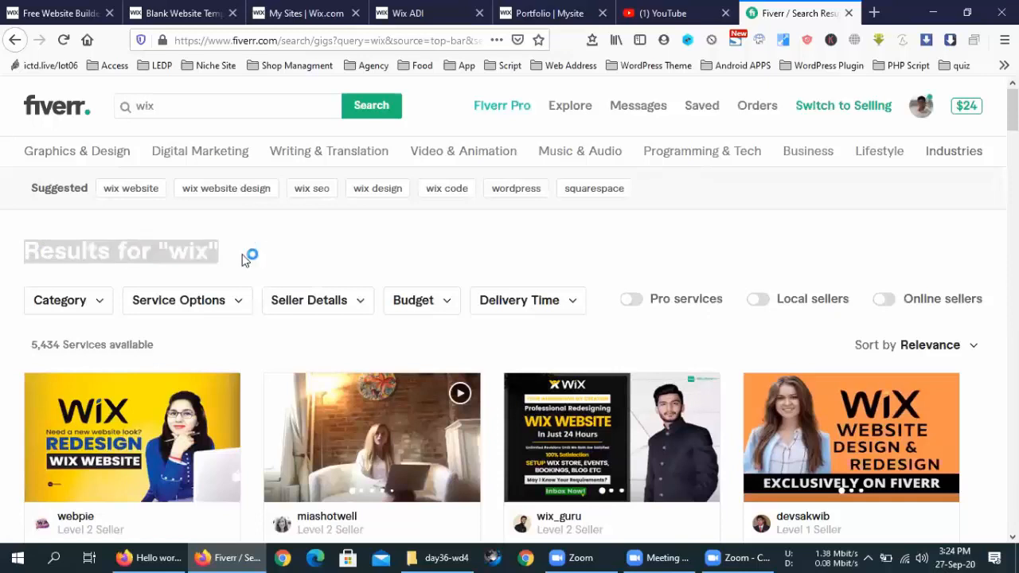
left_click(245, 257)
scroll(245, 261, "down", 5)
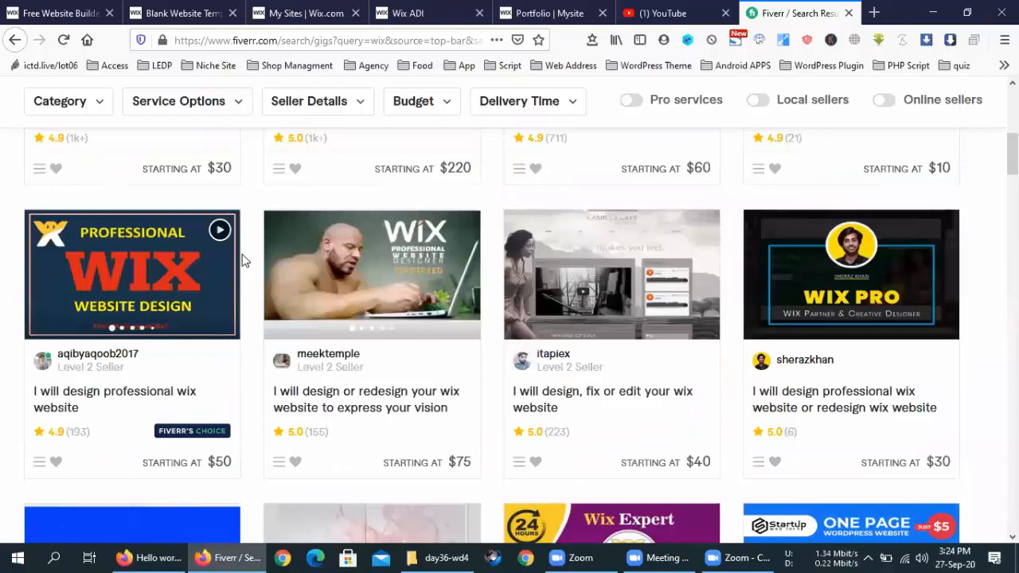
scroll(244, 260, "up", 5)
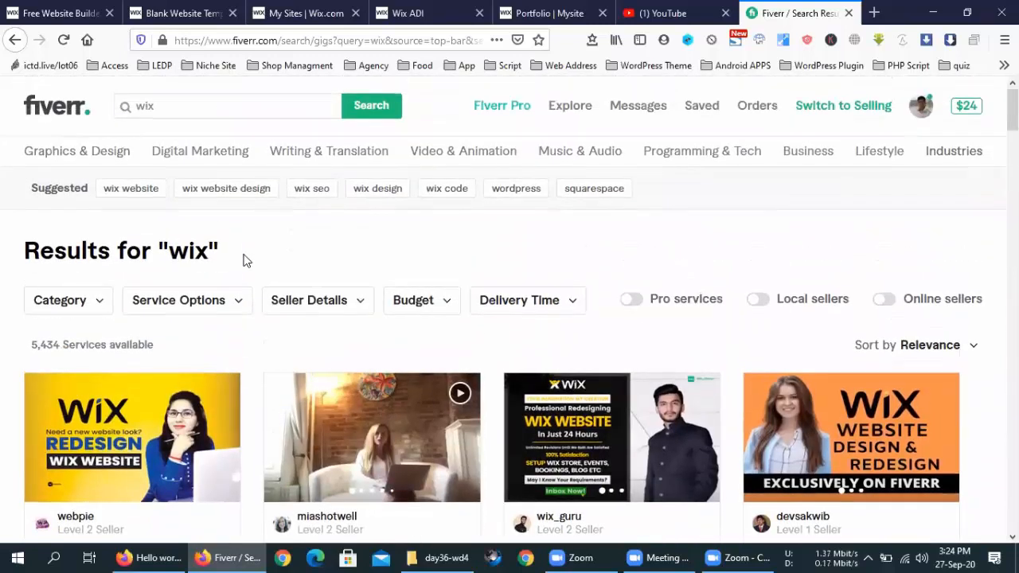
scroll(244, 260, "down", 5)
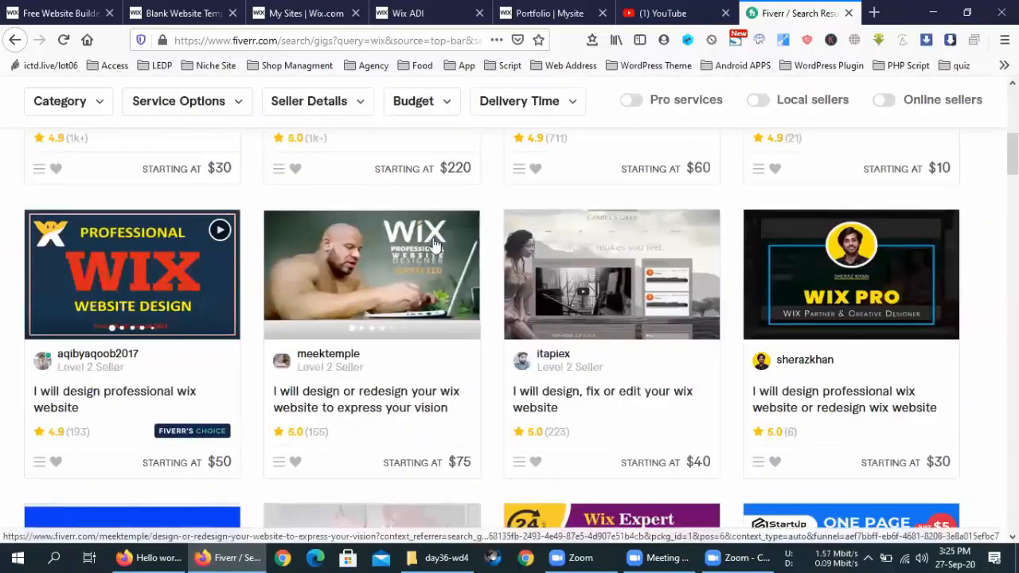
scroll(500, 358, "down", 10)
scroll(496, 382, "down", 10)
scroll(494, 384, "up", 8)
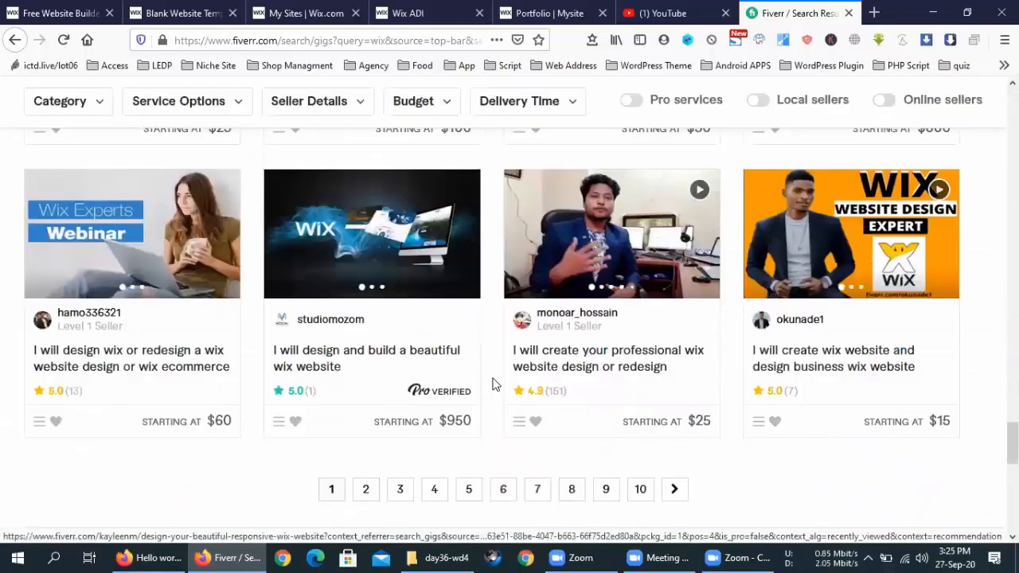
scroll(490, 386, "up", 10)
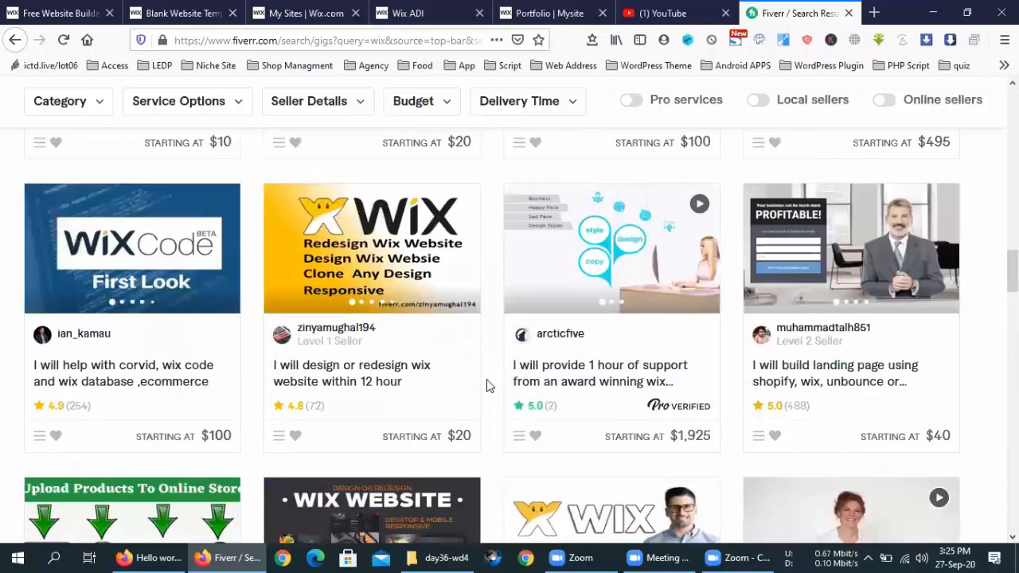
scroll(491, 385, "up", 8)
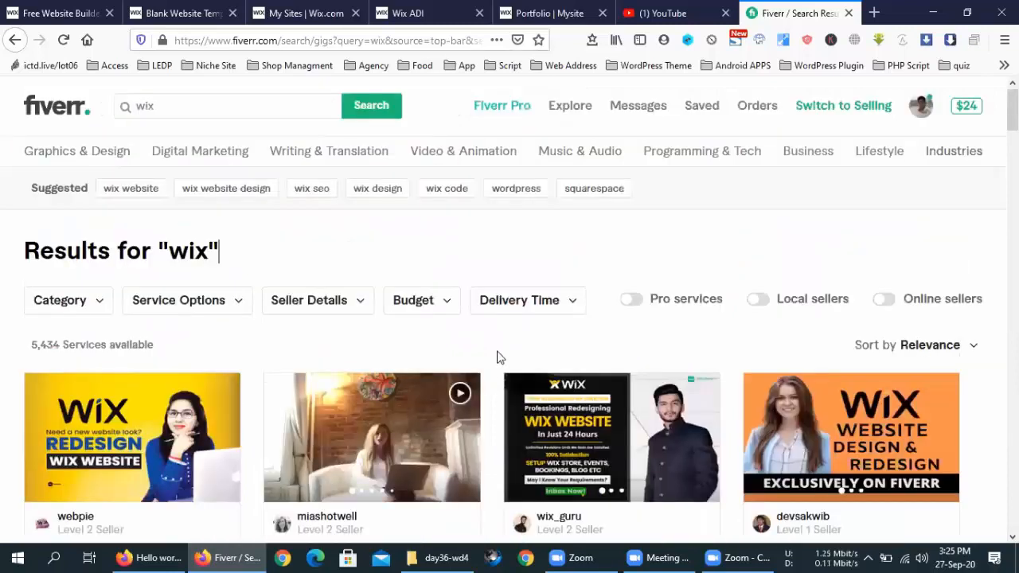
scroll(497, 358, "down", 2)
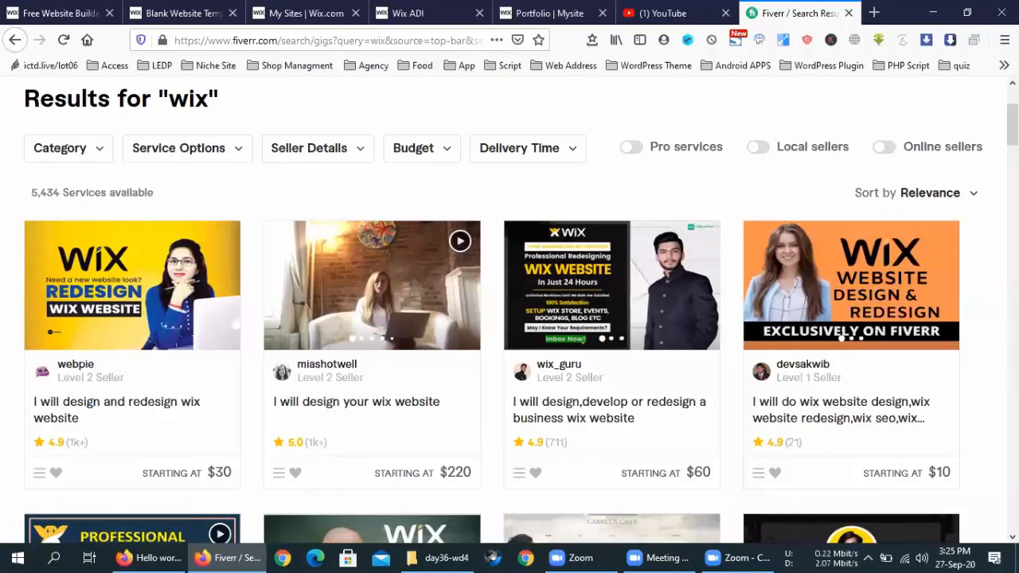
scroll(599, 287, "down", 4)
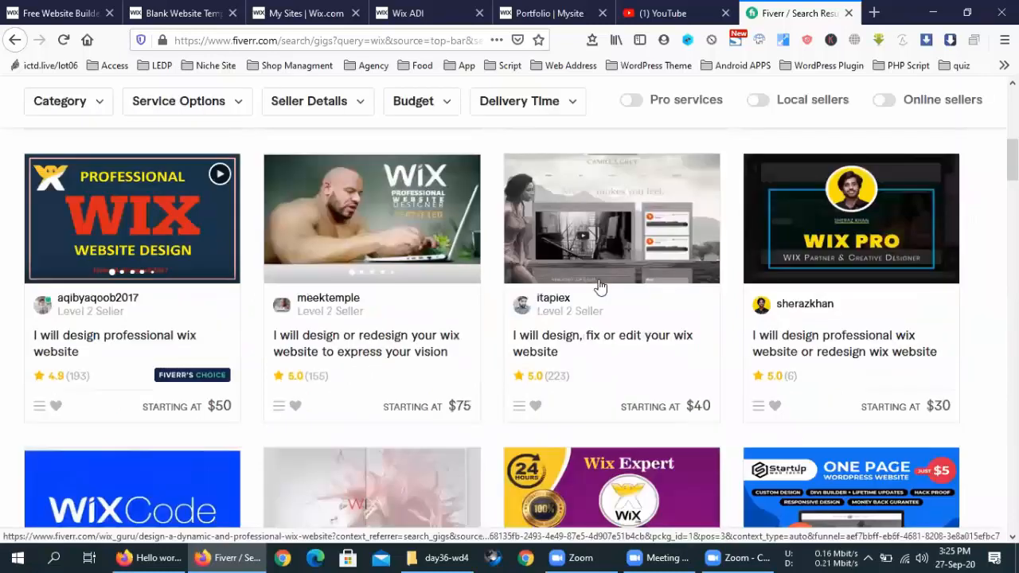
scroll(686, 508, "up", 4)
scroll(687, 508, "up", 3)
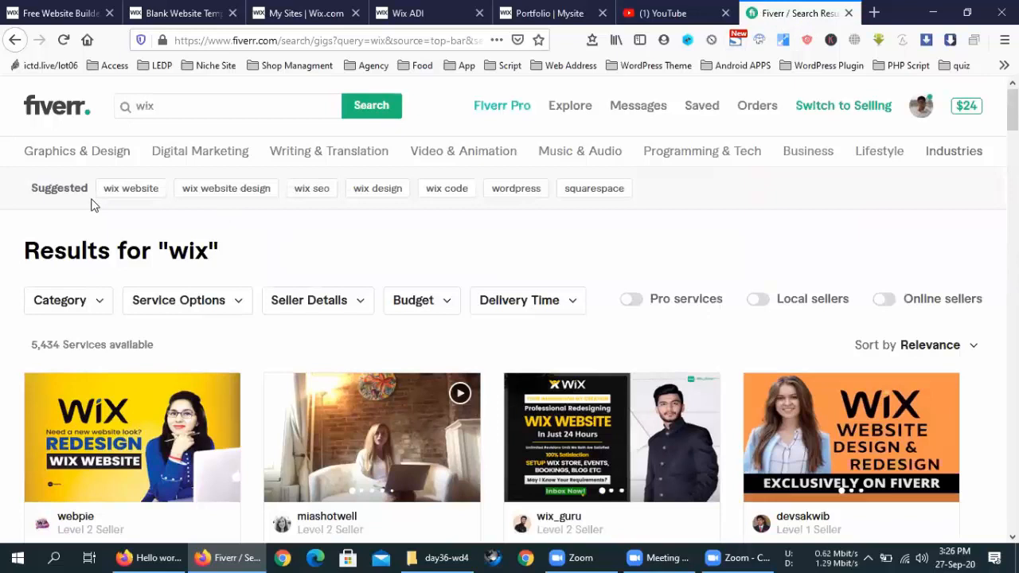
left_click_drag(91, 205, 467, 213)
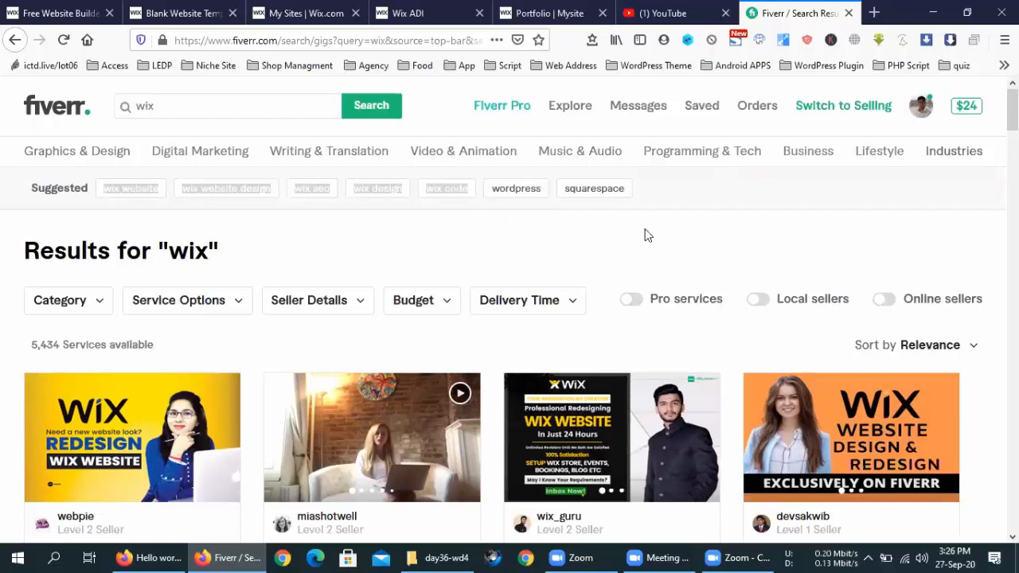
left_click(467, 196)
mouse_move(675, 210)
left_mouse_down()
mouse_move(650, 198)
mouse_move(582, 198)
mouse_move(575, 204)
mouse_move(589, 214)
left_mouse_up()
left_click(590, 213)
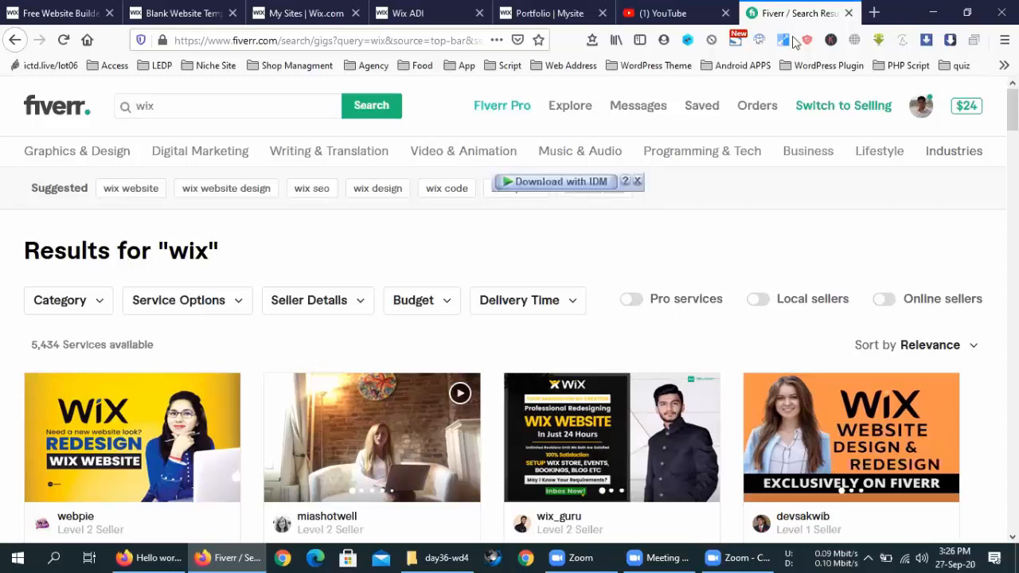
Step: Google 'squarespace' in a new tab and open the Squarespace official website result
left_click(875, 13)
type("squarespace")
key("Return")
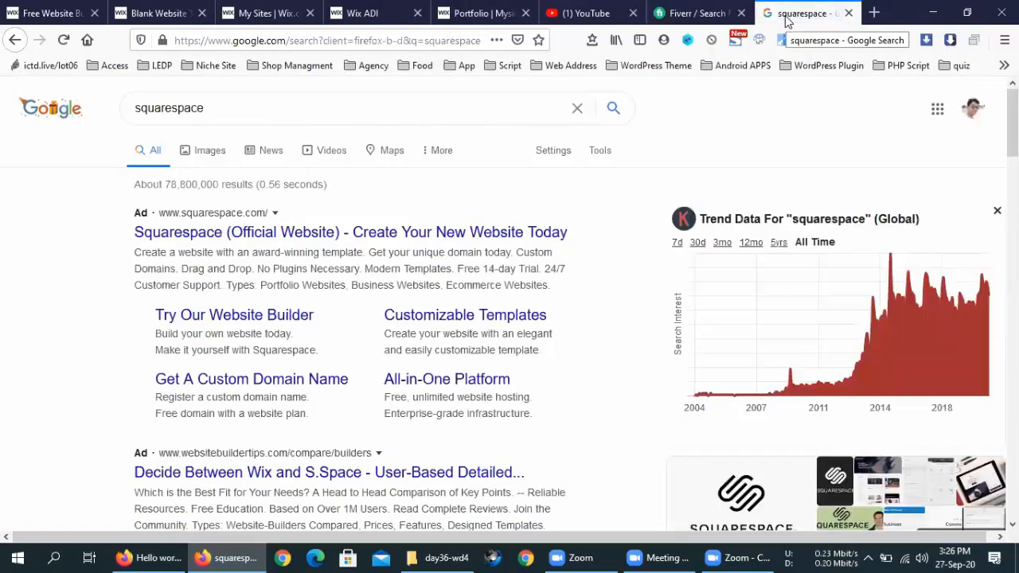
left_click(328, 235)
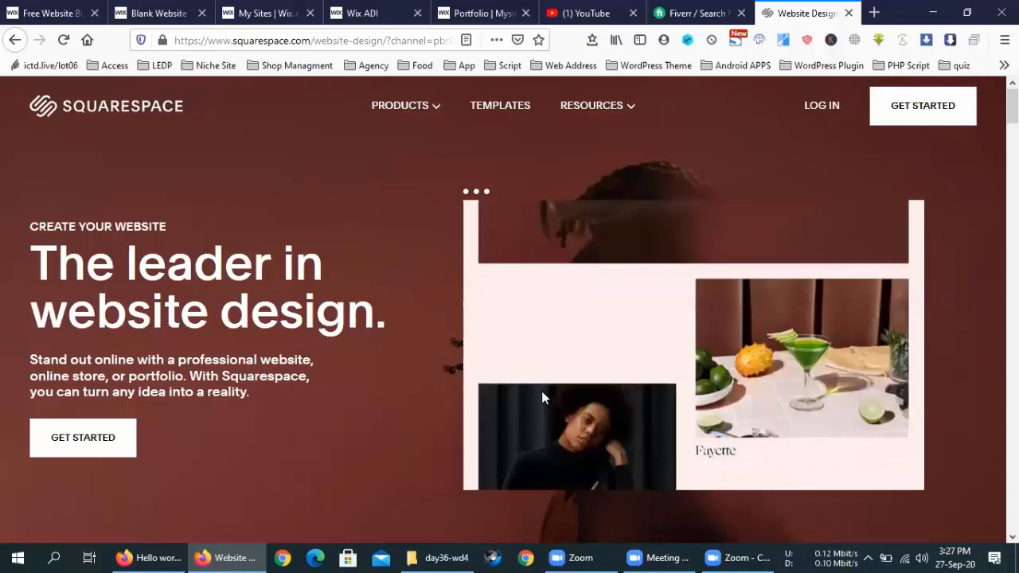
Step: Browse the Products and Resources menus, then Get Started to open the template finder
left_click(408, 107)
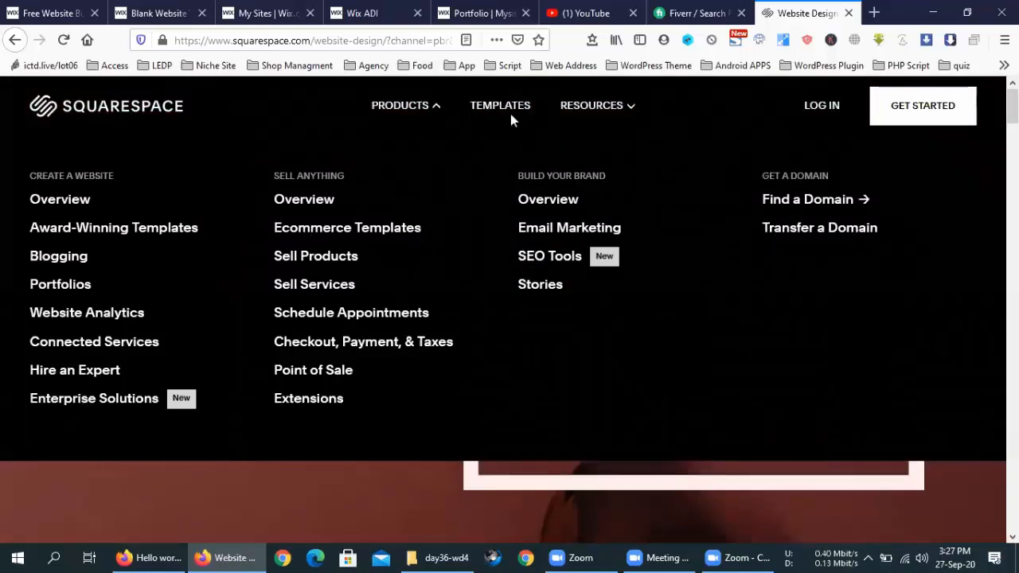
mouse_move(601, 115)
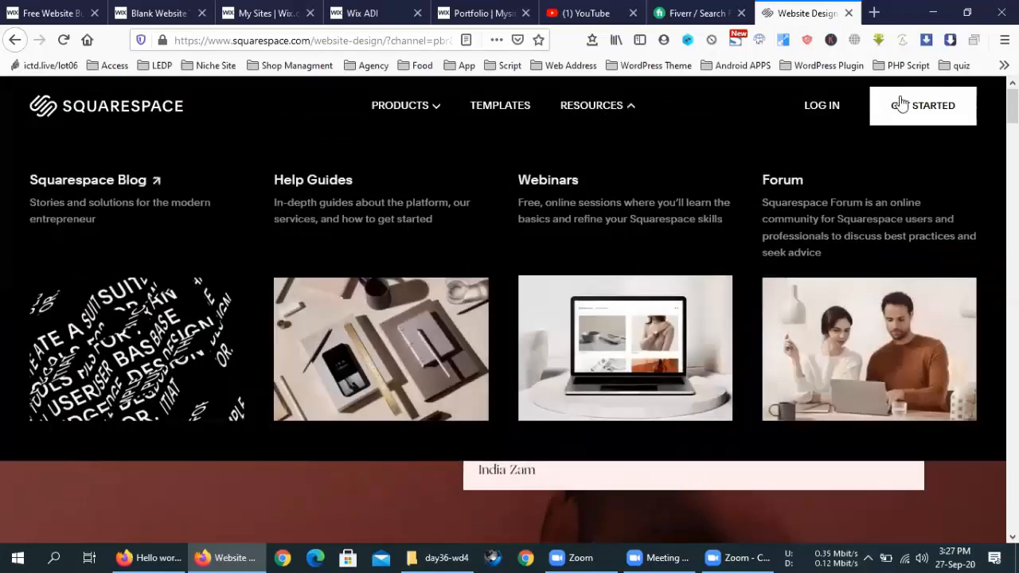
left_click(902, 111)
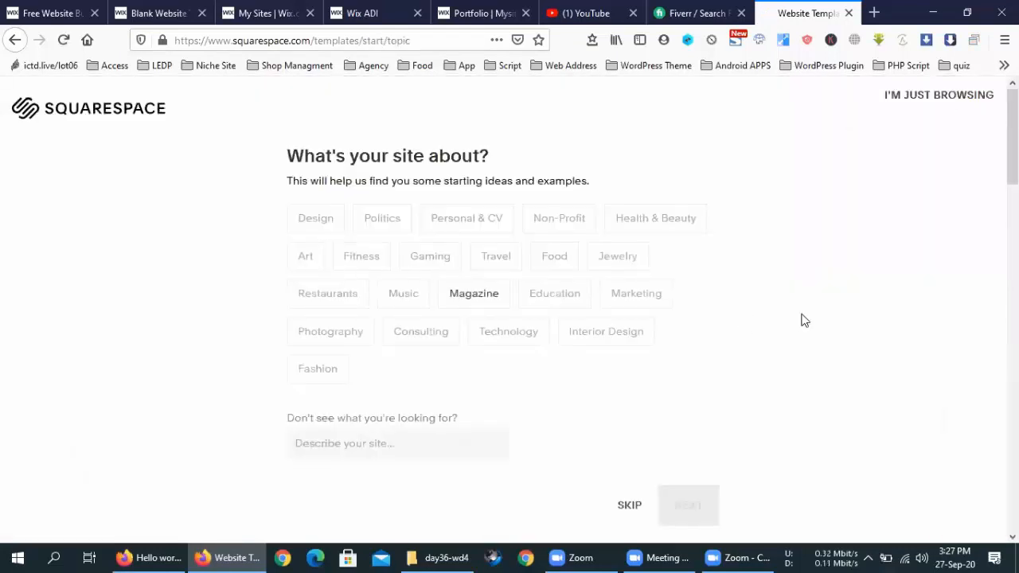
Step: Pick Design as the site topic and Sell services as a goal
left_click(325, 229)
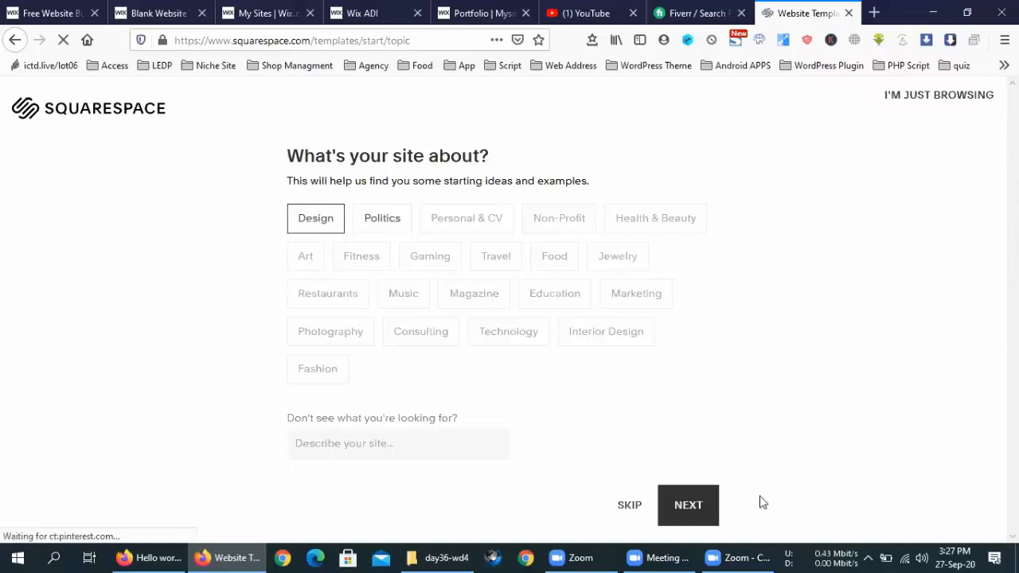
left_click(688, 513)
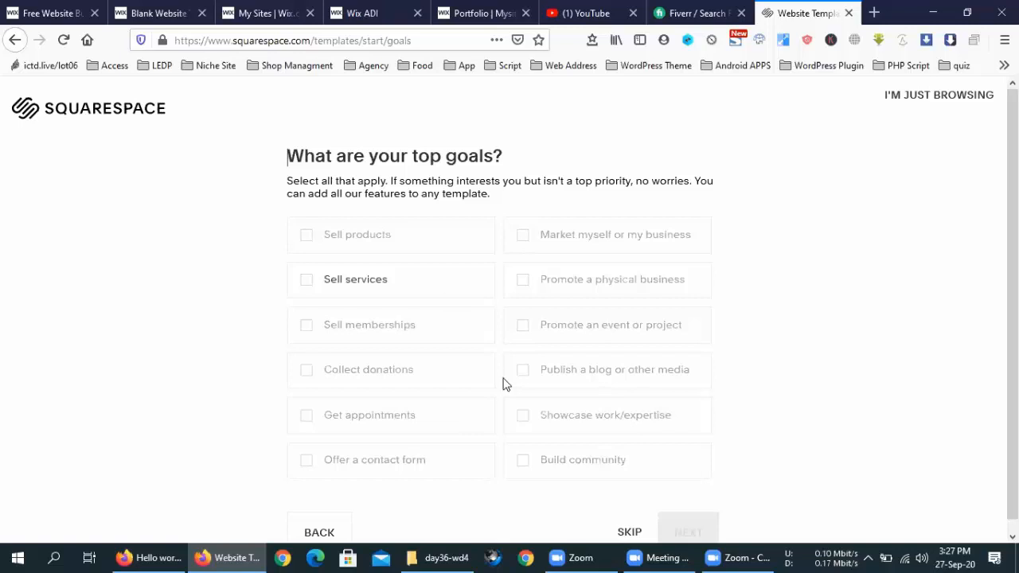
left_click(434, 283)
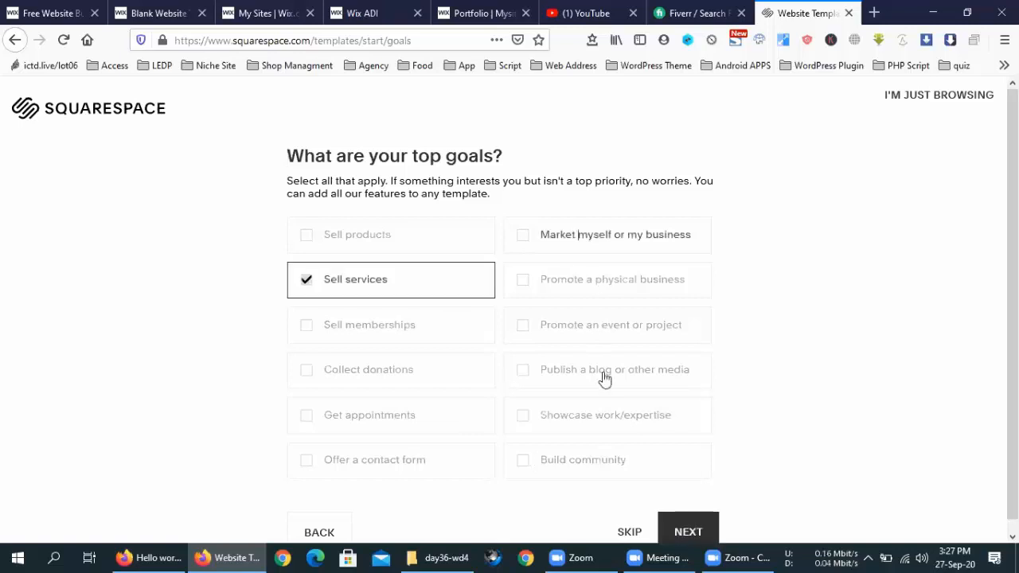
left_click(684, 513)
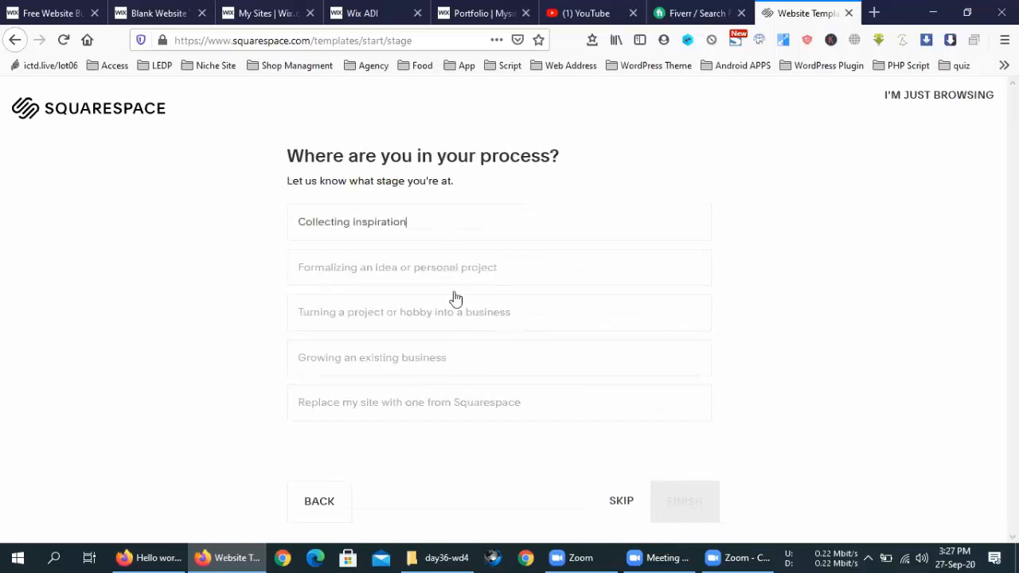
Step: Choose 'Turning a project or hobby into a business' and finish to reach Online Stores templates
left_click(691, 507)
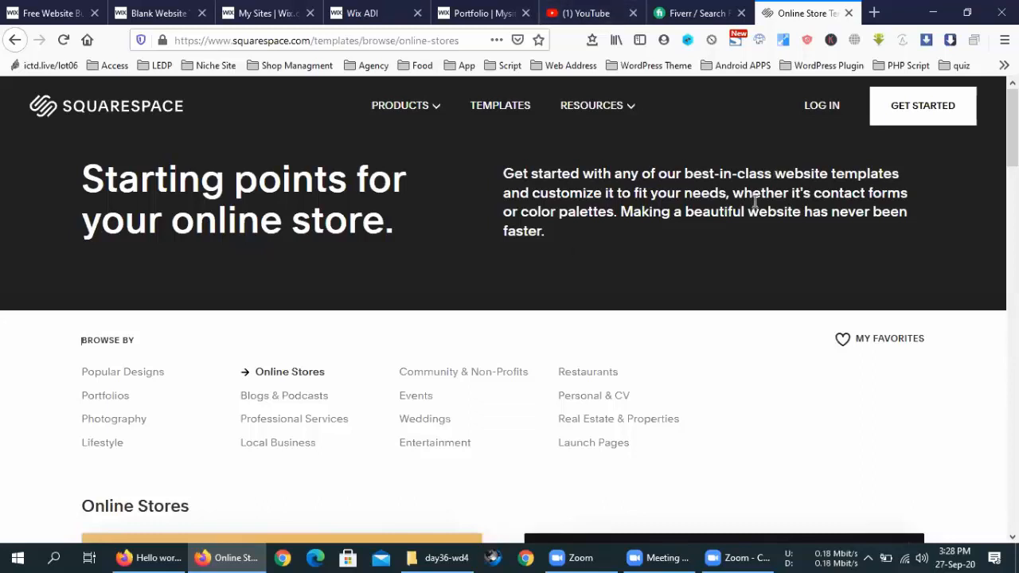
Step: Google 'sales funnel' in a new tab and open the ClickFunnels official-website ad
left_click(886, 7)
type("sale")
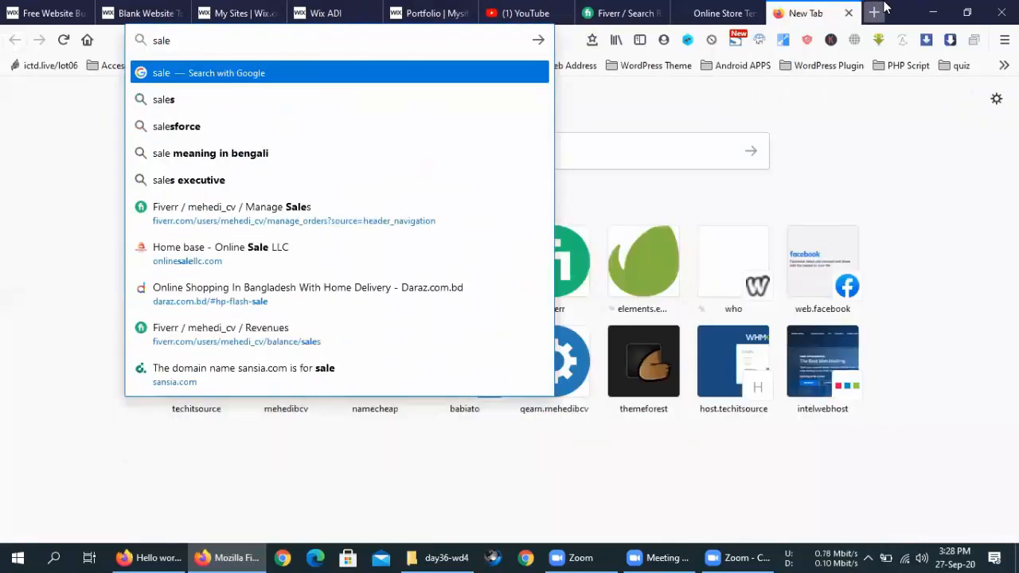
type("s funnel")
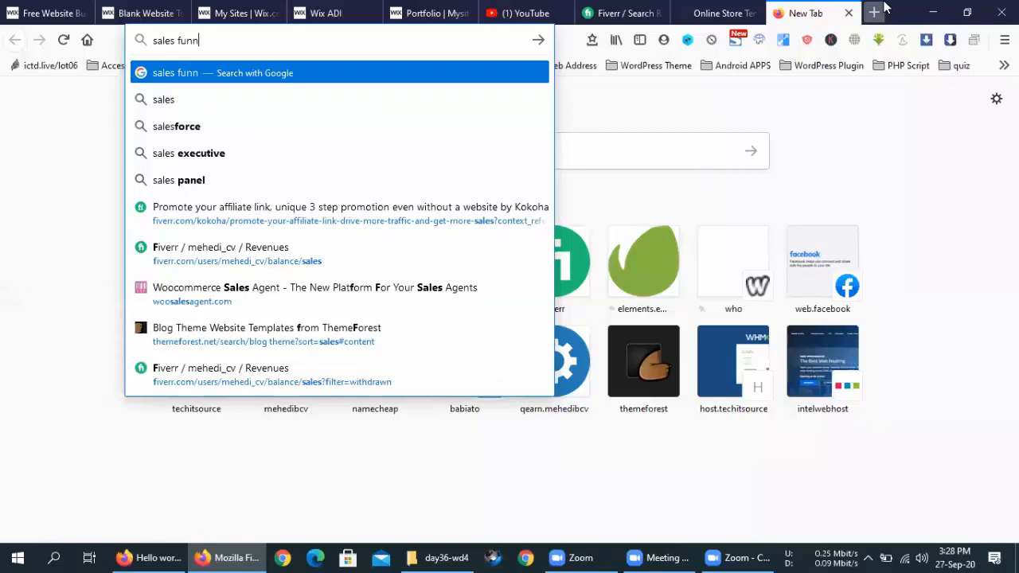
key("Return")
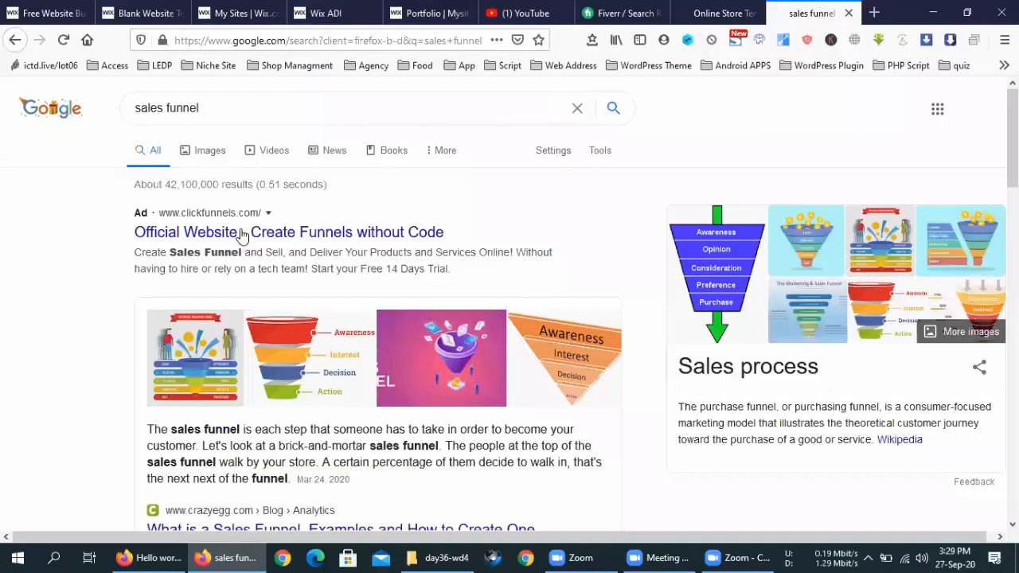
left_click(242, 236)
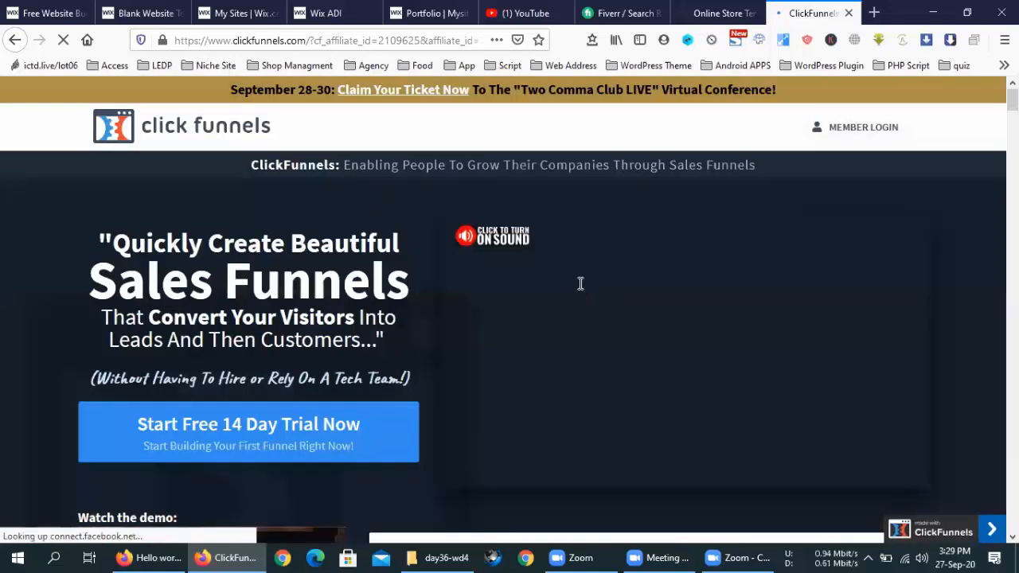
Step: Scroll through the ClickFunnels homepage, briefly selecting the 'Sales Funnels' headline, then return upward
scroll(581, 283, "down", 2)
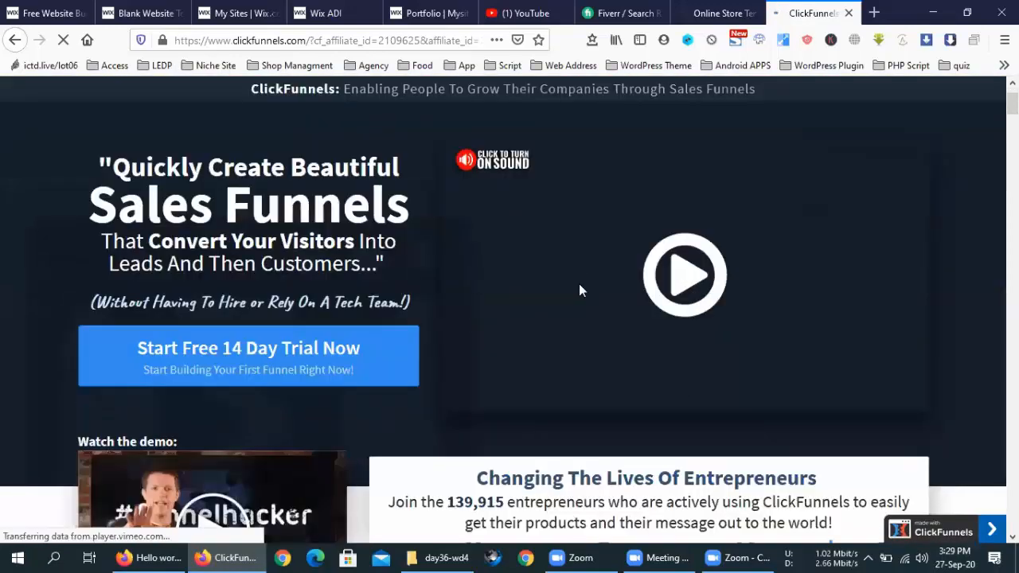
scroll(574, 305, "down", 5)
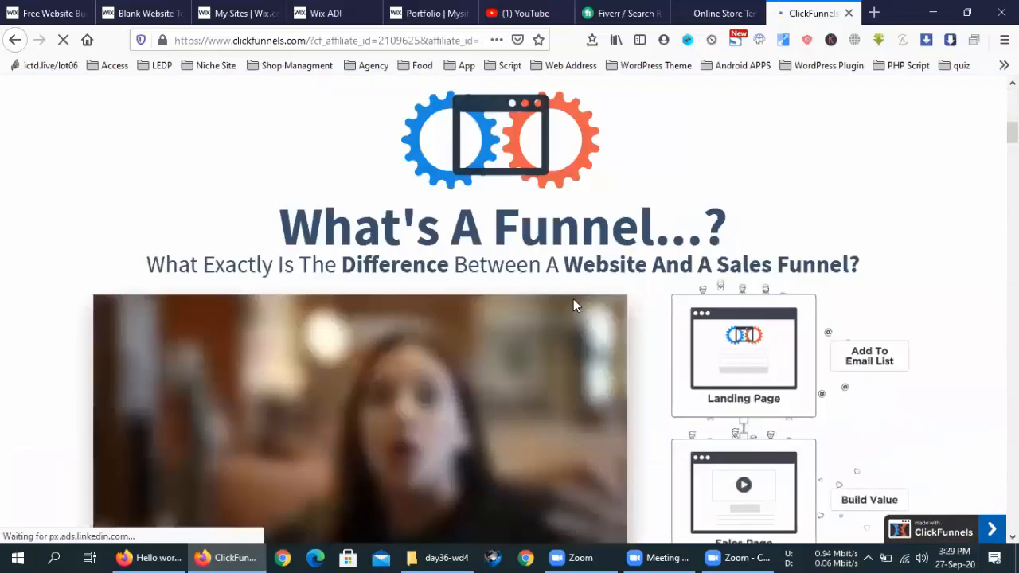
scroll(771, 342, "down", 1)
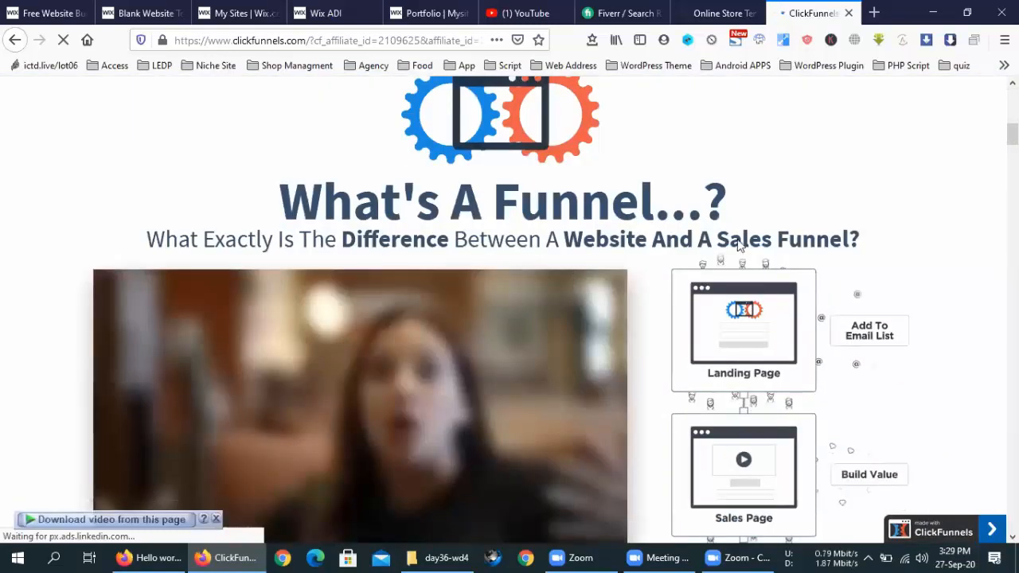
scroll(739, 246, "down", 4)
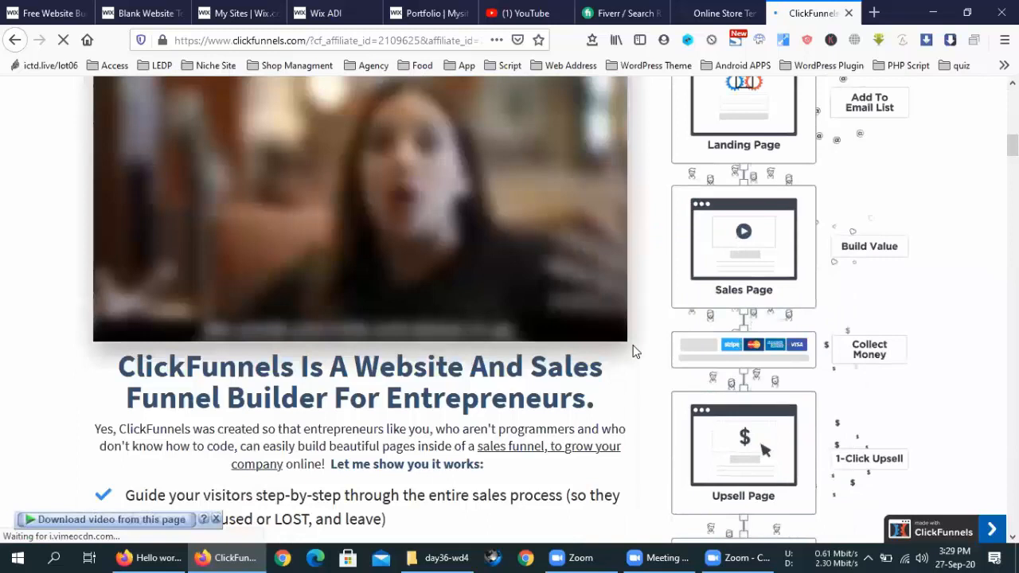
scroll(633, 351, "up", 4)
scroll(634, 351, "up", 6)
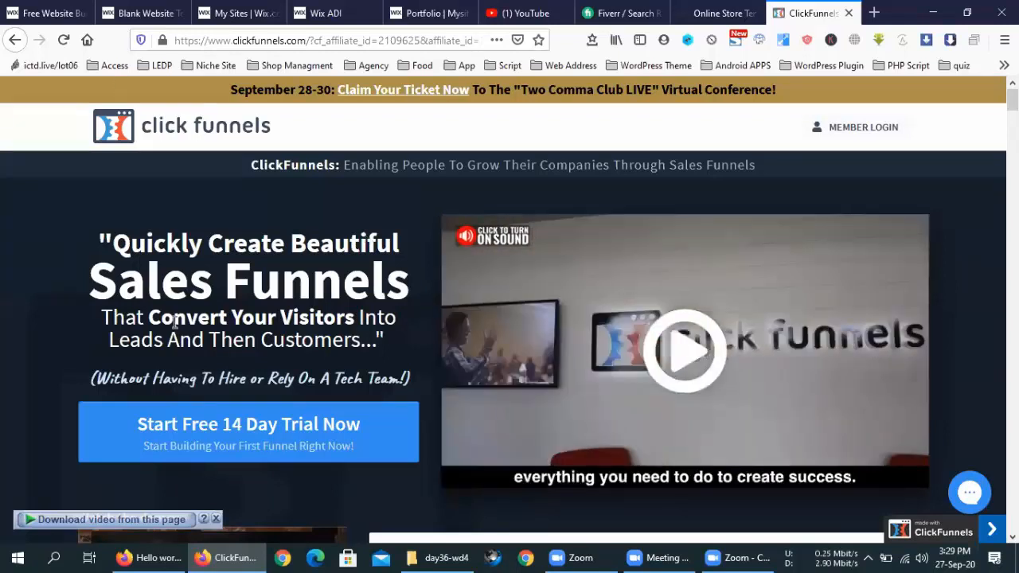
triple_click(180, 285)
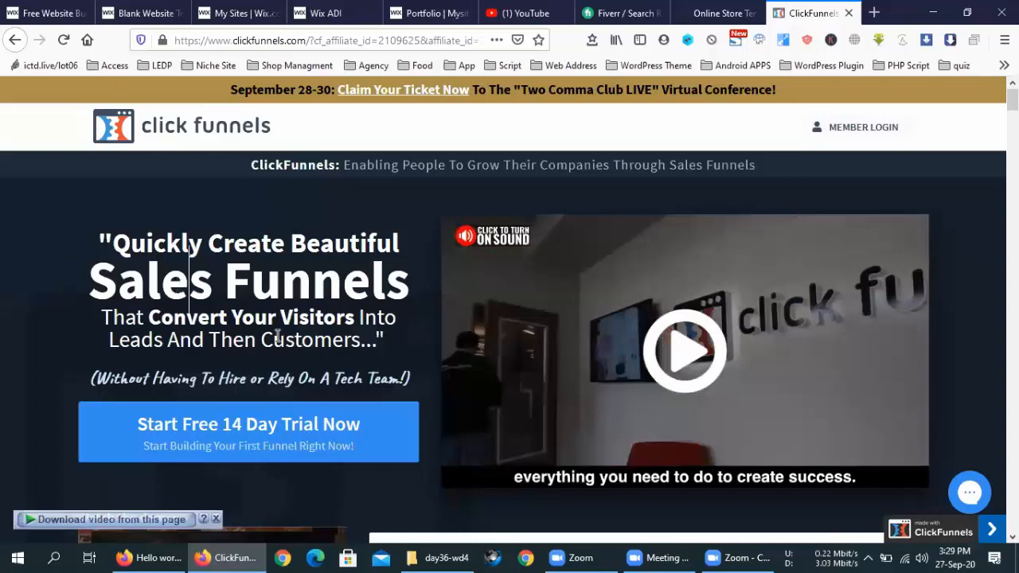
left_click(283, 339)
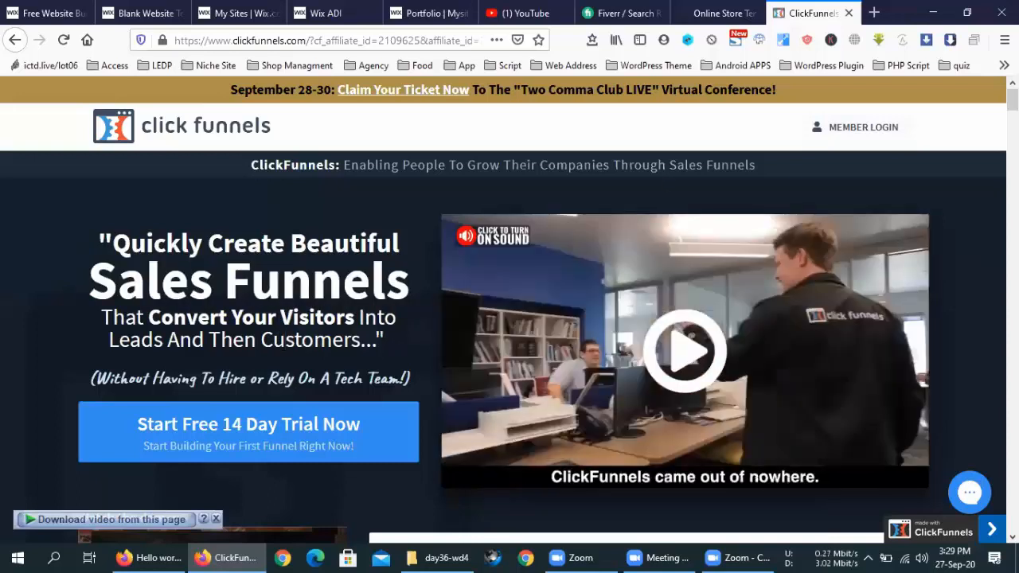
scroll(611, 310, "down", 10)
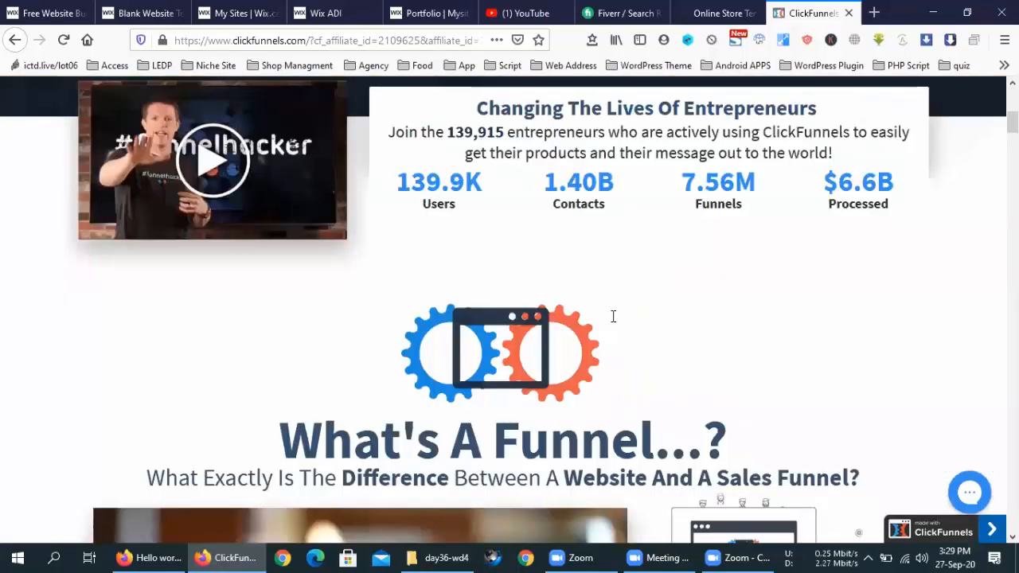
scroll(612, 321, "down", 1)
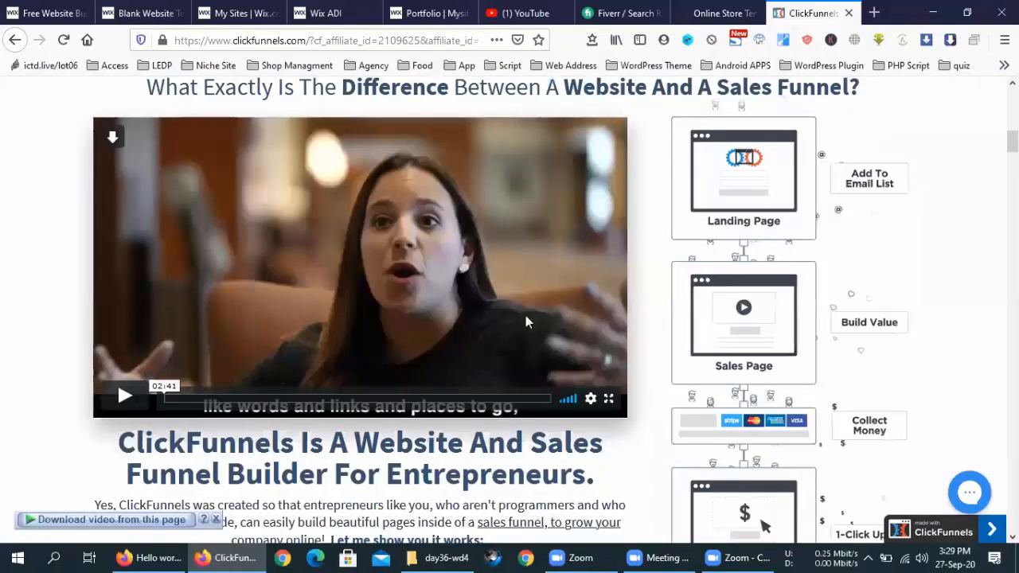
scroll(525, 315, "up", 15)
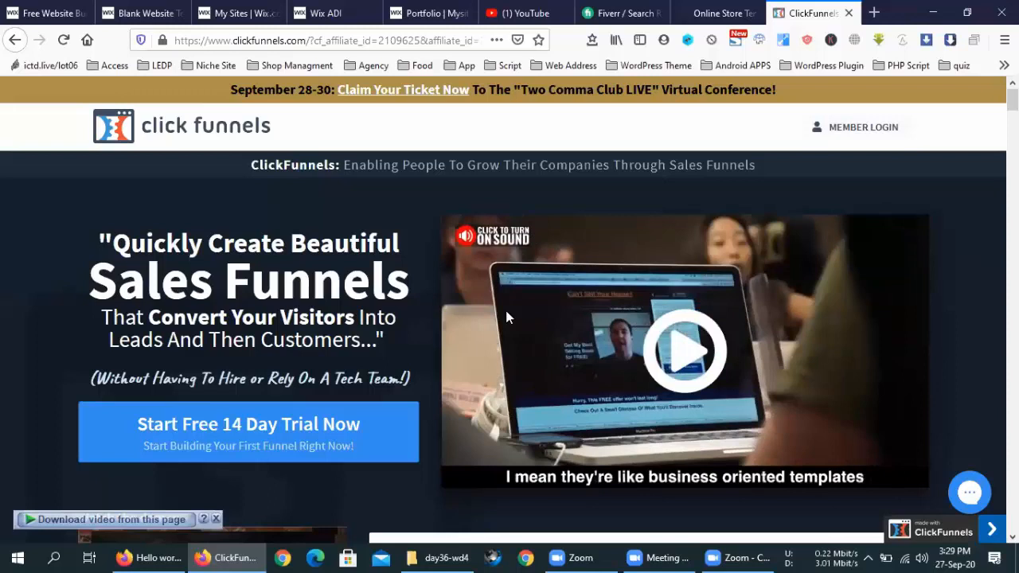
Step: Close the Online Store, ClickFunnels and Fiverr search tabs
left_click(748, 15)
left_click(751, 14)
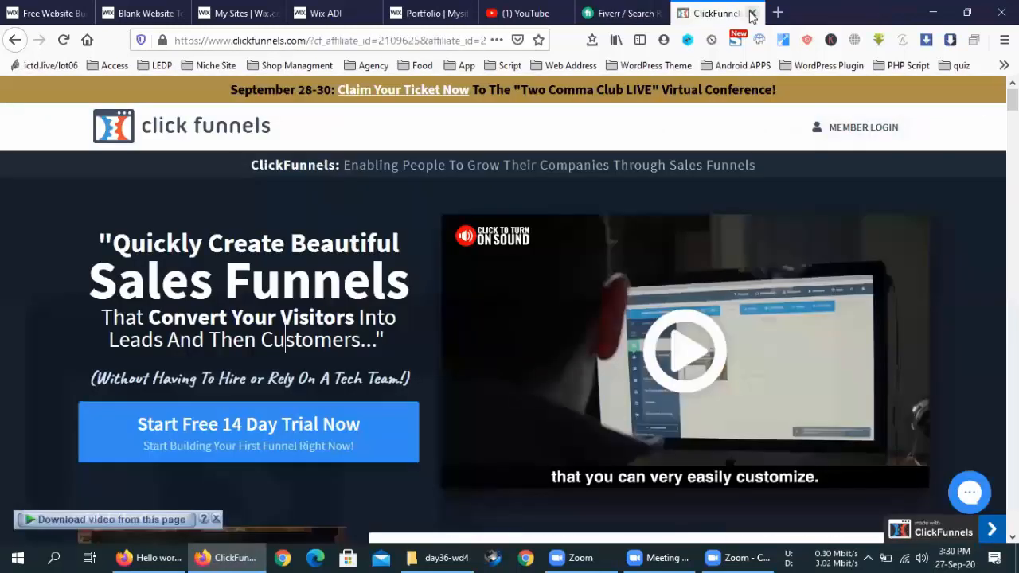
left_click(751, 14)
left_click(752, 14)
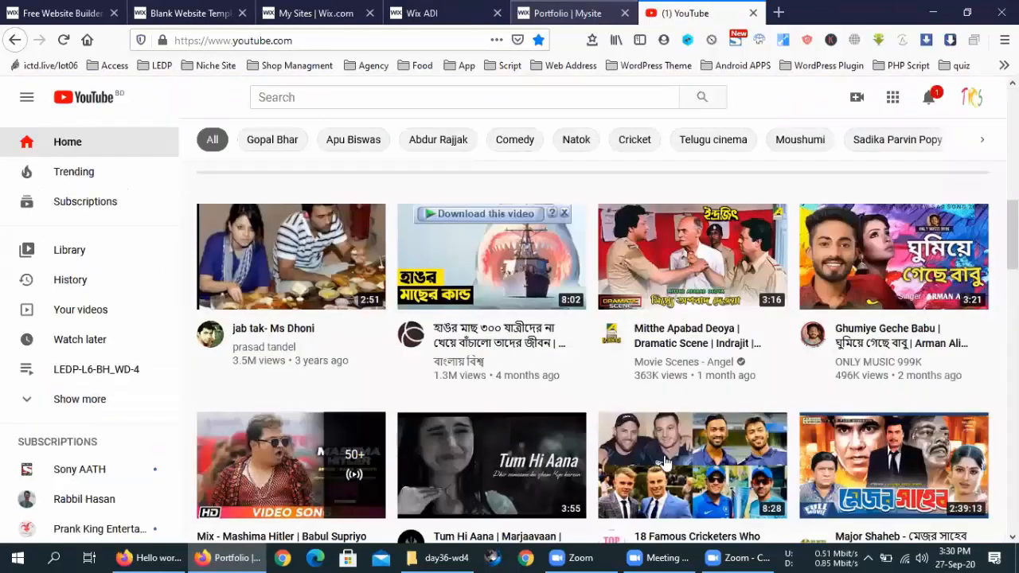
Step: Preview the mixtape video on the Portfolio site, then close that tab and return to Wix ADI
key("ctrl+shift+Tab")
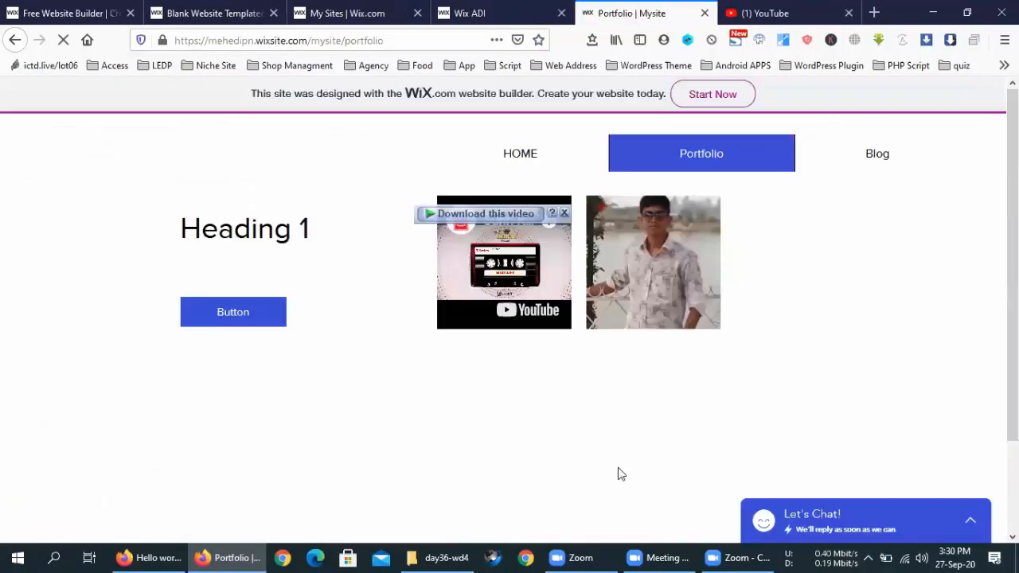
left_click(563, 214)
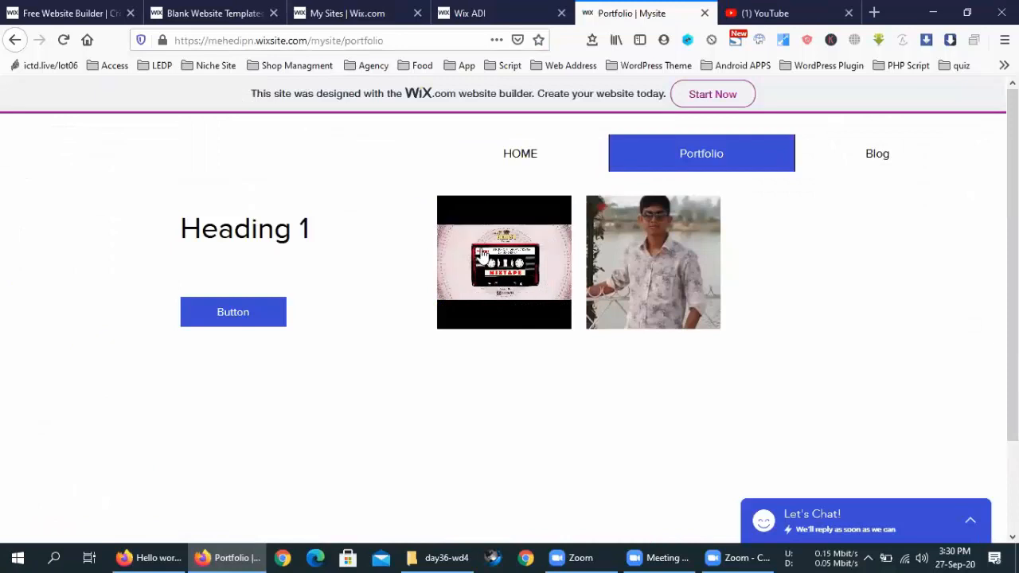
left_click(483, 253)
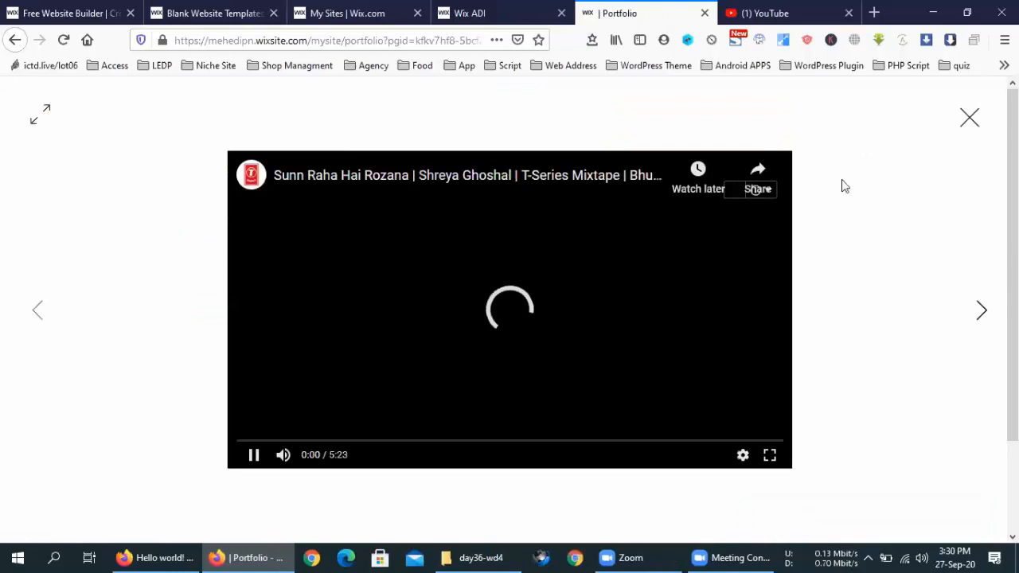
left_click(971, 118)
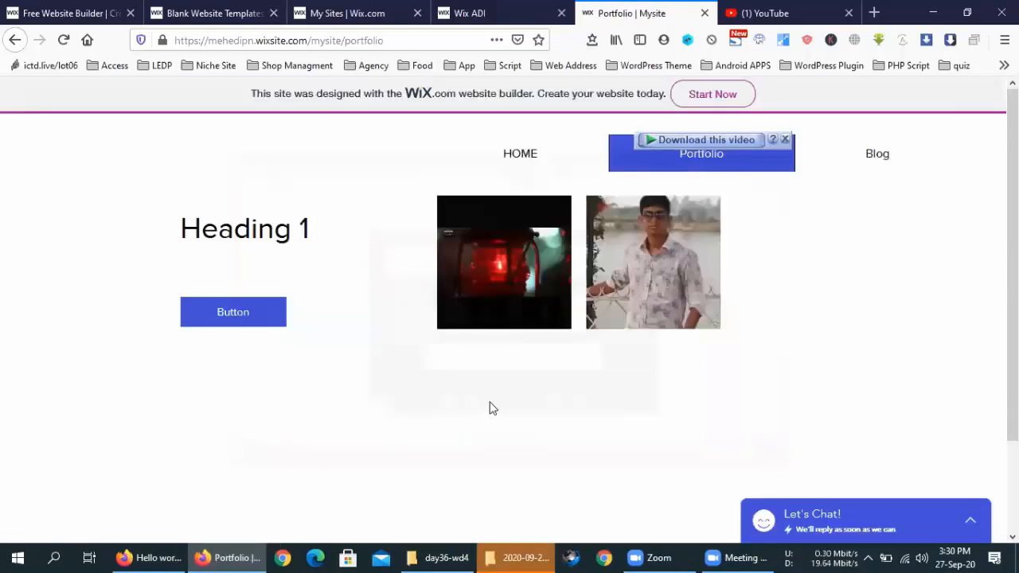
left_click(704, 15)
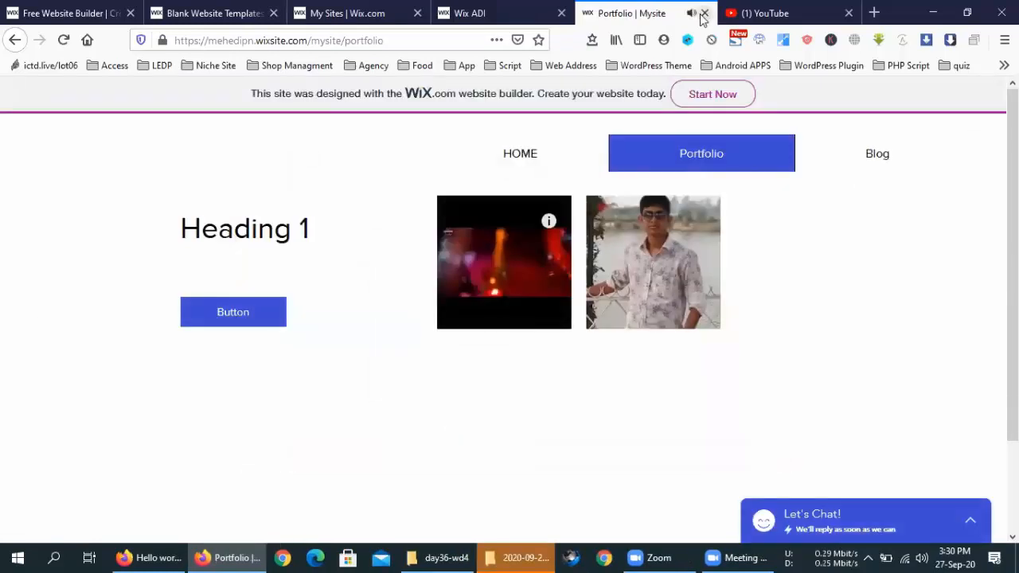
left_click(476, 9)
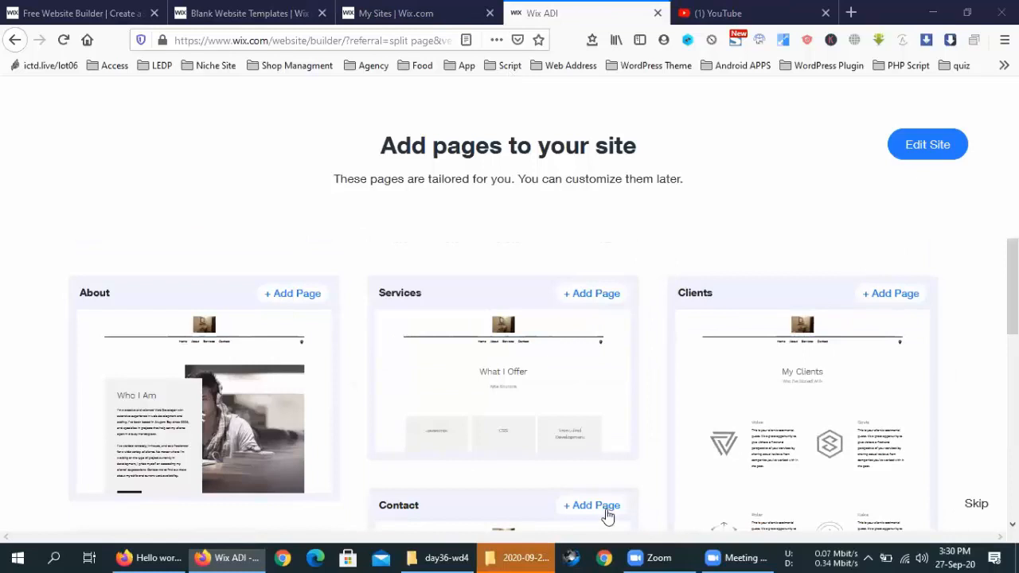
Step: Add the About, Services, Clients and FAQs page cards to the new site
left_click(722, 557)
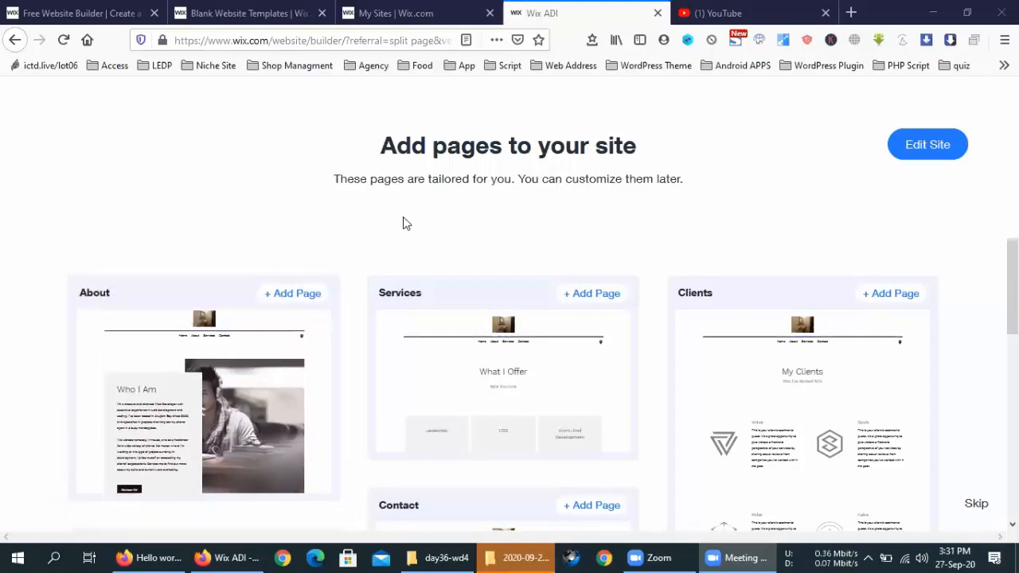
scroll(951, 357, "down", 3)
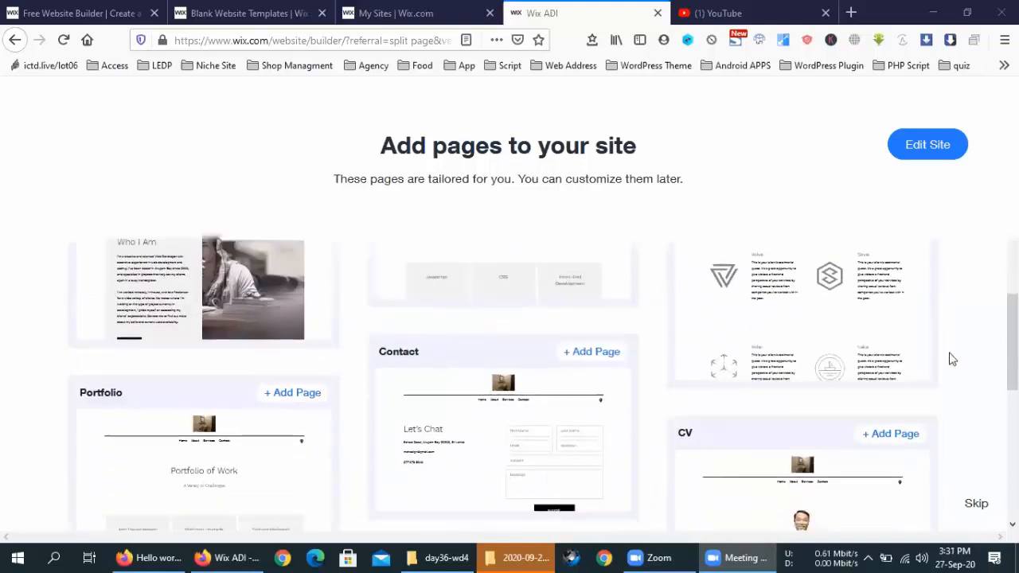
scroll(172, 375, "up", 3)
left_click(167, 375)
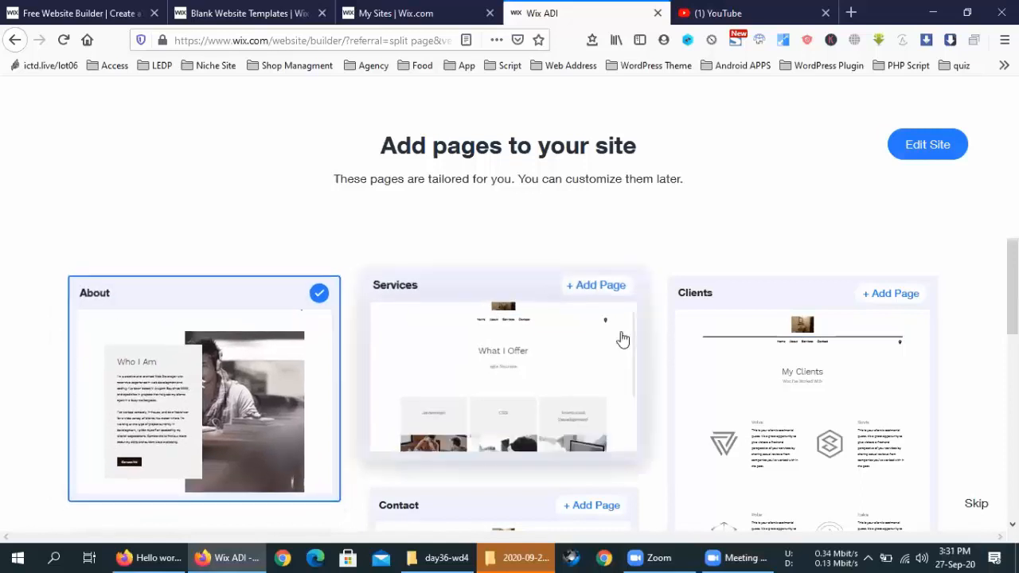
left_click(378, 330)
left_click(737, 348)
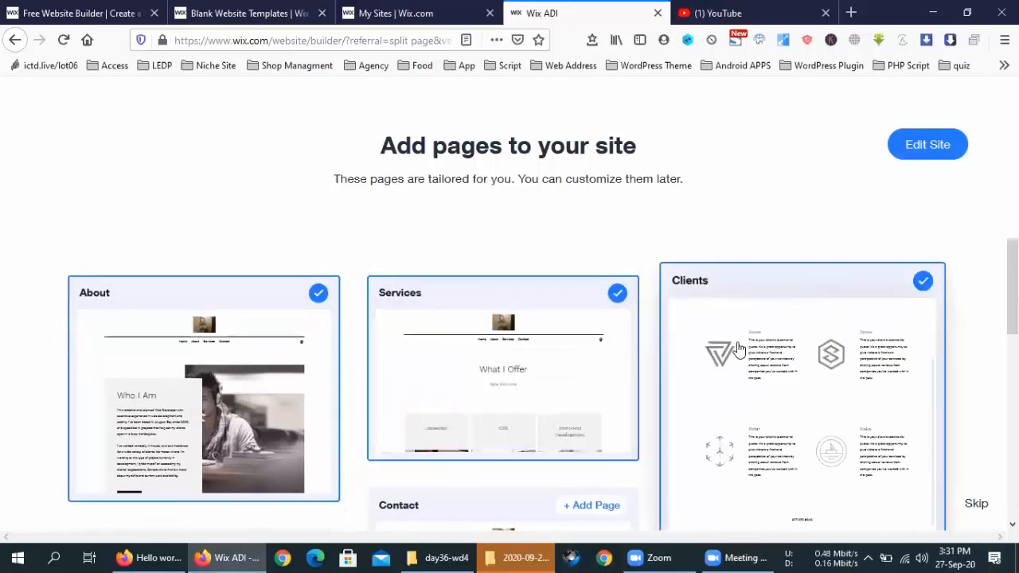
scroll(979, 346, "down", 5)
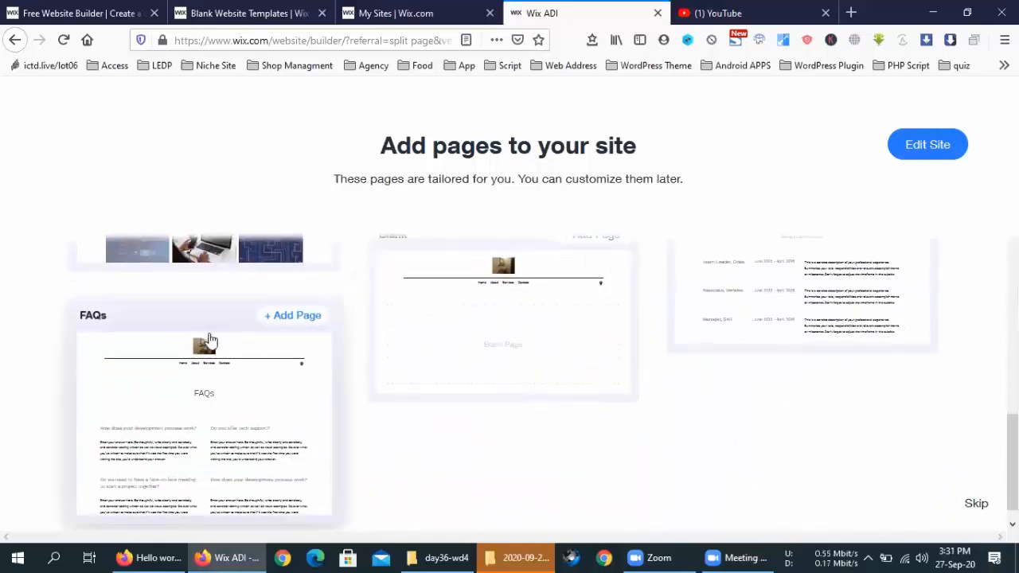
left_click(211, 343)
scroll(899, 409, "up", 5)
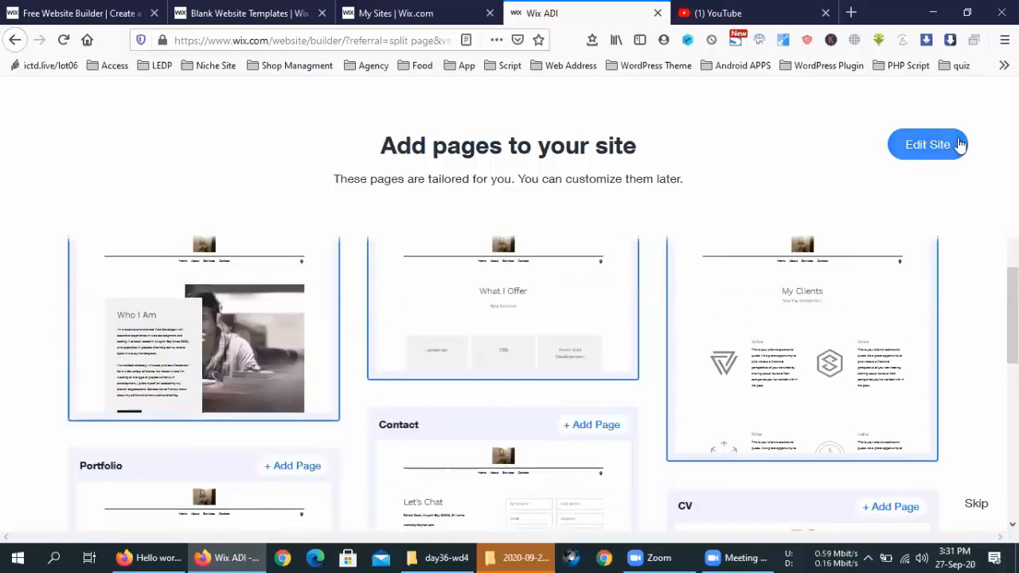
left_click(954, 145)
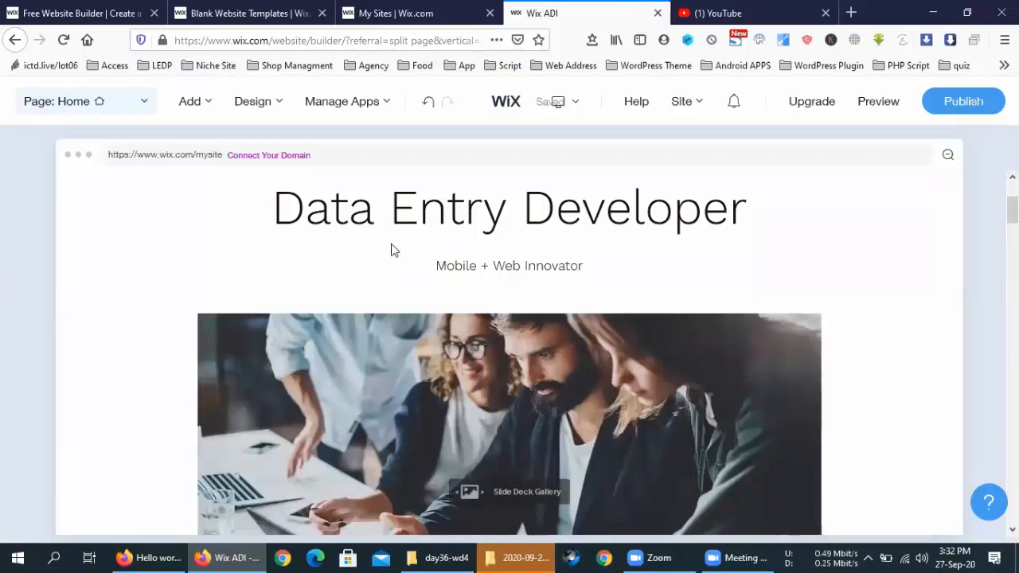
scroll(387, 263, "down", 5)
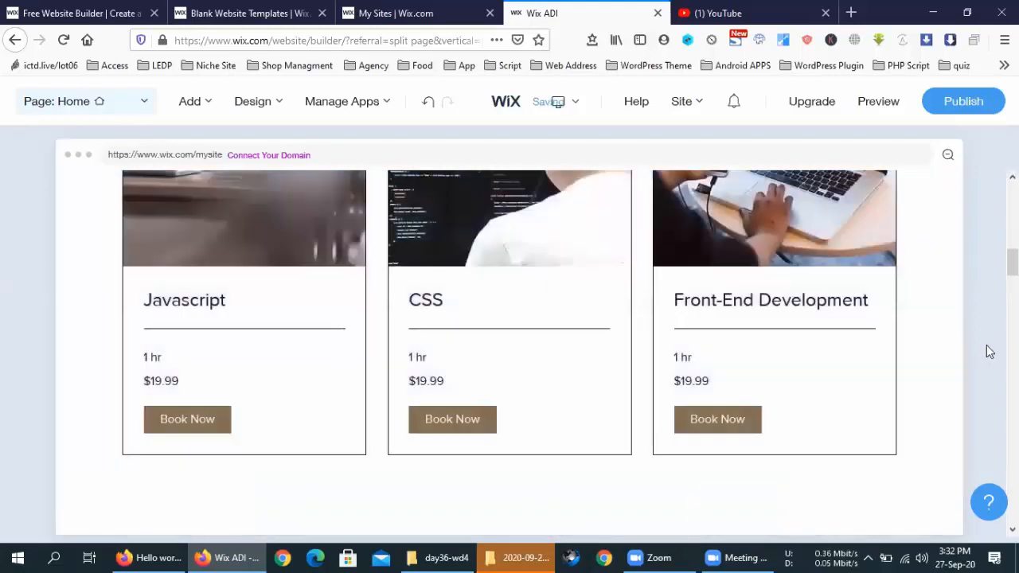
scroll(986, 345, "up", 5)
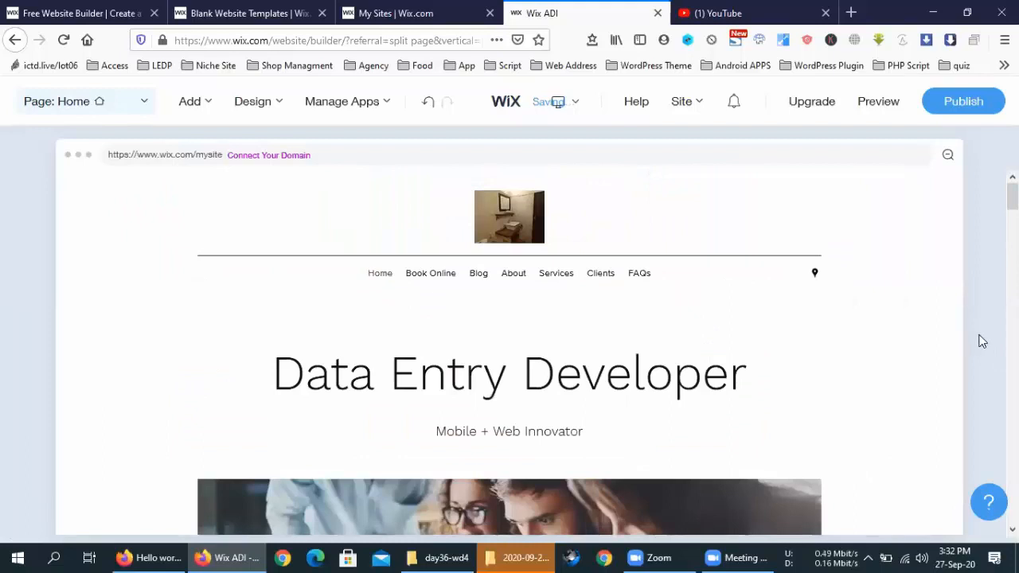
scroll(983, 341, "down", 10)
scroll(983, 341, "down", 10)
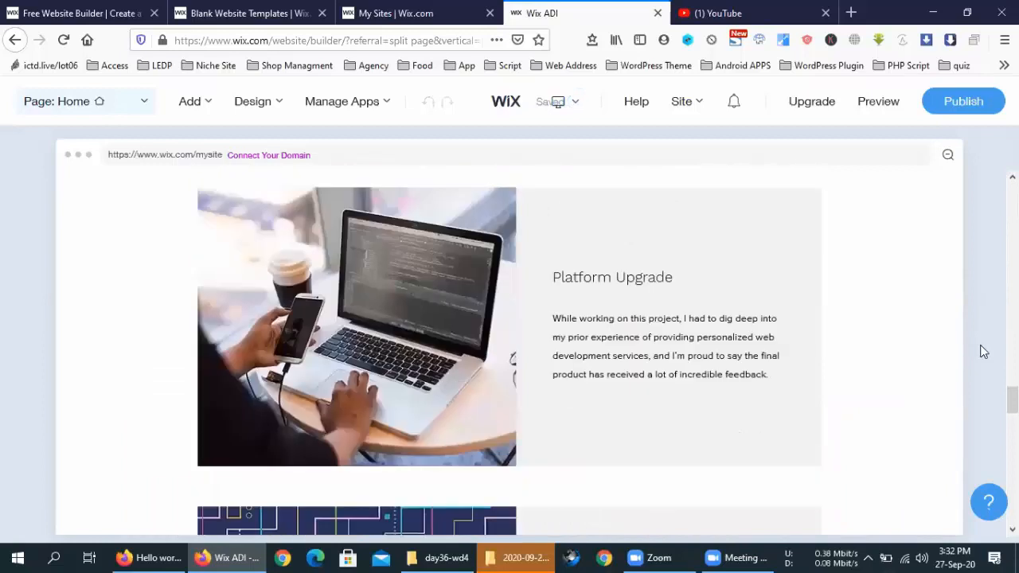
scroll(983, 352, "down", 10)
scroll(983, 352, "up", 8)
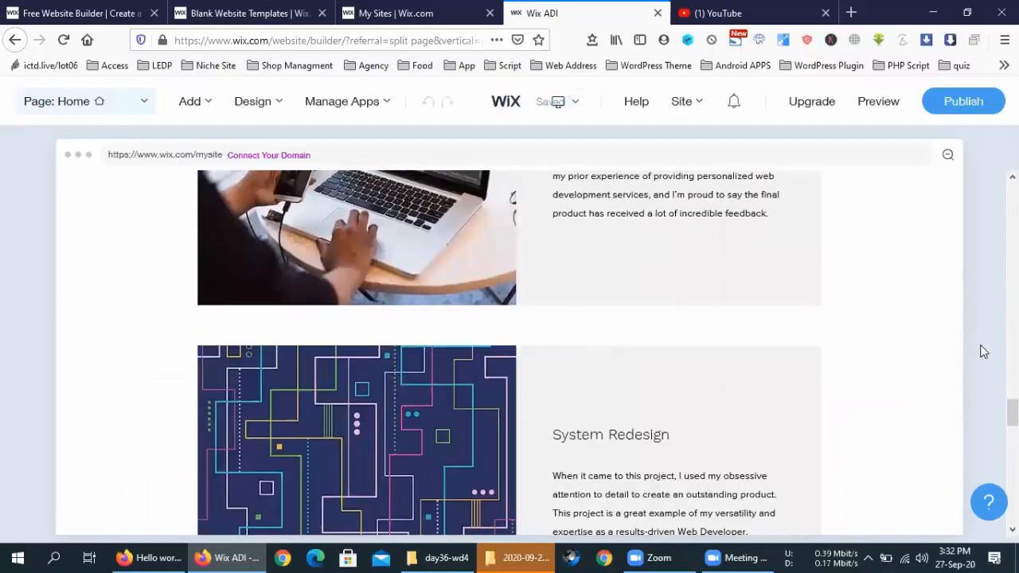
scroll(983, 352, "down", 10)
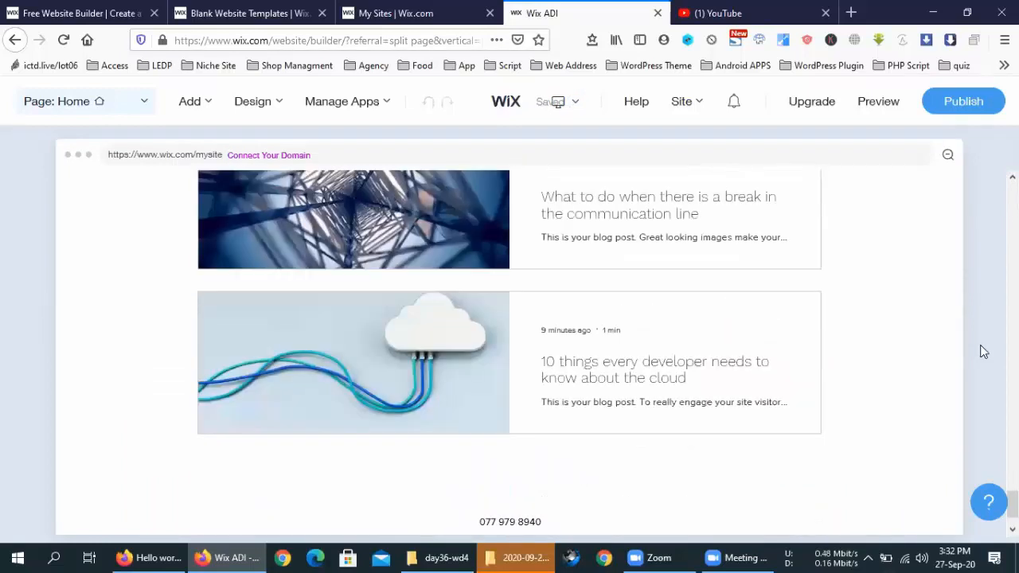
scroll(983, 352, "down", 1)
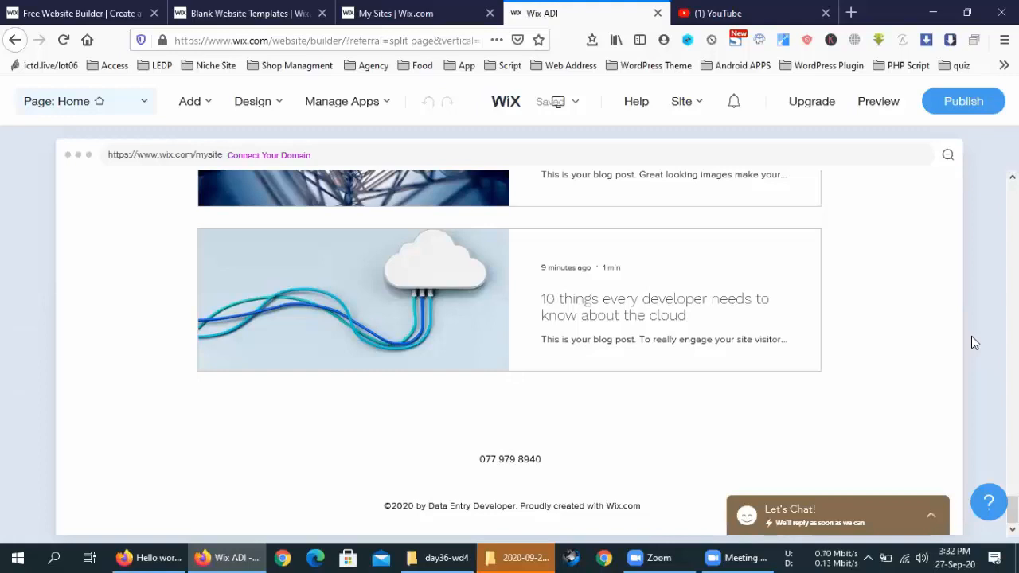
mouse_move(676, 357)
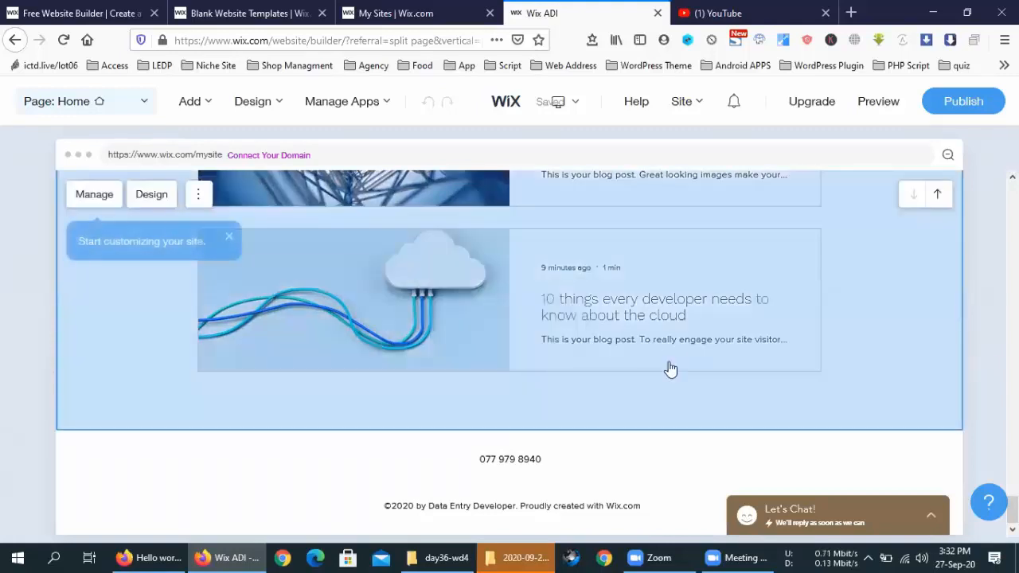
scroll(698, 436, "up", 10)
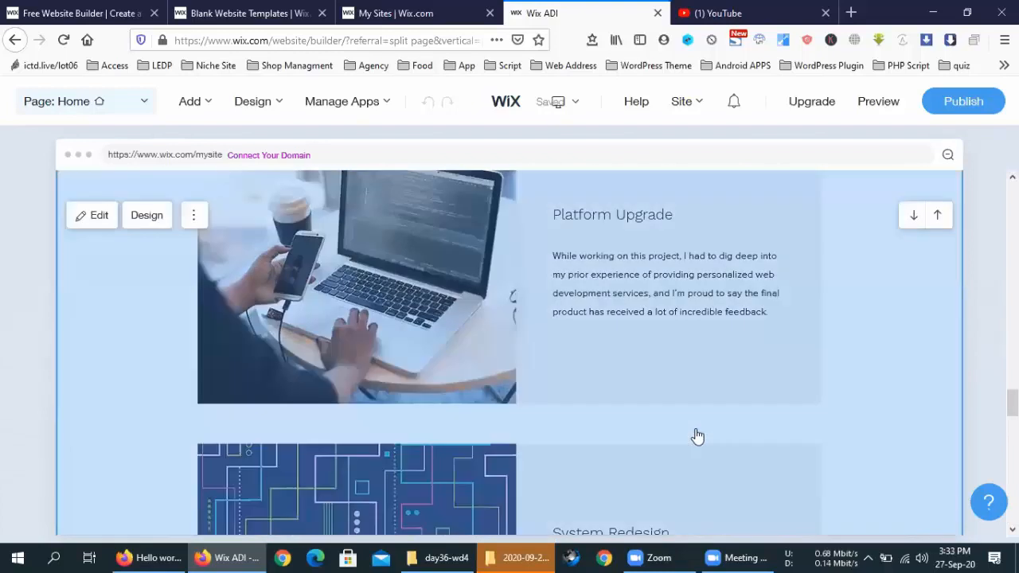
scroll(696, 435, "up", 15)
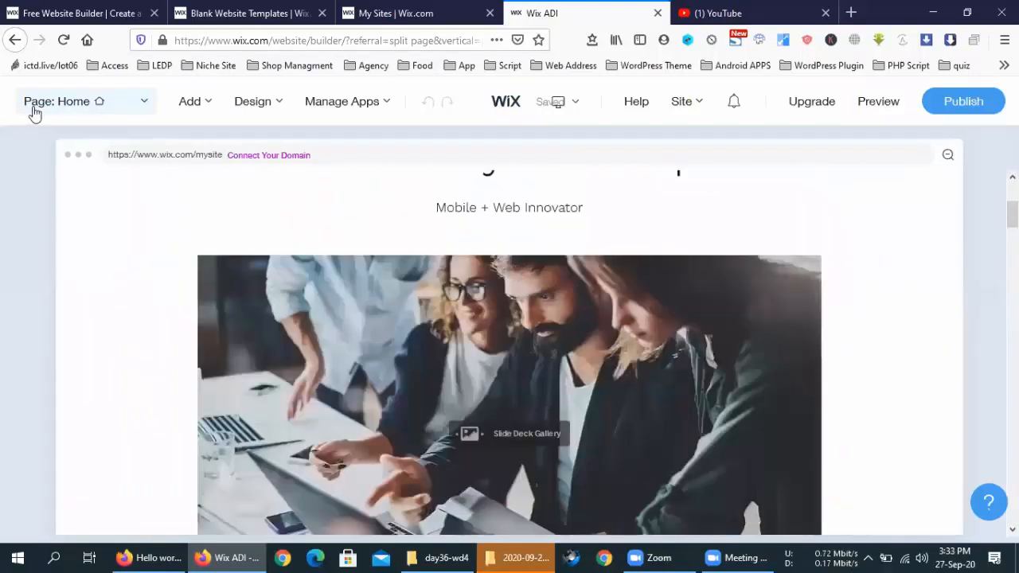
scroll(510, 350, "up", 3)
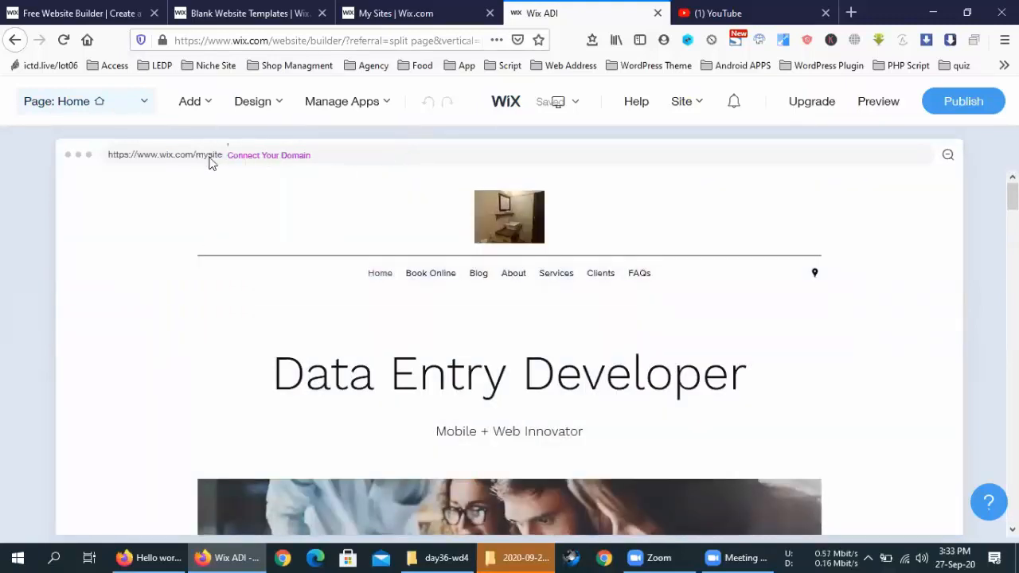
scroll(907, 396, "down", 5)
scroll(906, 396, "up", 3)
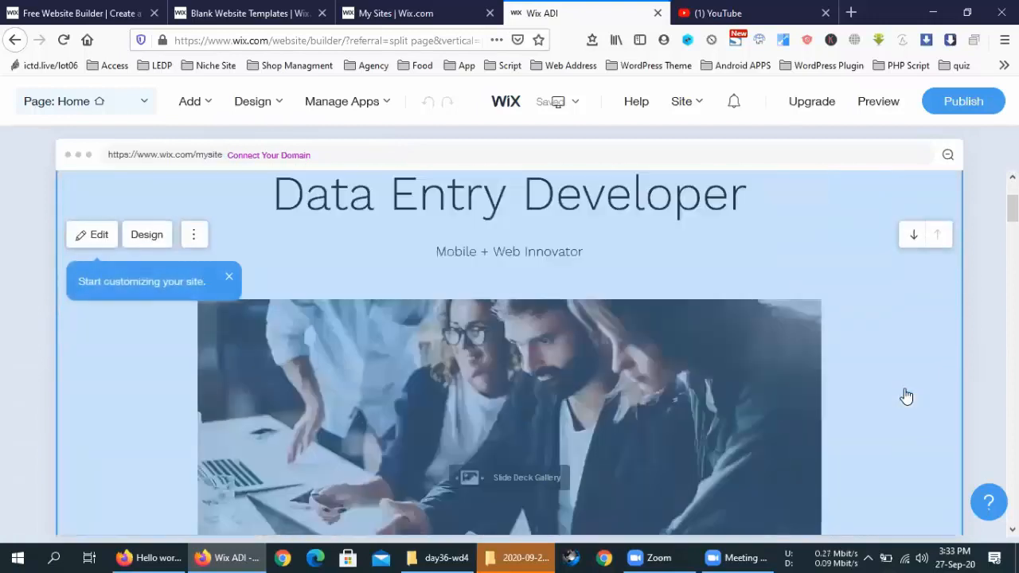
scroll(906, 395, "up", 3)
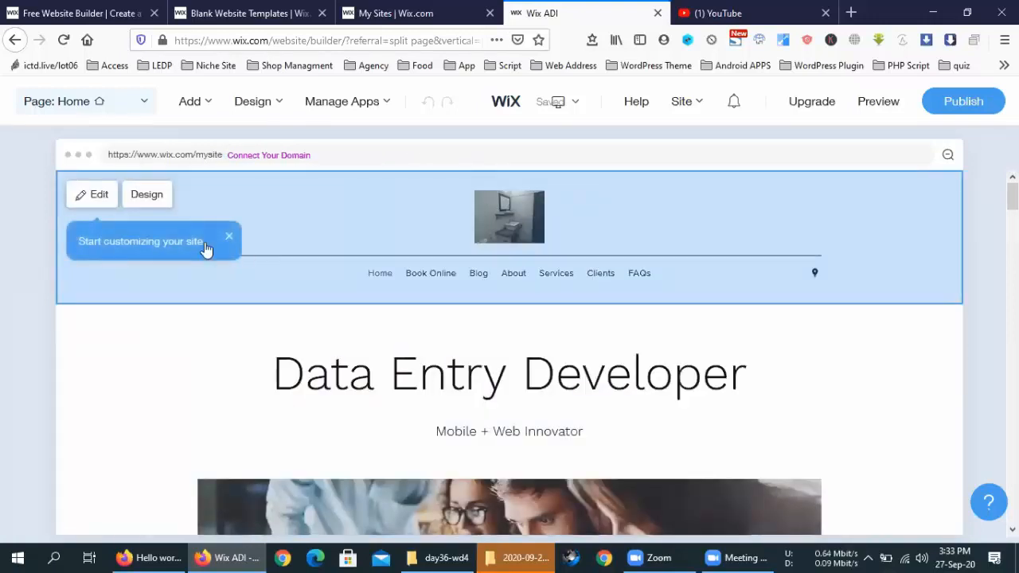
Step: Turn off the Logo option in the header settings, leaving only the menu above the title
left_click(94, 195)
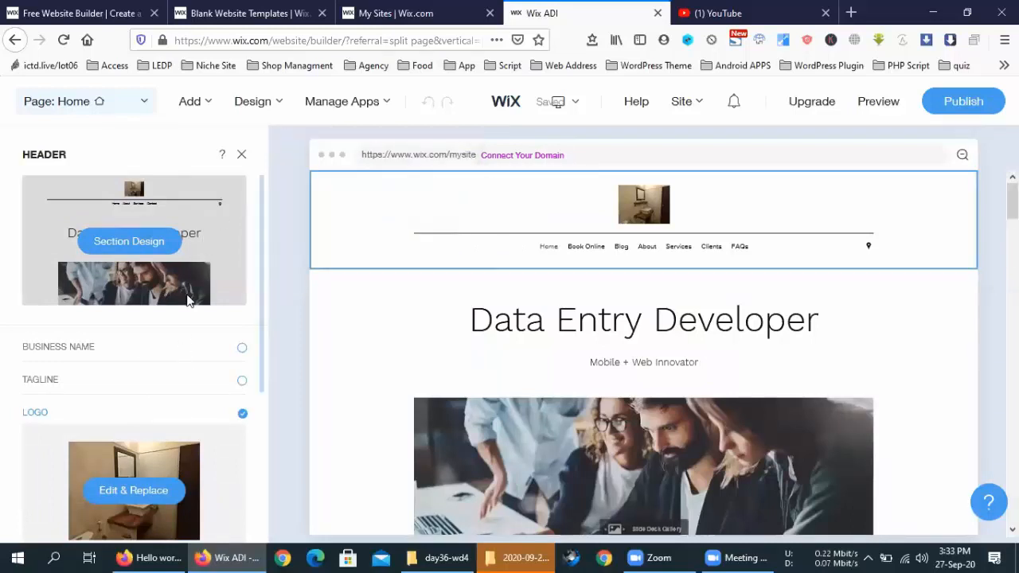
scroll(188, 301, "down", 3)
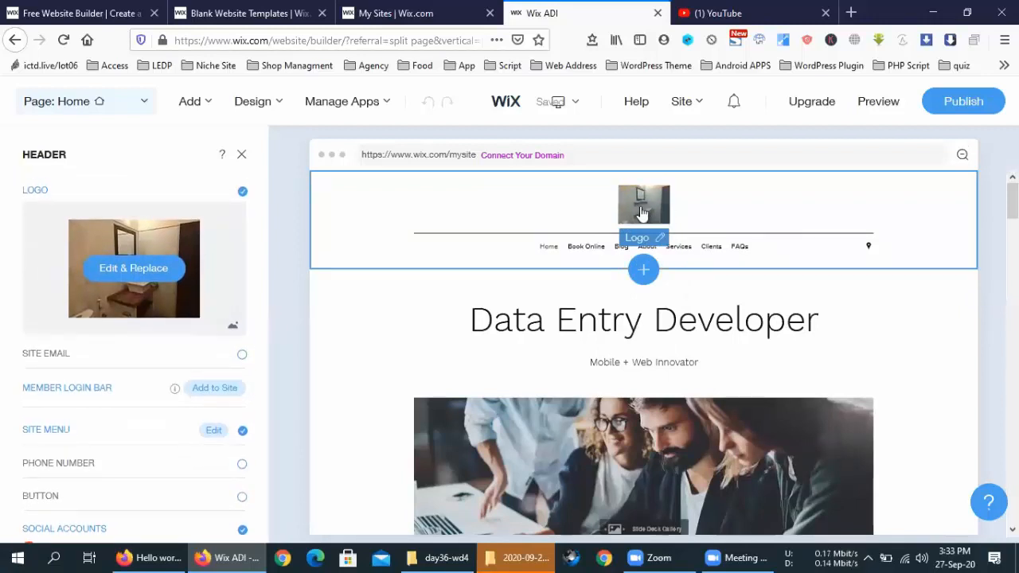
left_click(658, 236)
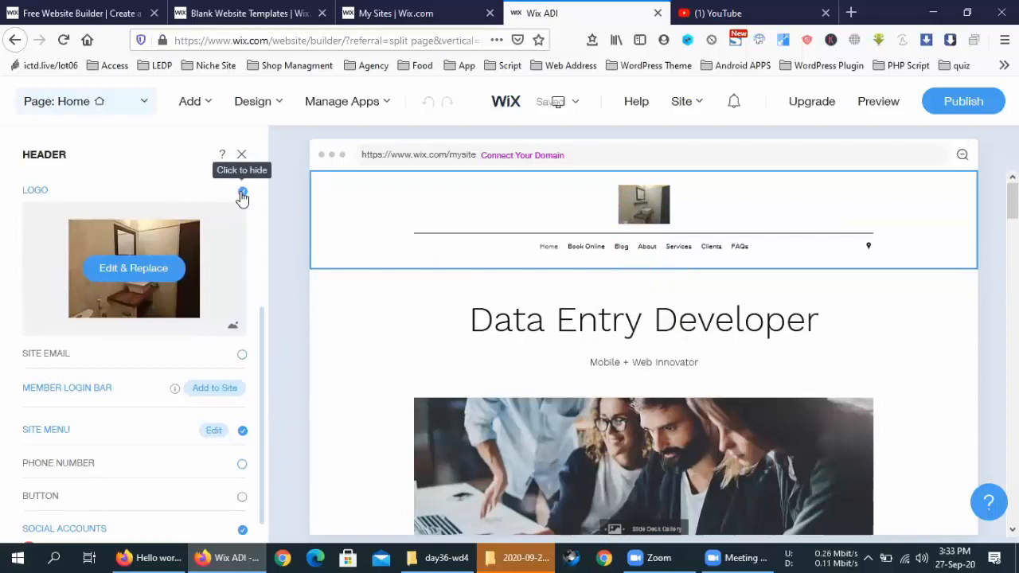
left_click(242, 196)
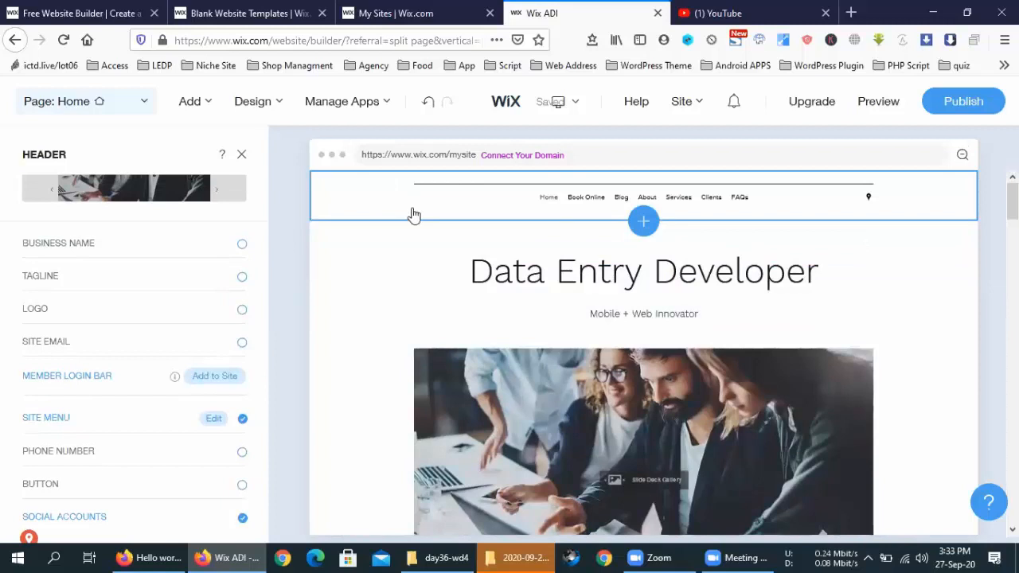
scroll(412, 215, "down", 10)
scroll(412, 233, "up", 10)
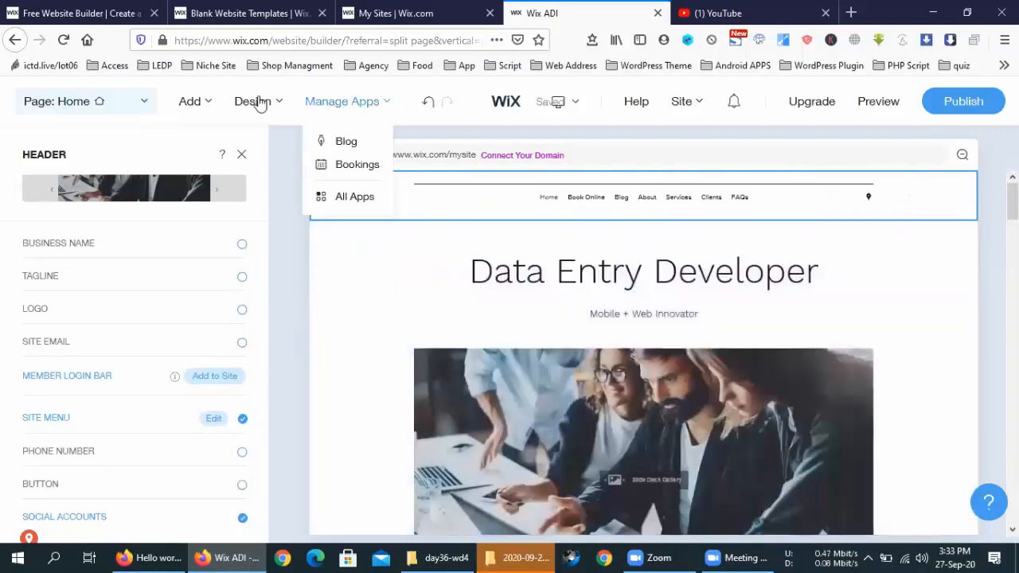
Step: Use Add > Section to Page to show the ADD SECTION panel for the home page
mouse_move(268, 102)
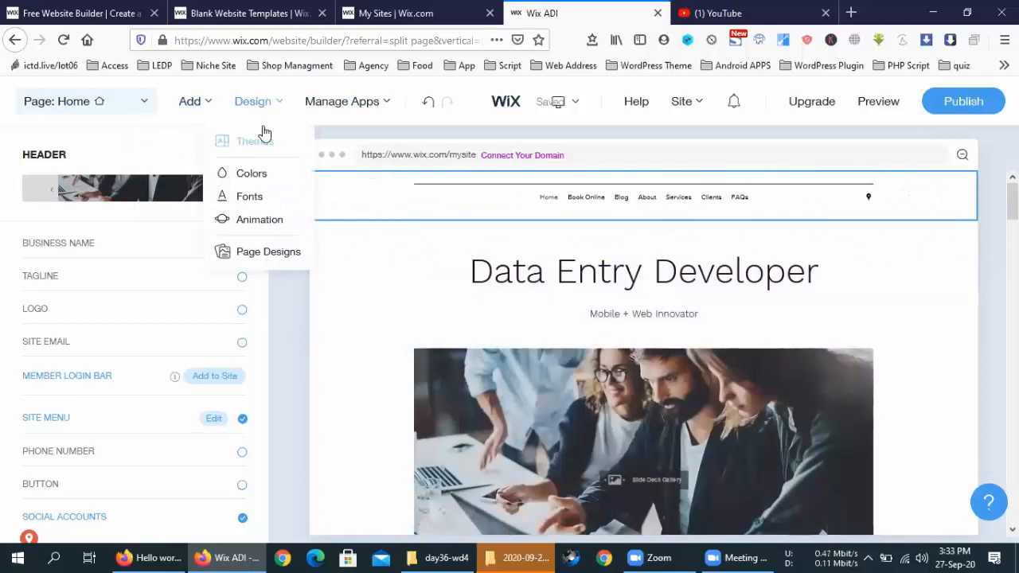
mouse_move(200, 99)
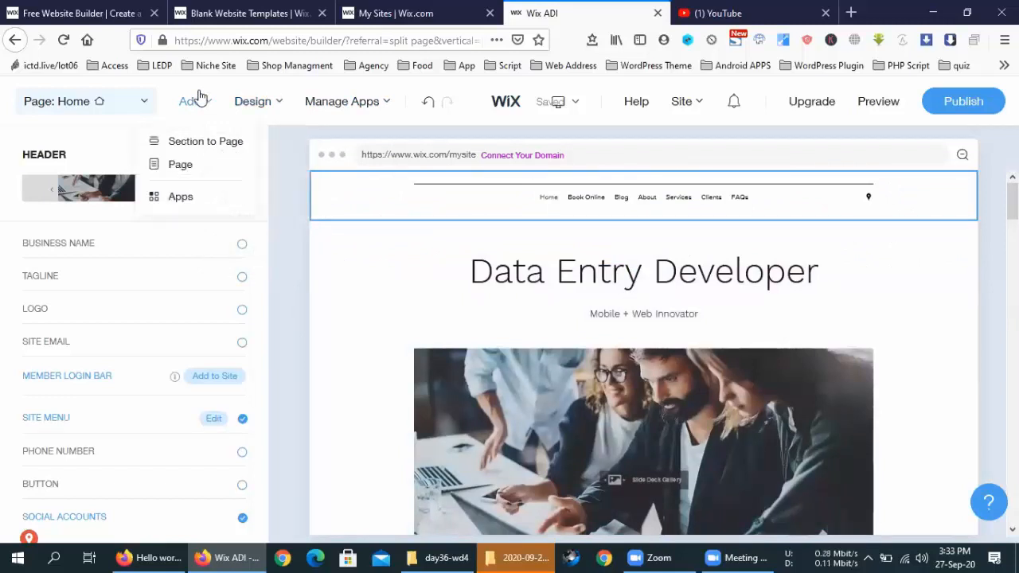
left_click(205, 142)
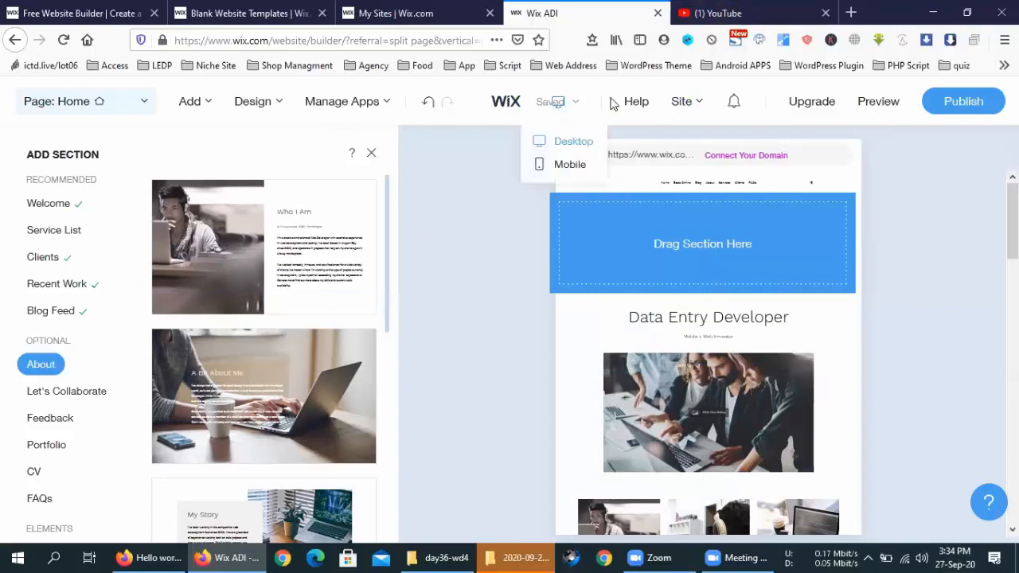
mouse_move(693, 102)
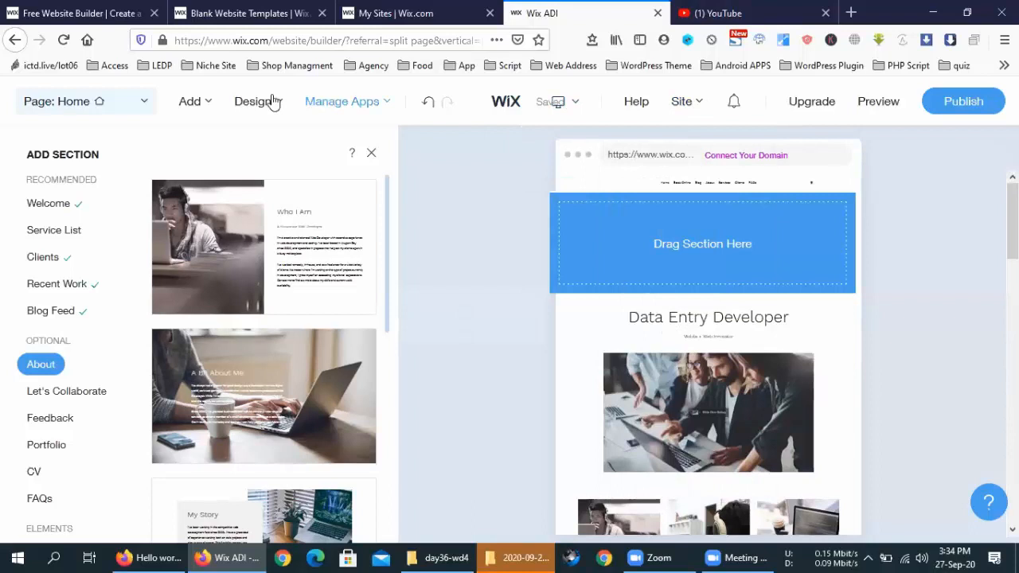
mouse_move(272, 101)
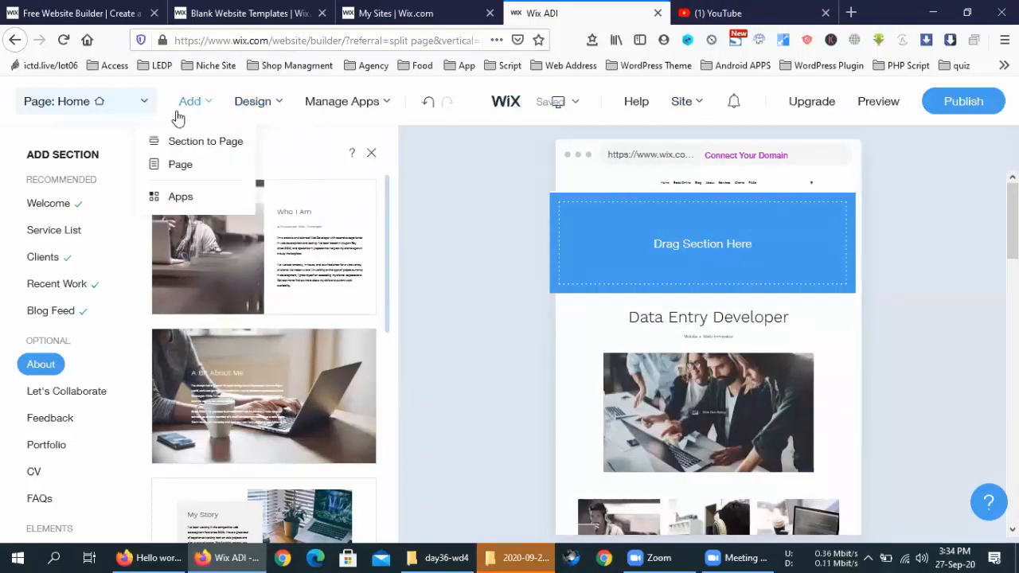
Step: Add the Member's Area app from the Add > Apps list, creating a Profile page
mouse_move(194, 102)
left_click(205, 201)
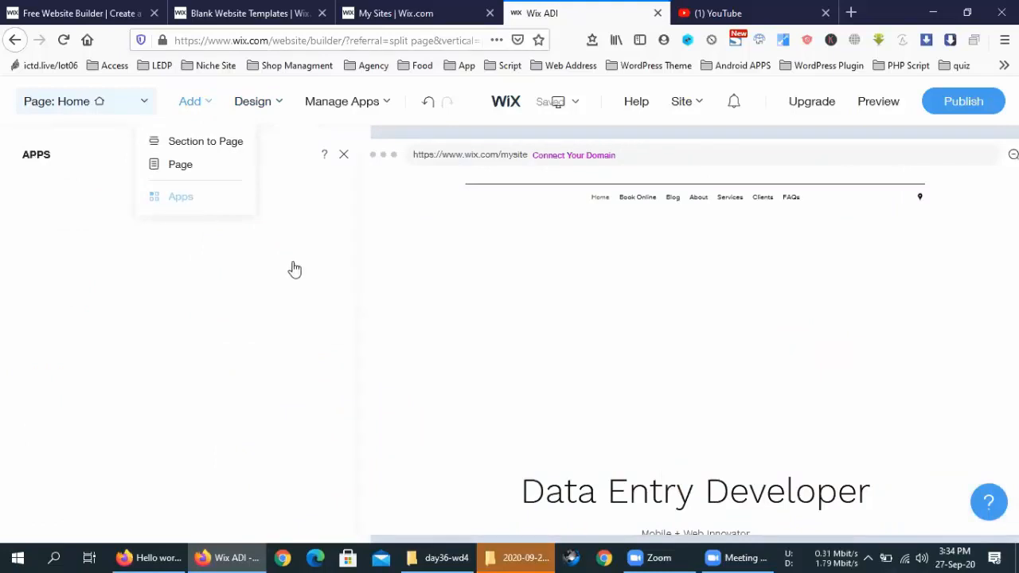
scroll(133, 281, "down", 6)
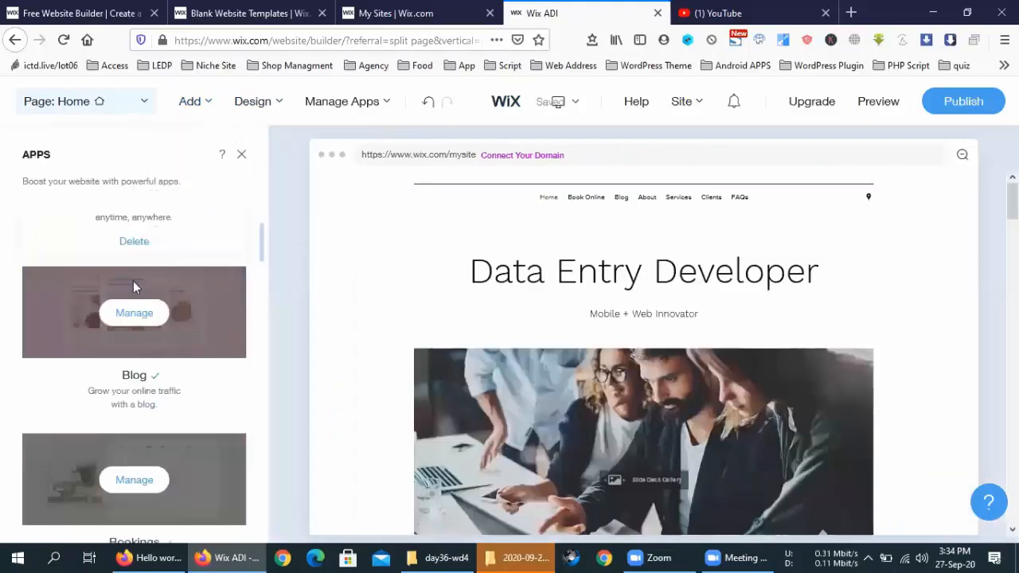
scroll(131, 289, "up", 1)
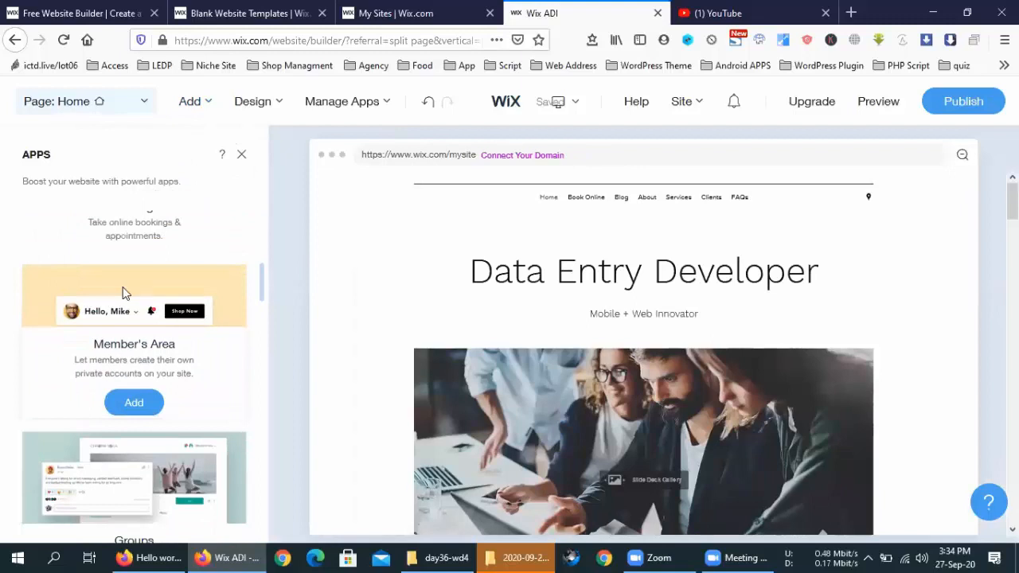
left_click_drag(79, 301, 382, 288)
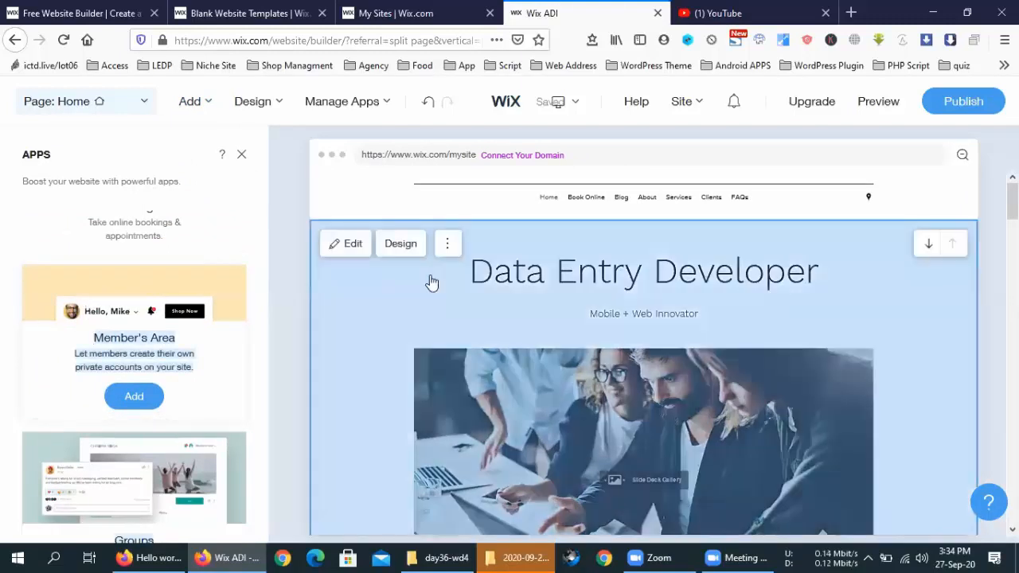
left_click(130, 394)
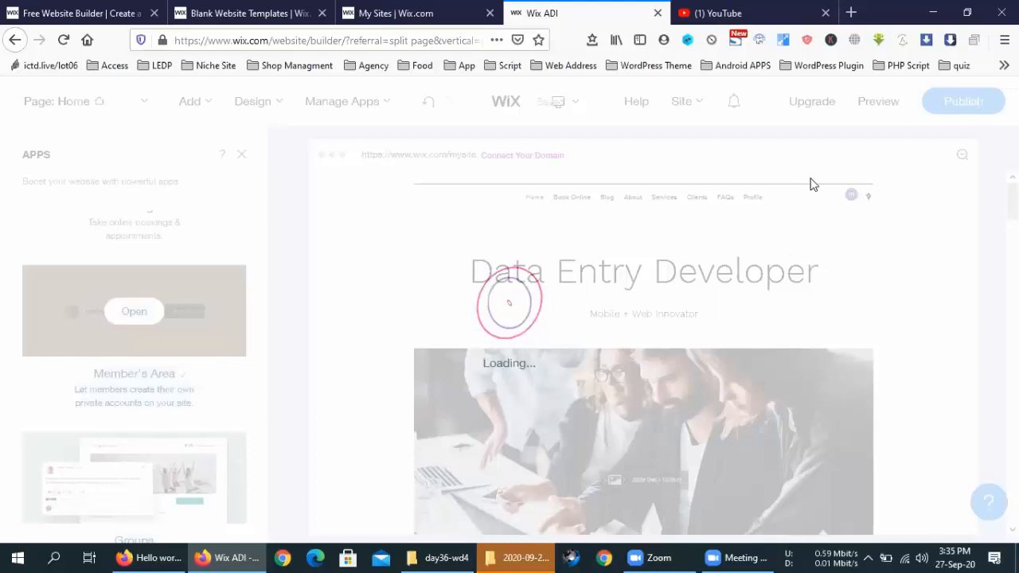
Step: From My Sites, create a new Online Store site and choose to start from a template
left_click(366, 7)
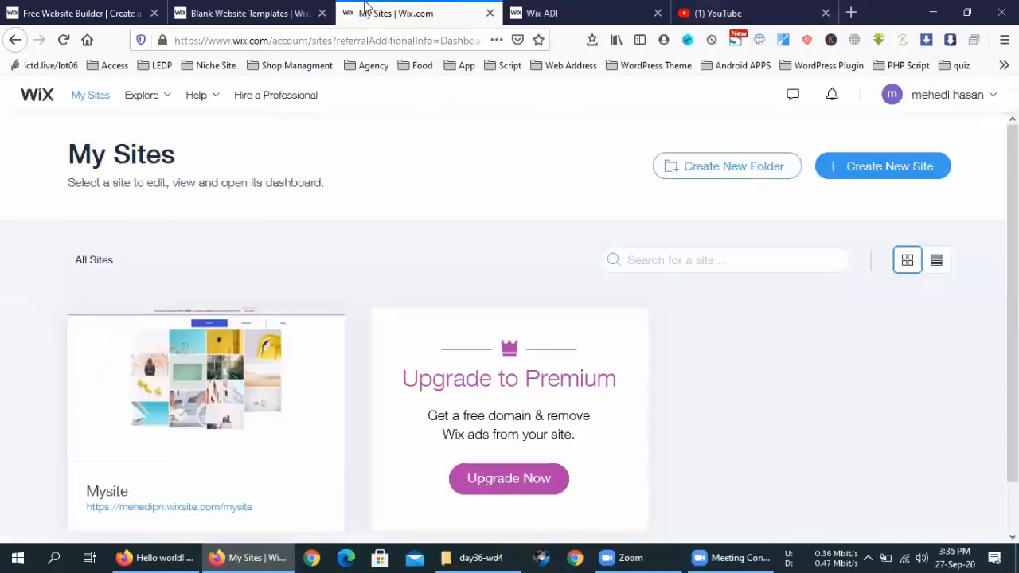
left_click(535, 7)
left_click(446, 9)
left_click(909, 177)
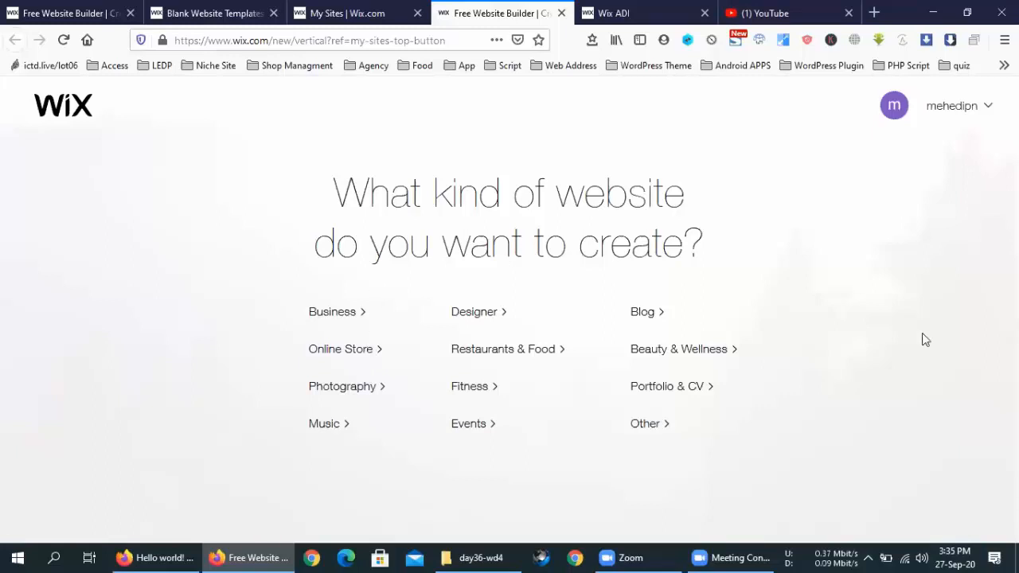
left_click(370, 351)
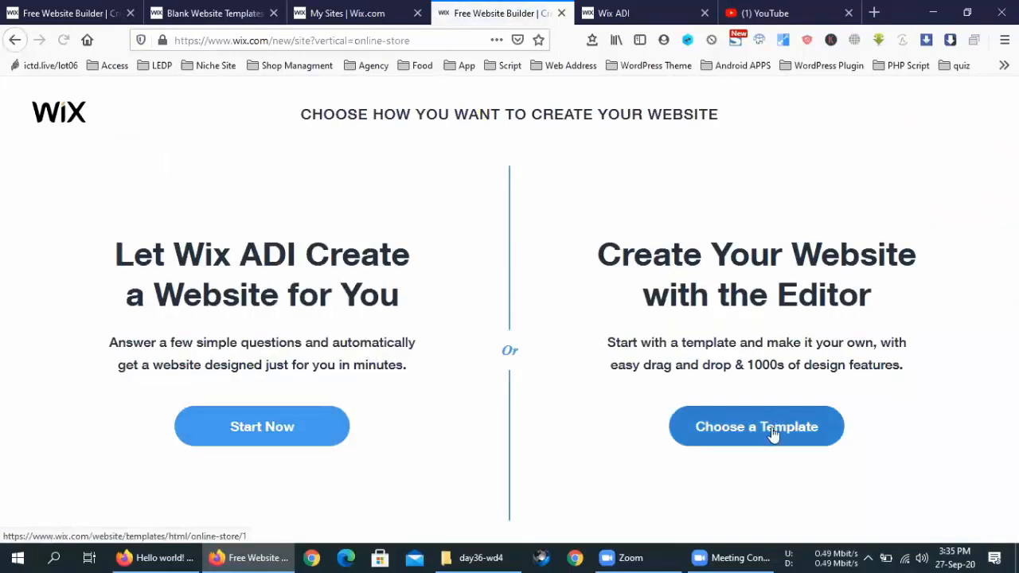
left_click(772, 429)
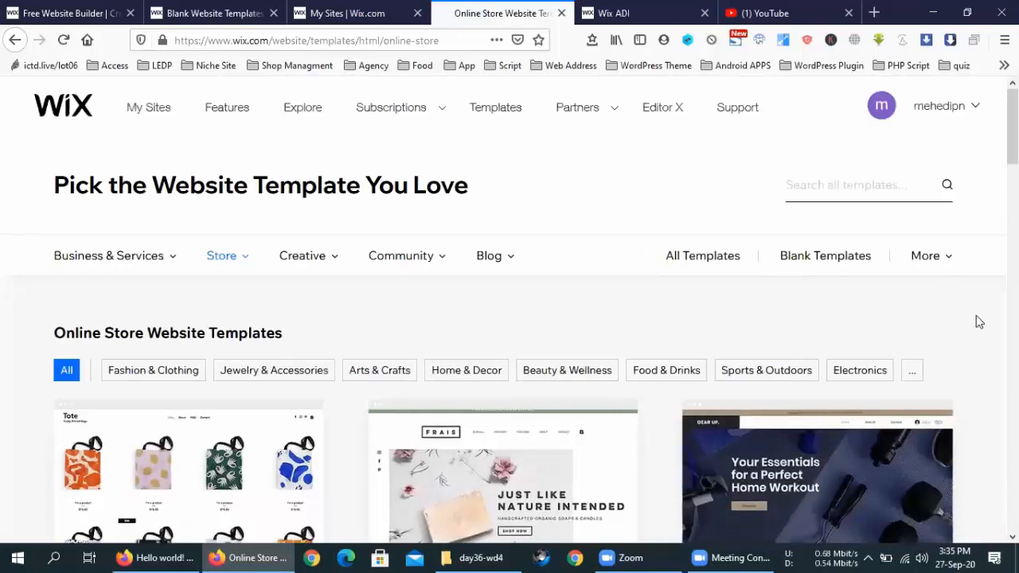
Step: Browse the online store templates and jump to page 9
scroll(978, 322, "down", 3)
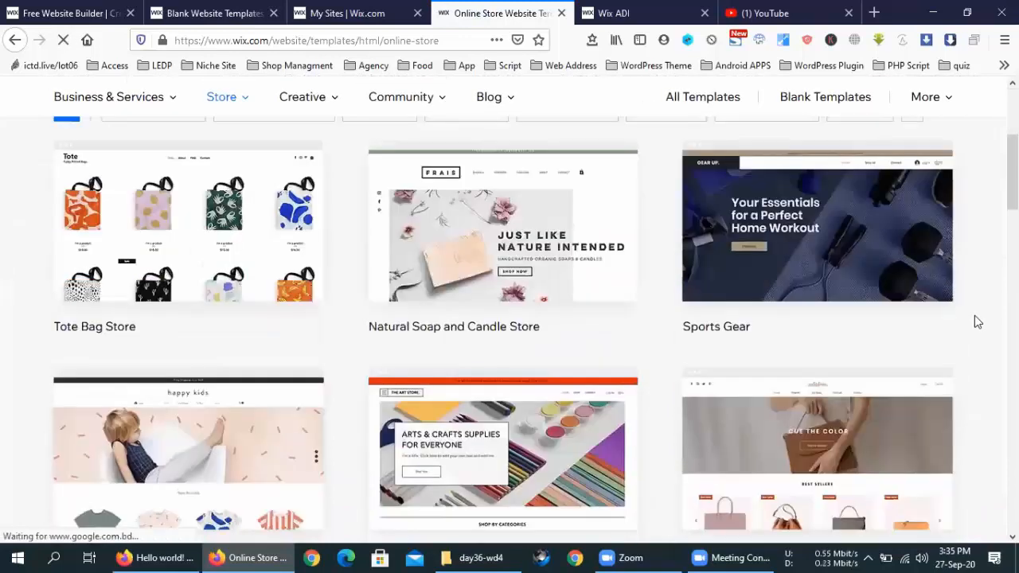
scroll(978, 322, "down", 3)
scroll(978, 322, "down", 10)
scroll(978, 322, "up", 15)
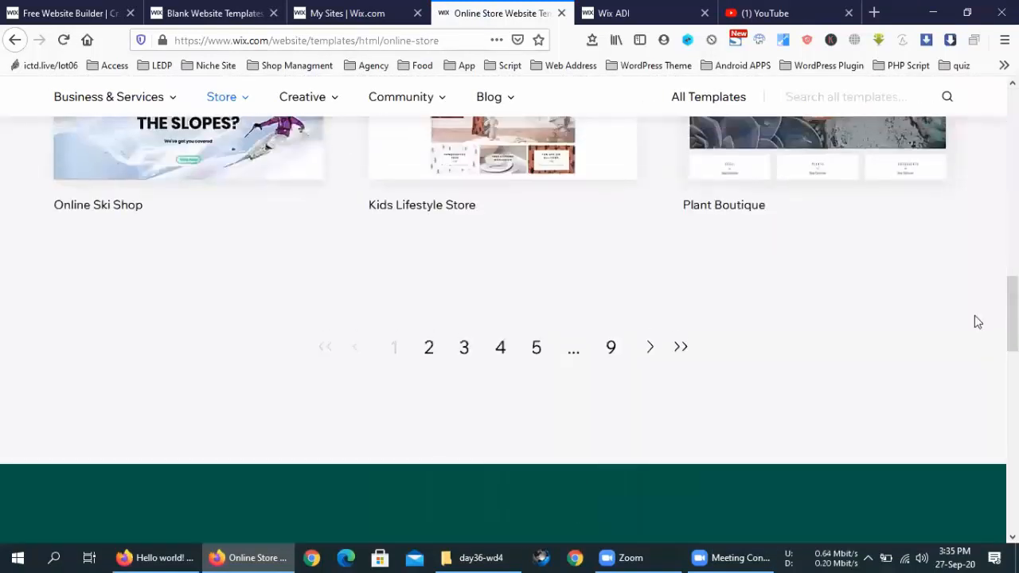
scroll(973, 317, "down", 10)
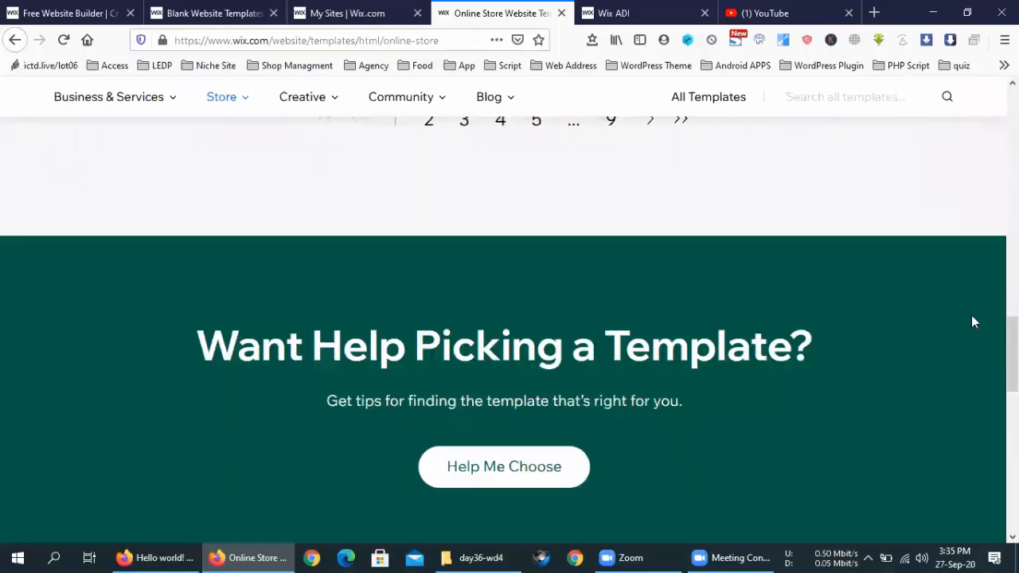
scroll(876, 350, "up", 3)
left_click(612, 348)
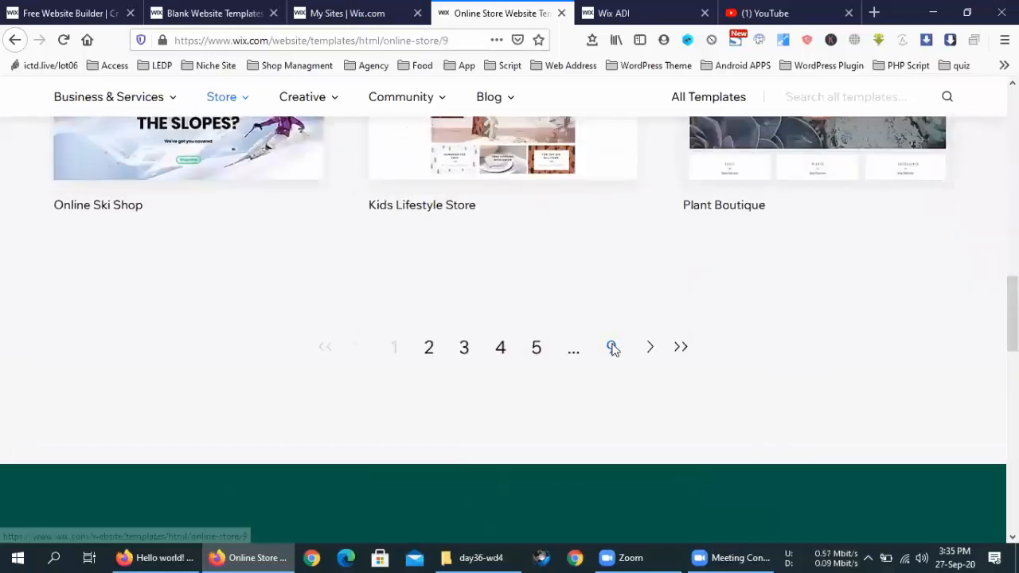
scroll(959, 298, "down", 10)
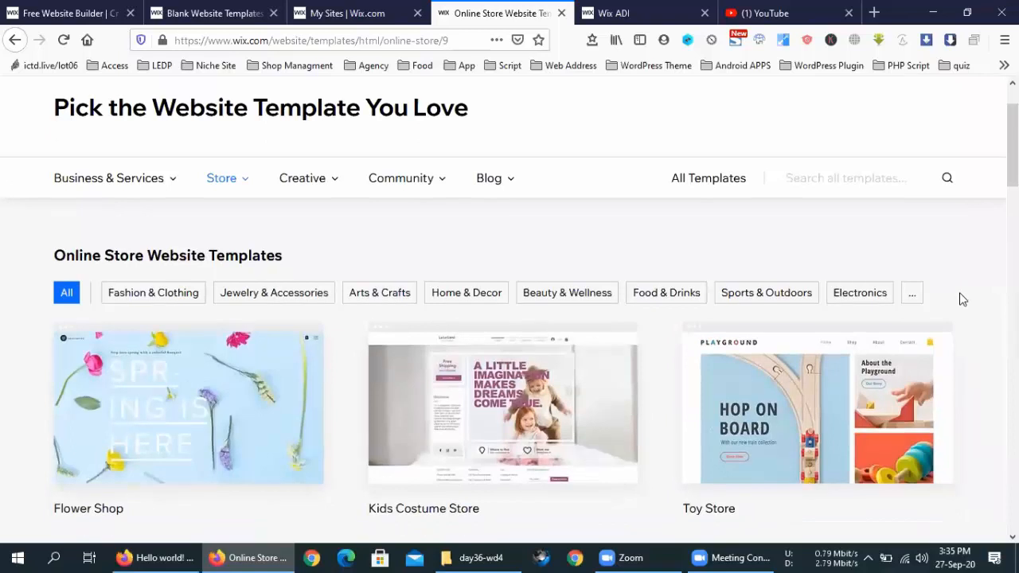
scroll(962, 300, "up", 4)
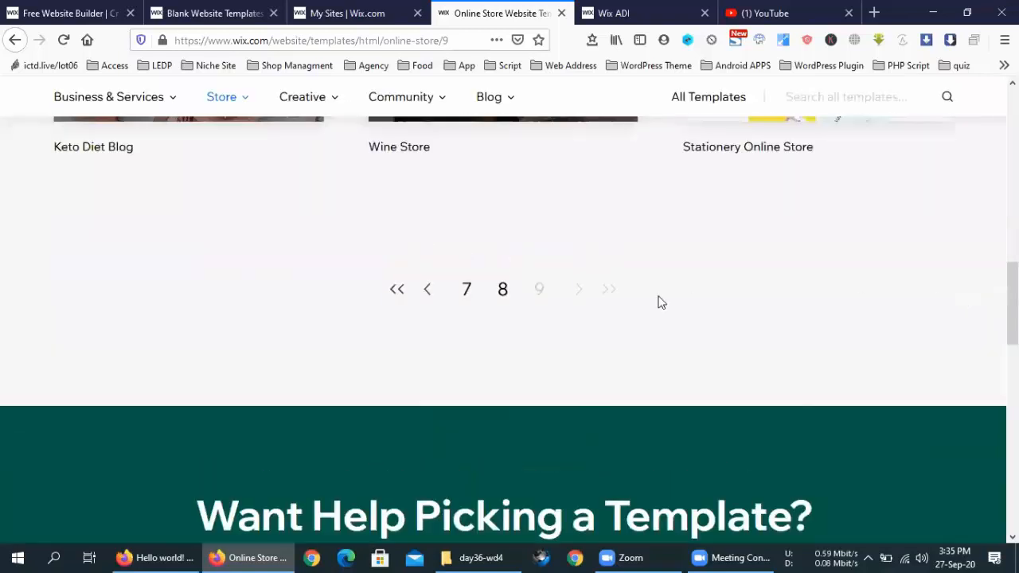
scroll(629, 312, "up", 20)
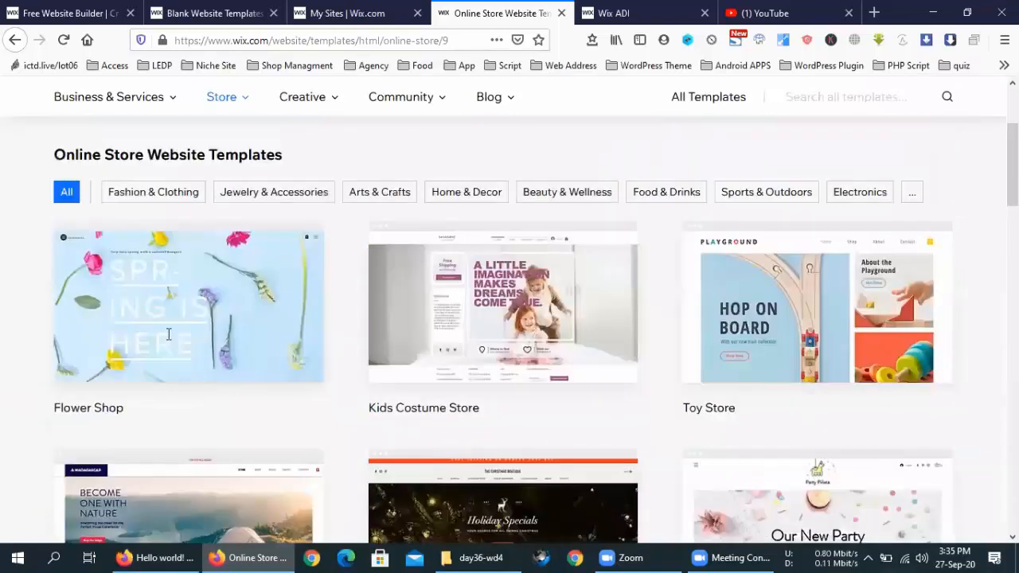
scroll(319, 368, "down", 3)
scroll(449, 371, "down", 5)
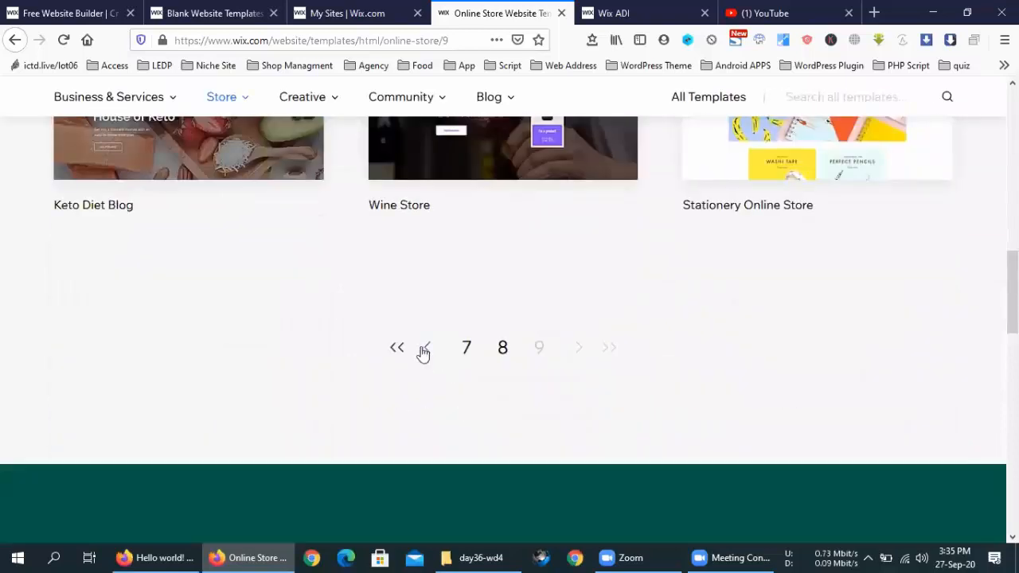
Step: Return to page 8 and open the Scarf Shop template preview
left_click(423, 351)
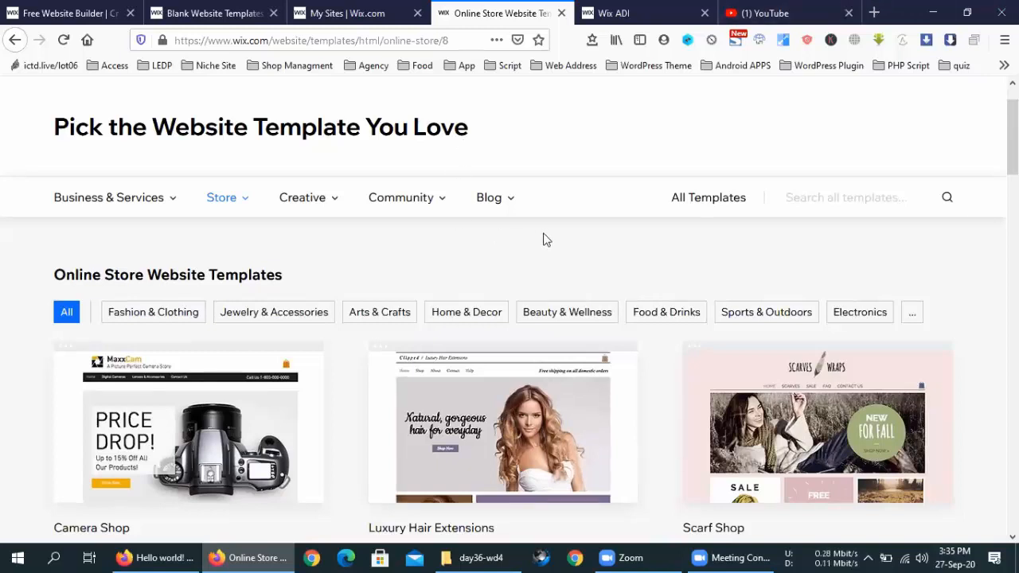
scroll(546, 240, "down", 2)
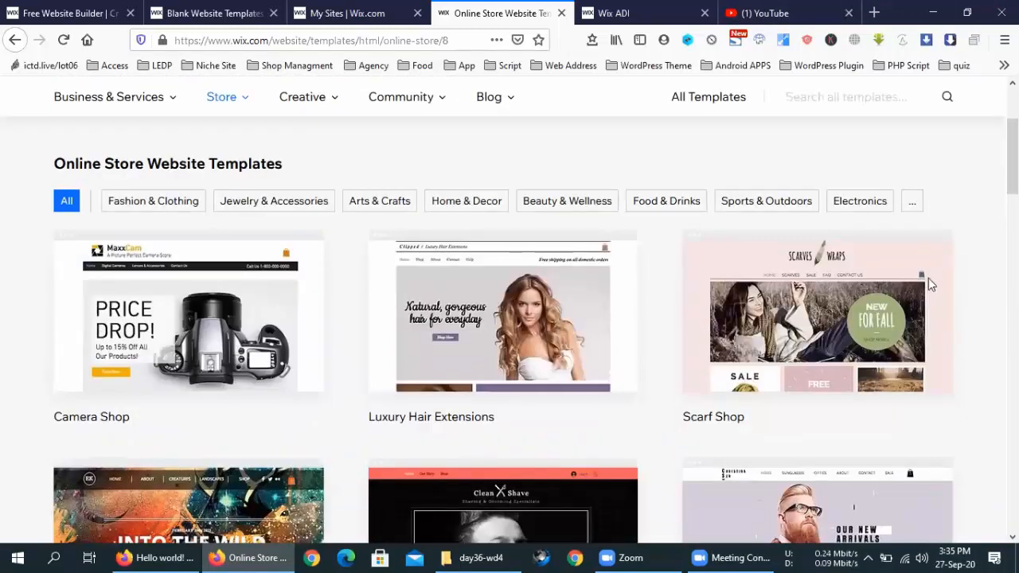
scroll(929, 279, "down", 1)
scroll(991, 340, "down", 4)
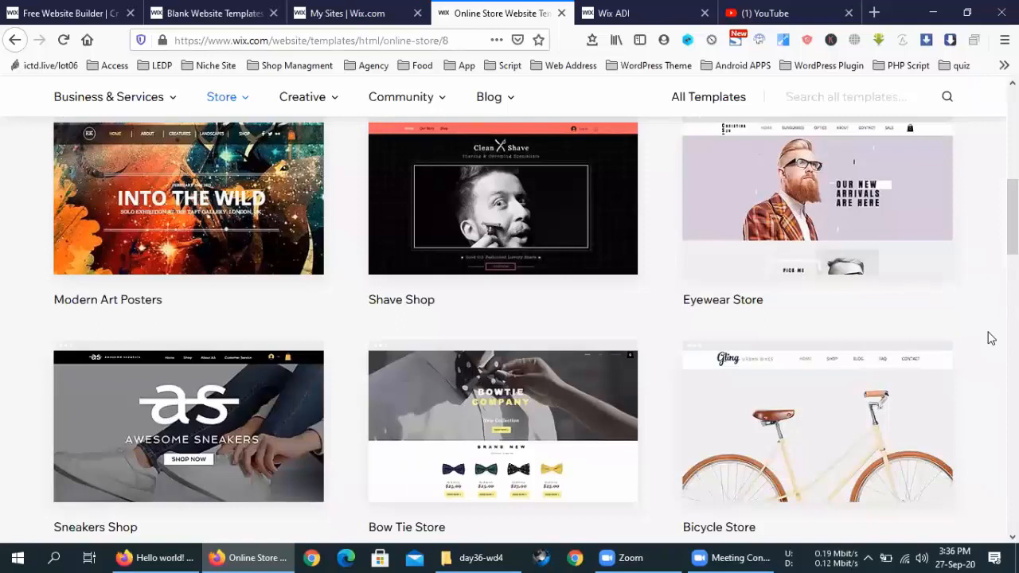
scroll(992, 338, "up", 4)
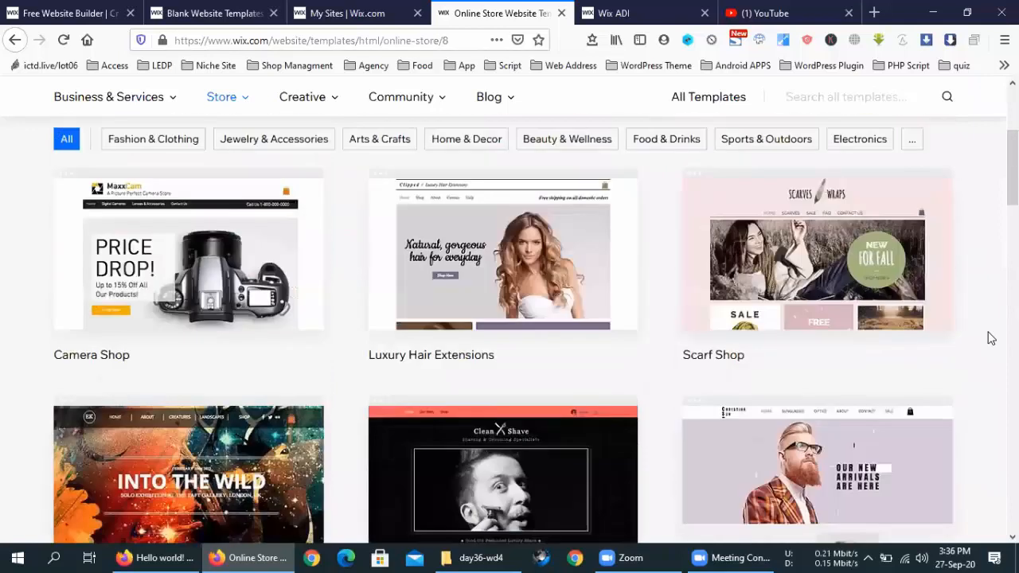
scroll(991, 339, "up", 3)
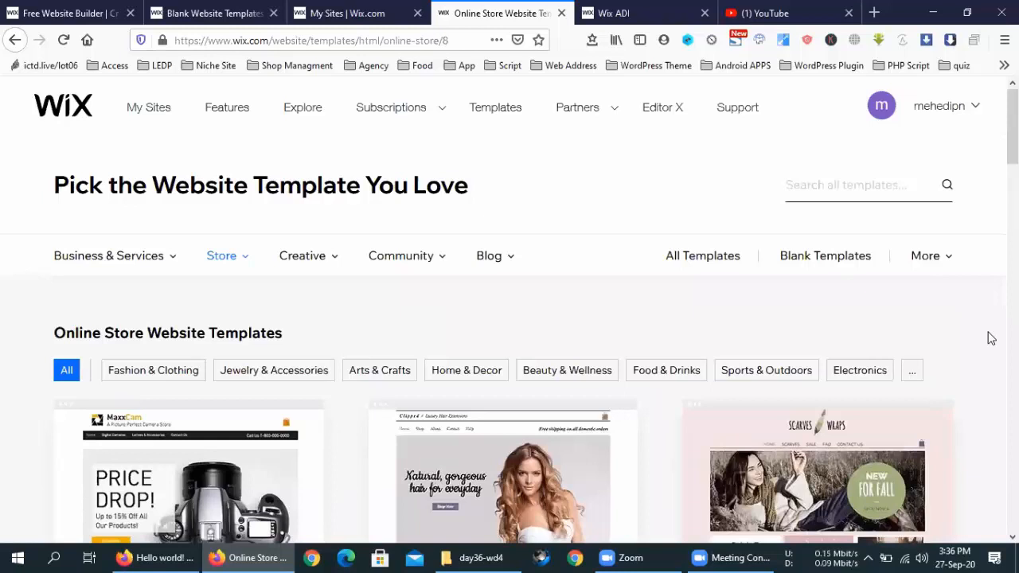
scroll(992, 339, "down", 1)
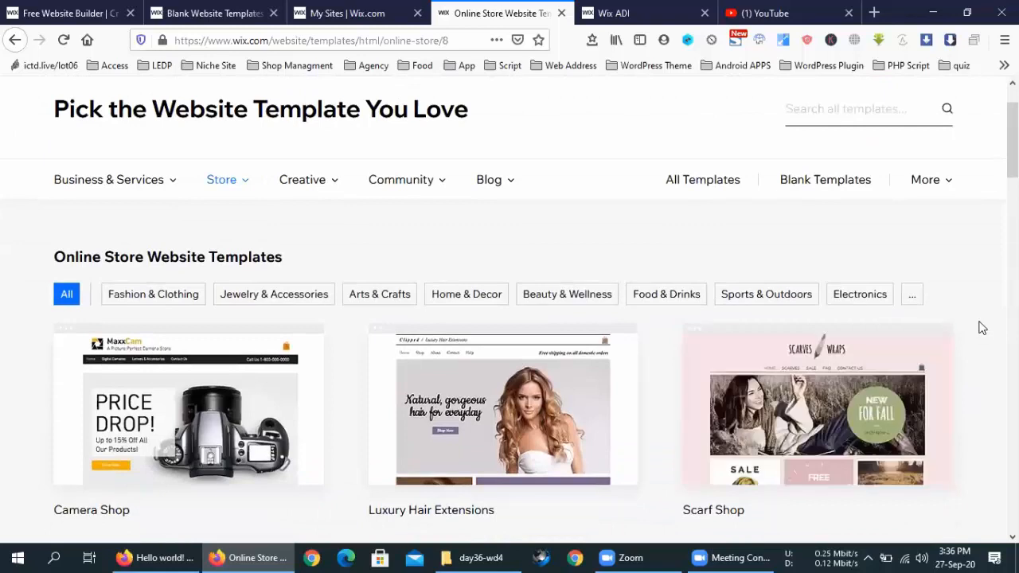
scroll(488, 277, "down", 2)
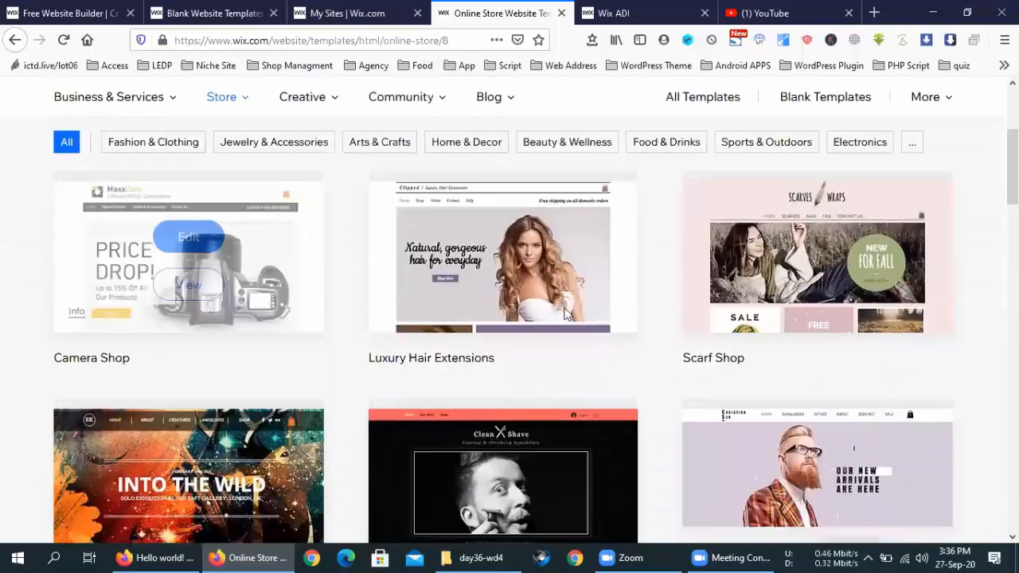
mouse_move(863, 298)
scroll(862, 298, "down", 2)
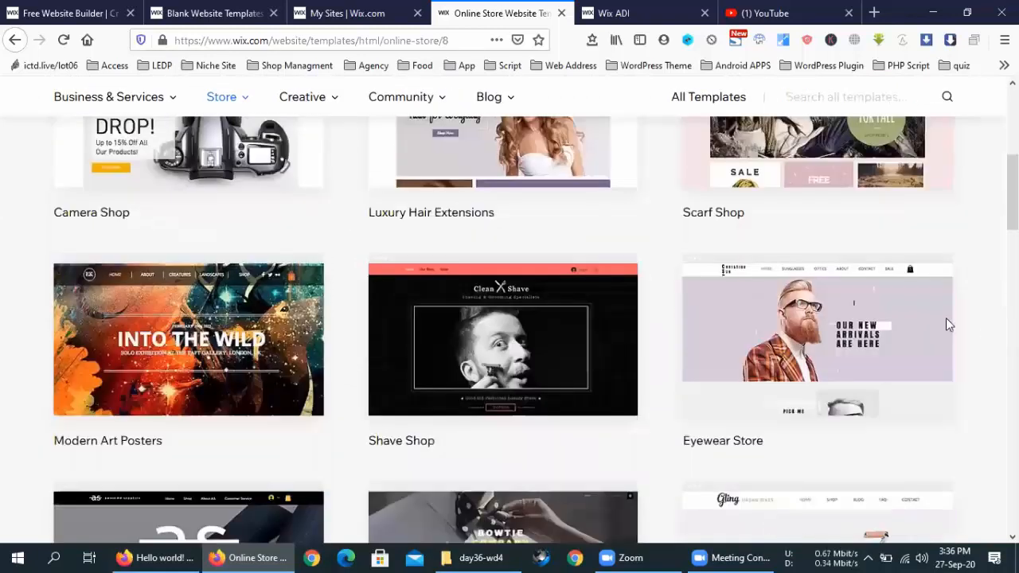
scroll(947, 319, "down", 2)
scroll(958, 320, "up", 4)
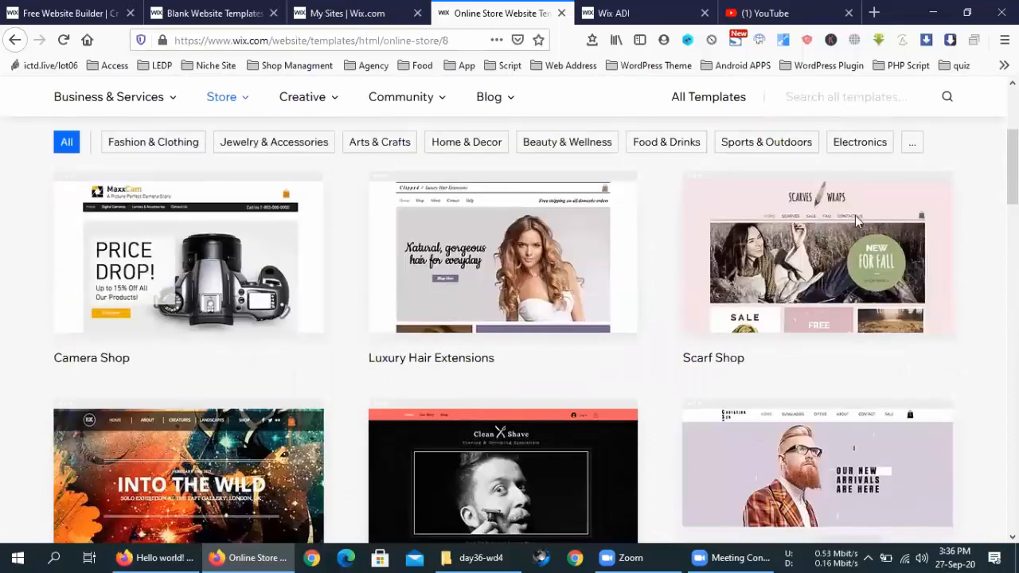
scroll(831, 257, "up", 2)
mouse_move(833, 412)
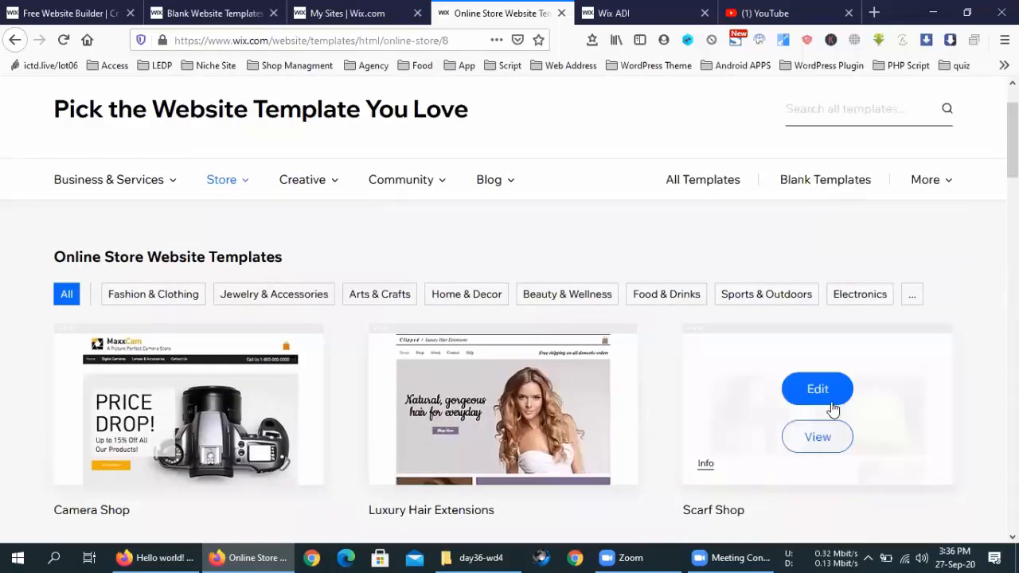
left_click(811, 434)
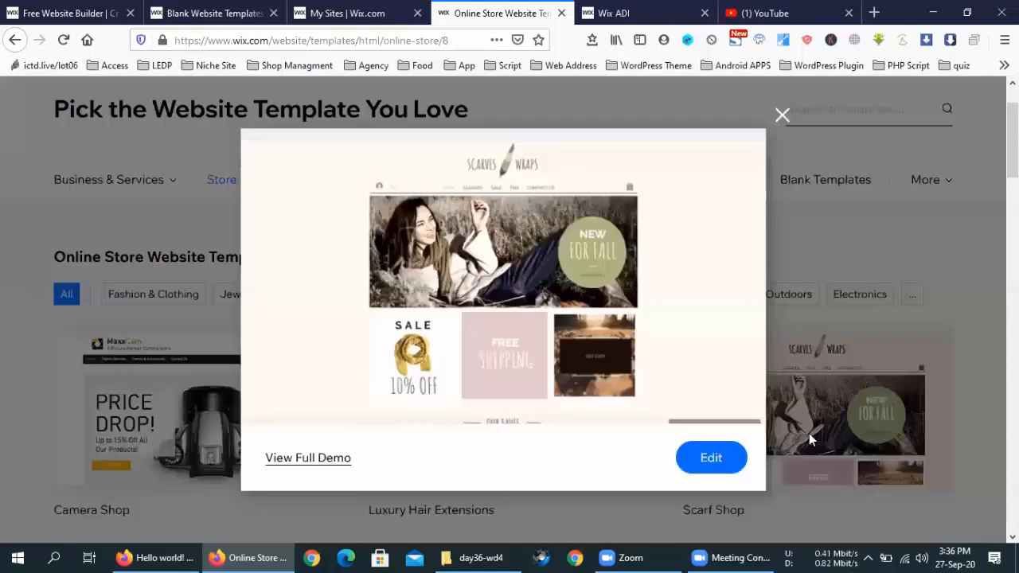
Step: View the full Scarf Shop demo, scroll through it, and choose Edit this site
left_click(307, 459)
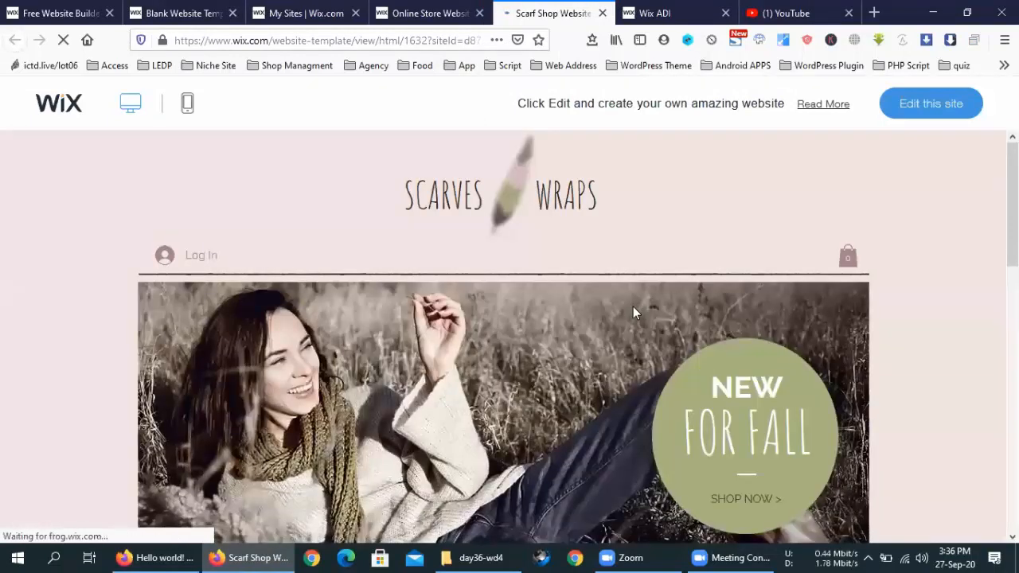
scroll(633, 309, "down", 10)
scroll(633, 317, "down", 3)
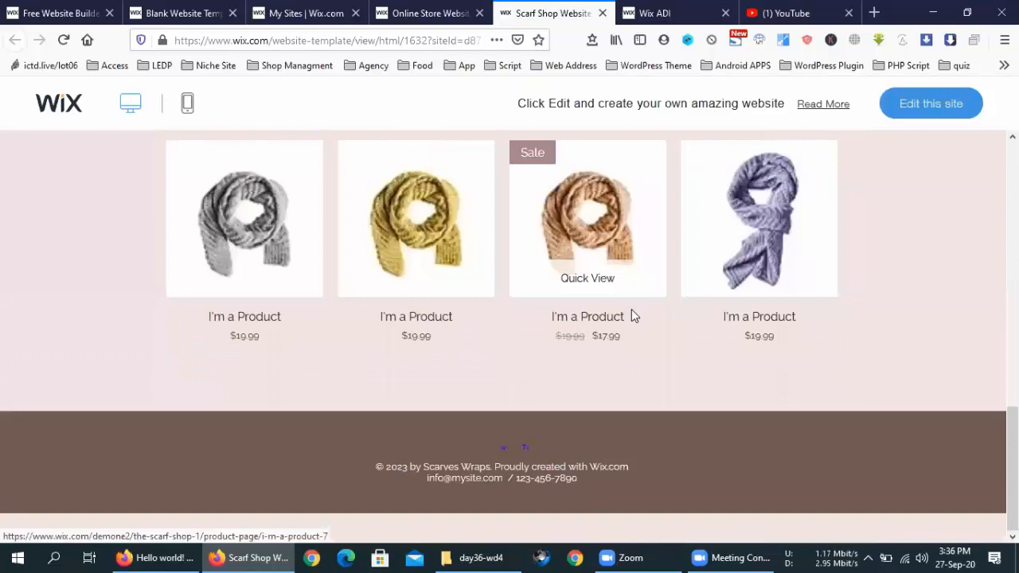
scroll(633, 324, "down", 12)
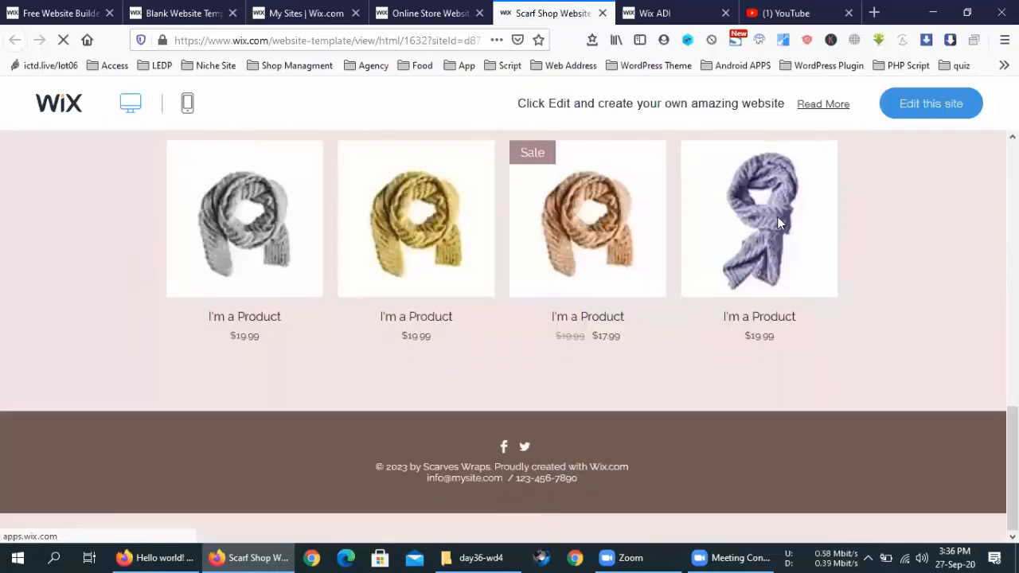
left_click(933, 104)
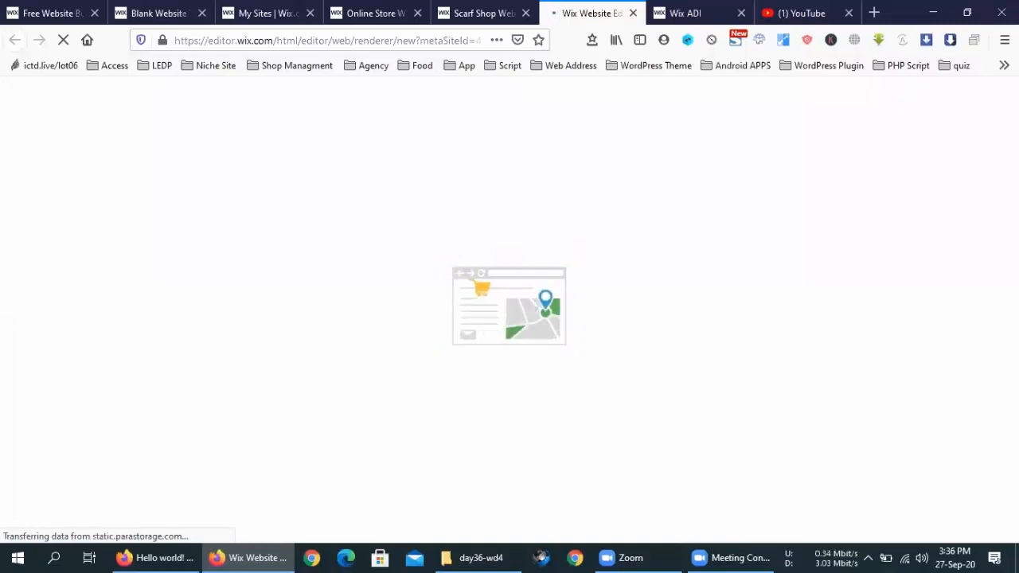
left_click(719, 557)
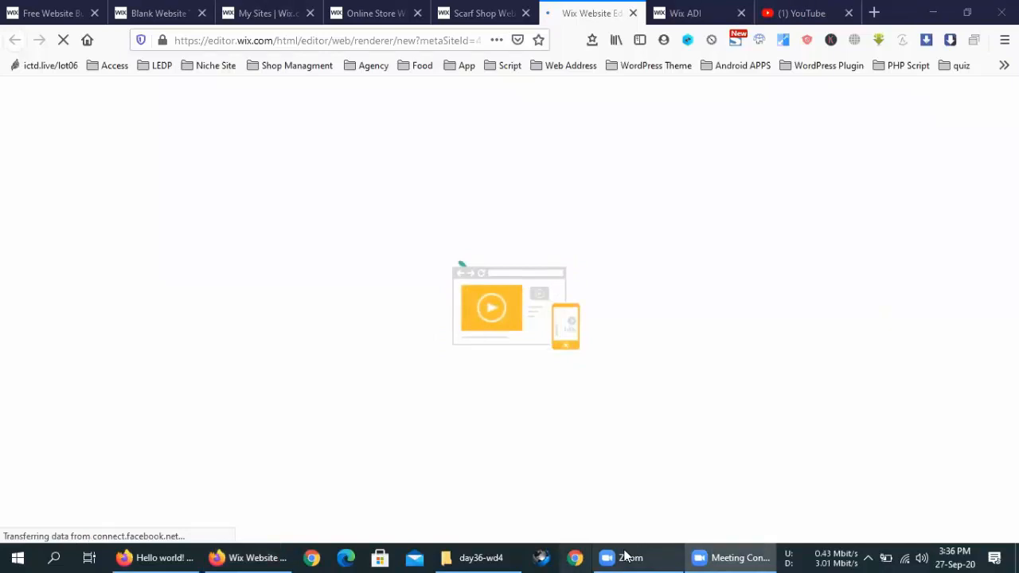
left_click(596, 10)
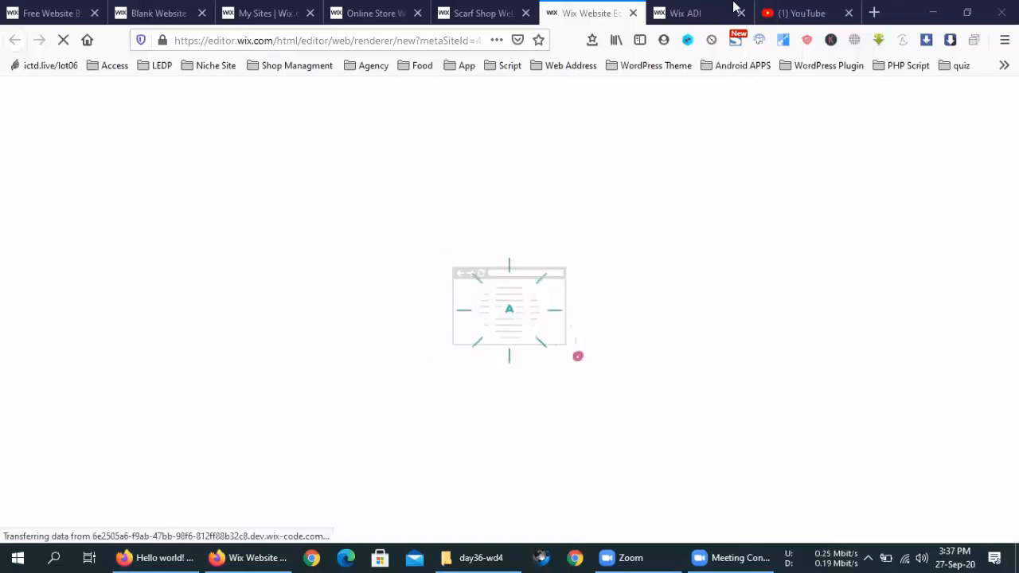
Step: Enter shopify in the Wix ADI tab's address bar and confirm leaving the editor
left_click(678, 9)
left_click(335, 41)
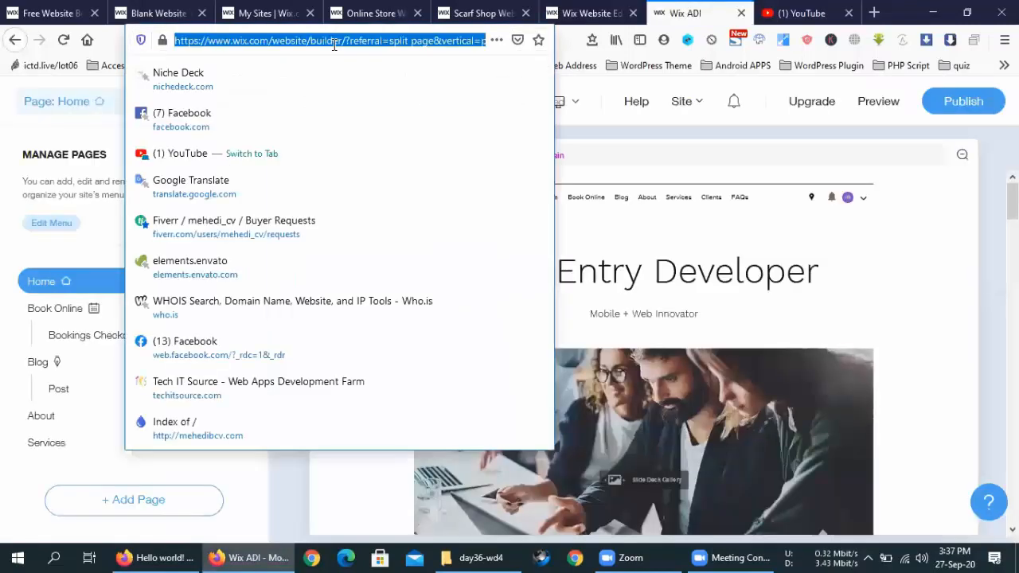
type("shopify")
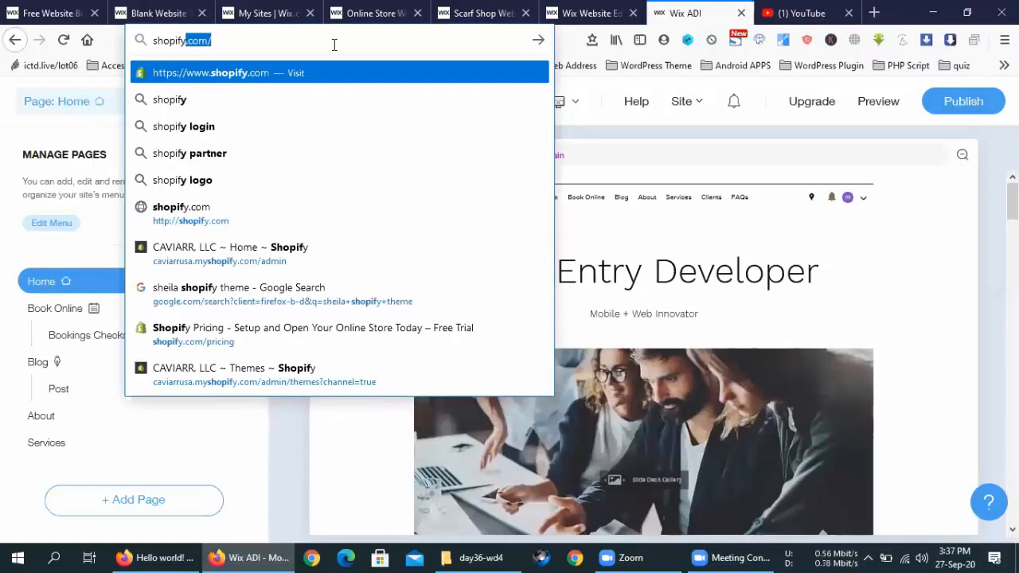
key("Return")
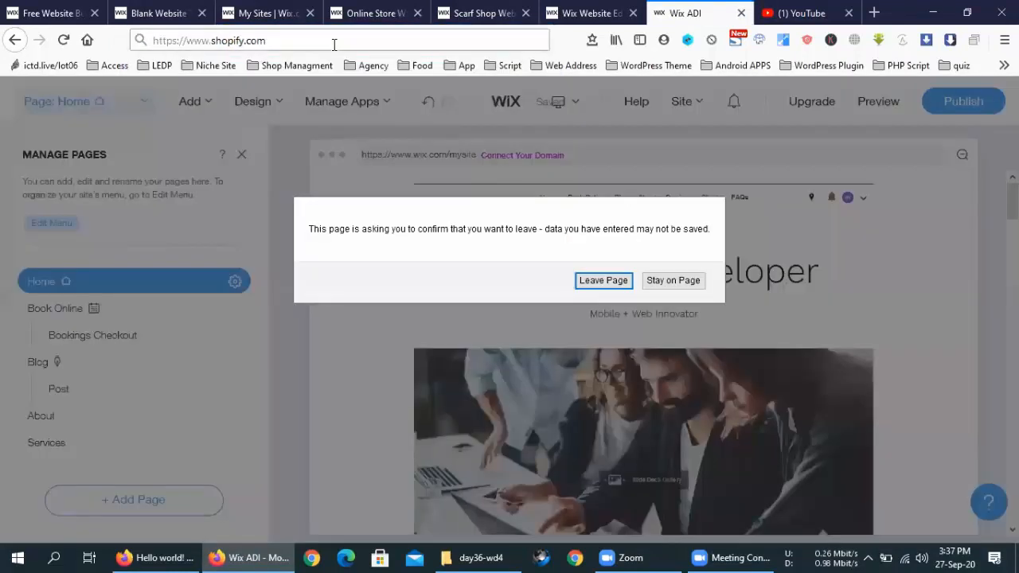
left_click(595, 283)
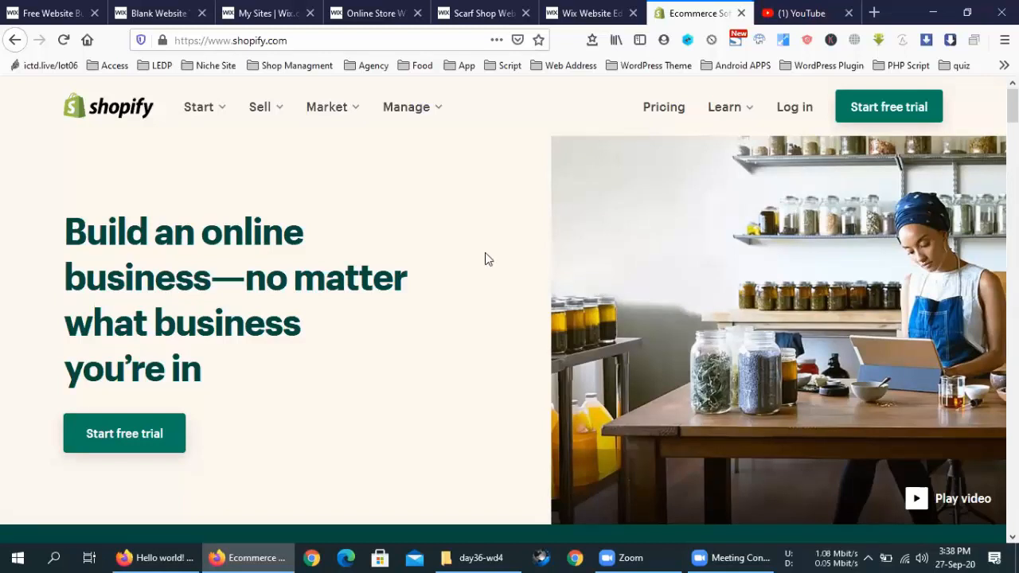
Step: Scroll the Shopify homepage, then go to Pricing showing the 14-day free trial offer
scroll(485, 254, "down", 5)
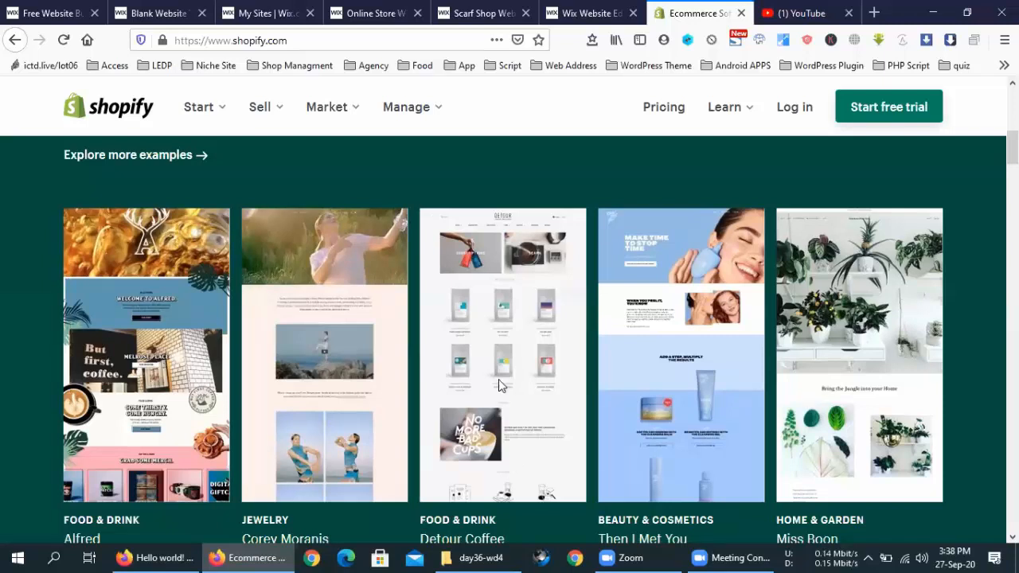
scroll(501, 380, "up", 3)
scroll(500, 381, "up", 3)
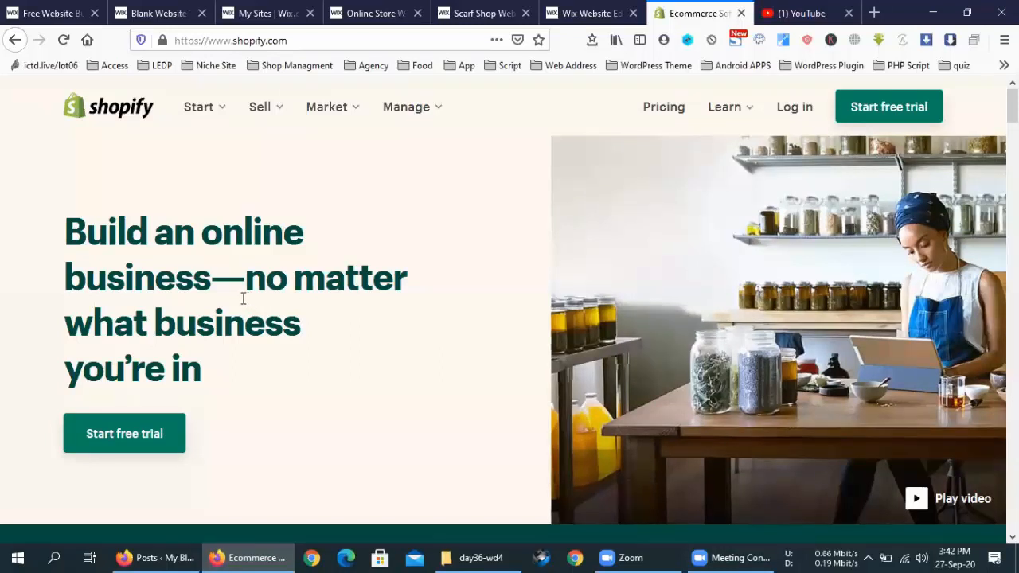
left_click(672, 107)
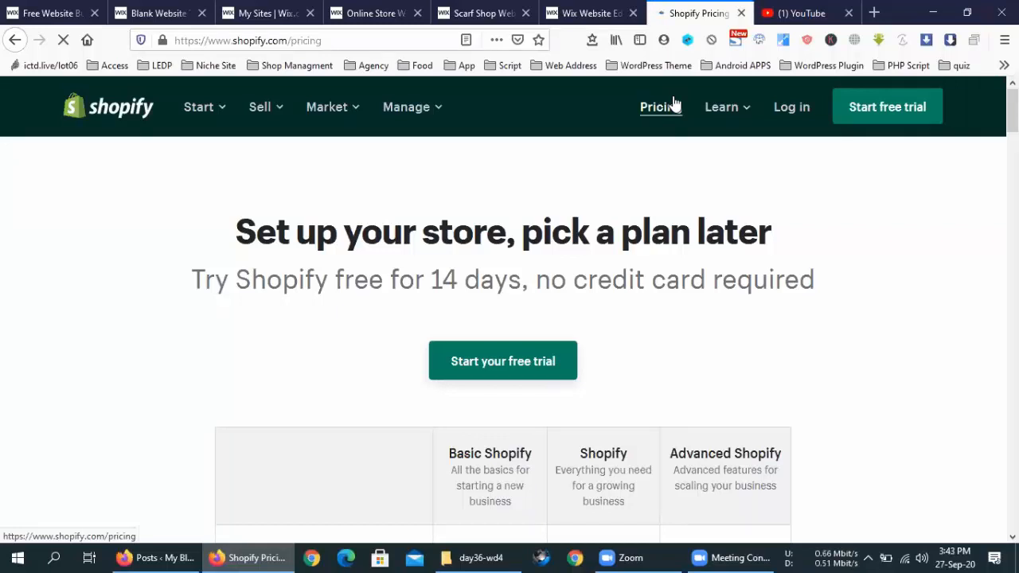
left_click(674, 106)
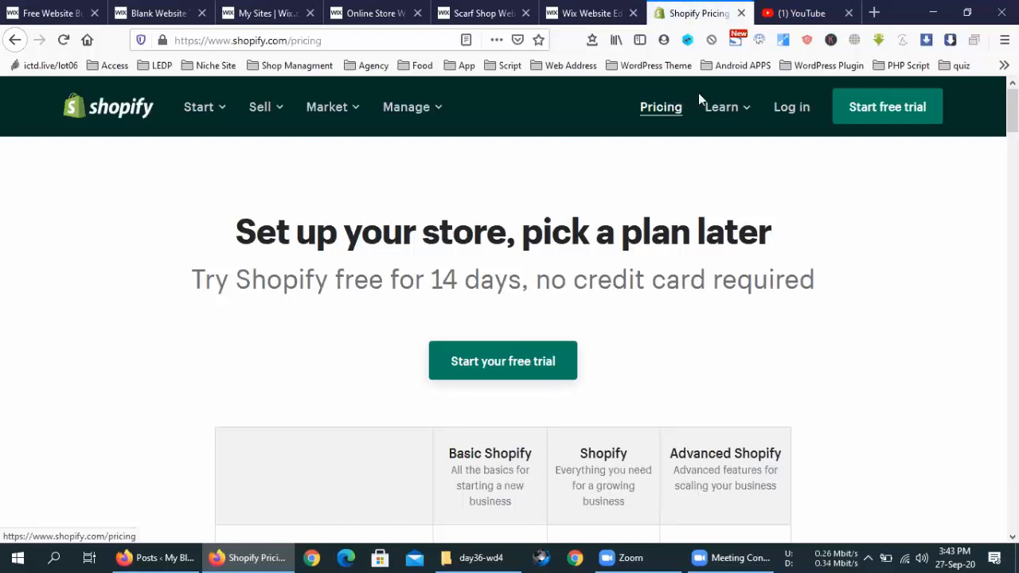
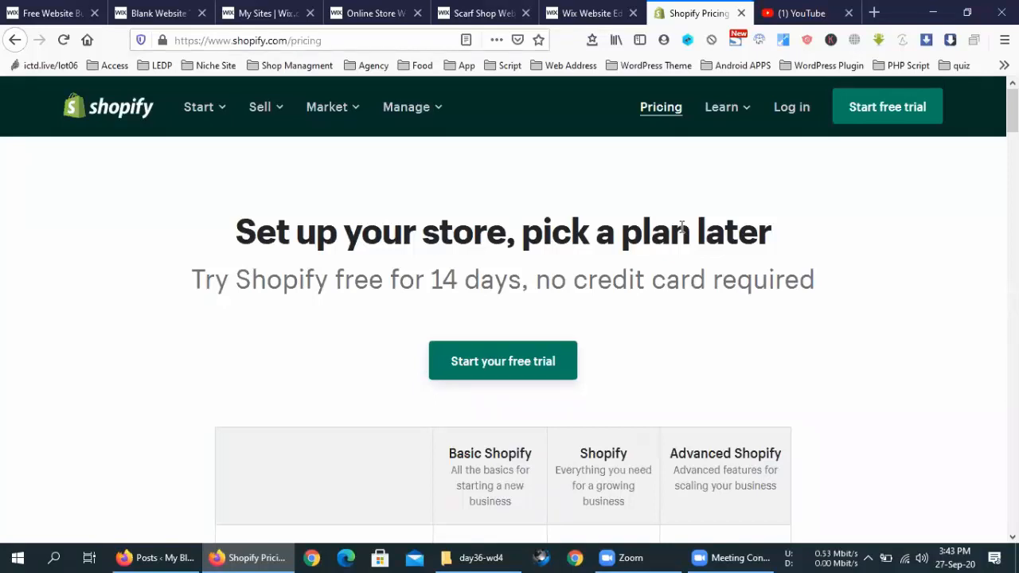
Step: Scroll to the plan comparison: Basic Shopify $29, Shopify $79, Advanced Shopify $299 per month
scroll(645, 266, "down", 3)
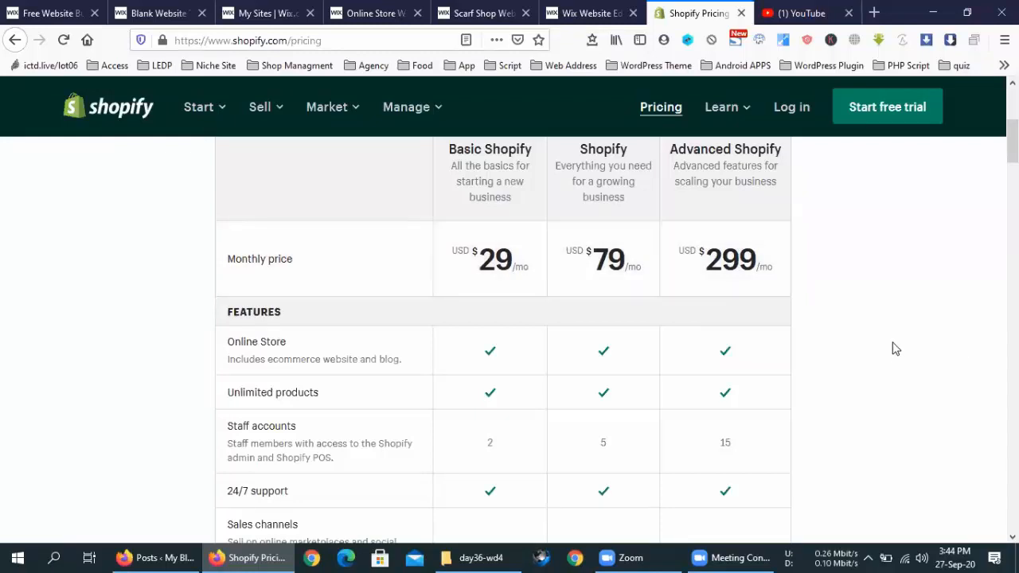
scroll(841, 364, "down", 3)
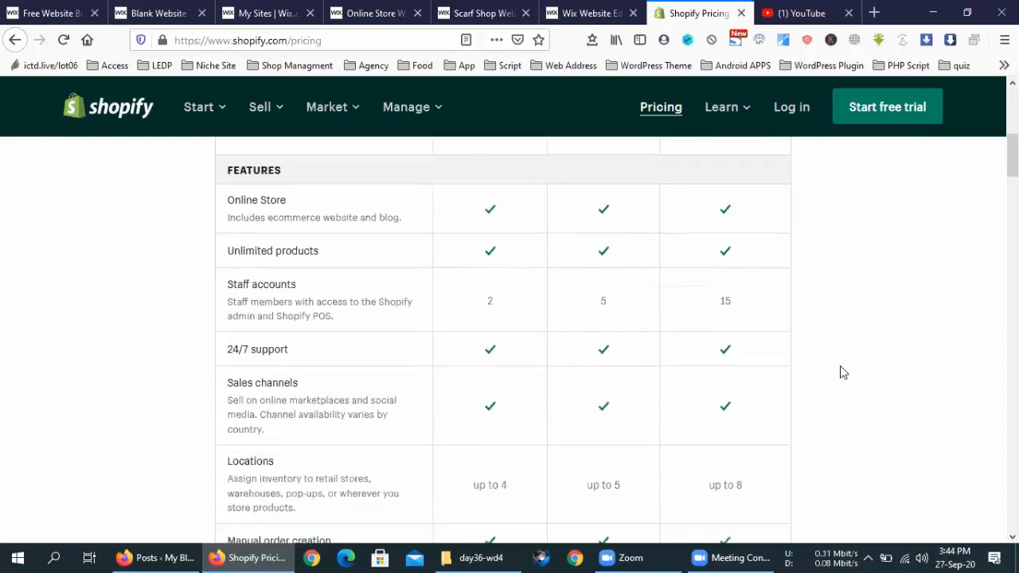
scroll(839, 380, "down", 4)
scroll(838, 380, "up", 8)
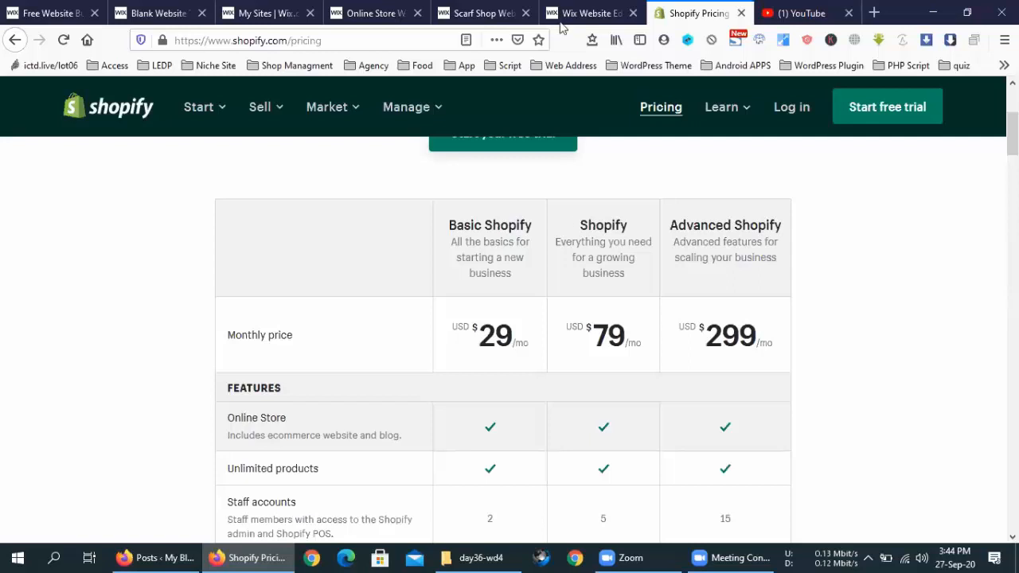
Step: Pass briefly through the YouTube tab, then load themeforest.net in a new tab
left_click(800, 13)
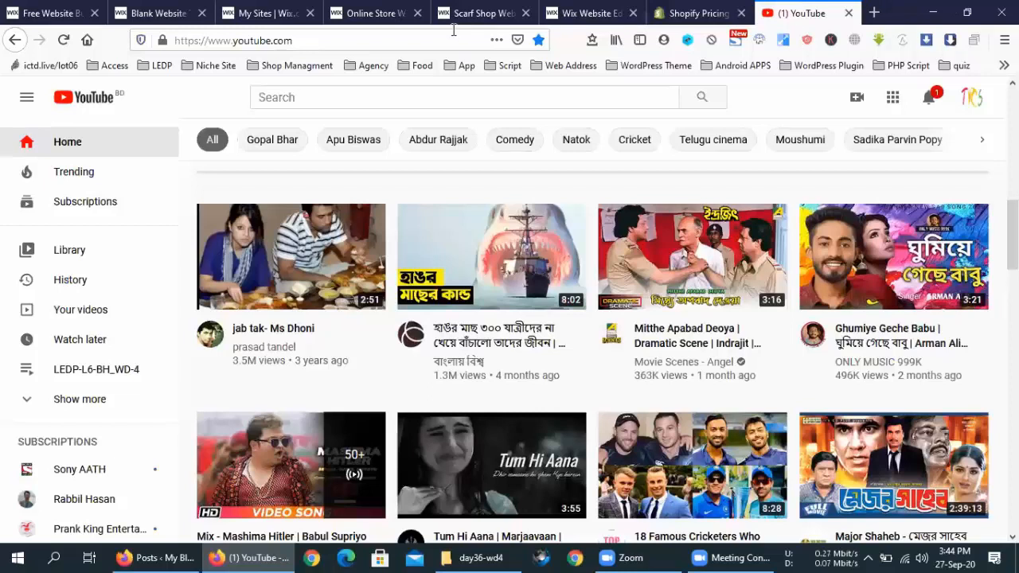
key("ctrl+t")
type("themeforest.net")
key("Return")
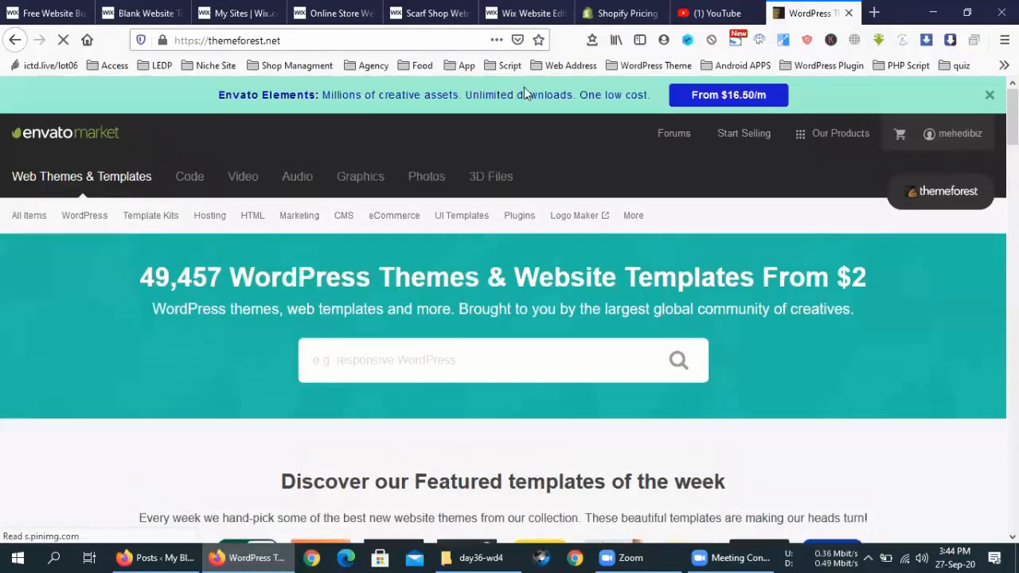
Step: Search ThemeForest for shopify themes
left_click(511, 355)
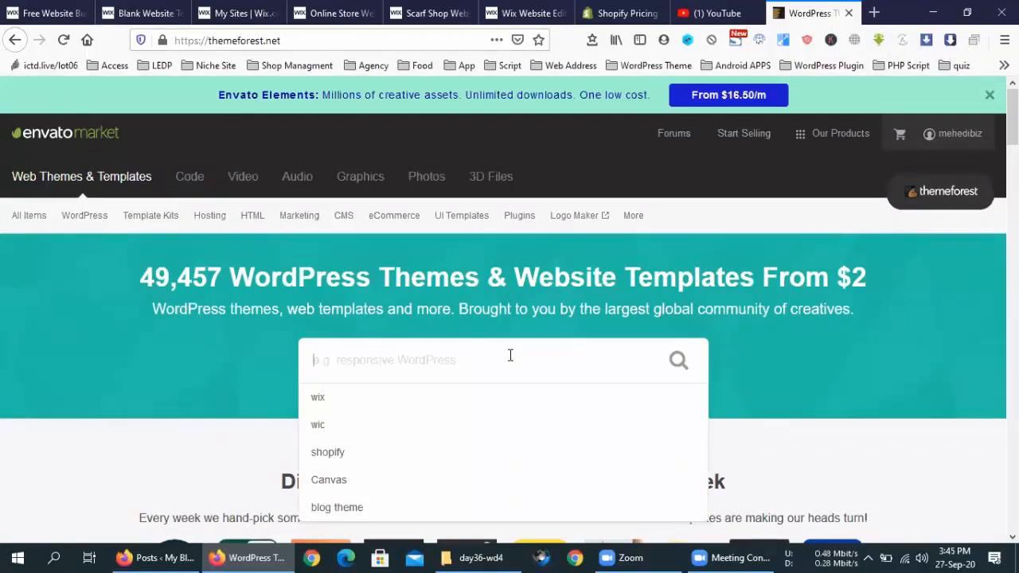
type("shopify")
key("Return")
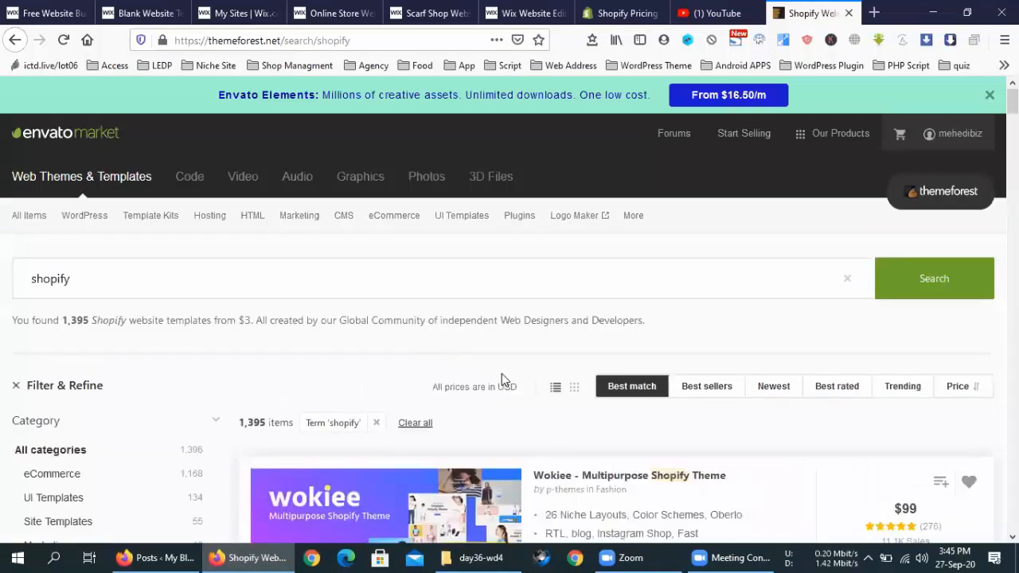
Step: Scroll the results and open the Porto - Responsive Shopify Theme page in a new tab
scroll(501, 374, "down", 3)
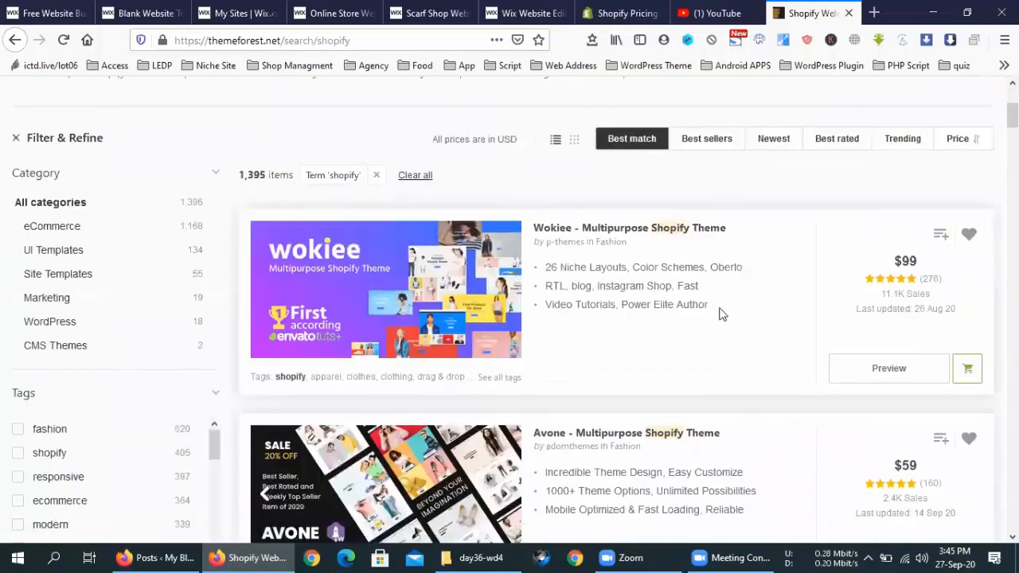
scroll(722, 315, "down", 1)
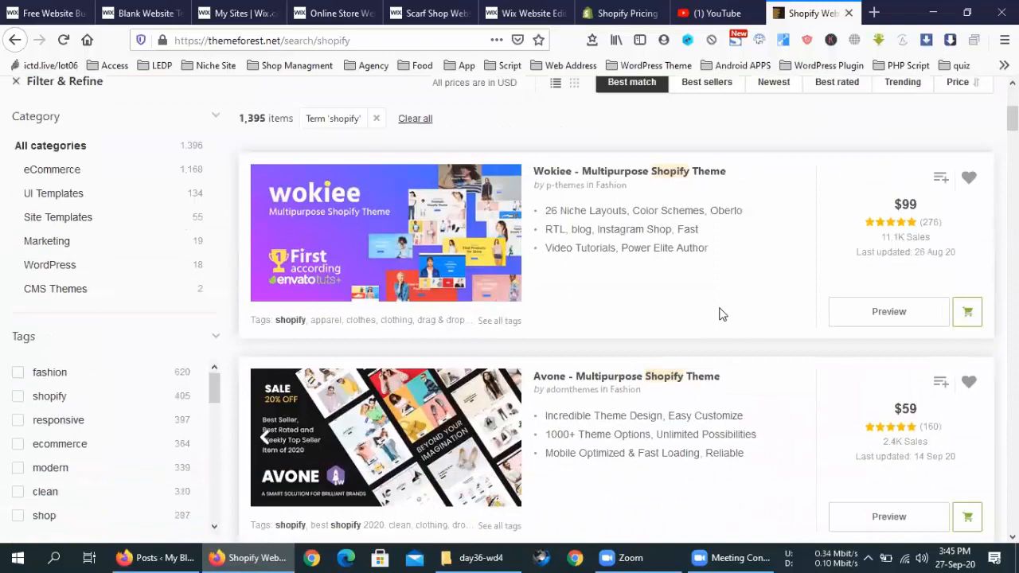
scroll(720, 315, "down", 2)
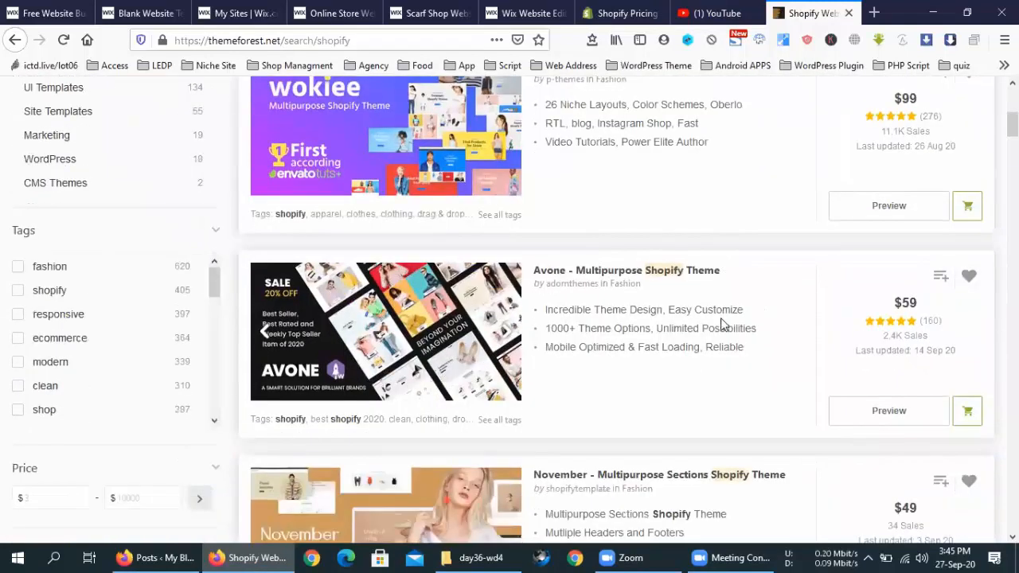
scroll(721, 334, "down", 8)
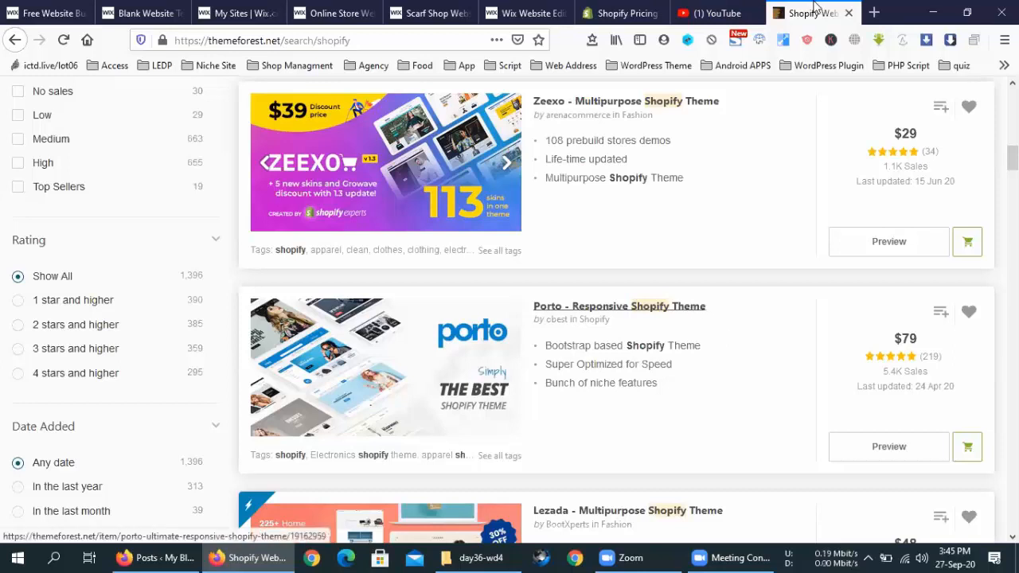
left_click_drag(813, 6, 814, 6)
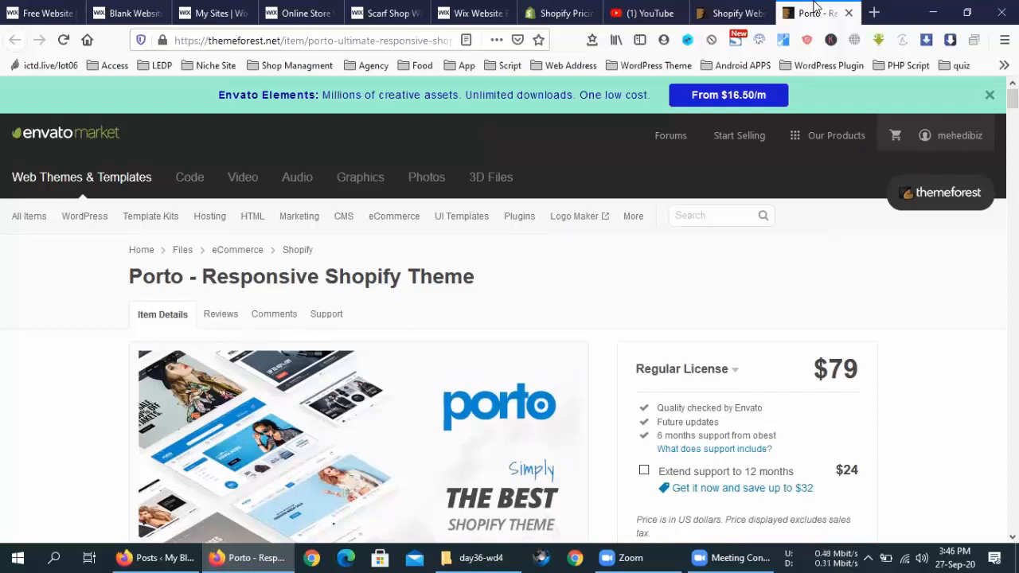
Step: Glance over the Porto page, then close it along with the search, YouTube and pricing tabs
scroll(705, 416, "down", 5)
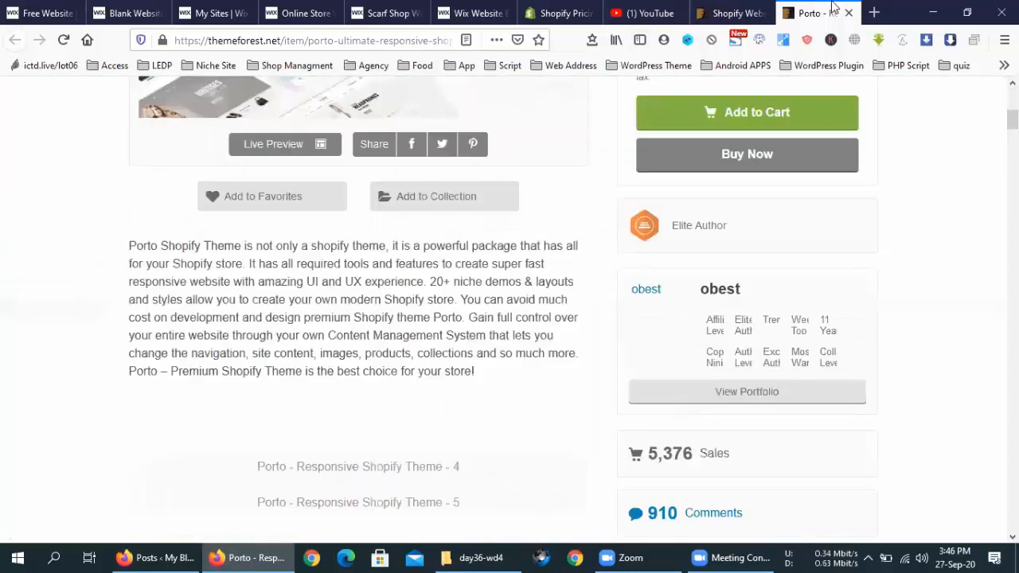
scroll(568, 293, "up", 5)
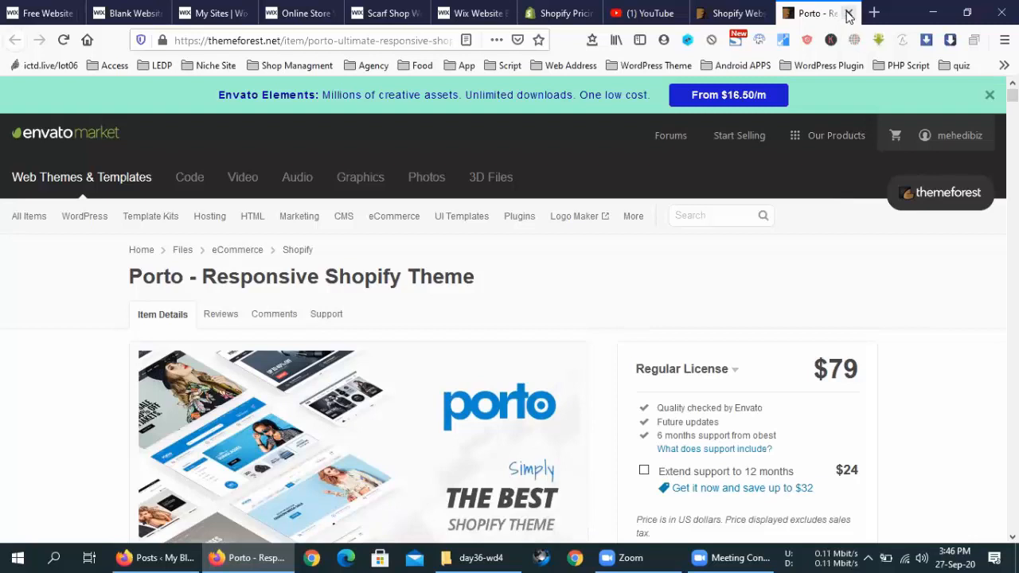
left_click(848, 13)
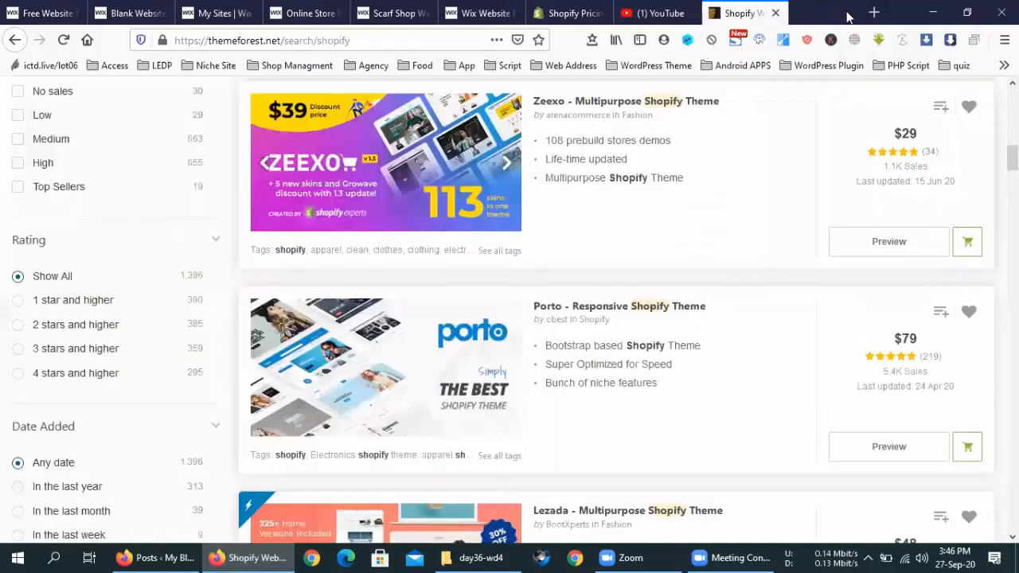
left_click(847, 14)
left_click(847, 14)
left_click(847, 14)
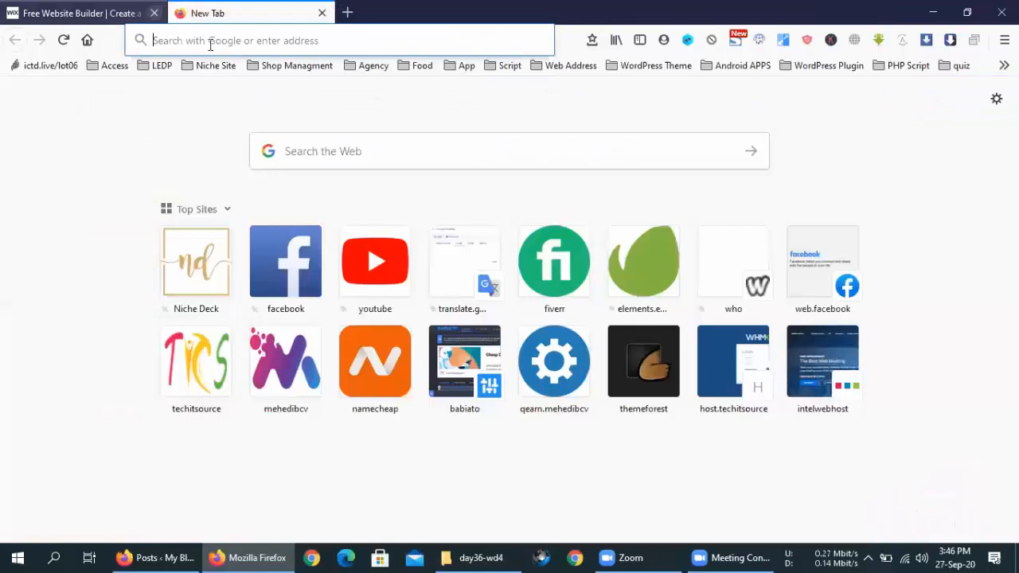
Step: Go to shopify.com and start the 14-day free trial signup
left_click(211, 41)
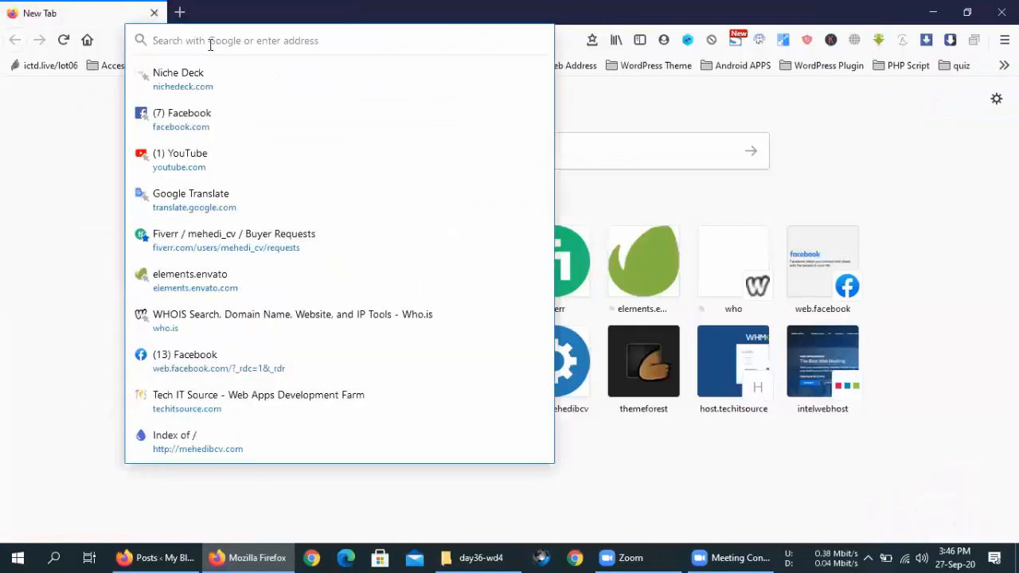
type("shopi")
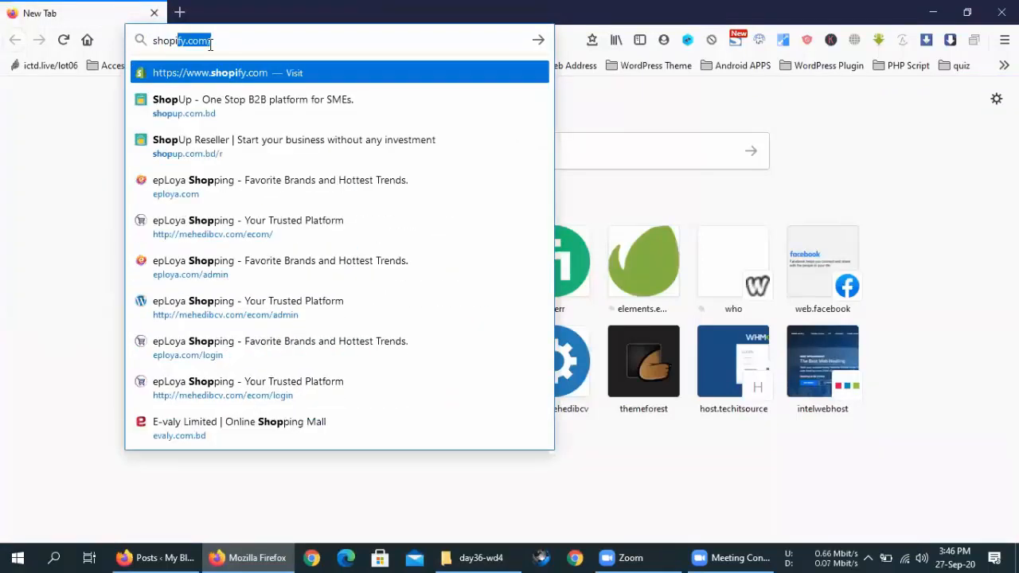
type("fy")
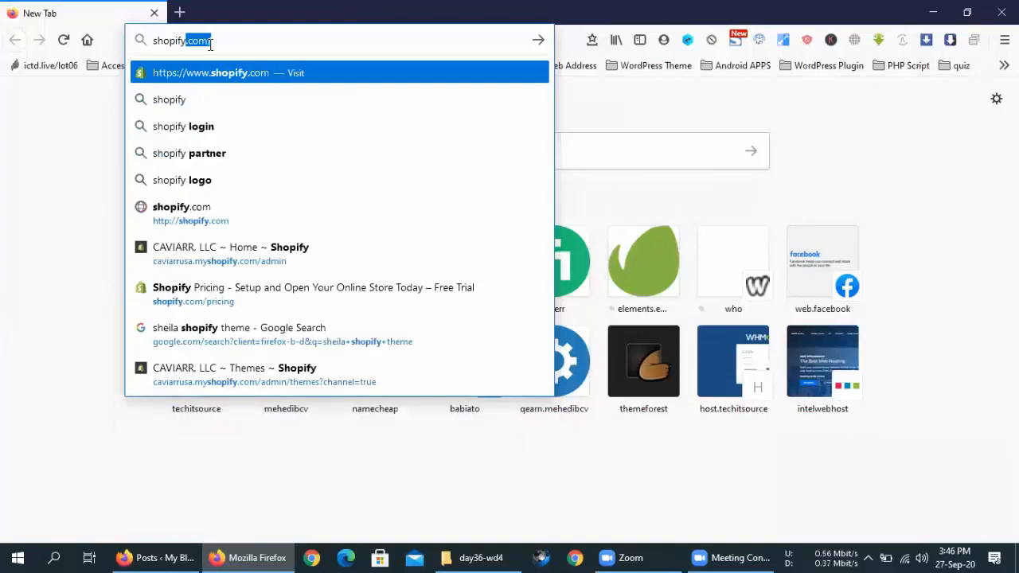
key("Return")
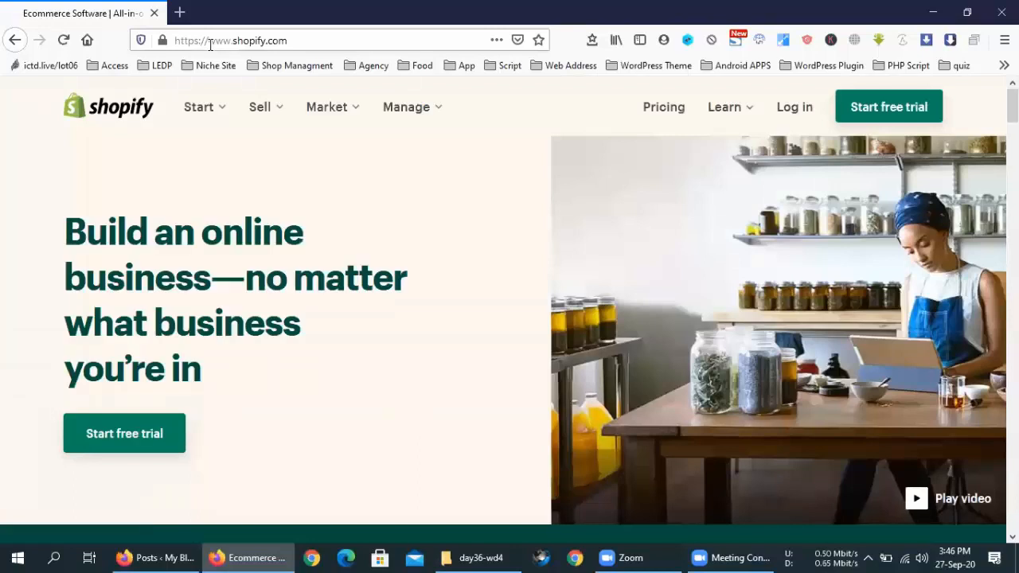
left_click(875, 114)
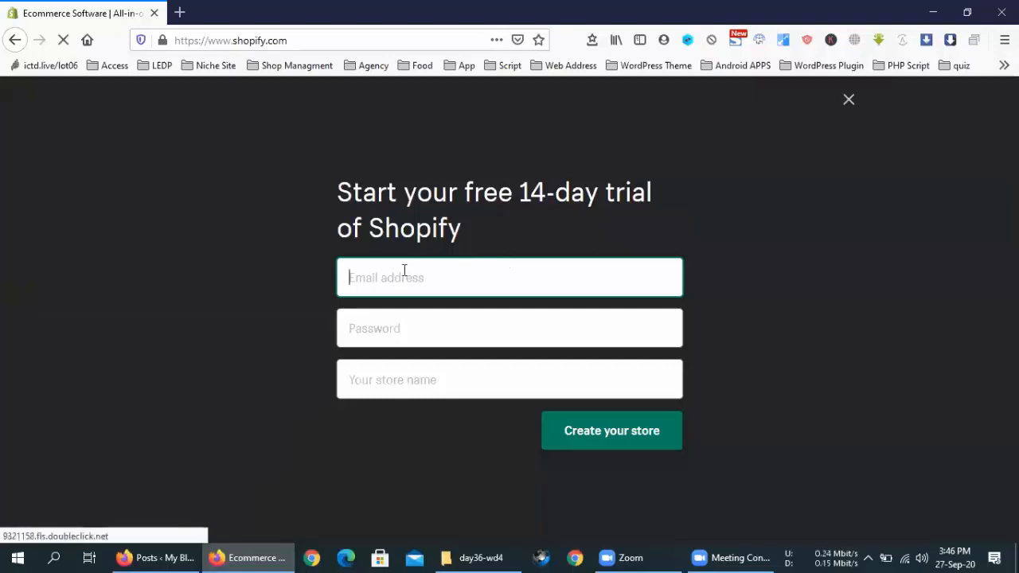
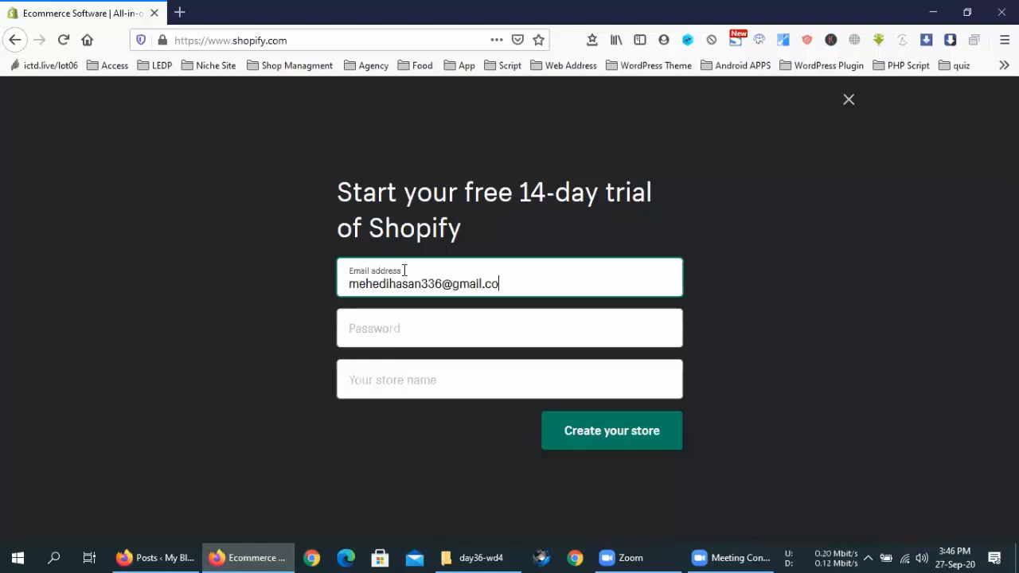
Step: Enter the e-mail address, fixing a typo, and paste the account password
key("ctrl+a")
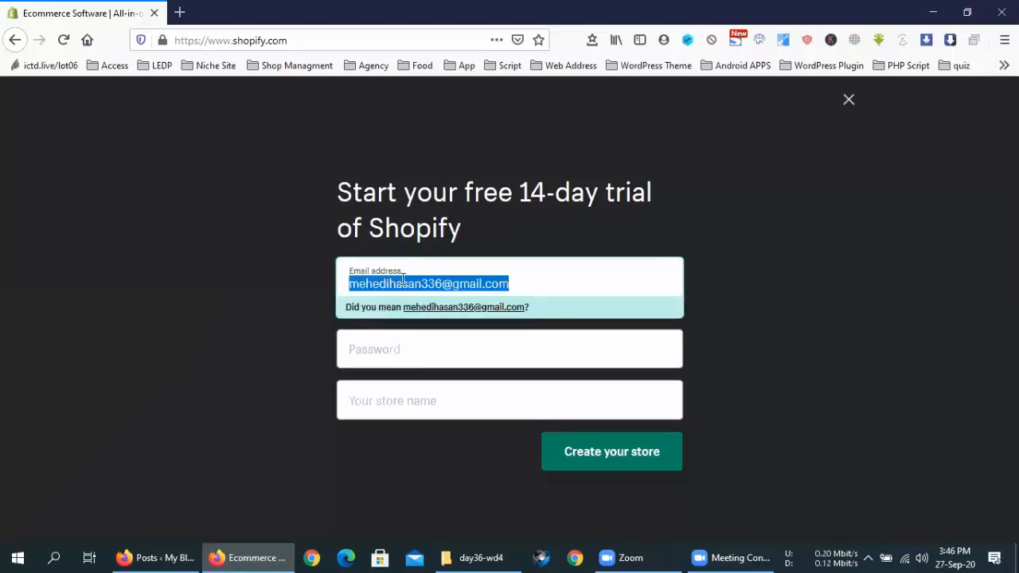
left_click(421, 341)
key("ctrl+v")
Step: Name the store ledpstoree, create it, and dismiss Firefox's save-login prompt
left_click(416, 371)
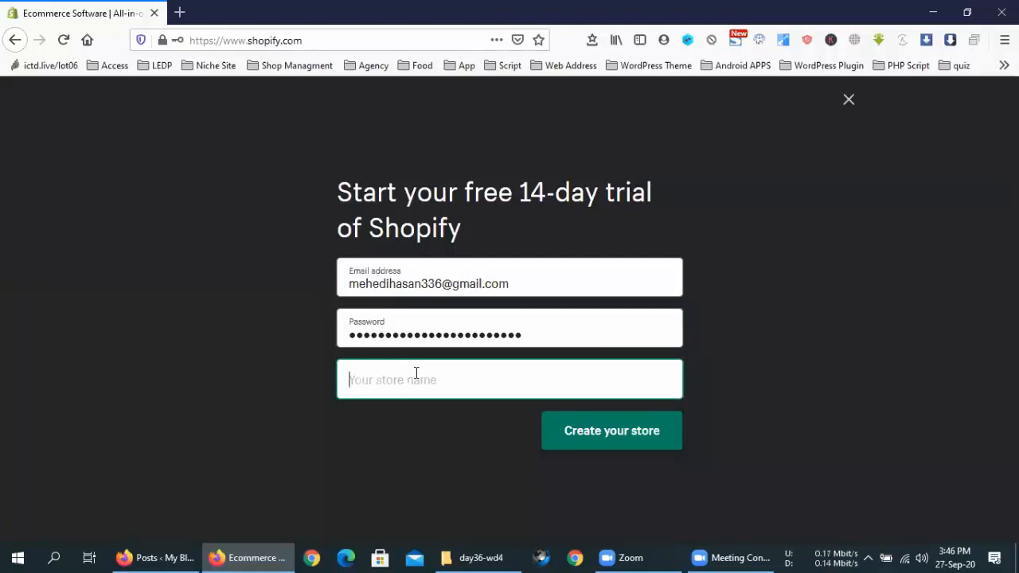
type("L")
key("BackSpace")
type("ledp")
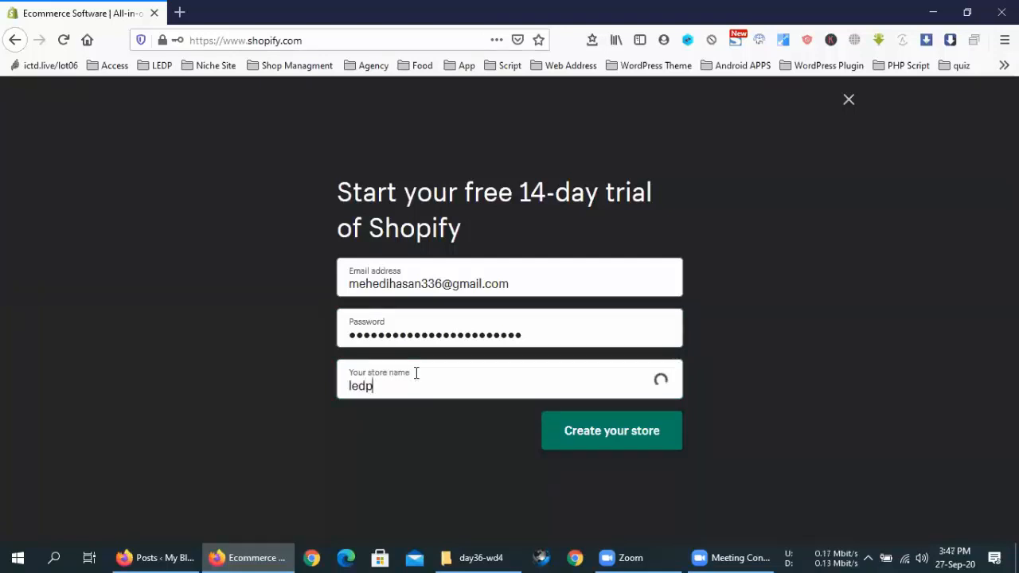
type("store")
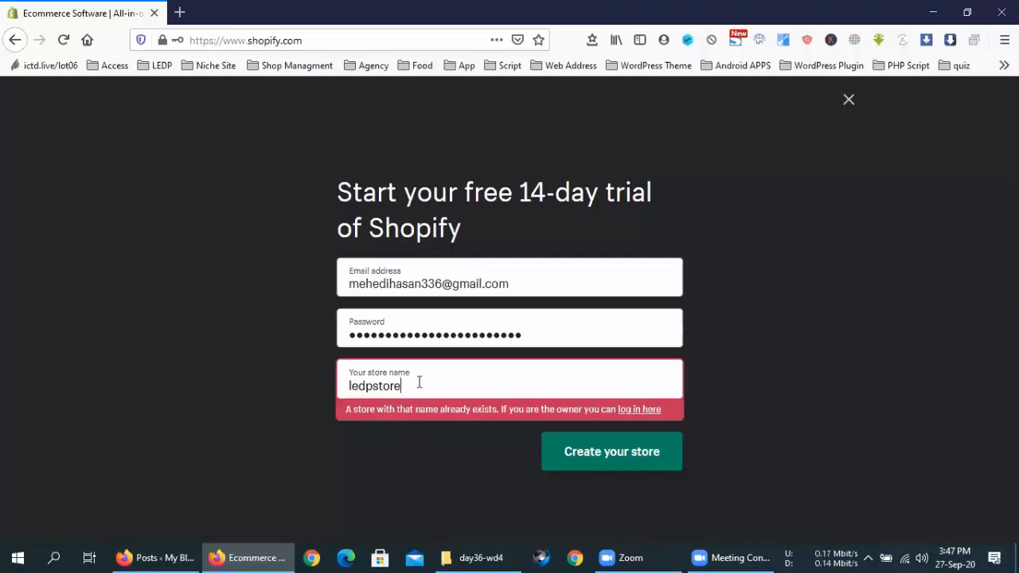
type("e")
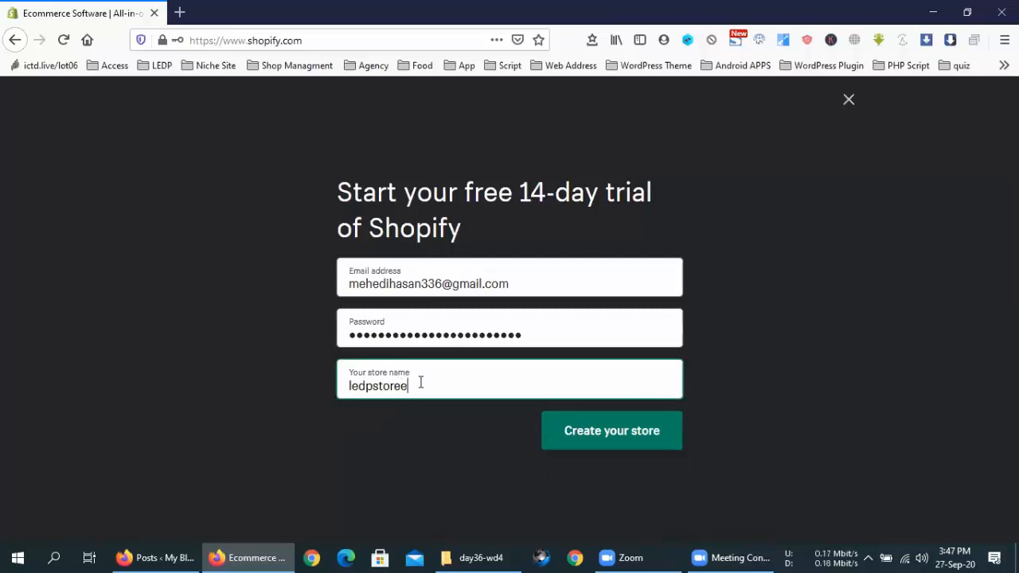
left_click(592, 431)
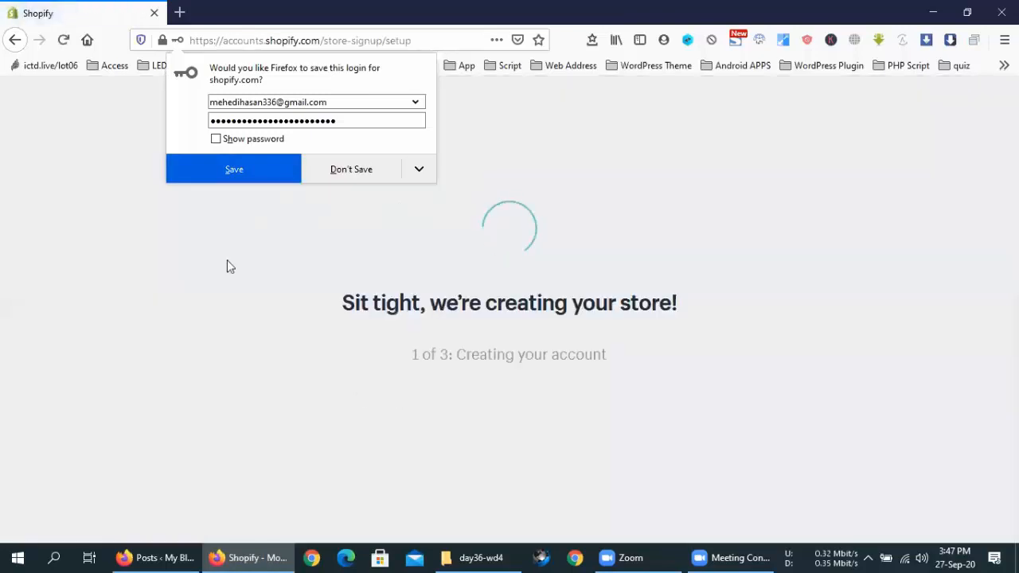
left_click(39, 6)
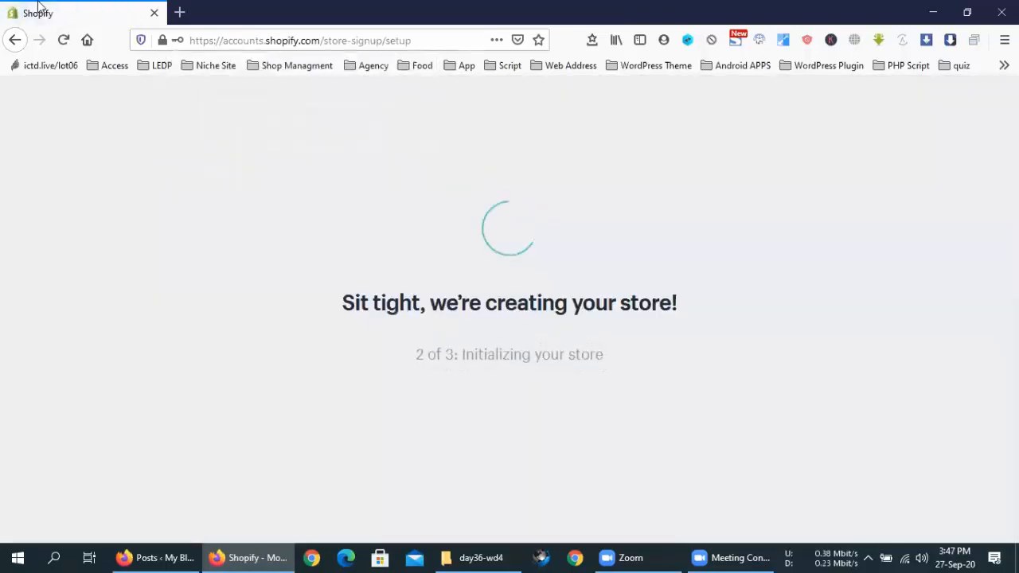
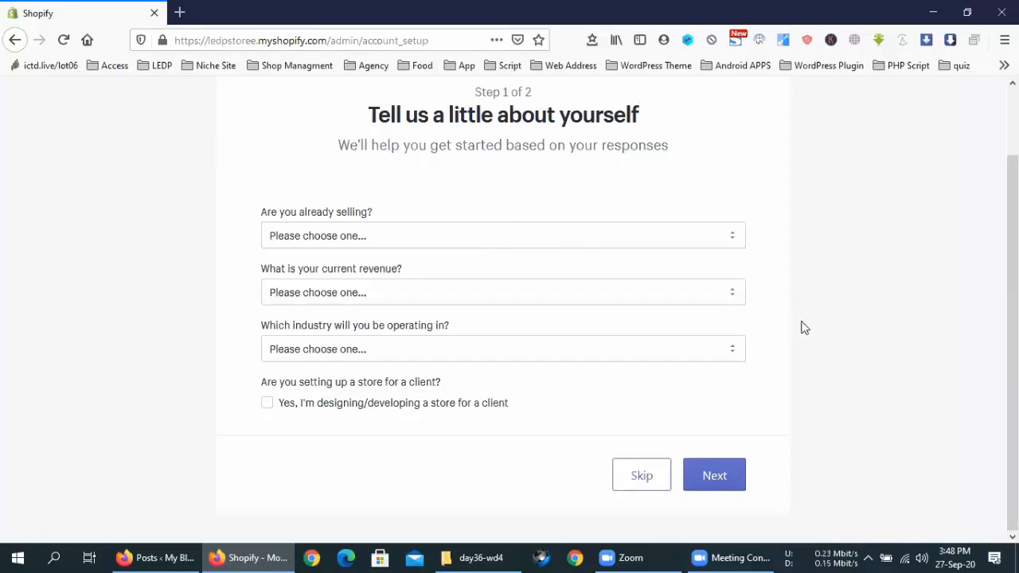
Step: Answer the already-selling question with 'I sell with a different system' after trying other answers
scroll(803, 327, "up", 2)
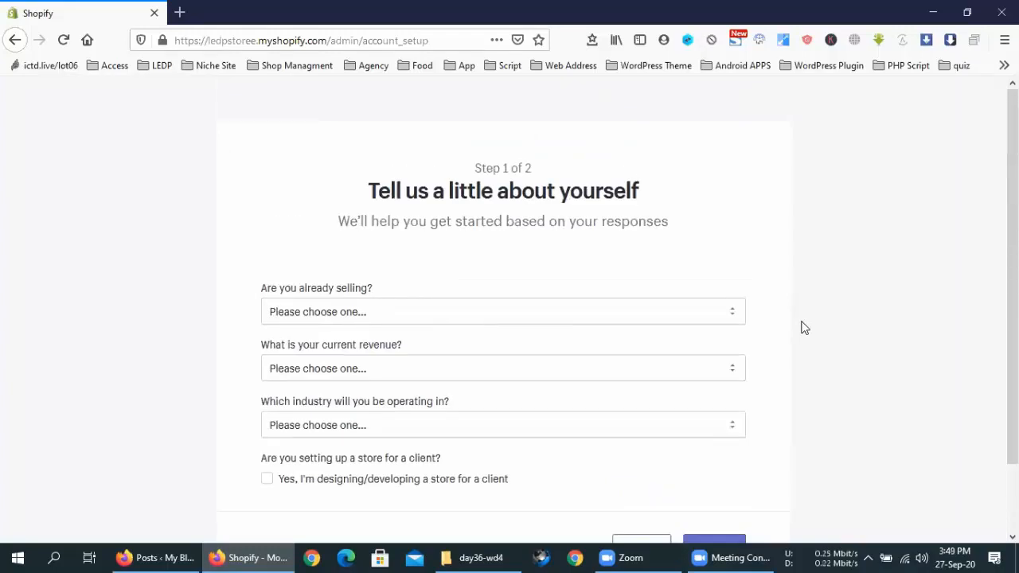
left_click(344, 321)
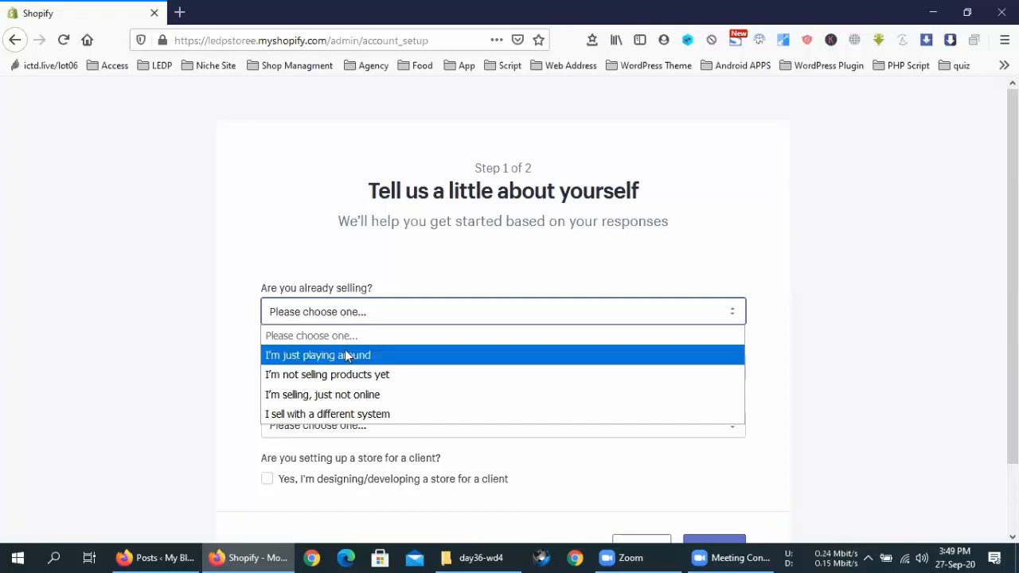
left_click(342, 395)
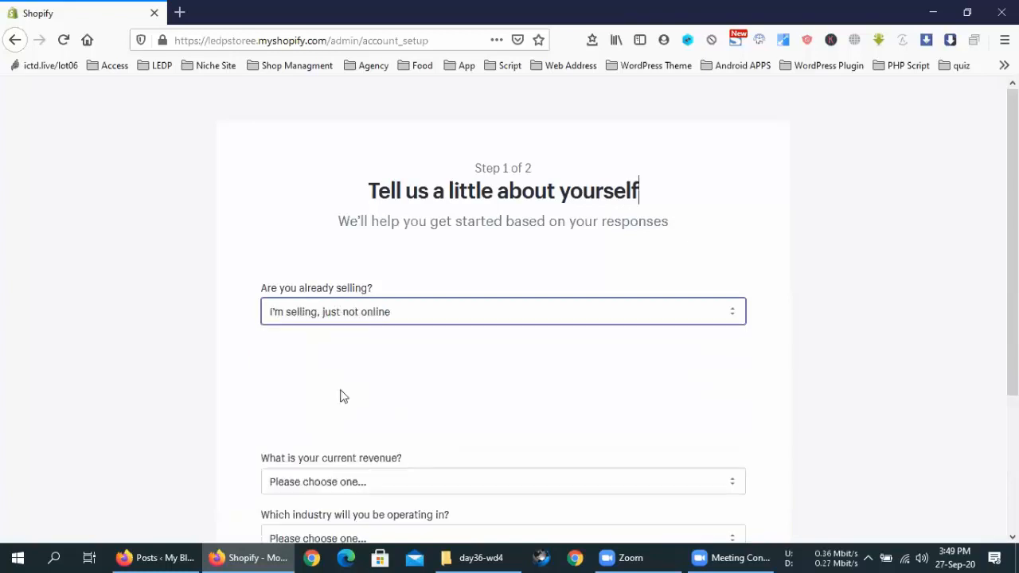
left_click(376, 316)
left_click(363, 356)
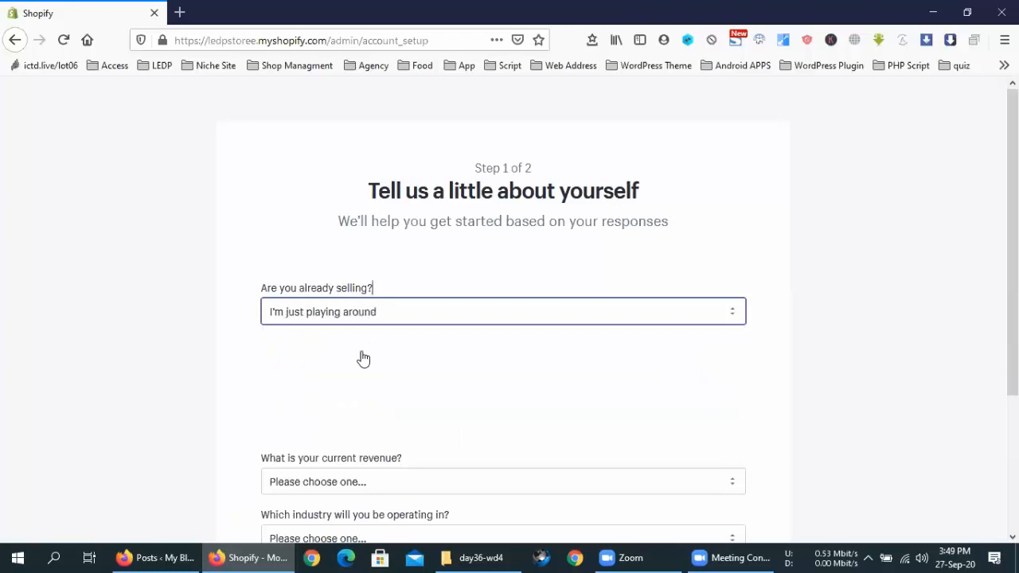
left_click(374, 319)
left_click(352, 414)
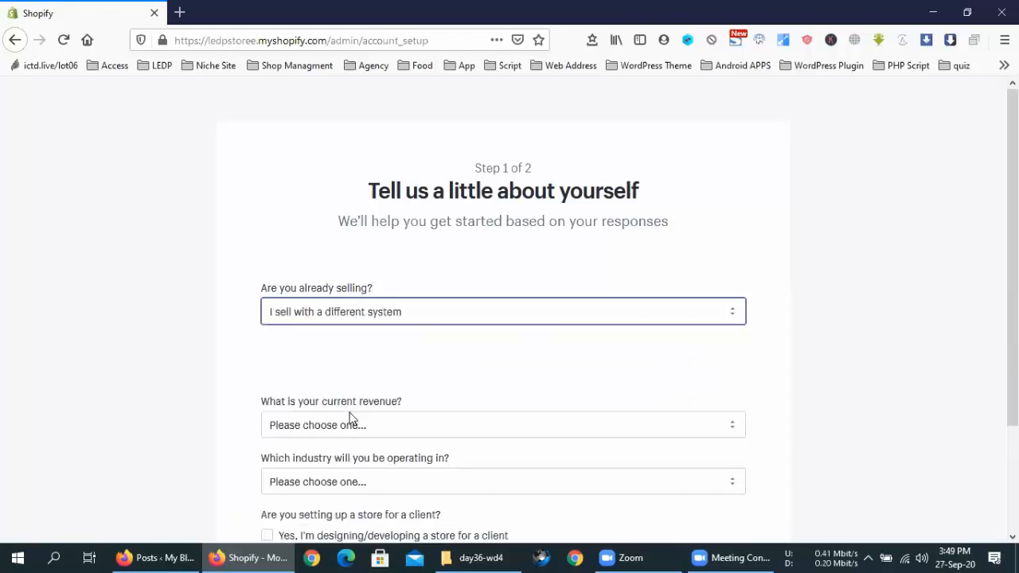
Step: Pick WordPress as the main platform and 'move my existing business to Shopify' as the purpose
left_click(360, 369)
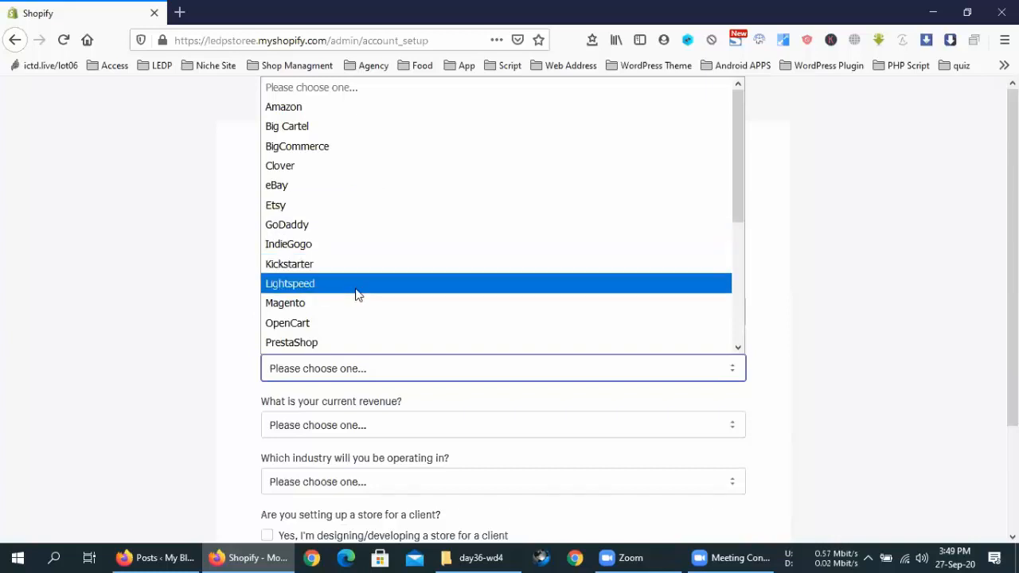
scroll(369, 293, "down", 4)
left_click(353, 325)
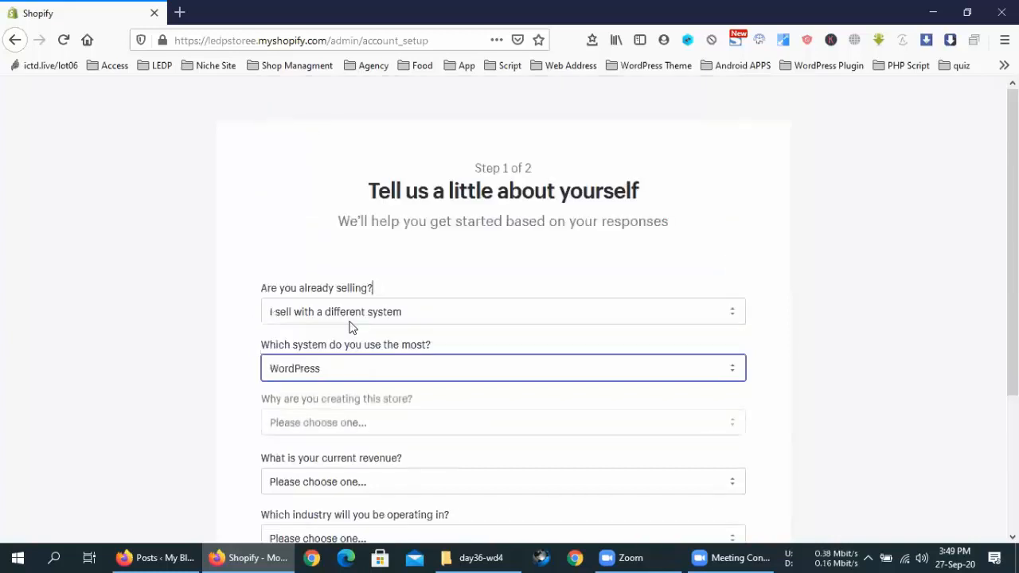
scroll(377, 276, "down", 3)
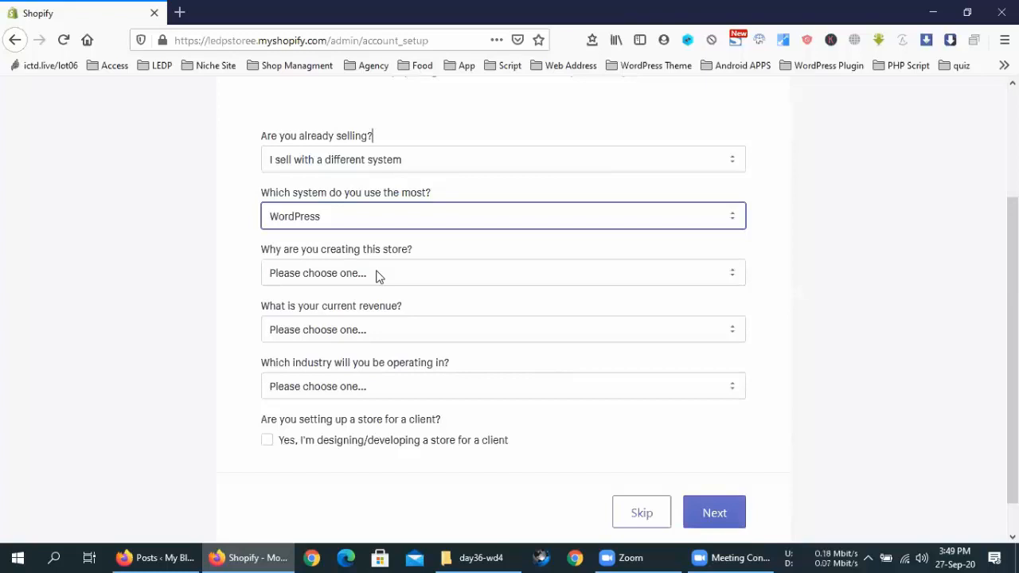
left_click(377, 276)
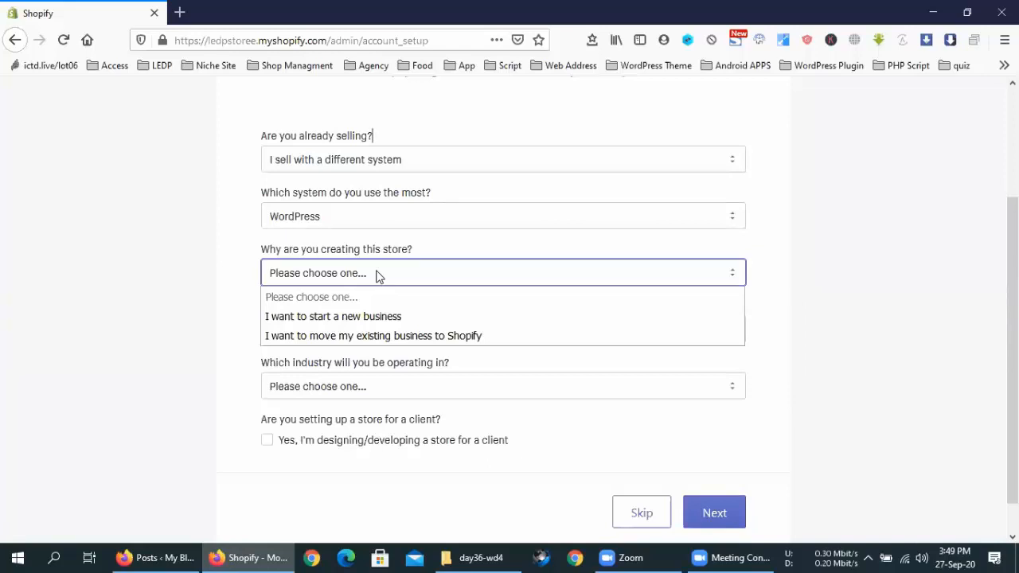
left_click(383, 335)
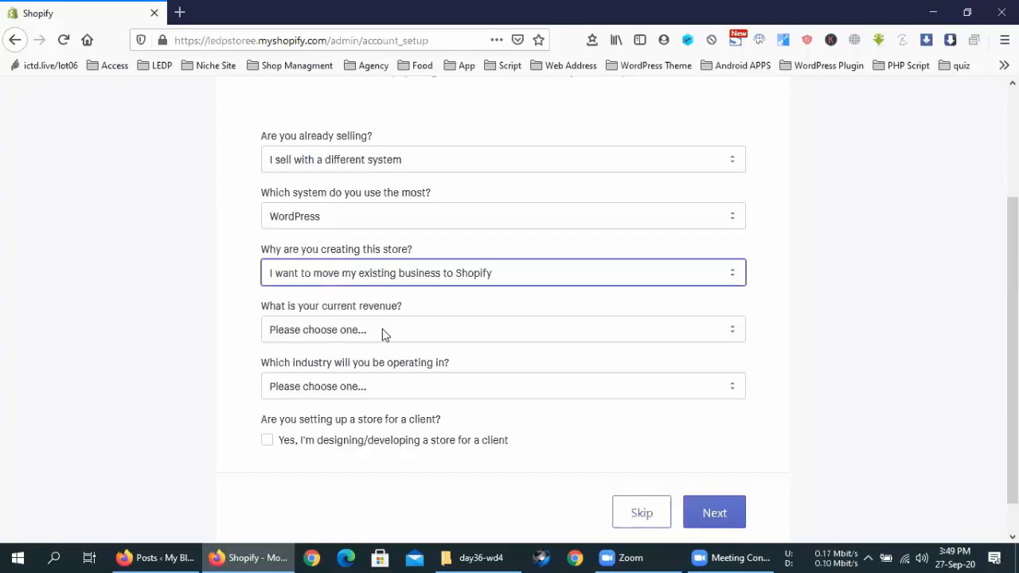
Step: Choose ৳1,000,000 BDT+ revenue and Beauty industry, mark the store as for a client, and continue
left_click(383, 332)
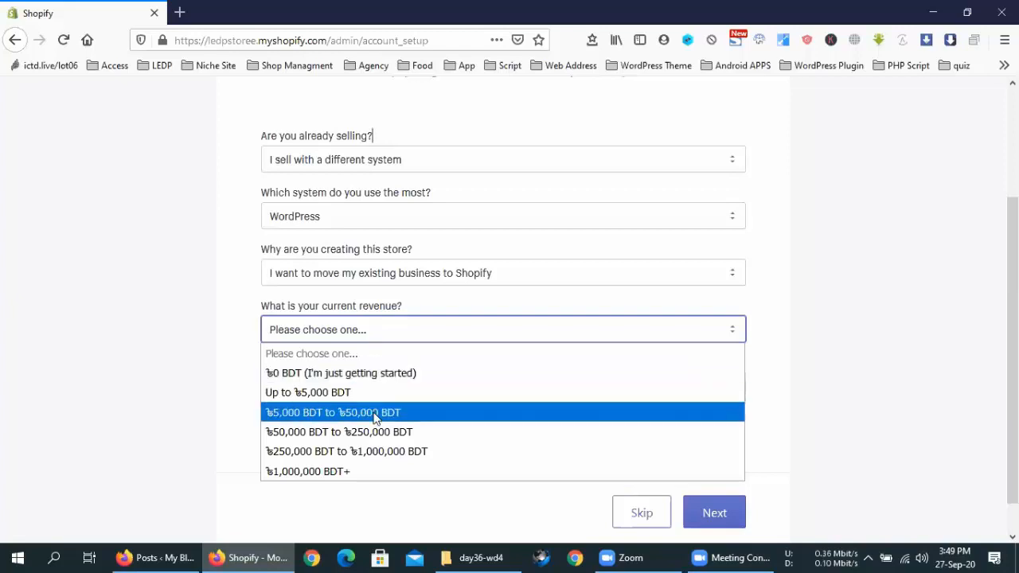
left_click(379, 474)
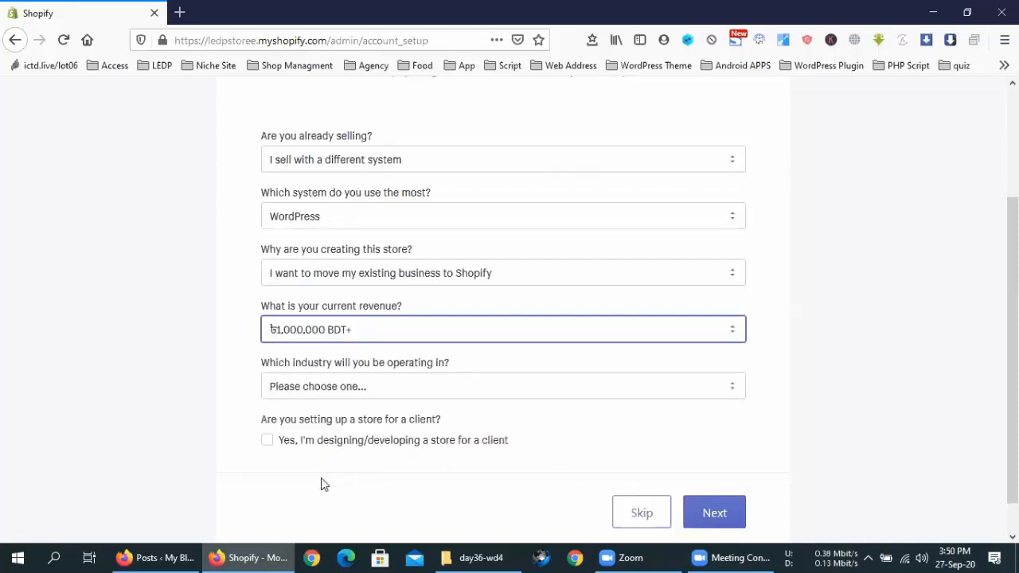
left_click(334, 390)
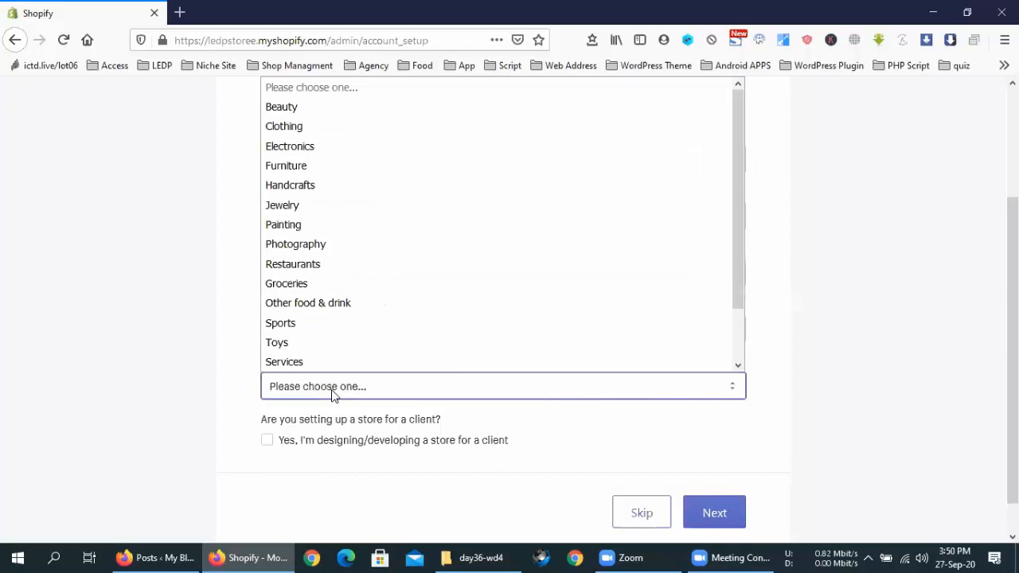
left_click(303, 106)
left_click(269, 441)
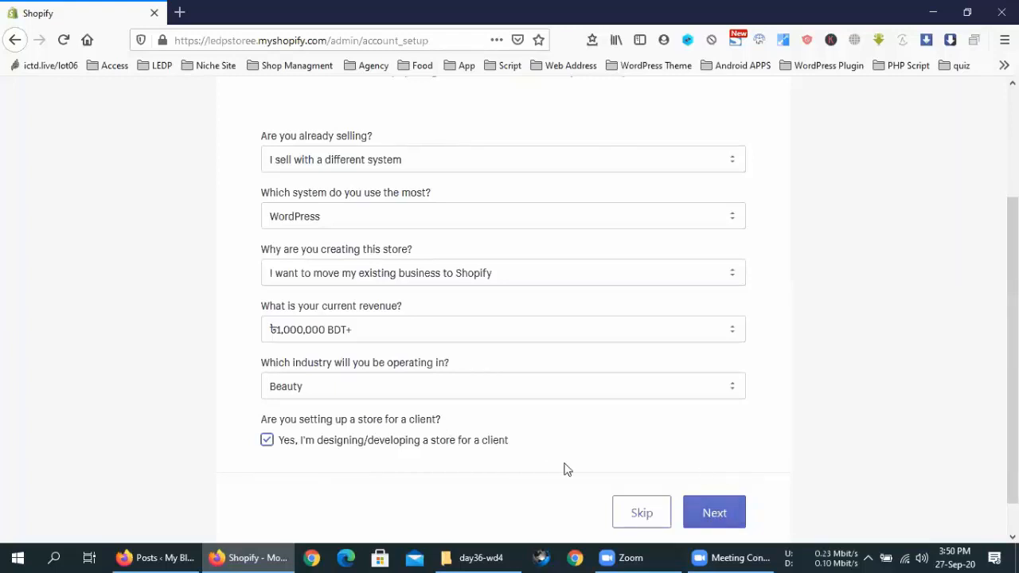
left_click(707, 508)
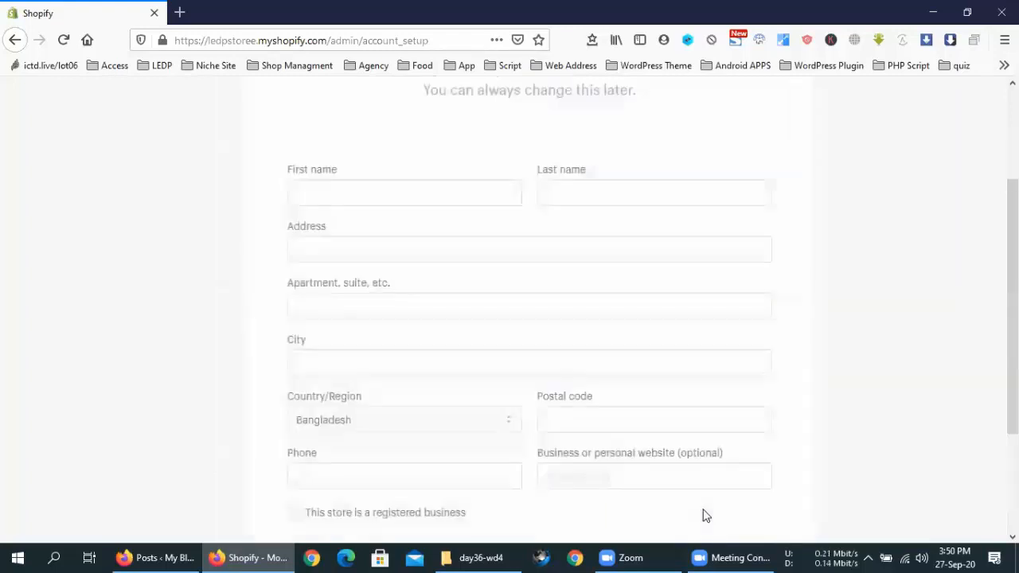
Step: Enter the owner's first name, fixing a typo, and paste the same name as the last name
left_click(393, 190)
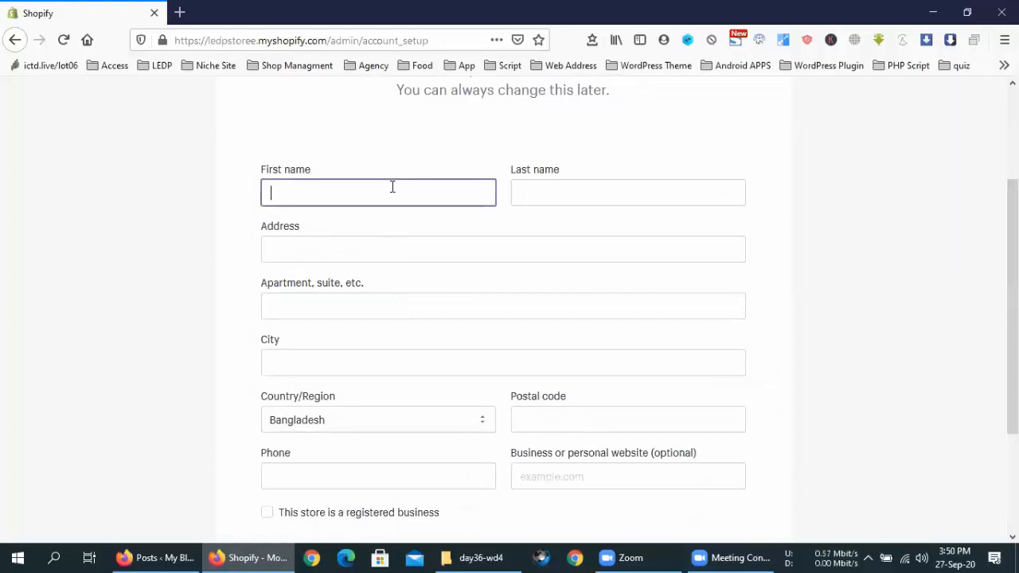
left_click(606, 187)
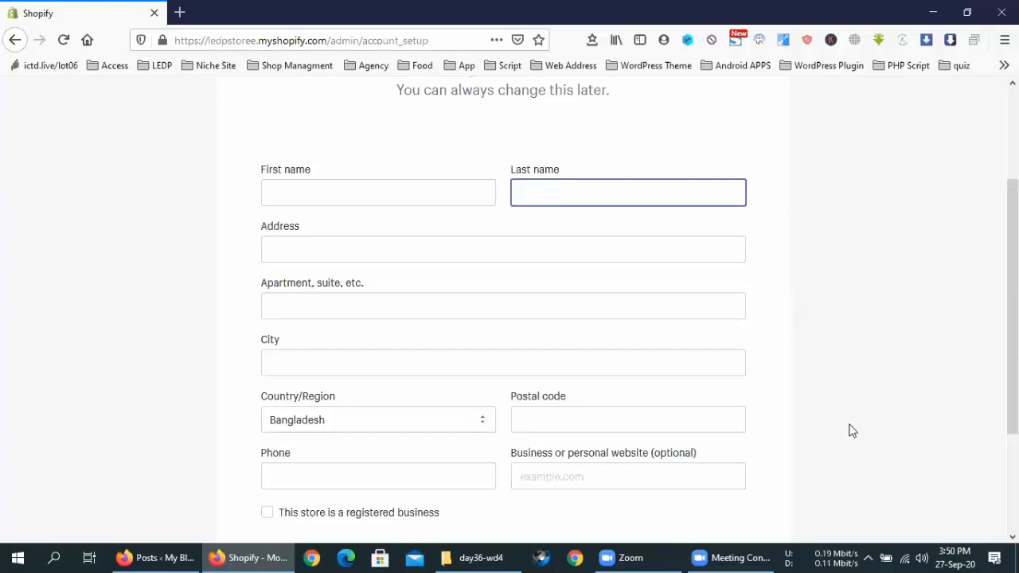
left_click(446, 200)
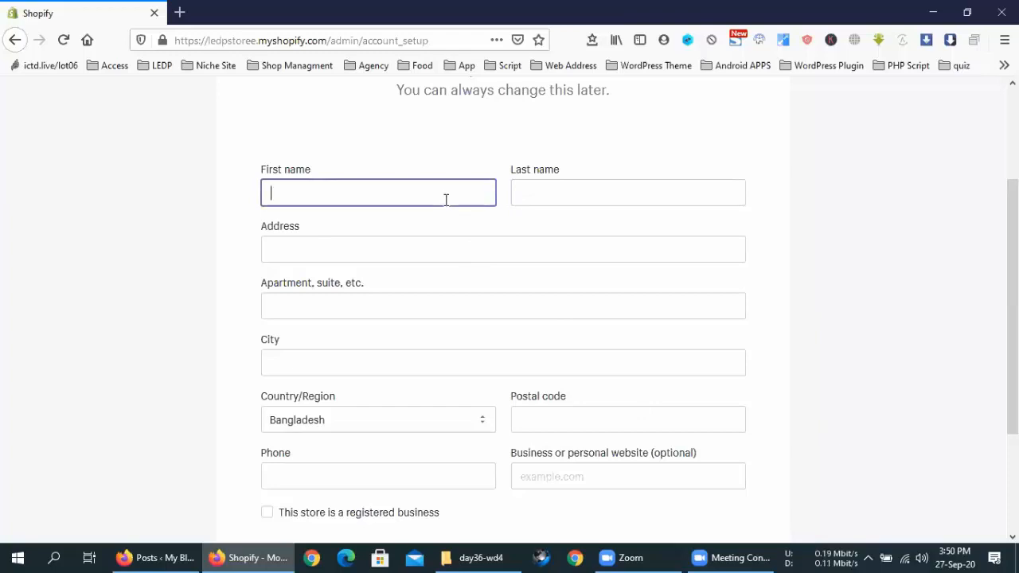
type("Mehedi")
key("Tab")
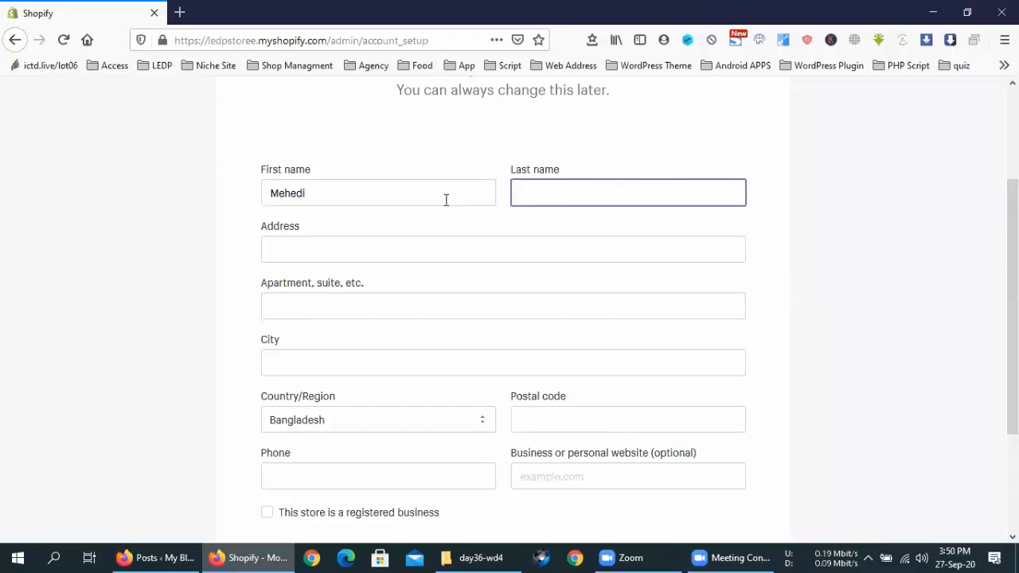
double_click(443, 198)
key("ctrl+c")
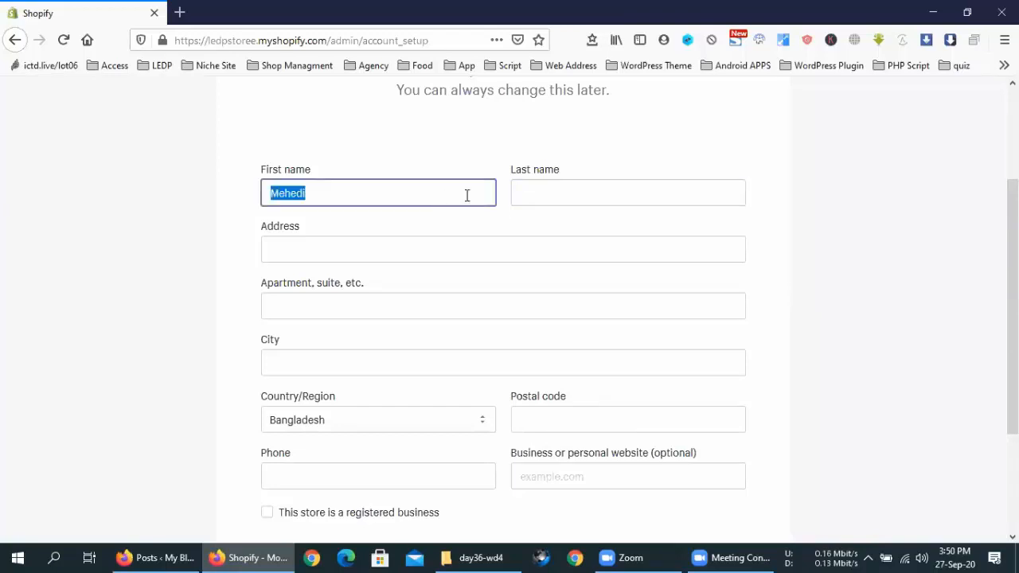
left_click(561, 199)
key("ctrl+v")
Step: Fill in the street address, reuse it for the apartment and city, and enter the postal code
left_click(514, 237)
type("Dhaka")
key("ctrl+a")
key("ctrl+c")
left_click(427, 312)
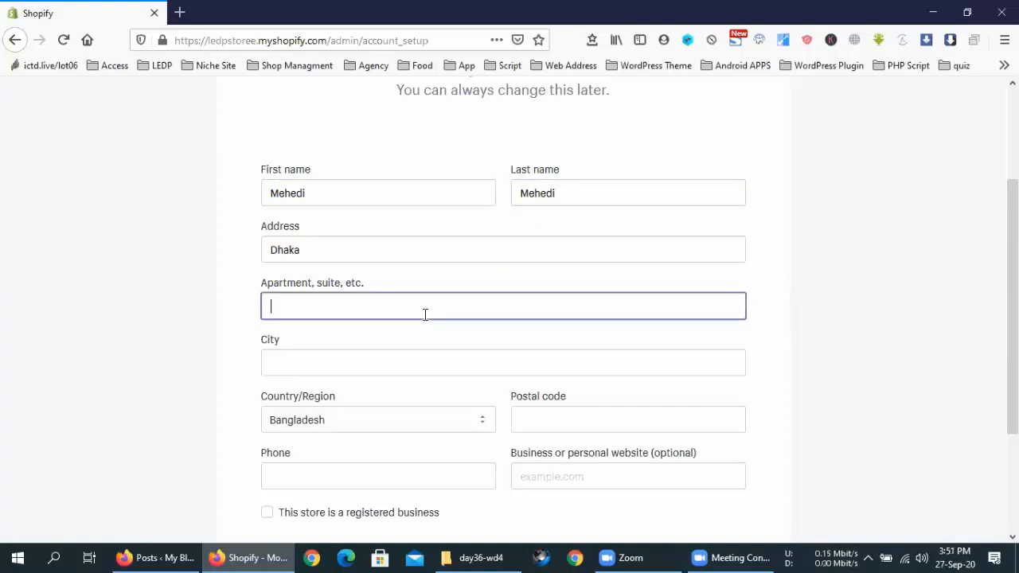
key("ctrl+v")
scroll(441, 329, "down", 2)
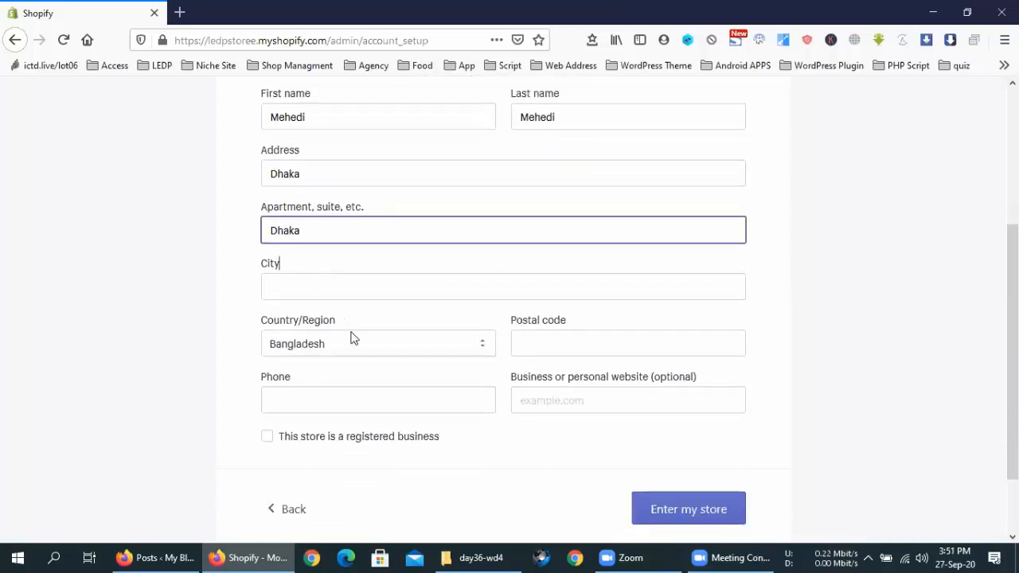
key("Tab")
key("ctrl+v")
left_click(565, 355)
type("1200")
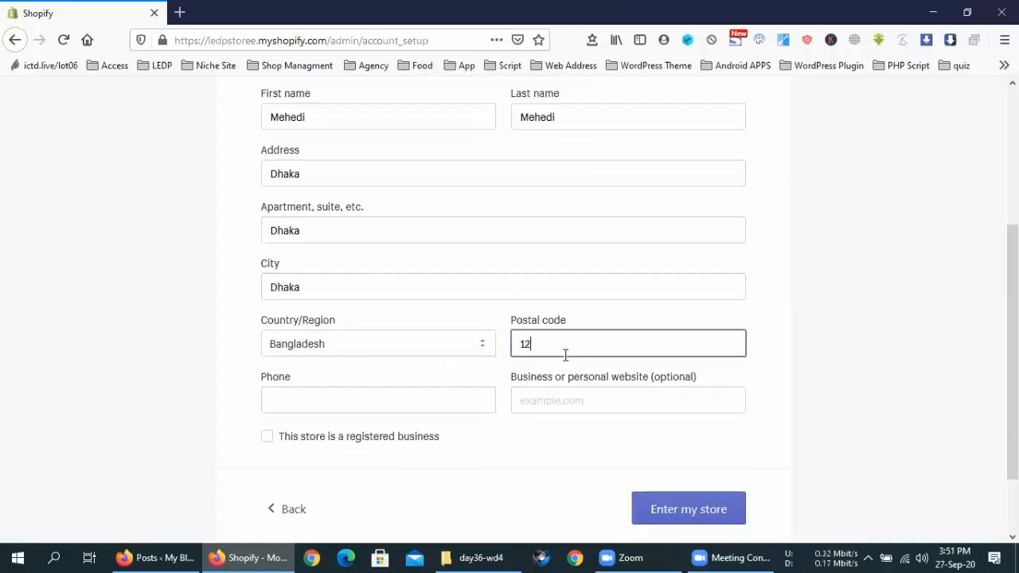
Step: Enter and correct the phone number, mark the store as a registered business, and enter the store
left_click(330, 410)
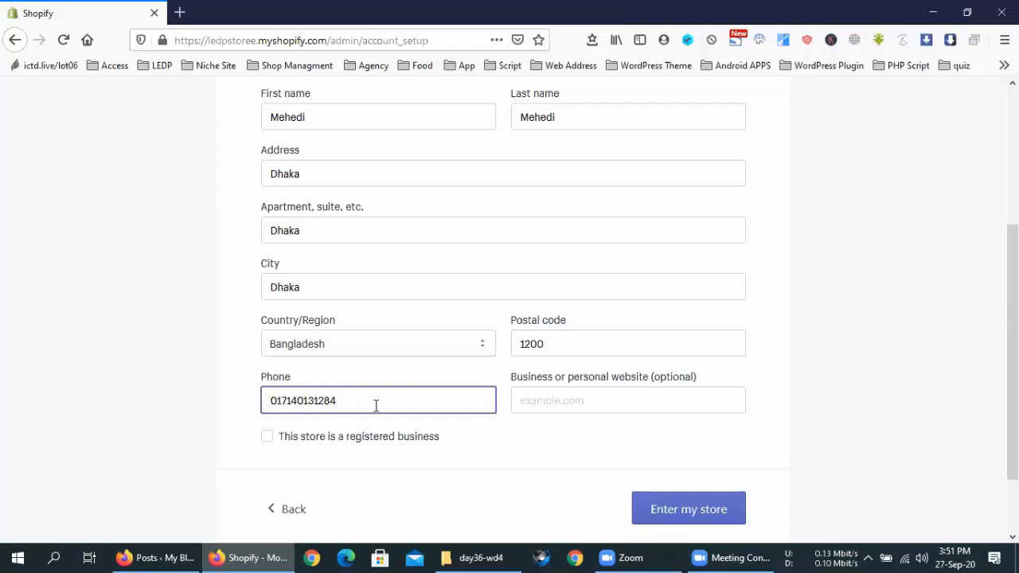
left_click(296, 400)
key("BackSpace")
key("Left")
type("4")
key("Delete")
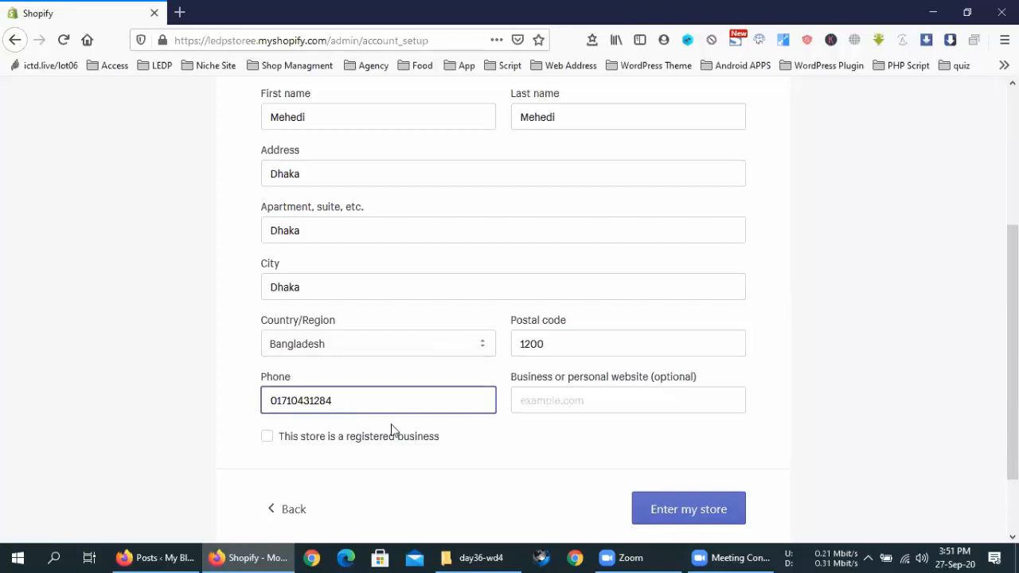
left_click(337, 441)
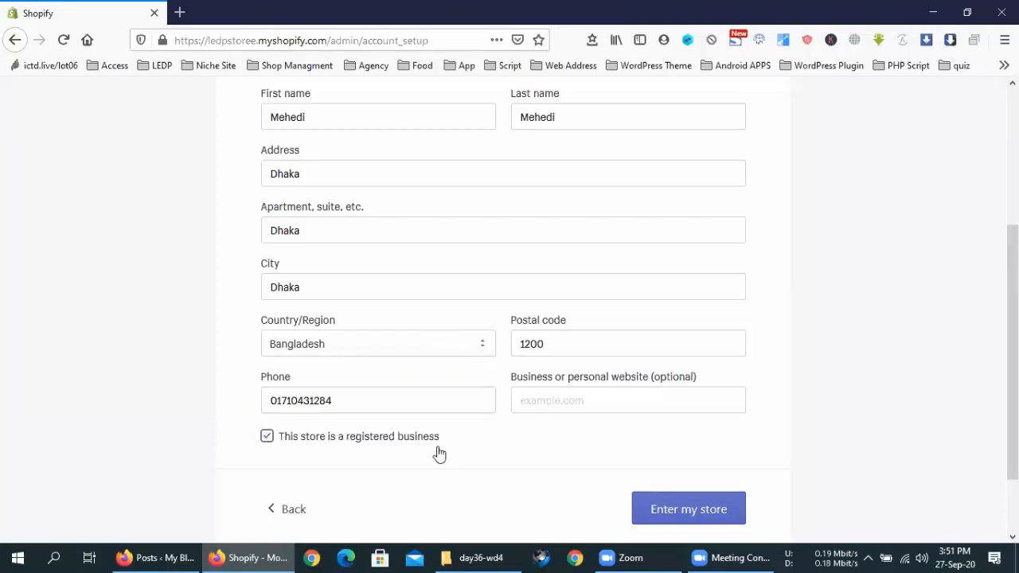
left_click(686, 508)
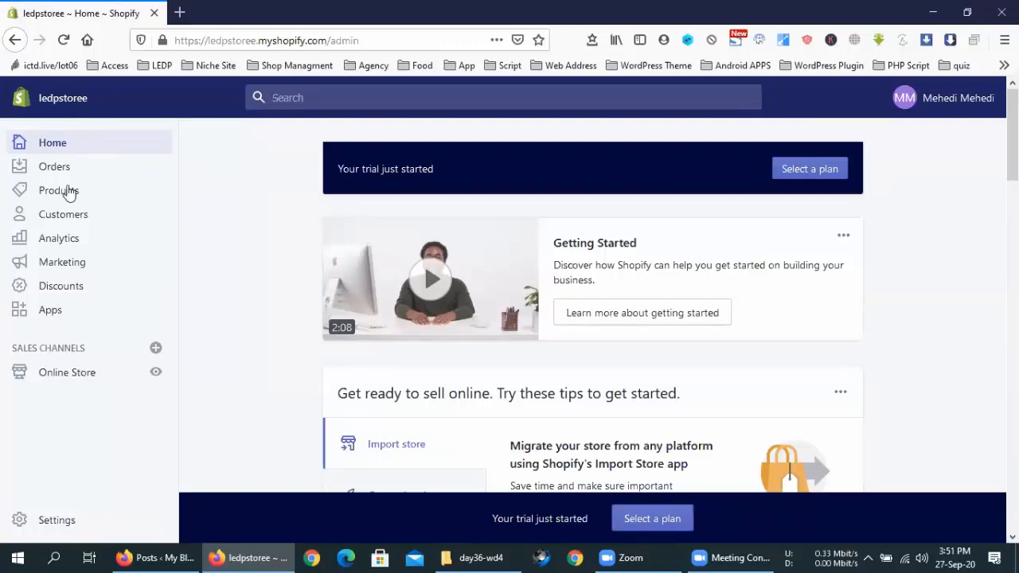
Step: Open Online Store and look over the Themes page with the current Debut theme
left_click(71, 376)
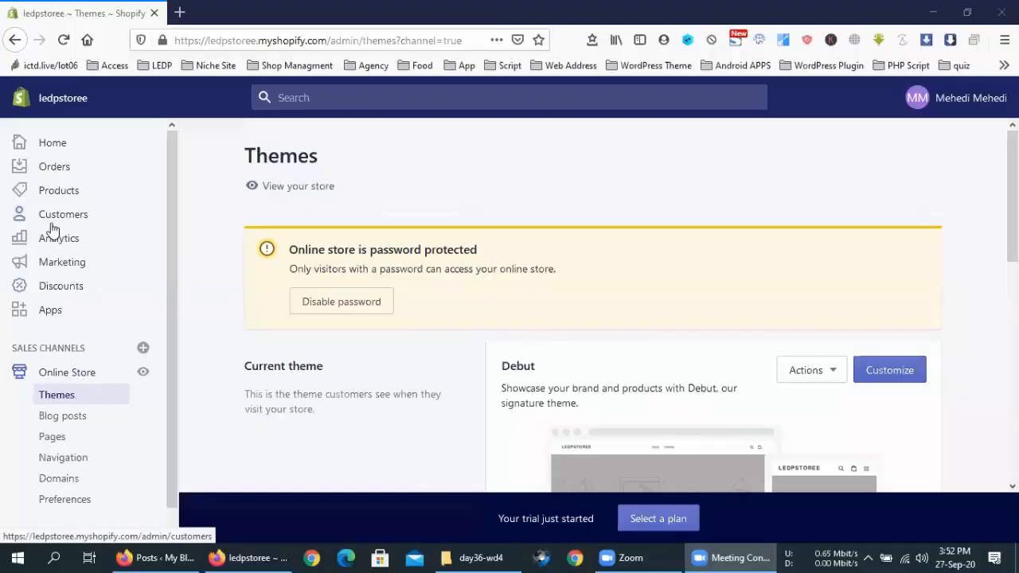
scroll(52, 230, "down", 1)
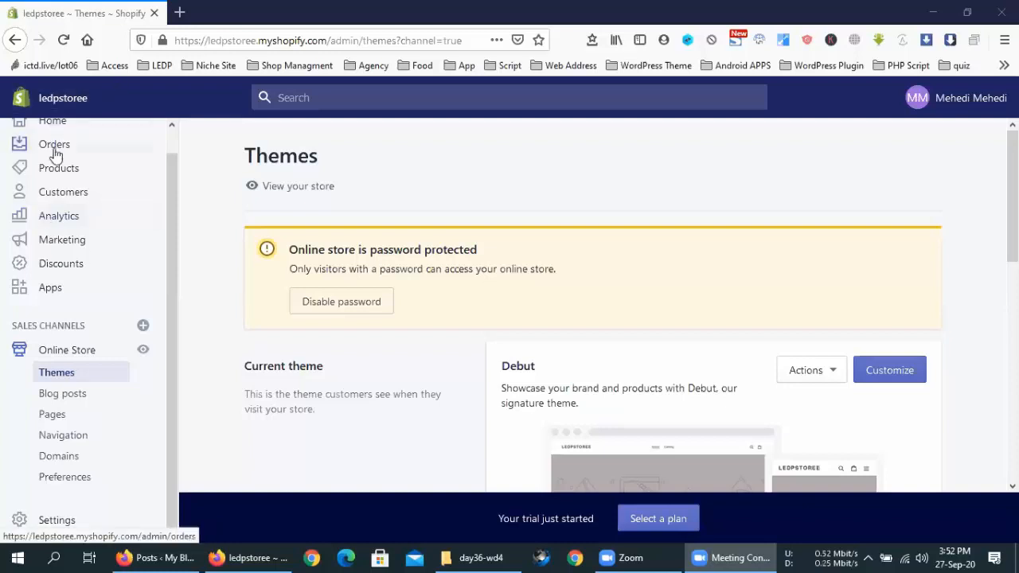
scroll(46, 159, "up", 1)
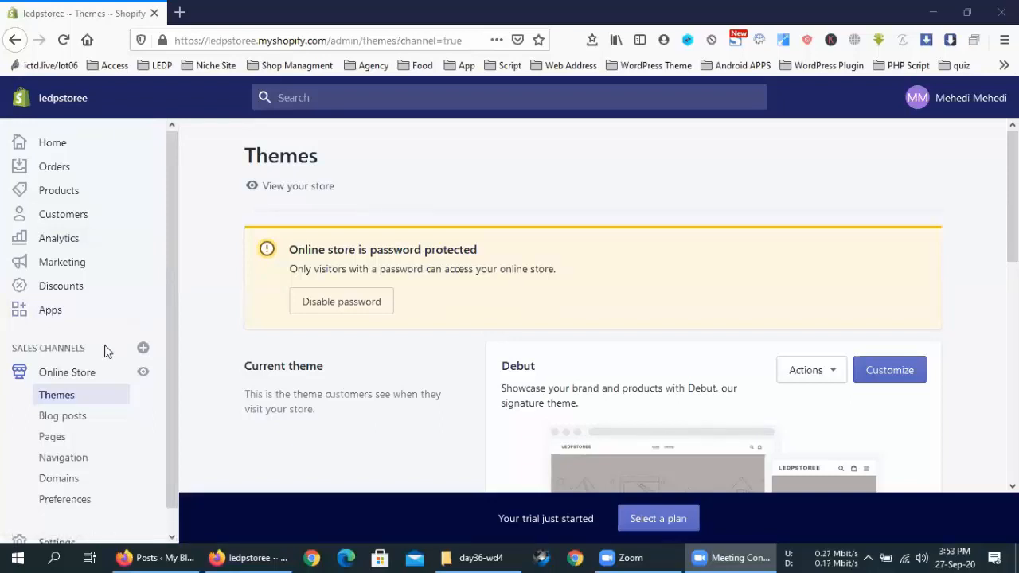
Step: Go to Apps, where Import store is the only installed app
left_click(50, 312)
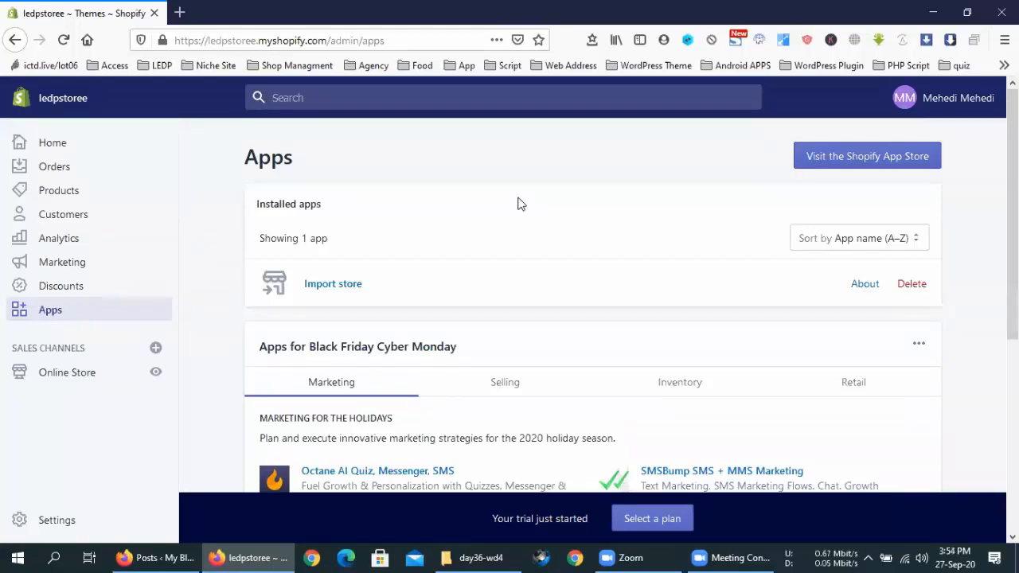
Step: Check the meeting window, then visit the Shopify App Store from the Apps page
left_click(729, 557)
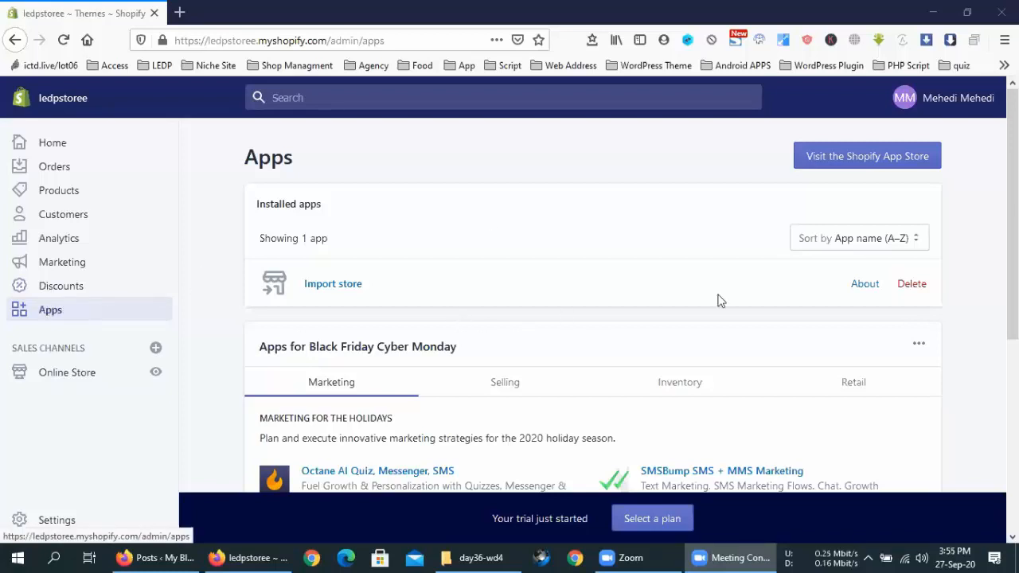
left_click(856, 166)
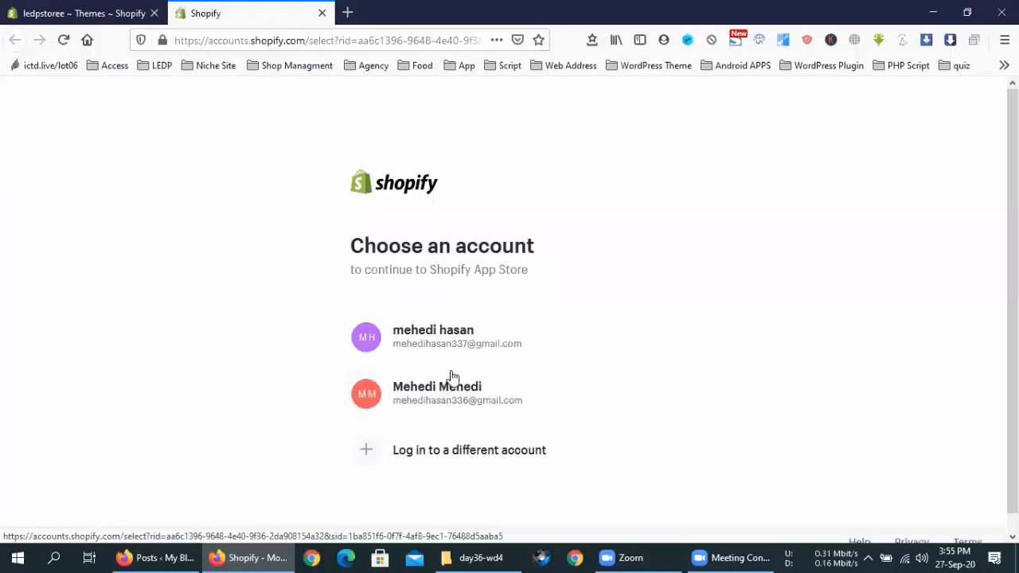
Step: Continue to the App Store with the store account and go back to the admin Apps tab
left_click(479, 399)
left_click(58, 10)
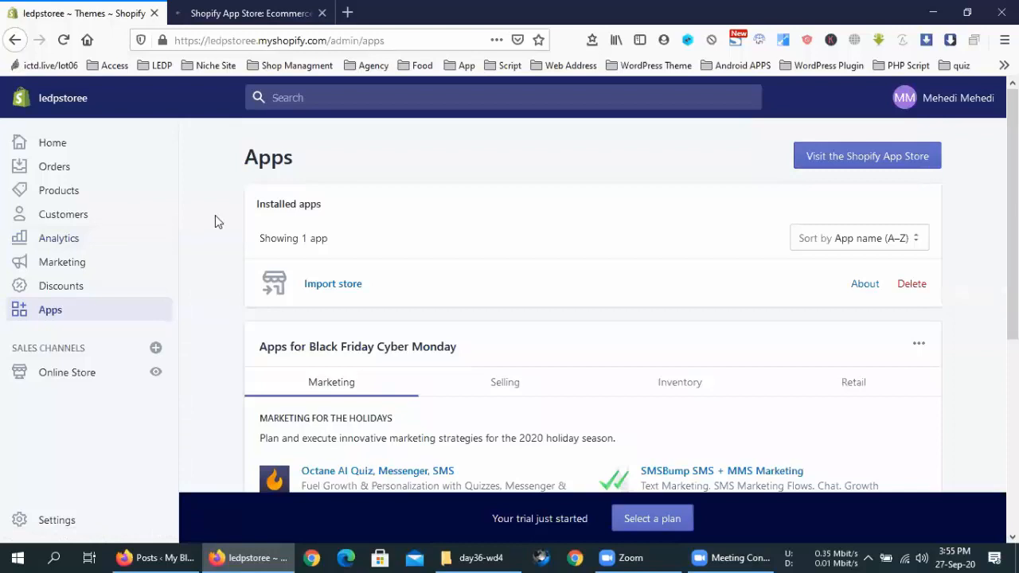
Step: Browse the App Store's featured collections, dismiss the COVID-19 banner, and check the Wi-Fi connections
left_click(251, 13)
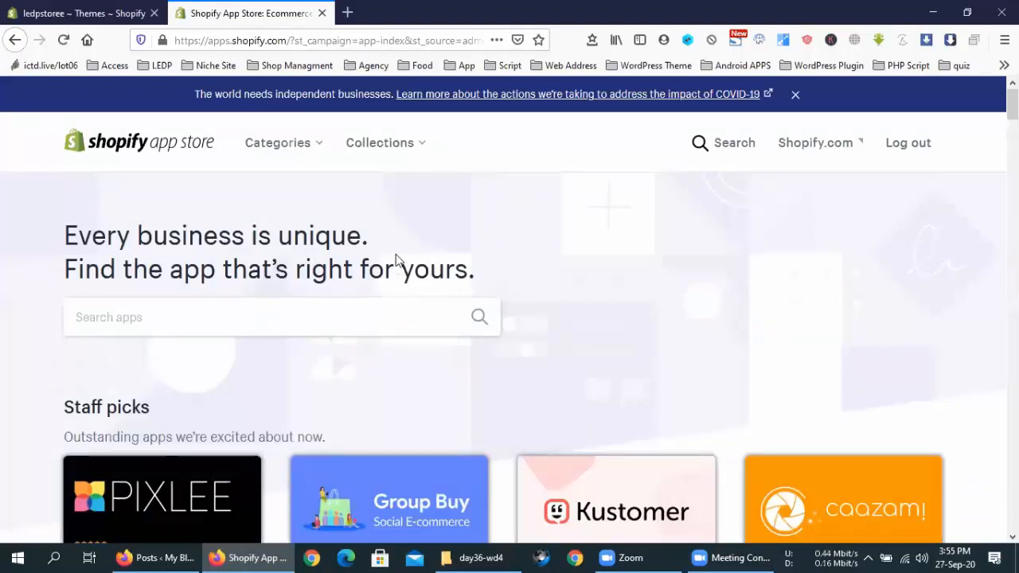
left_click(380, 411)
scroll(381, 412, "down", 5)
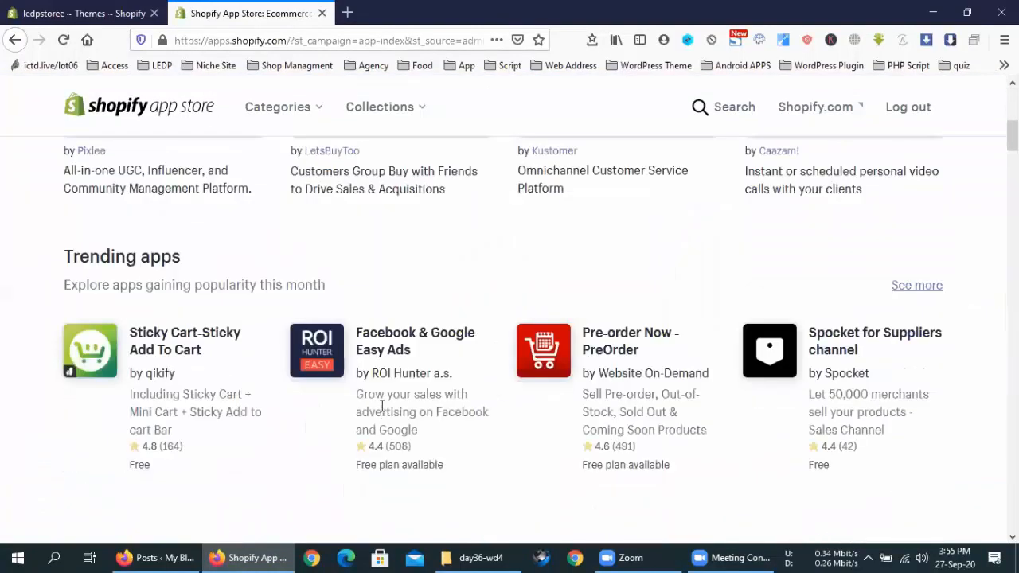
scroll(381, 412, "down", 6)
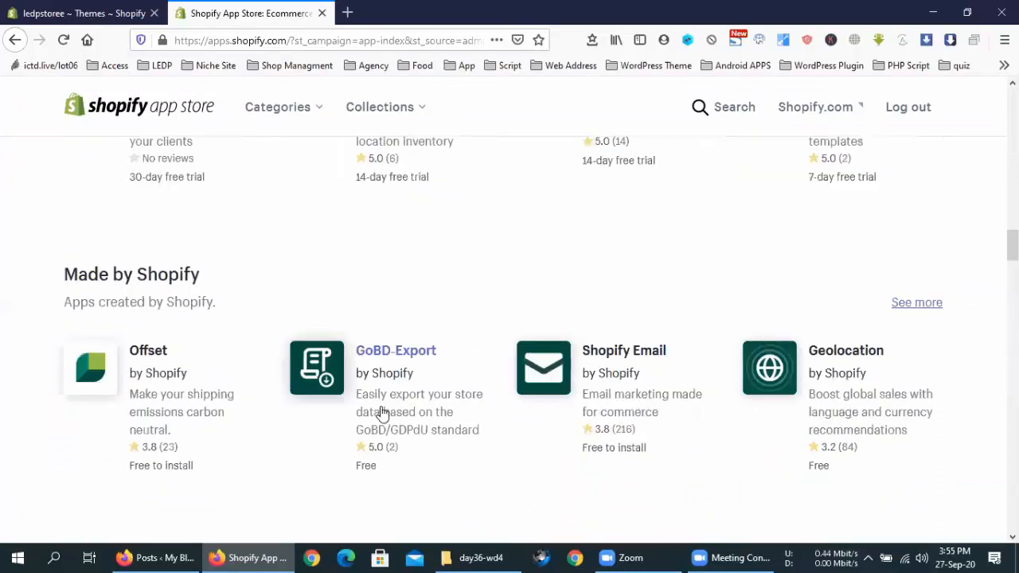
scroll(380, 412, "down", 5)
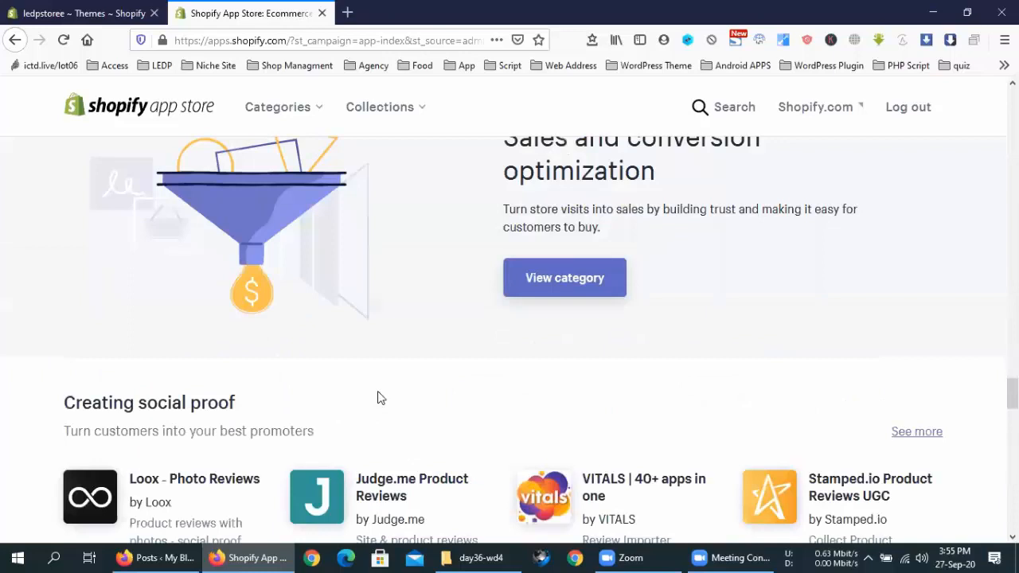
scroll(381, 398, "up", 5)
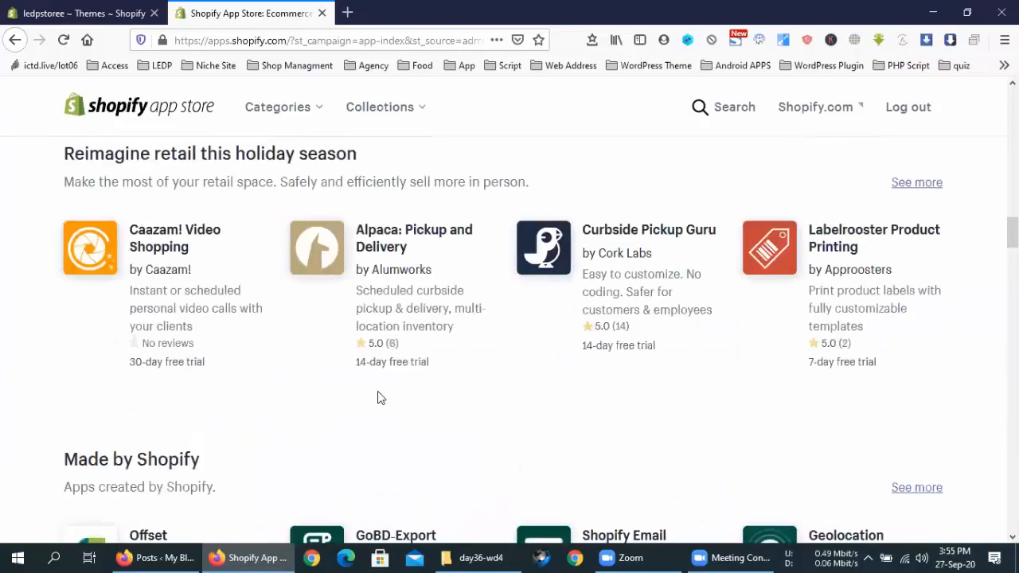
scroll(381, 398, "up", 5)
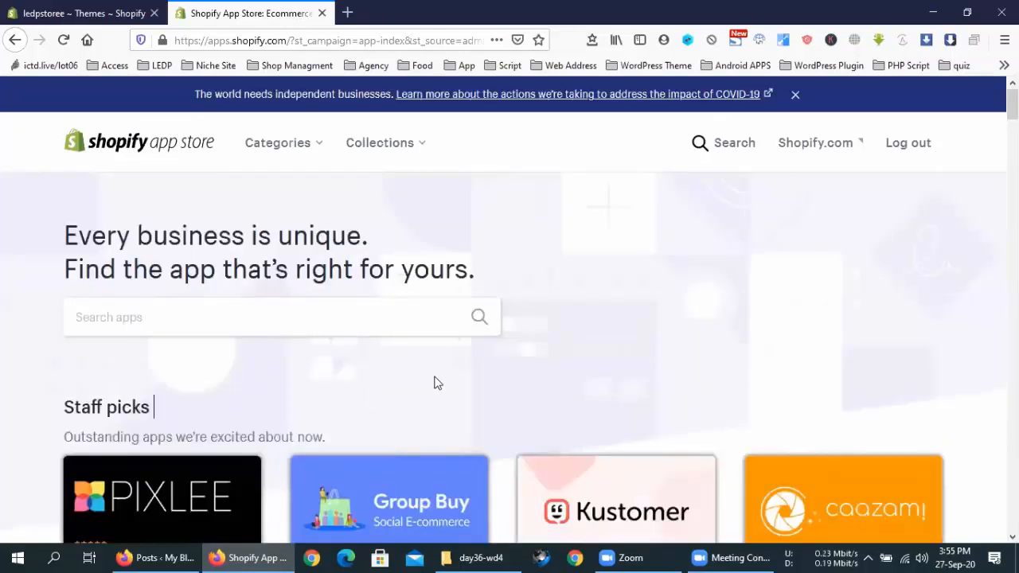
left_click(795, 94)
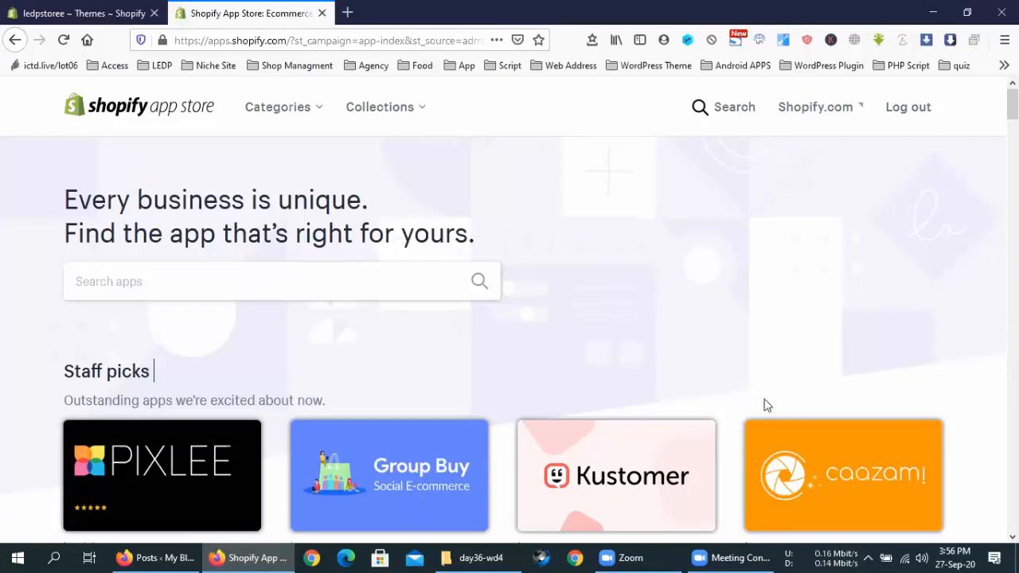
left_click(908, 558)
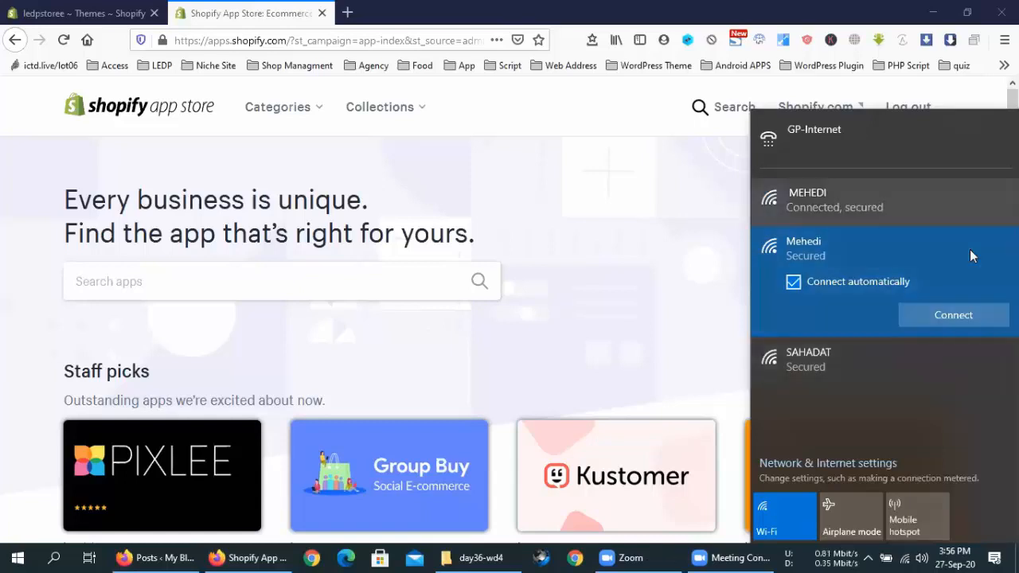
left_click(533, 165)
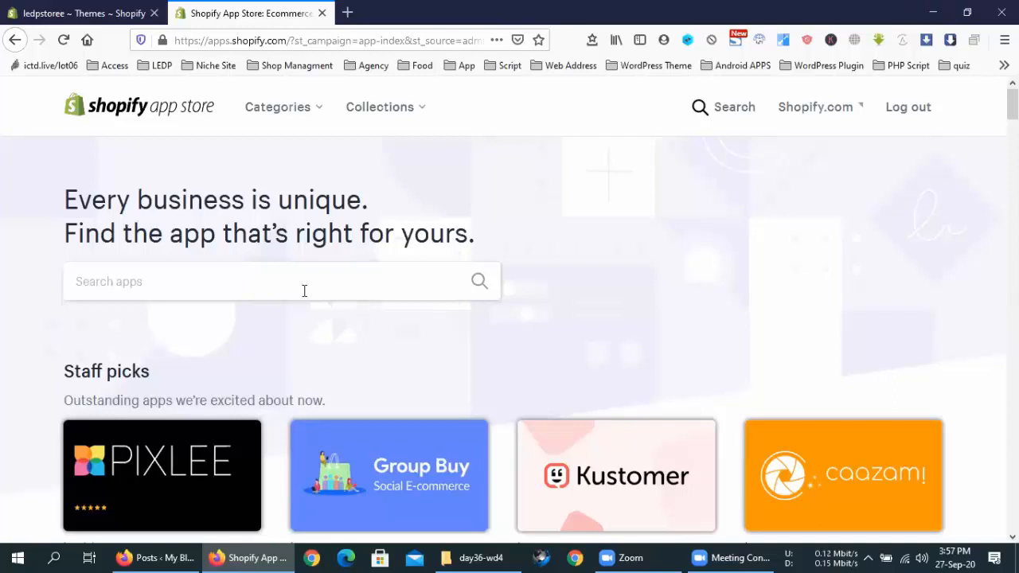
Step: Scroll through Staff picks and Trending apps, then close the App Store tab with Ctrl+W
scroll(335, 341, "down", 4)
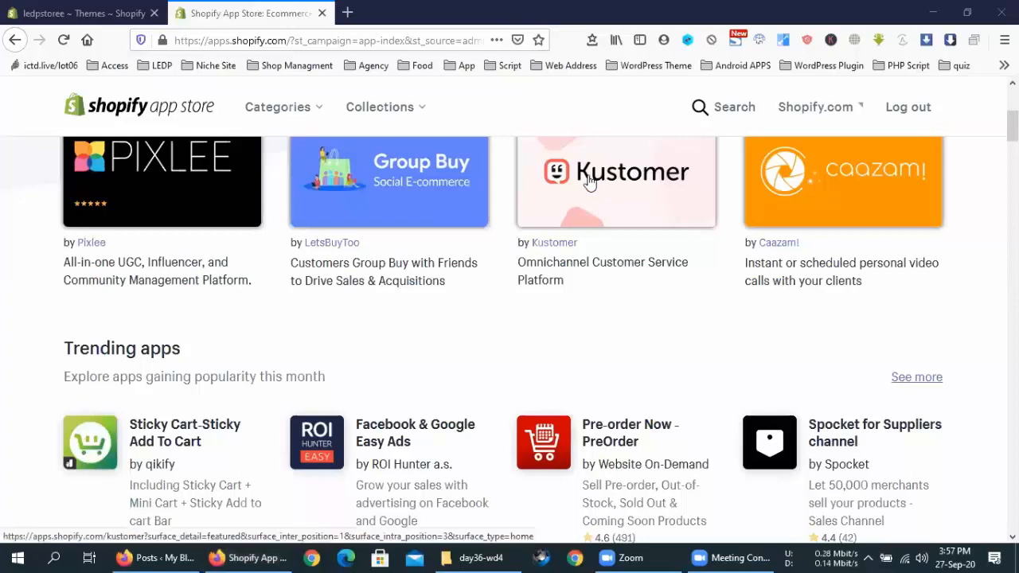
scroll(715, 269, "up", 1)
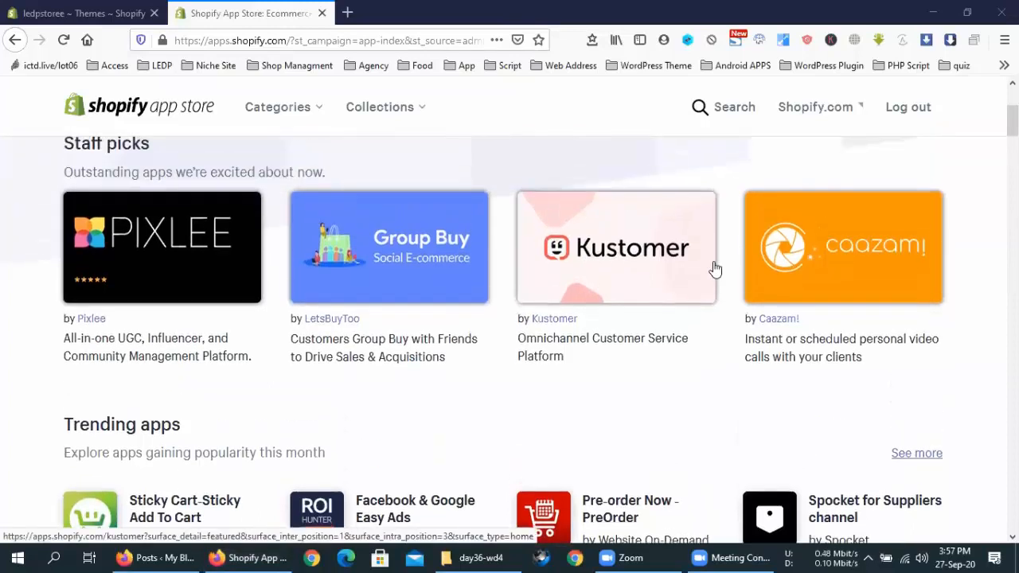
scroll(715, 269, "down", 2)
scroll(715, 270, "down", 1)
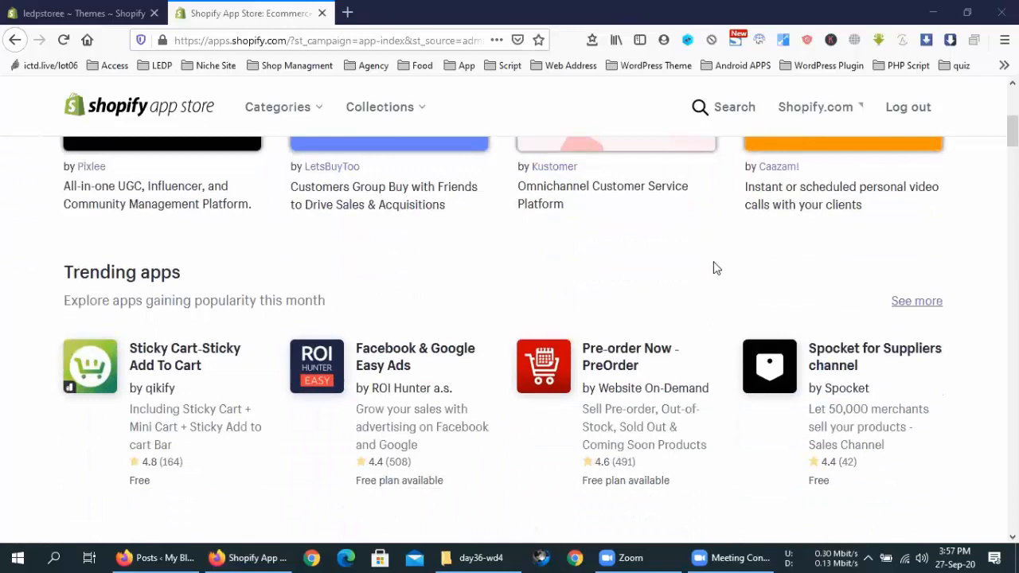
scroll(715, 269, "up", 1)
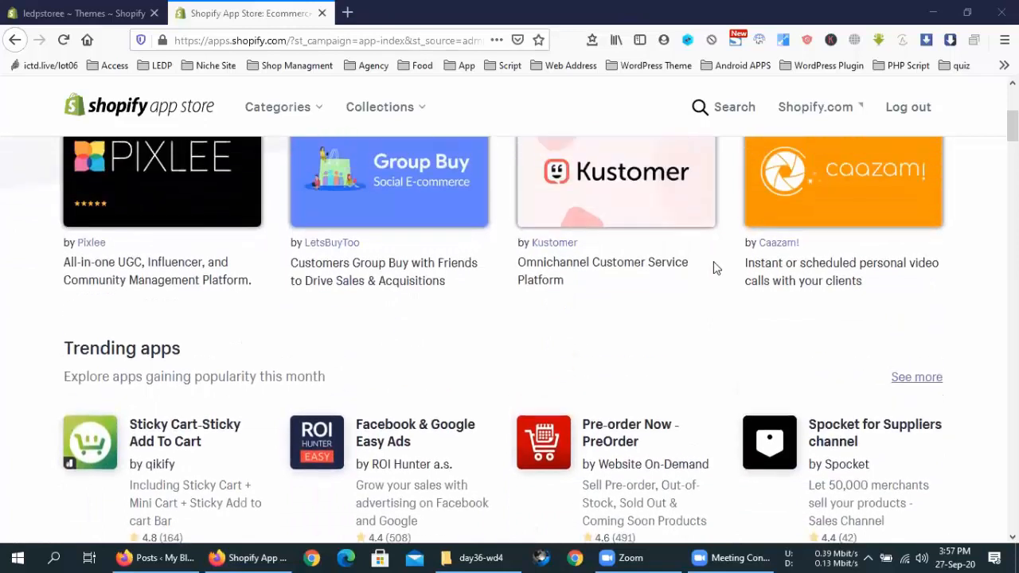
scroll(715, 269, "down", 1)
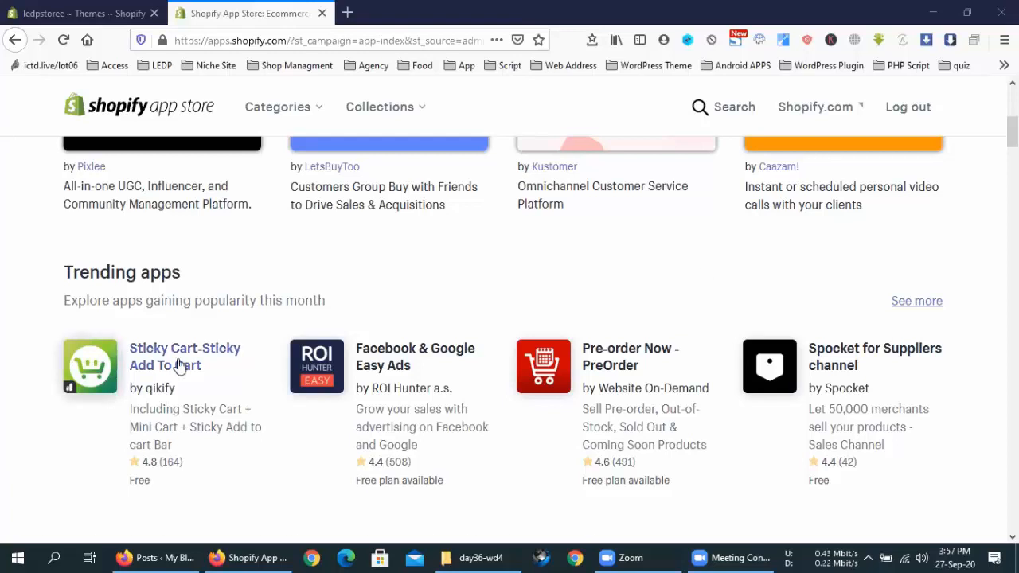
scroll(177, 368, "down", 8)
scroll(178, 366, "down", 5)
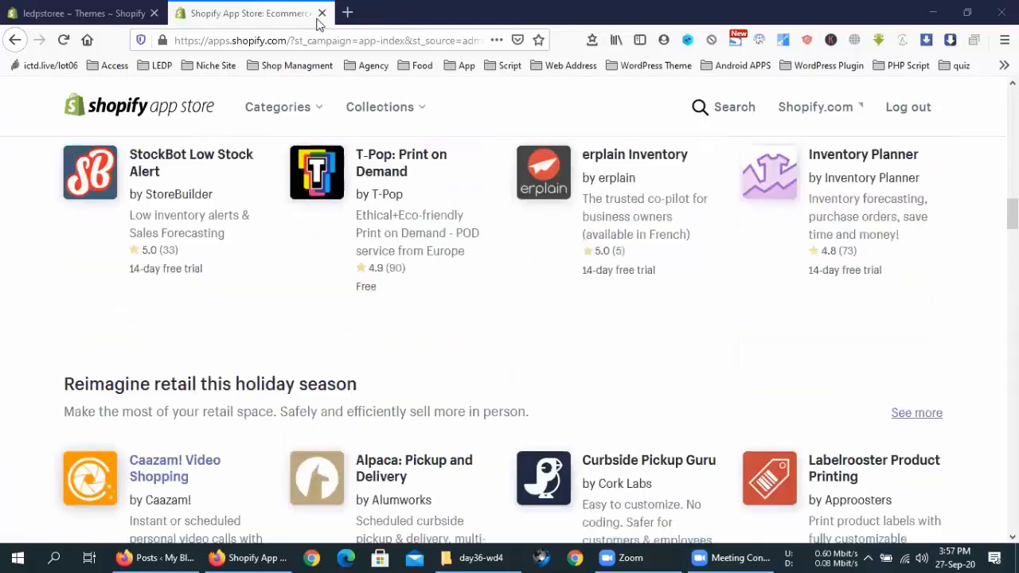
scroll(351, 274, "up", 3)
key("ctrl+w")
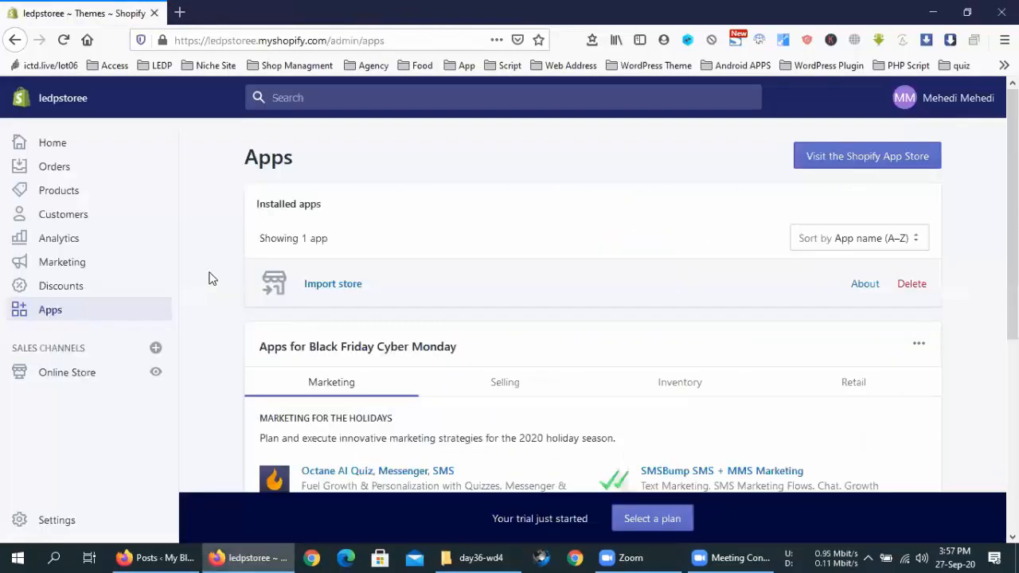
Step: Reopen the Online Store Themes page and select the store's web address in the address bar
left_click(82, 384)
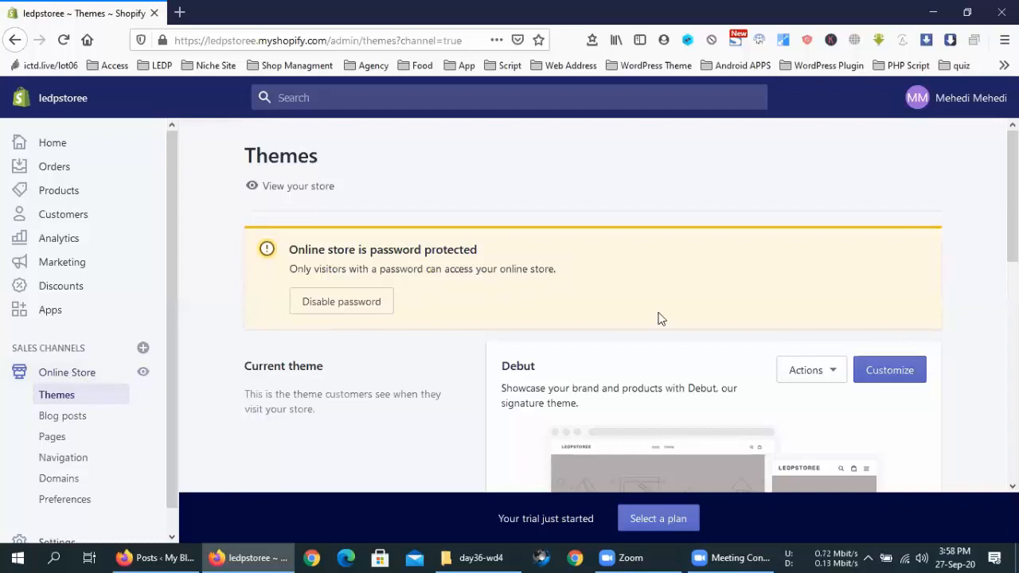
scroll(661, 319, "down", 3)
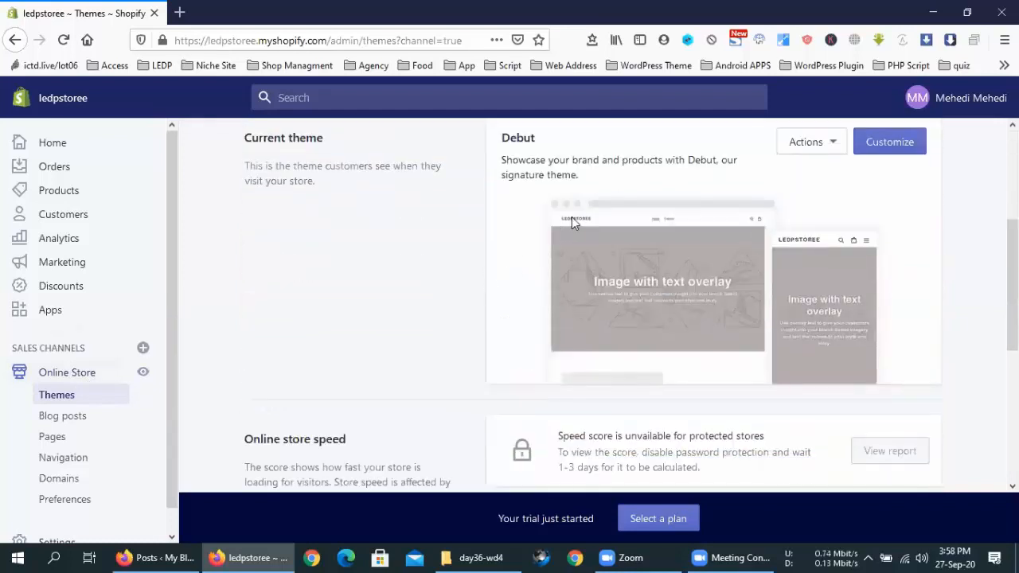
left_click_drag(325, 40, 174, 40)
Step: Copy the store address and load the ledpstoree storefront in a new browser tab
right_click(233, 42)
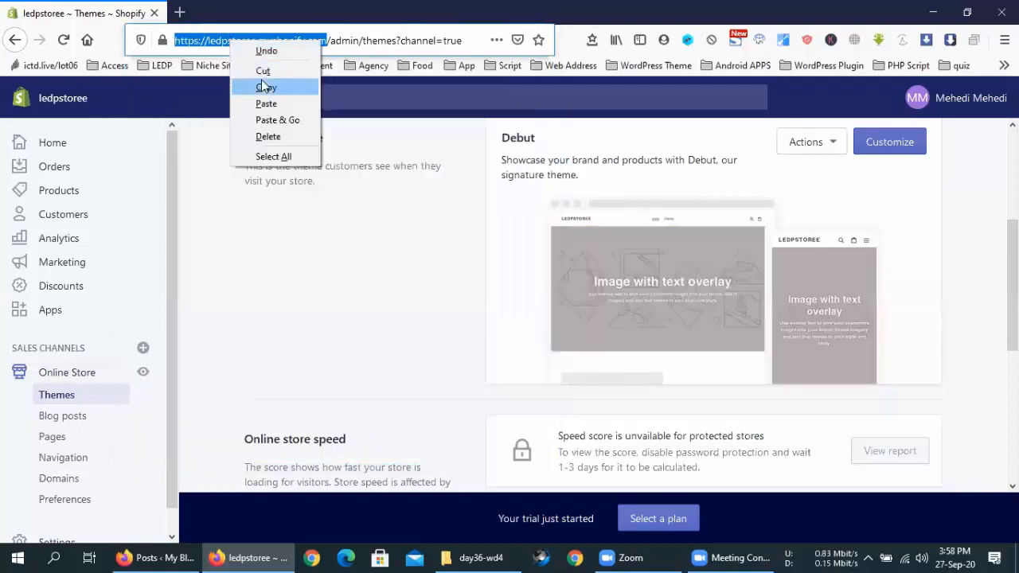
left_click(265, 86)
left_click(389, 152)
key("ctrl+t")
key("ctrl+v")
key("Return")
Step: Compare the Themes admin page with the storefront, scrolling each, and end on the storefront
key("ctrl+shift+Tab")
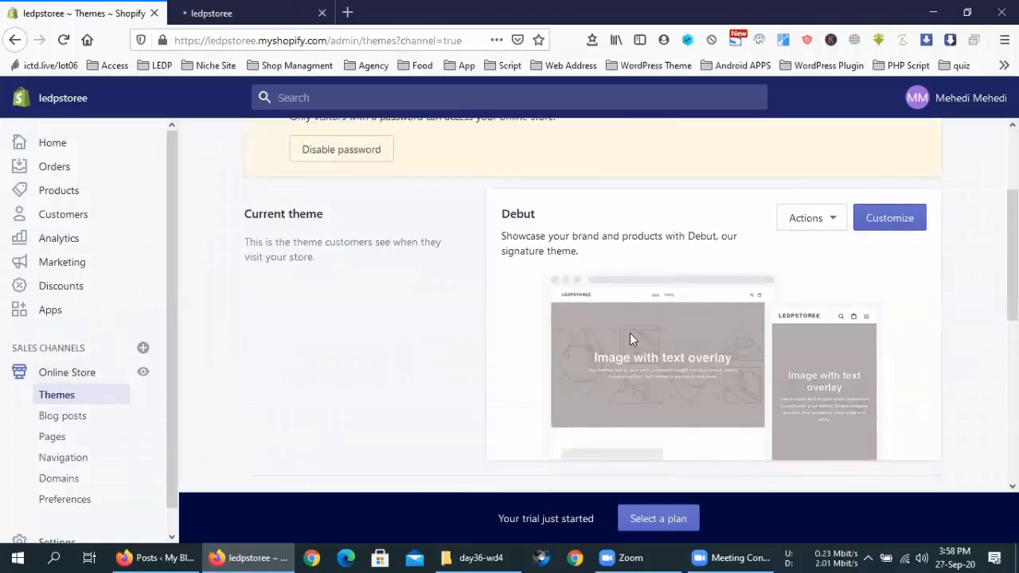
left_click(215, 9)
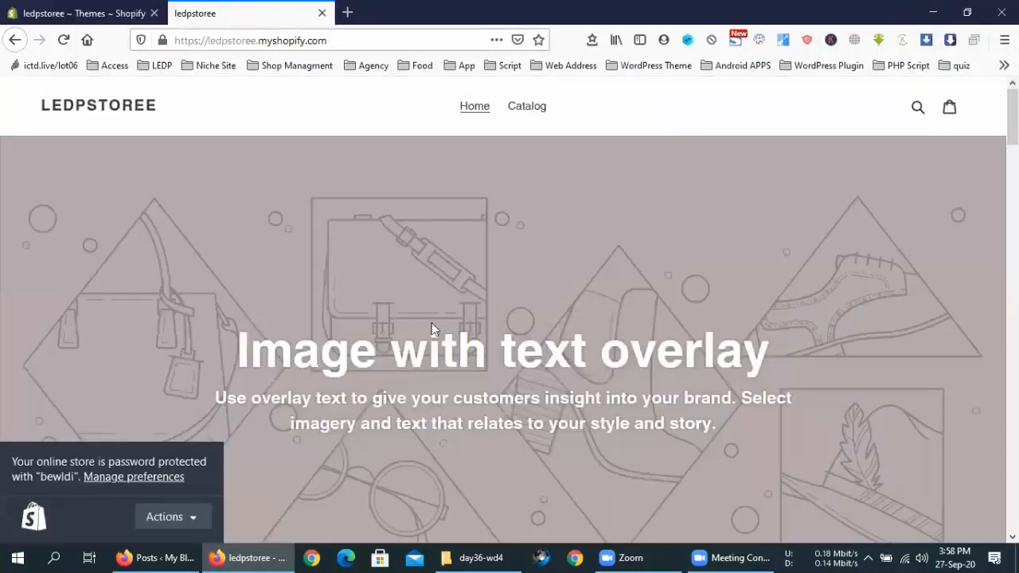
scroll(470, 373, "down", 10)
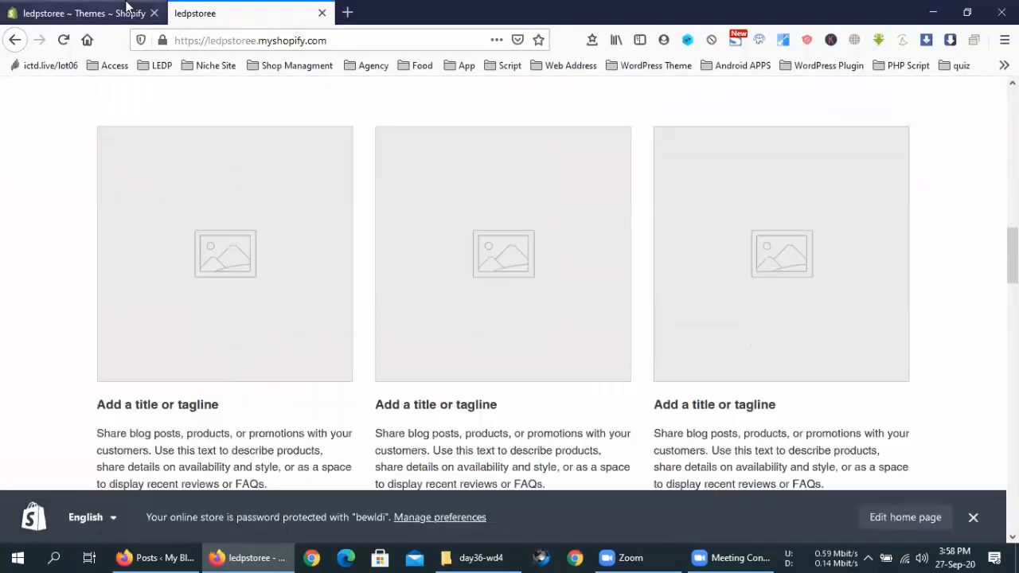
key("ctrl+shift+Tab")
scroll(338, 353, "down", 4)
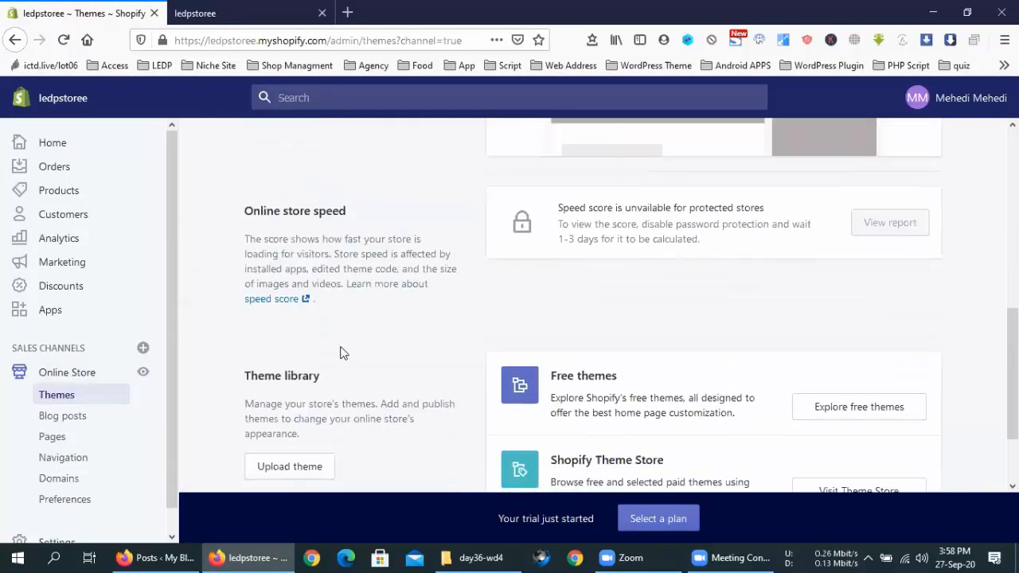
scroll(345, 353, "down", 1)
left_click_drag(232, 302, 364, 312)
left_click(369, 412)
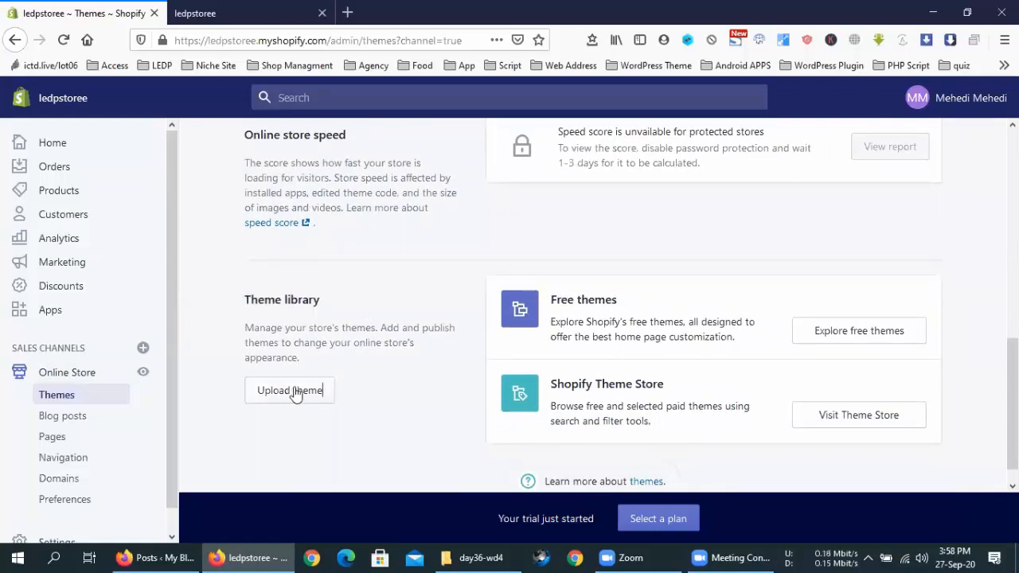
left_click(258, 6)
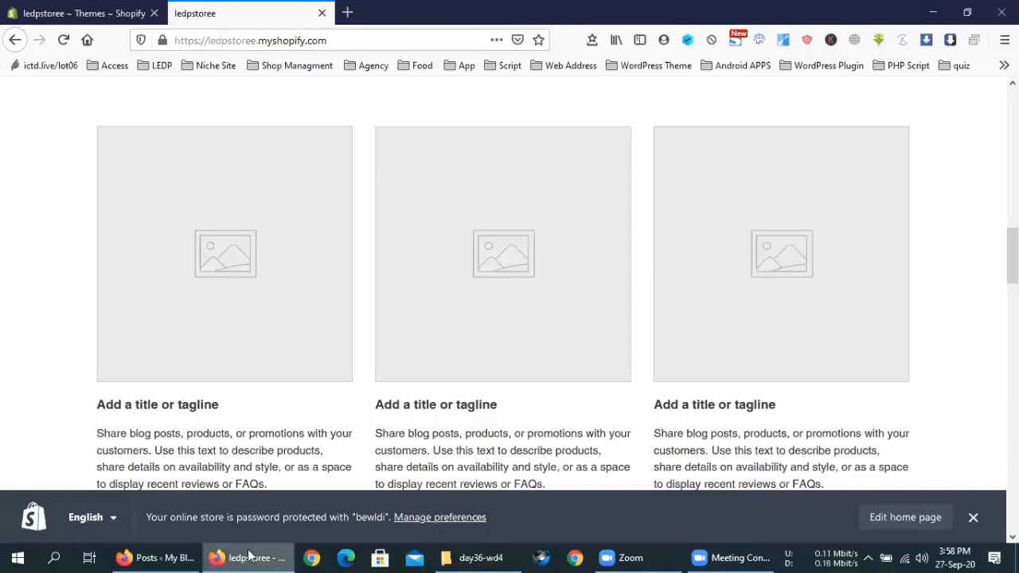
Step: Reload the 'Elementor | post' editor tab, then return to the Shopify window
left_click(131, 558)
left_click(466, 10)
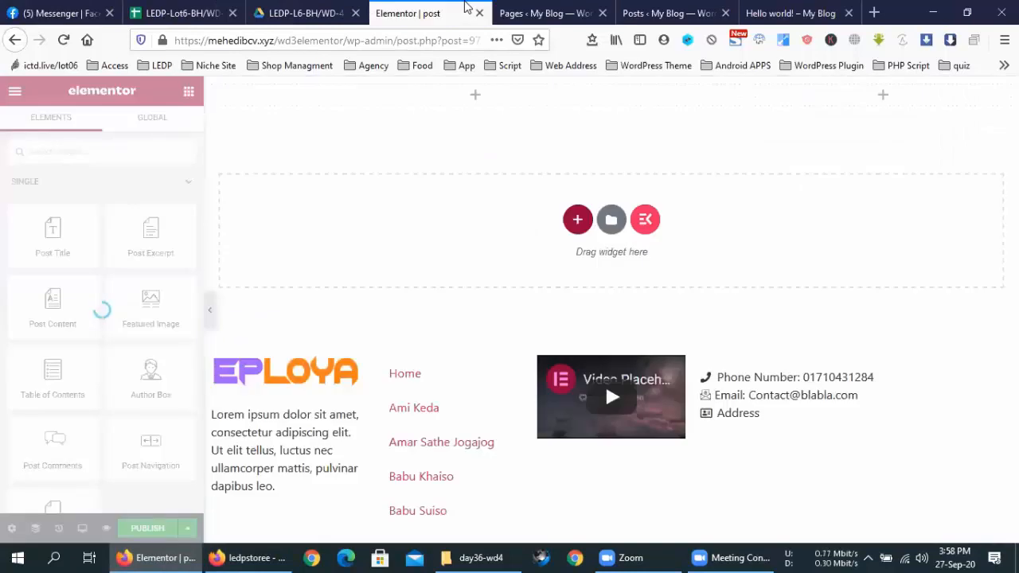
left_click(64, 40)
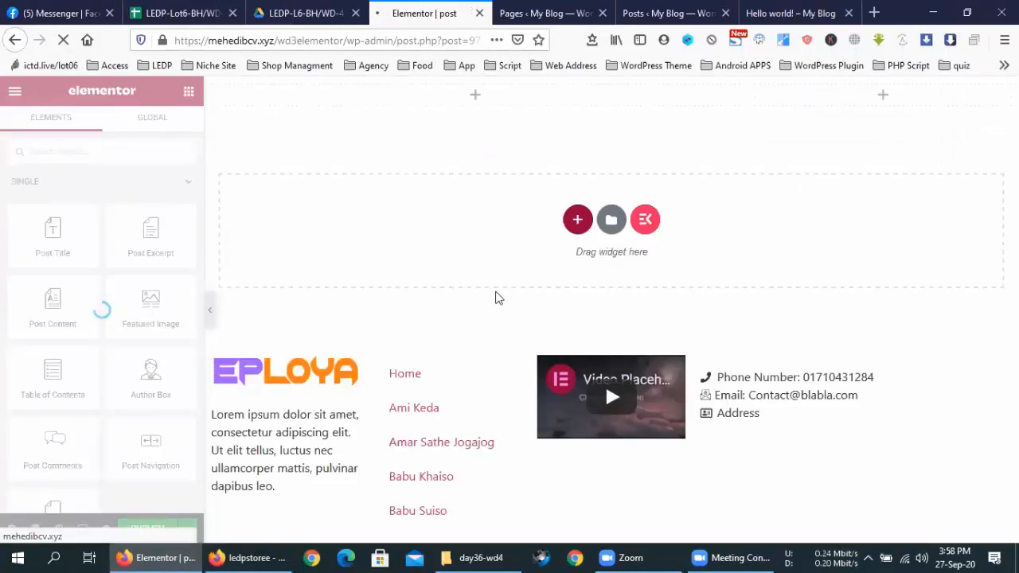
key("alt+Tab")
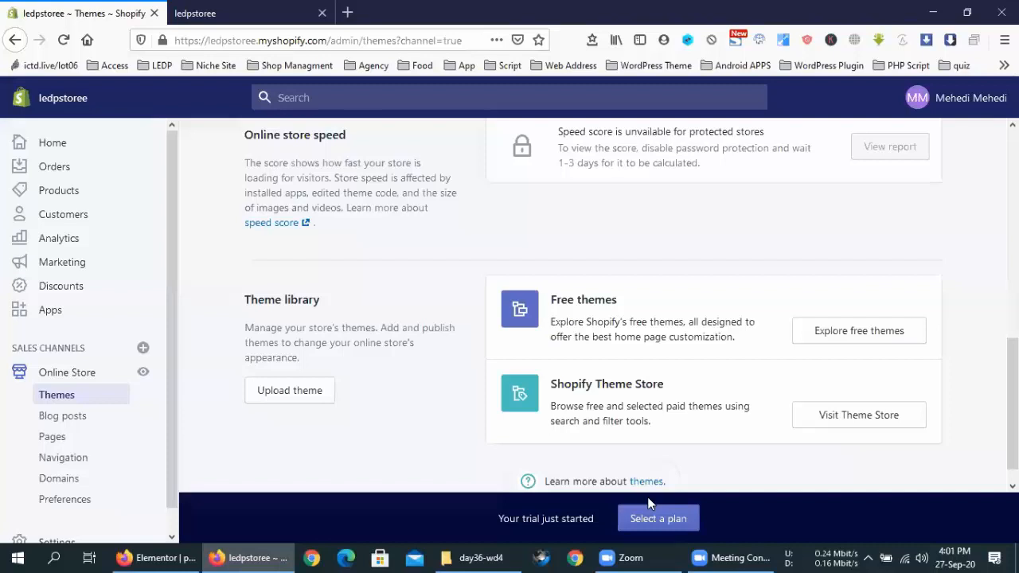
Step: Scroll the Themes admin page back up to the password notice and Debut theme
scroll(301, 317, "up", 10)
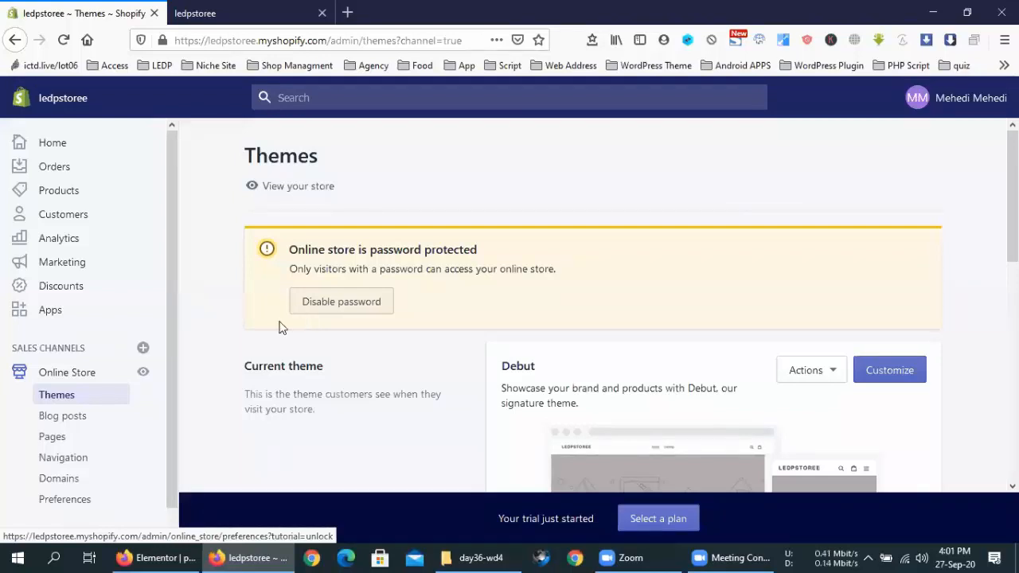
Step: Launch Customize on the current Debut theme card to open its theme editor
triple_click(458, 251)
left_click(538, 278)
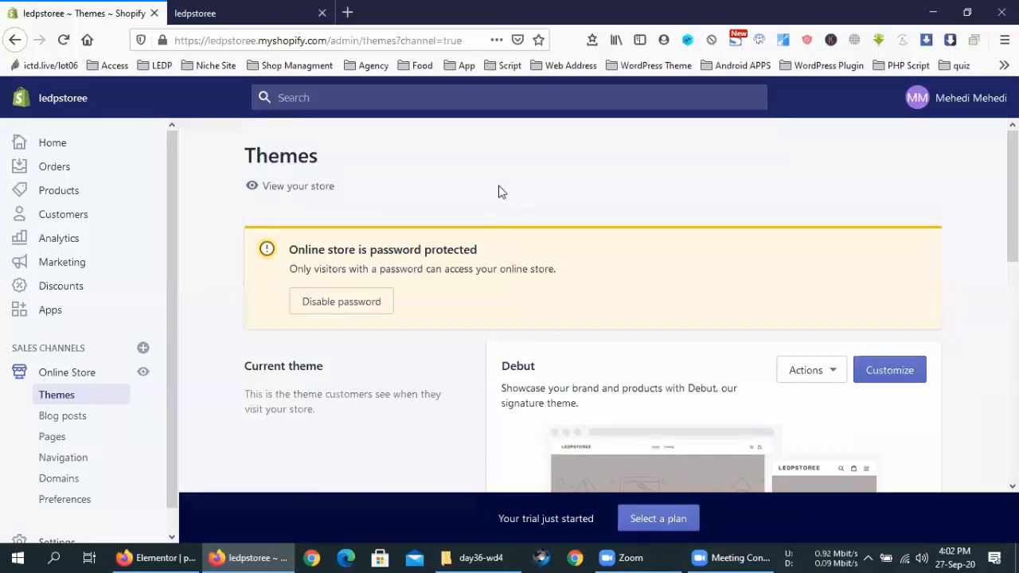
left_click(587, 245)
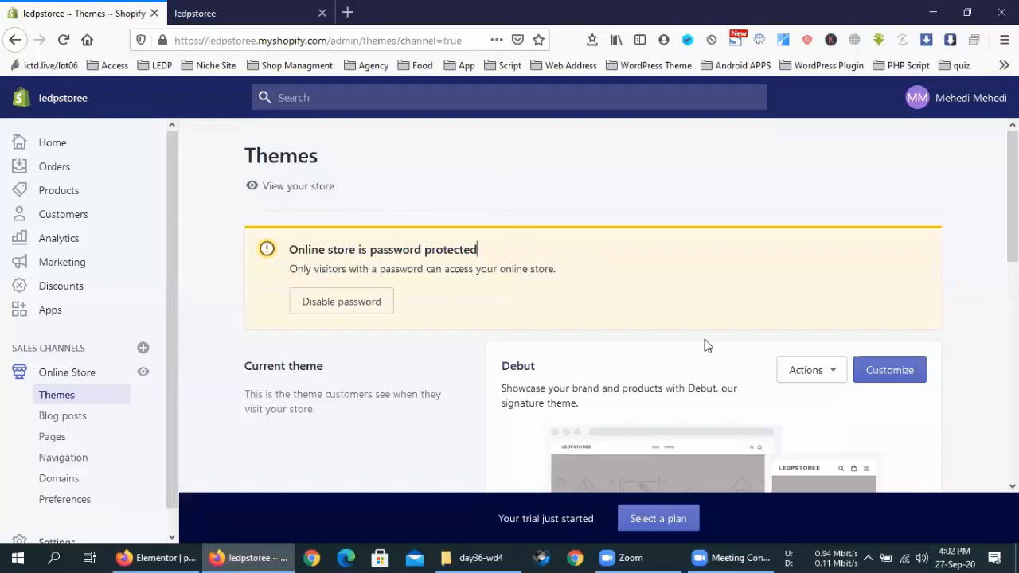
left_click(897, 375)
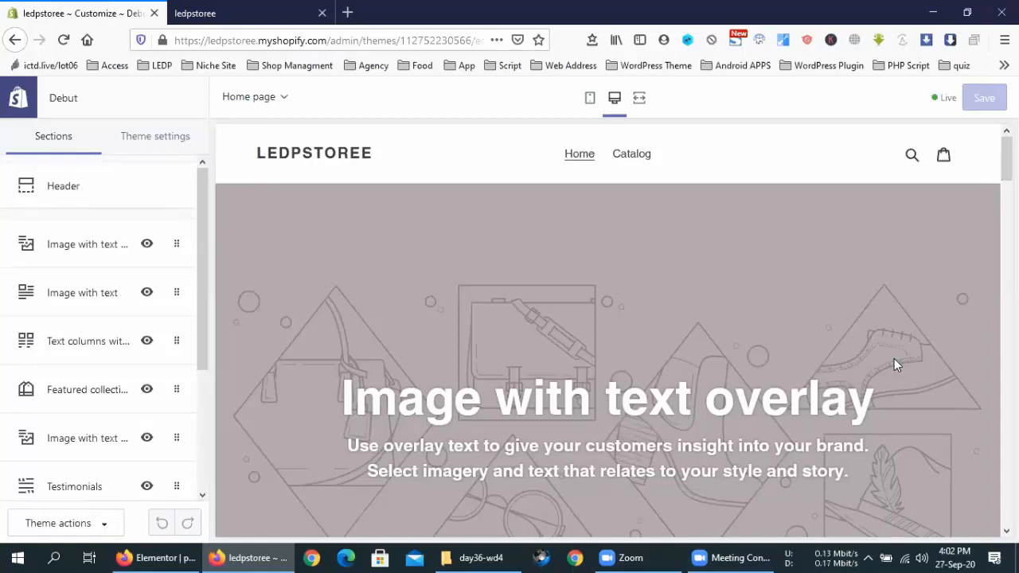
scroll(78, 300, "down", 2)
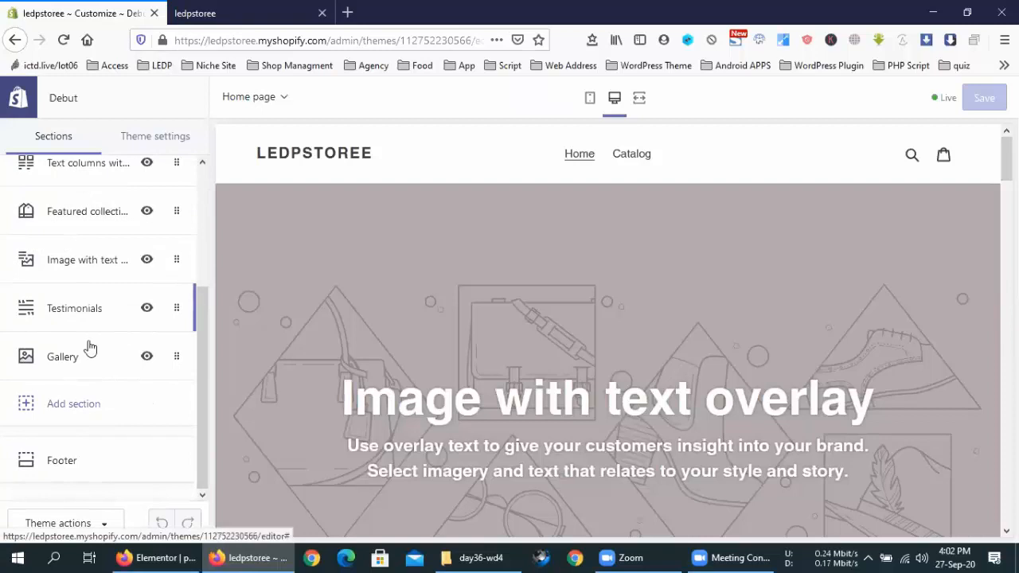
scroll(88, 419, "up", 3)
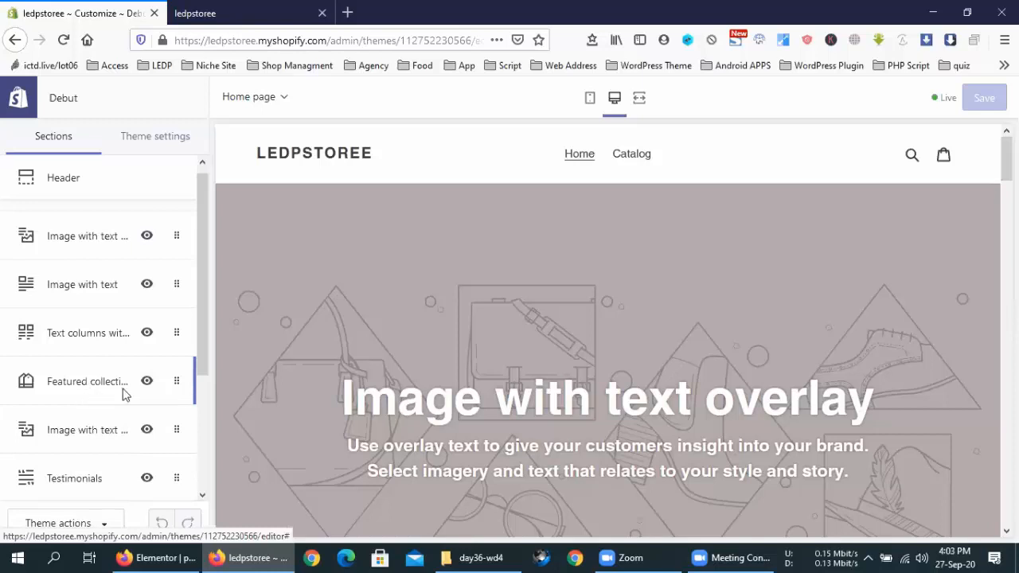
scroll(502, 398, "down", 7)
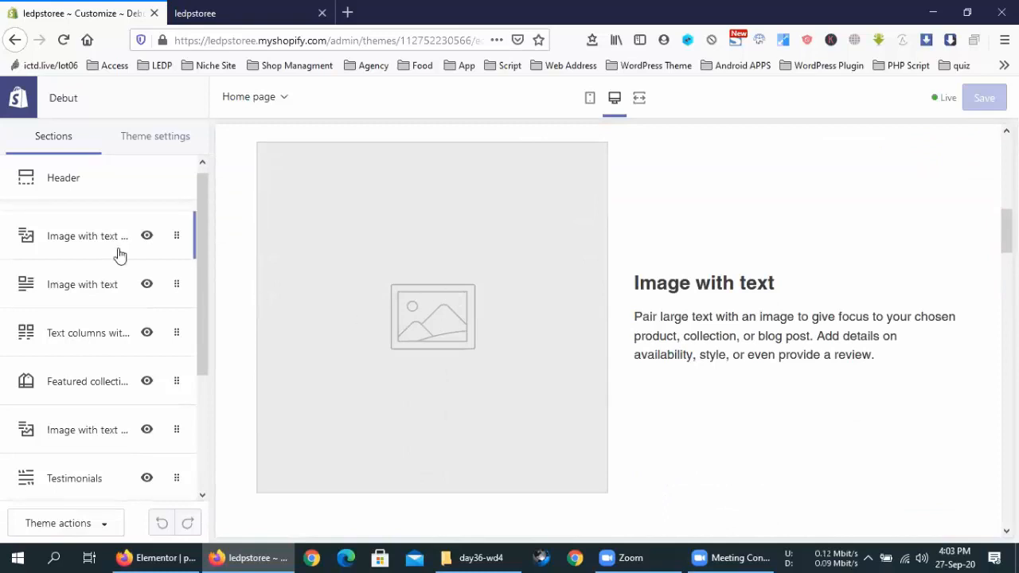
Step: Give the Image with text overlay banner the desert photo from Staff Favorites free images
left_click(93, 248)
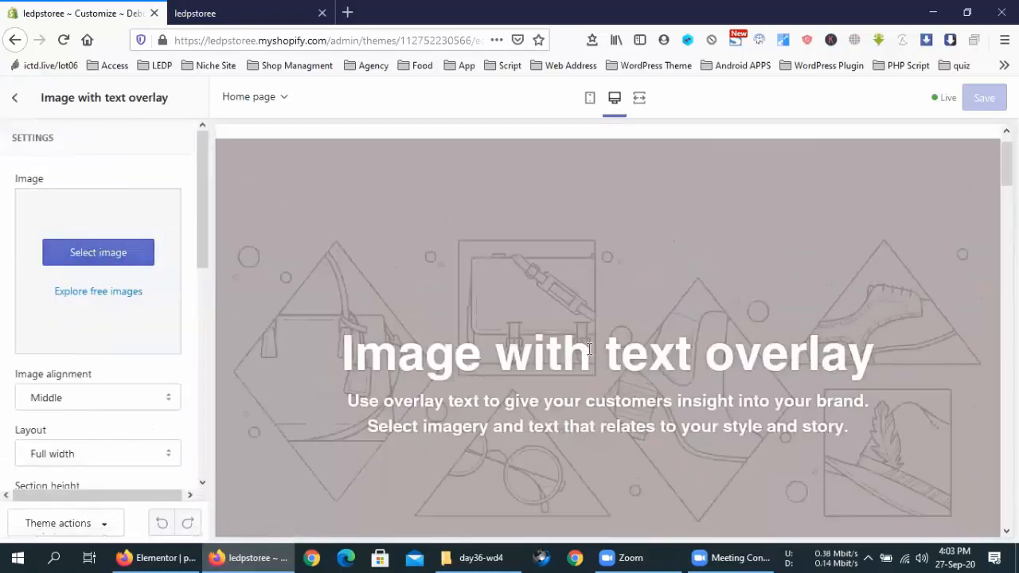
left_click(129, 259)
left_click(155, 136)
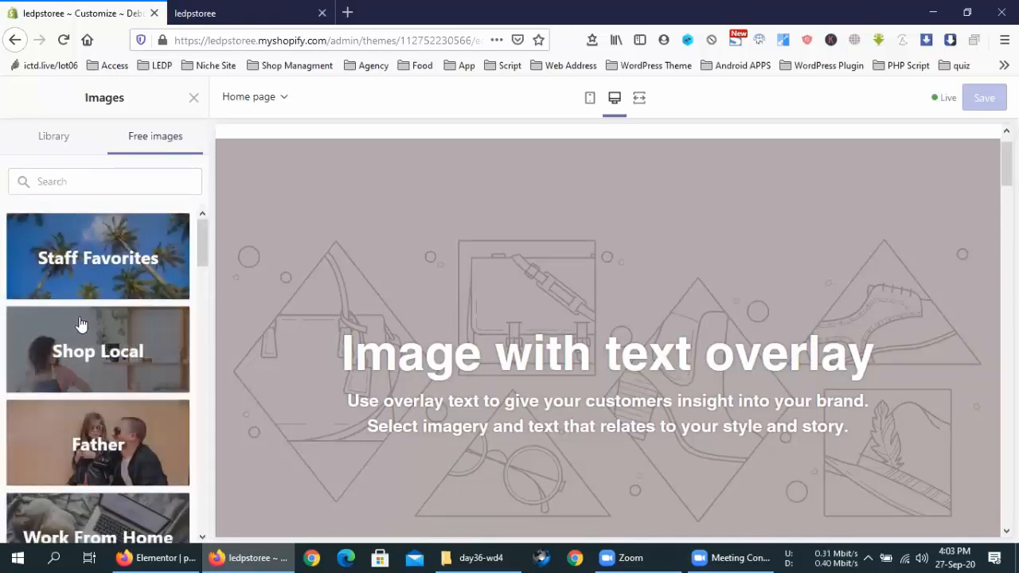
left_click(84, 264)
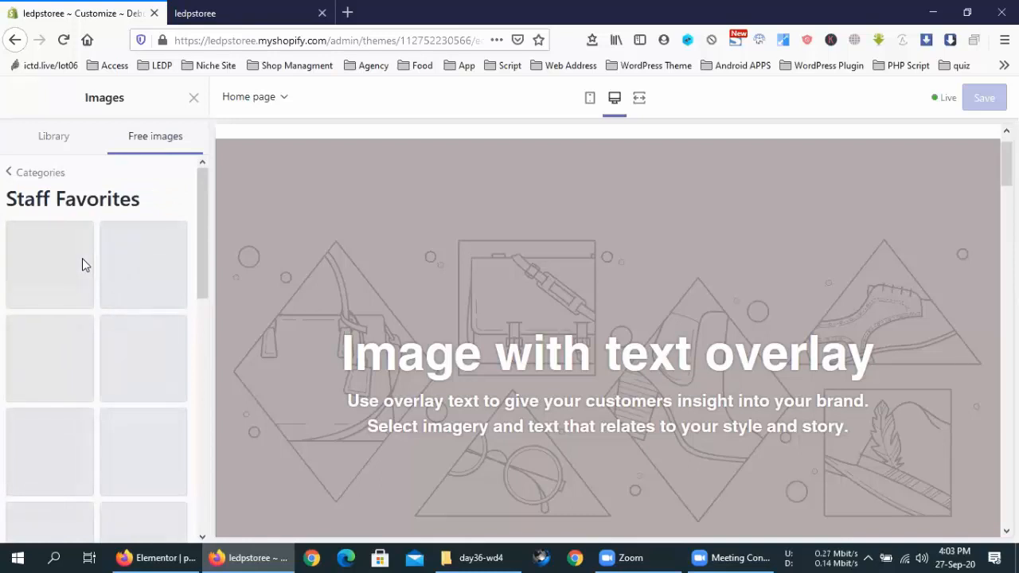
left_click(130, 266)
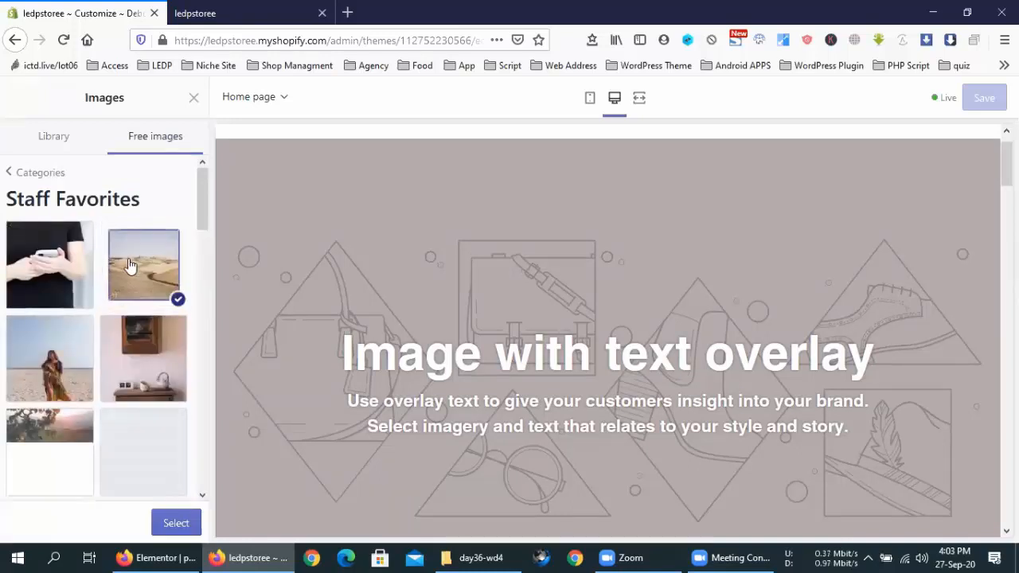
left_click(176, 524)
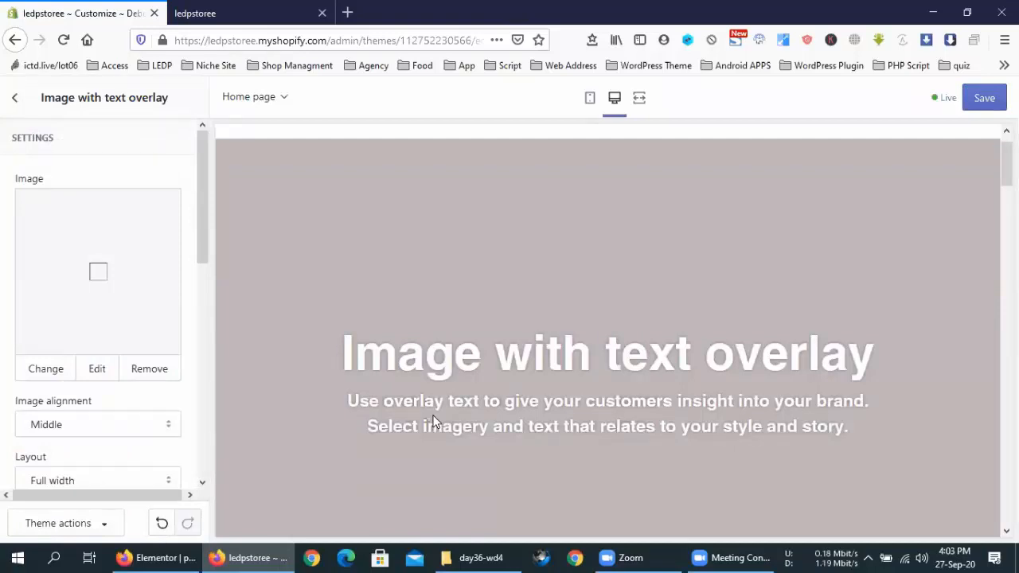
scroll(488, 423, "down", 5)
scroll(489, 428, "up", 1)
scroll(490, 424, "up", 5)
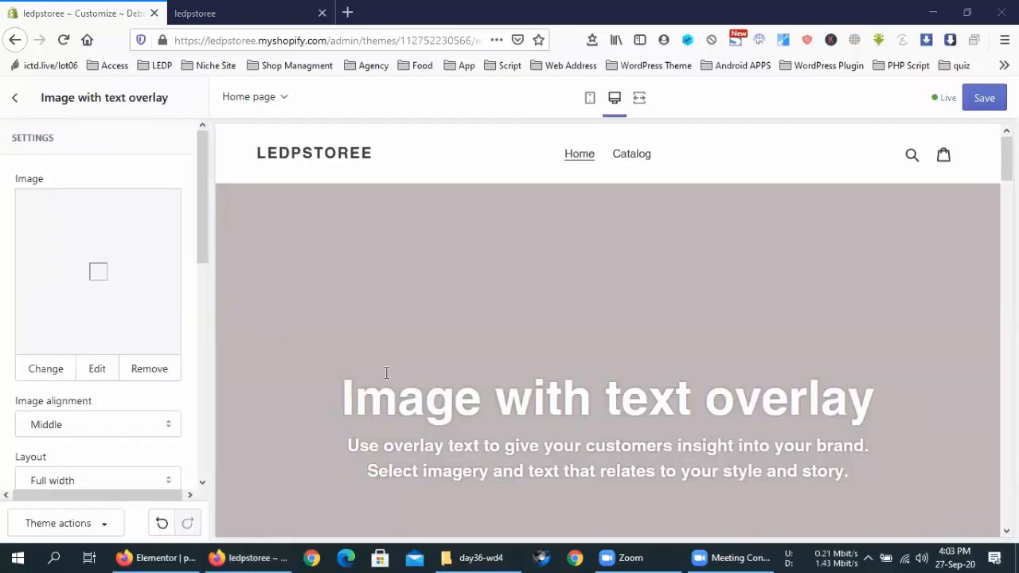
left_click(16, 98)
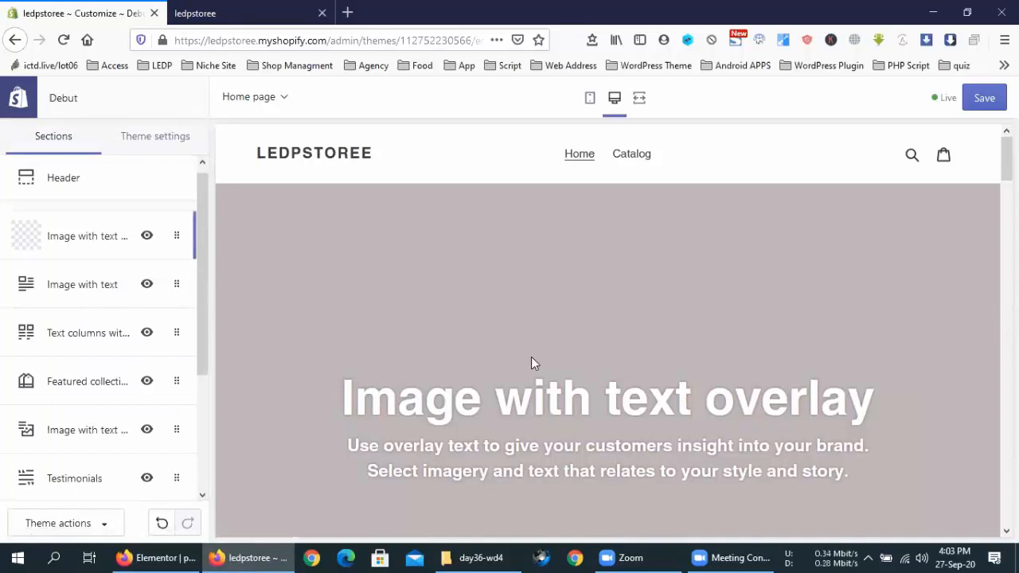
Step: Delete the Image with text overlay section from the Debut home page
scroll(531, 360, "down", 5)
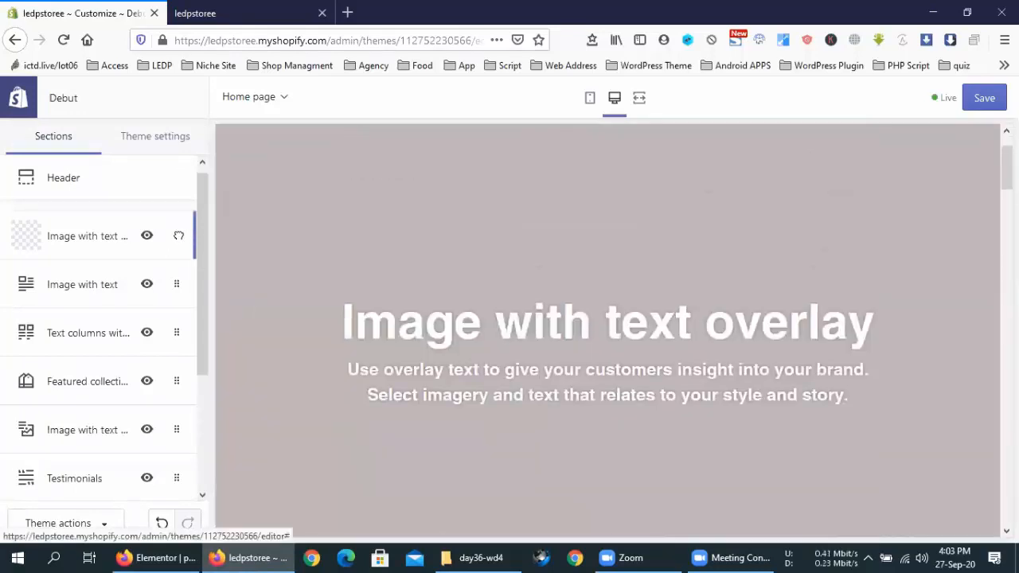
left_click(177, 237)
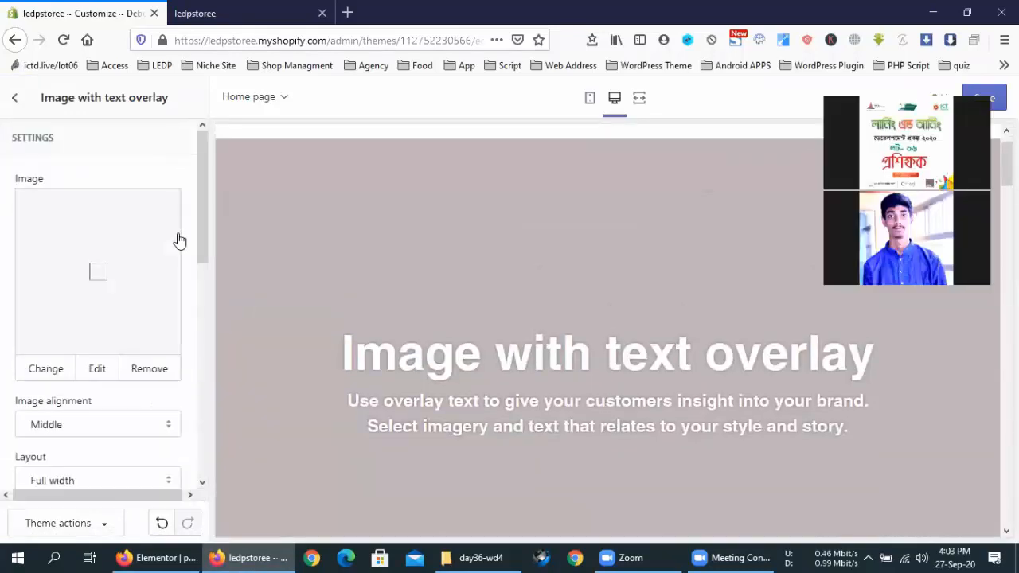
scroll(154, 391, "down", 10)
left_click(80, 464)
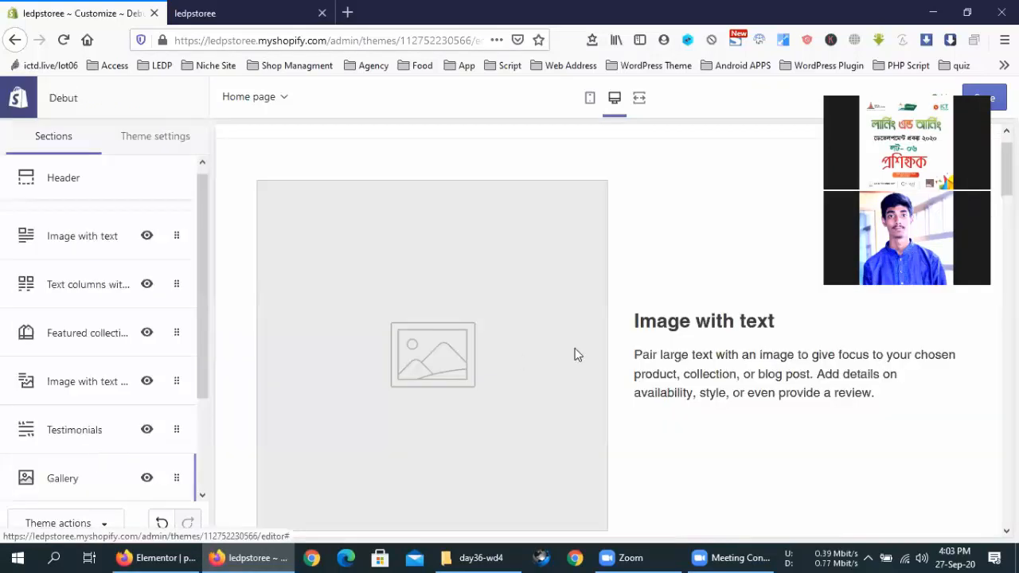
scroll(577, 355, "up", 1)
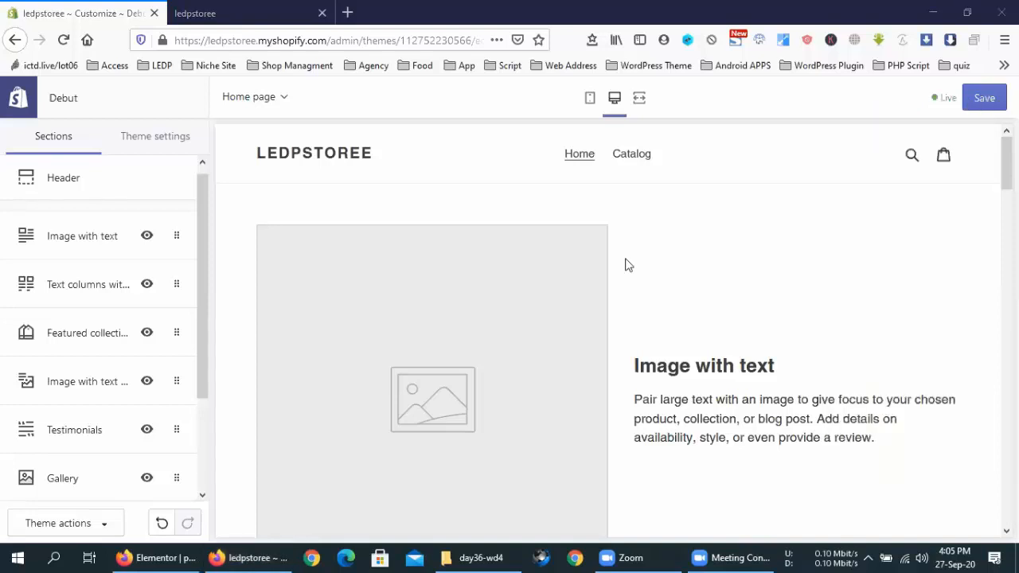
left_click(893, 255)
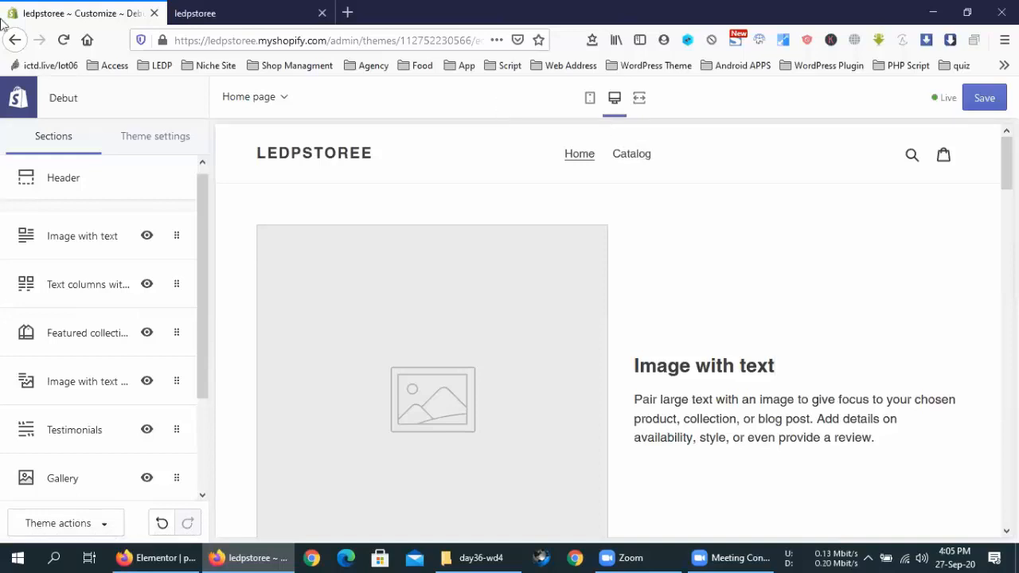
scroll(68, 358, "down", 3)
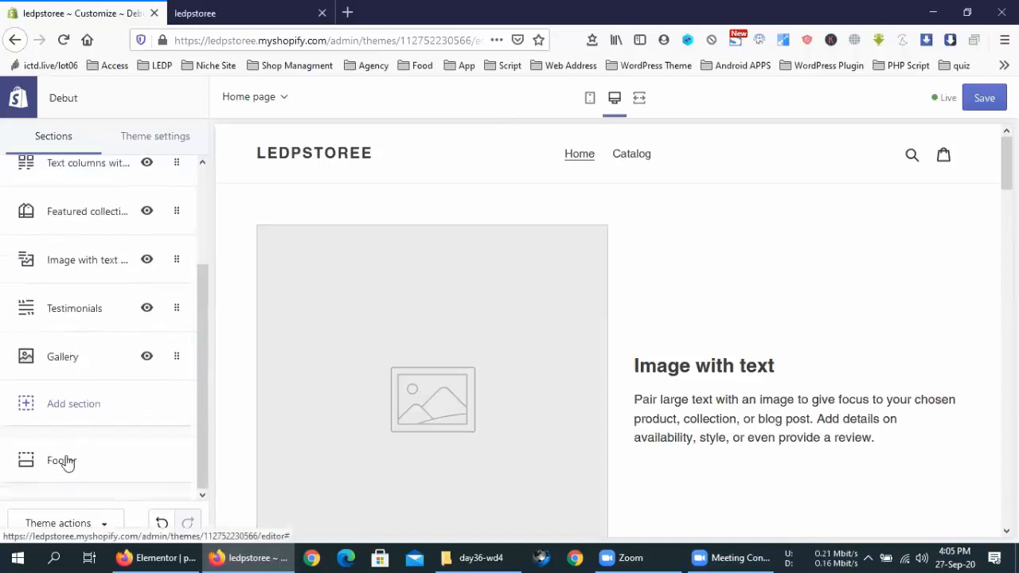
scroll(61, 246, "up", 3)
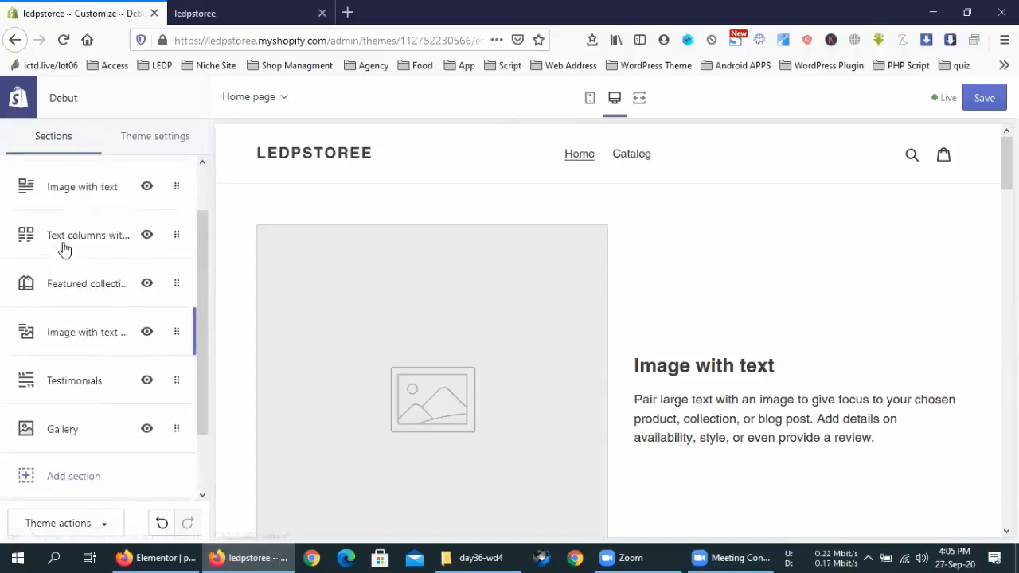
left_click_drag(690, 368, 500, 367)
left_click(810, 325)
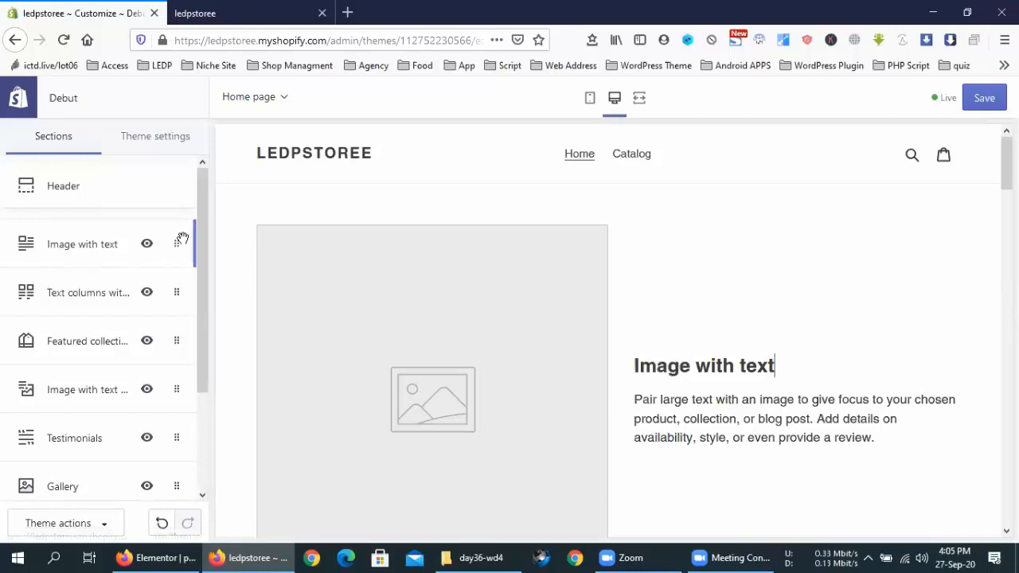
left_click(82, 249)
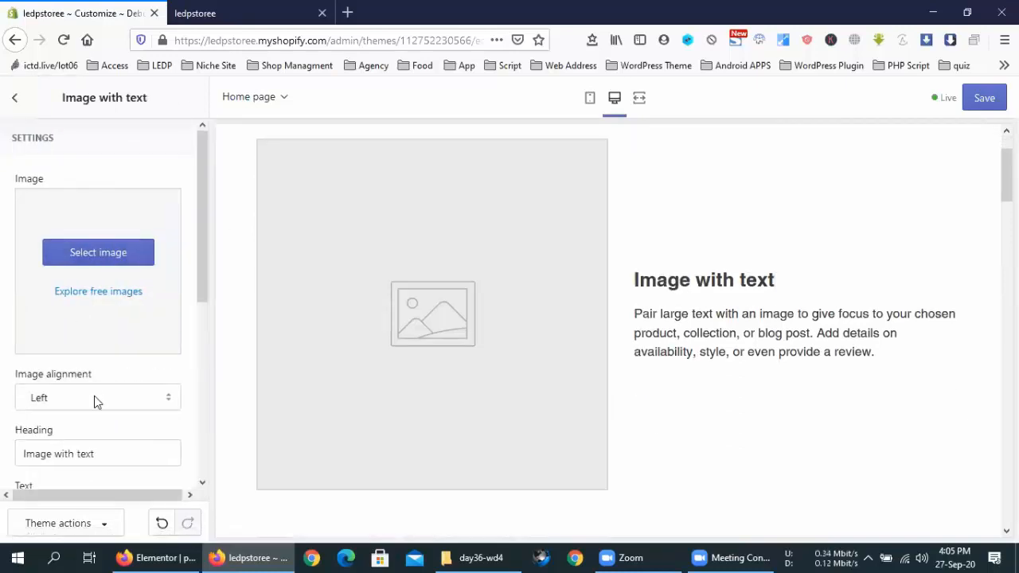
scroll(94, 396, "down", 3)
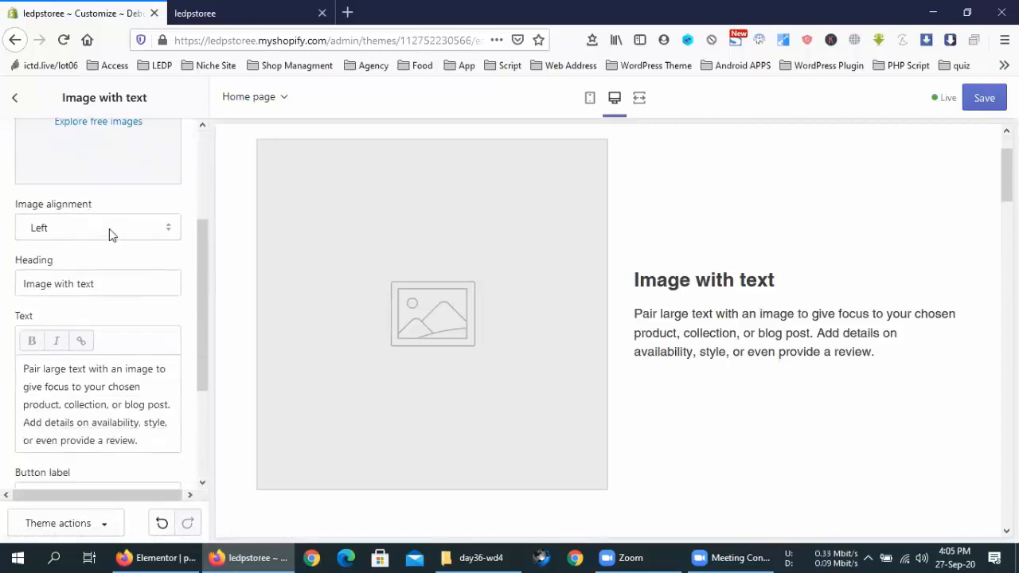
left_click(111, 287)
double_click(111, 287)
scroll(112, 290, "down", 3)
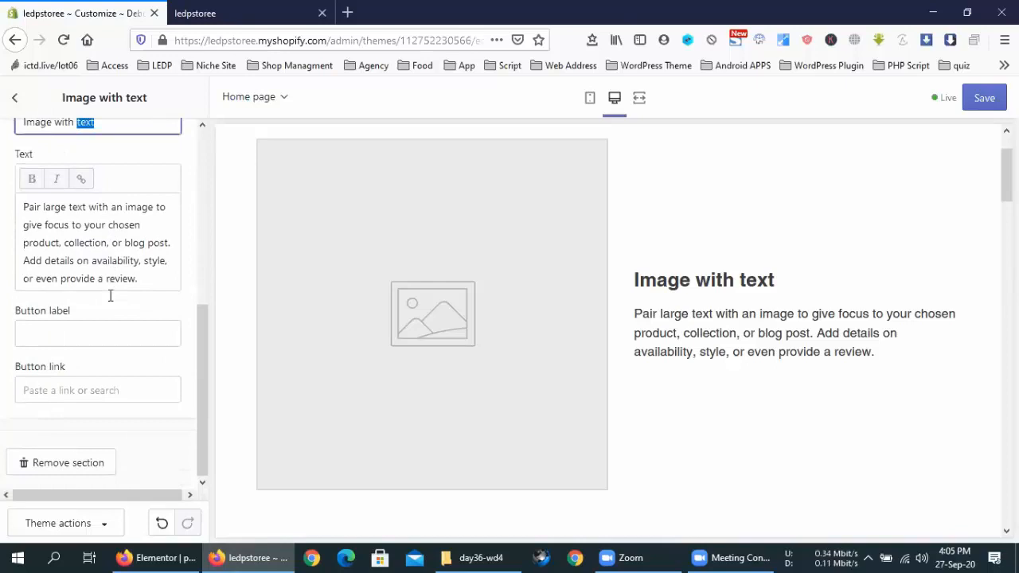
left_click(13, 106)
Step: Open the Add section catalogue and preview the Custom content section from Advanced layout
scroll(46, 428, "down", 3)
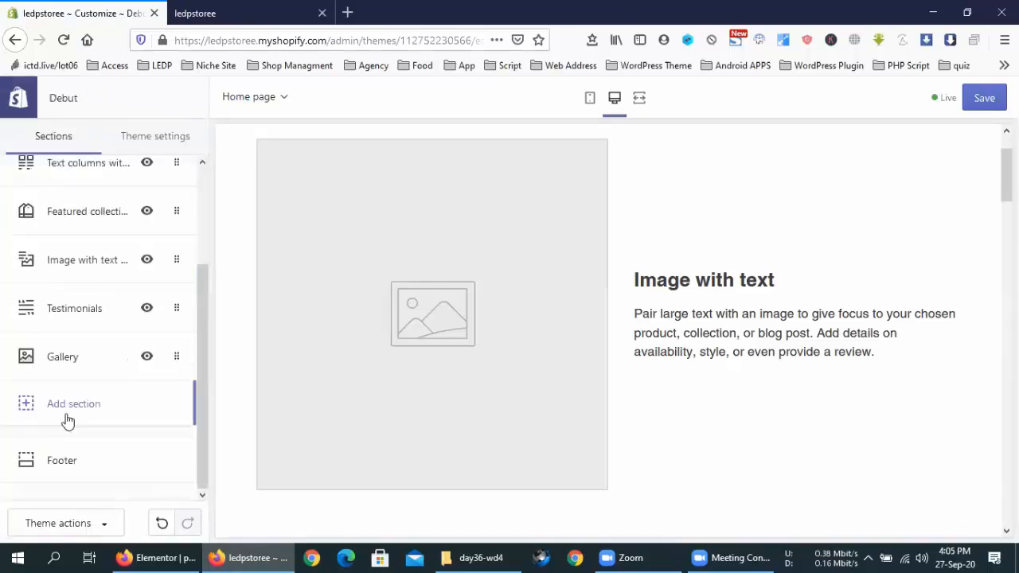
left_click(67, 414)
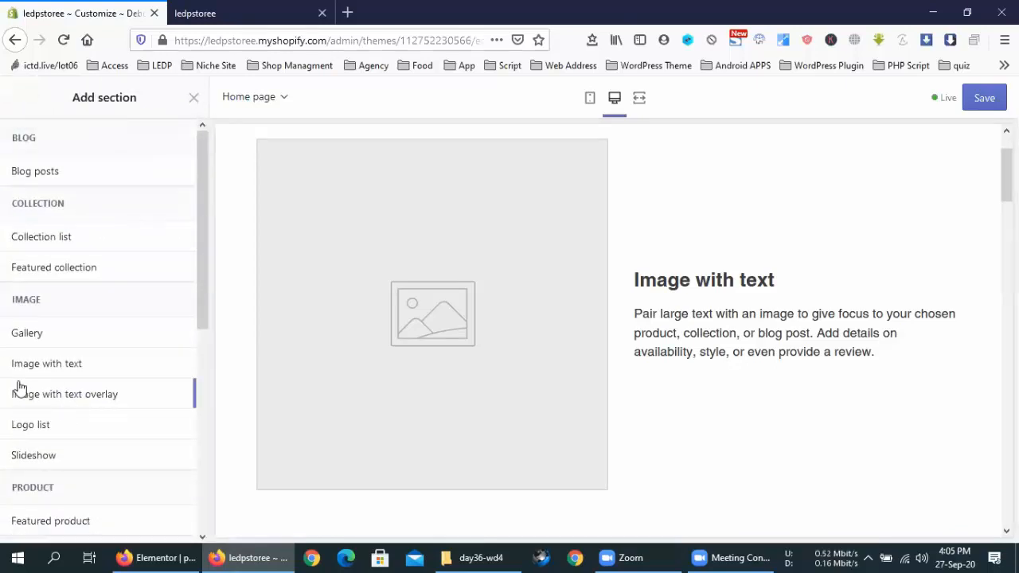
scroll(28, 387, "down", 5)
scroll(29, 387, "down", 1)
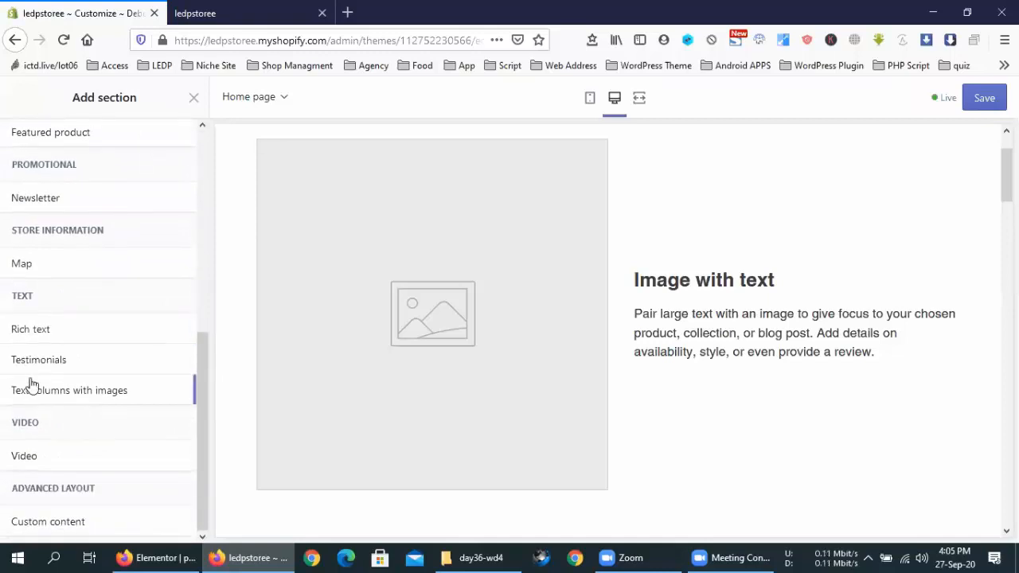
left_click(54, 535)
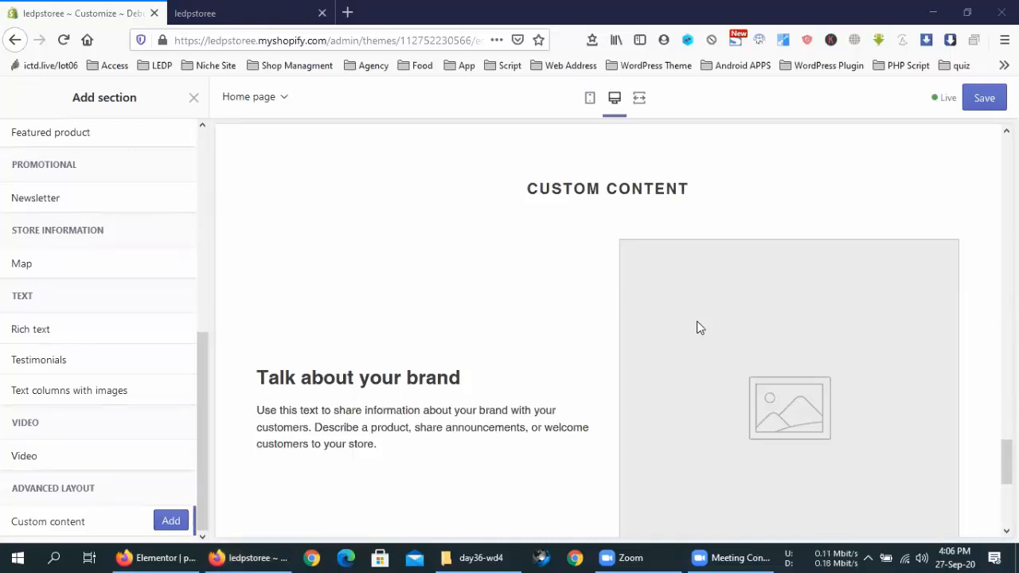
scroll(40, 293, "up", 5)
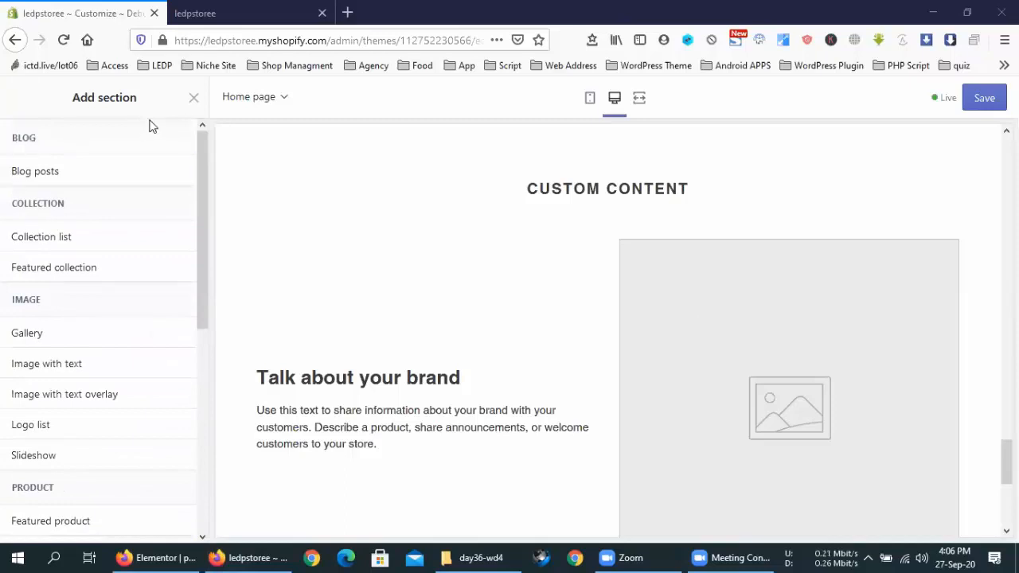
Step: Close and reopen the Add section catalogue, browse it, then switch to the Elementor window
left_click(193, 98)
scroll(108, 179, "up", 3)
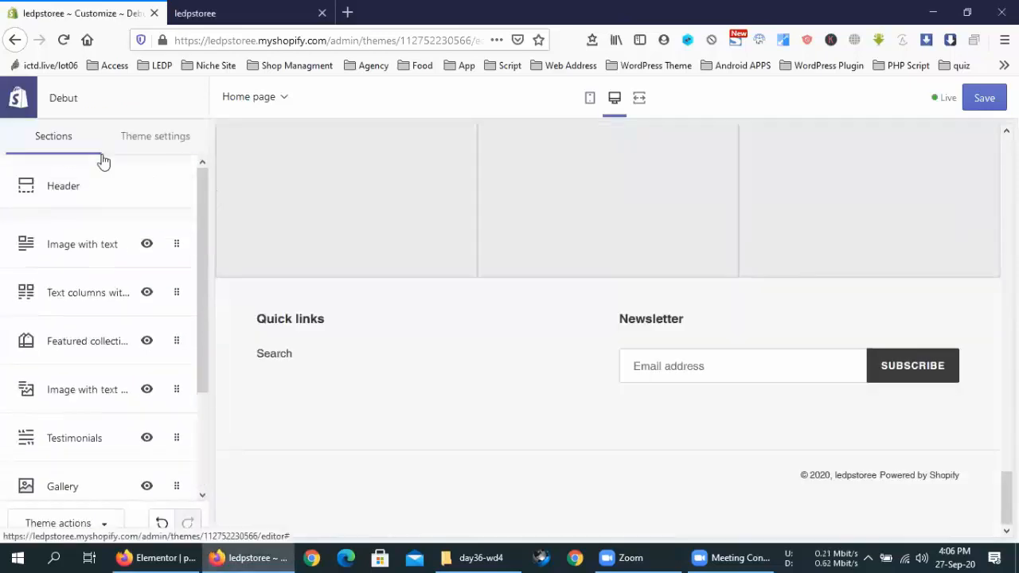
scroll(76, 295, "down", 3)
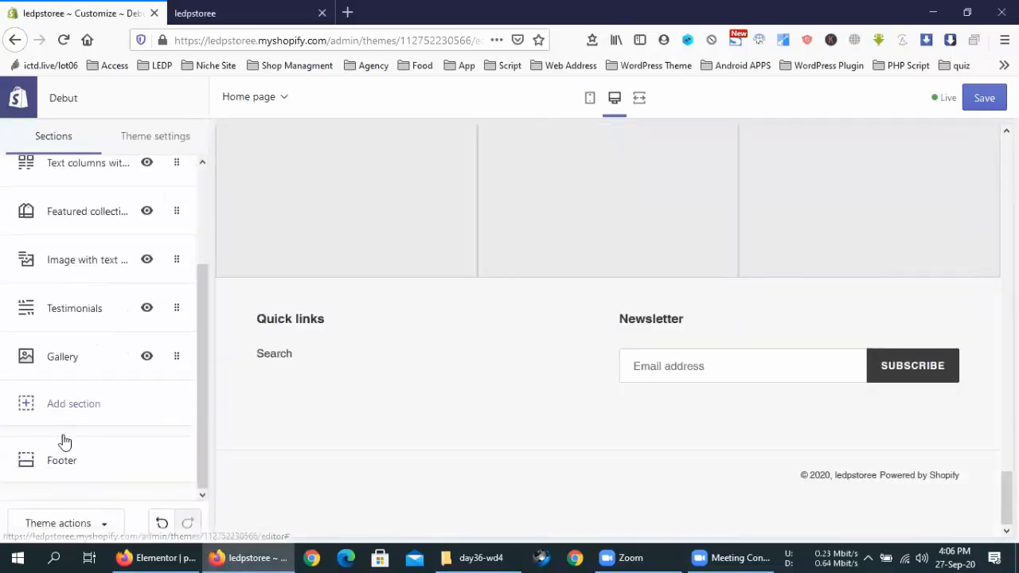
left_click(66, 404)
scroll(123, 364, "down", 5)
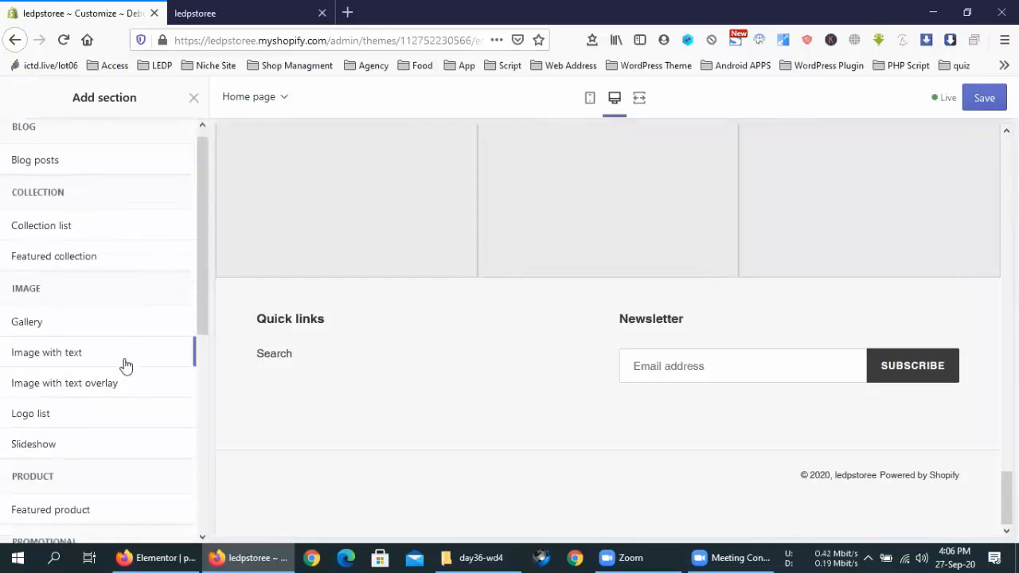
scroll(125, 365, "up", 5)
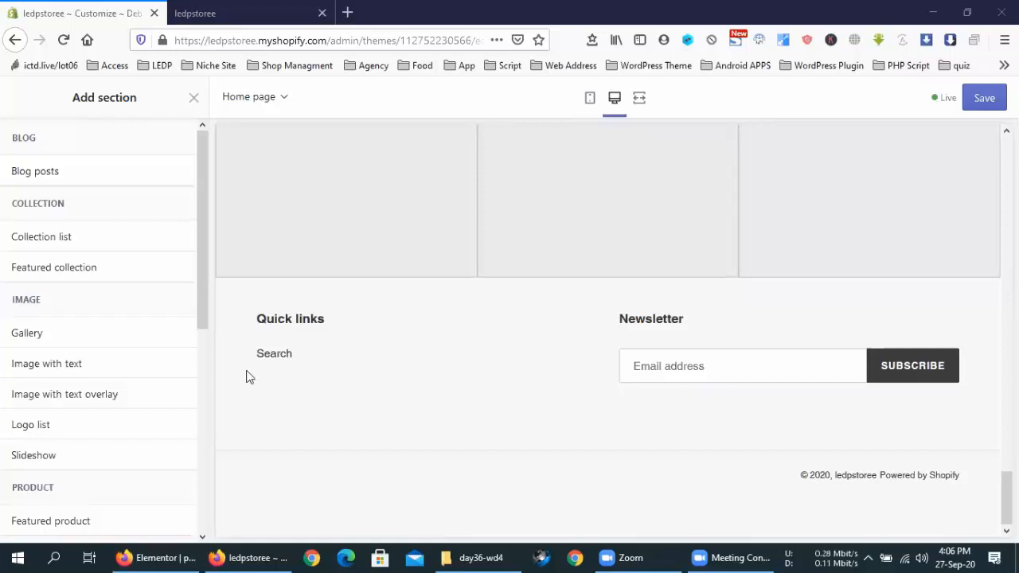
scroll(68, 324, "down", 4)
scroll(63, 332, "up", 4)
left_click(184, 558)
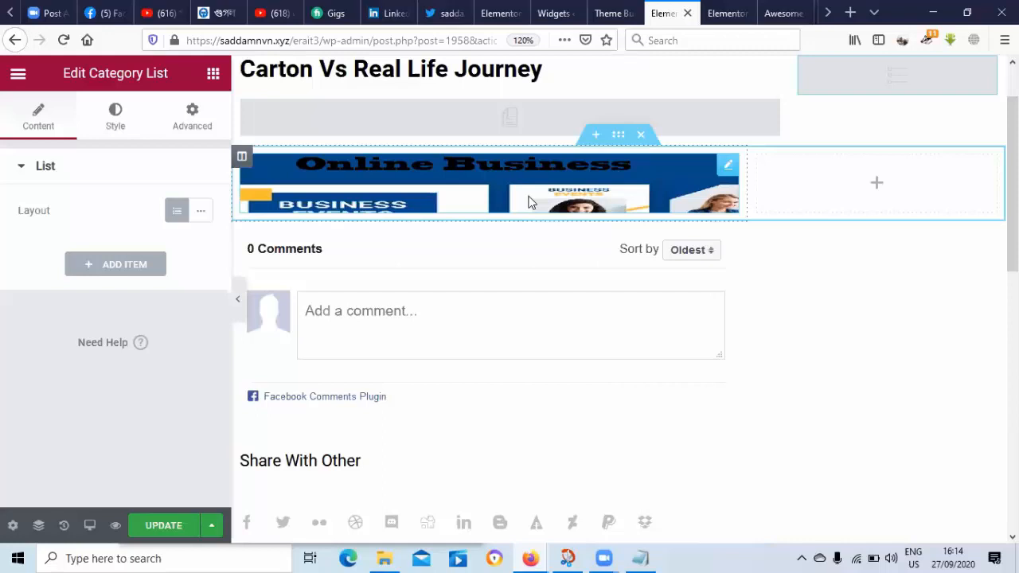
Step: Delete the Category List widget from the template's top-right column
right_click(886, 82)
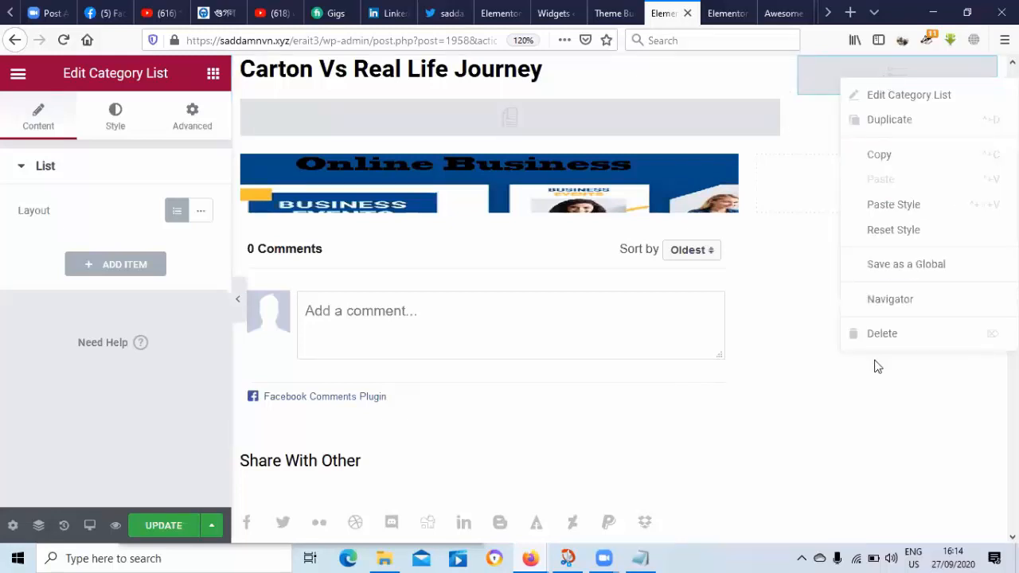
left_click(878, 335)
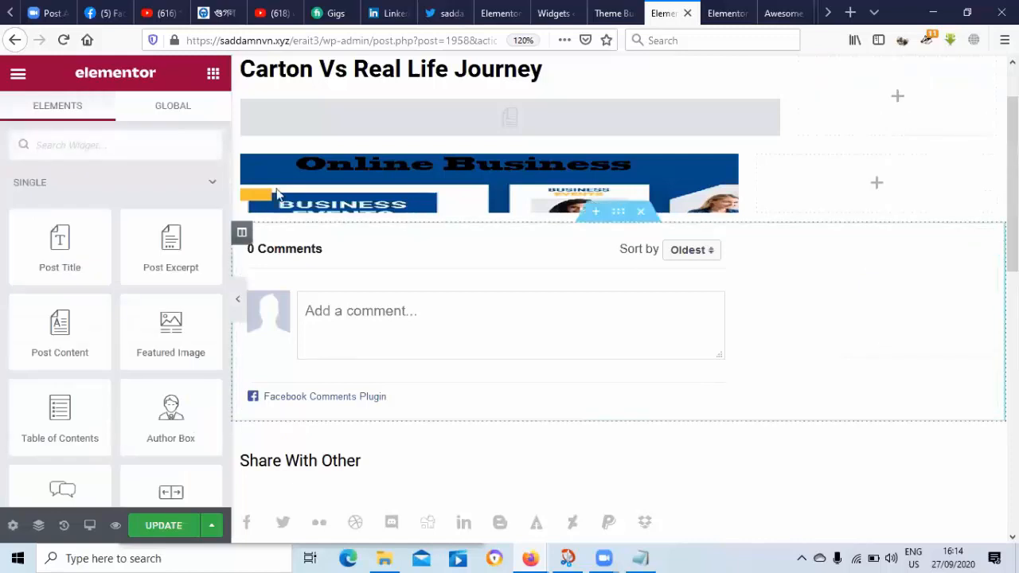
Step: Search widgets for 'tab' and drop Post Grid Tab into the empty top-right column
left_click(98, 142)
type("tab")
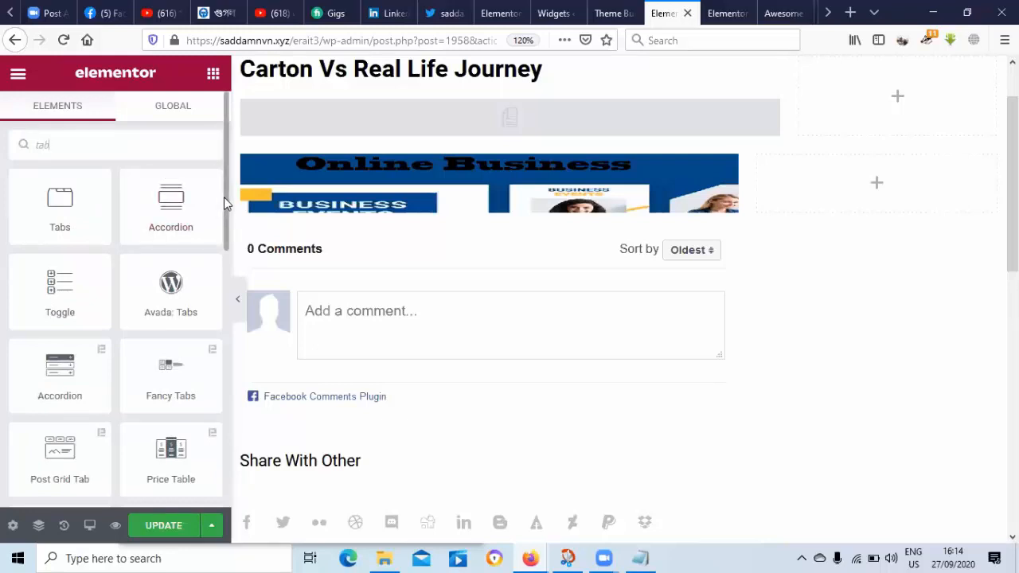
left_click_drag(224, 198, 238, 246)
scroll(96, 355, "down", 4)
scroll(135, 334, "up", 2)
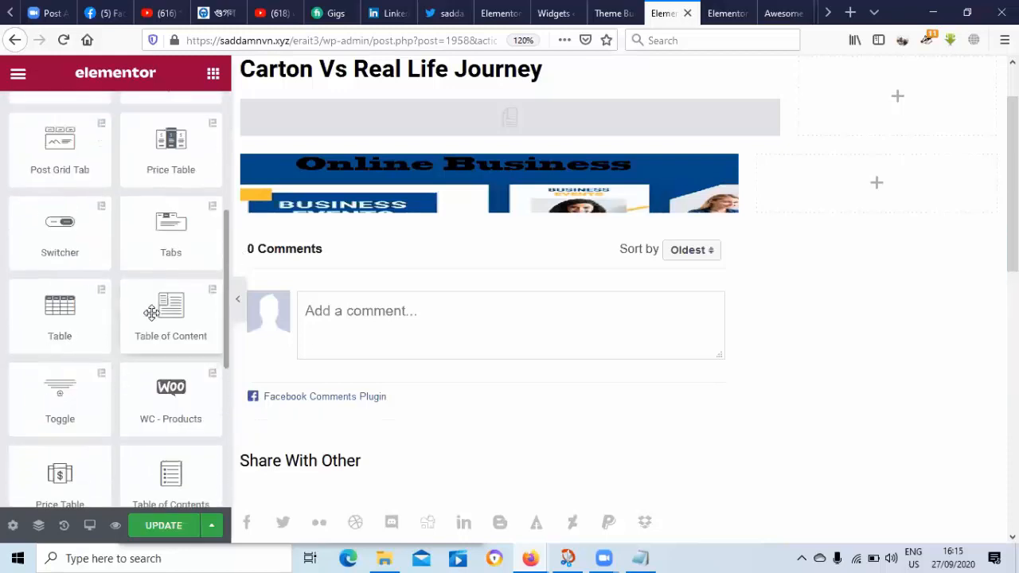
scroll(151, 299, "up", 1)
scroll(142, 285, "up", 2)
scroll(93, 287, "down", 1)
scroll(90, 282, "up", 1)
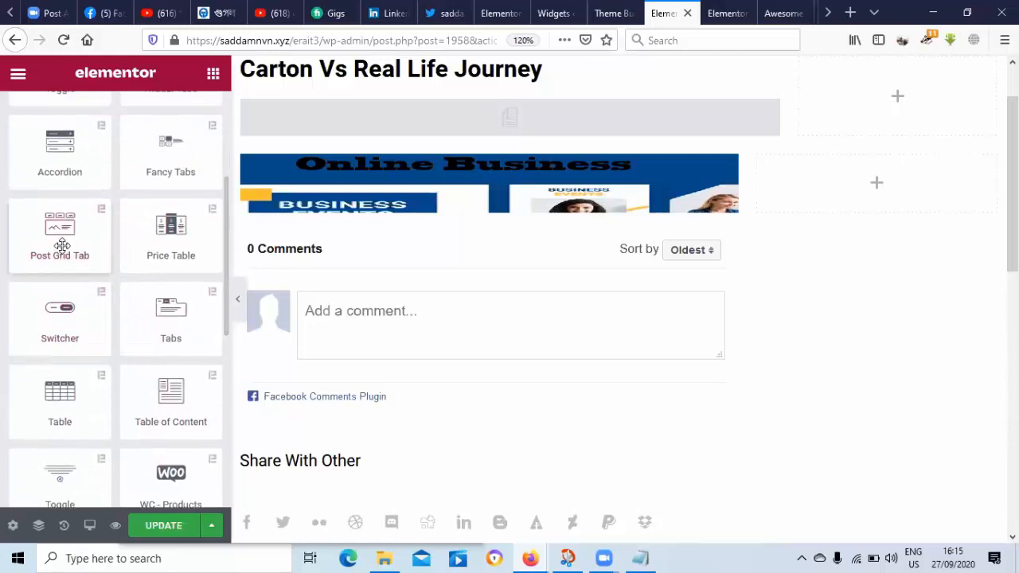
left_click_drag(62, 246, 886, 110)
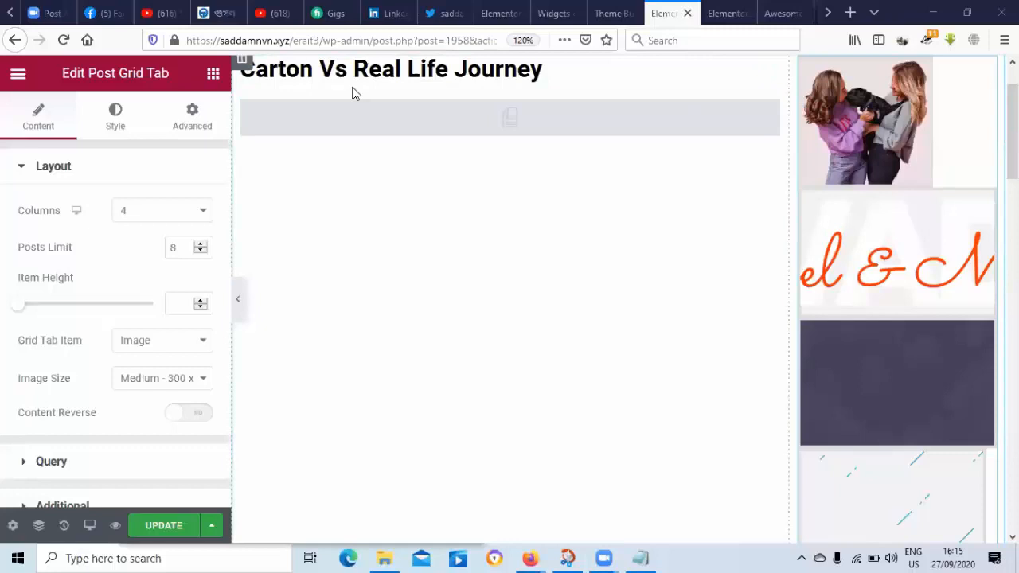
Step: Reload the WordPress admin page and scroll through the installed plugins list
left_click(408, 27)
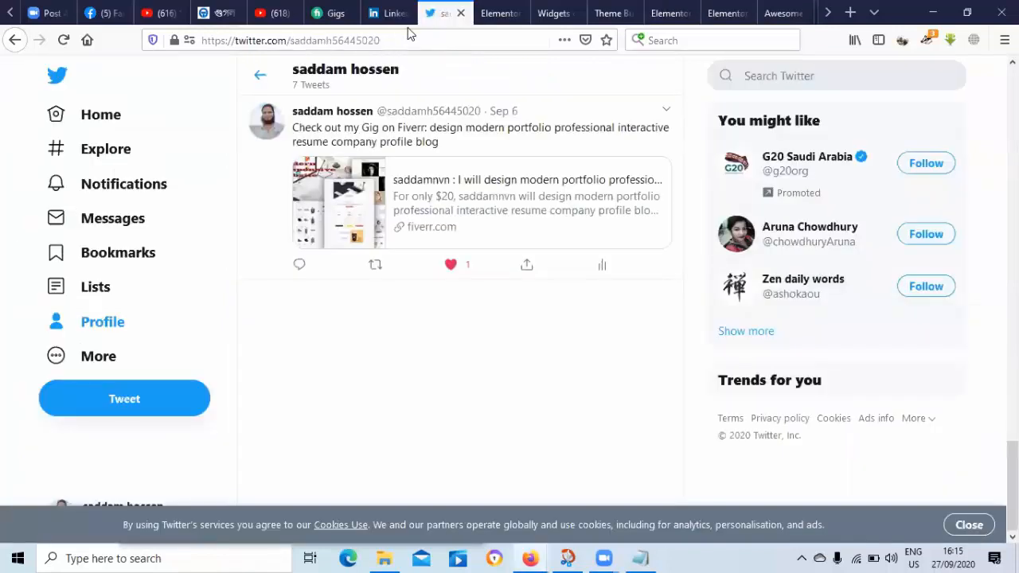
key("ctrl+Tab")
key("ctrl+Tab")
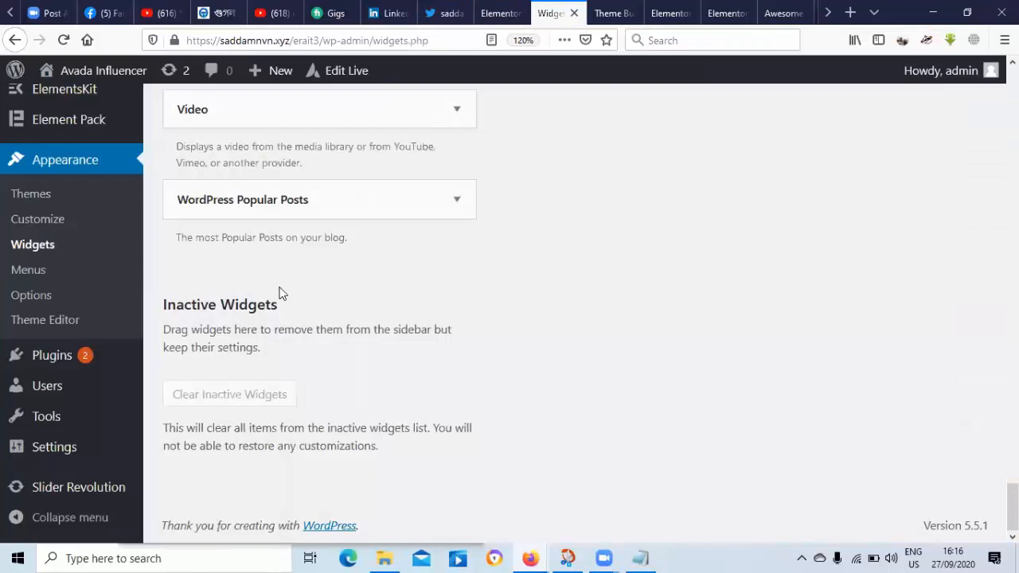
left_click(86, 244)
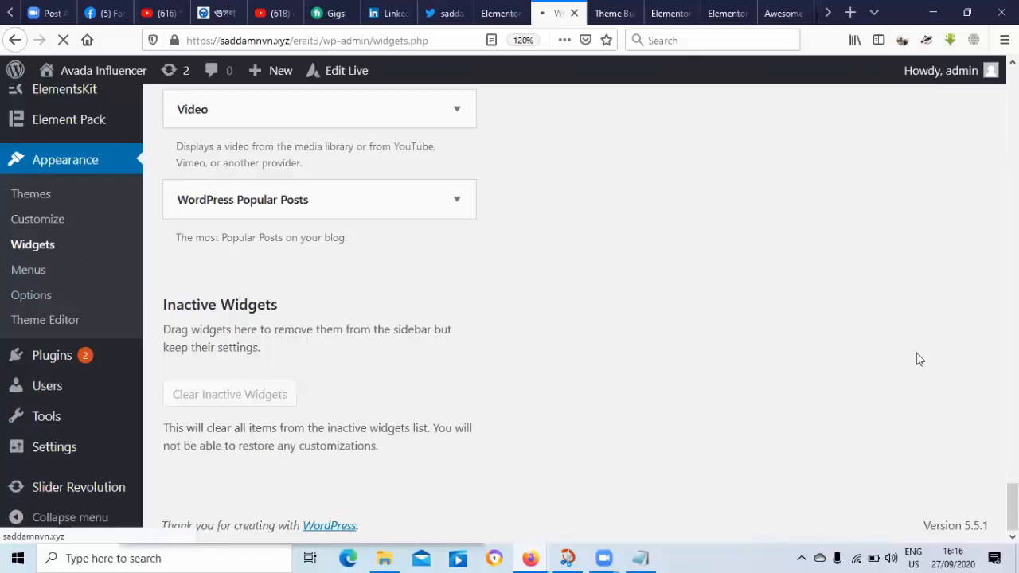
mouse_move(36, 357)
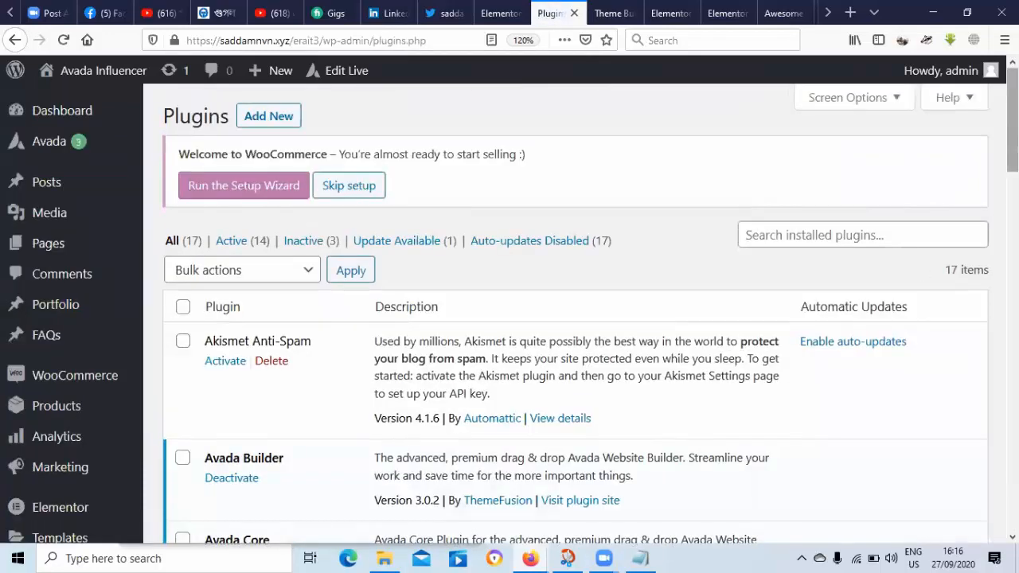
scroll(573, 318, "down", 5)
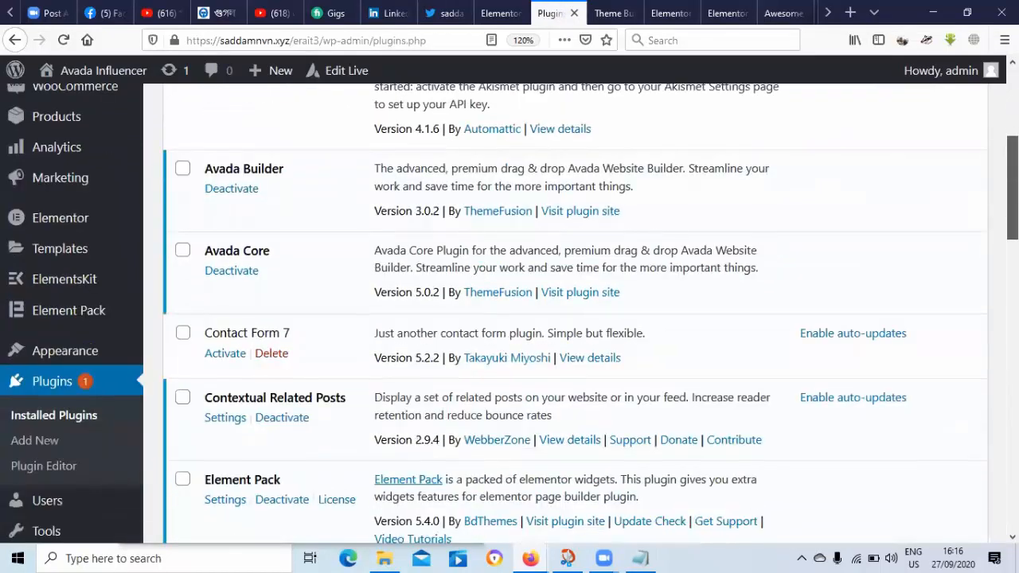
scroll(510, 313, "down", 3)
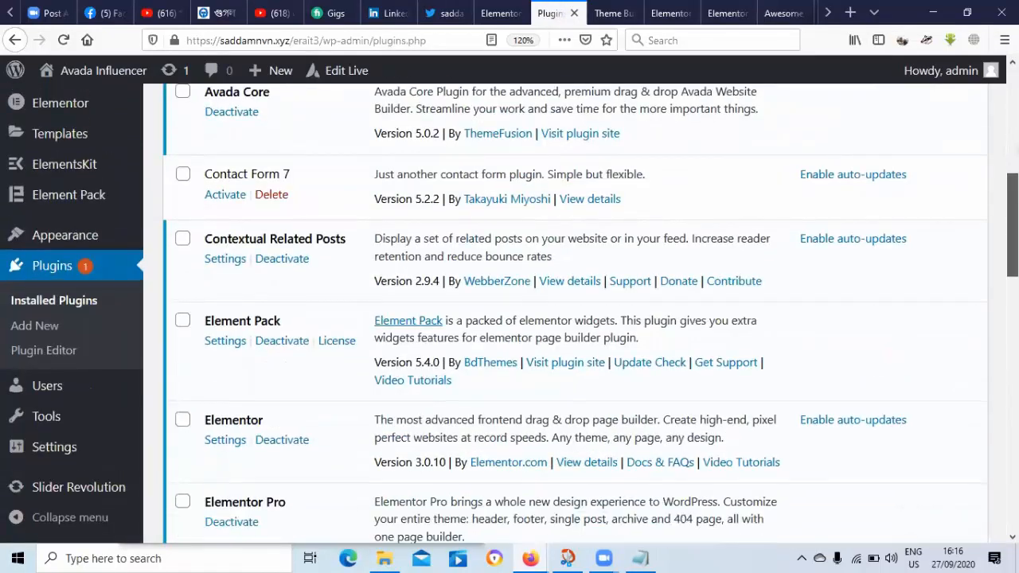
scroll(213, 396, "down", 10)
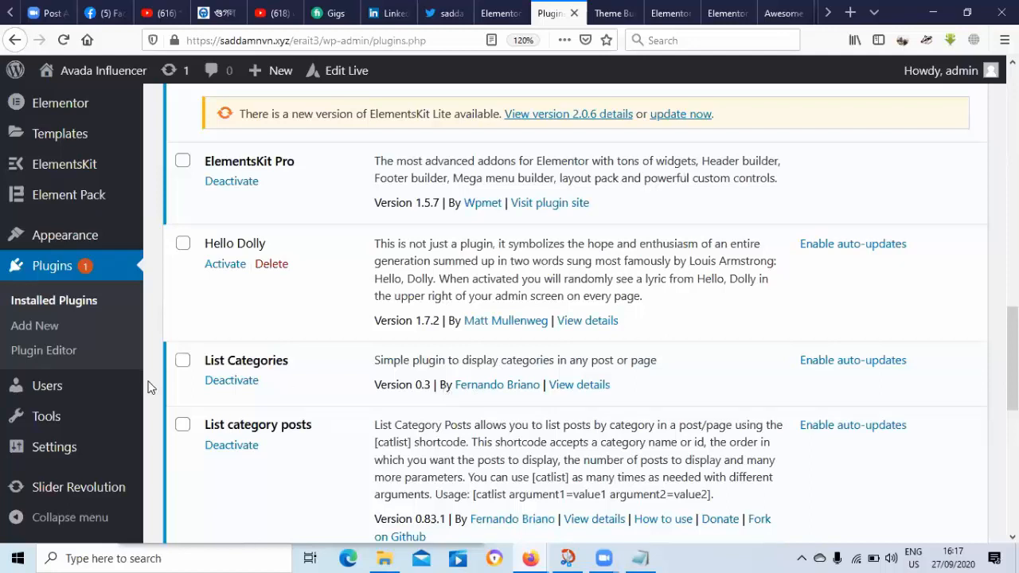
Step: Go back through the Theme Builder page to the single post template's Elementor editor
left_click(619, 24)
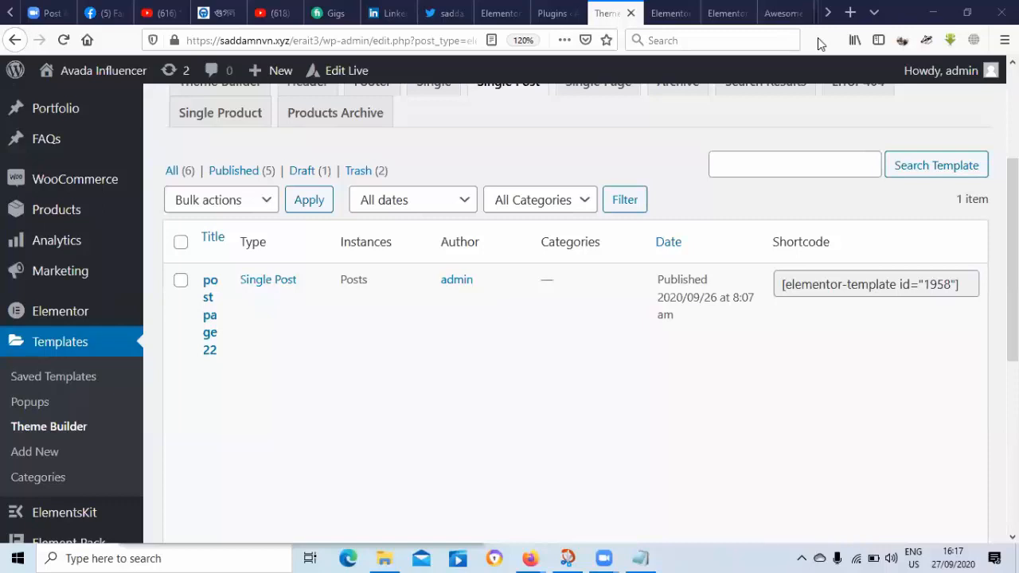
left_click(726, 12)
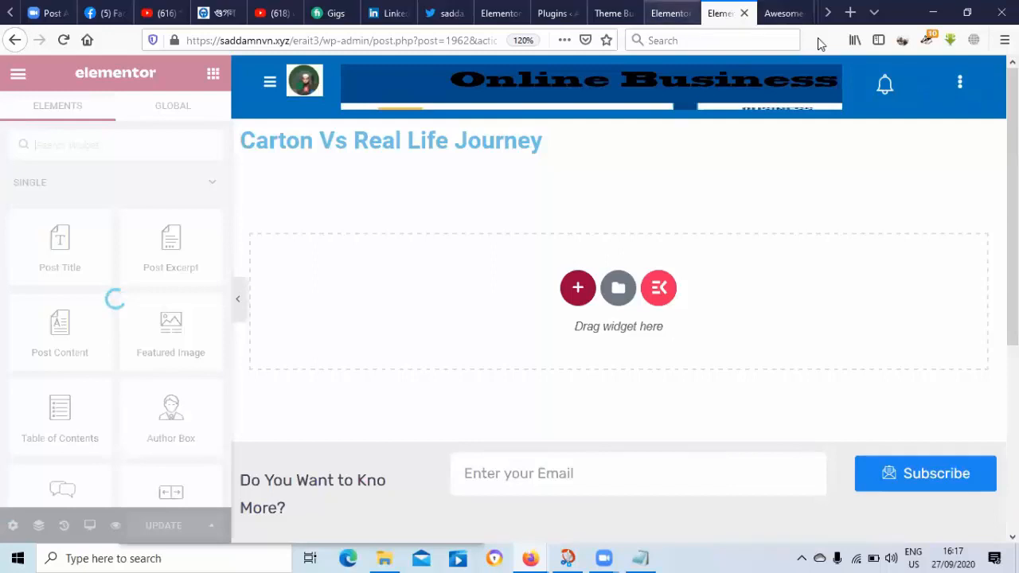
left_click(671, 13)
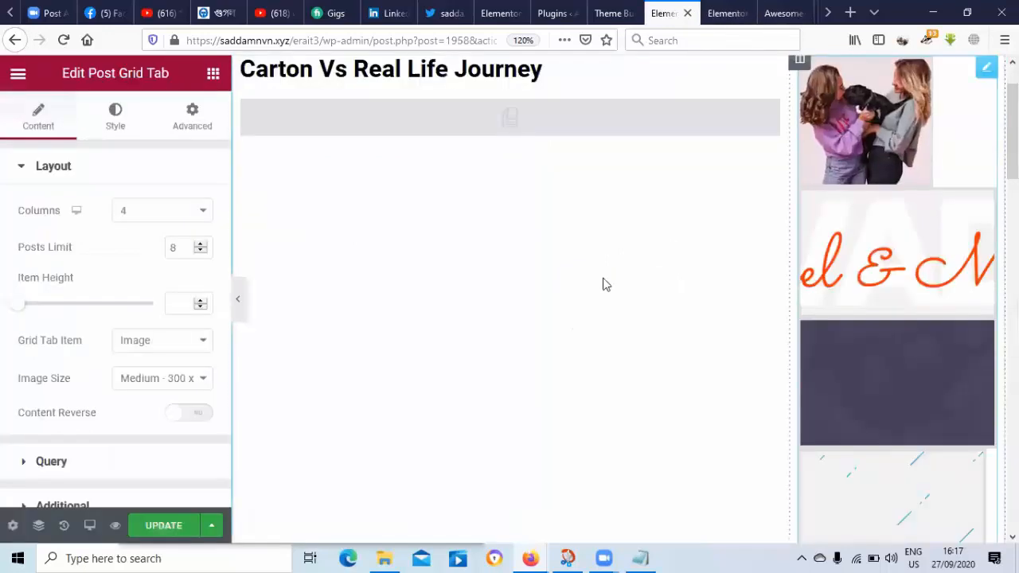
Step: Search the widget library for 'list', then filter it by 'tab' to list Tabs, Accordion and Toggle
left_click(213, 73)
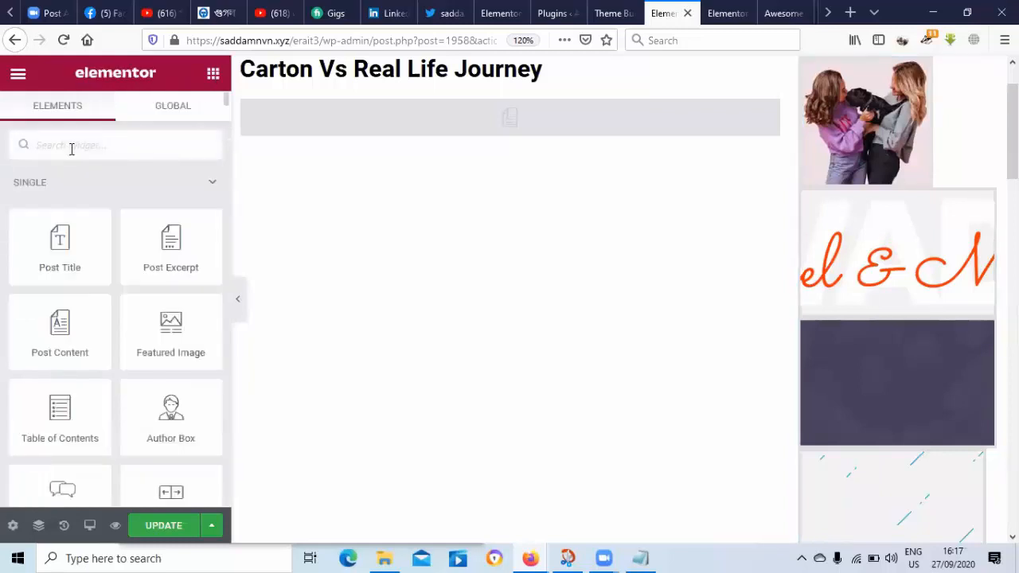
type("list")
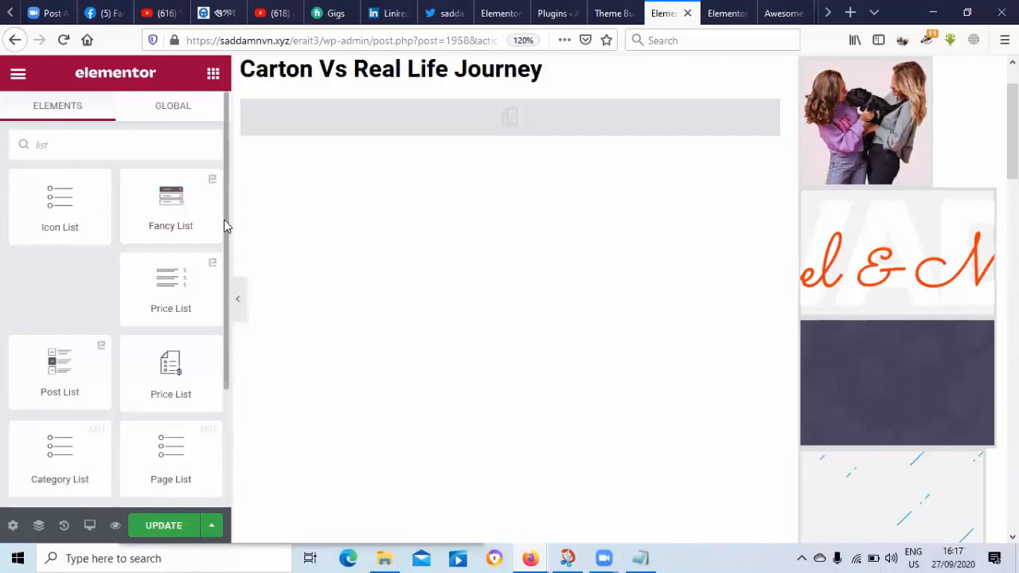
left_click_drag(224, 225, 220, 386)
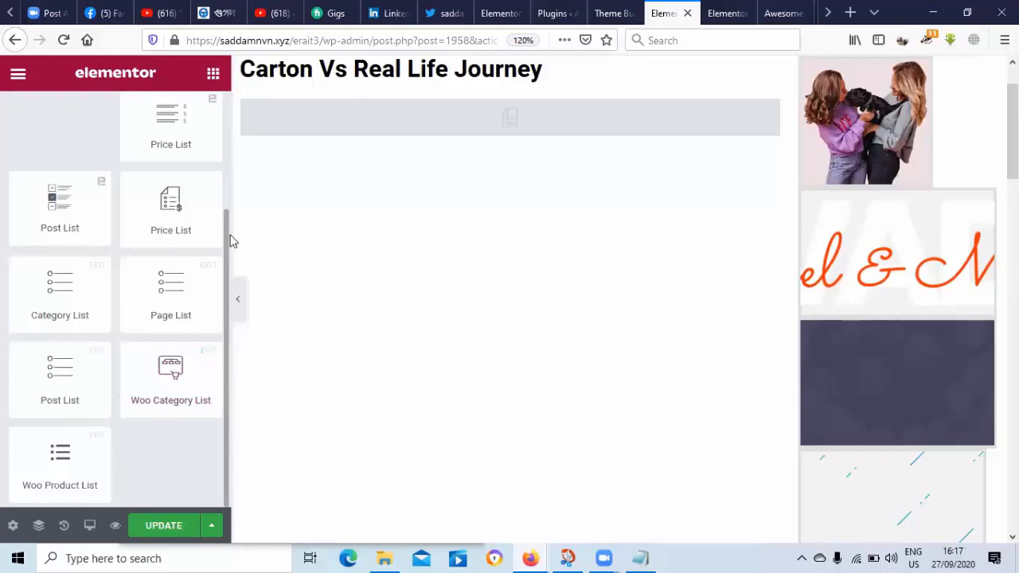
scroll(225, 196, "up", 4)
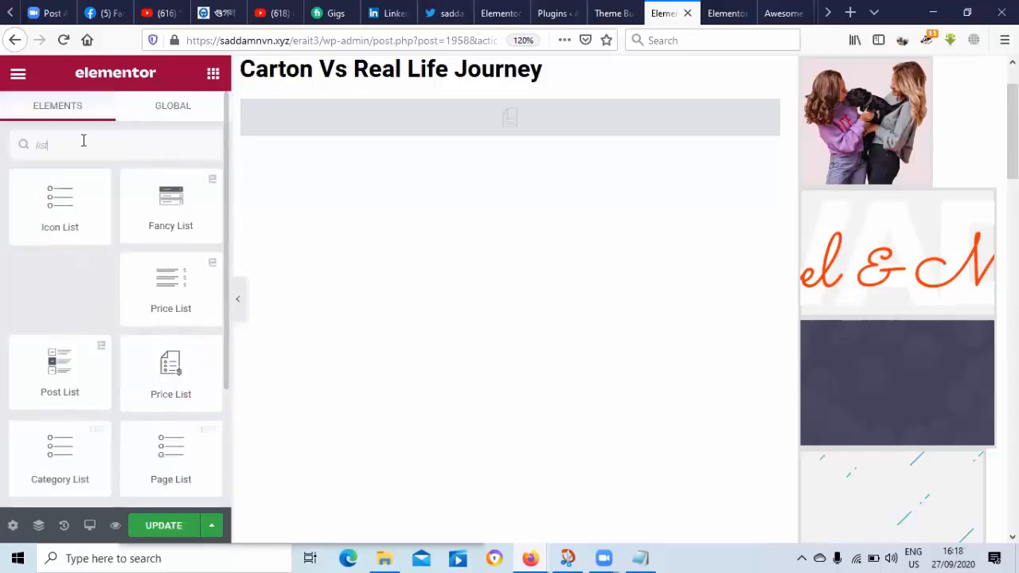
key("BackSpace")
key("BackSpace")
key("BackSpace")
key("BackSpace")
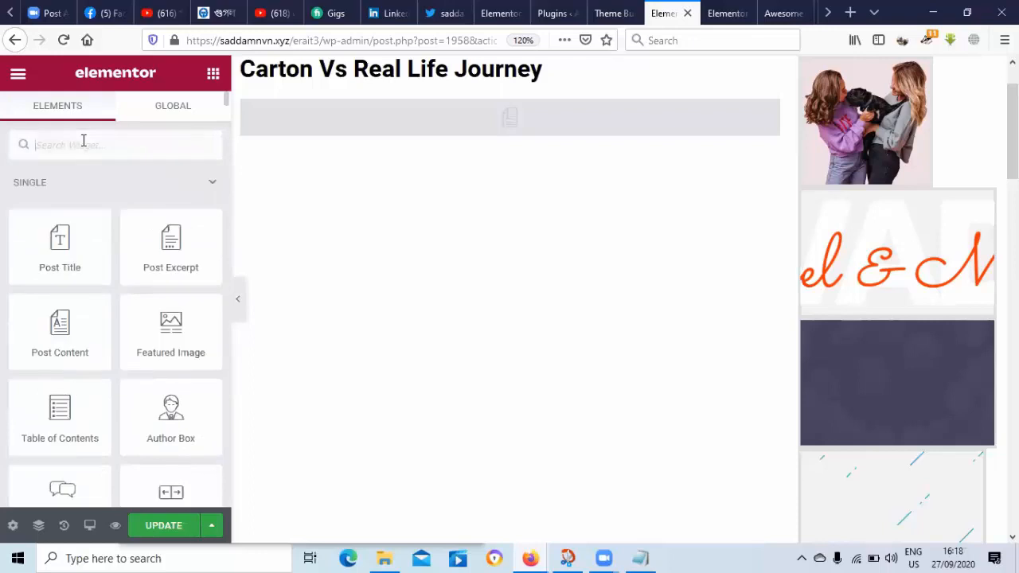
type("tab")
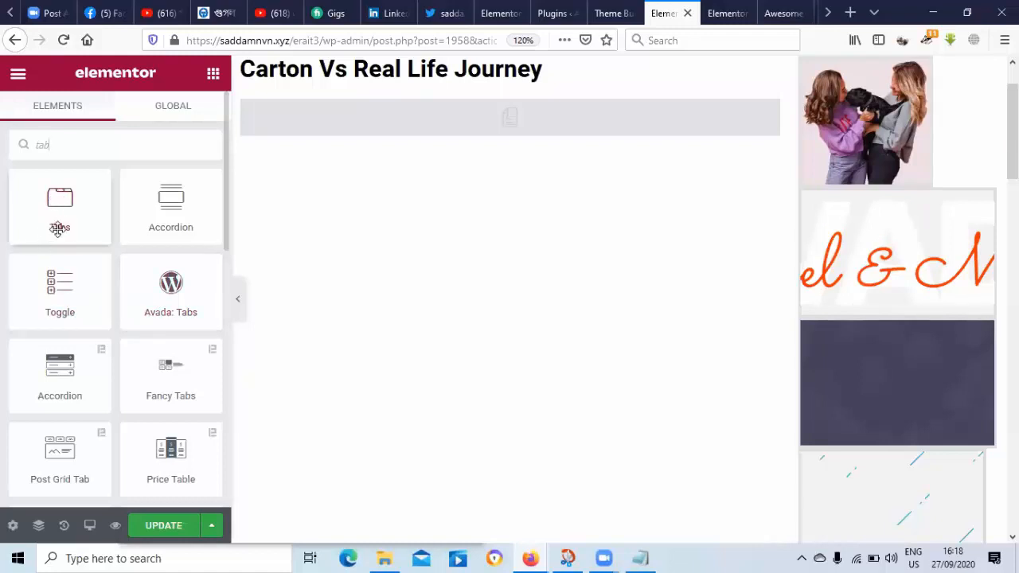
Step: Delete the Post Grid Tab widget and put a Tabs widget in the right column
right_click(849, 195)
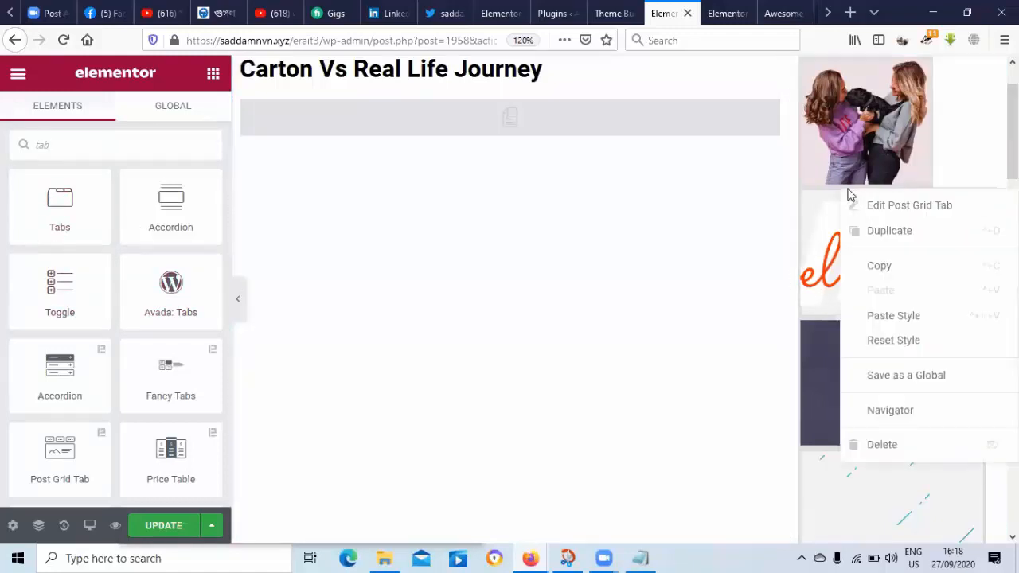
left_click(869, 454)
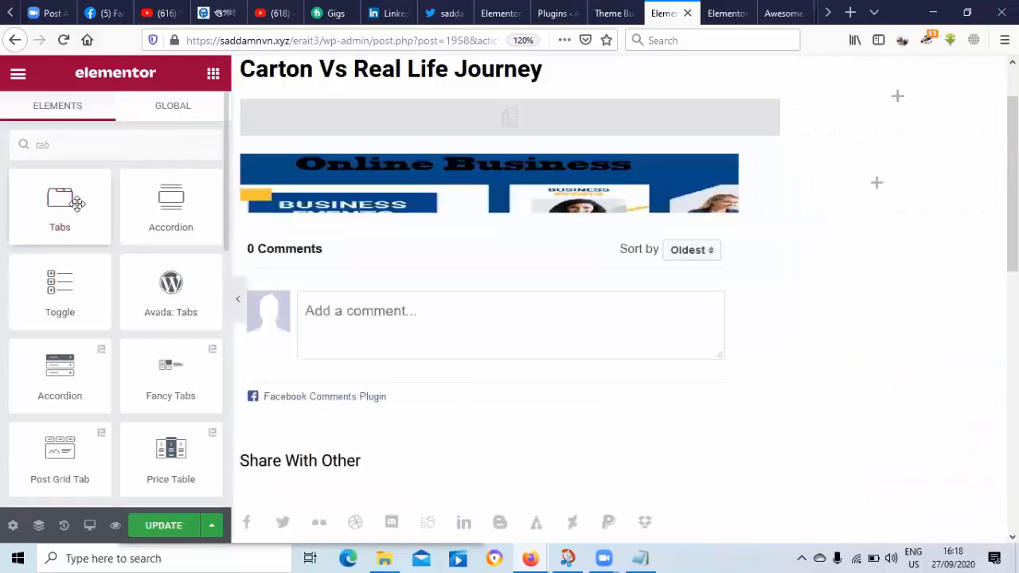
left_click_drag(75, 204, 930, 90)
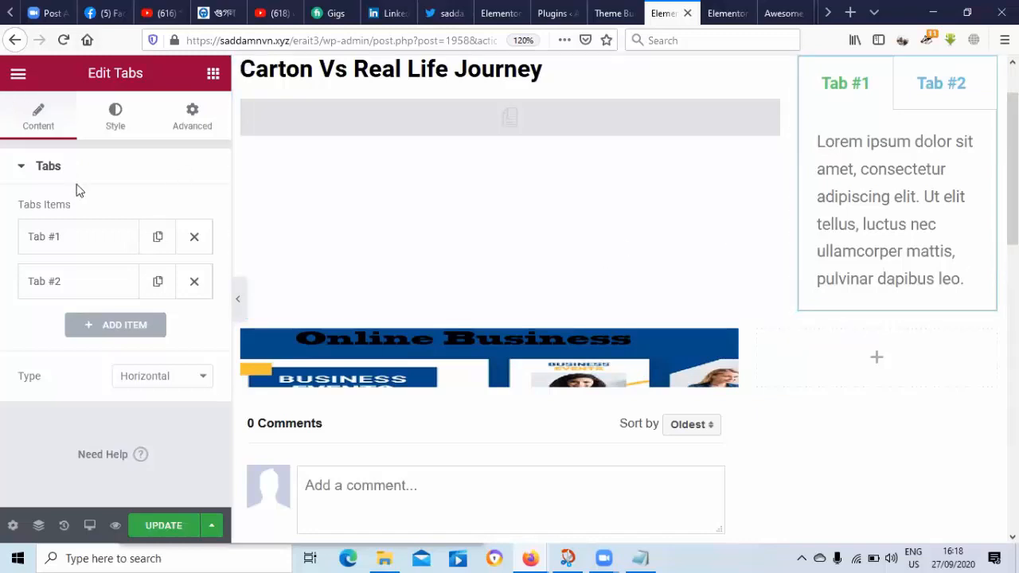
Step: Check the template settings, then select the Tabs widget and expand its Tab #1 item
left_click(12, 525)
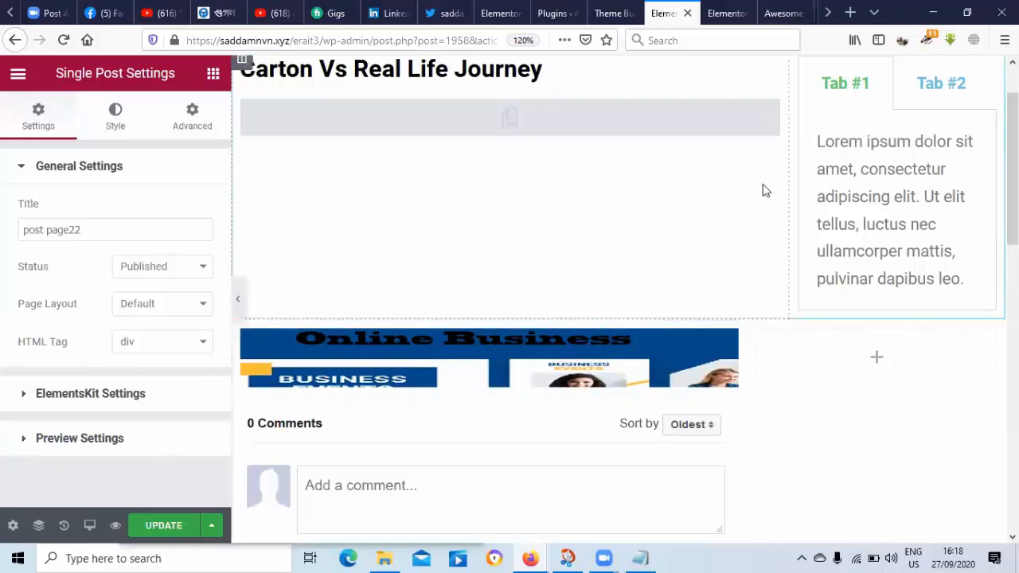
left_click(932, 207)
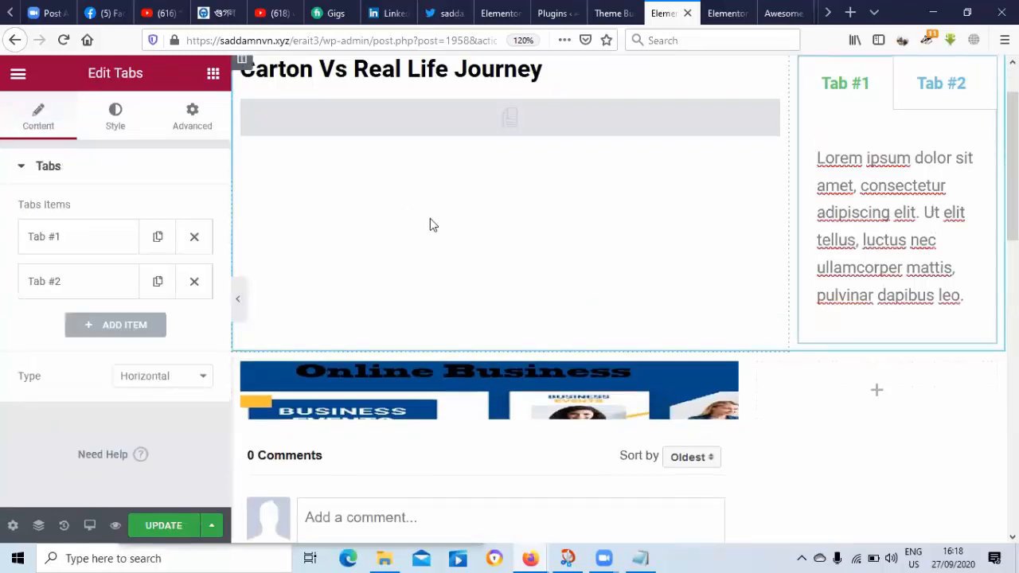
left_click(59, 244)
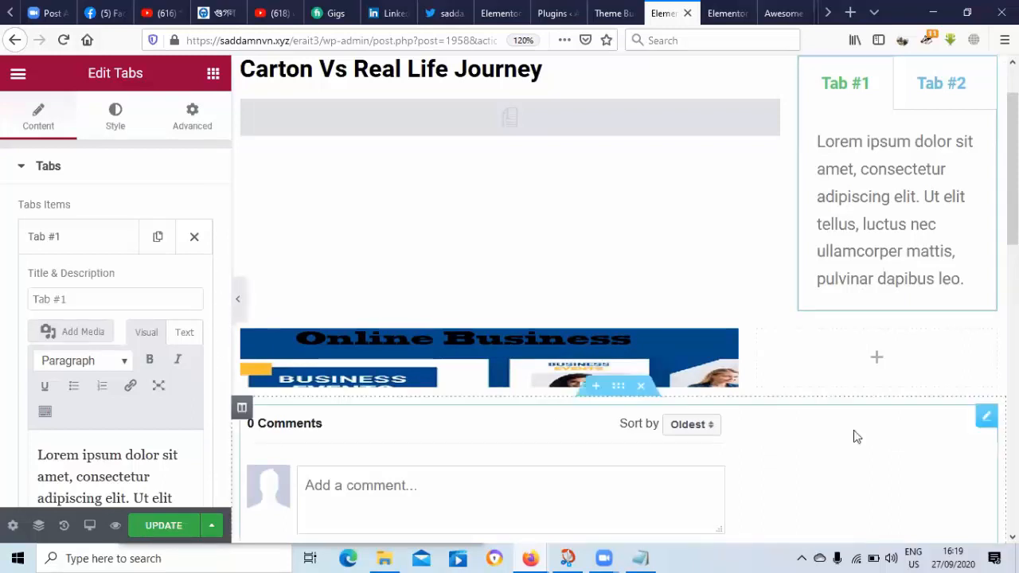
scroll(1011, 167, "down", 1)
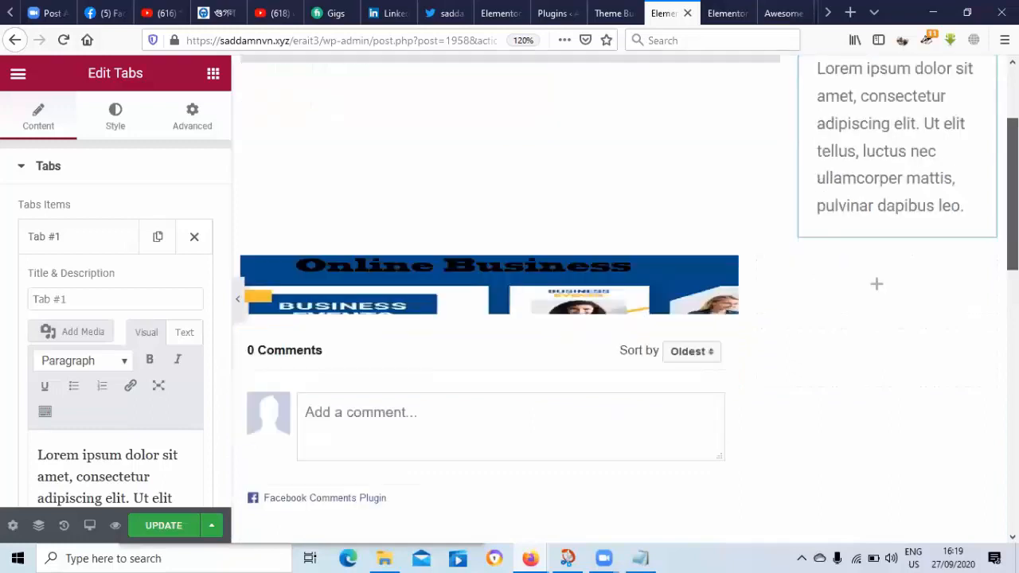
scroll(510, 303, "down", 1)
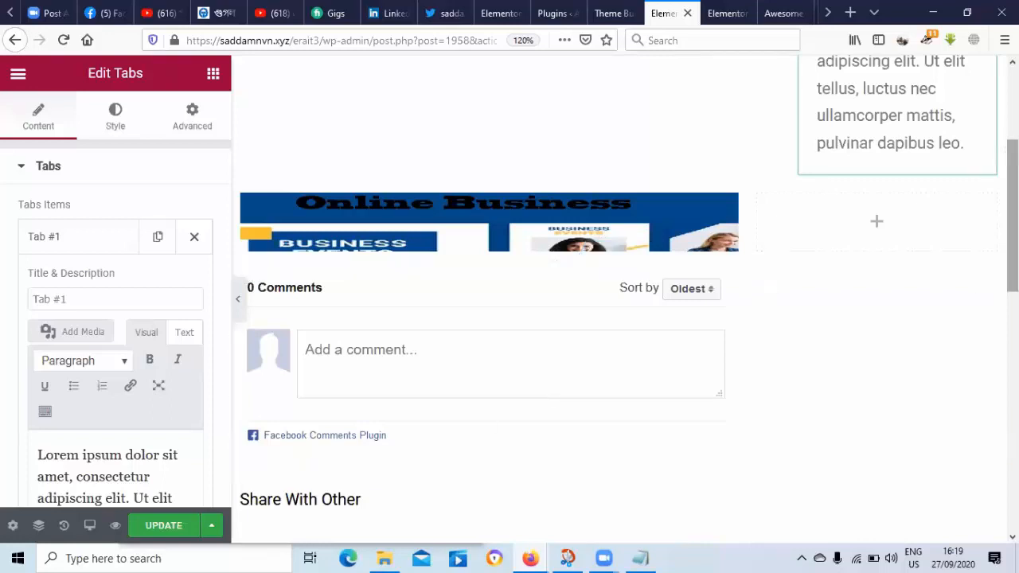
scroll(906, 162, "up", 5)
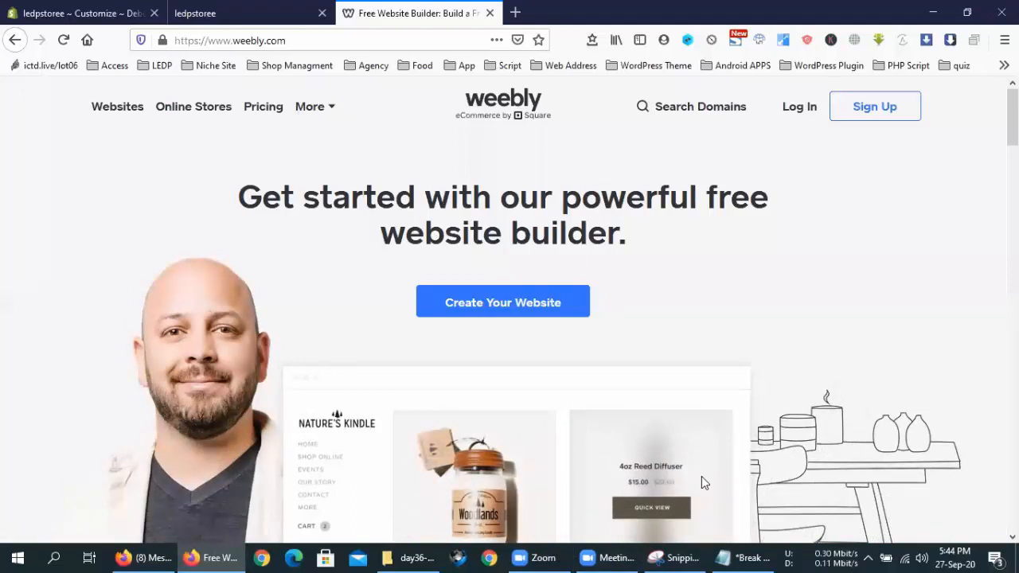
left_click(665, 558)
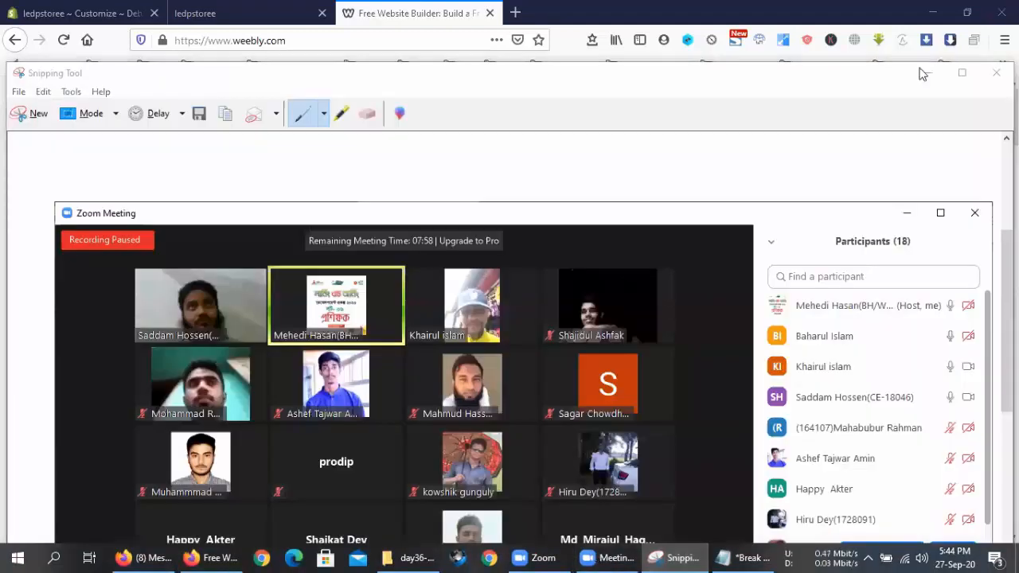
left_click(994, 73)
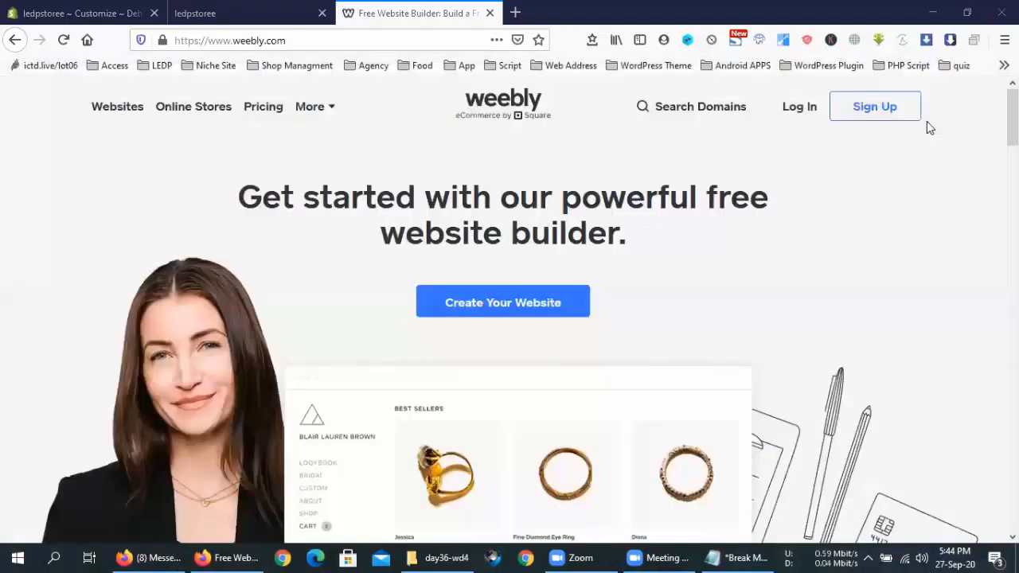
left_click(265, 110)
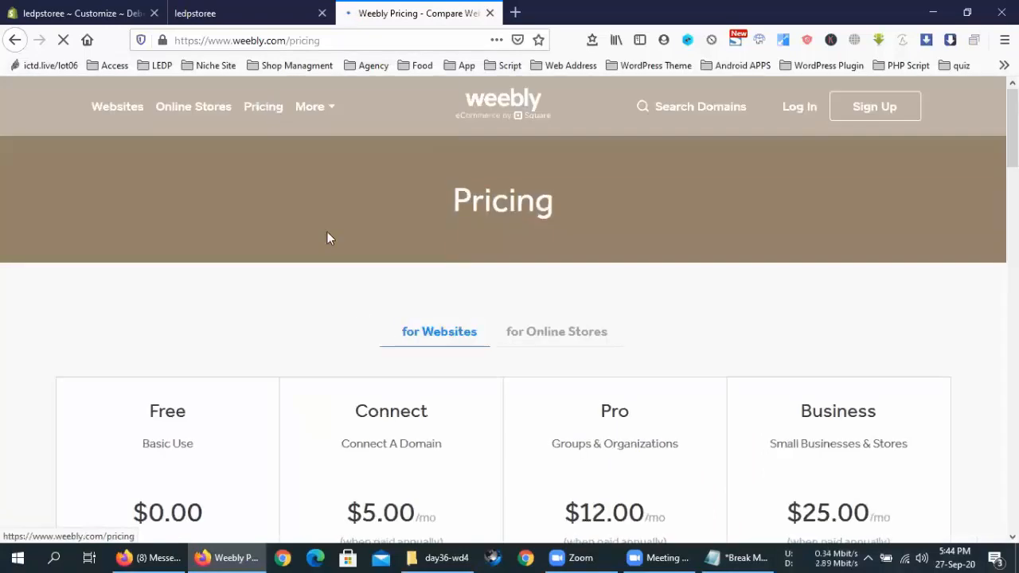
scroll(387, 312, "down", 3)
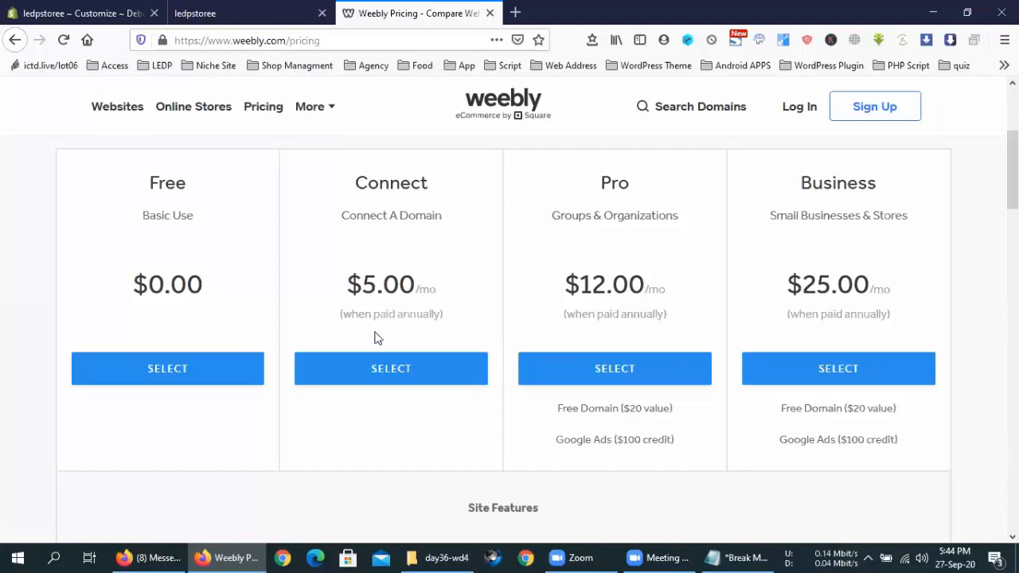
scroll(362, 296, "up", 2)
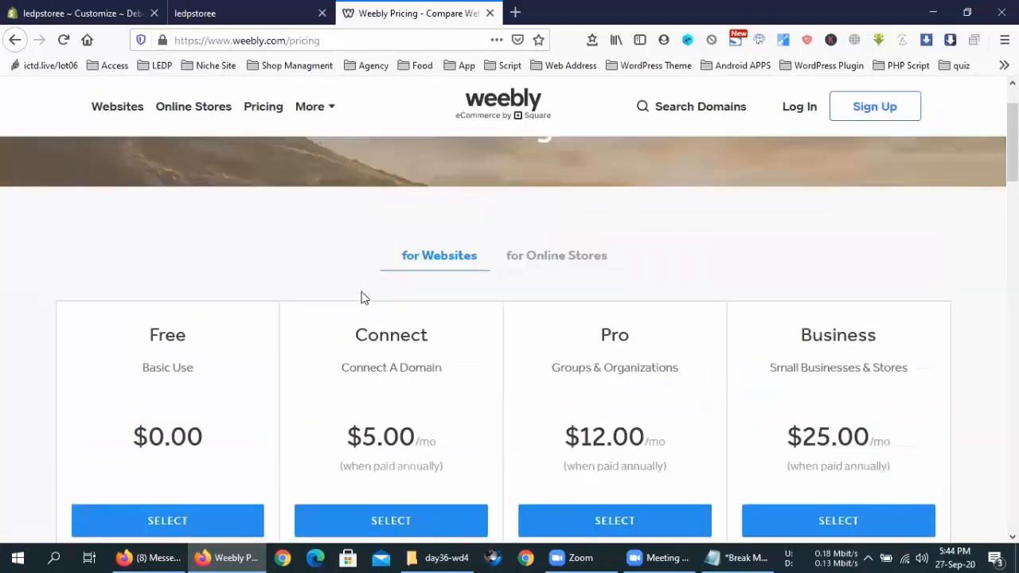
scroll(413, 315, "down", 1)
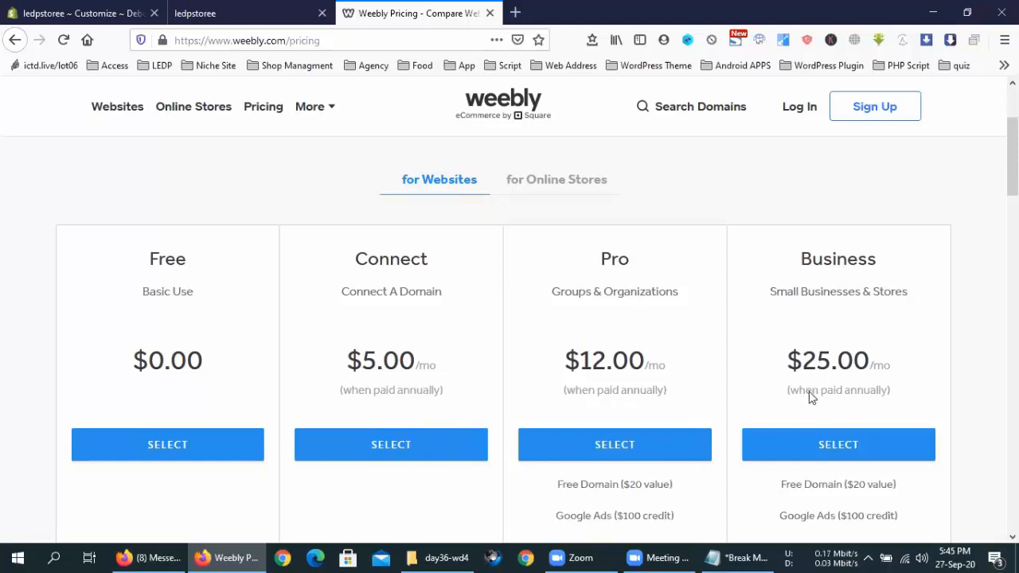
scroll(810, 396, "down", 4)
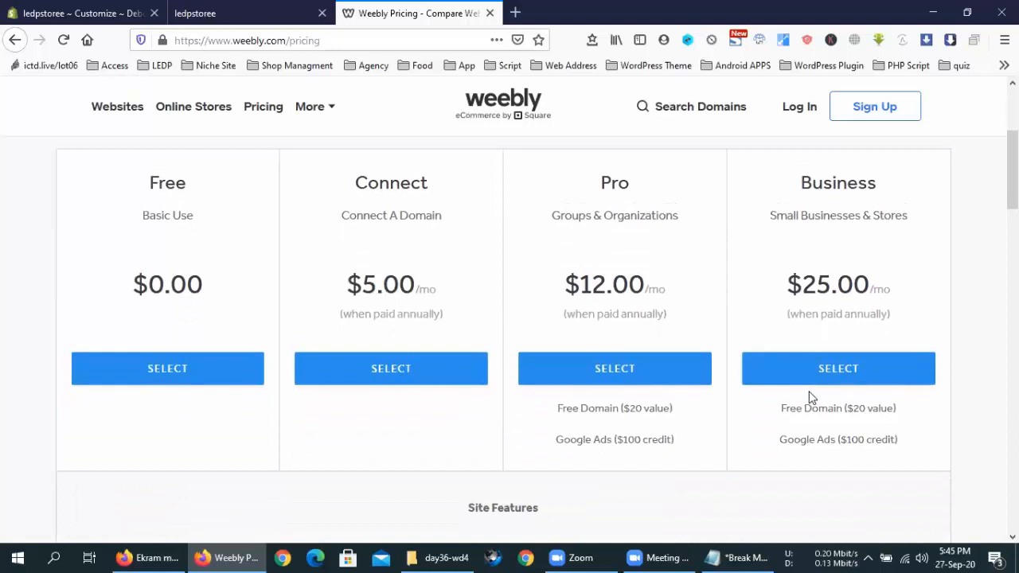
scroll(496, 334, "up", 3)
scroll(496, 333, "down", 4)
scroll(298, 333, "up", 1)
scroll(299, 333, "up", 3)
scroll(380, 323, "down", 3)
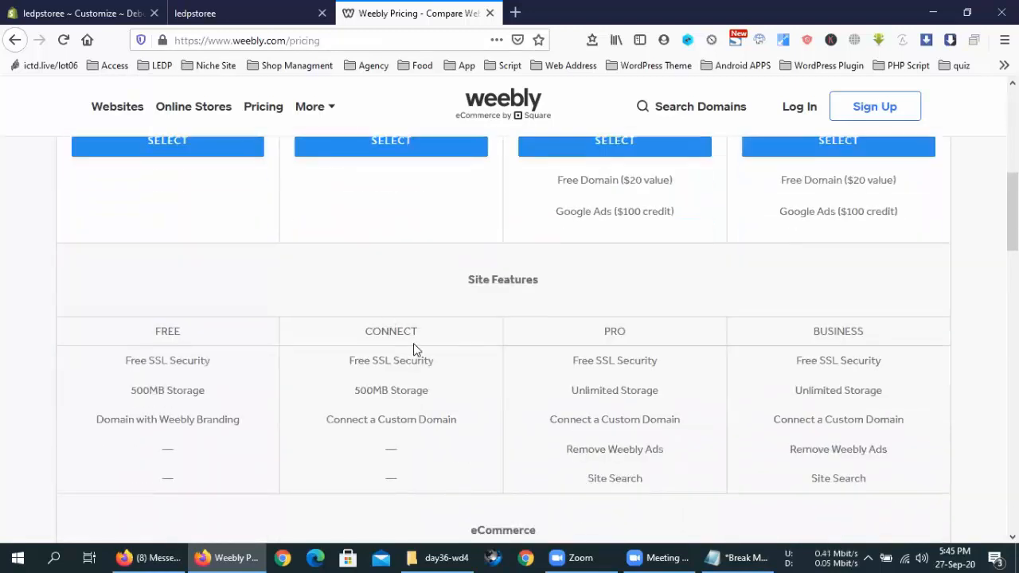
scroll(413, 343, "up", 3)
scroll(413, 344, "down", 3)
mouse_move(868, 373)
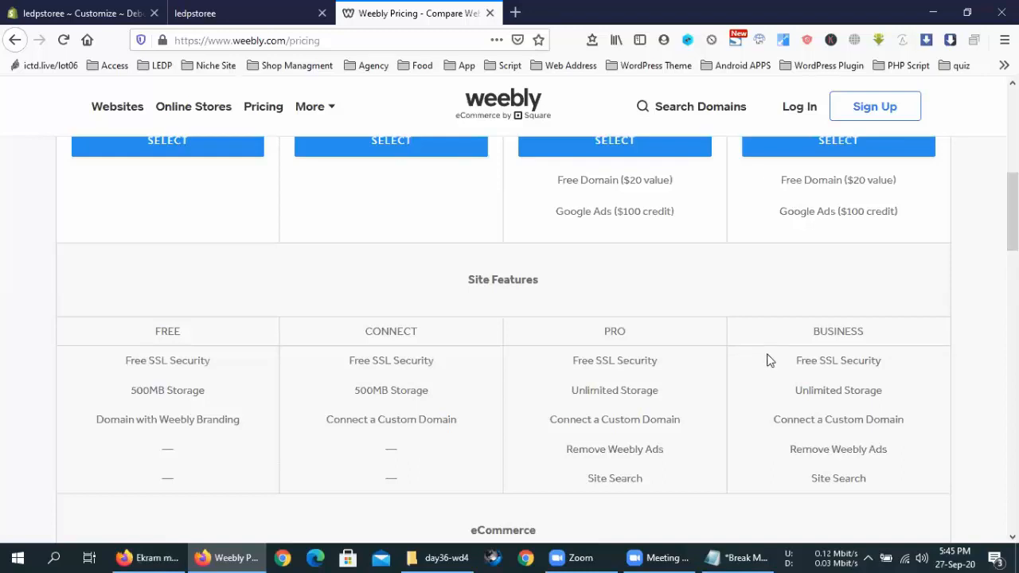
mouse_move(155, 361)
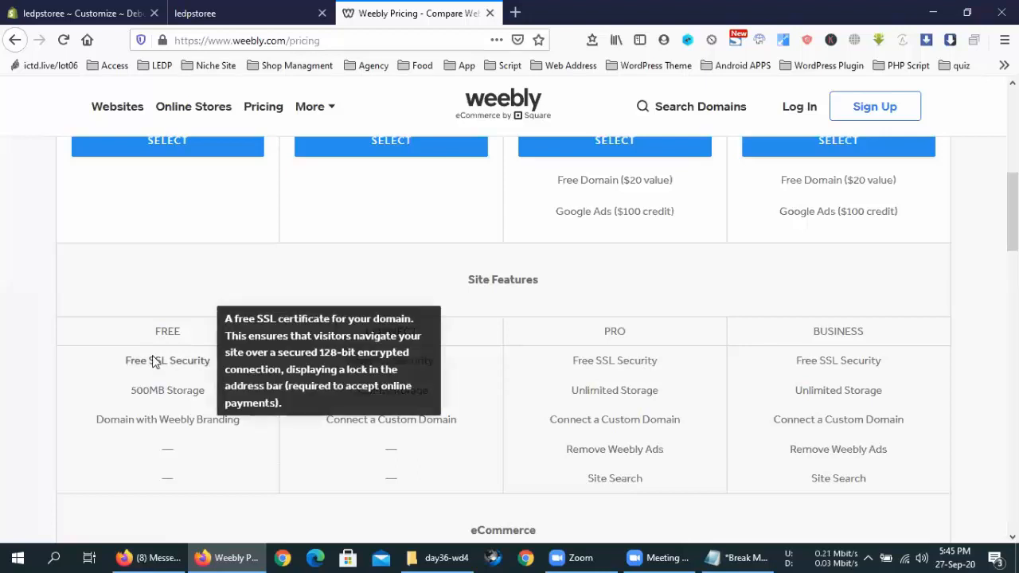
mouse_move(413, 368)
scroll(414, 368, "up", 3)
scroll(228, 375, "down", 3)
mouse_move(178, 402)
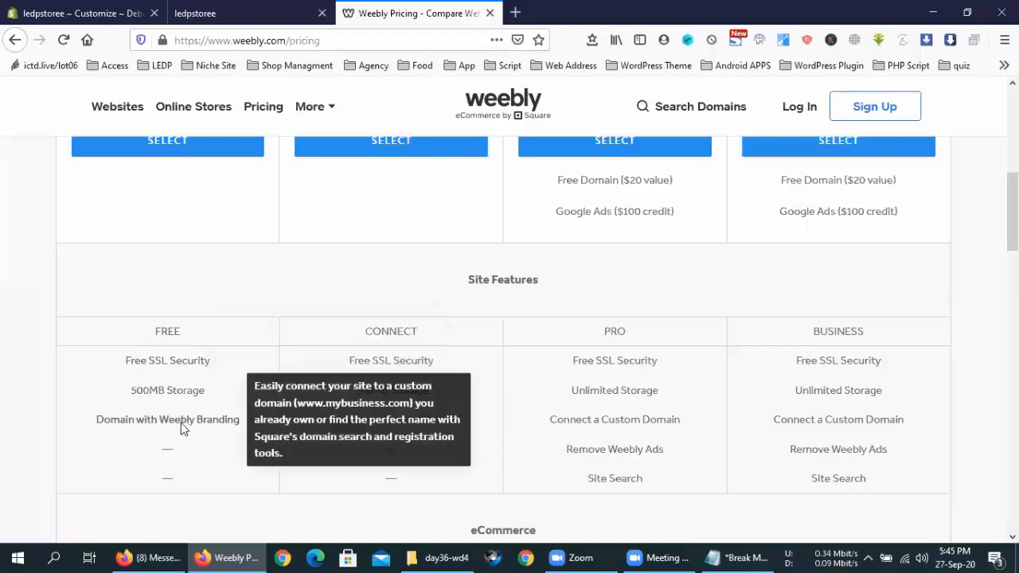
mouse_move(384, 371)
scroll(384, 371, "up", 2)
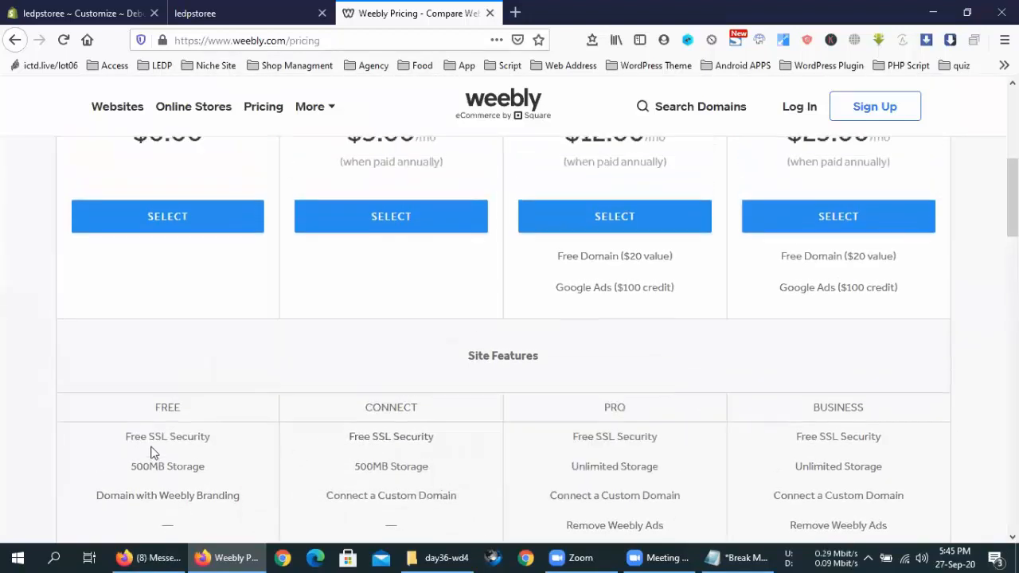
mouse_move(173, 446)
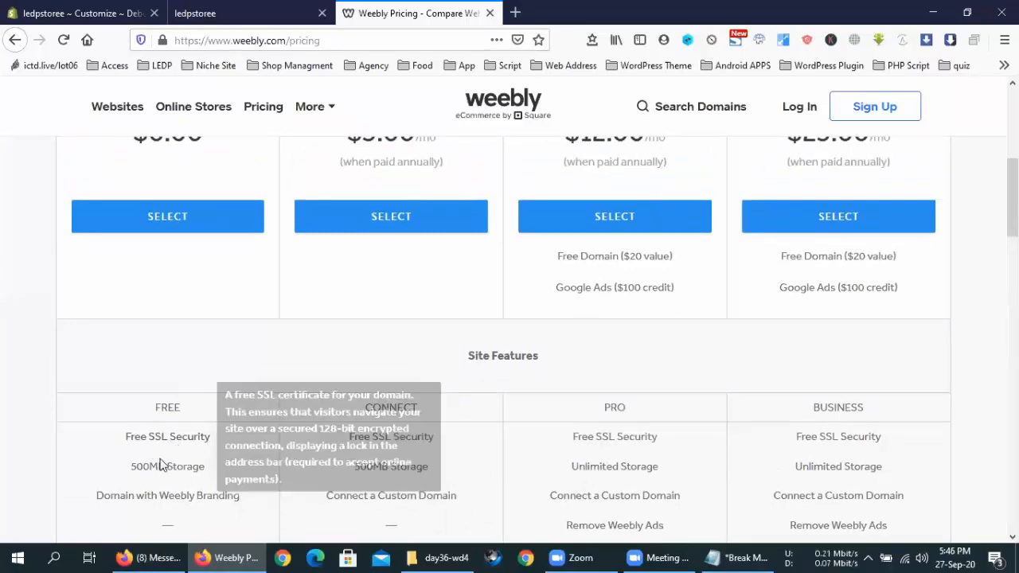
mouse_move(172, 497)
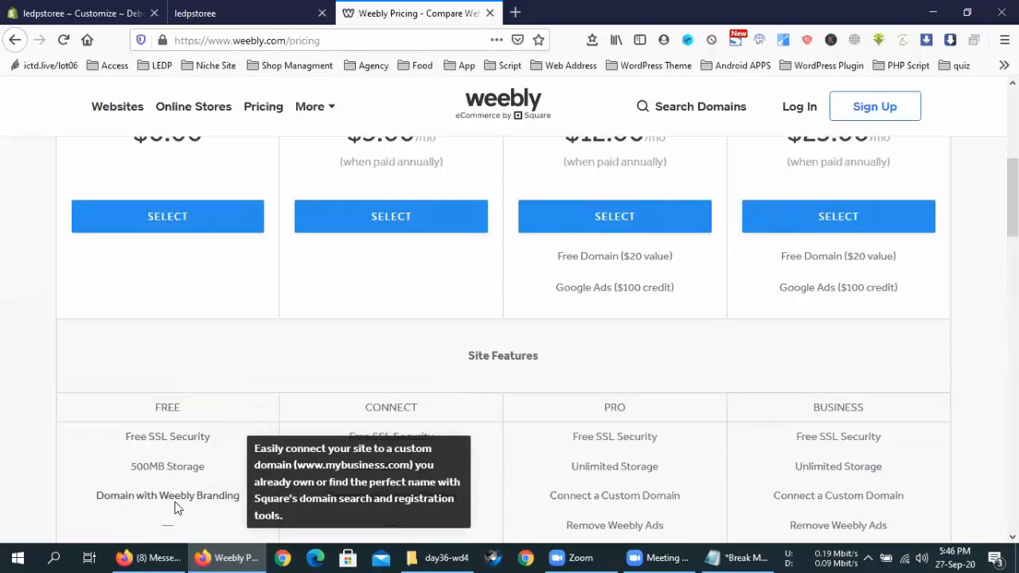
scroll(176, 500, "down", 1)
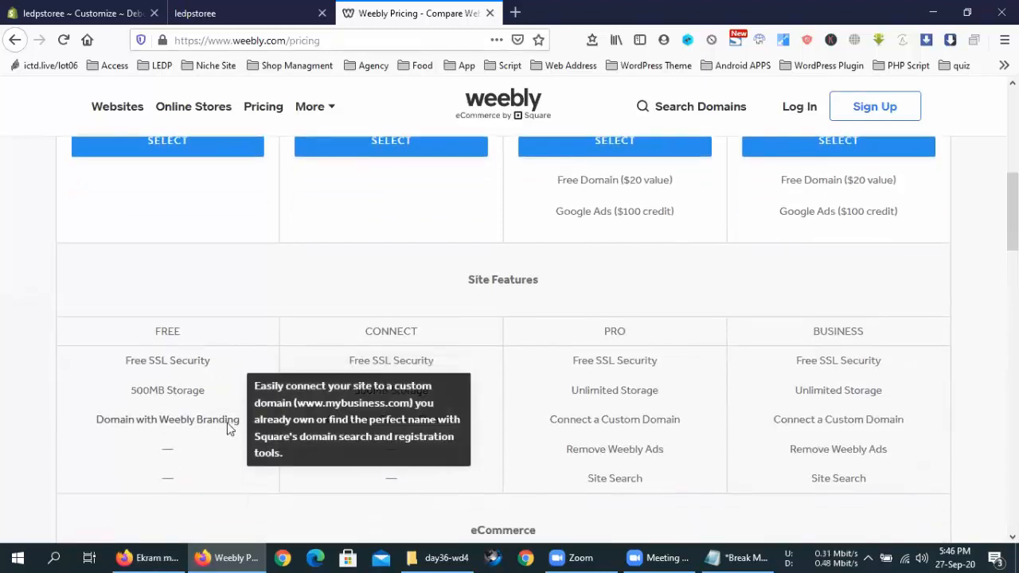
scroll(227, 430, "up", 3)
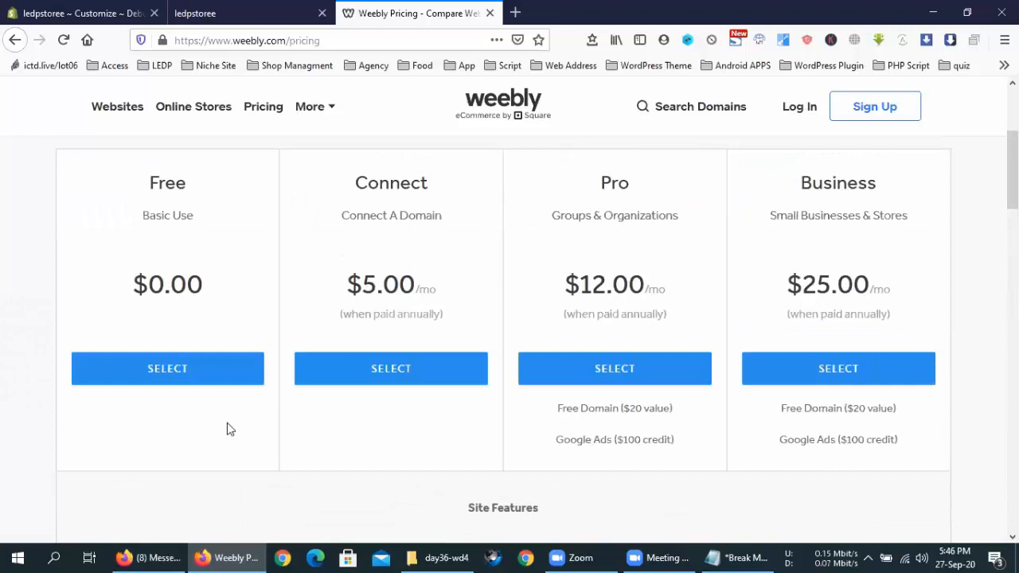
scroll(228, 429, "down", 3)
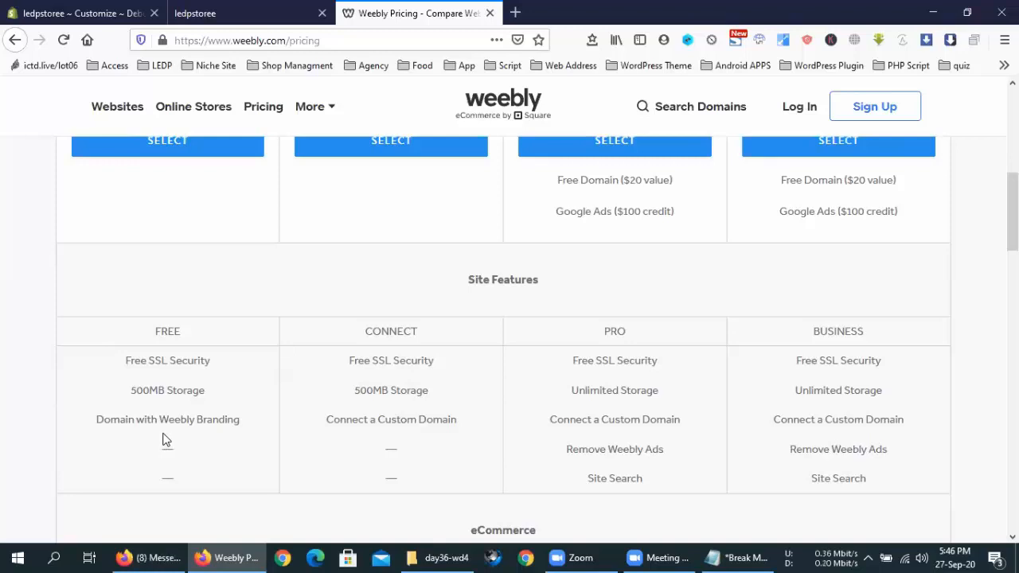
scroll(196, 417, "up", 8)
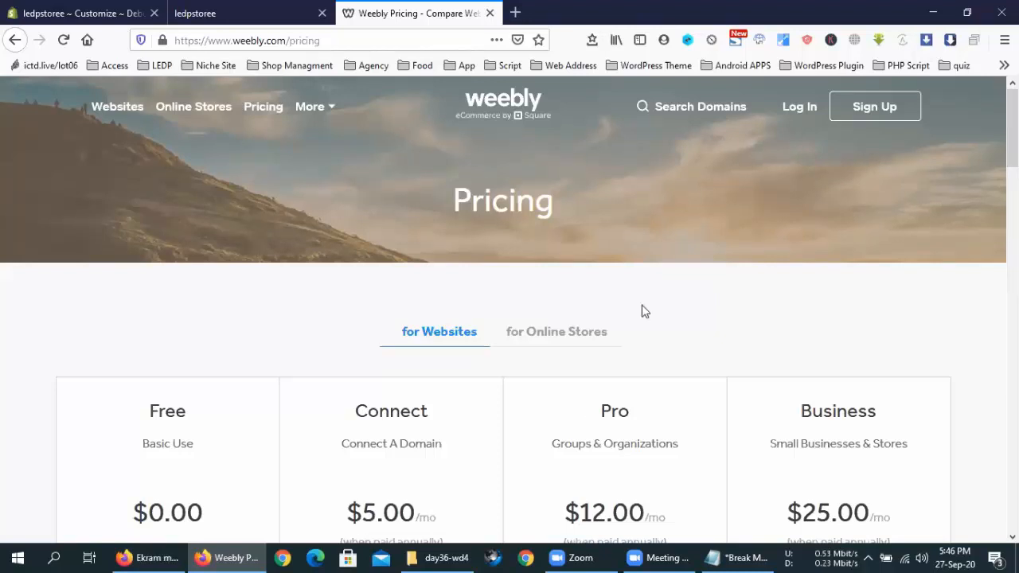
scroll(357, 400, "down", 4)
scroll(426, 413, "down", 2)
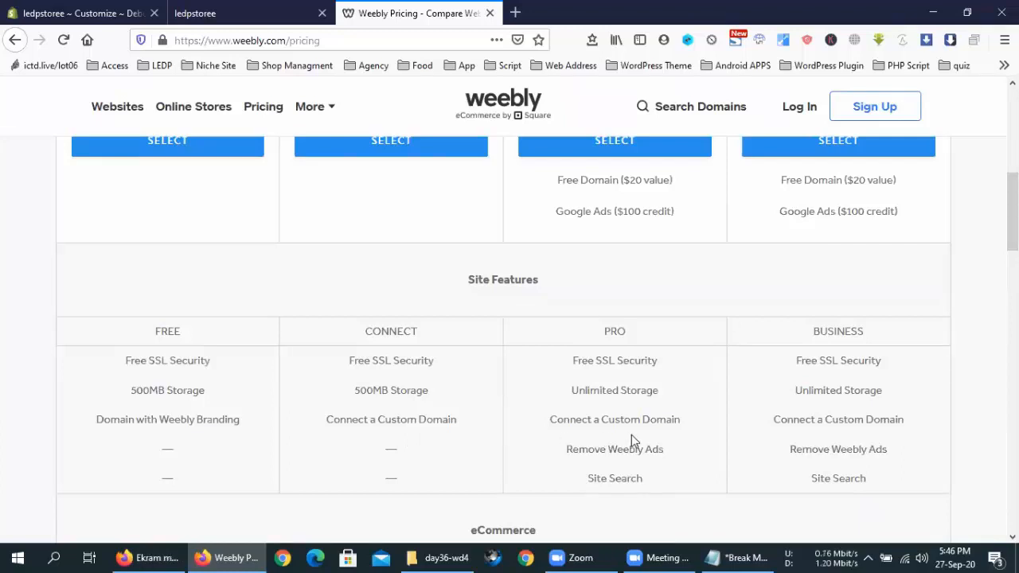
mouse_move(890, 414)
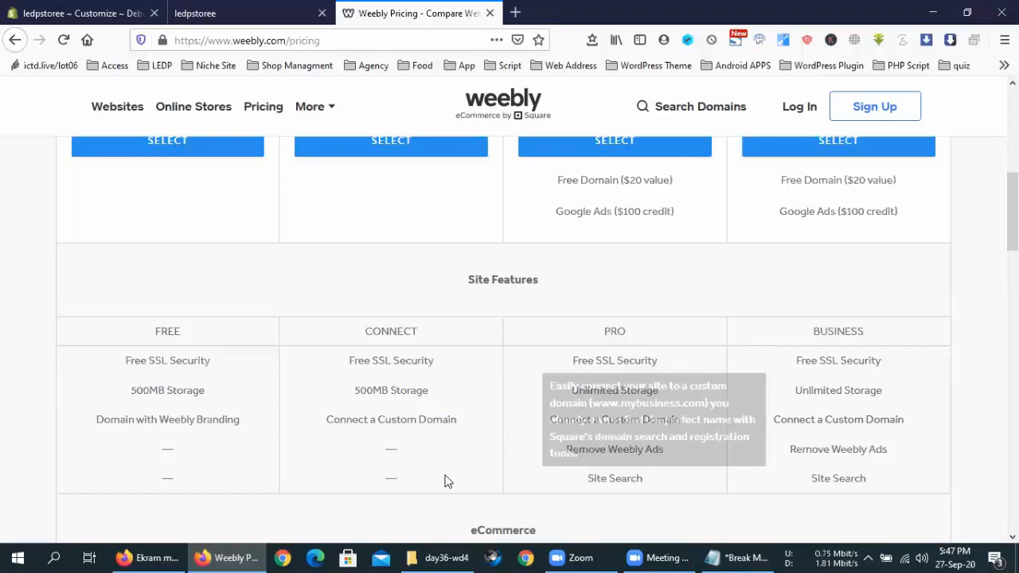
scroll(445, 481, "up", 10)
Step: Open the Weebly signup form and enter the user's full name and e-mail address
left_click(876, 106)
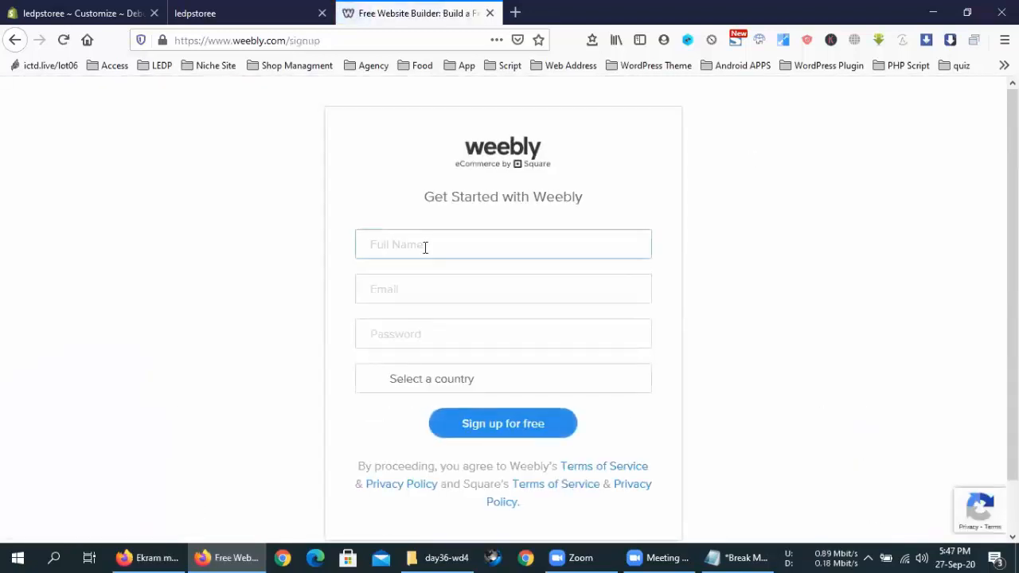
left_click(505, 253)
type("mw")
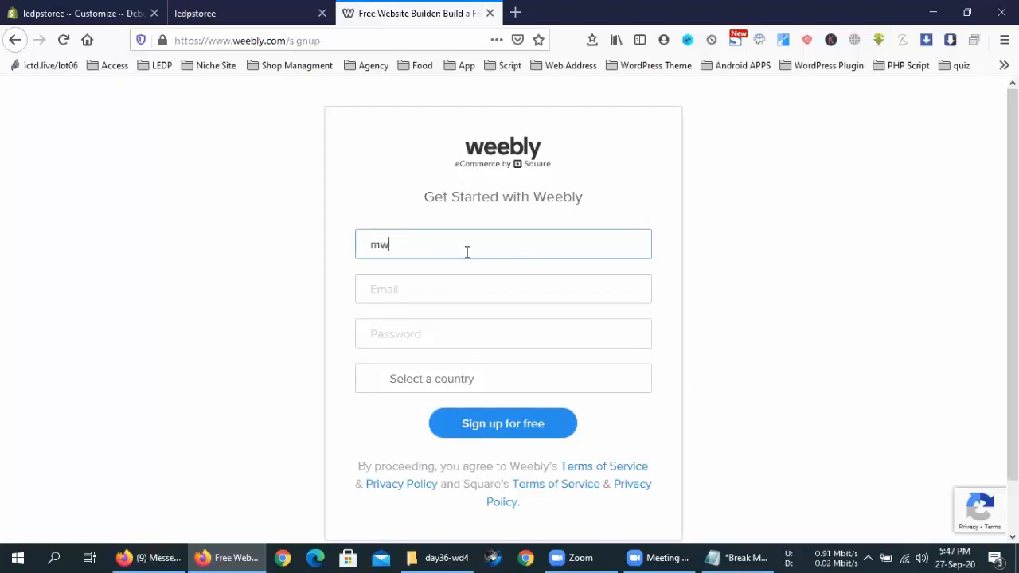
key("BackSpace")
type("ehedi")
left_click(482, 298)
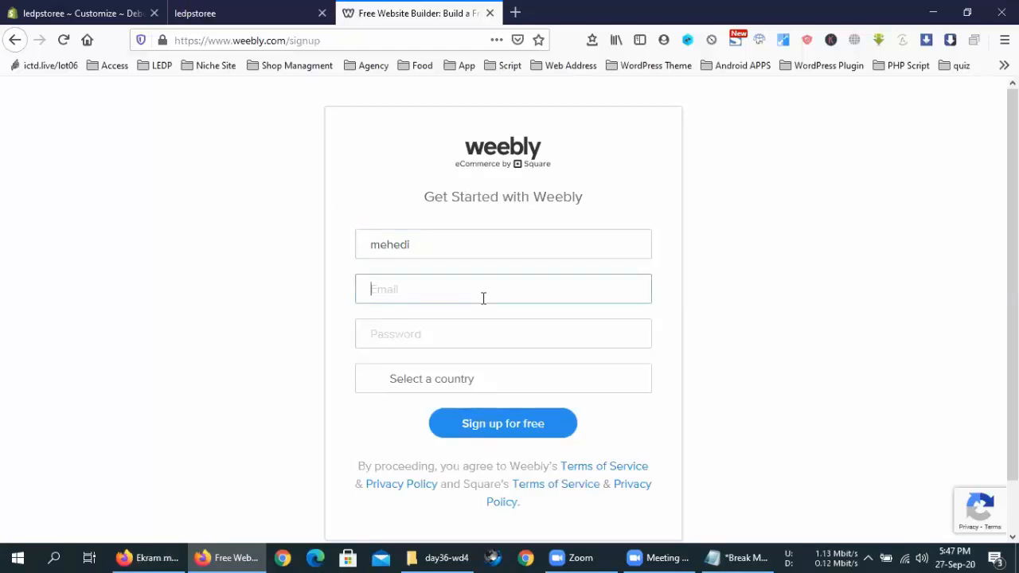
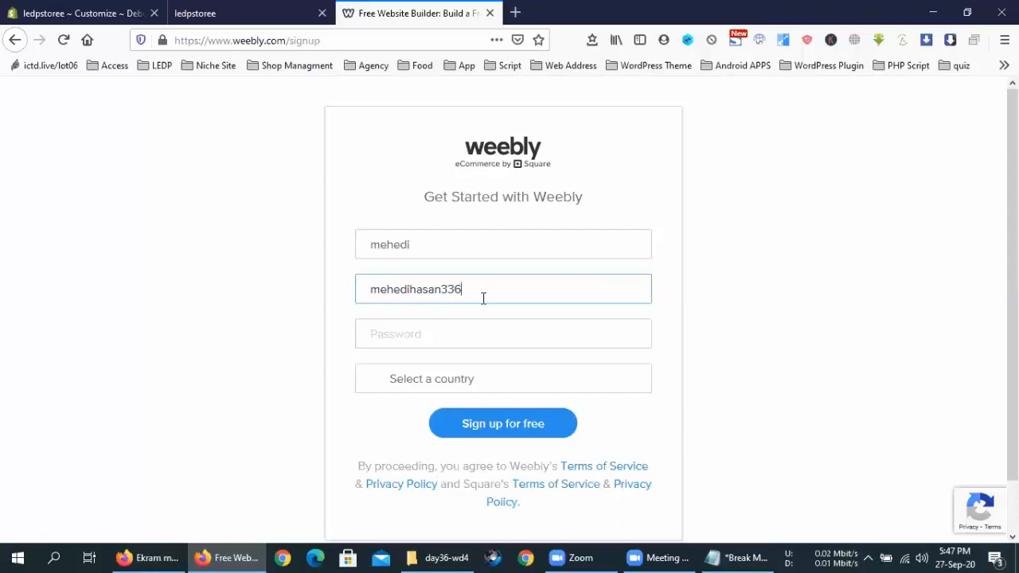
Step: Copy the e-mail address and paste it into the Password field as the password
left_click(479, 326)
triple_click(564, 294)
right_click(564, 294)
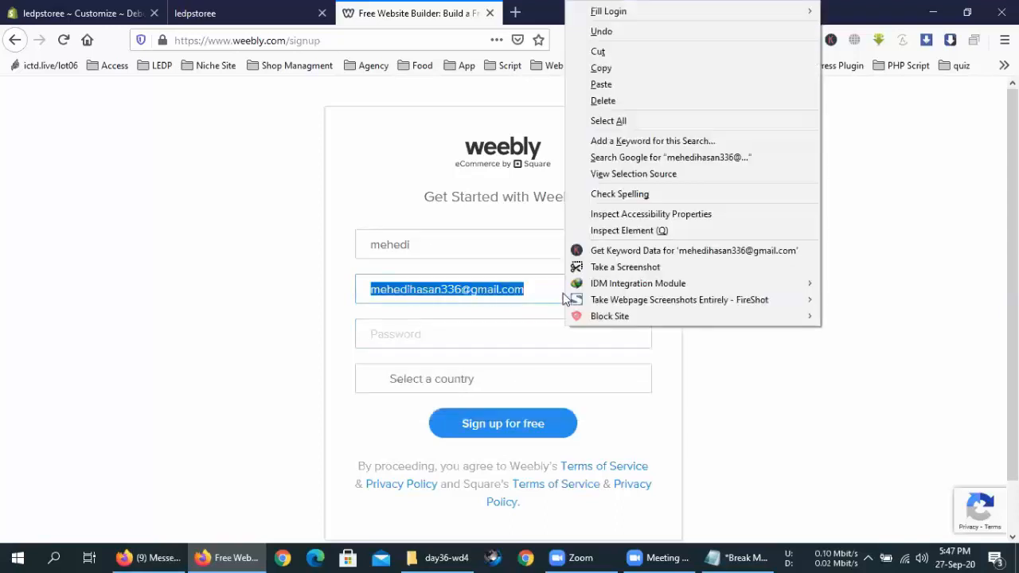
left_click(598, 84)
left_click(506, 338)
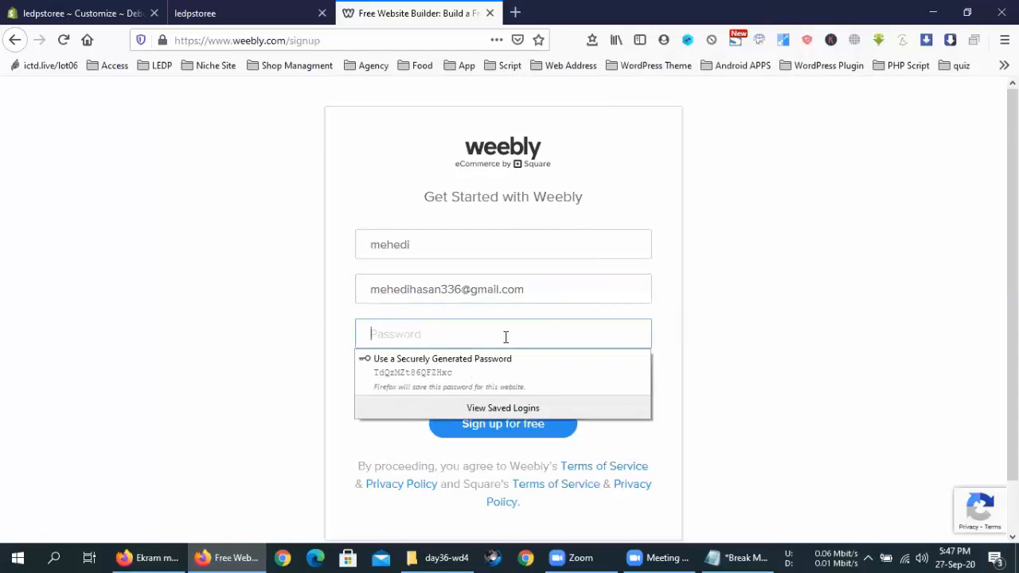
right_click(505, 337)
left_click(544, 201)
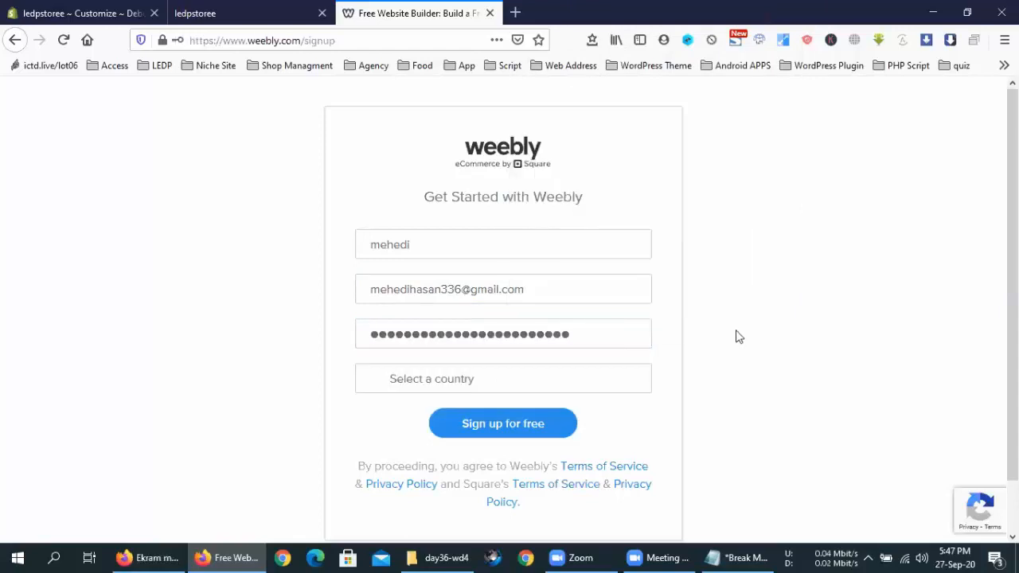
Step: Set the country to Bangladesh, submit the signup, and dismiss Firefox's save-login prompt
scroll(550, 339, "down", 1)
left_click(545, 335)
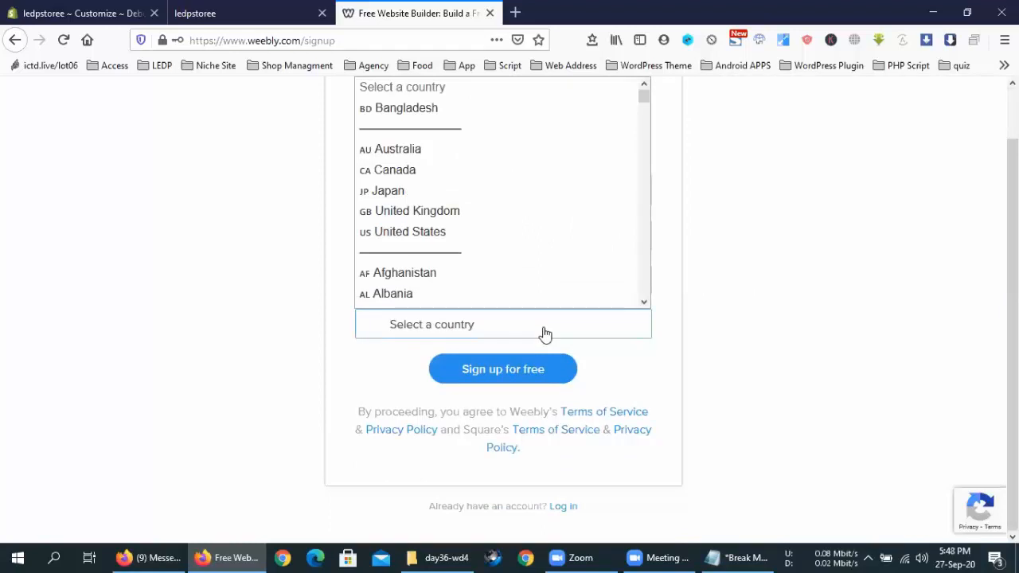
left_click(452, 112)
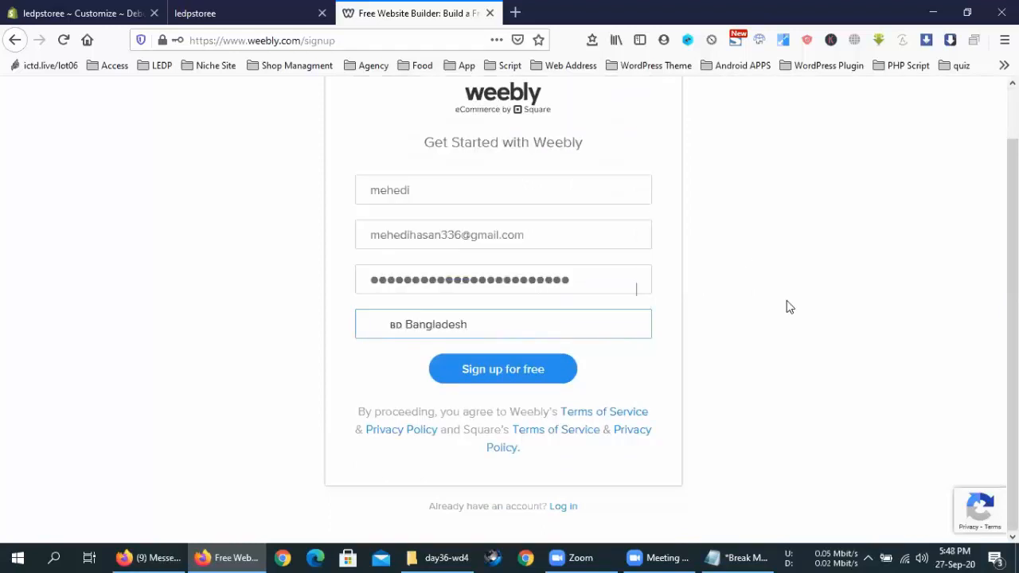
left_click(520, 367)
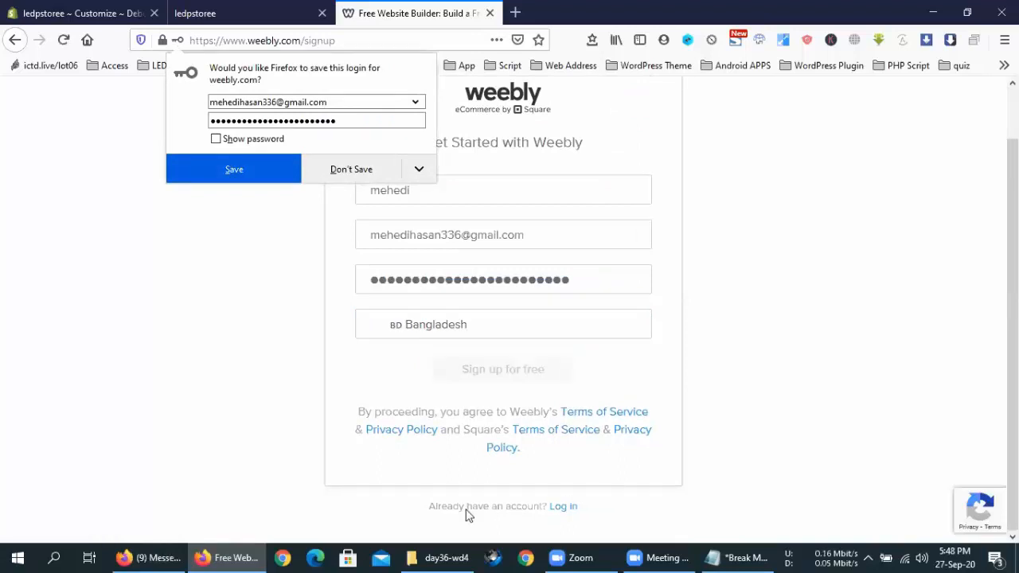
left_click(391, 4)
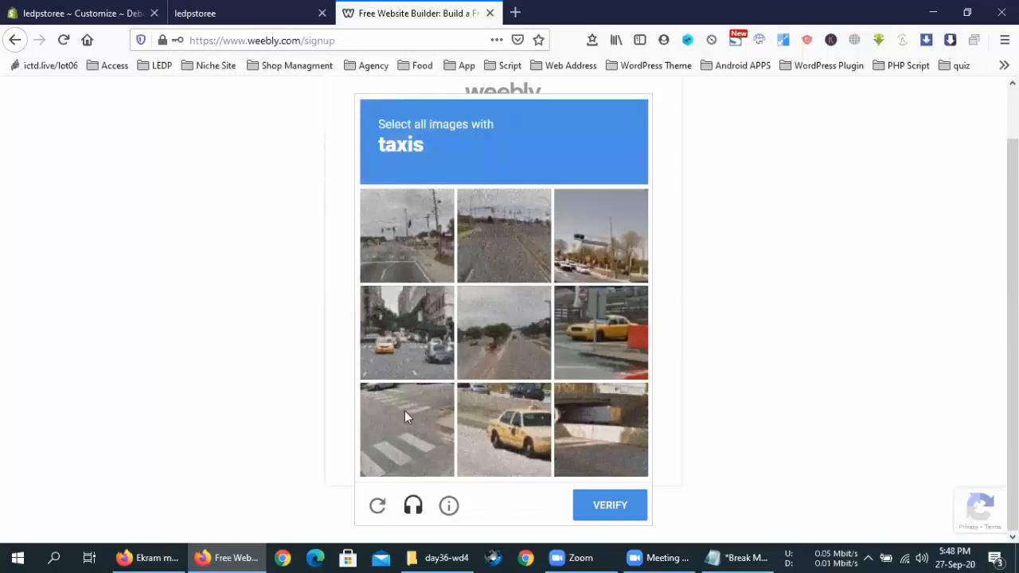
Step: Tick the three taxi image tiles and verify the image challenge
left_click(611, 344)
left_click(502, 464)
left_click(394, 353)
left_click(608, 502)
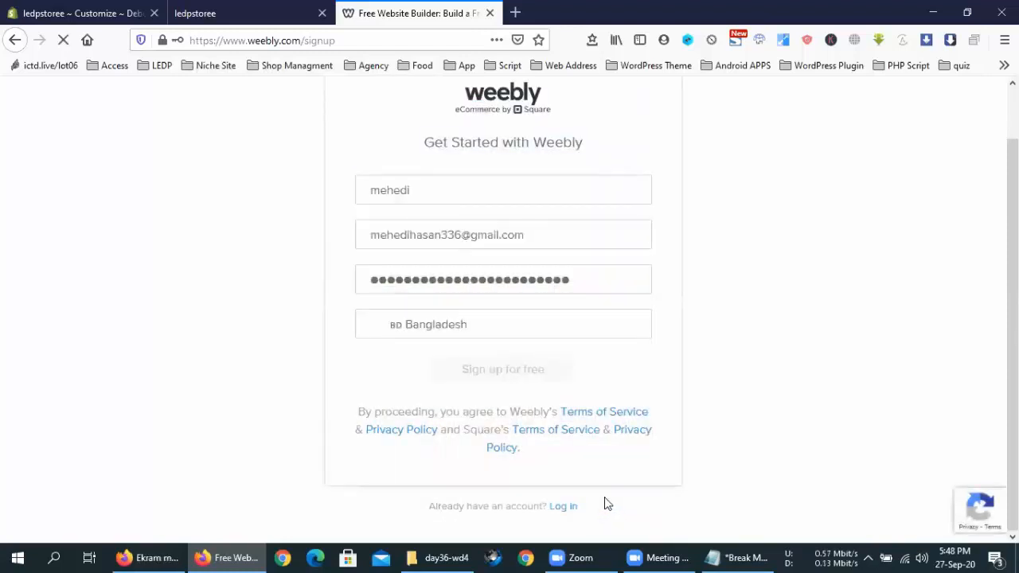
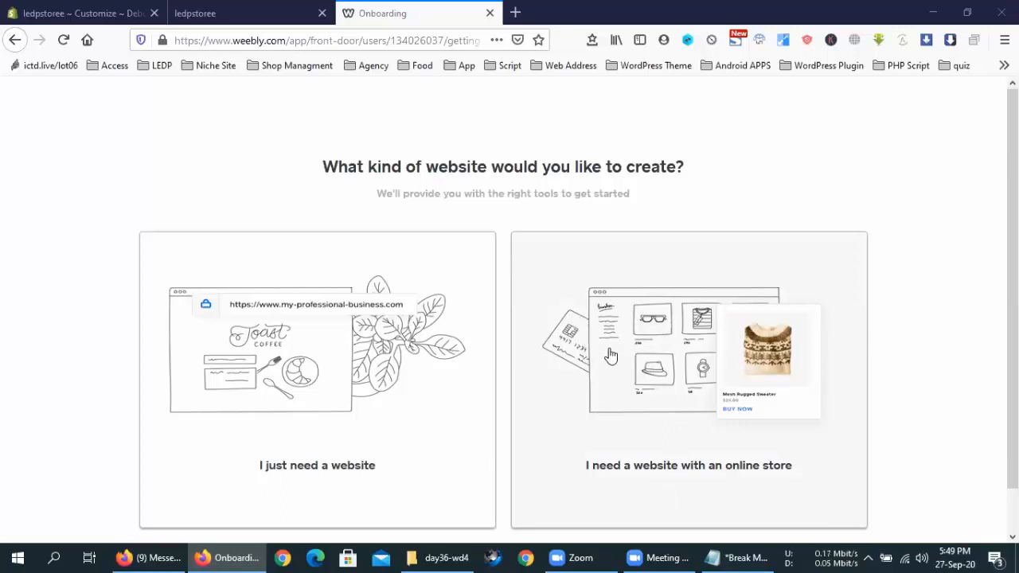
Step: Pick the 'I just need a website' option instead of an online store
scroll(648, 462, "down", 1)
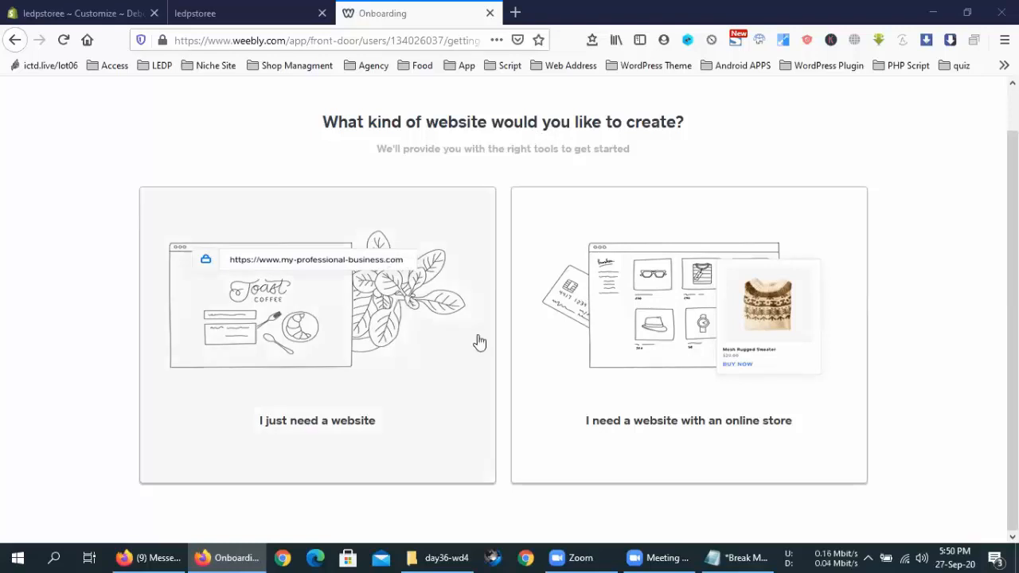
left_click(262, 329)
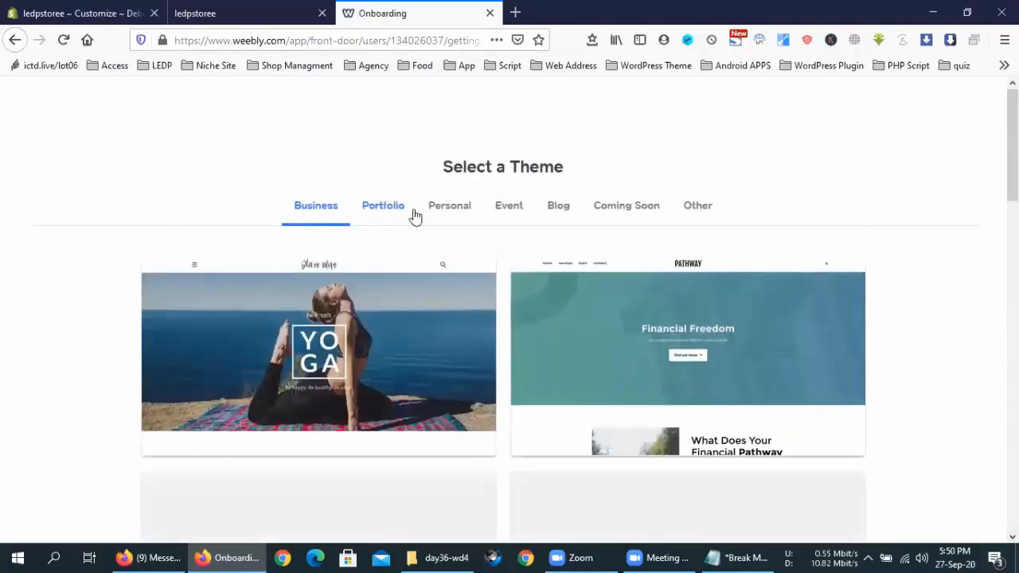
Step: Browse the Portfolio, Personal, Event, Blog, Coming Soon and Other theme categories
scroll(915, 218, "down", 5)
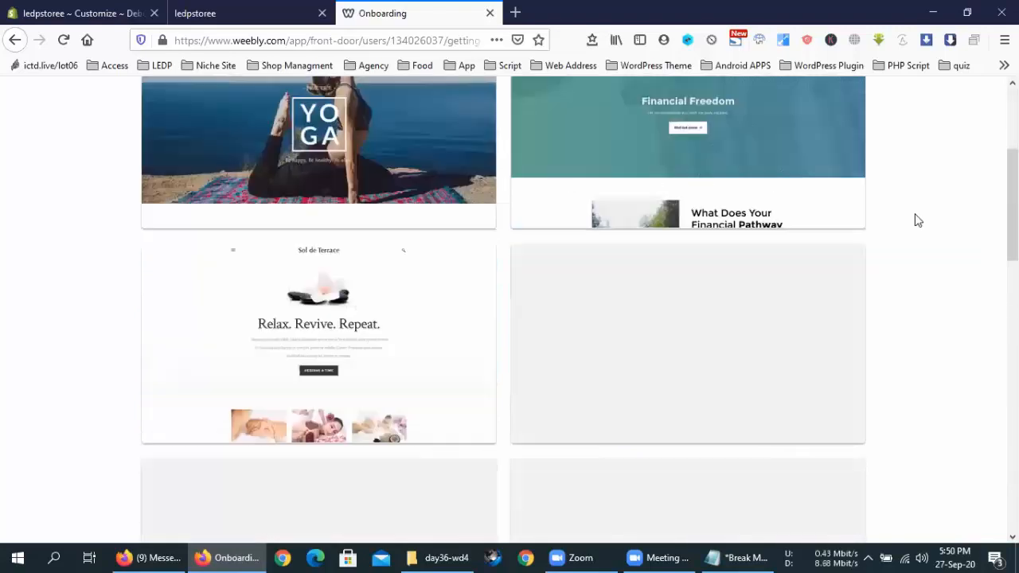
scroll(923, 234, "up", 5)
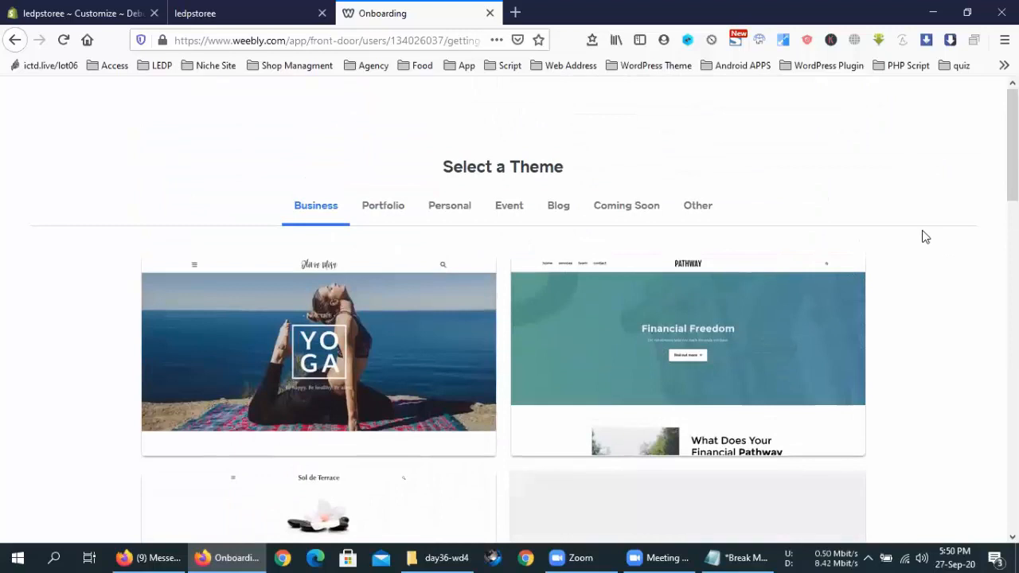
left_click(384, 207)
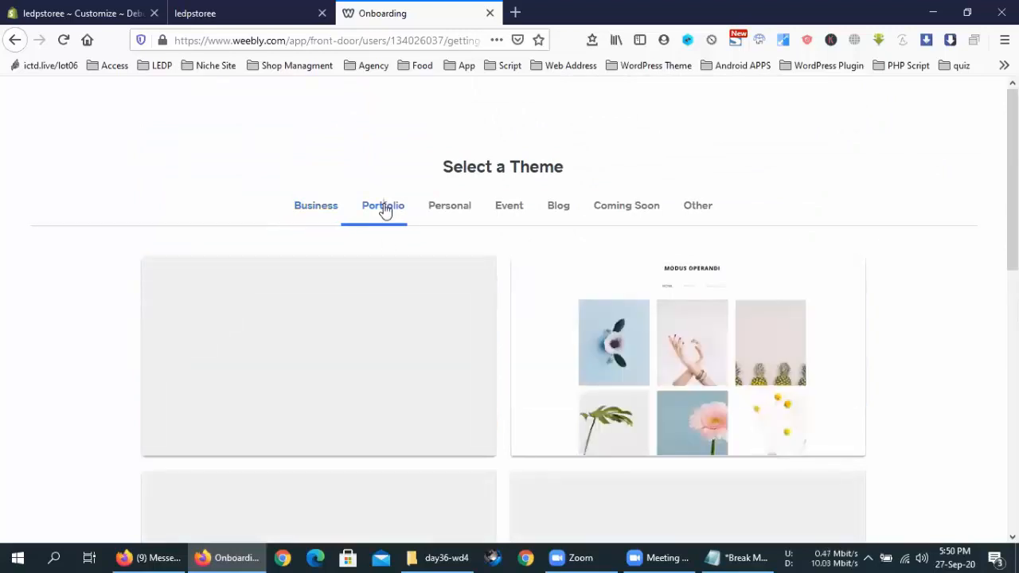
left_click(459, 209)
left_click(503, 209)
left_click(555, 208)
left_click(618, 211)
left_click(707, 210)
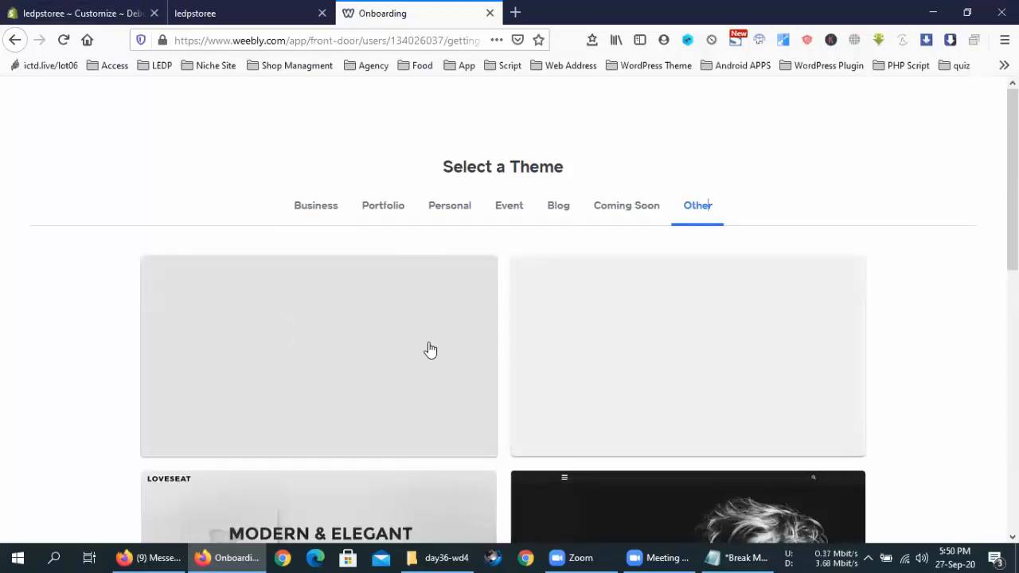
Step: Scroll the Other themes and open the Sarah Smith theme preview
scroll(430, 350, "down", 3)
scroll(434, 351, "down", 3)
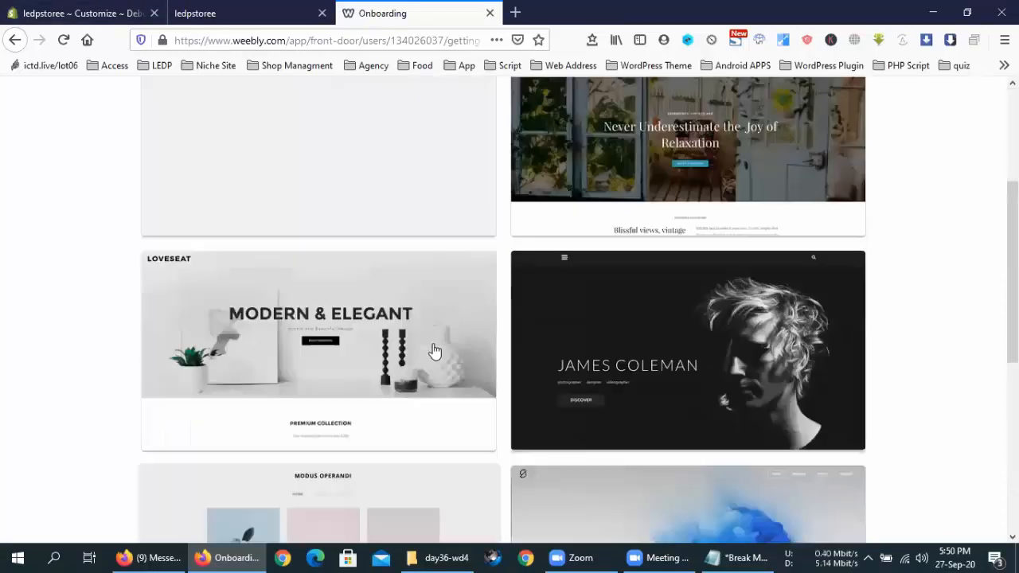
scroll(435, 351, "down", 3)
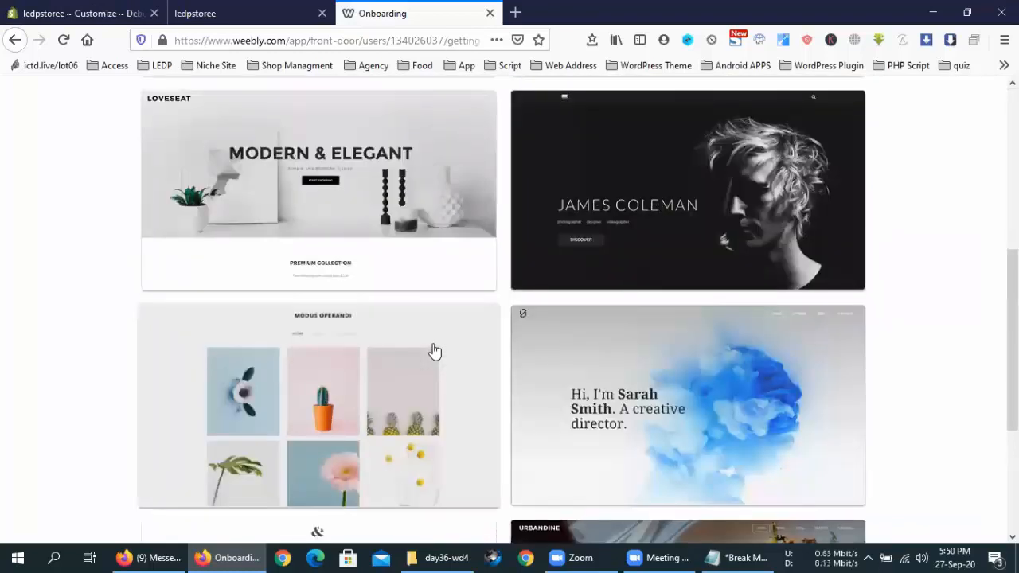
left_click(669, 367)
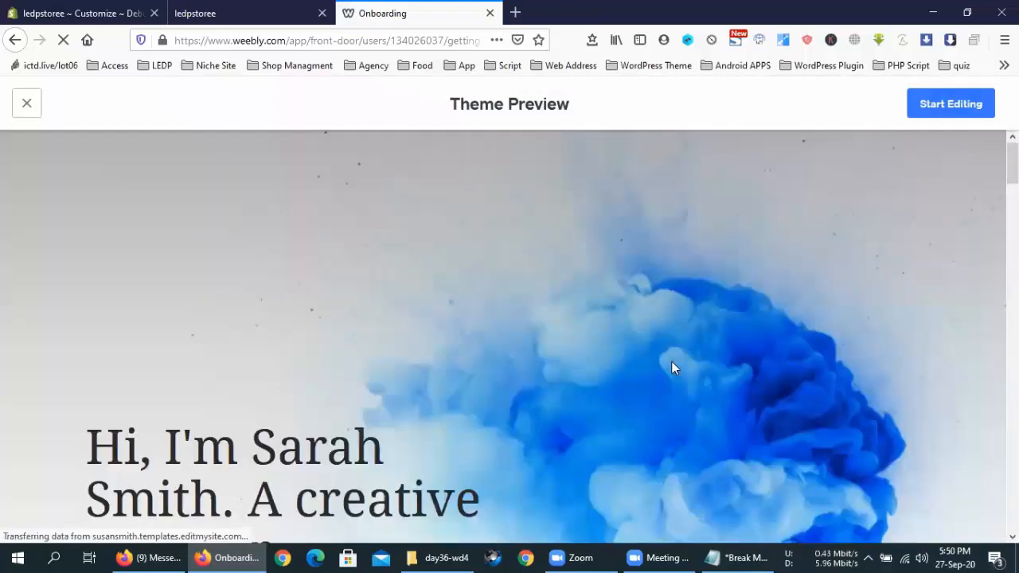
Step: Look over the Sarah Smith theme preview, then start editing a new site from it
scroll(483, 303, "down", 5)
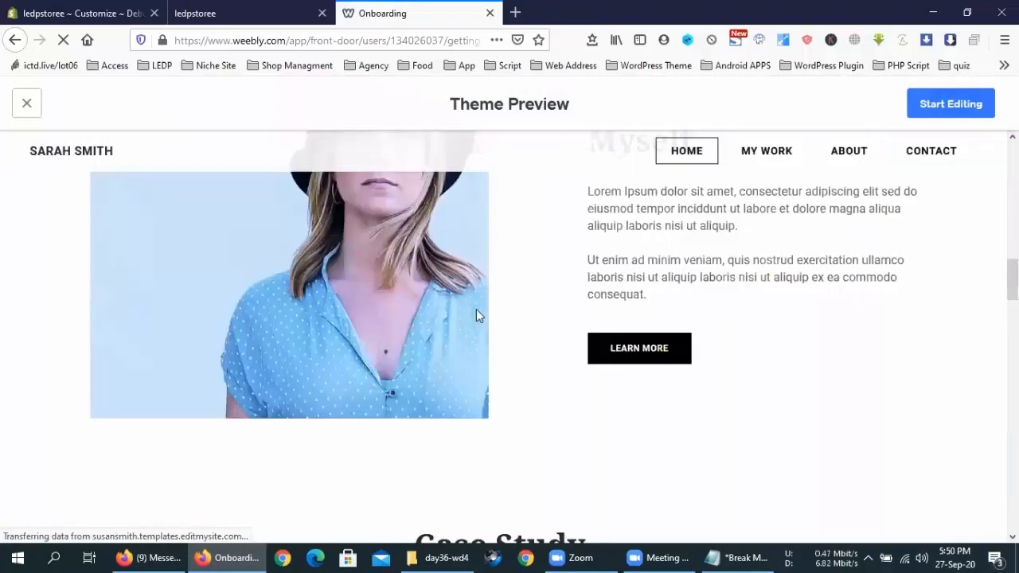
scroll(476, 322, "down", 10)
scroll(477, 322, "up", 6)
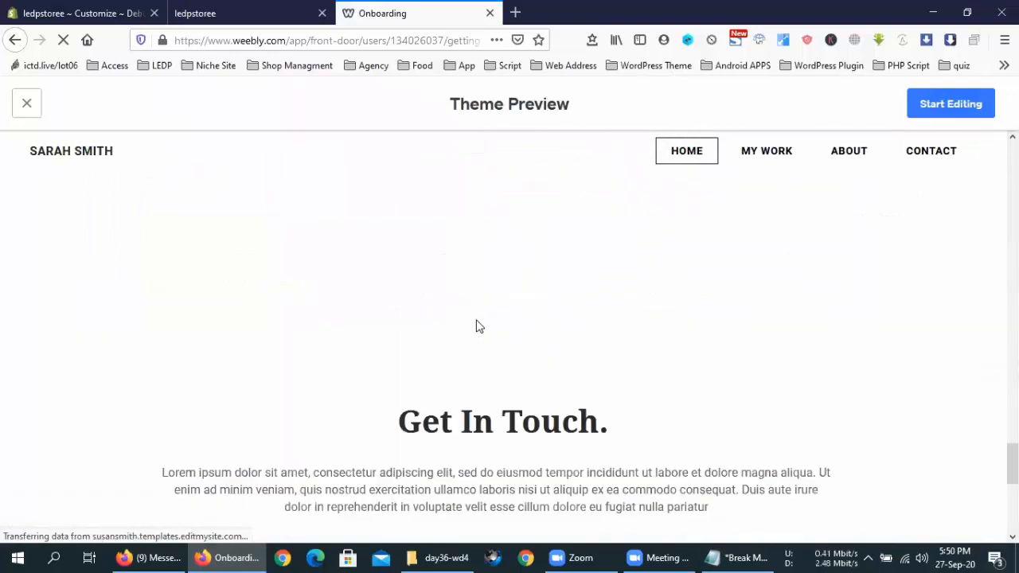
scroll(480, 327, "up", 3)
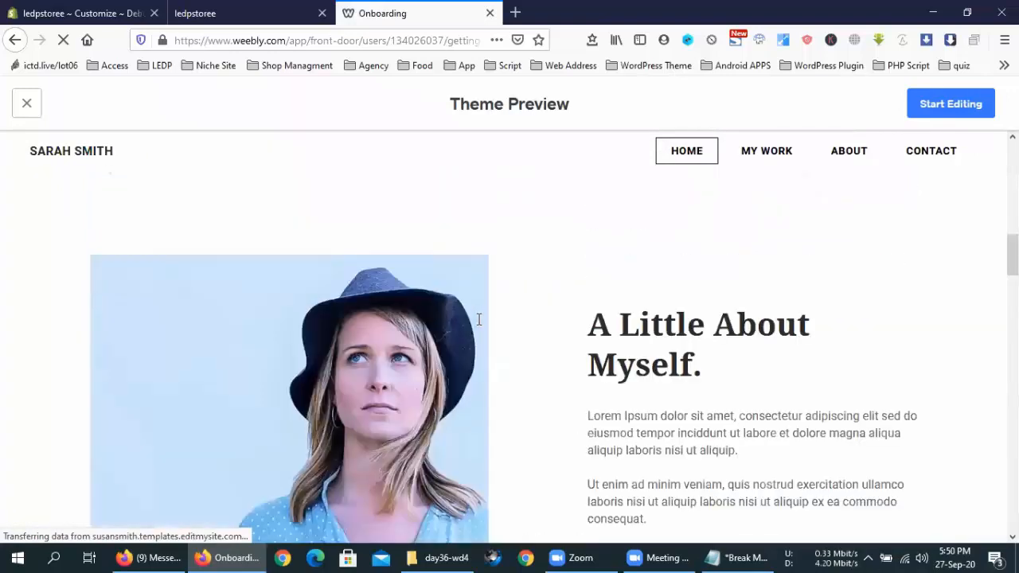
left_click(924, 104)
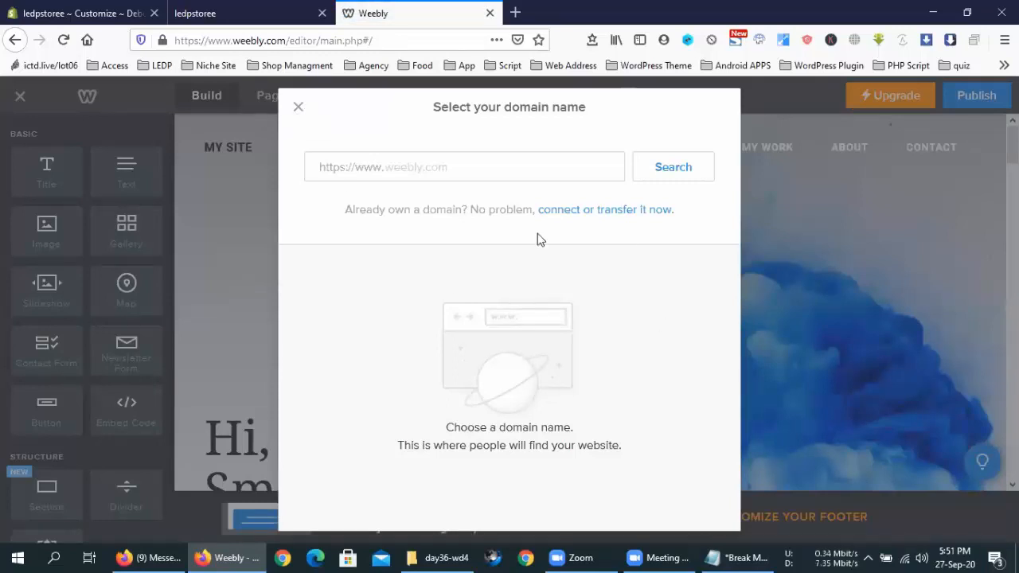
Step: Close the 'Select your domain name' dialog and look over the home page in Build mode
left_click(298, 108)
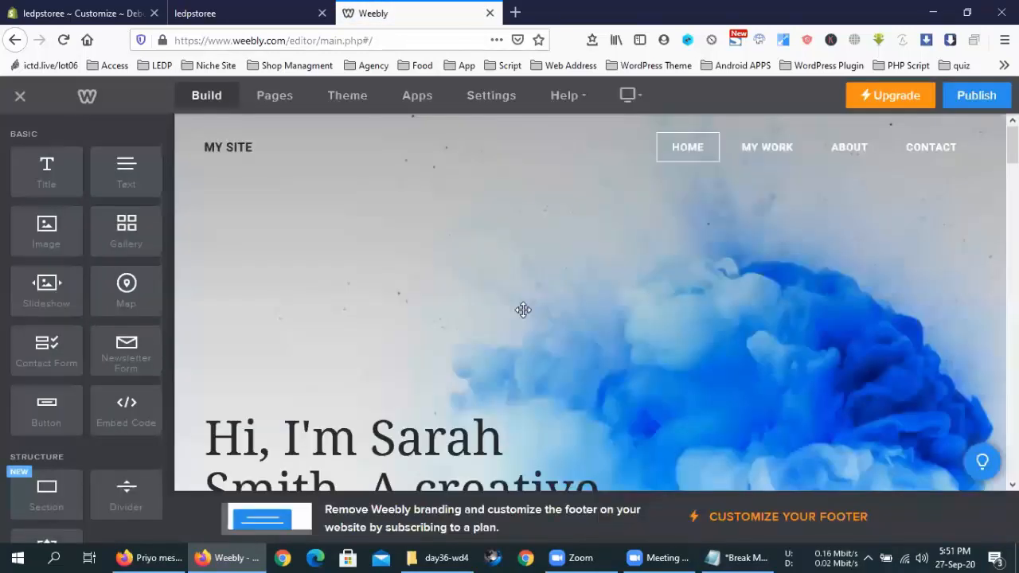
scroll(523, 312, "down", 1)
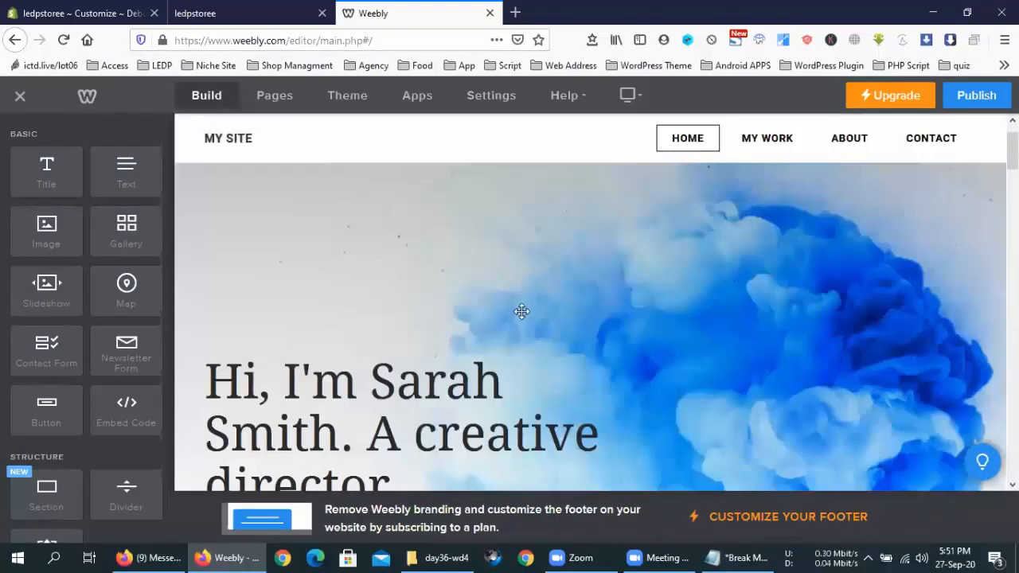
scroll(762, 156, "up", 1)
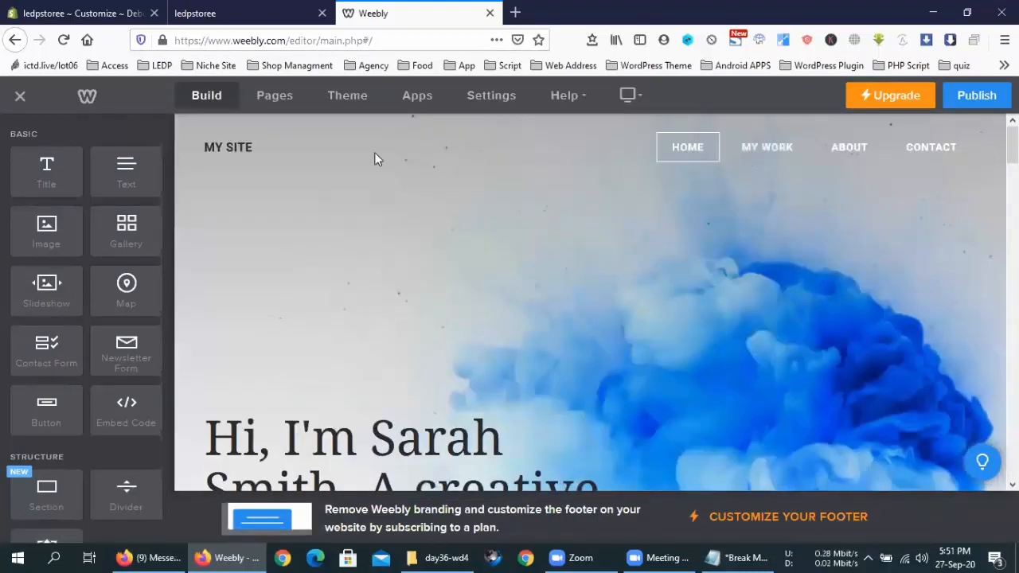
scroll(552, 355, "down", 8)
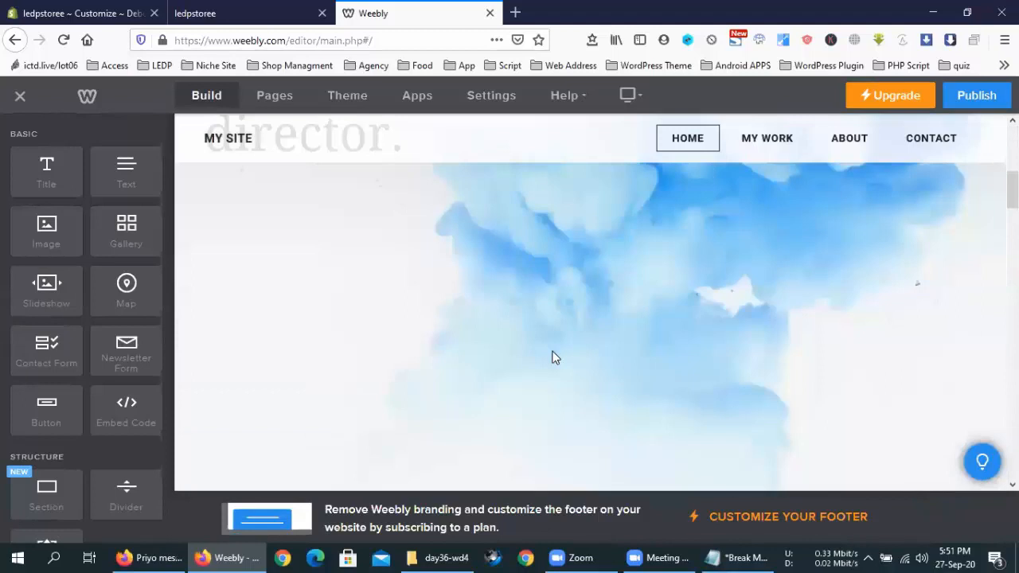
scroll(553, 359, "down", 8)
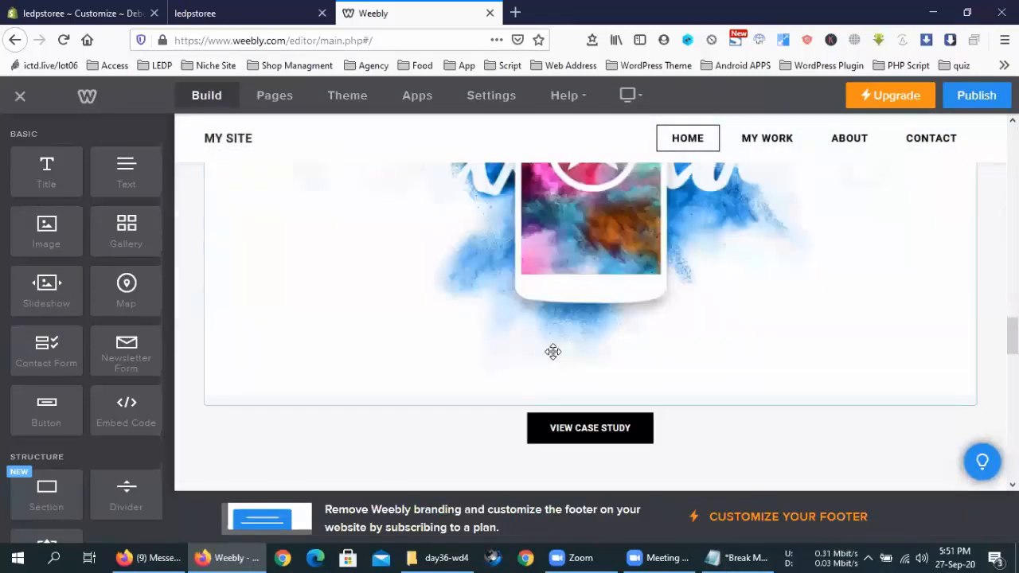
scroll(553, 359, "up", 10)
scroll(555, 356, "up", 5)
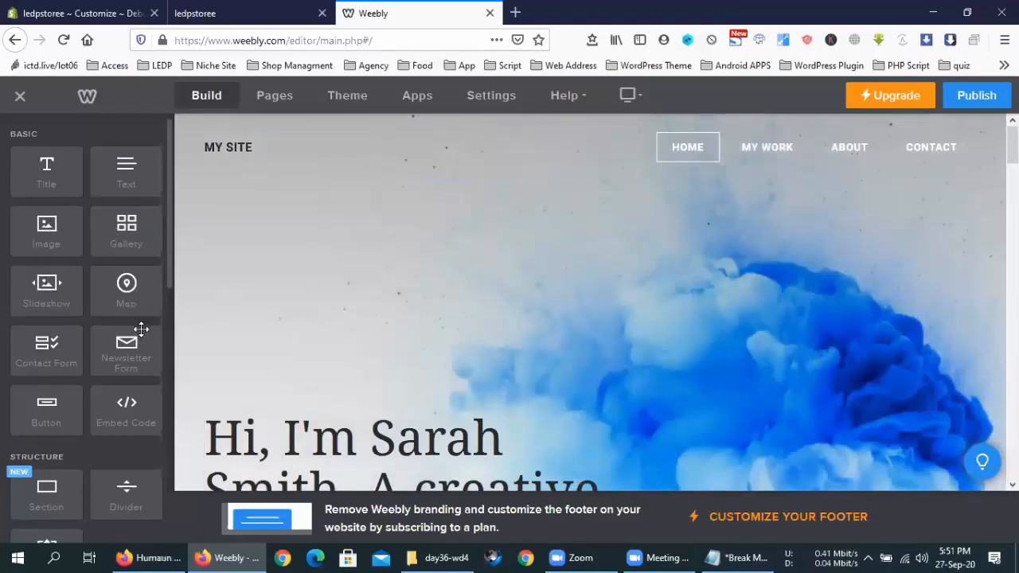
scroll(134, 346, "down", 8)
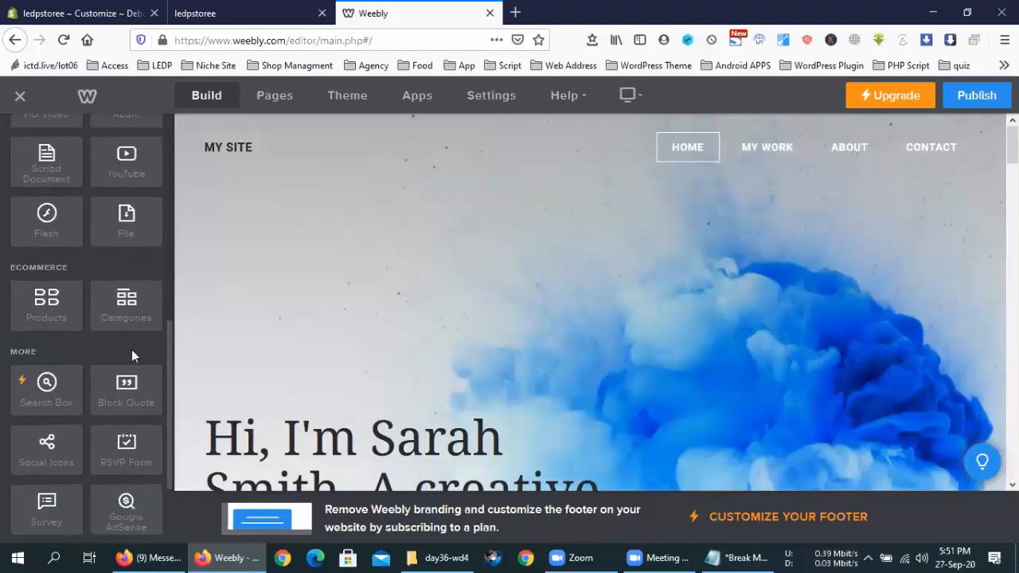
scroll(131, 349, "down", 4)
scroll(132, 350, "up", 12)
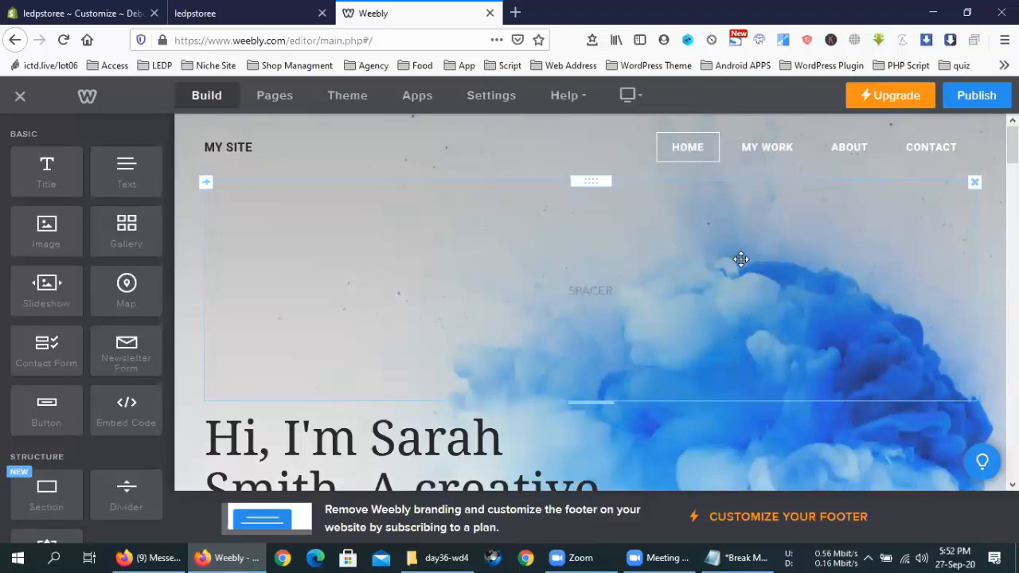
scroll(535, 232, "down", 5)
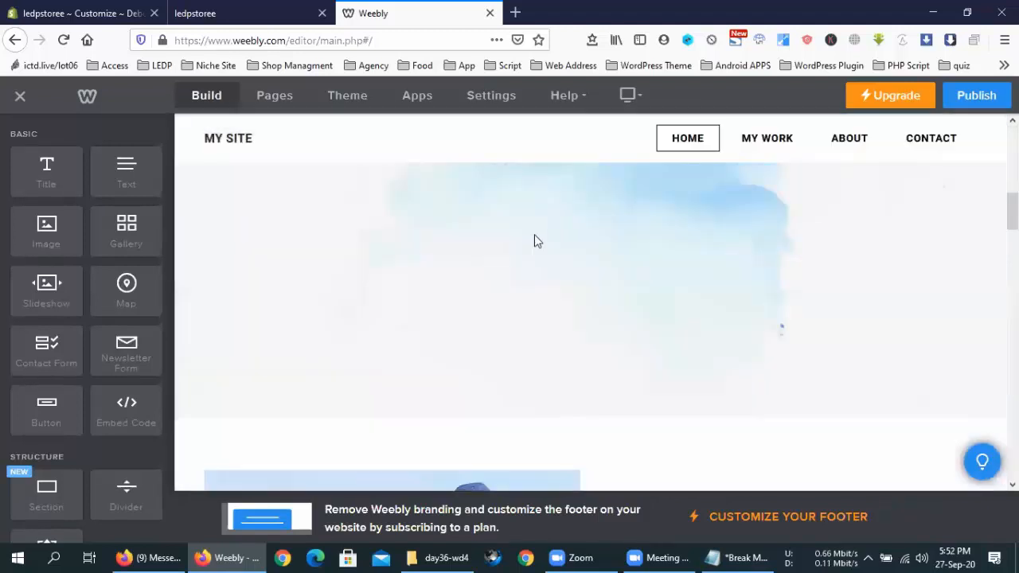
scroll(535, 233, "down", 10)
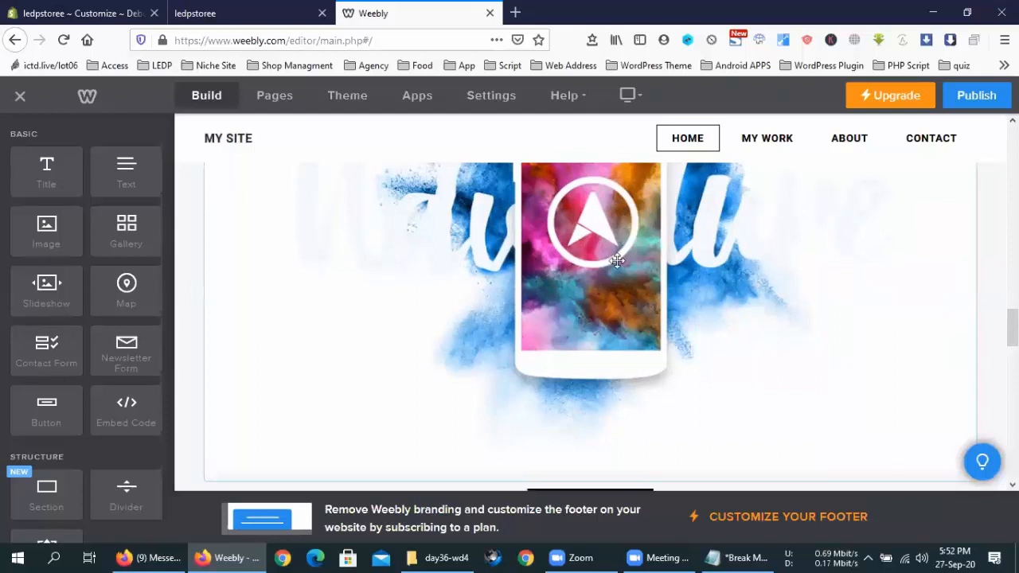
scroll(611, 288, "down", 3)
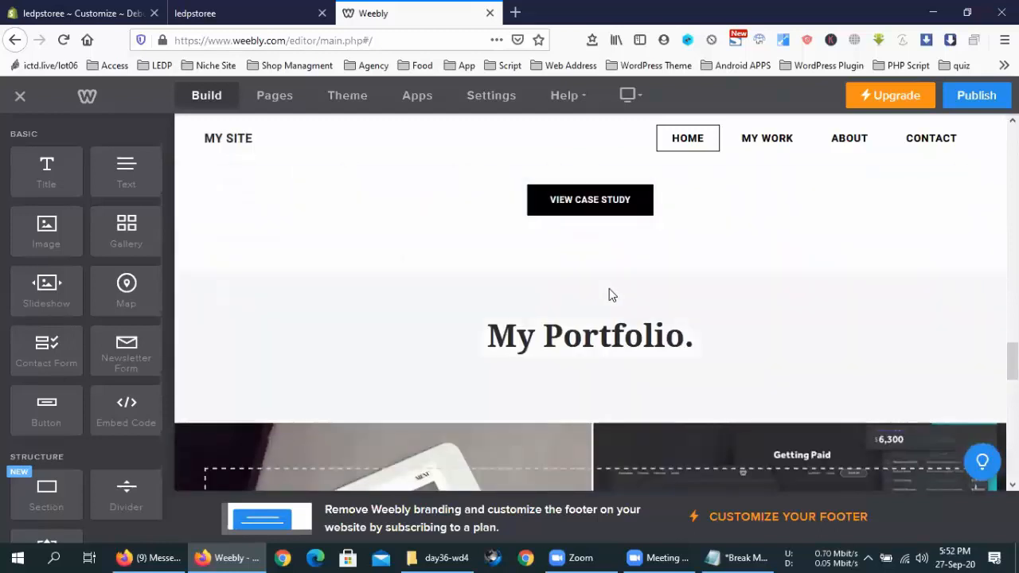
scroll(611, 296, "down", 3)
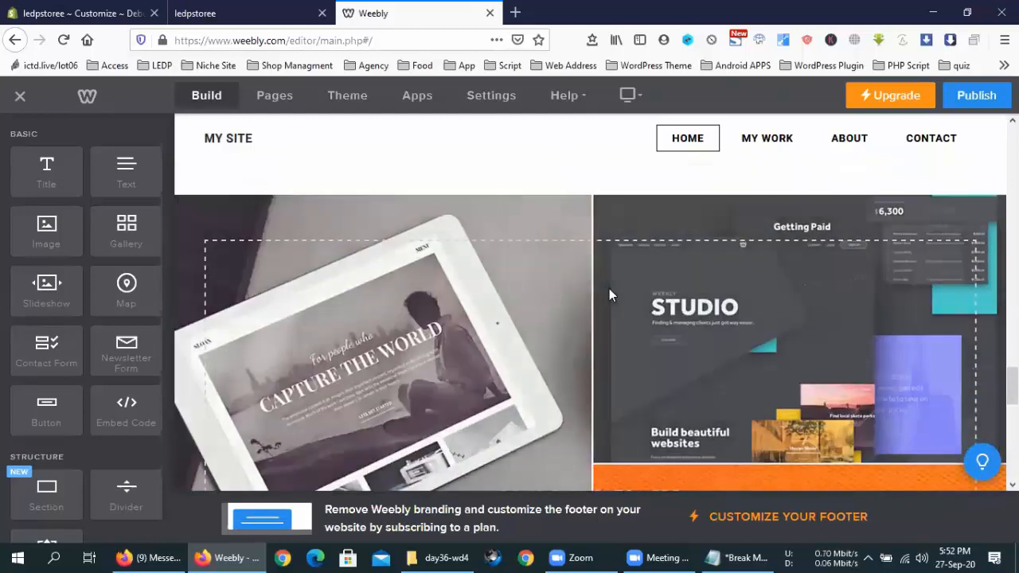
scroll(609, 287, "down", 9)
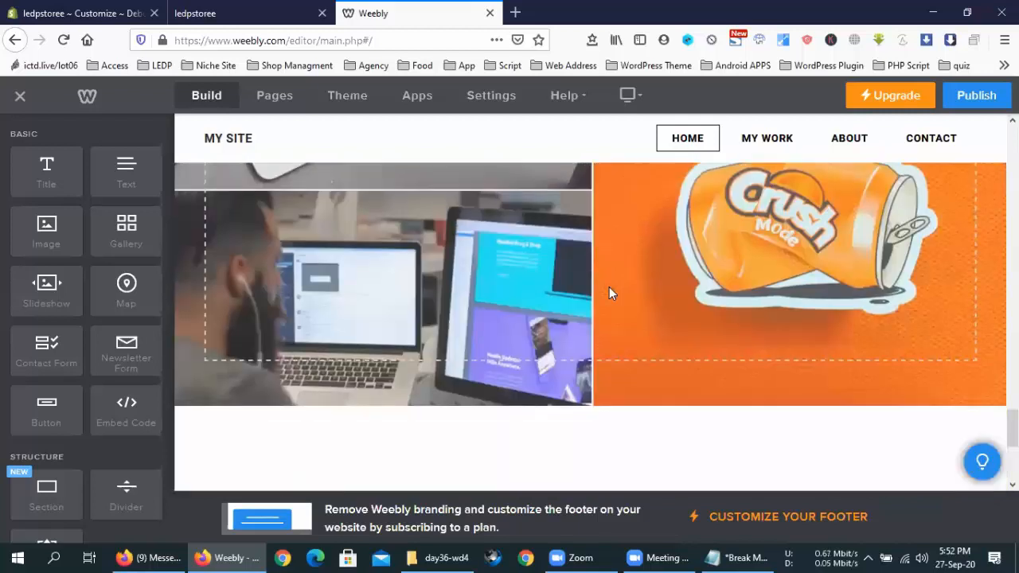
scroll(606, 358, "down", 1)
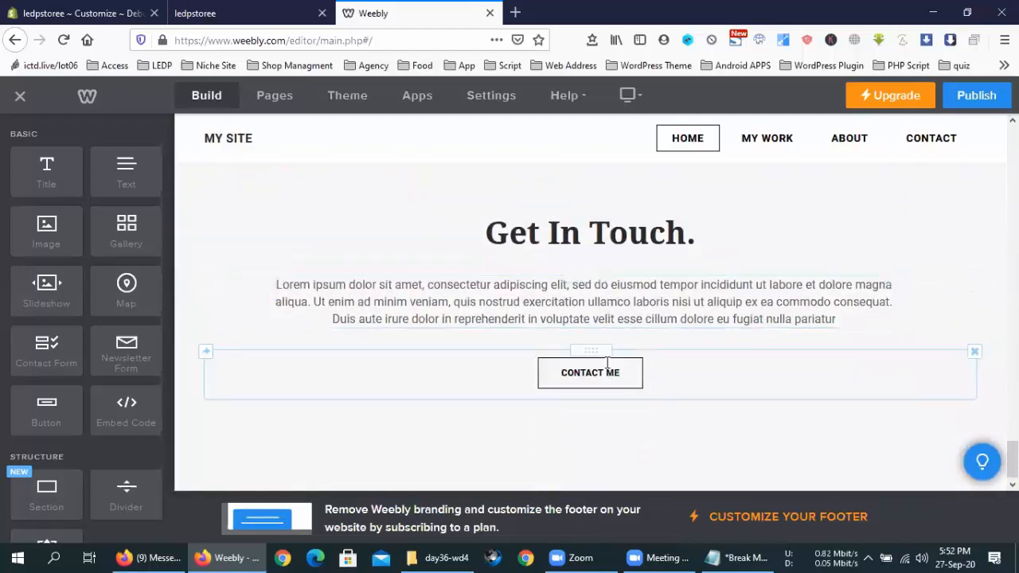
scroll(606, 363, "up", 15)
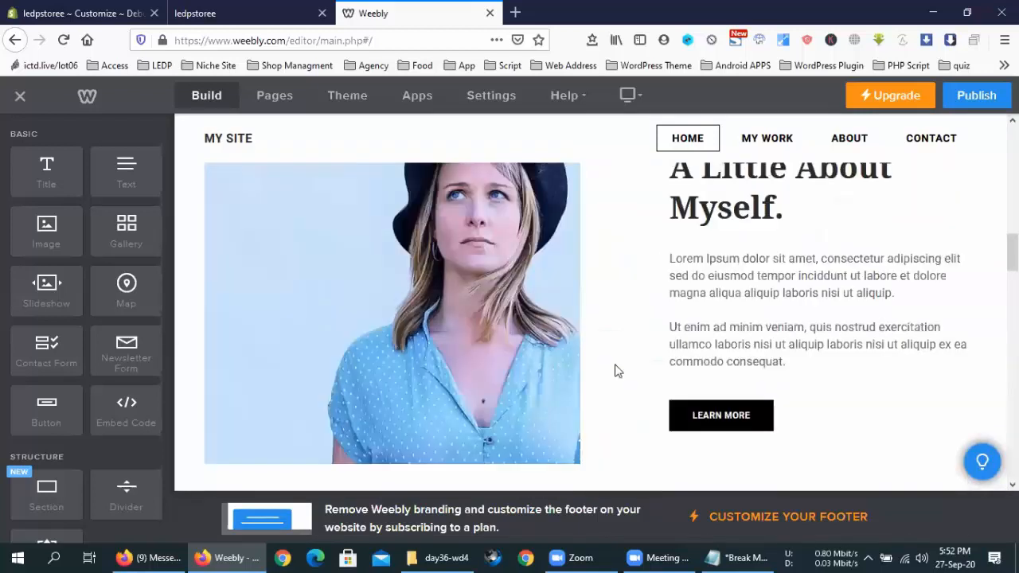
scroll(620, 370, "down", 6)
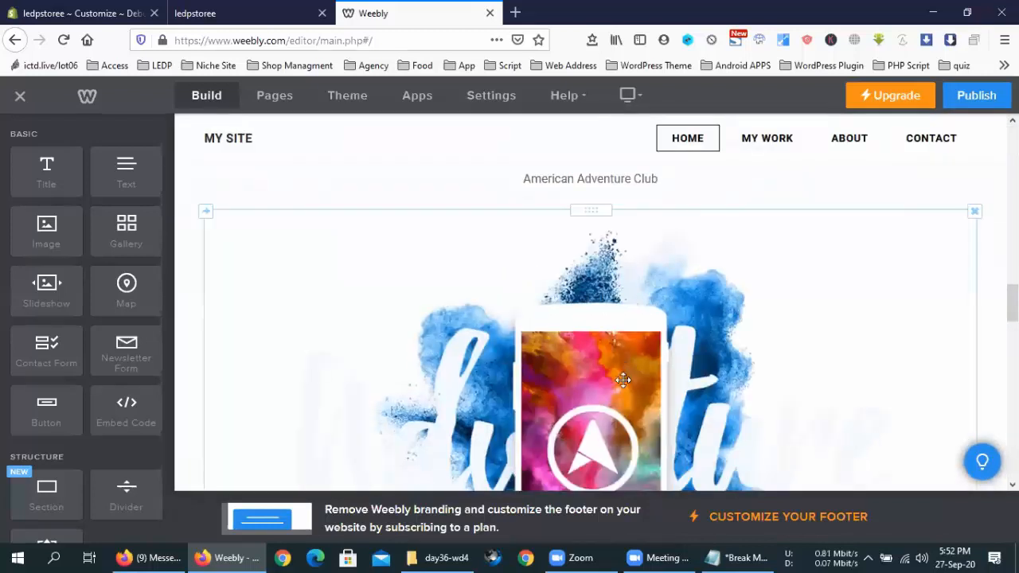
scroll(625, 393, "down", 5)
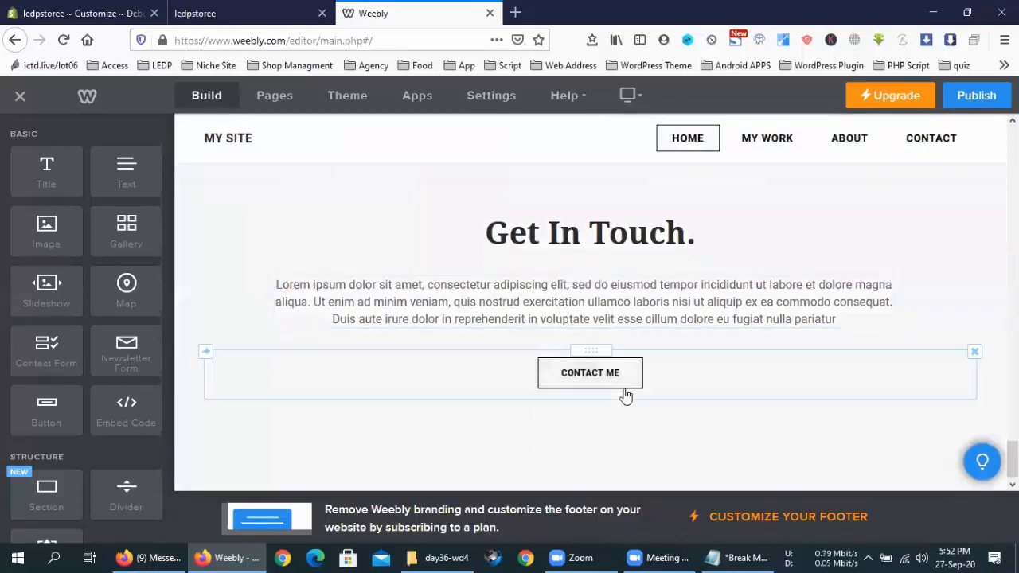